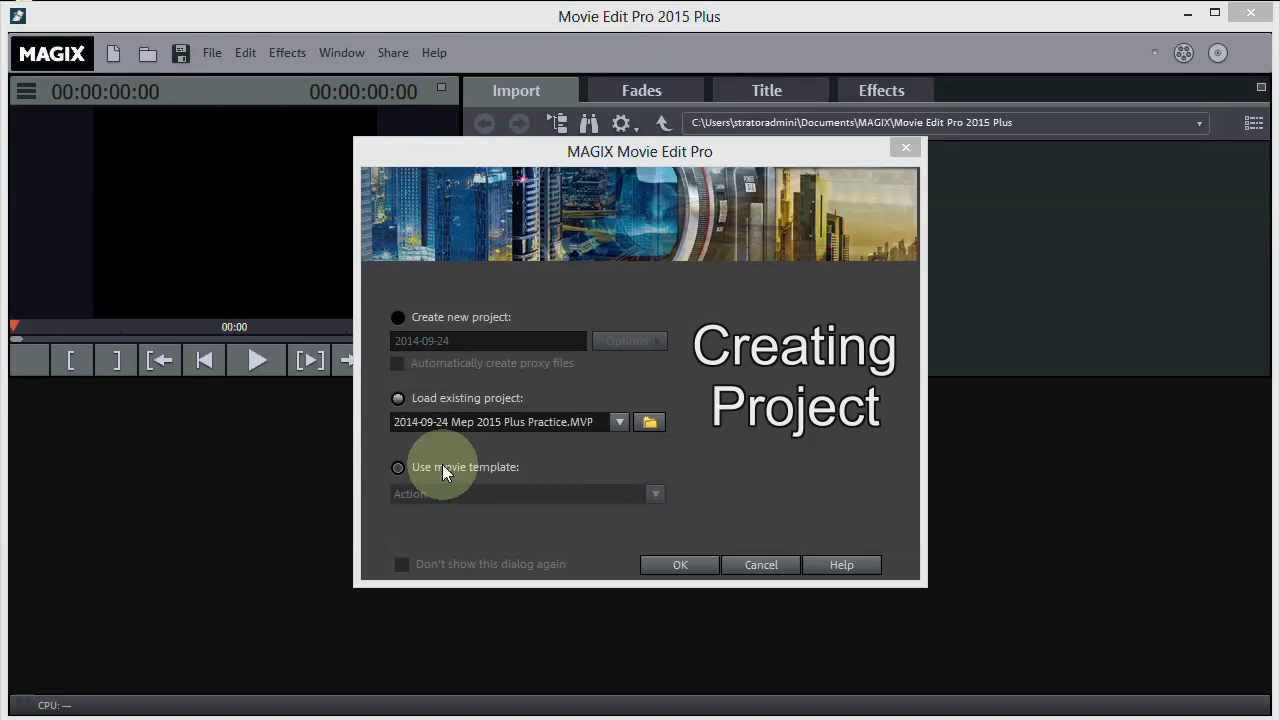
click(398, 467)
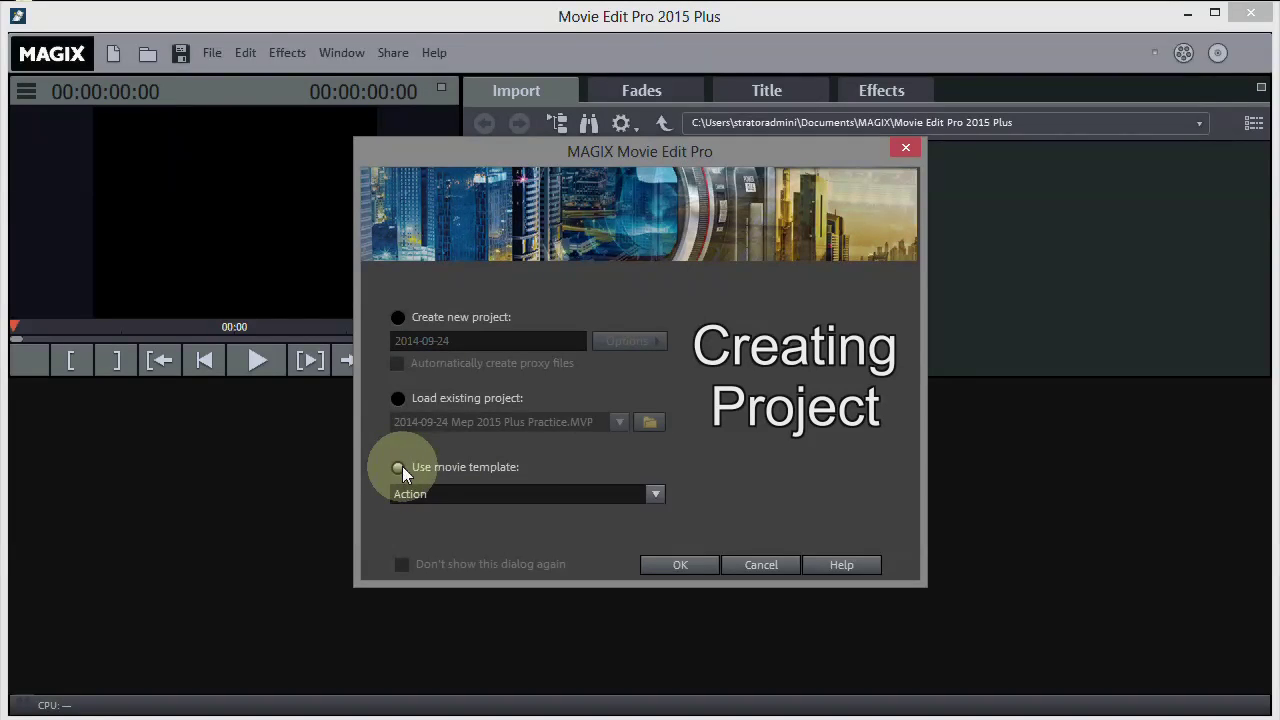
click(655, 494)
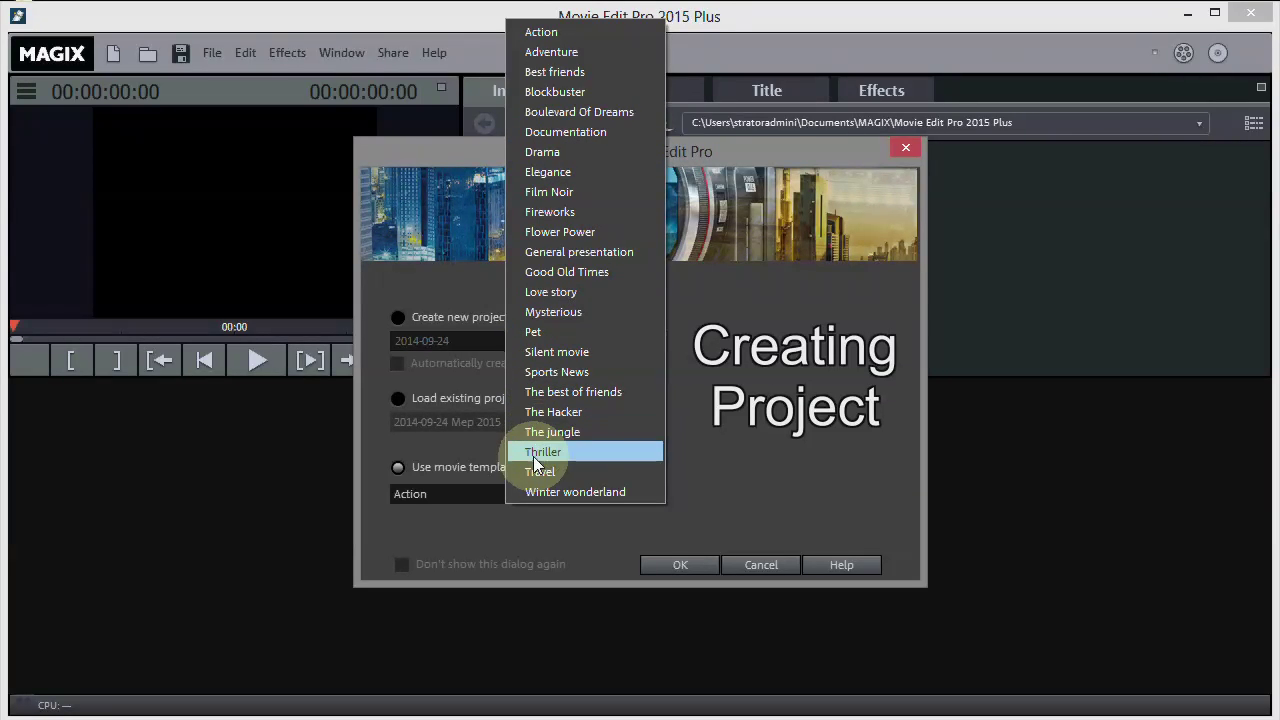
click(481, 523)
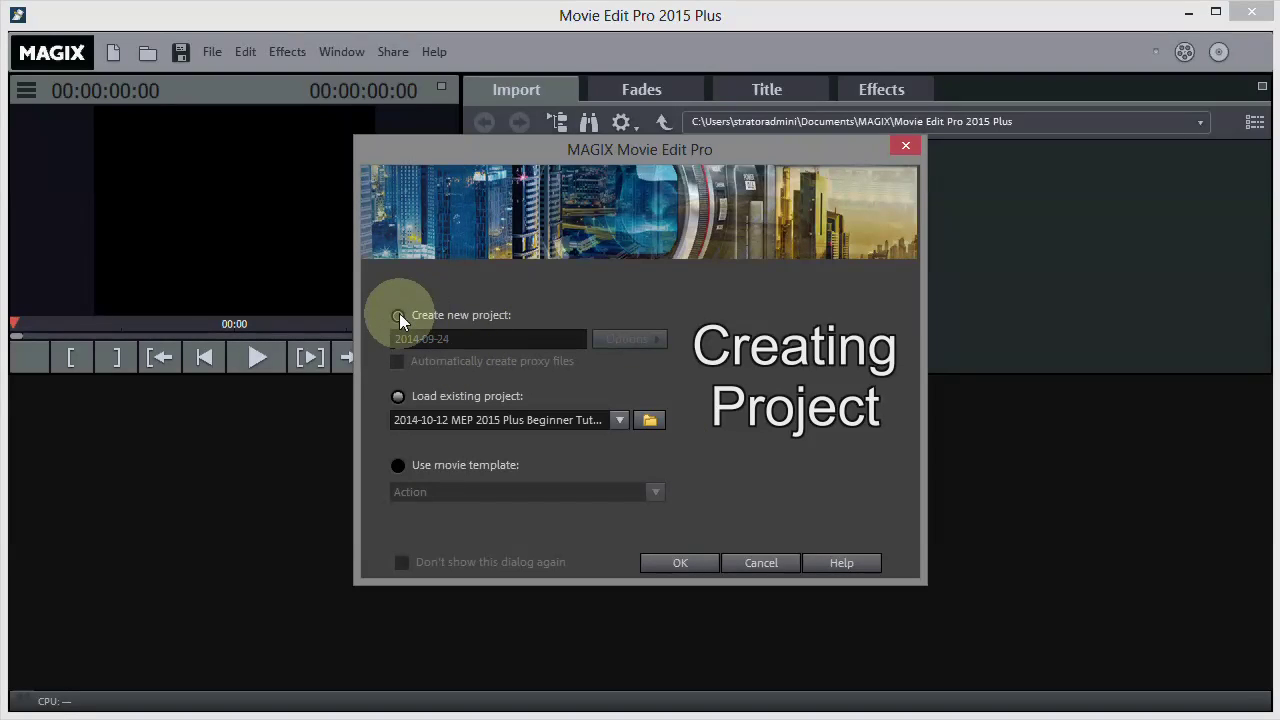
Step: Create a new project named "2014-09-24 Mep 2015 Plus Practice"
click(399, 316)
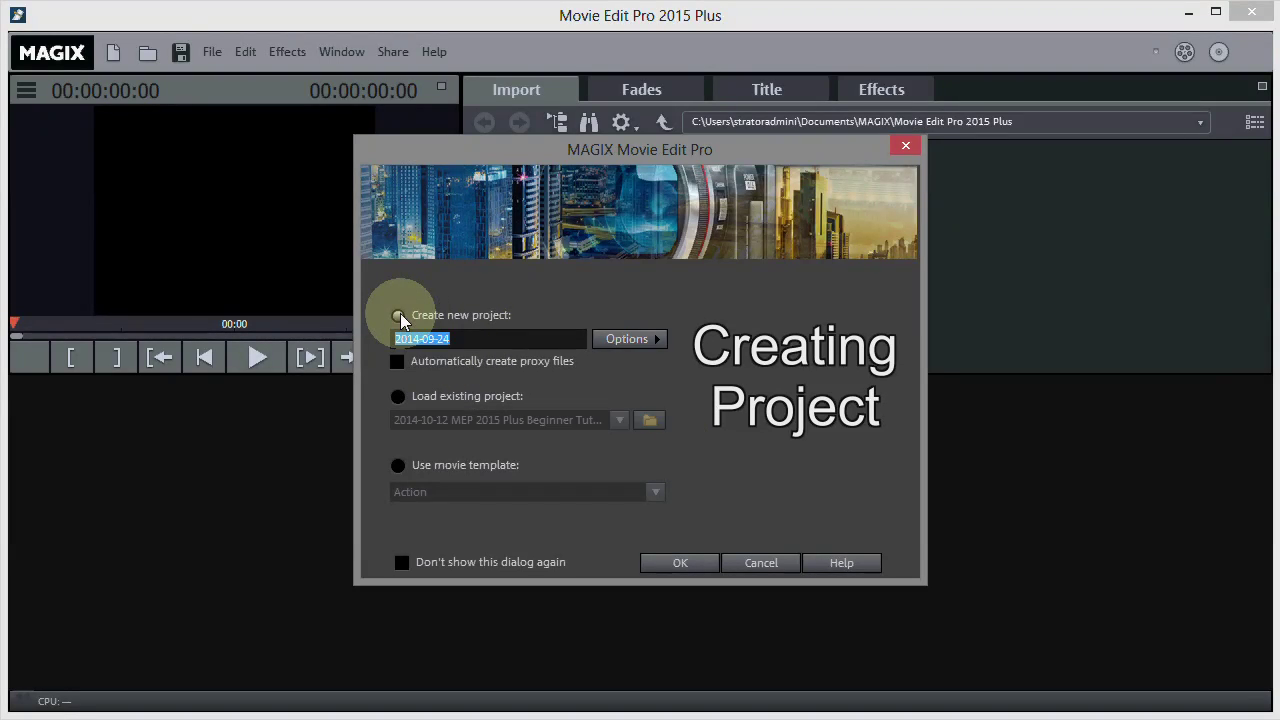
click(461, 338)
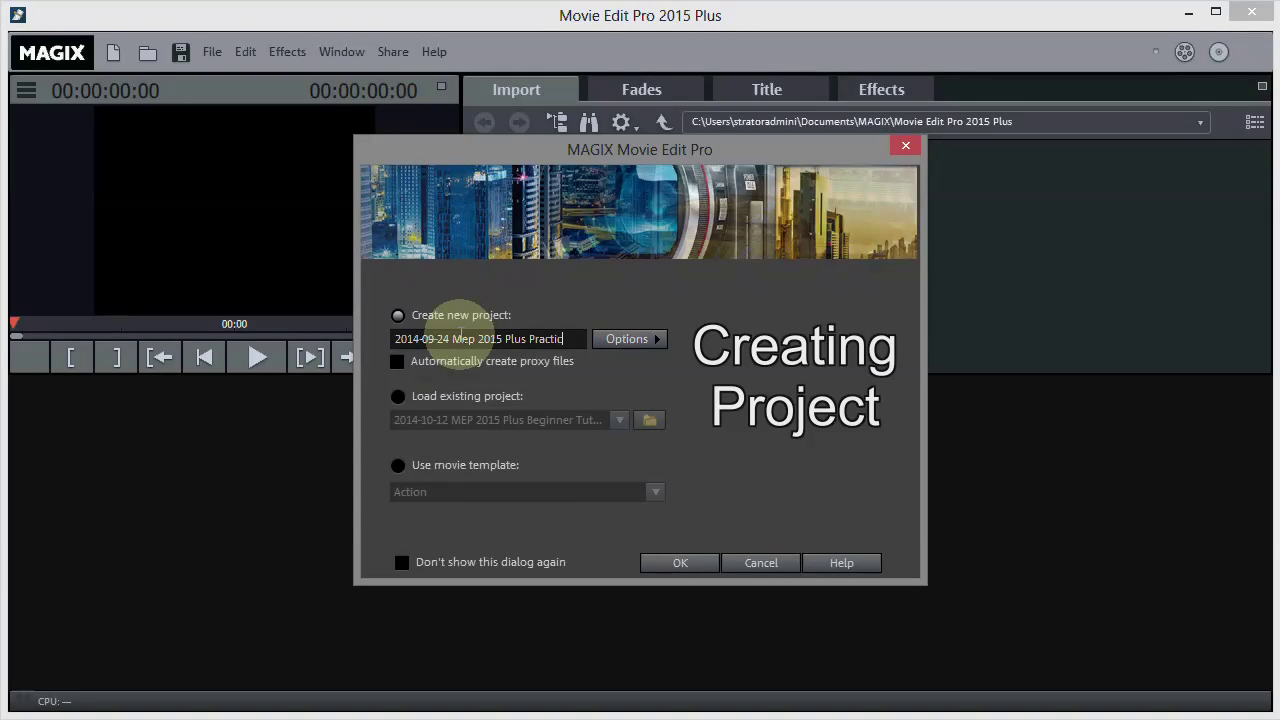
click(672, 566)
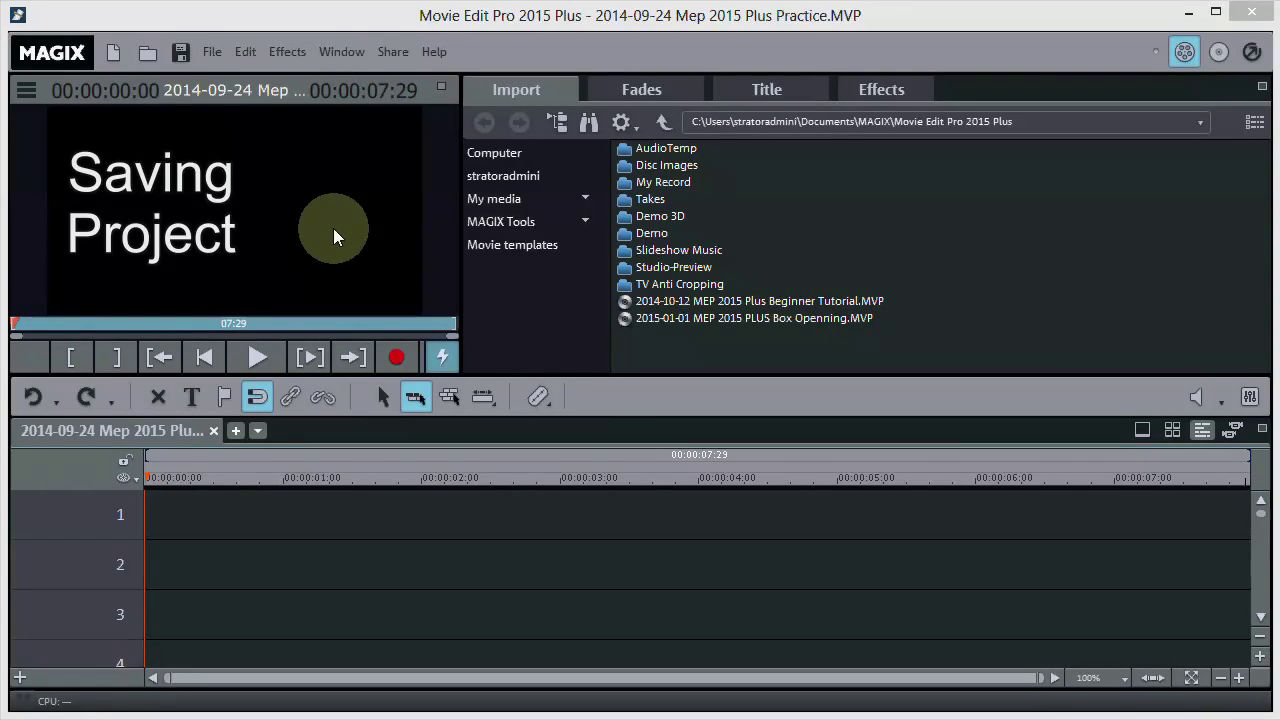
Step: Save the project as "2014-09-24 Mep 2015 Plus Practice.MVP" in the Movie Edit Pro 2015 Plus folder
click(212, 55)
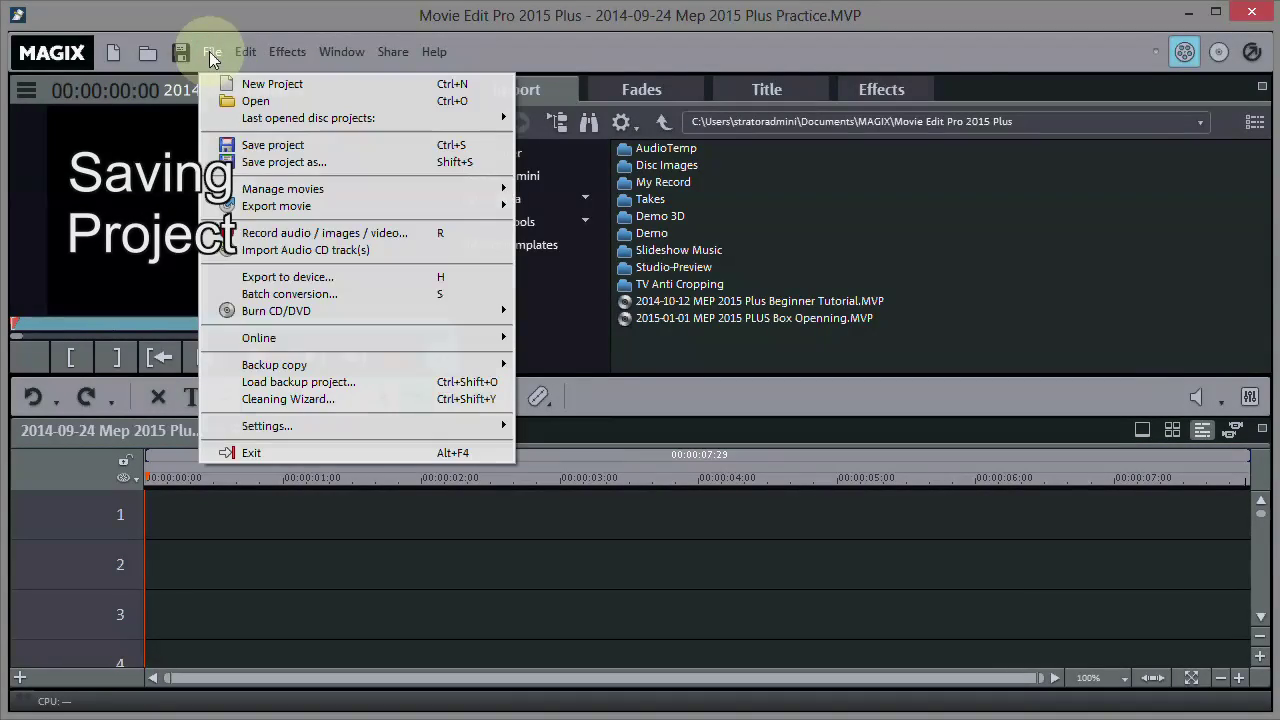
click(270, 147)
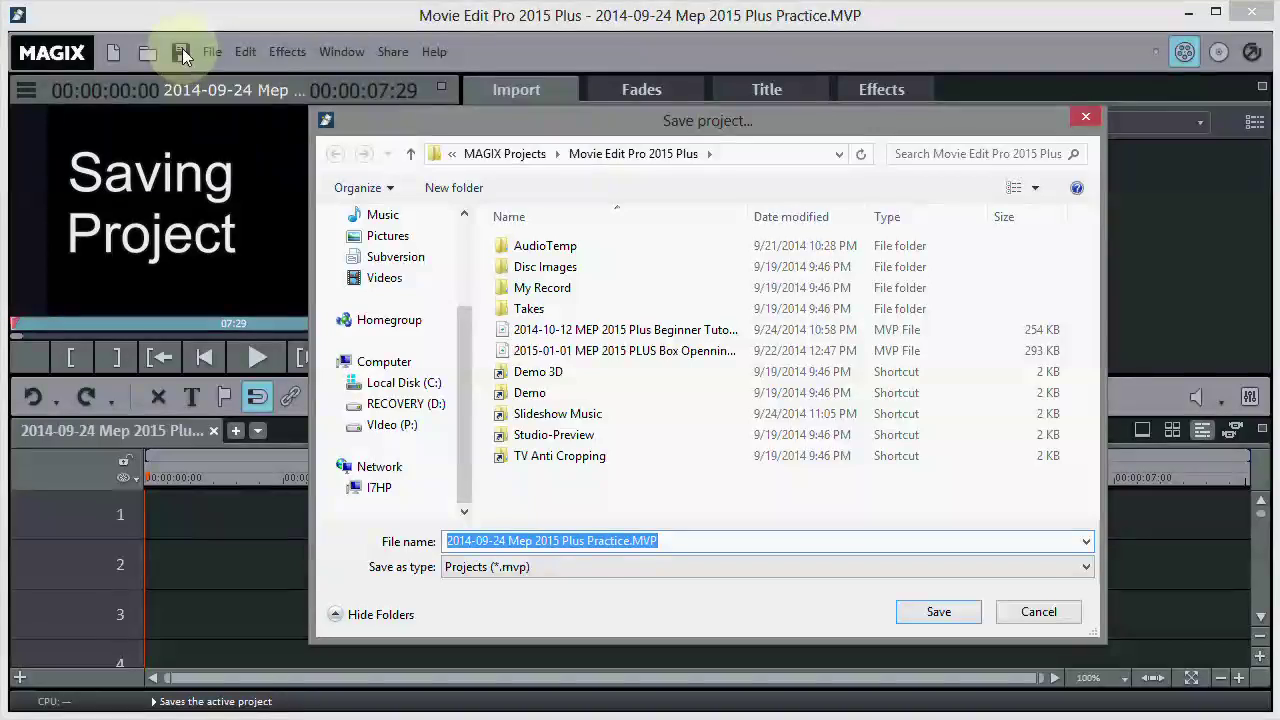
click(710, 541)
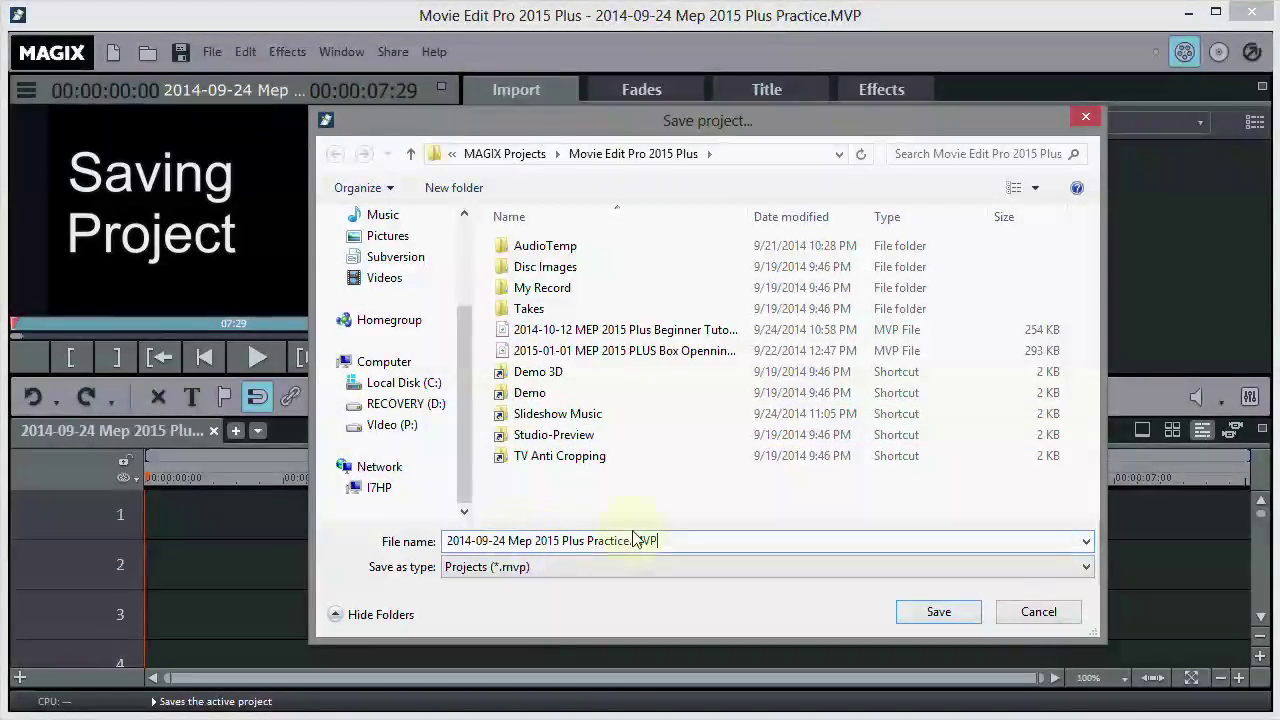
click(938, 615)
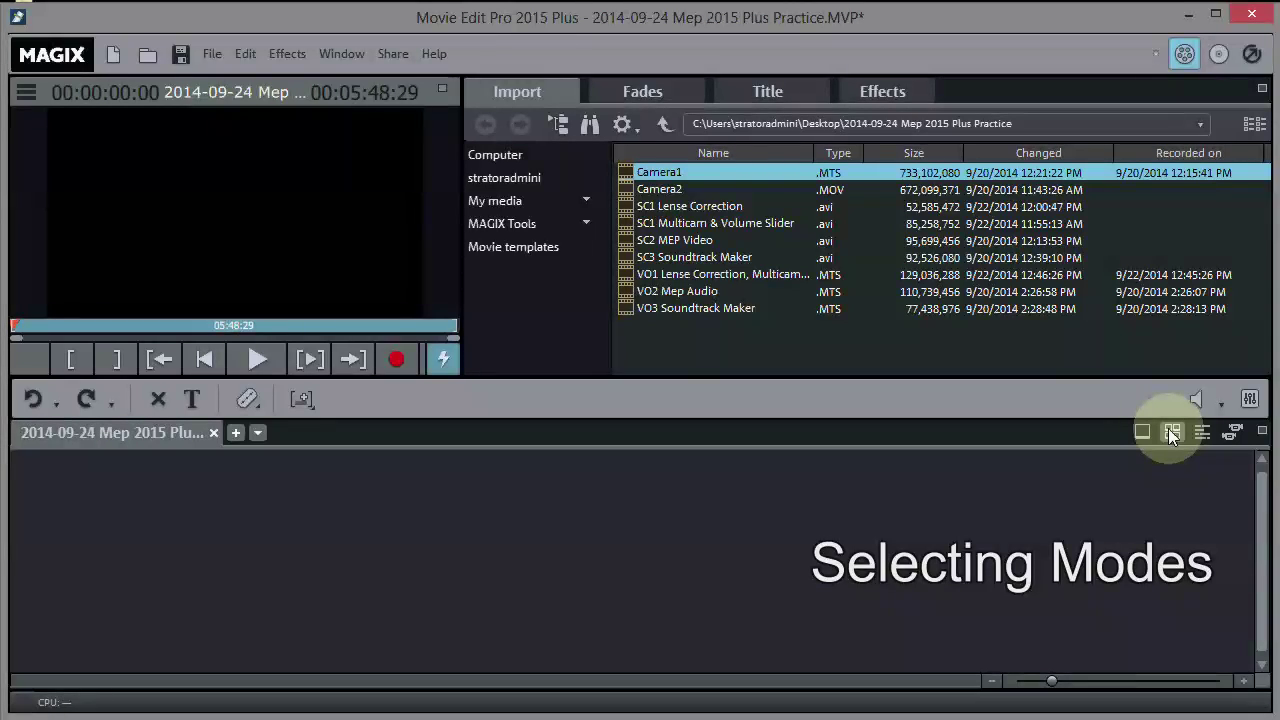
Step: Switch the project view from storyboard mode to timeline mode
click(1234, 433)
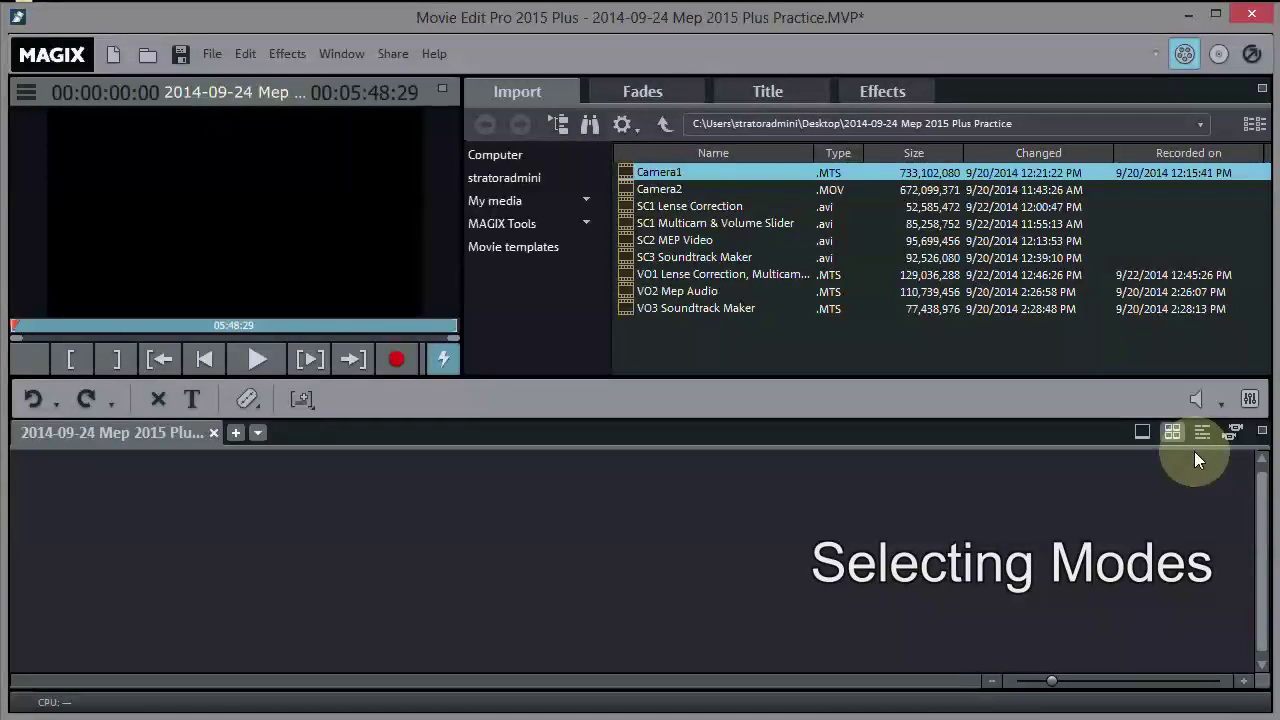
click(1204, 434)
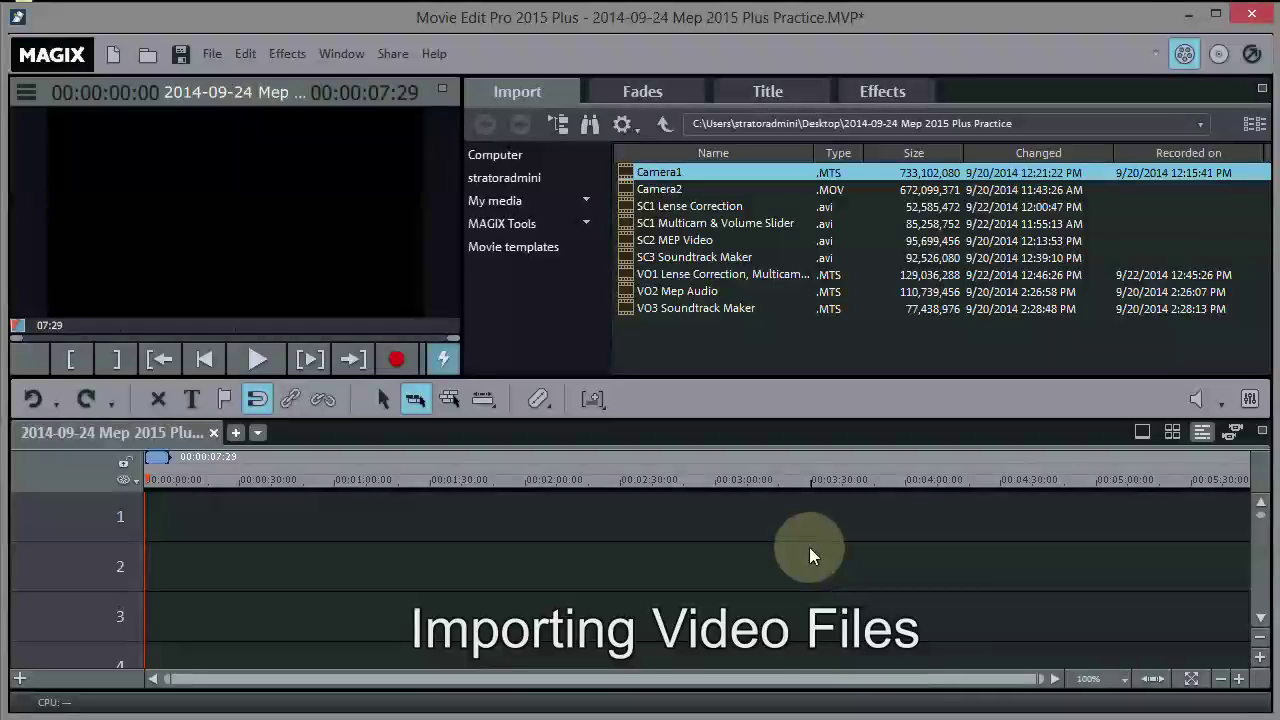
Step: Place Camera2.MOV from the practice folder in File Explorer at the start of track 1 without adjusting the movie settings
mouse_move(745, 226)
click(504, 175)
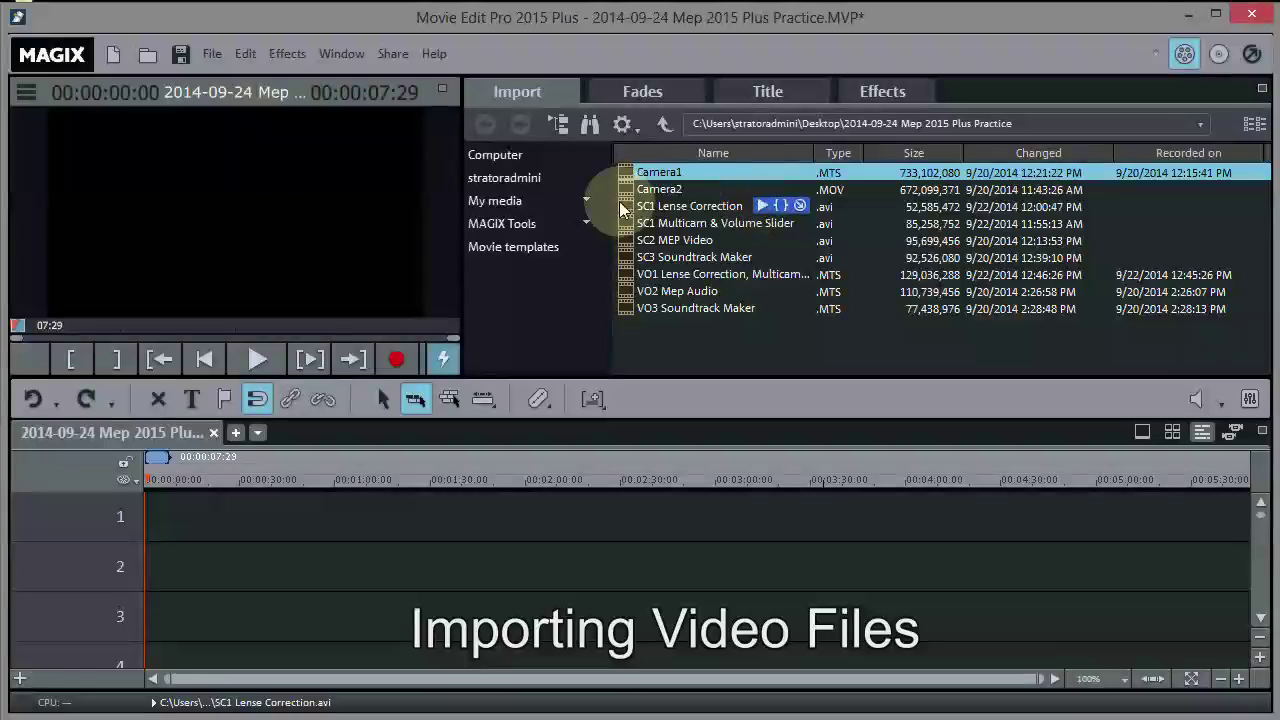
mouse_move(1279, 38)
mouse_down()
mouse_move(1128, 38)
mouse_move(1267, 38)
mouse_up()
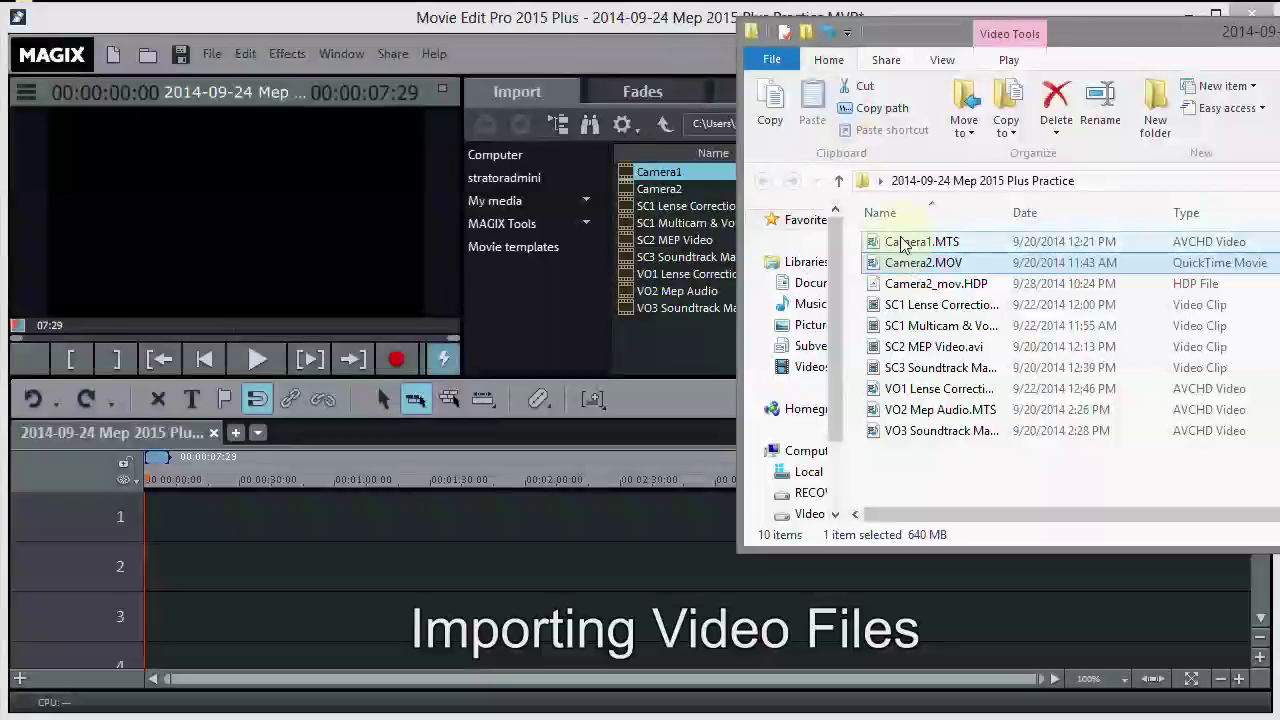
mouse_move(921, 249)
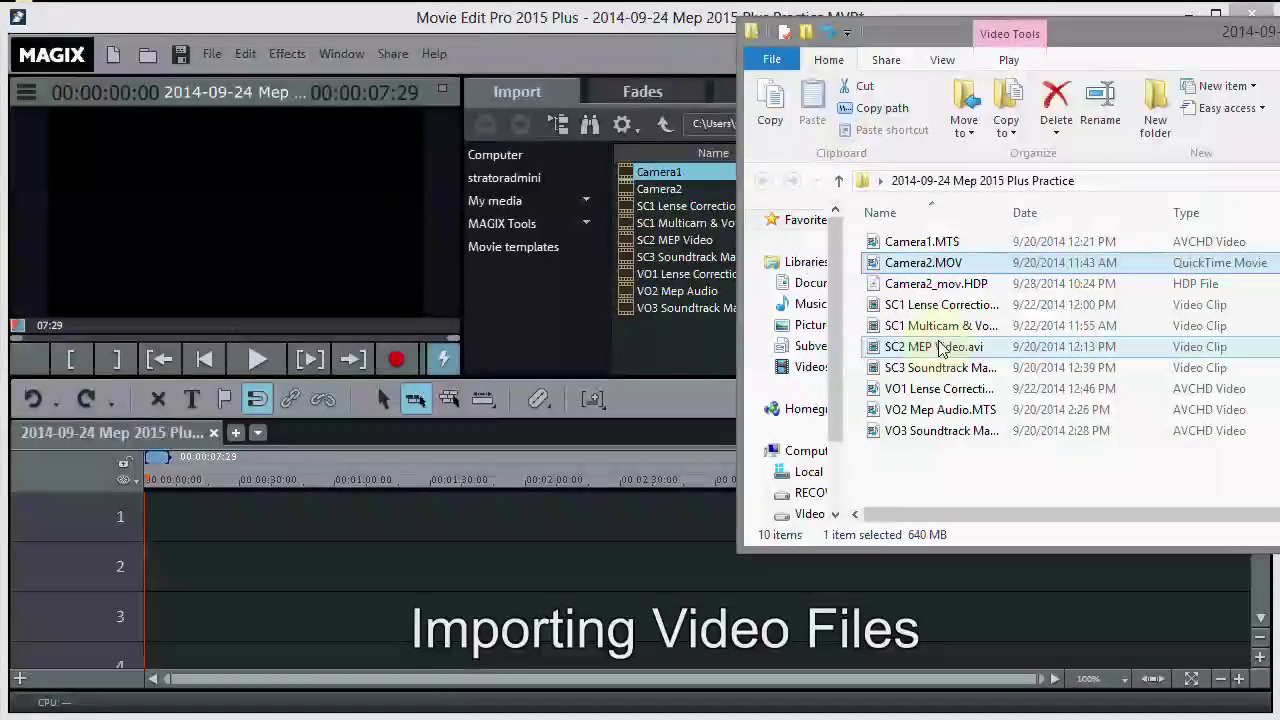
mouse_move(915, 313)
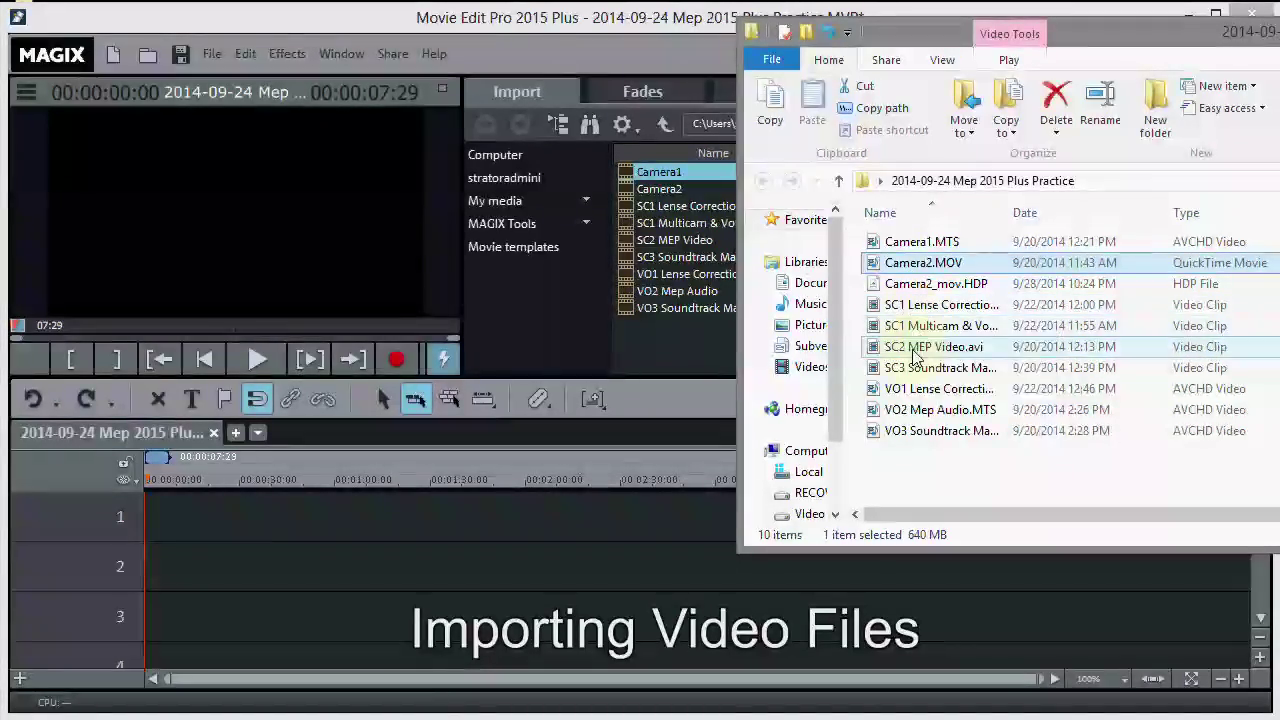
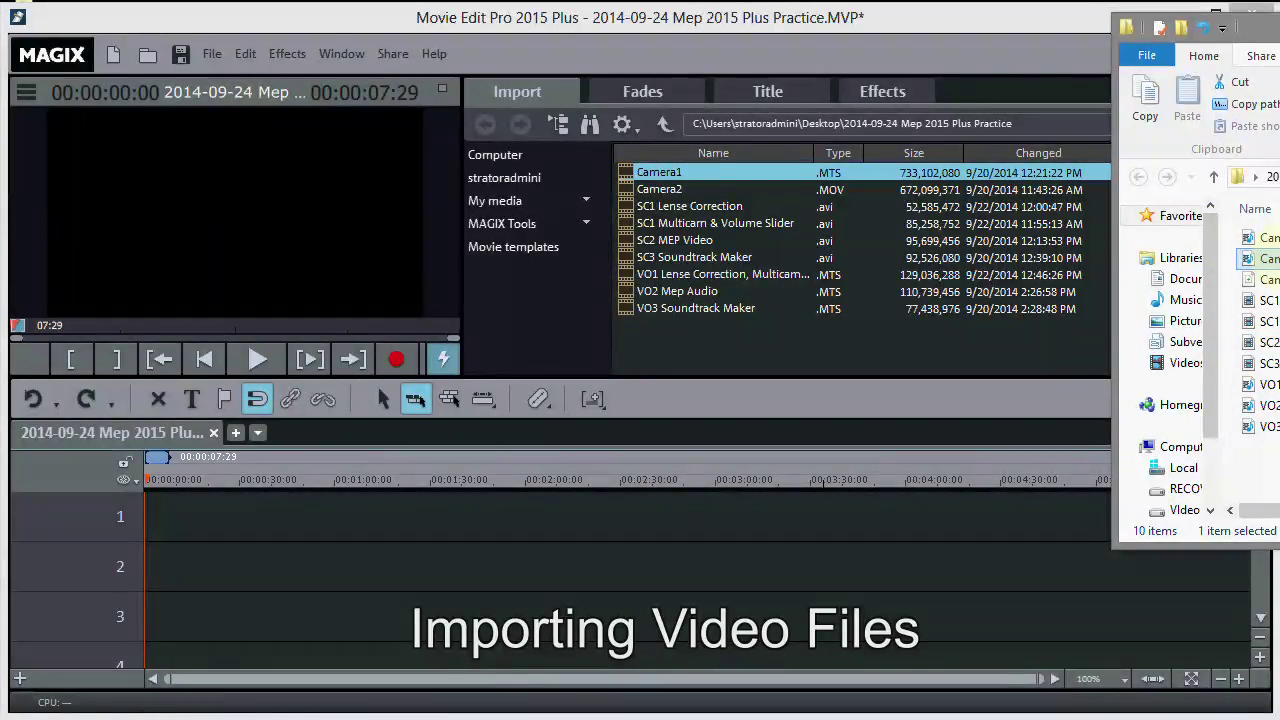
drag(1265, 258, 221, 496)
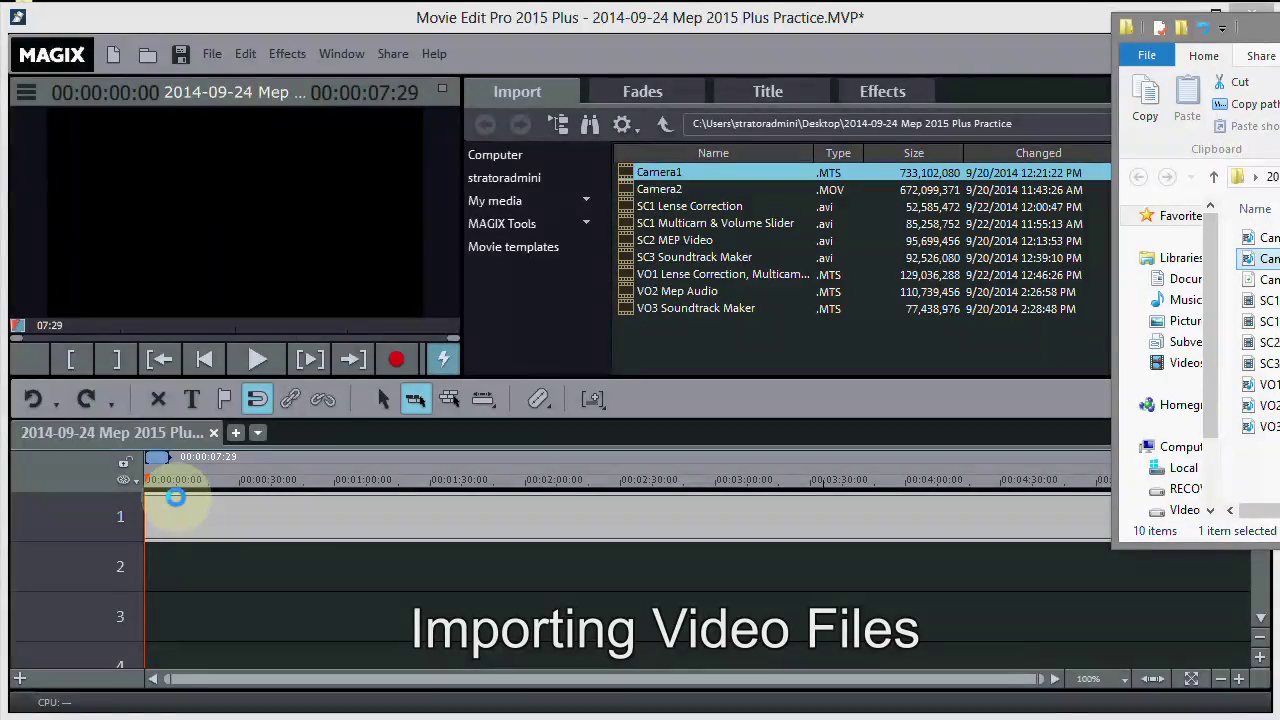
drag(175, 497, 172, 495)
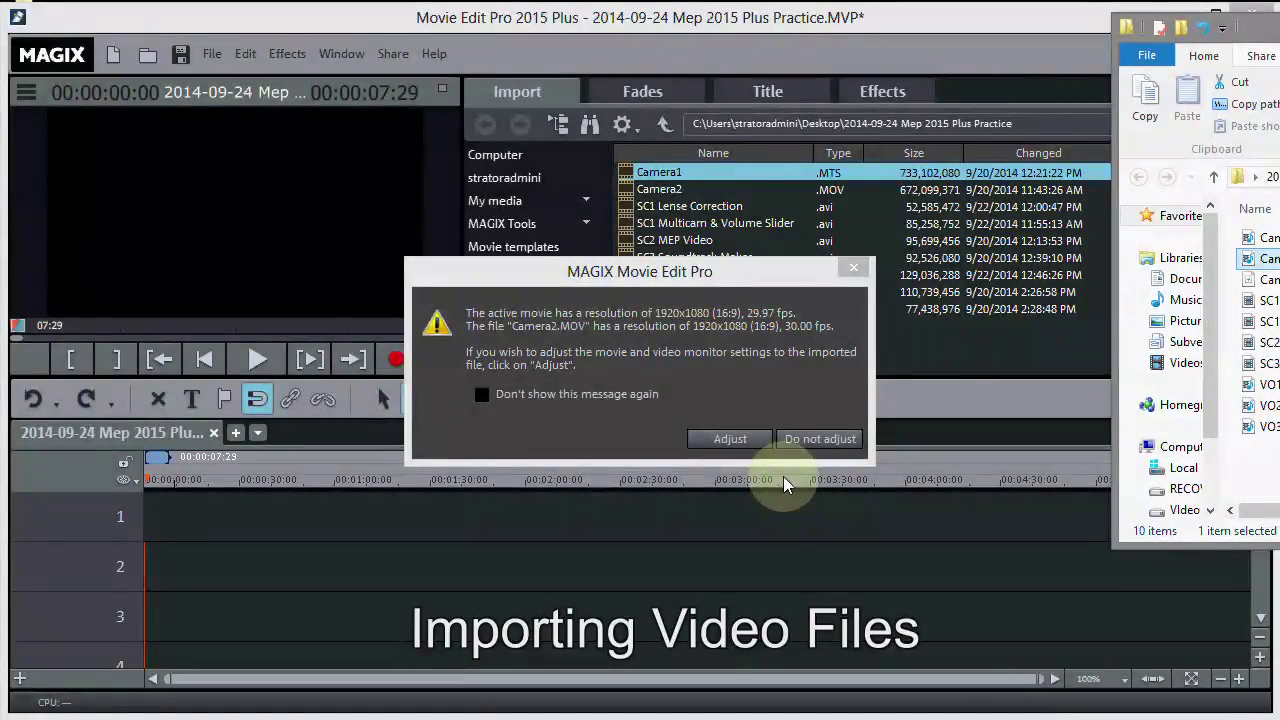
click(819, 440)
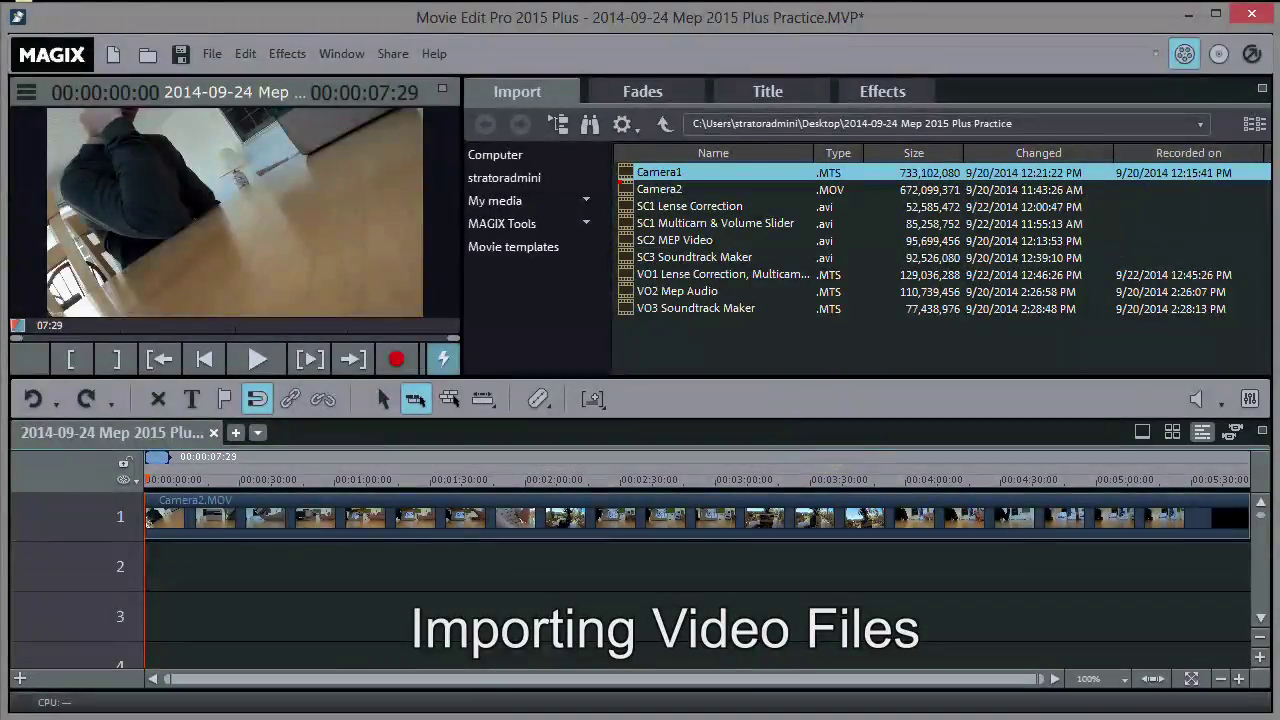
Step: Add Camera1.MTS from the imported media list to the start of track 2, beneath the Camera2 clip
key(alt+Tab)
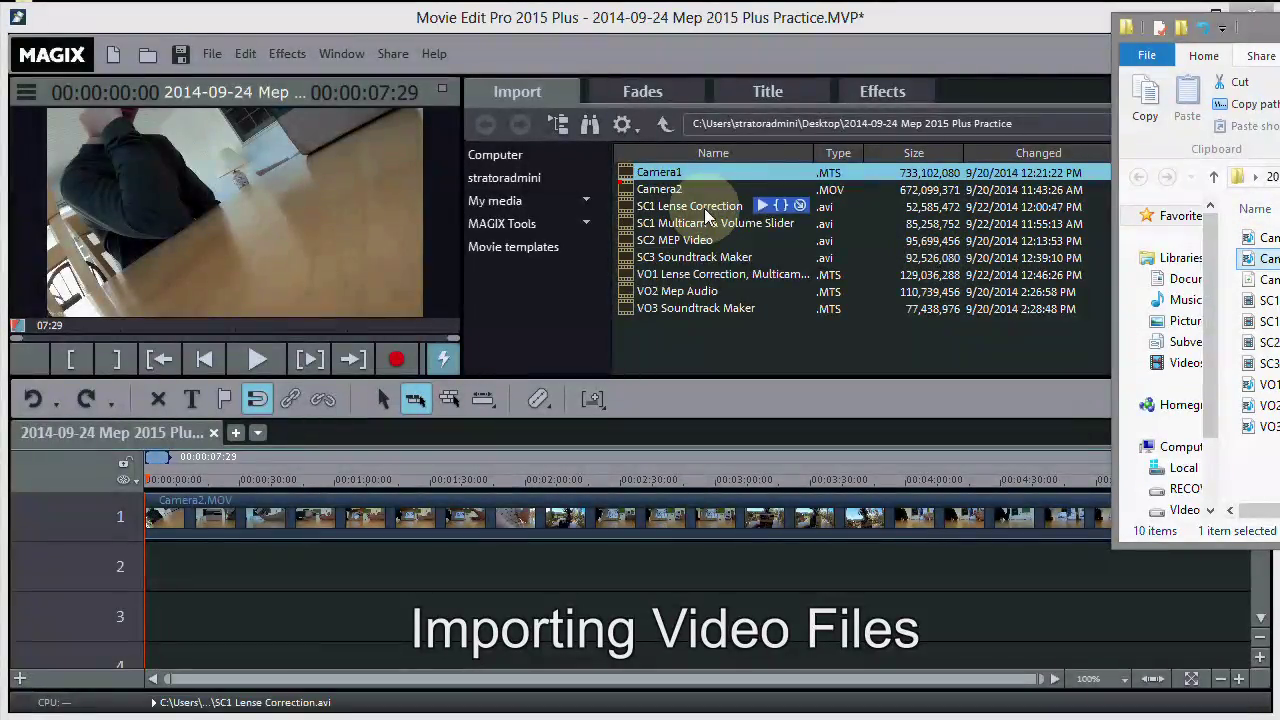
mouse_move(655, 173)
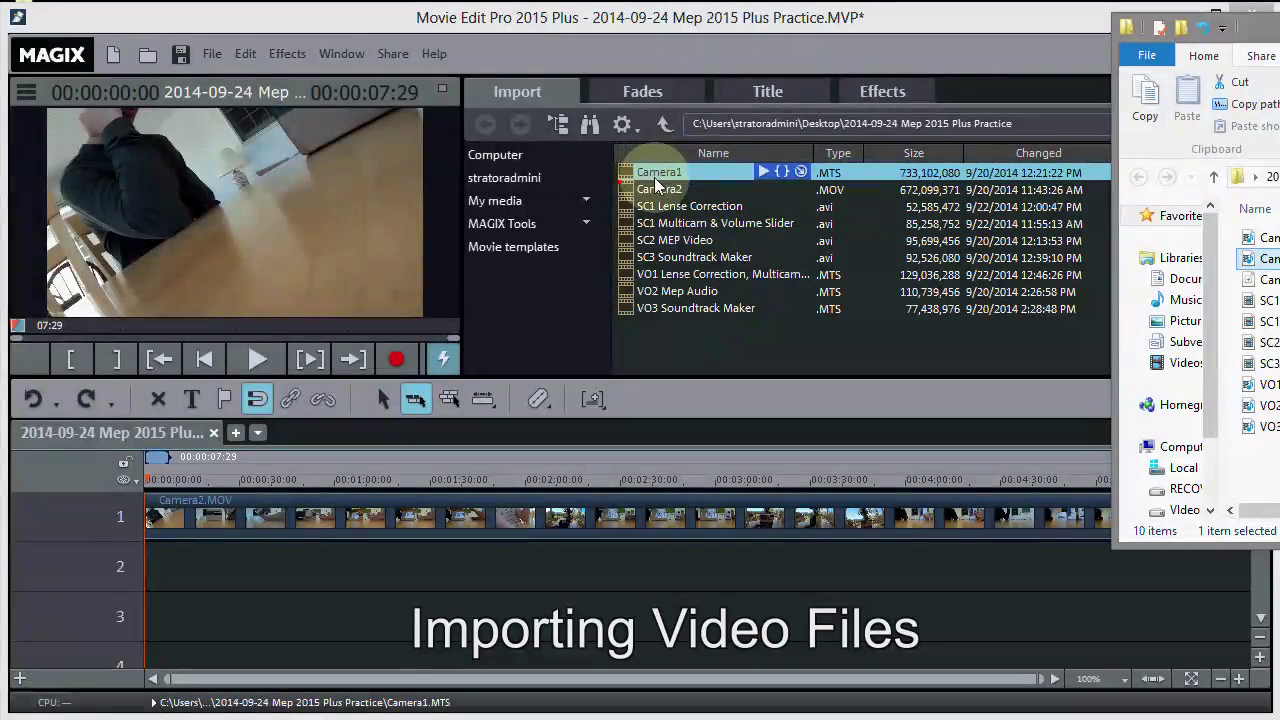
click(656, 181)
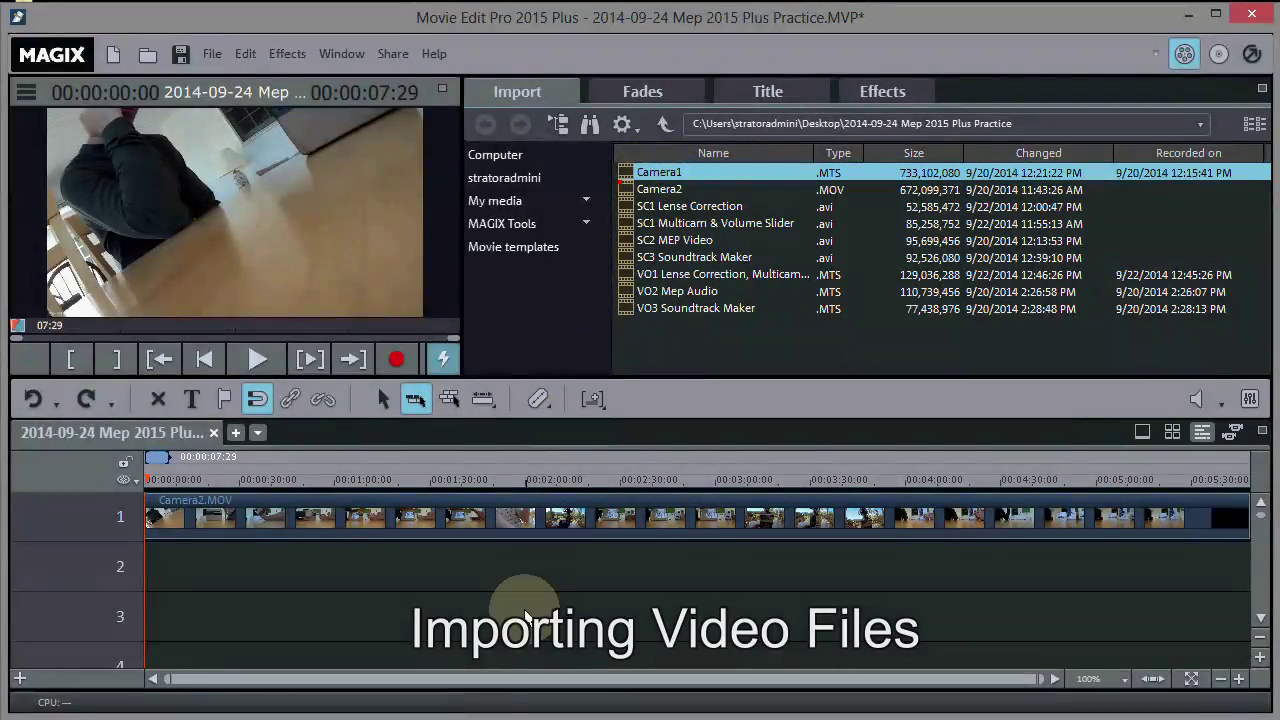
mouse_move(650, 193)
drag(652, 174, 192, 559)
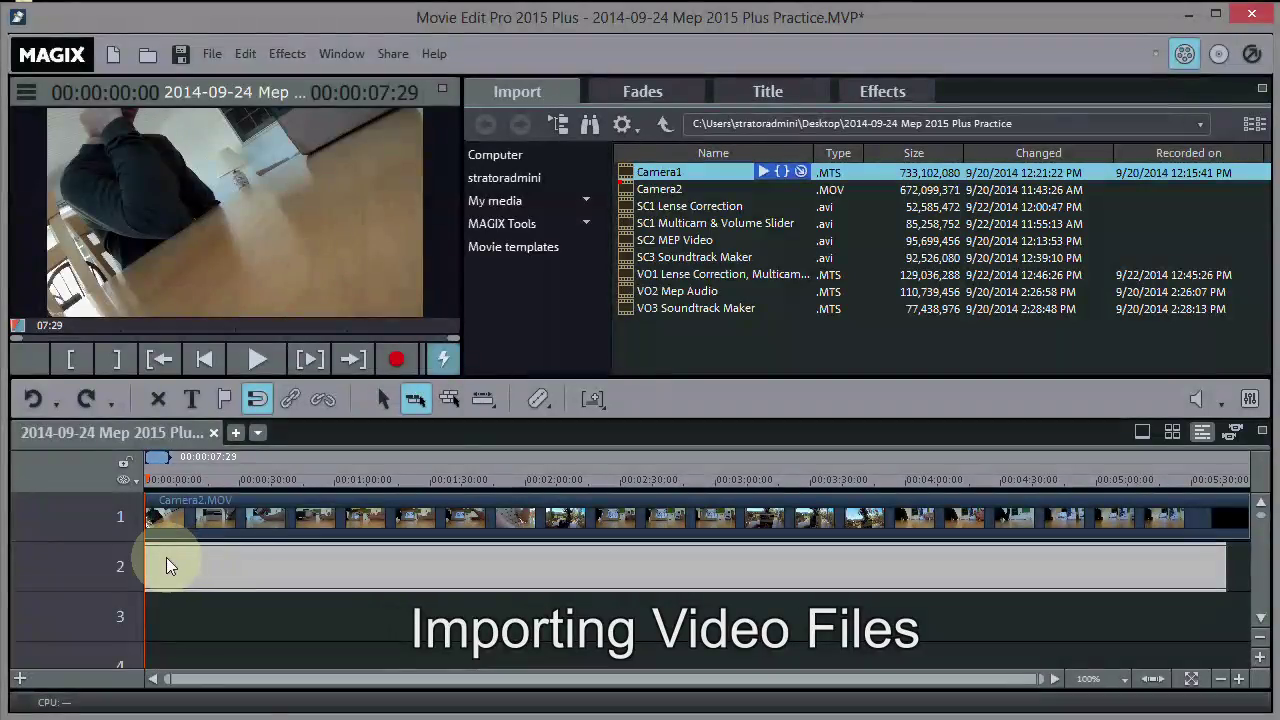
drag(166, 557, 170, 556)
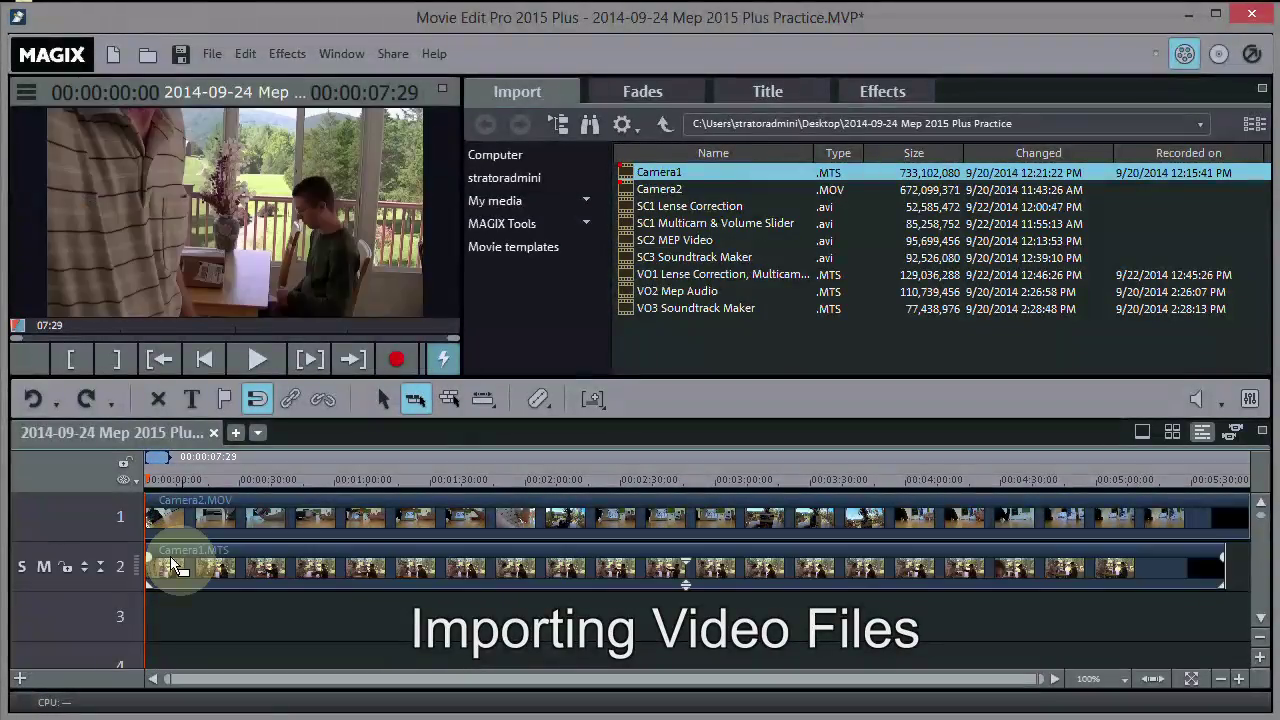
Step: Scrub the playhead across the first minutes of the timeline to examine which track's picture the preview shows, selecting the Camera1 clip
click(305, 476)
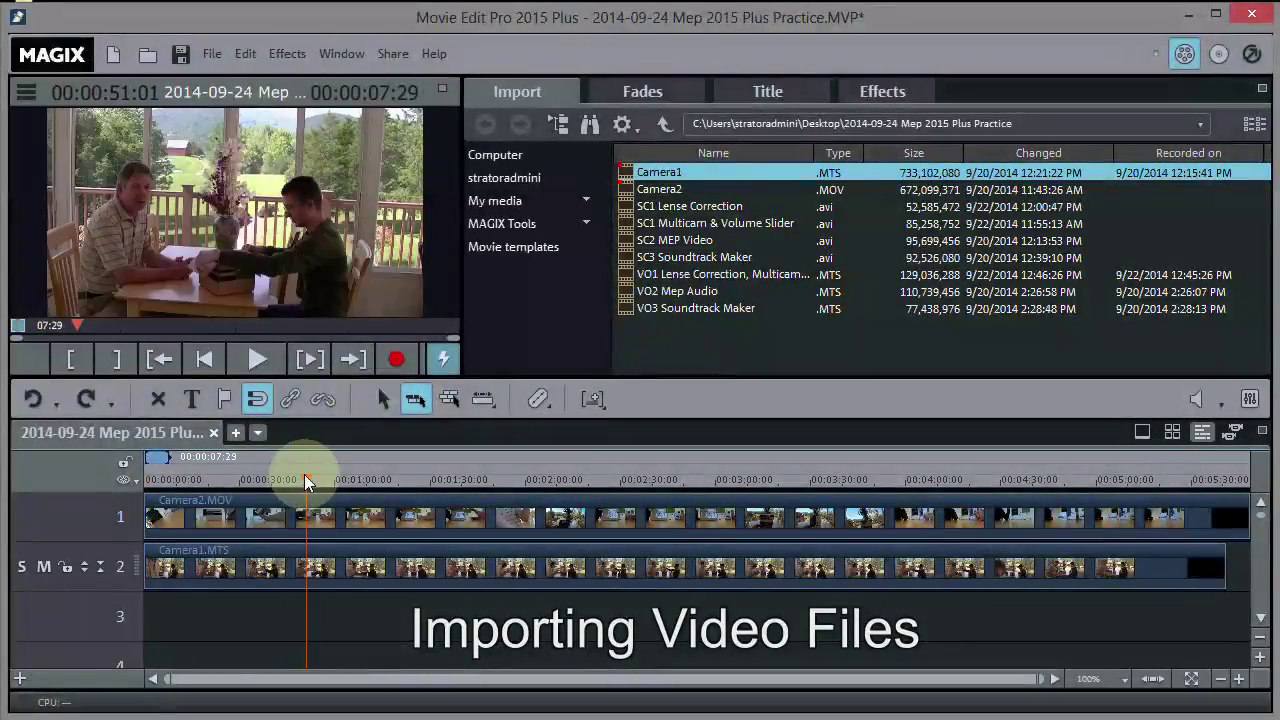
drag(304, 474, 374, 472)
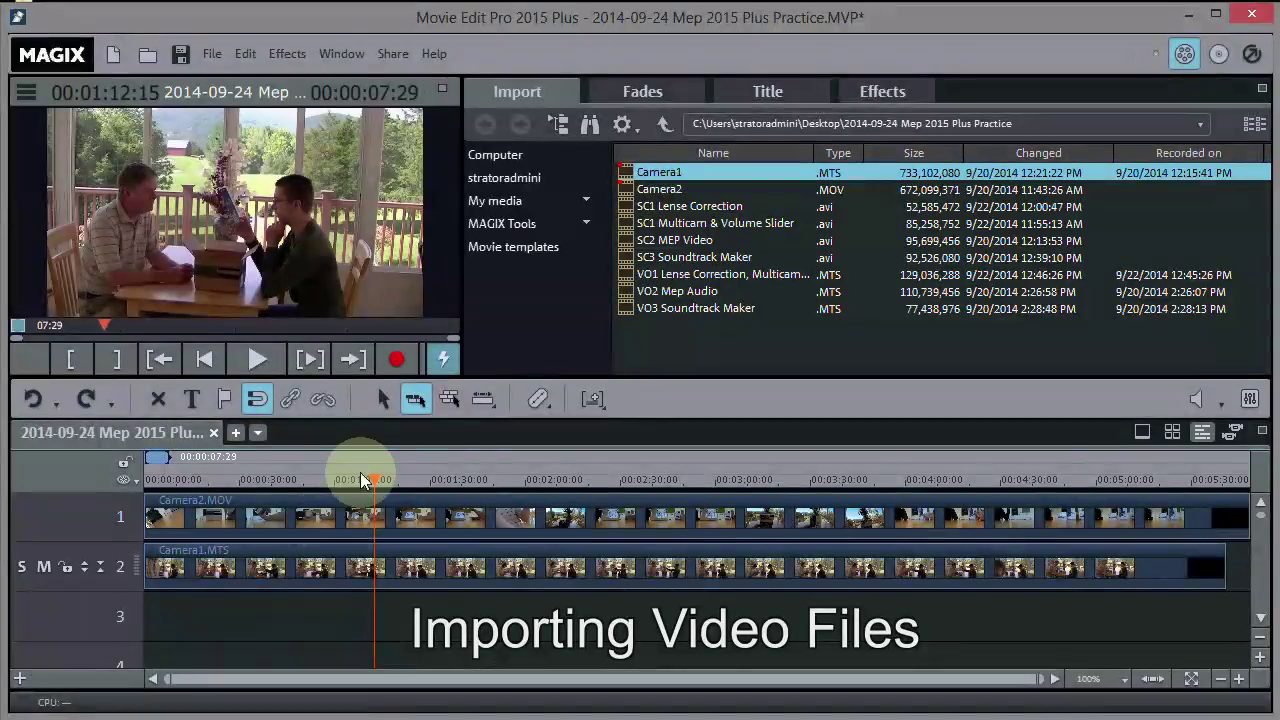
drag(375, 479, 318, 457)
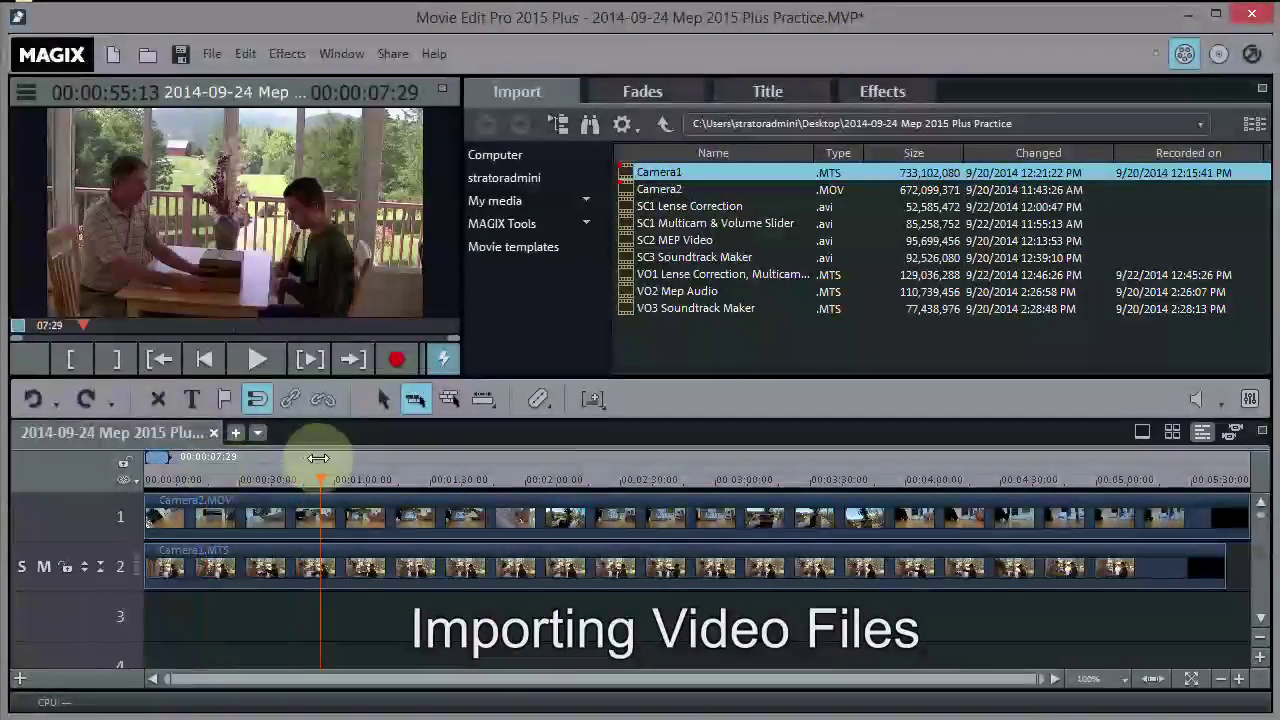
click(358, 572)
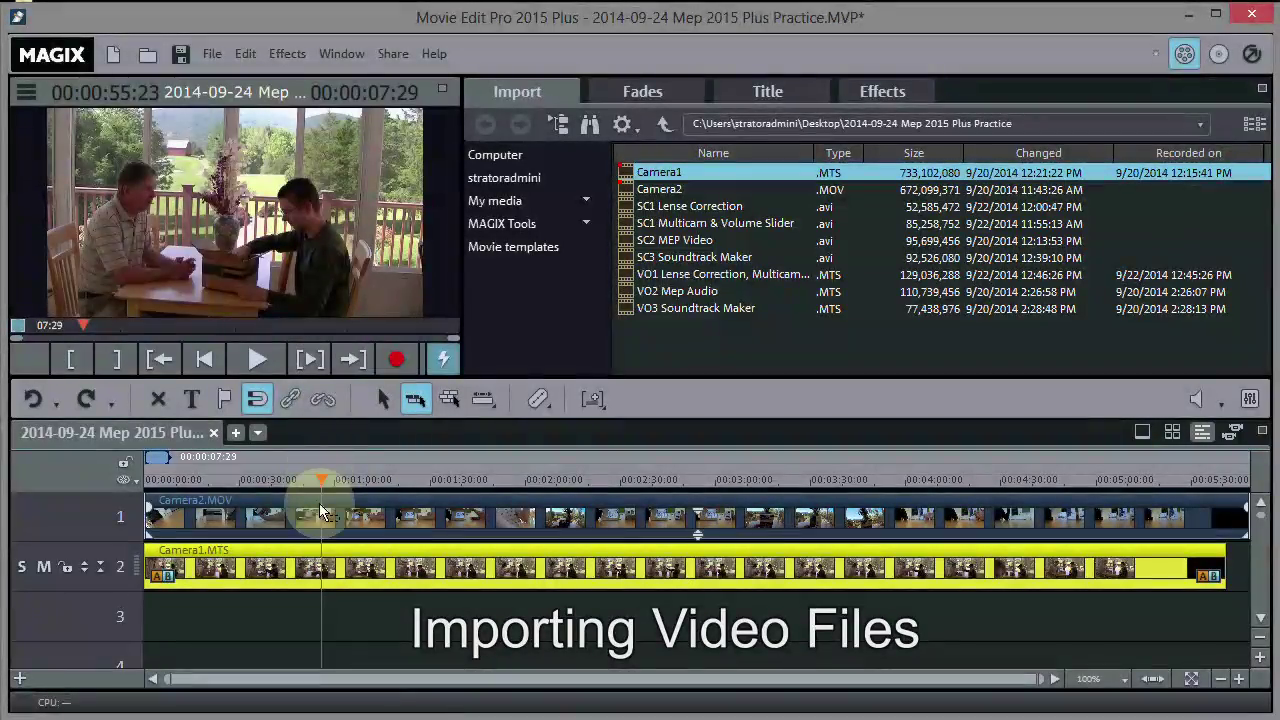
click(456, 480)
drag(456, 480, 290, 480)
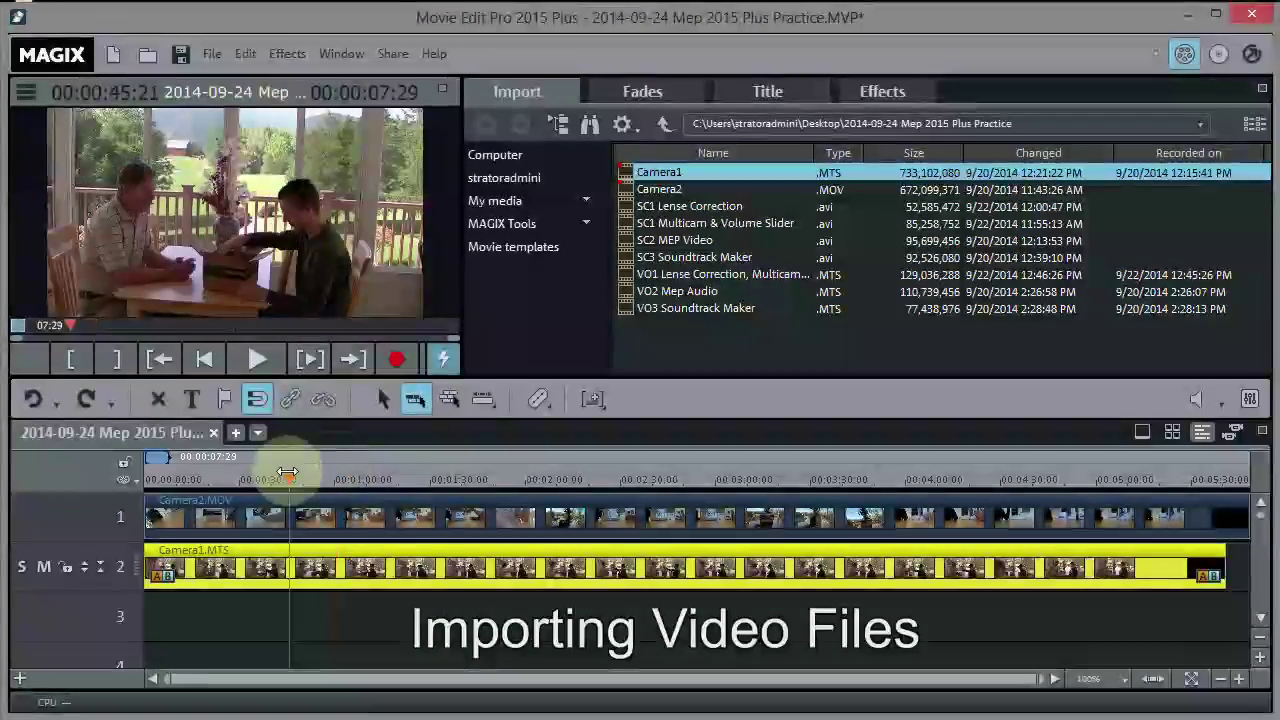
mouse_move(287, 477)
mouse_down()
mouse_move(402, 480)
mouse_move(296, 480)
mouse_move(328, 481)
mouse_move(309, 480)
mouse_up()
click(381, 525)
click(362, 567)
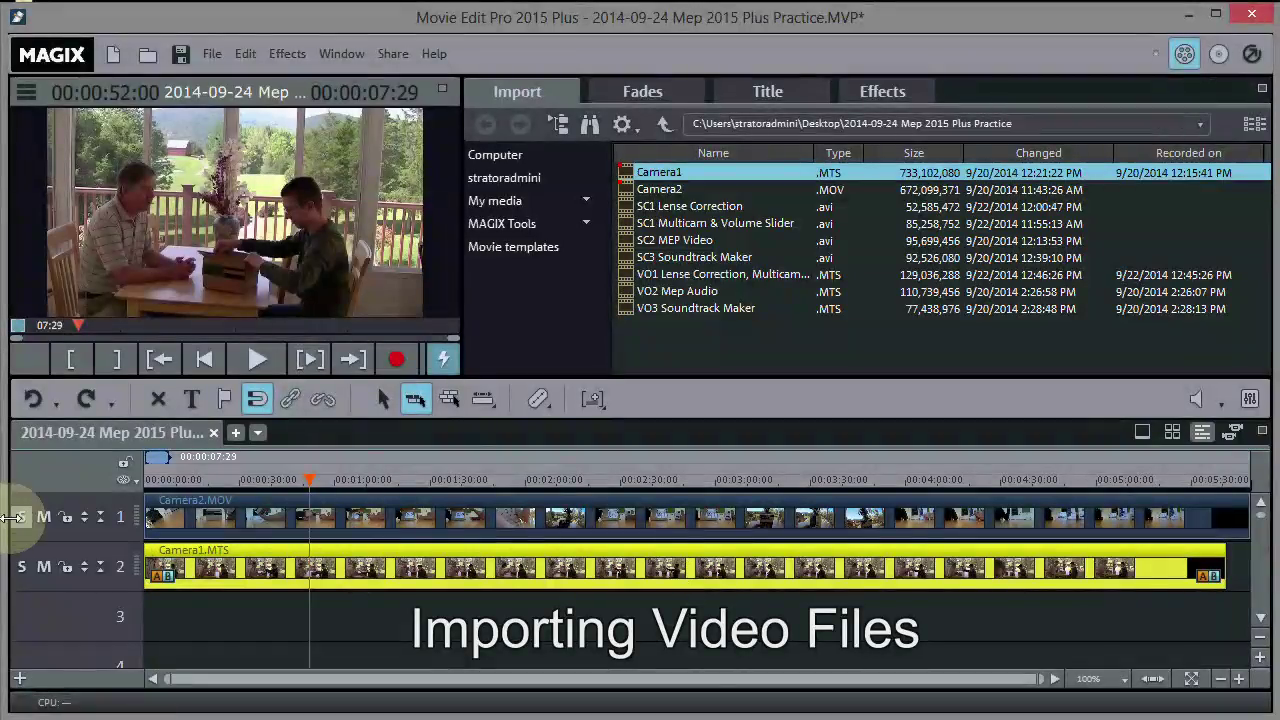
Step: Mute track 2 and scrub to about the two-minute mark to check the Camera2 footage in the preview
click(42, 568)
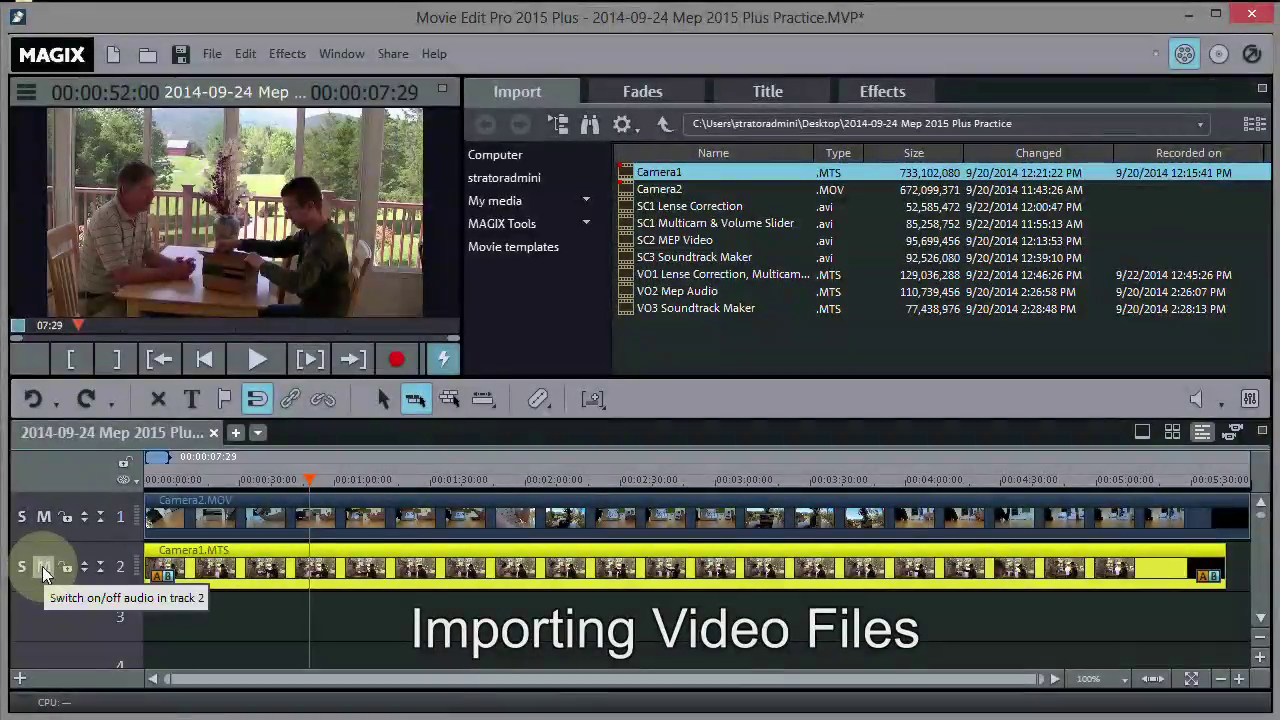
click(42, 566)
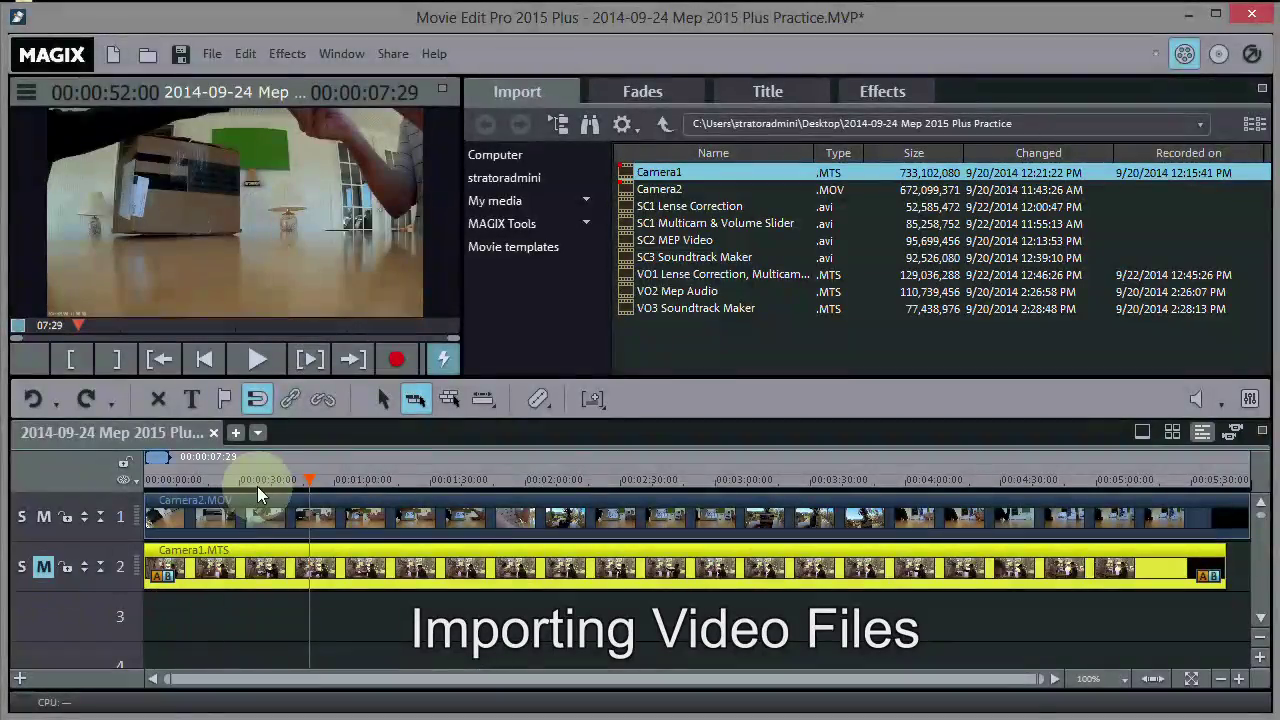
drag(307, 476, 497, 476)
drag(585, 481, 618, 484)
mouse_move(509, 490)
mouse_down()
mouse_move(229, 482)
mouse_move(505, 478)
mouse_up()
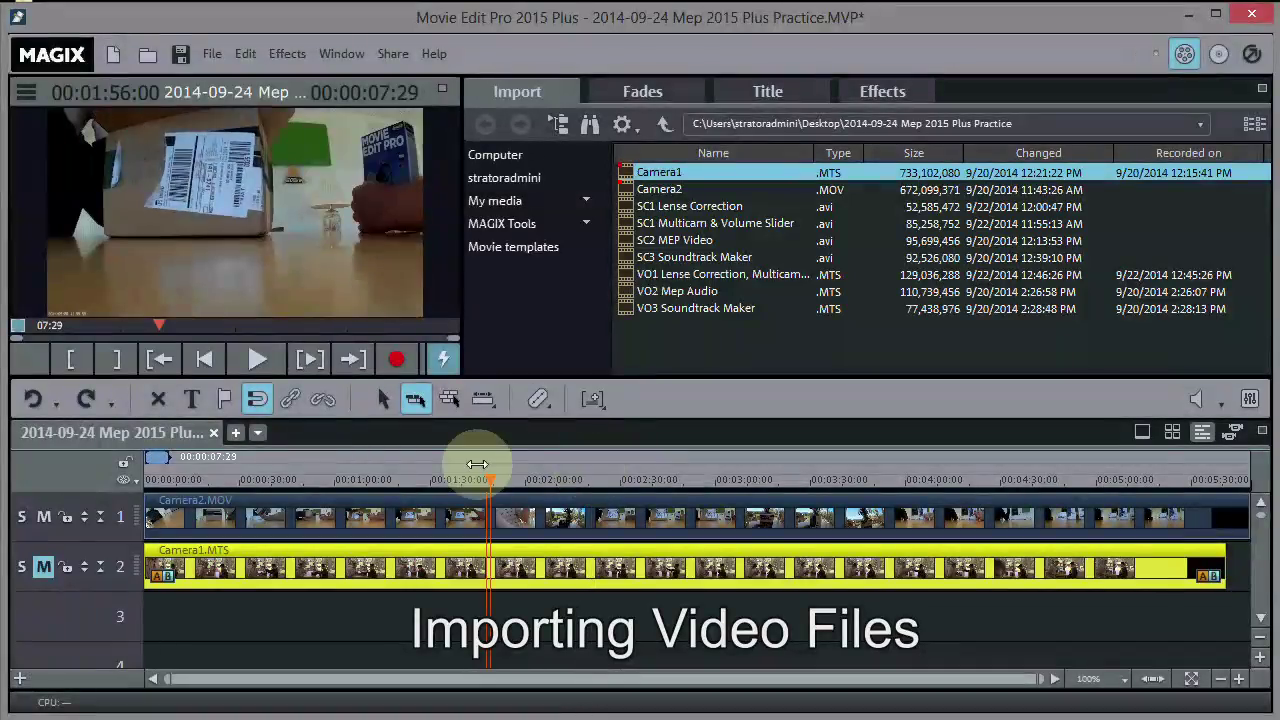
drag(517, 462, 547, 463)
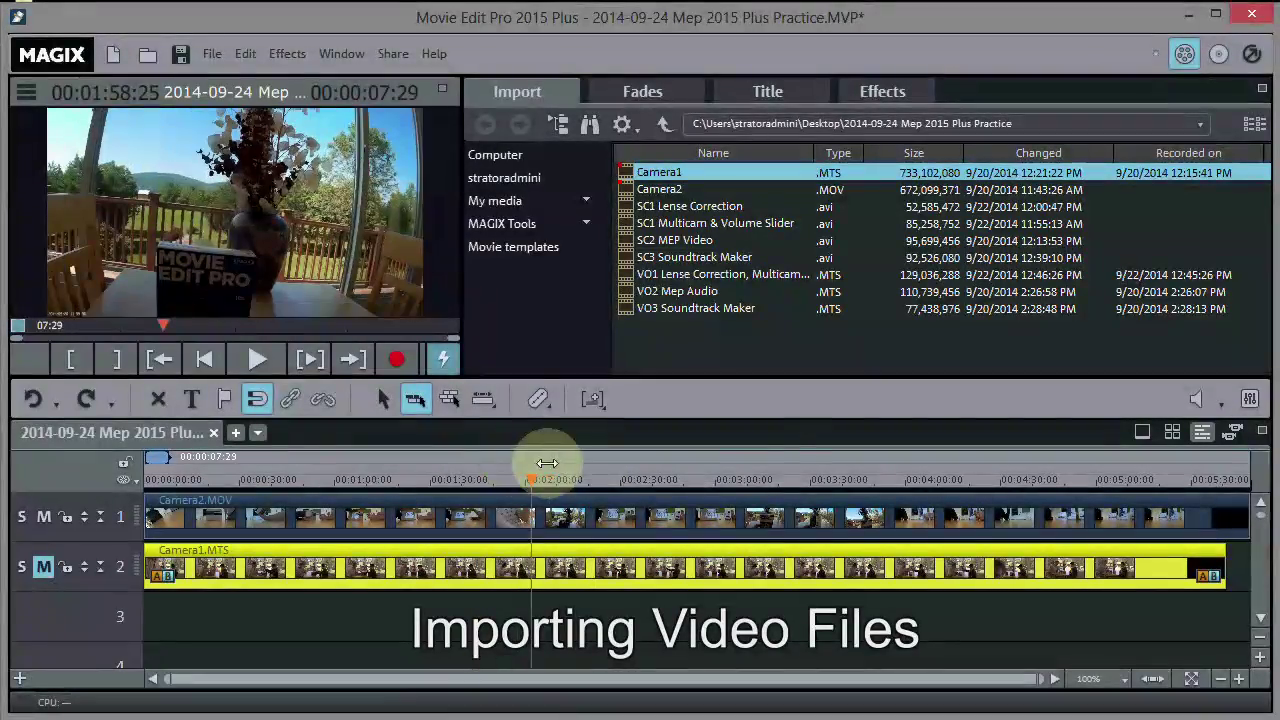
Step: Scrub through the rest of the Camera2 footage, return the playhead to the start and unmute track 2
drag(808, 449, 1188, 480)
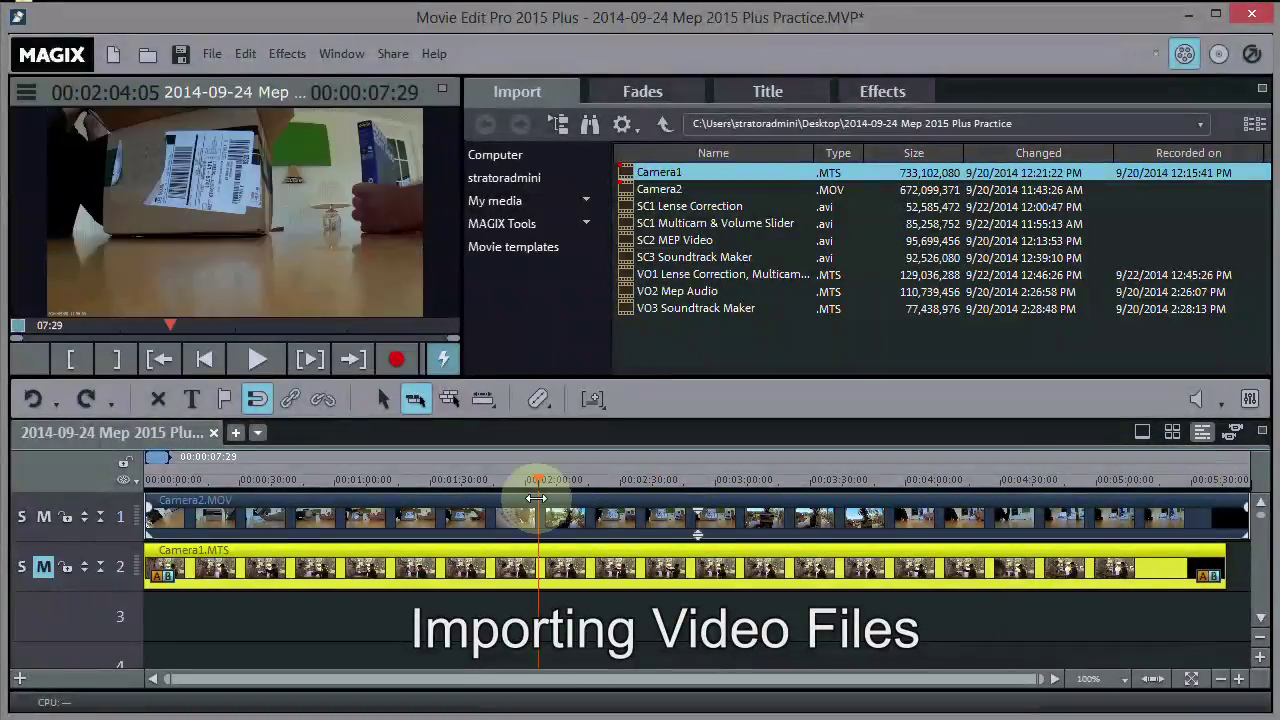
drag(537, 497, 135, 460)
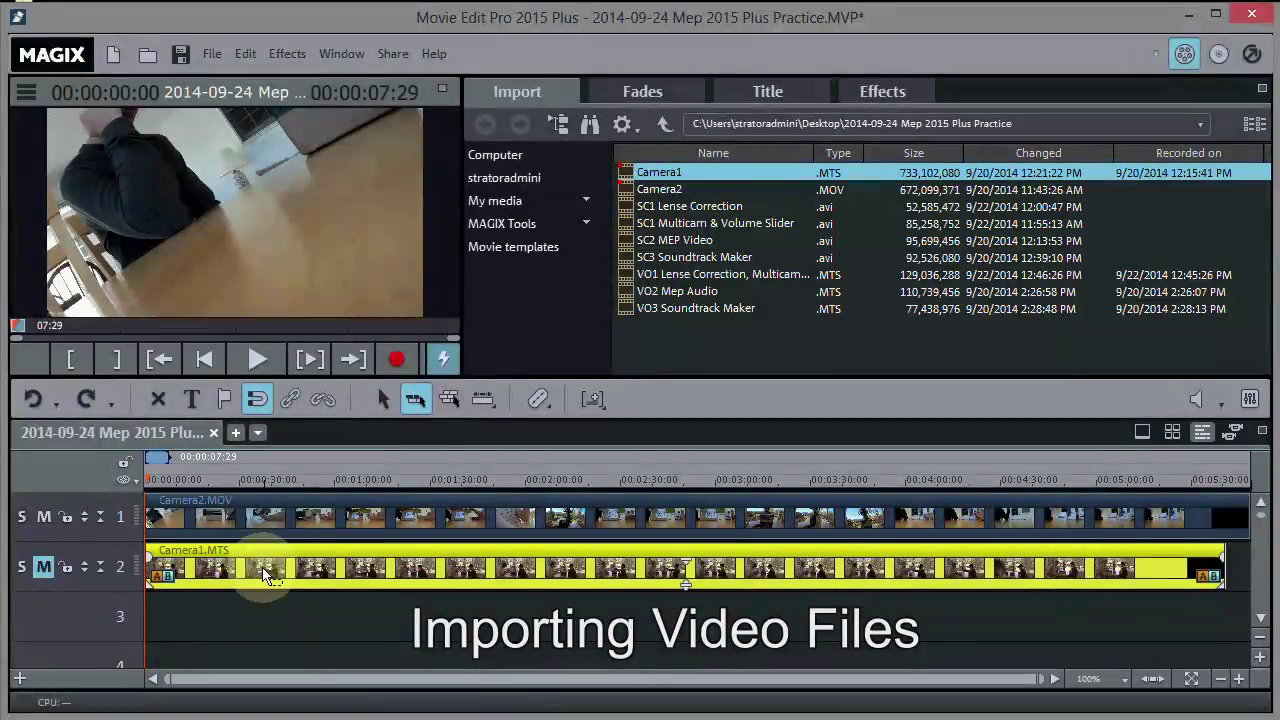
click(44, 567)
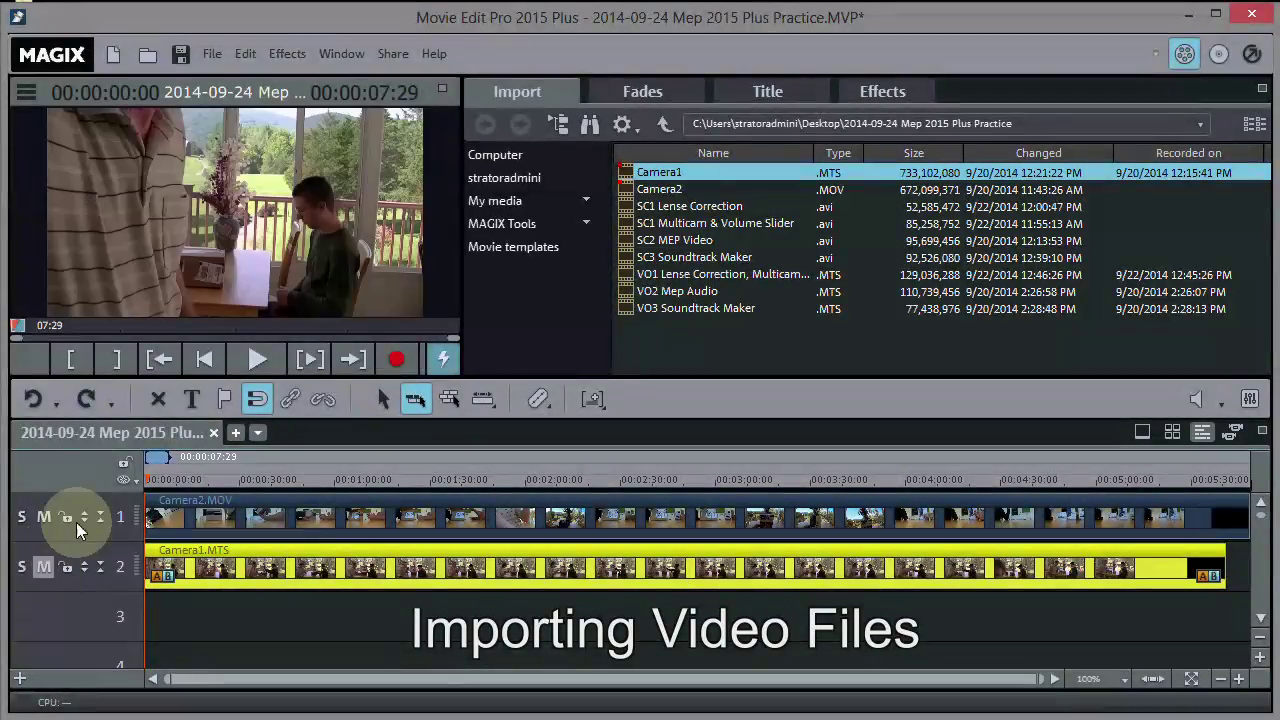
Step: Scrub the whole timeline with both tracks unmuted to examine the previewed picture, selecting each clip in turn, and return to the start
drag(150, 480, 584, 438)
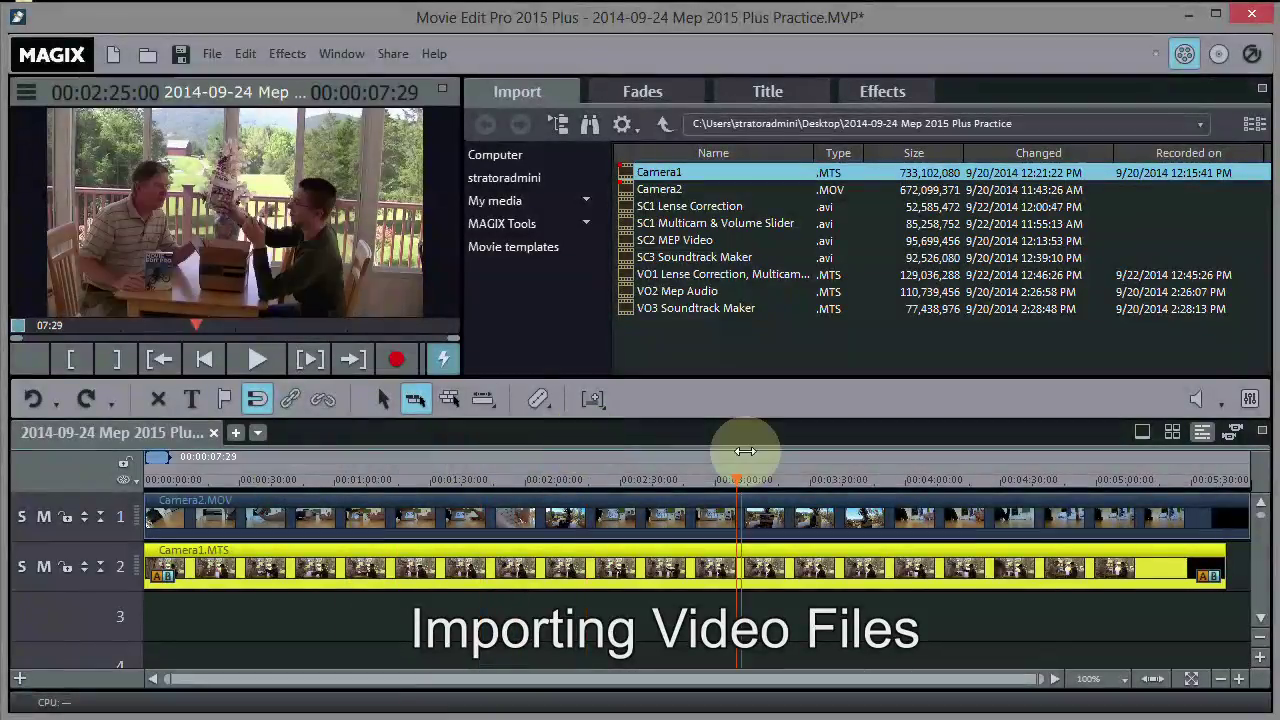
drag(903, 480, 1008, 494)
drag(1193, 515, 128, 486)
click(352, 530)
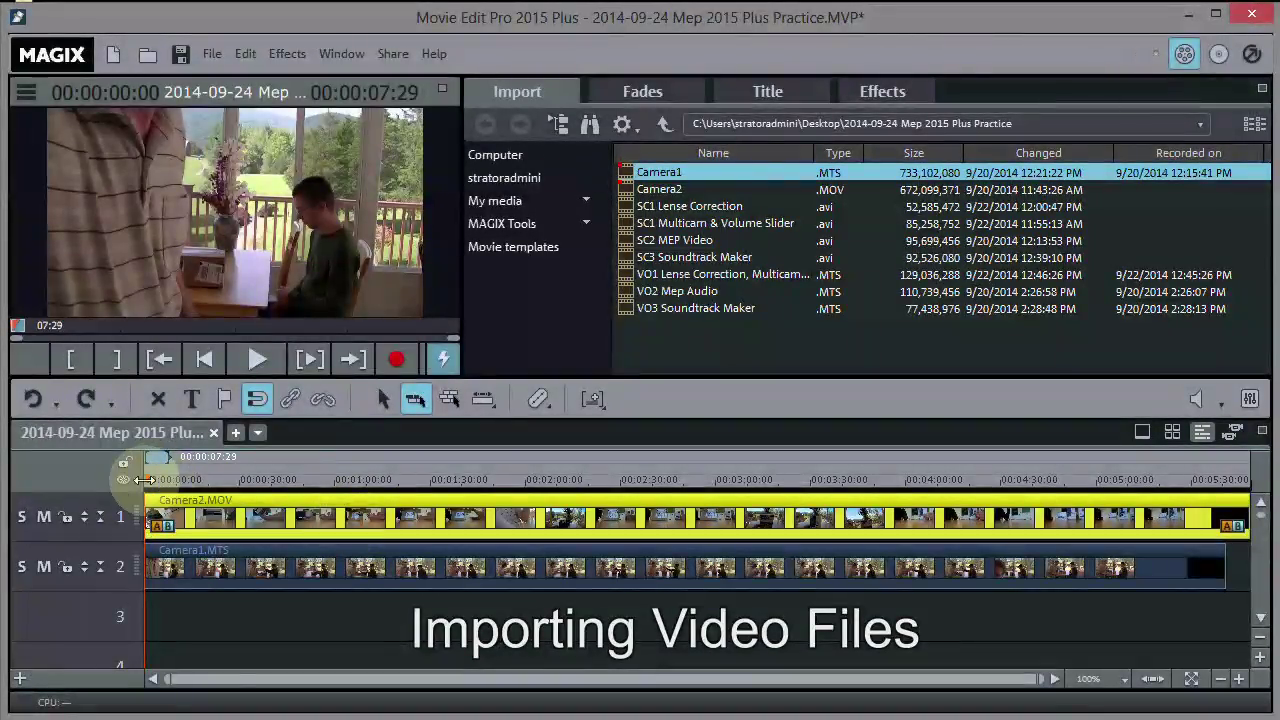
drag(148, 478, 190, 480)
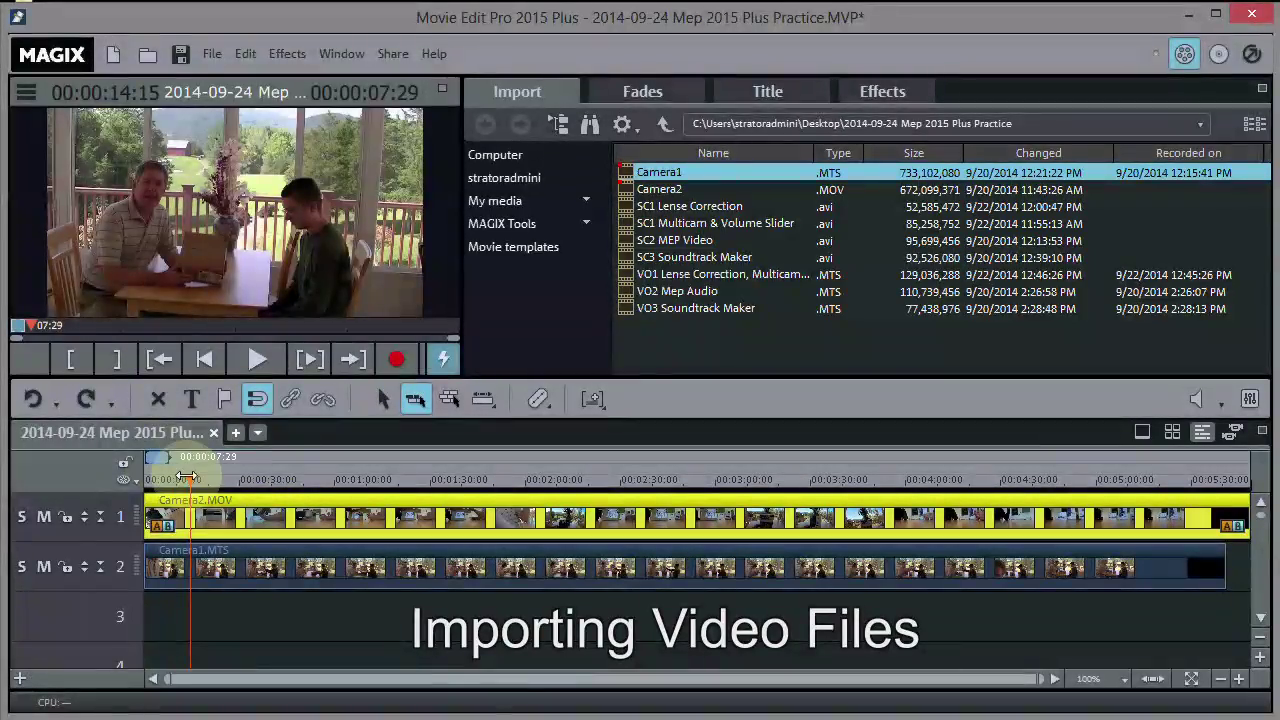
click(218, 479)
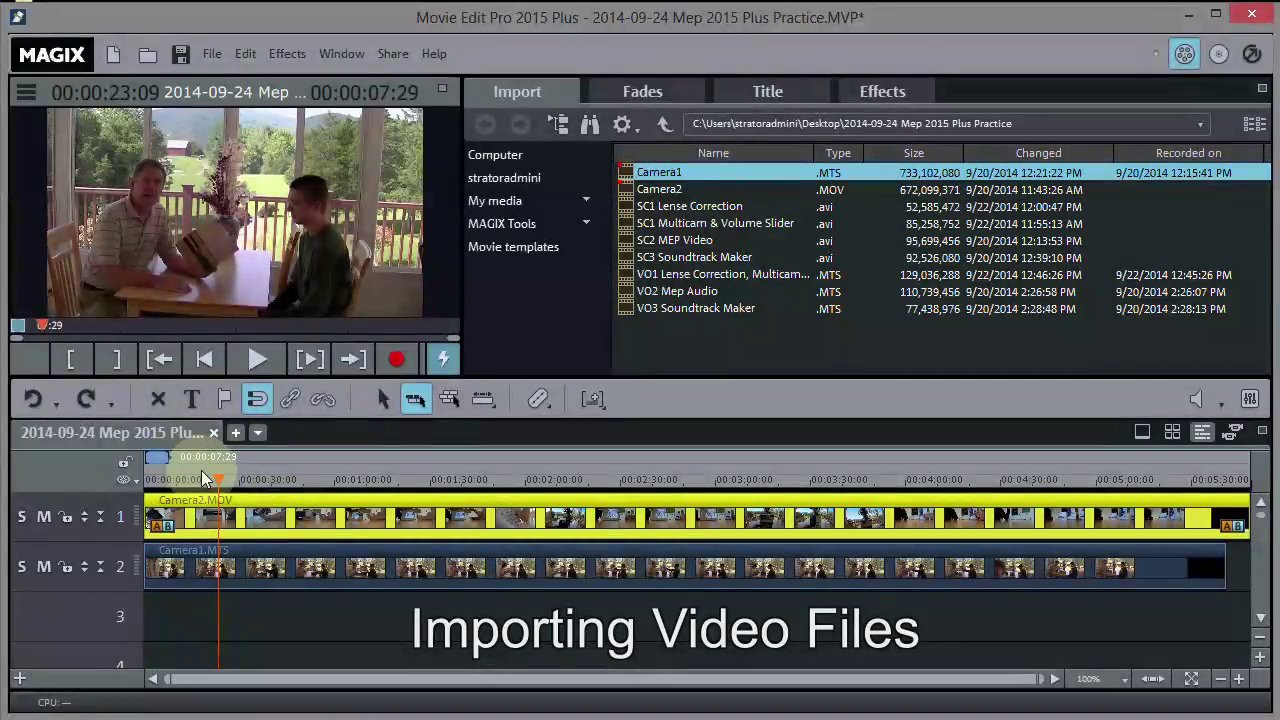
drag(218, 480, 486, 515)
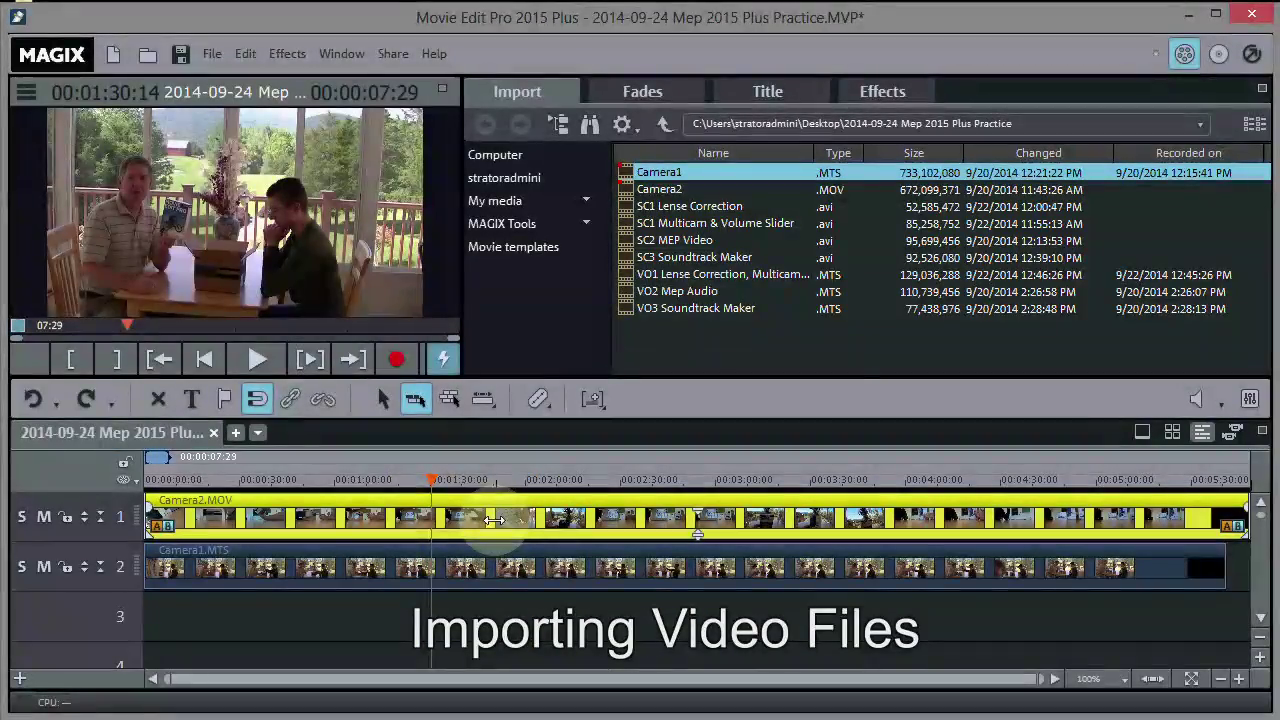
click(466, 562)
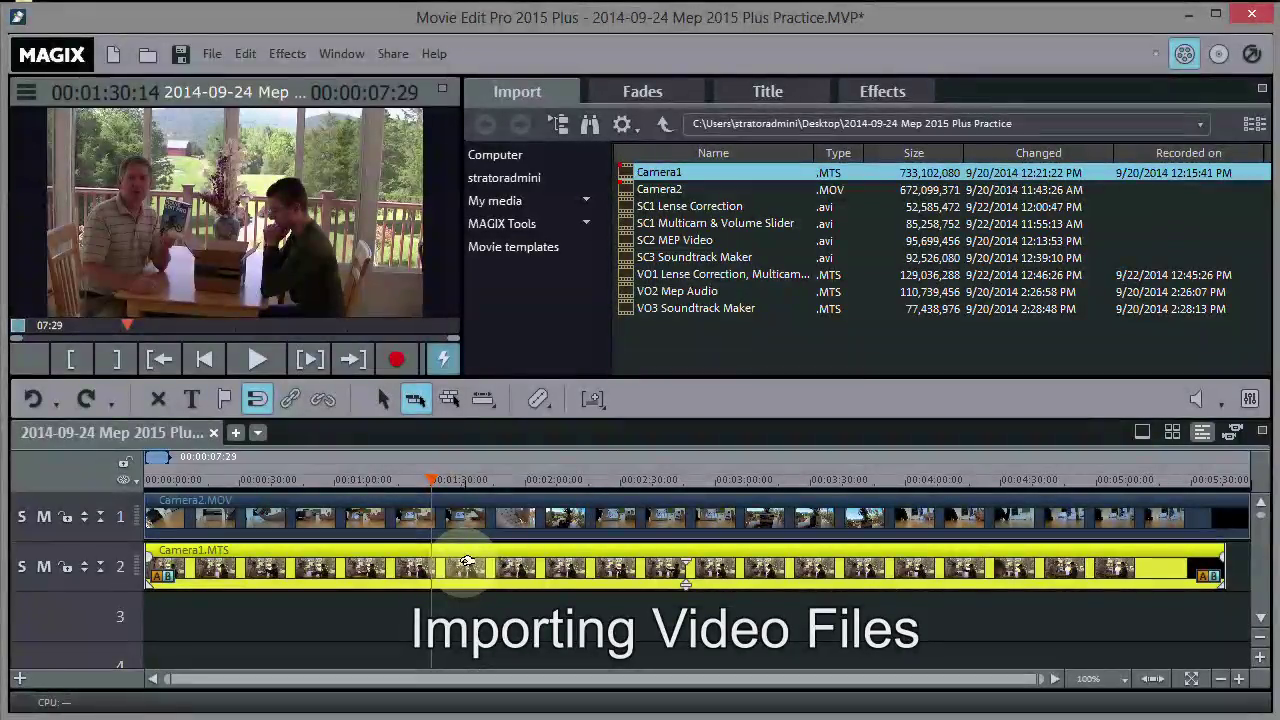
drag(432, 478, 135, 476)
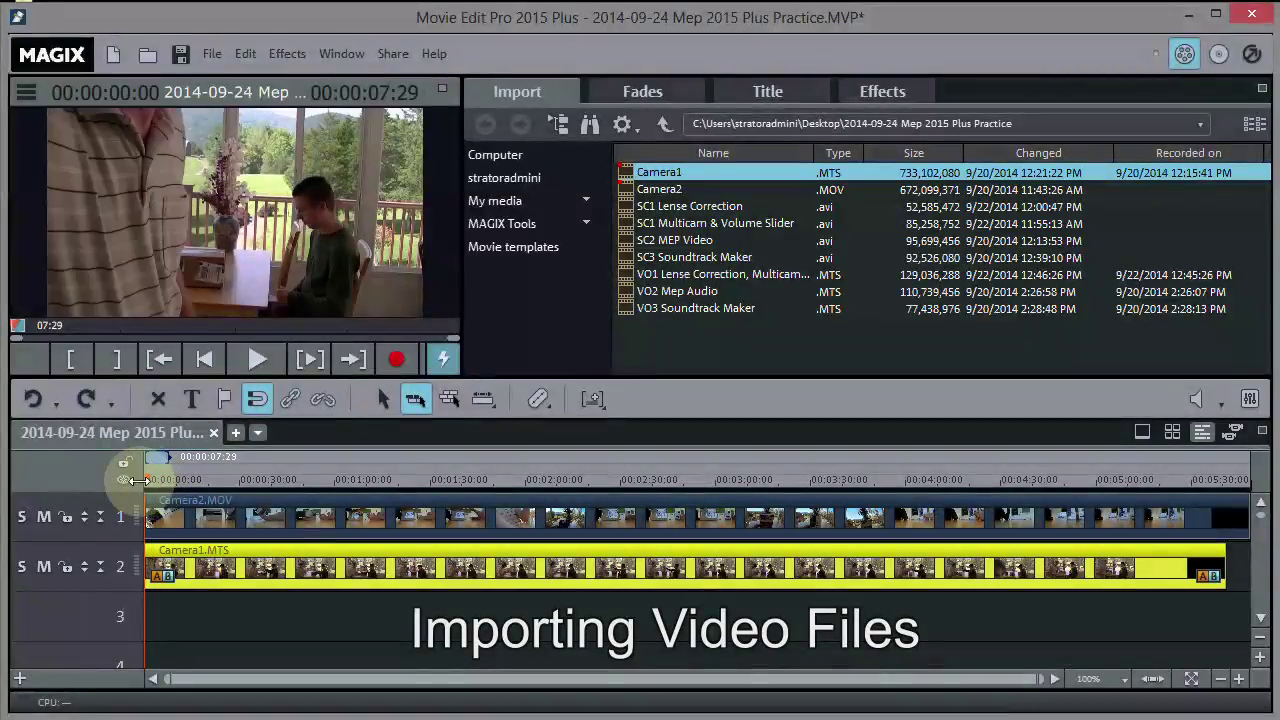
click(427, 514)
click(426, 562)
click(427, 515)
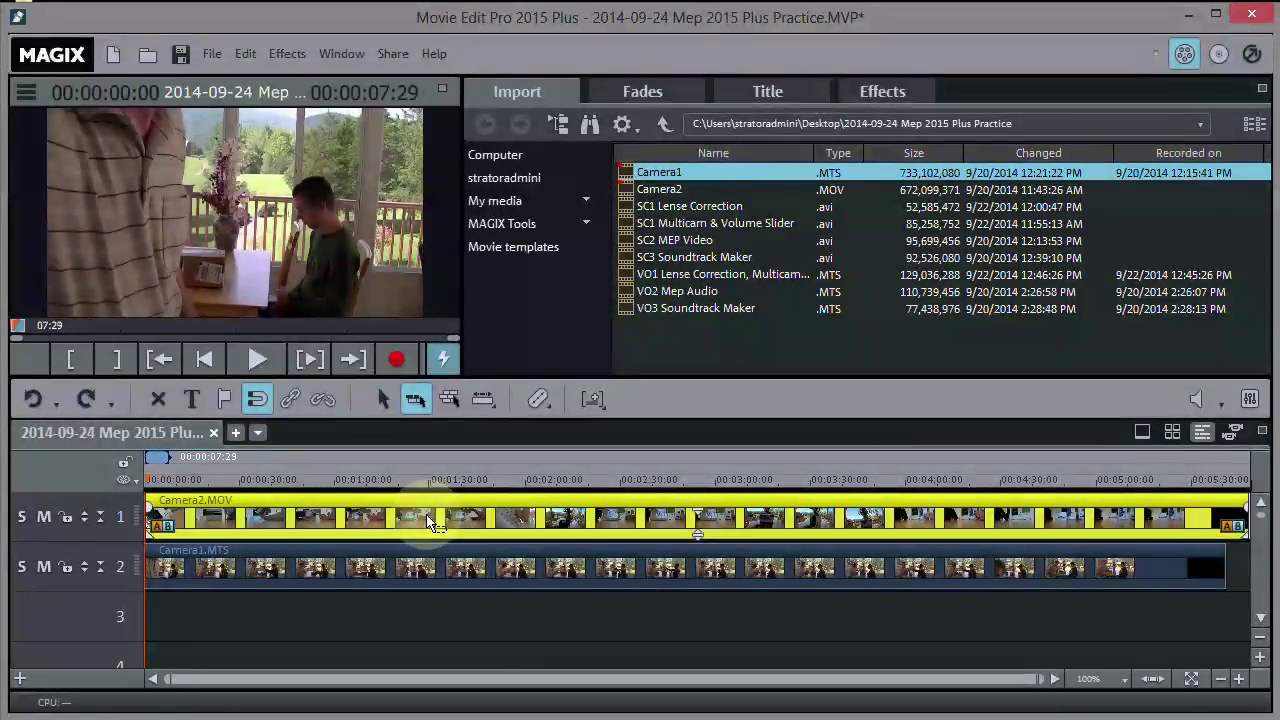
click(641, 570)
click(647, 517)
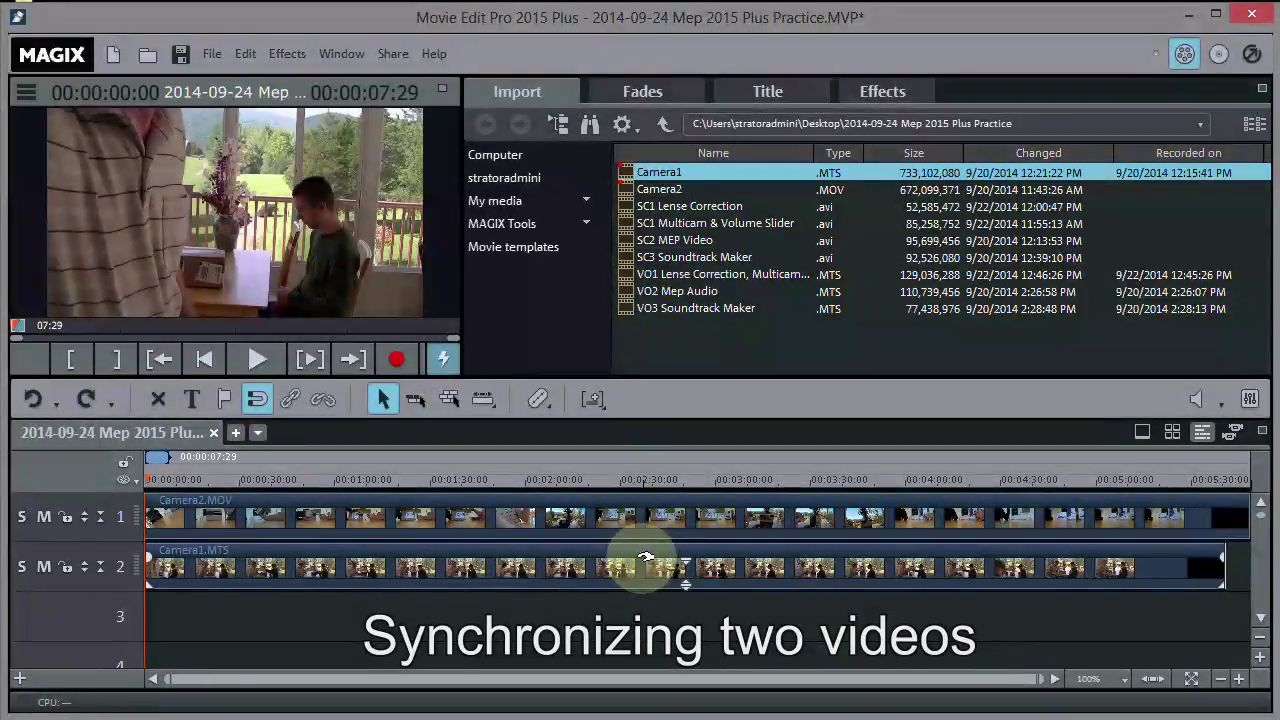
Step: Create the audio wave form for the Camera2 clip on track 1
click(640, 534)
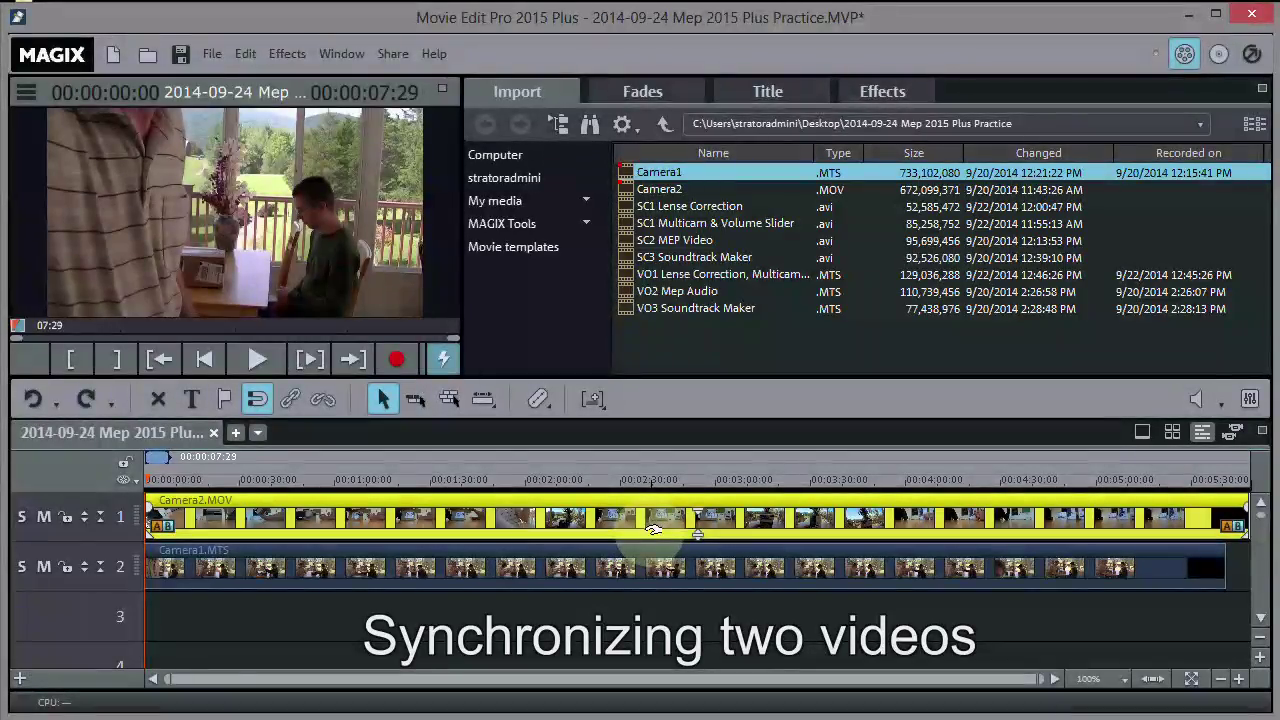
right_click(658, 519)
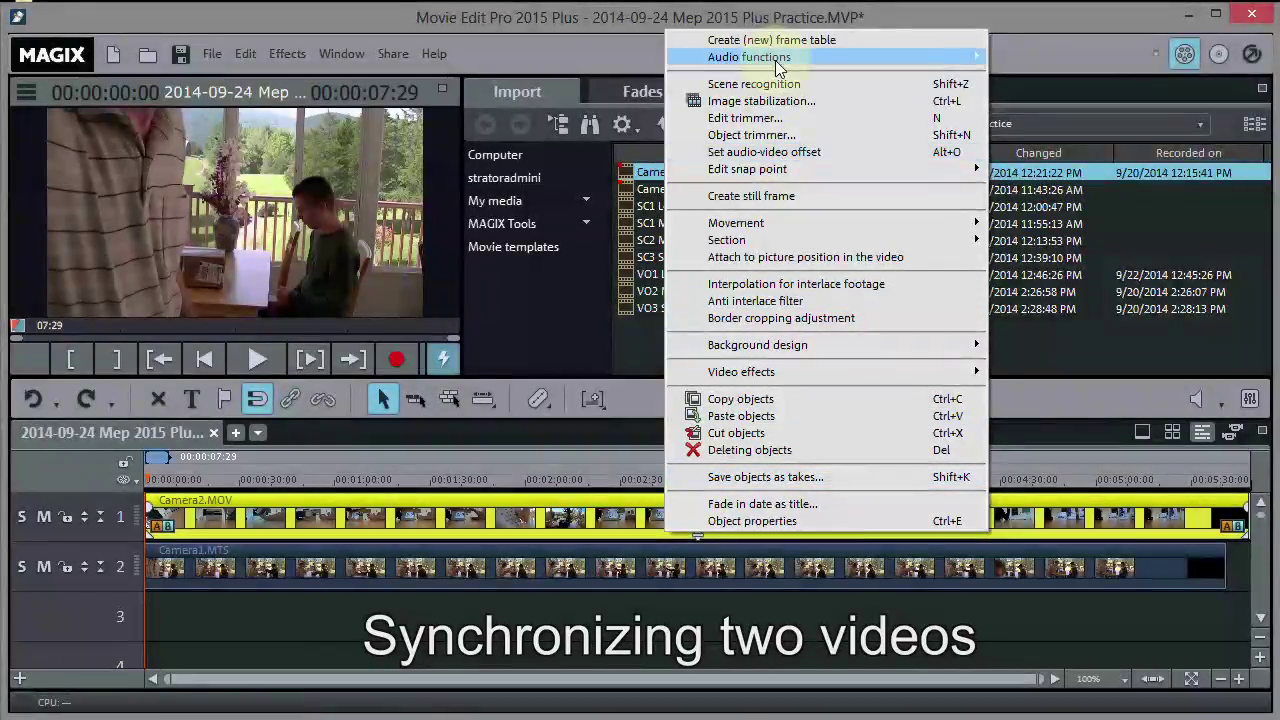
mouse_move(776, 60)
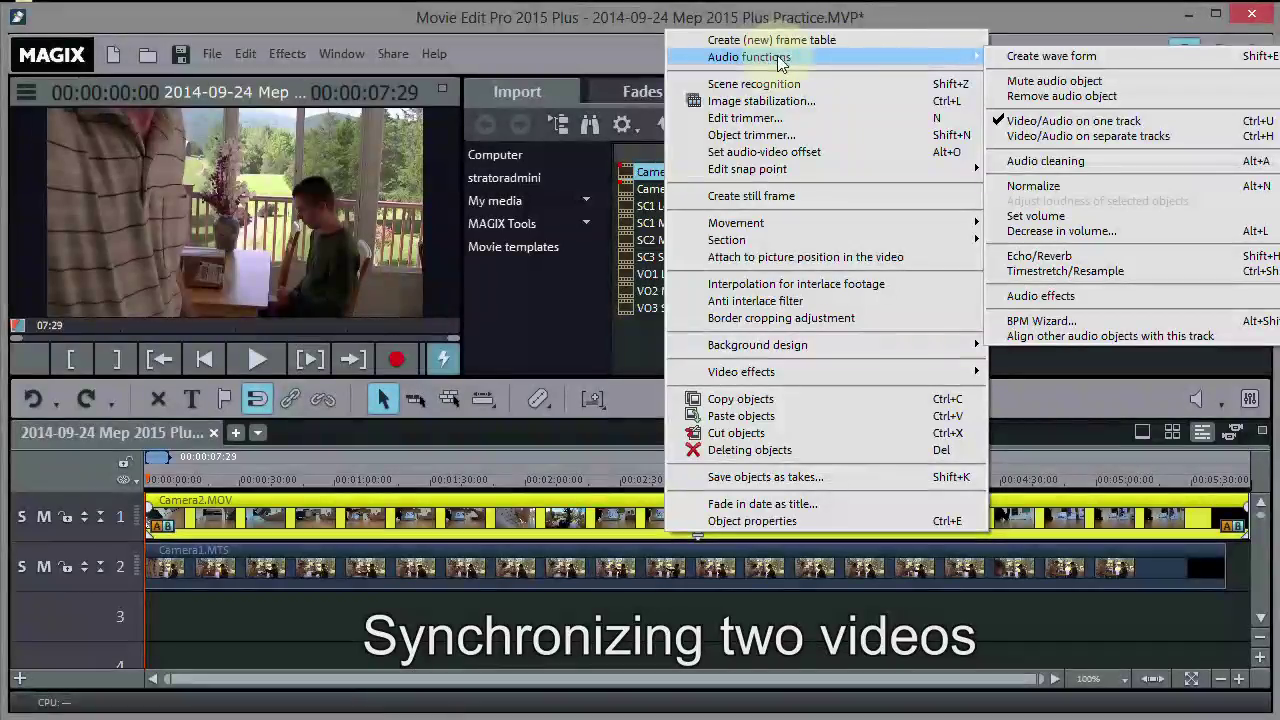
click(1058, 57)
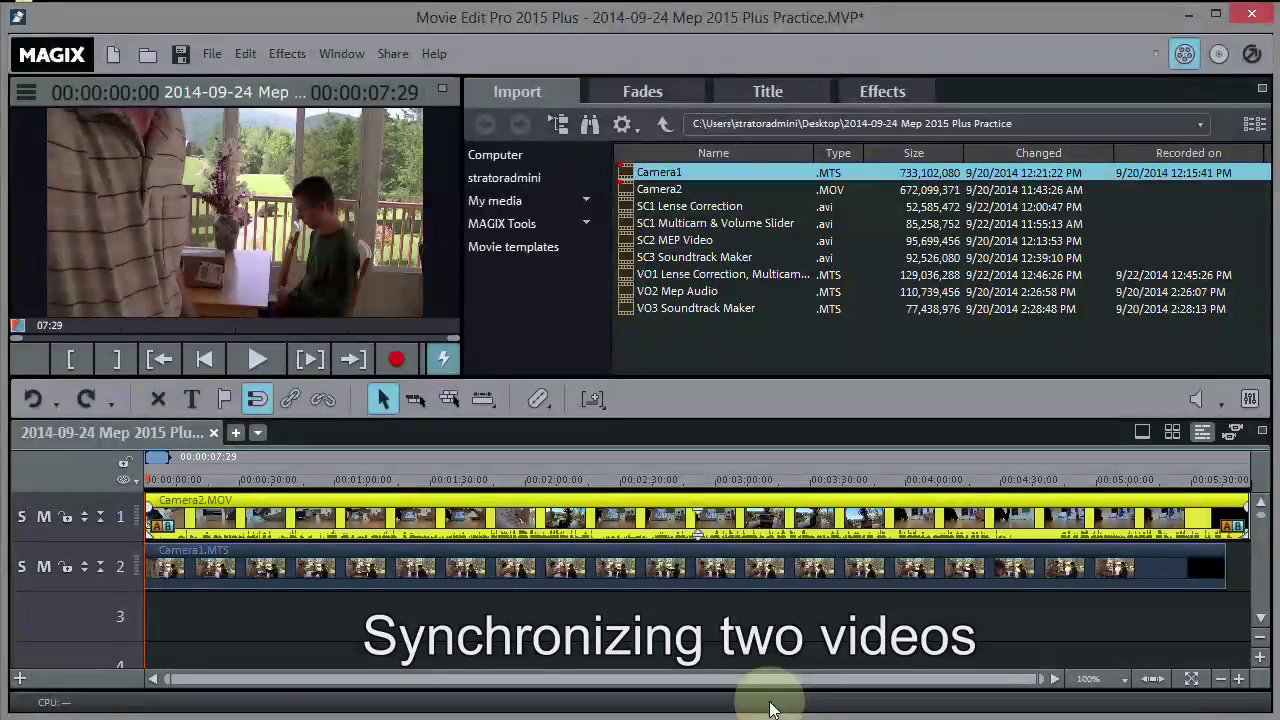
Step: Create the audio wave form for the Camera1 clip on track 2
click(618, 548)
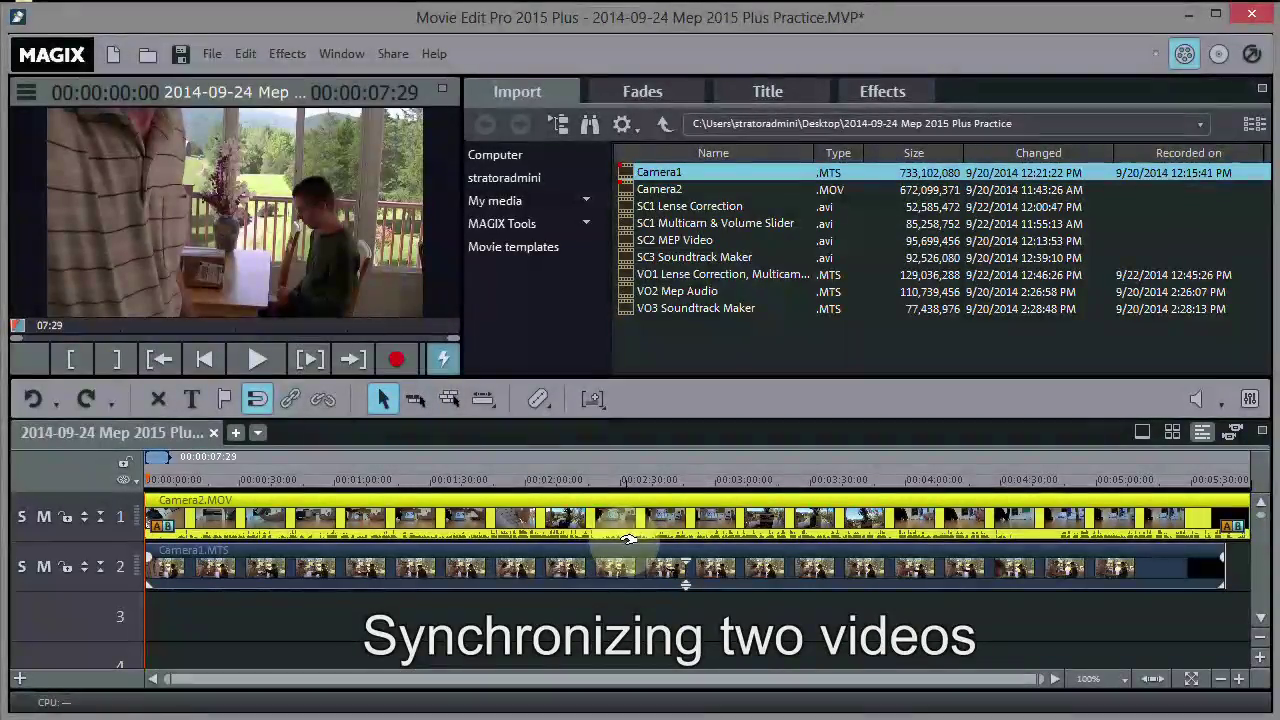
click(617, 567)
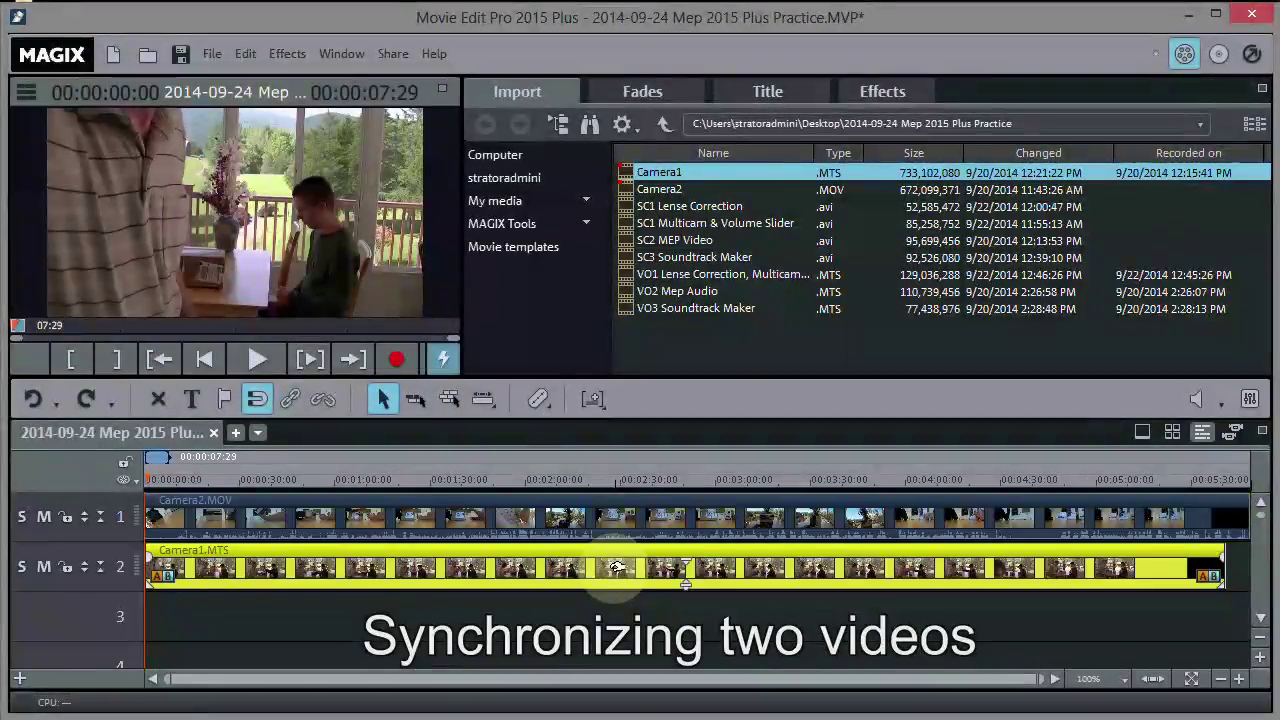
right_click(617, 568)
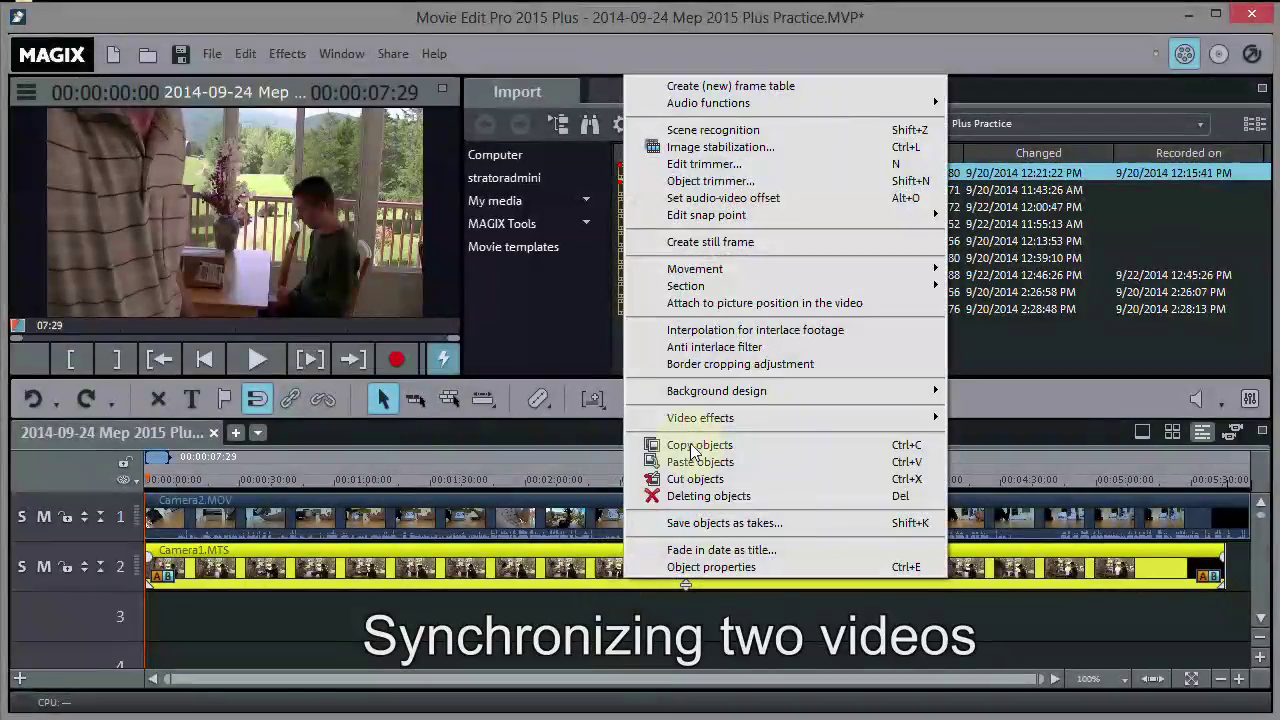
mouse_move(724, 105)
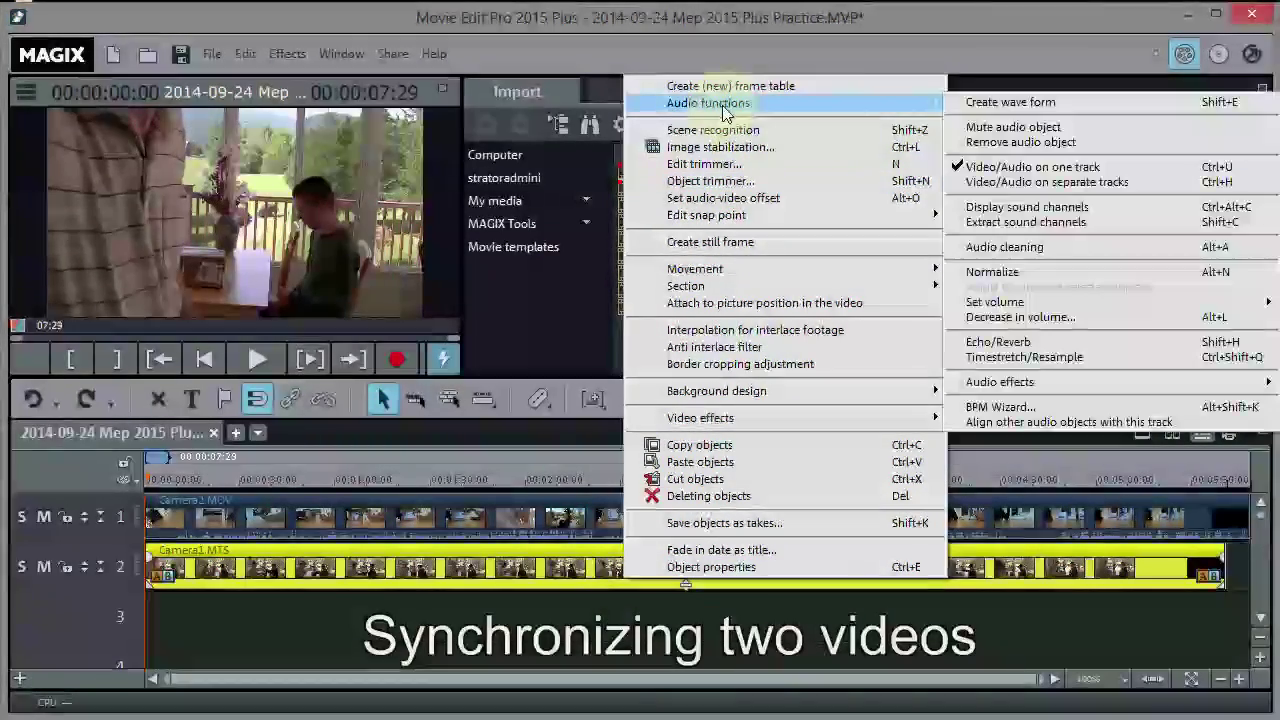
click(1022, 103)
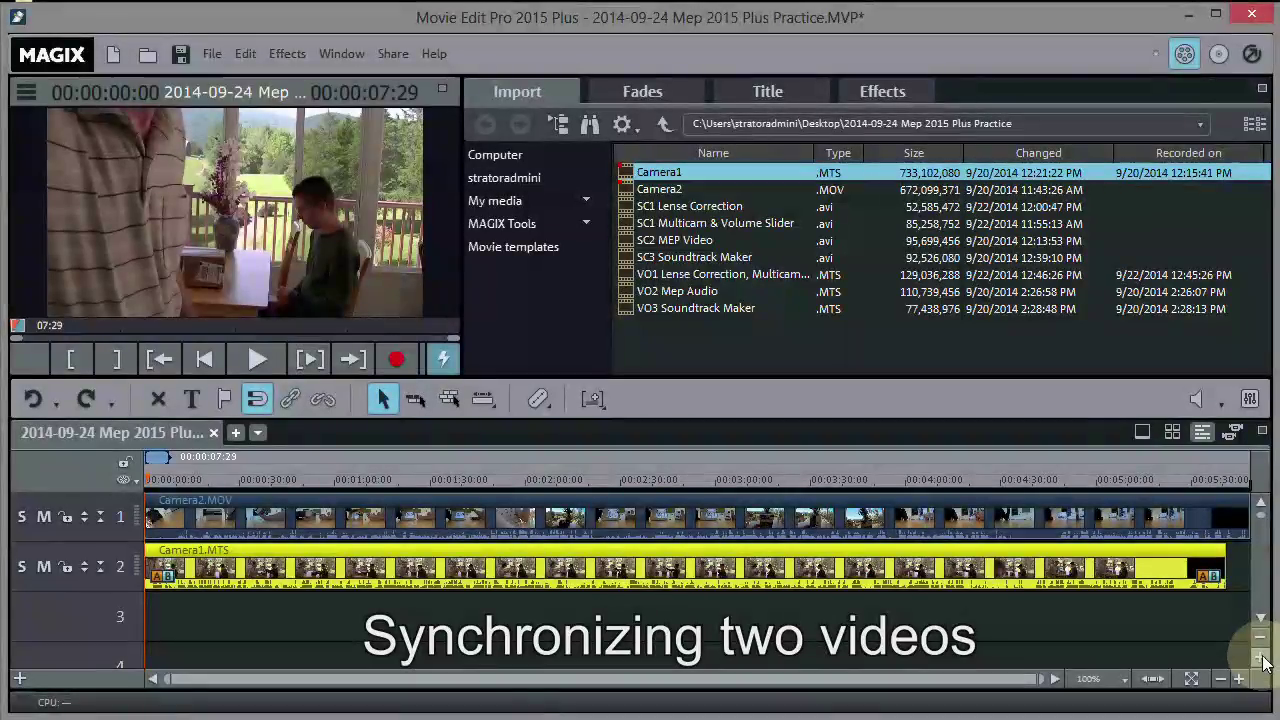
Step: Enlarge the track height to compare both wave forms, and play the opening seconds up to the hand clap
click(1260, 662)
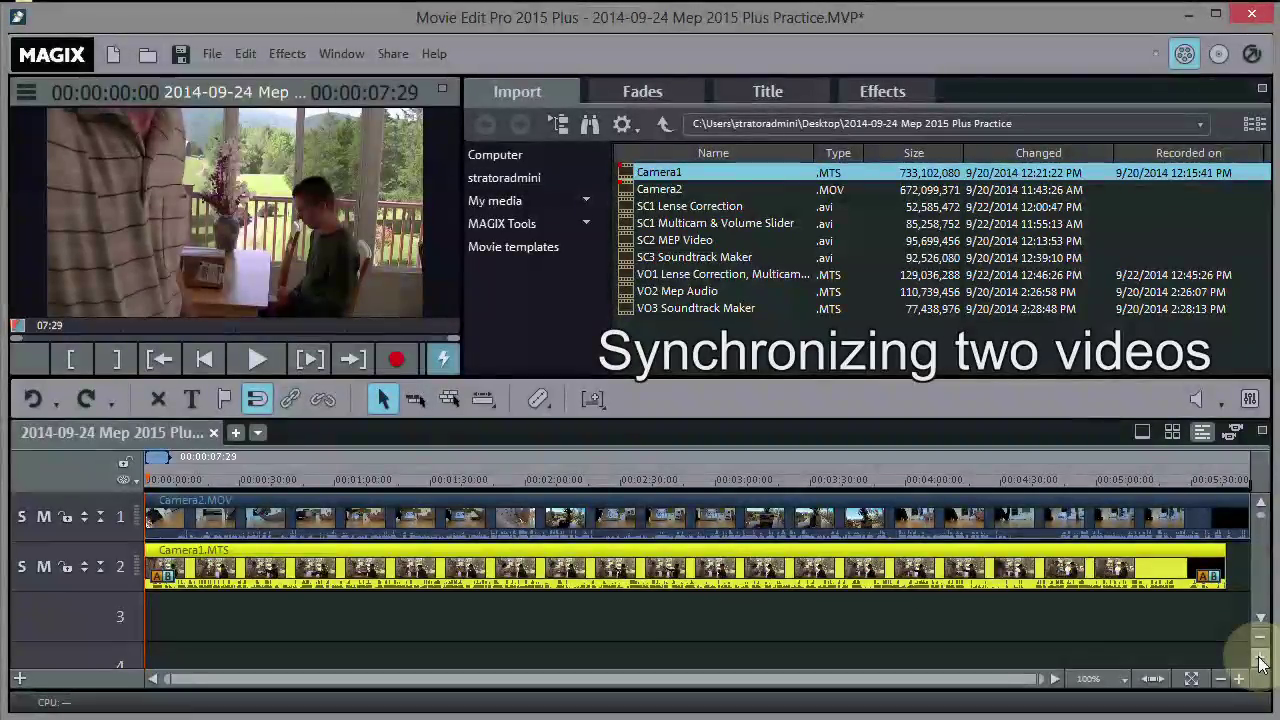
click(1260, 662)
click(1260, 662)
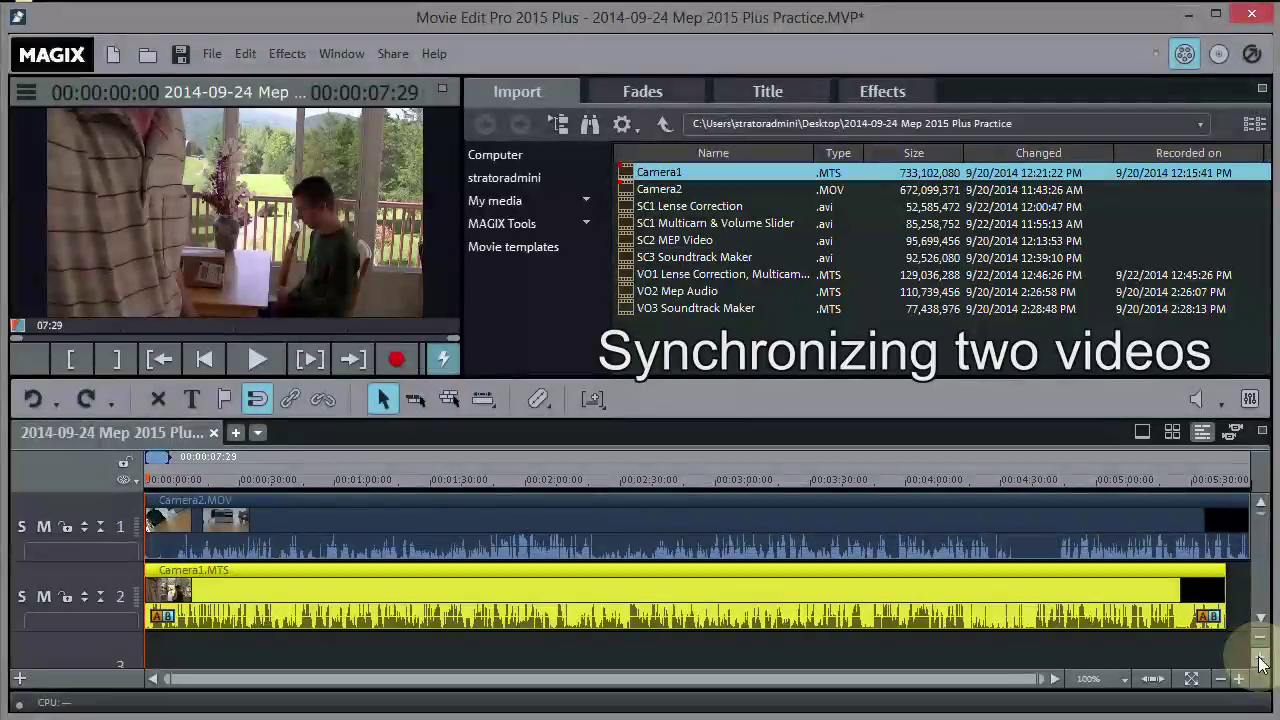
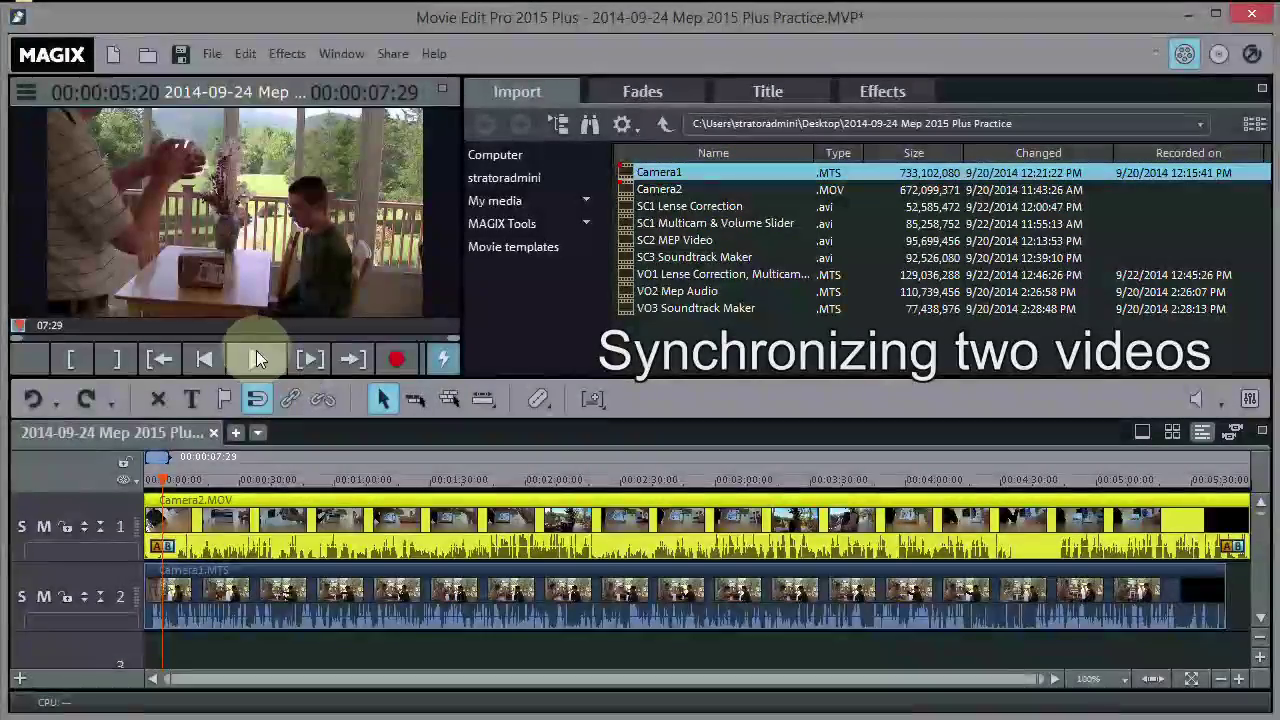
click(257, 398)
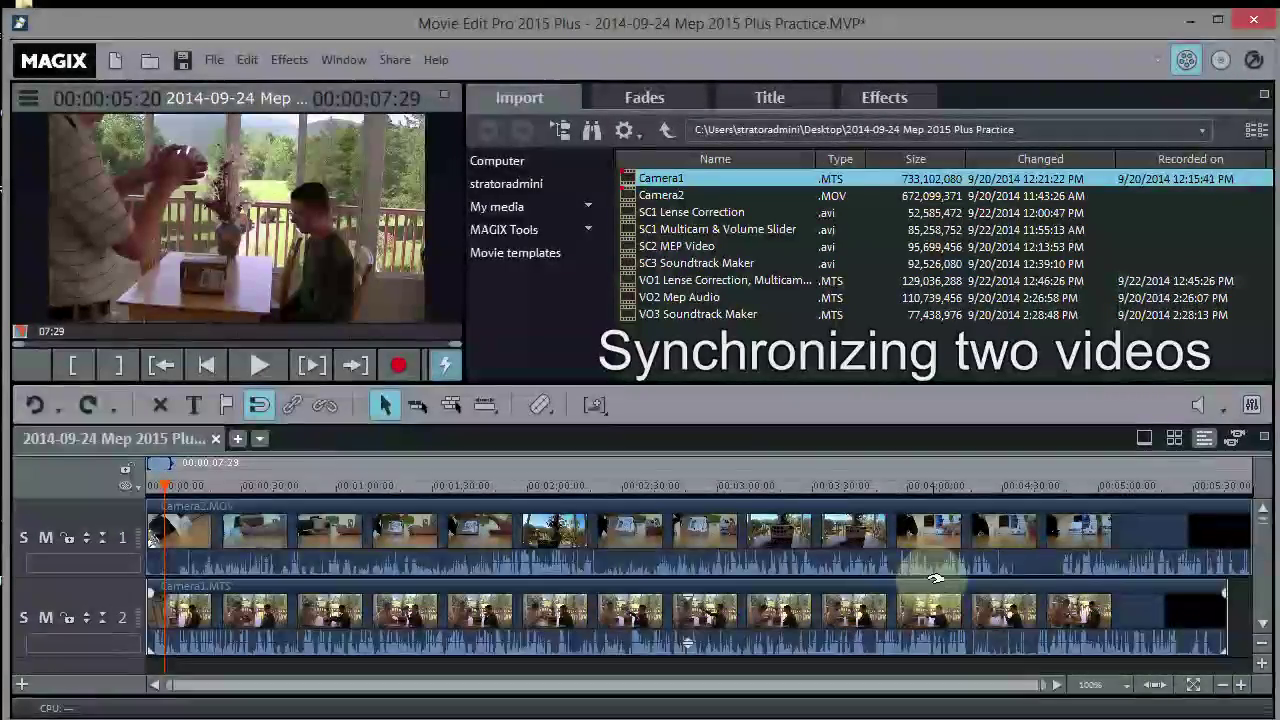
Step: Examine the first 20 seconds of both wave forms, replaying from 00:00:02:20 to locate the hand clap in Camera1
click(1239, 686)
click(1239, 686)
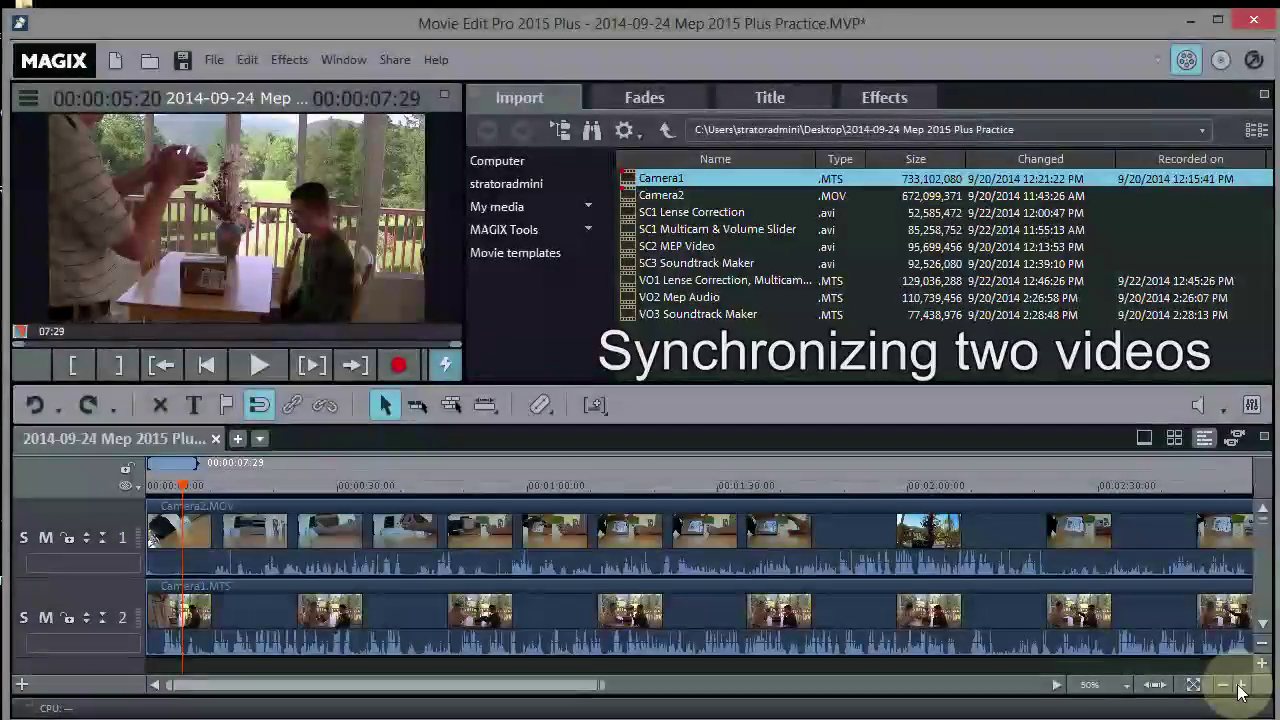
click(1239, 686)
click(1239, 686)
click(1239, 686)
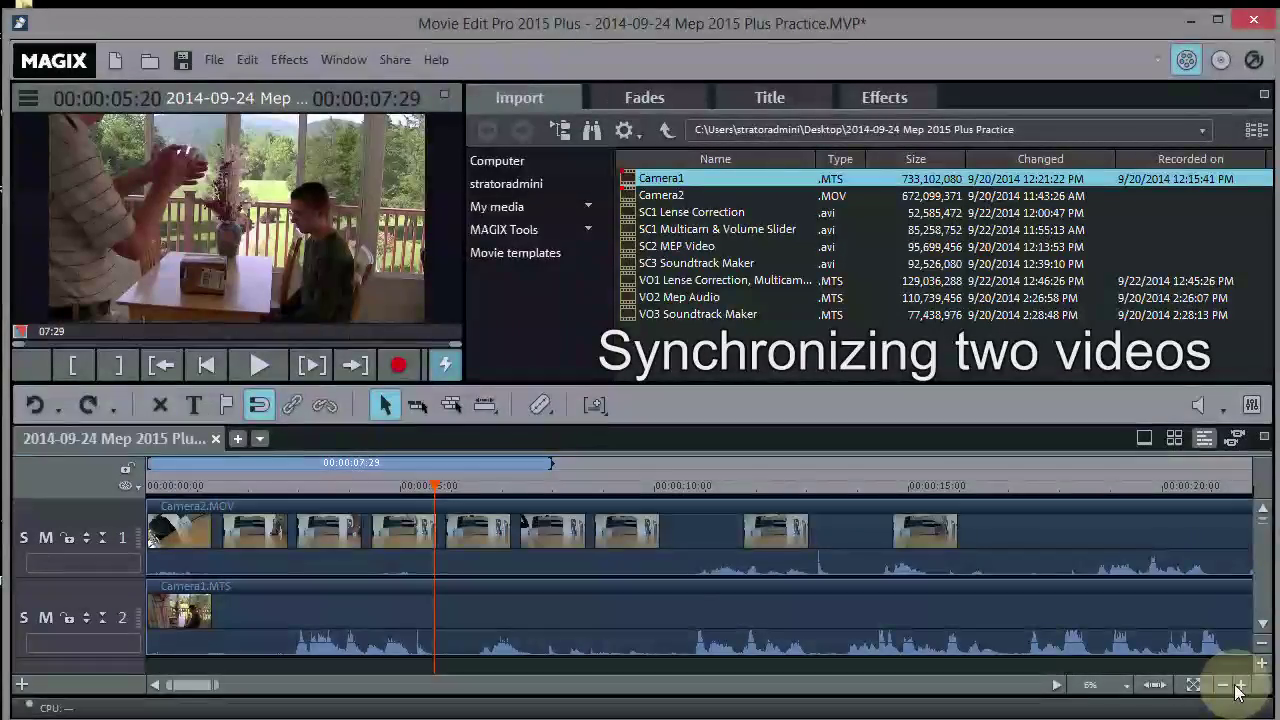
click(250, 363)
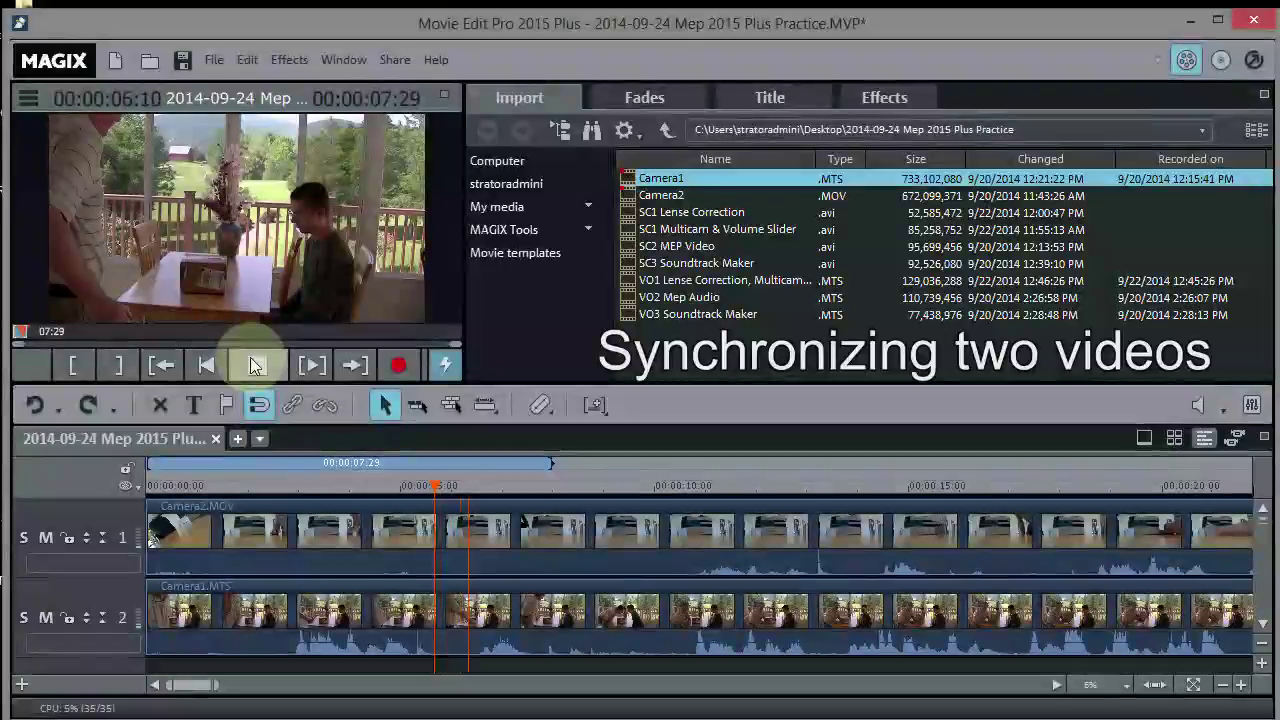
click(251, 363)
click(280, 485)
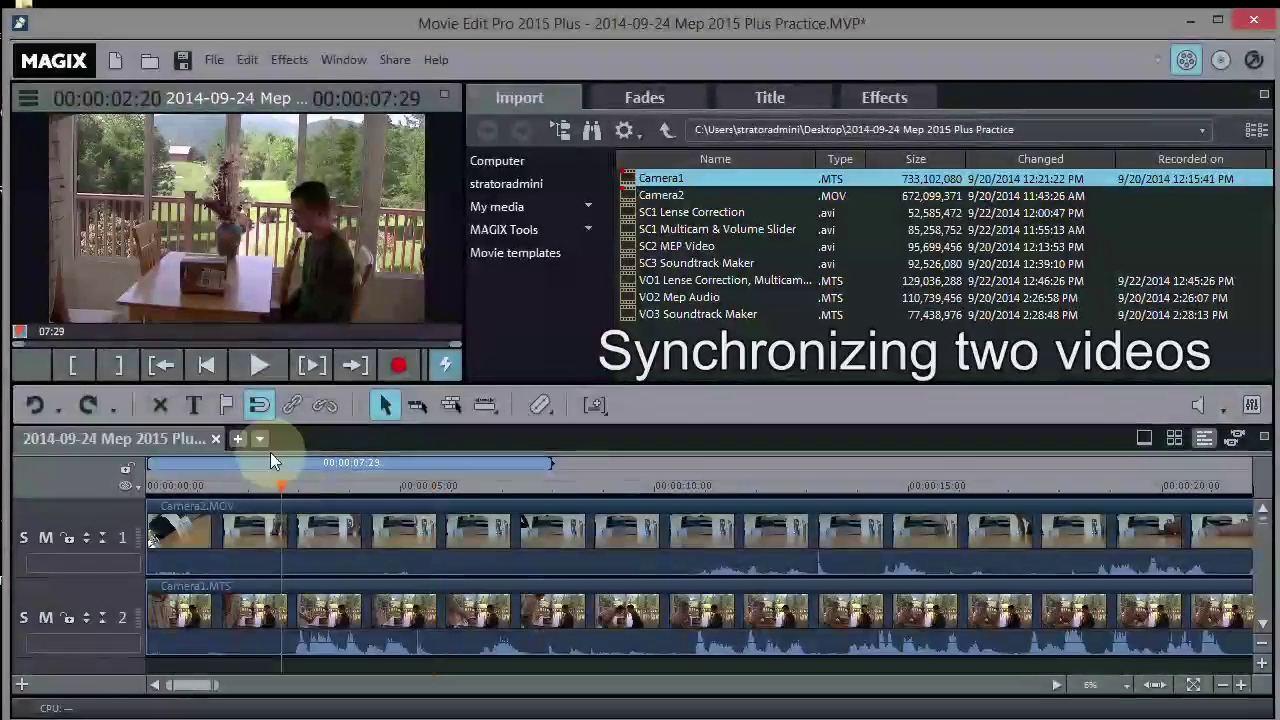
click(254, 364)
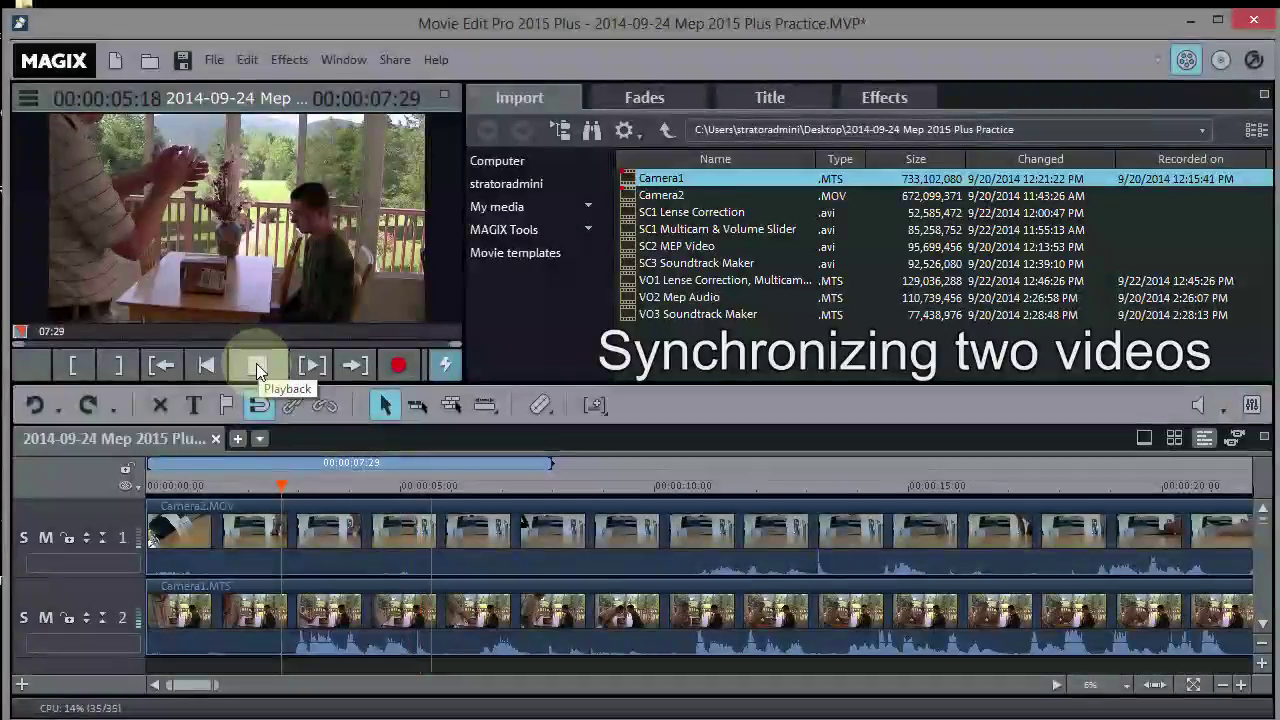
click(256, 363)
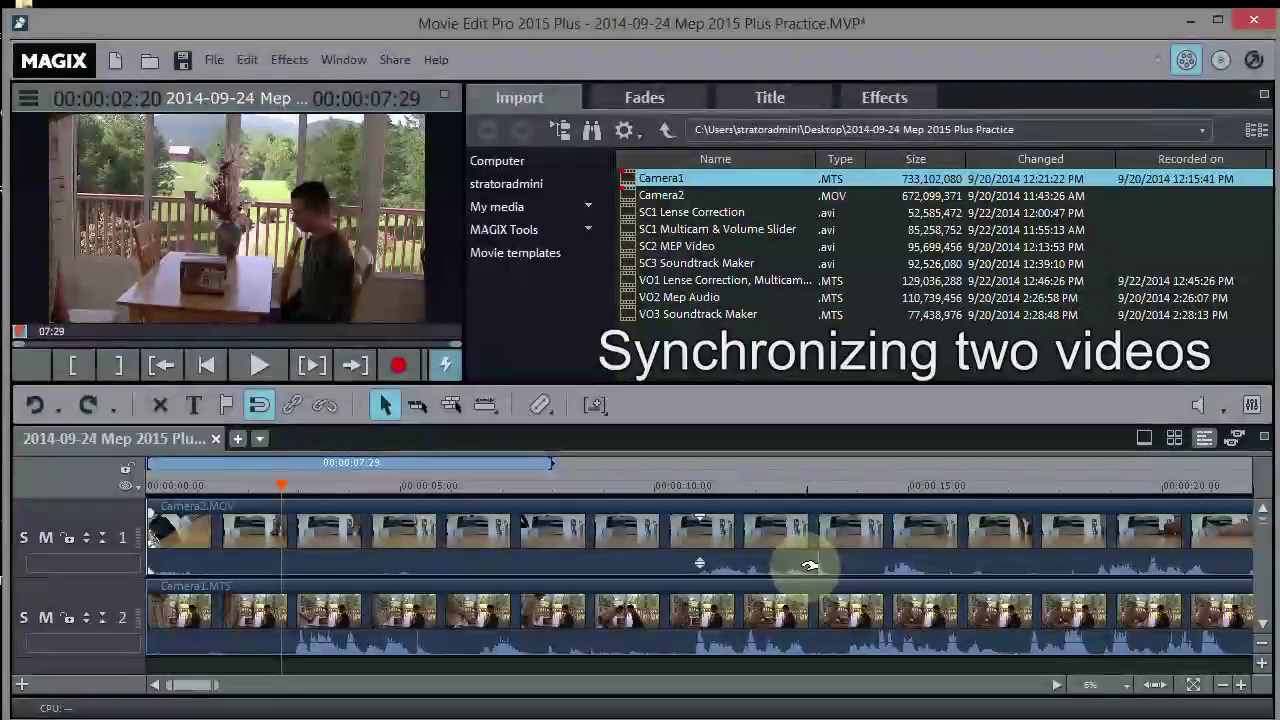
Step: Move the Camera1 clip to start at about 8 seconds, aligning its clap spike with Camera2's, and check the match at 00:00:13:06
drag(623, 618, 733, 620)
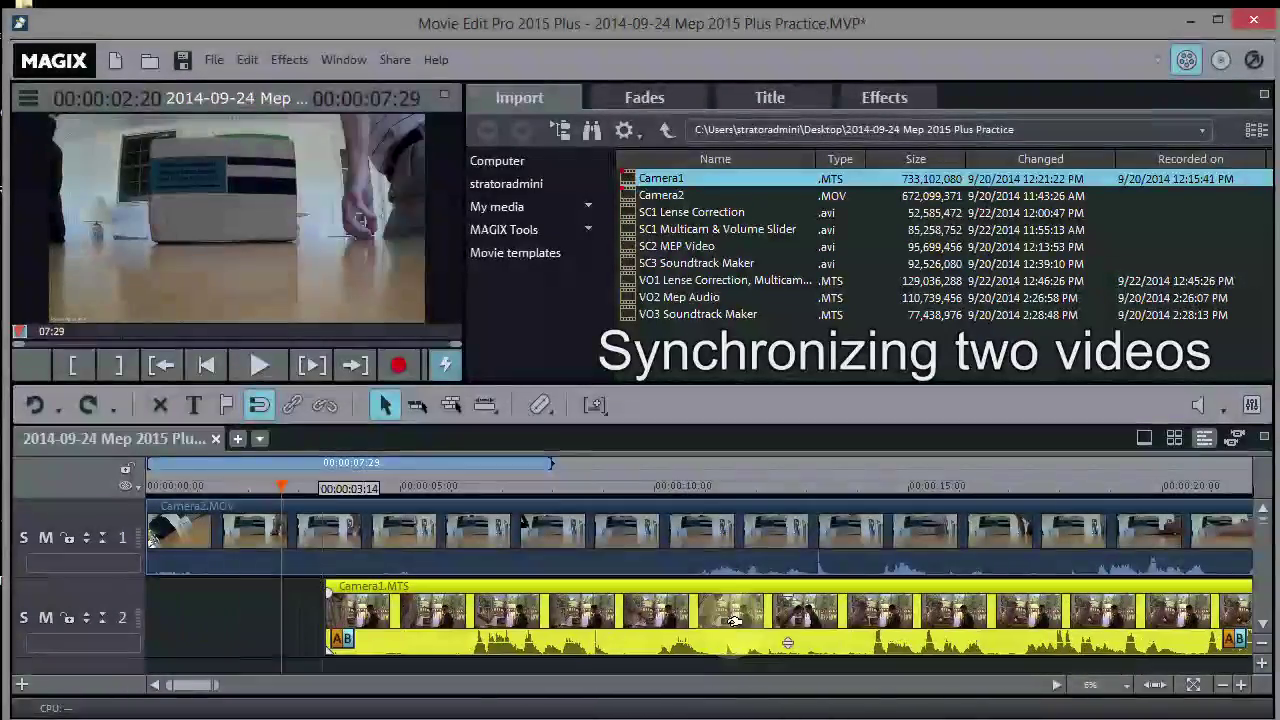
drag(543, 638, 722, 620)
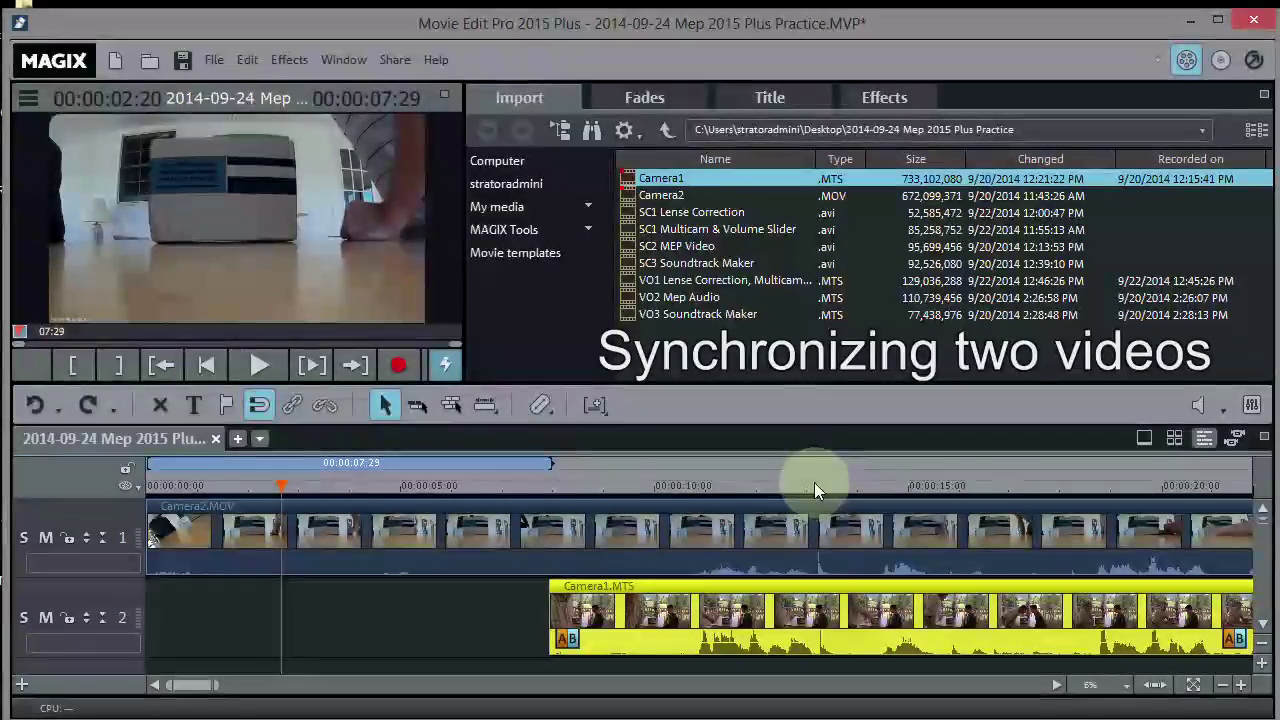
click(816, 486)
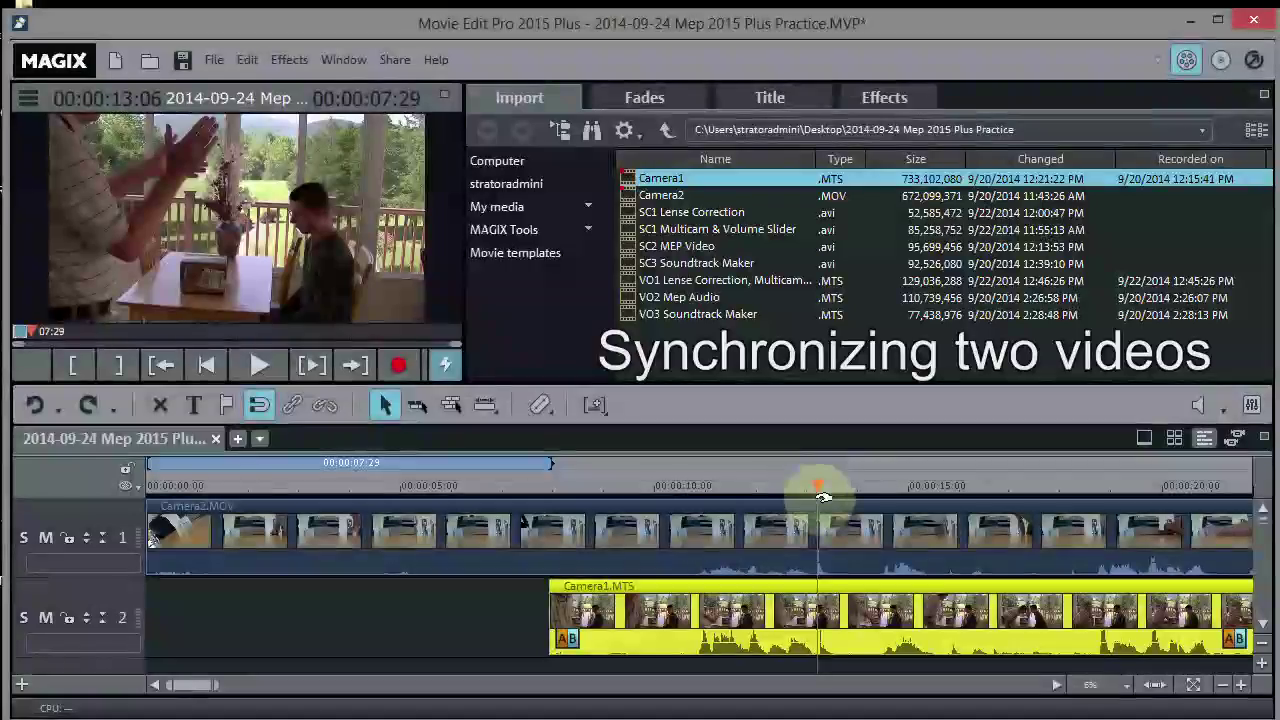
click(1243, 686)
click(1243, 686)
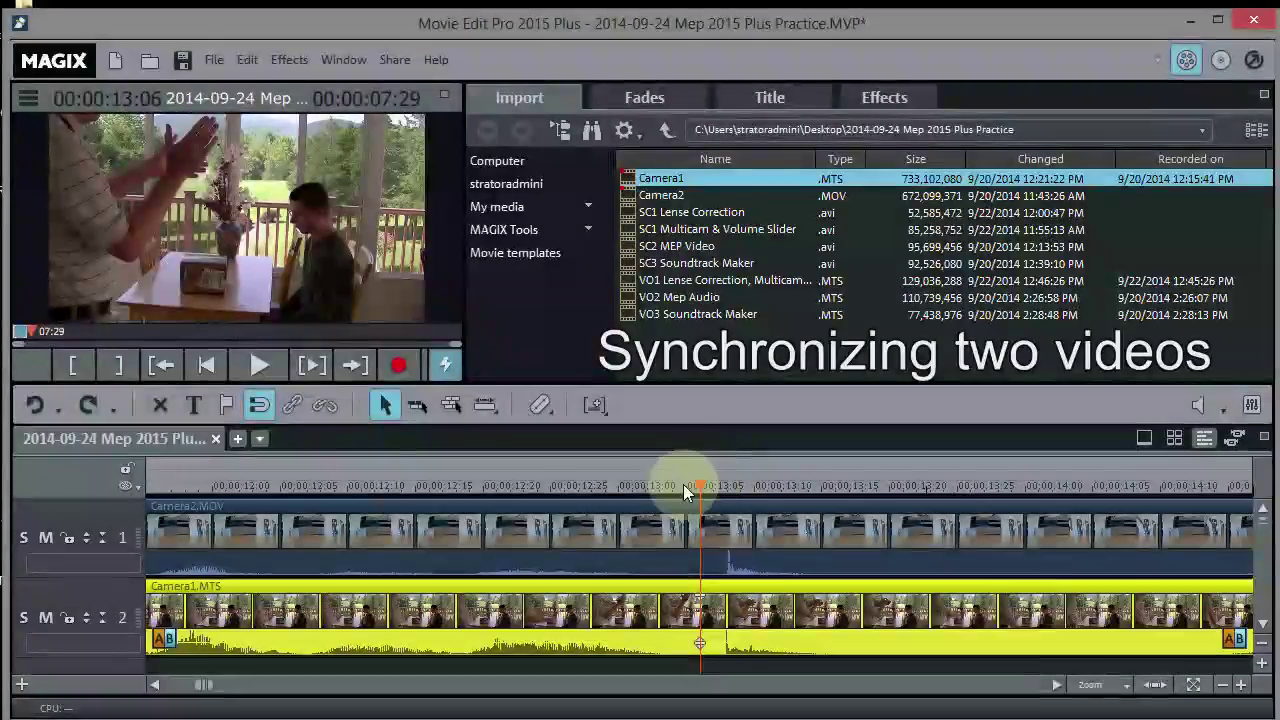
Step: Play both clips through the hand clap from 00:00:13:00 and again from 00:00:12:00 to check the synchronization
drag(697, 485, 617, 468)
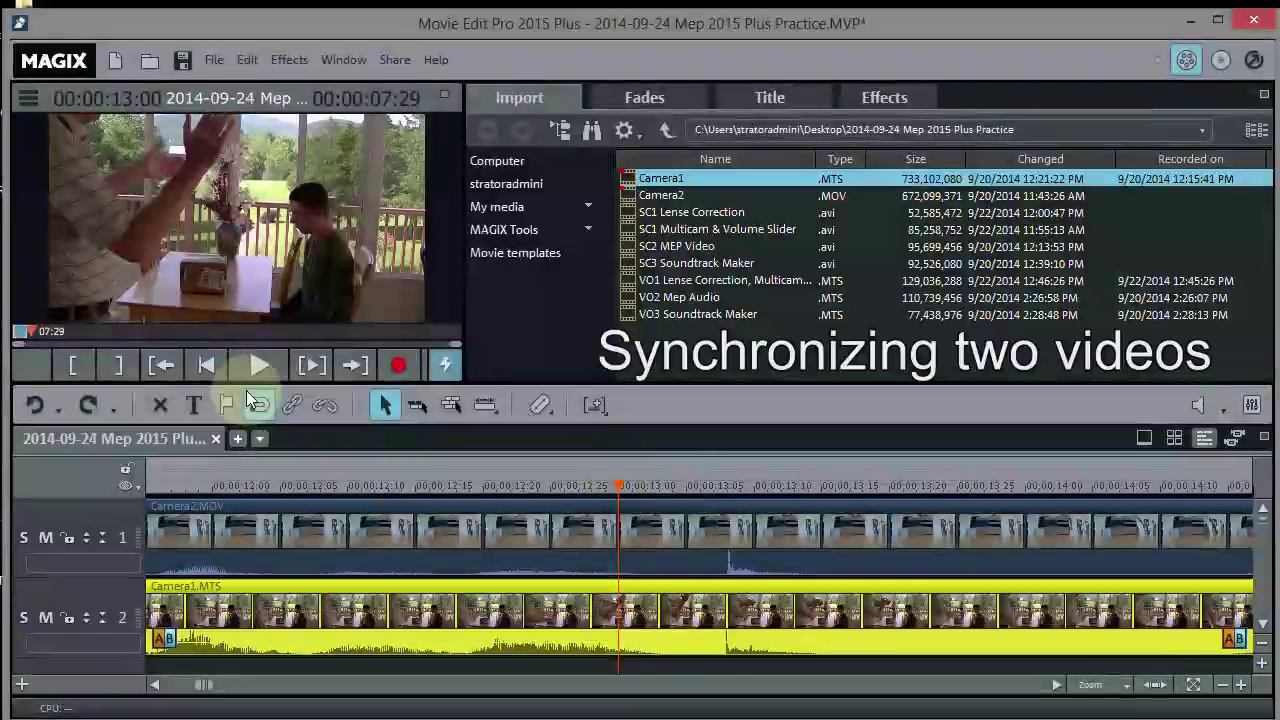
click(257, 364)
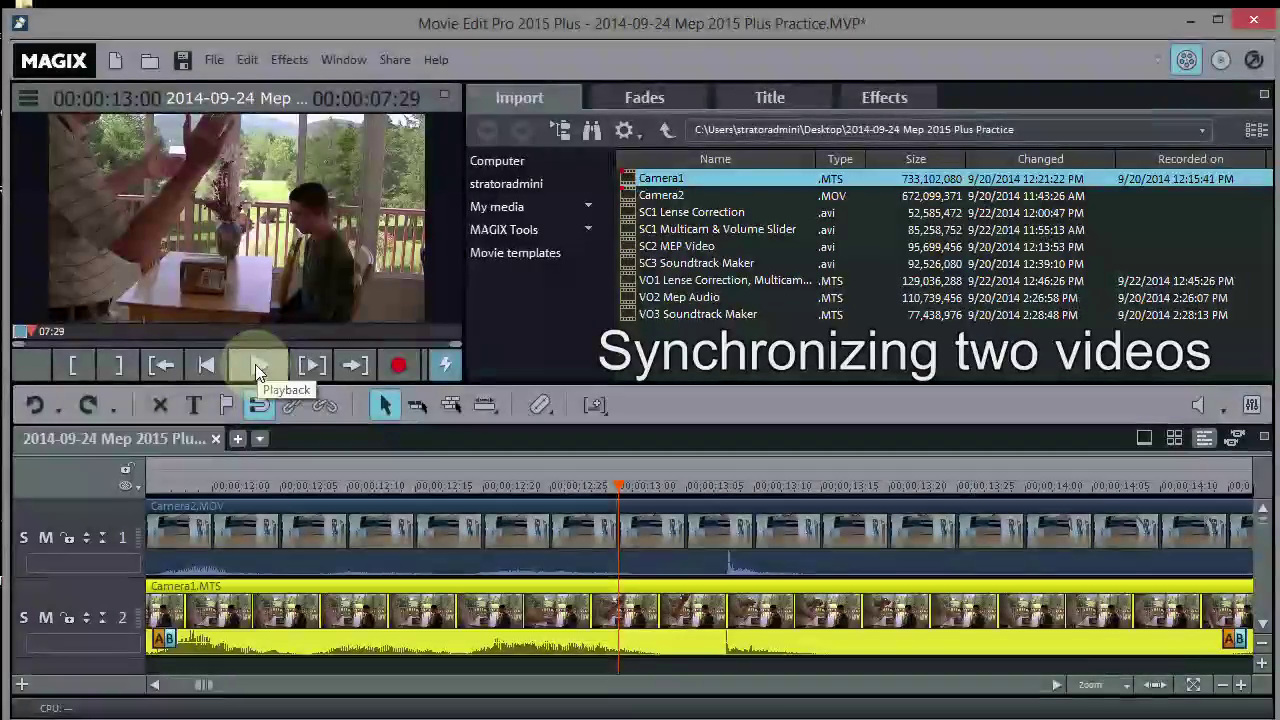
click(257, 365)
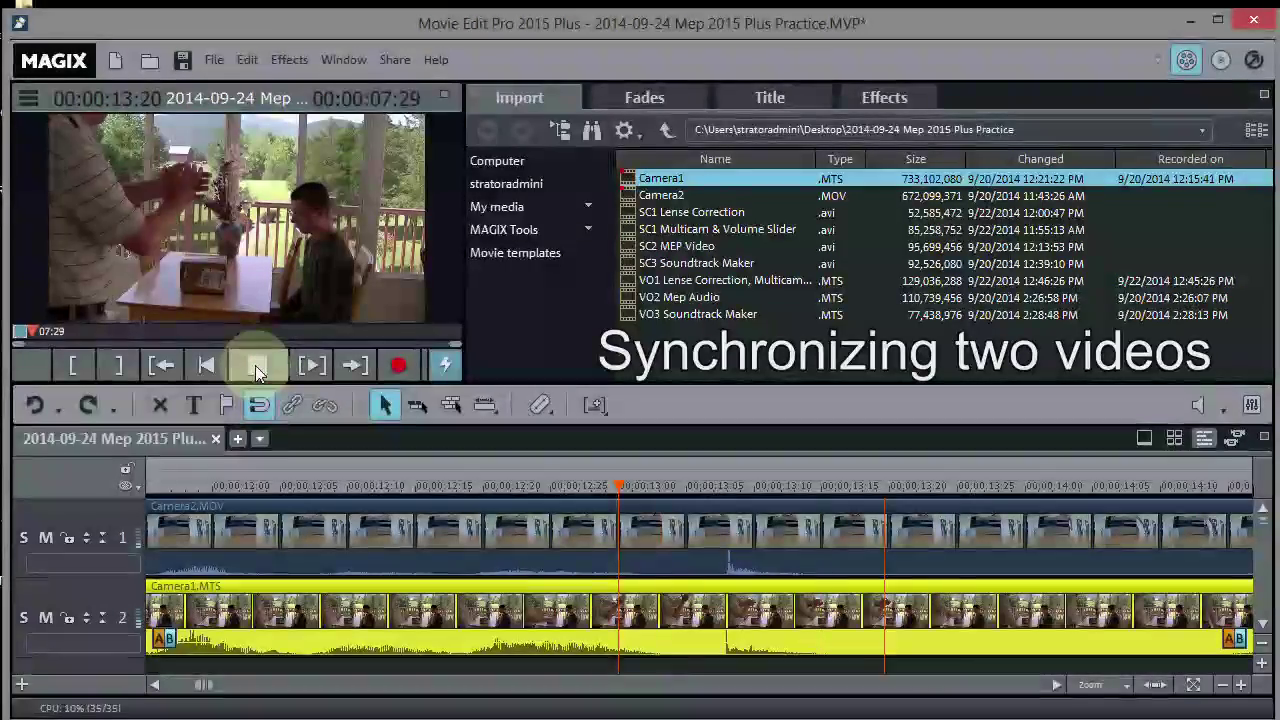
click(256, 365)
click(258, 365)
click(256, 365)
click(255, 367)
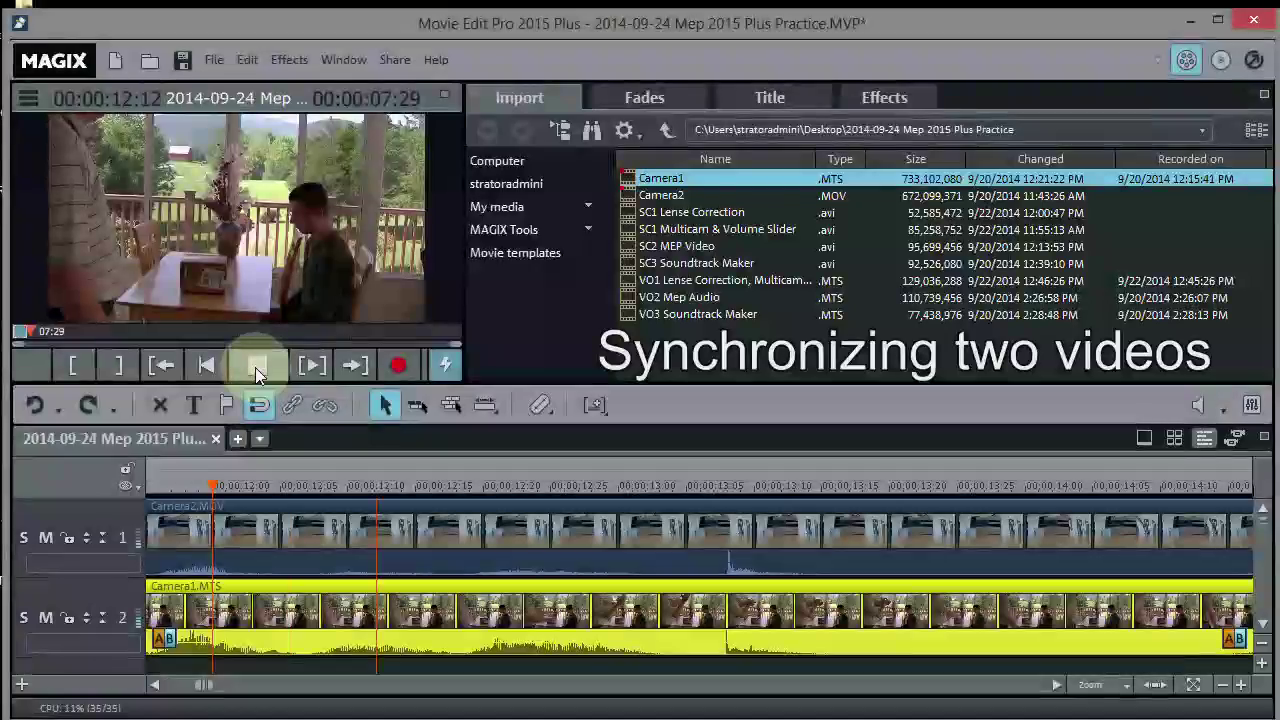
click(255, 367)
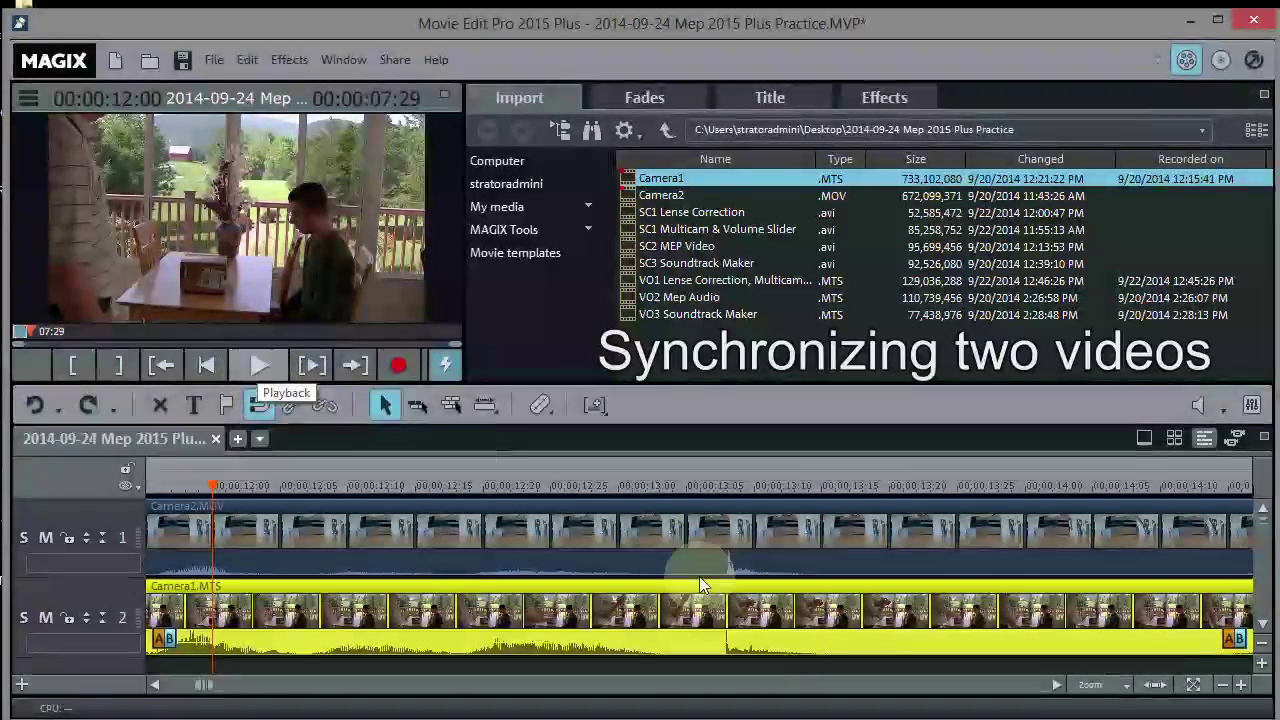
Step: Show the whole movie in the timeline and play the footage around 00:00:17:20 and 00:00:18:18 to find where the scene should start
click(1241, 690)
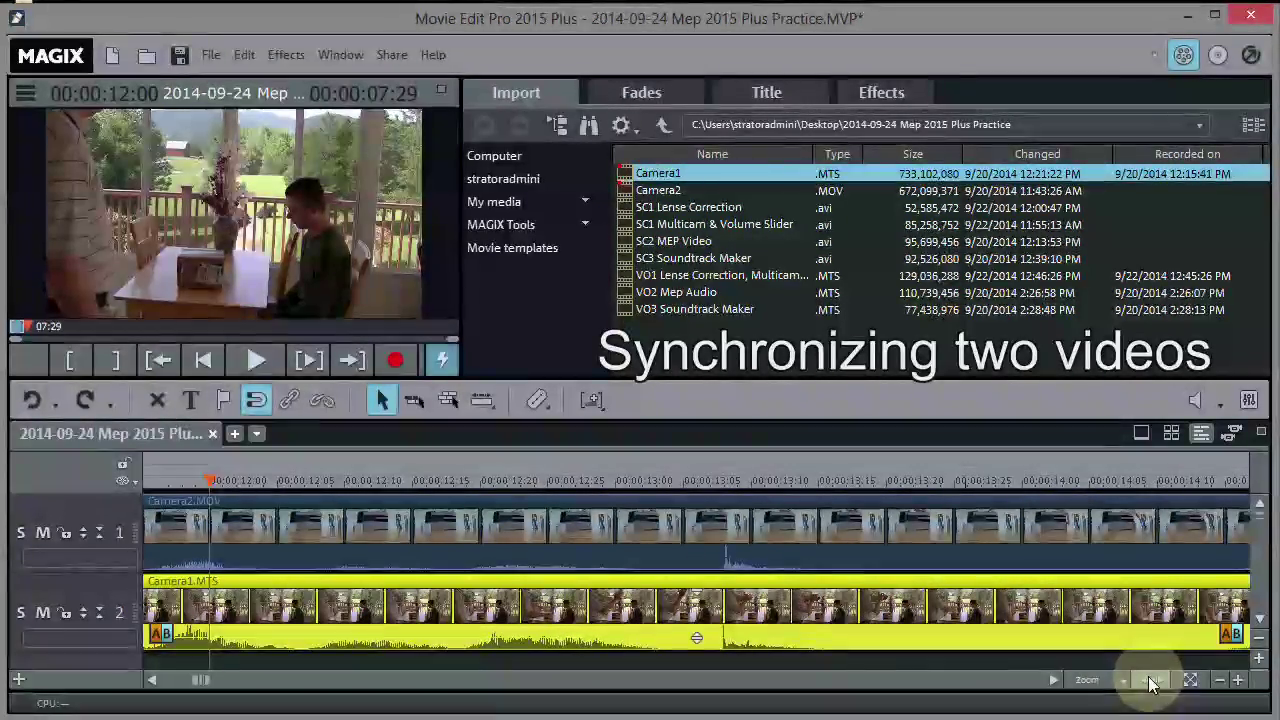
click(1153, 683)
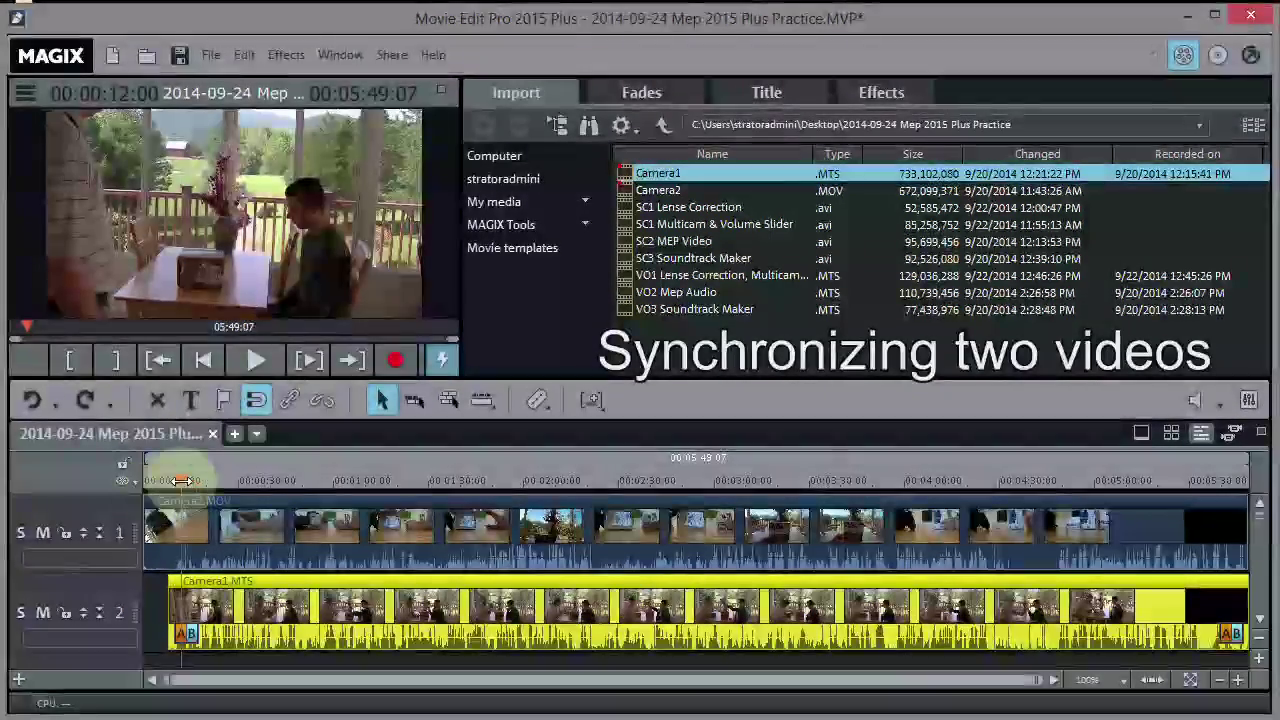
mouse_move(180, 478)
mouse_down()
mouse_move(165, 479)
mouse_move(197, 482)
mouse_up()
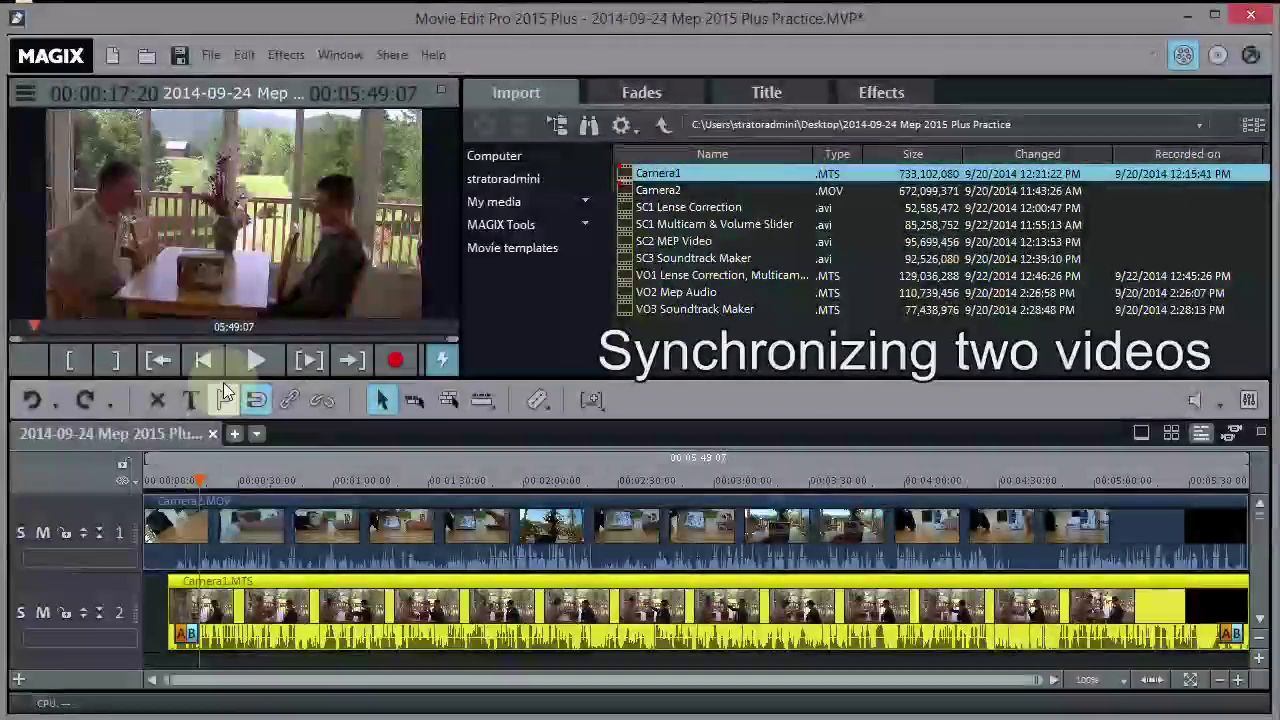
click(254, 362)
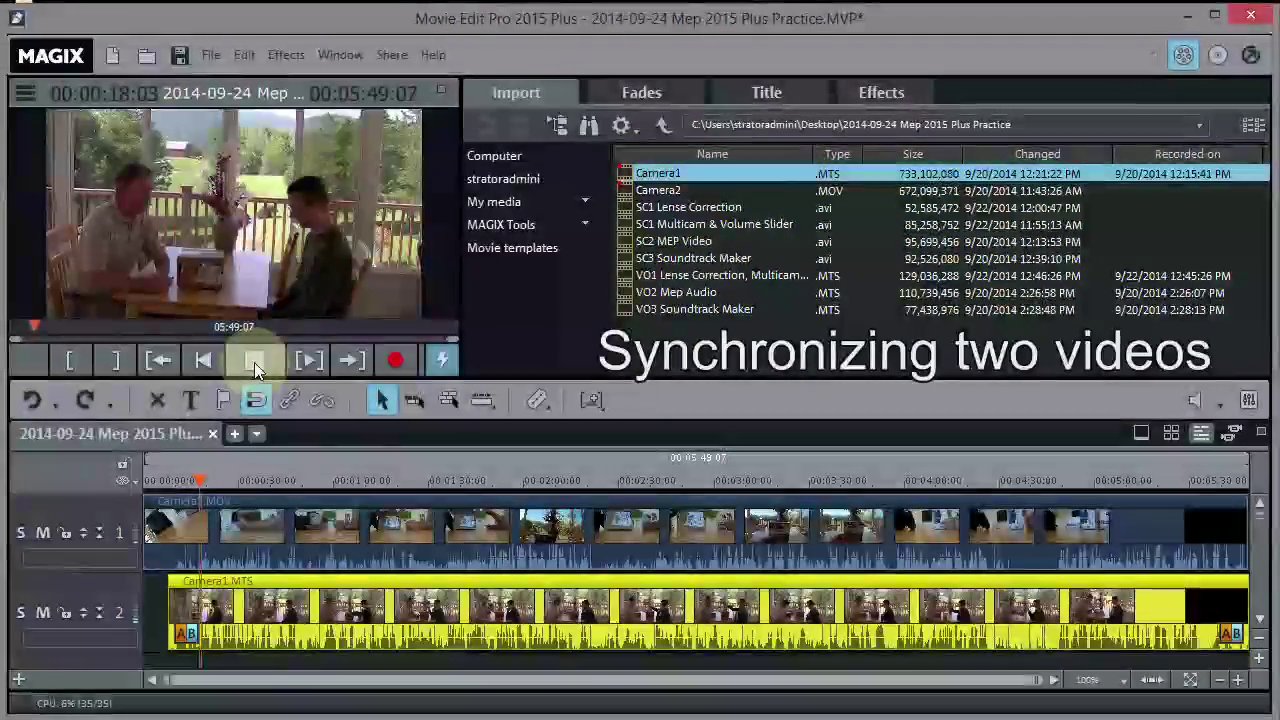
click(254, 362)
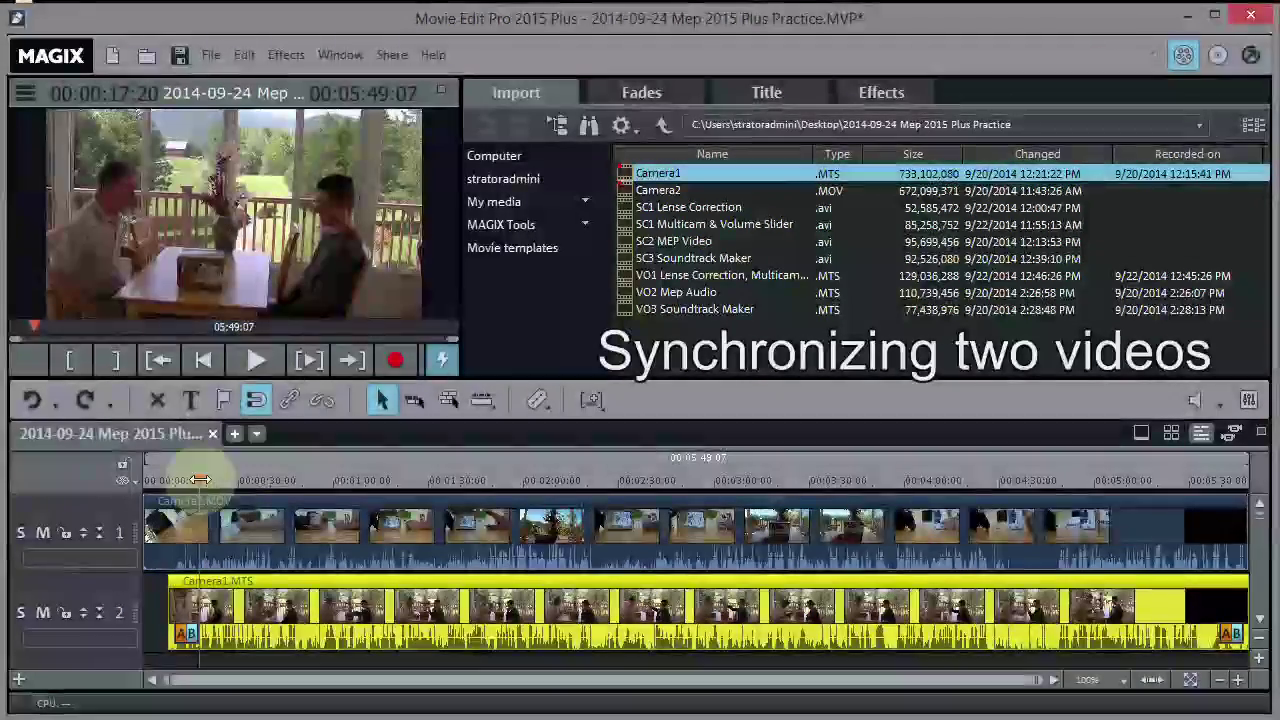
drag(198, 482, 202, 482)
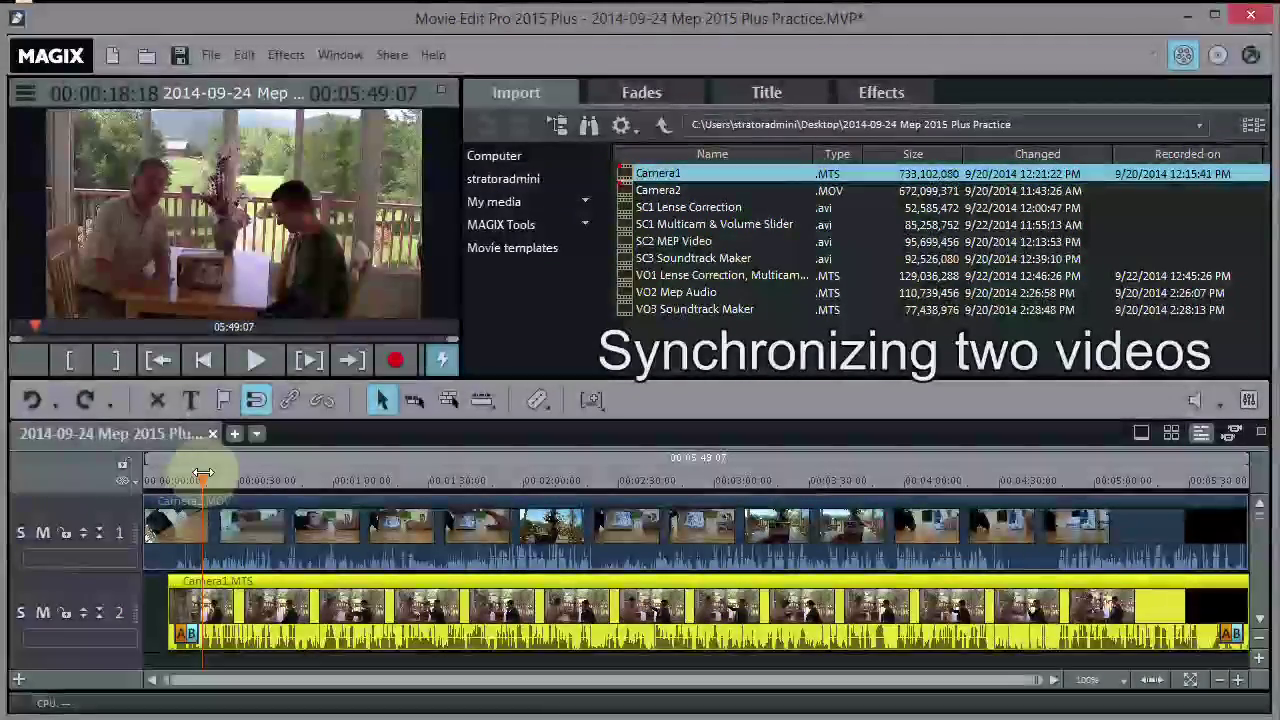
click(250, 363)
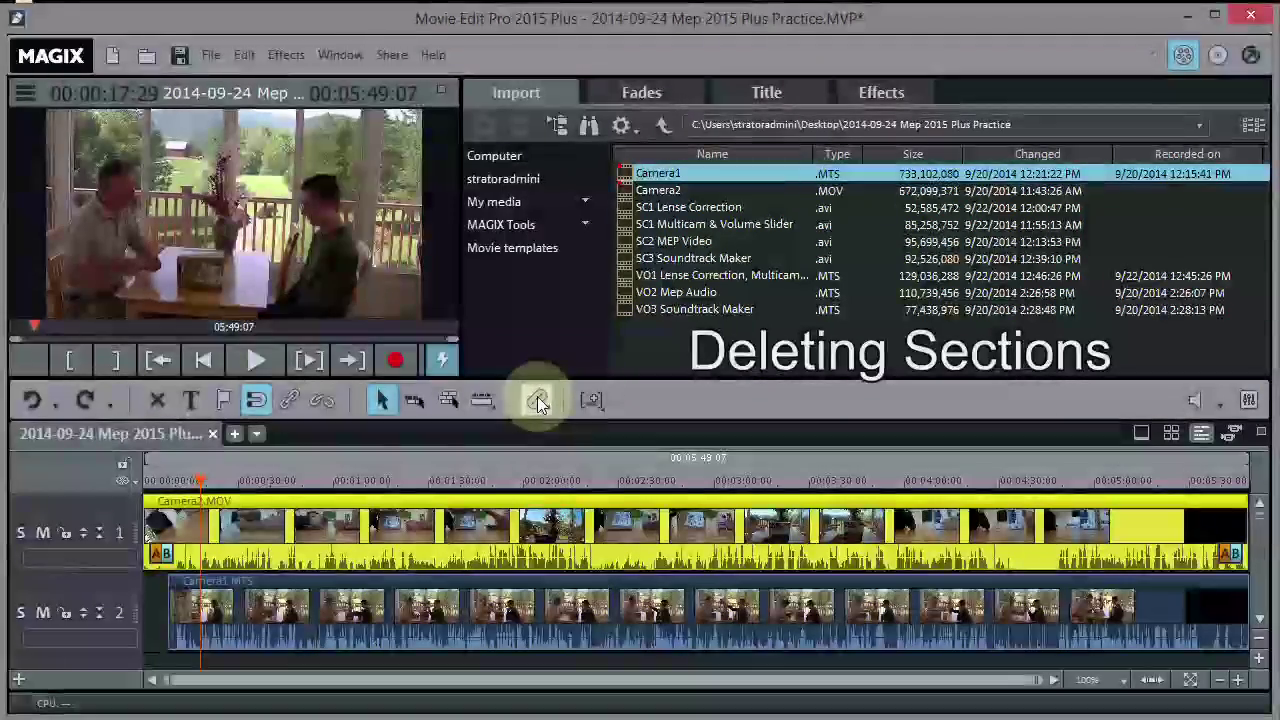
Step: Split both camera clips at 00:00:17:29 and delete the opening sections before the cut on tracks 1 and 2
drag(148, 518, 195, 508)
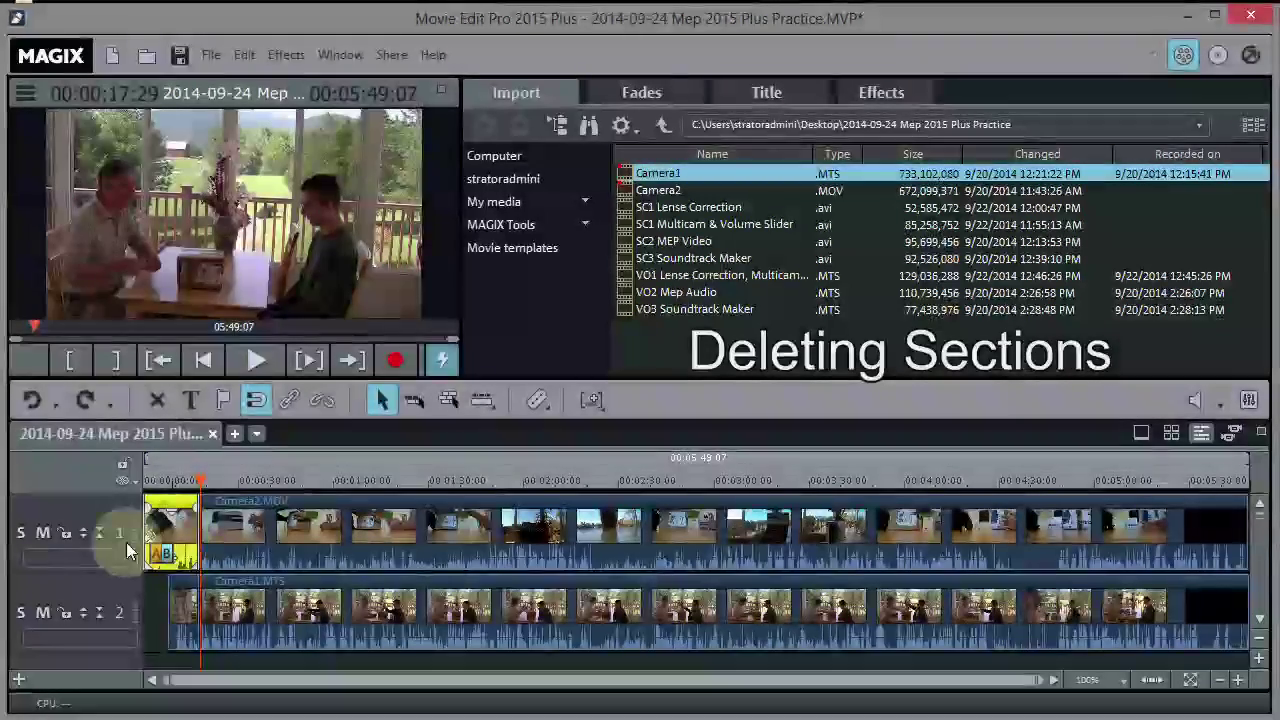
right_click(163, 508)
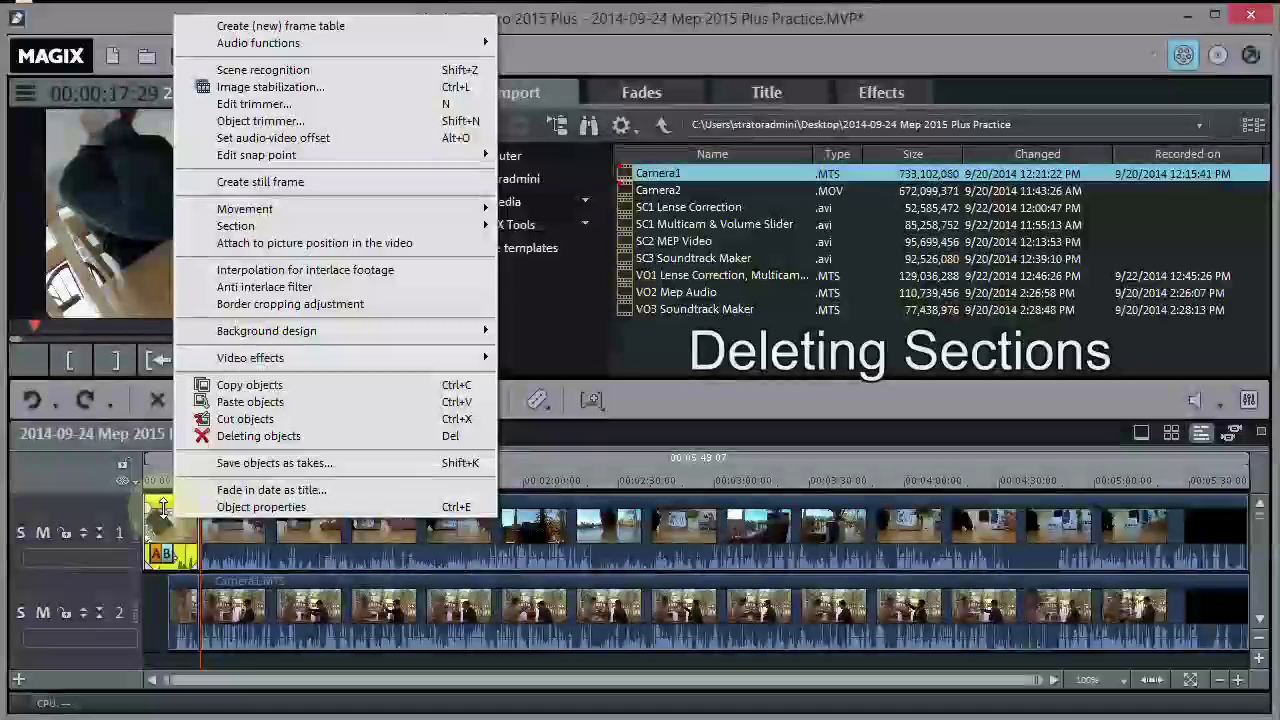
click(266, 440)
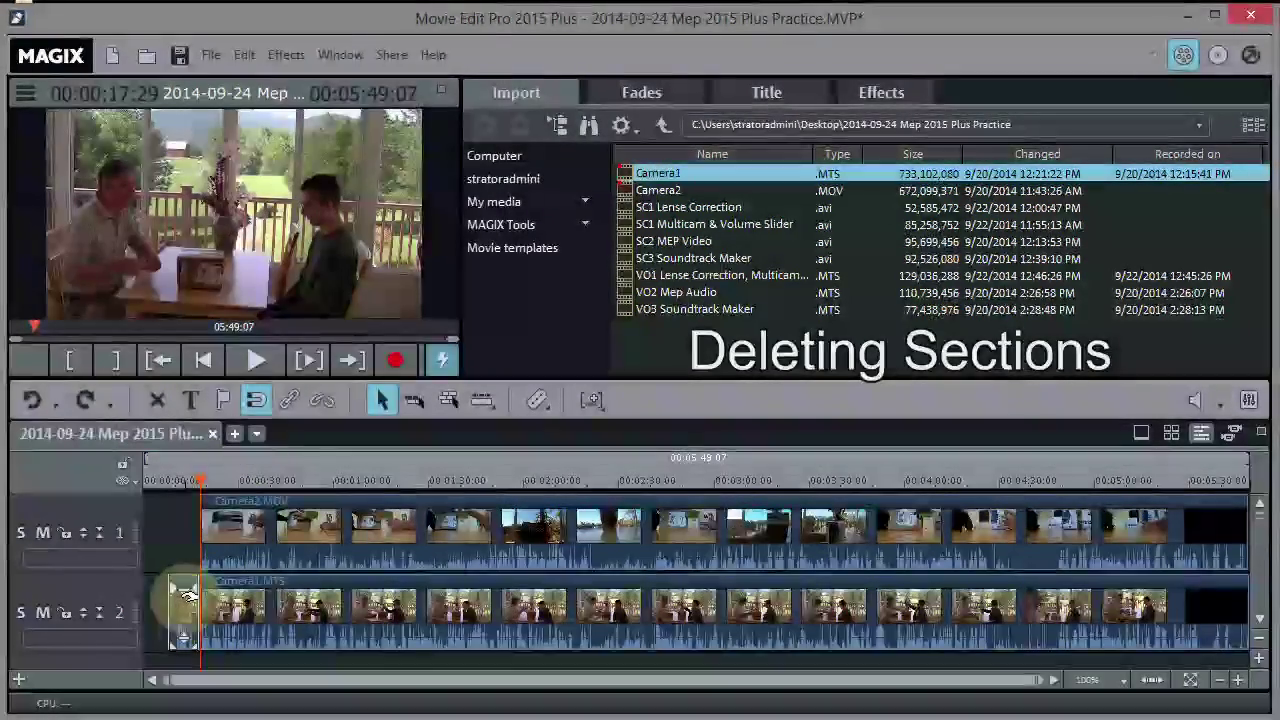
click(183, 600)
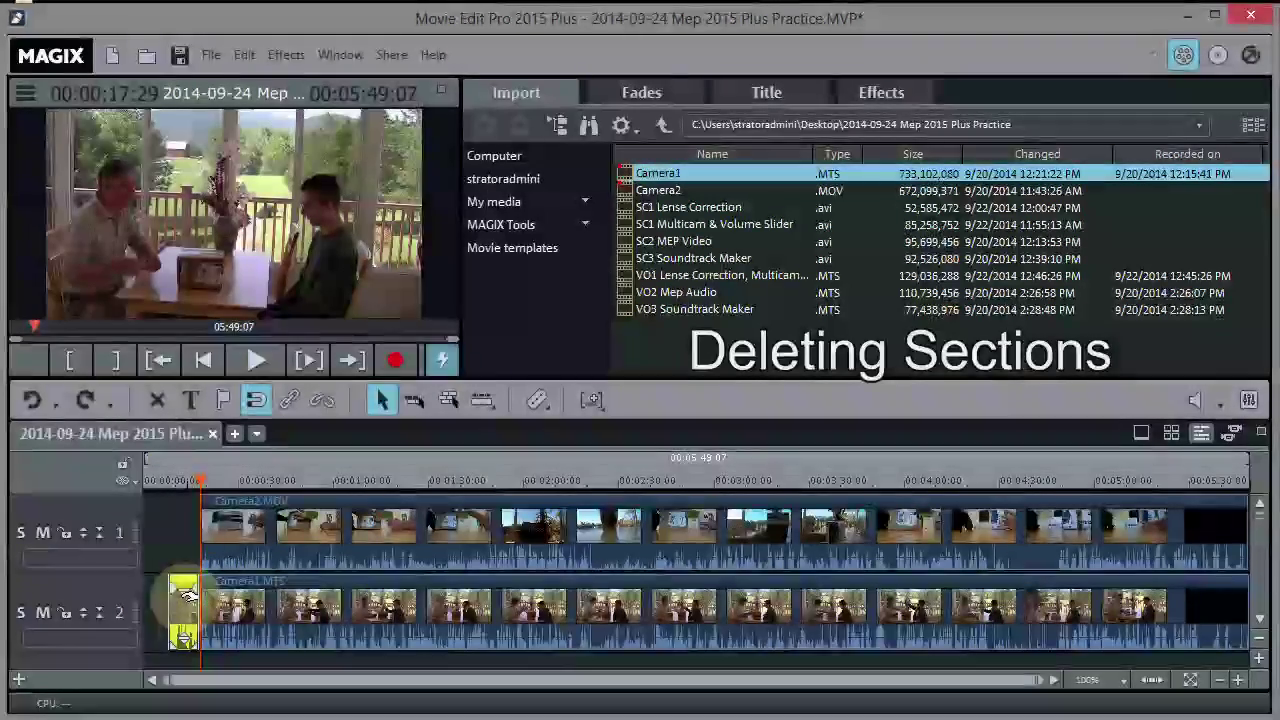
key(Delete)
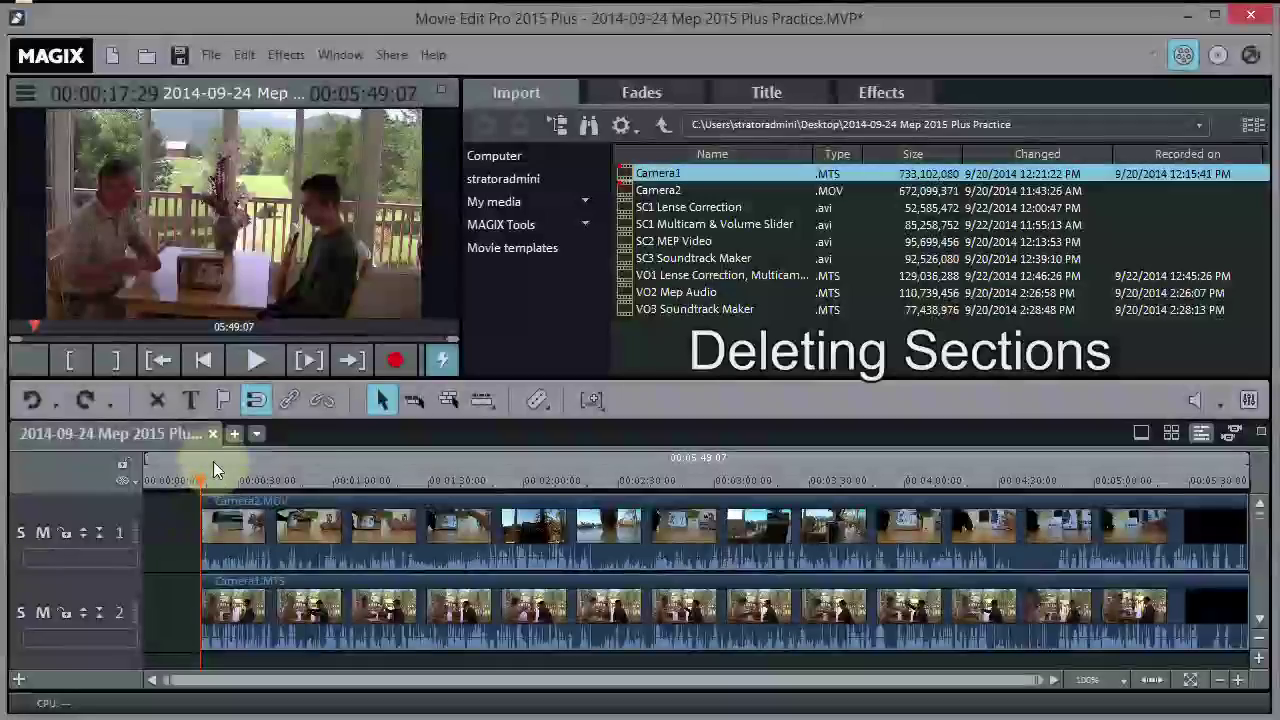
Step: Move the trimmed Camera2 and Camera1 clips one at a time to the start of the timeline, closing the gap
click(193, 474)
drag(162, 479, 198, 481)
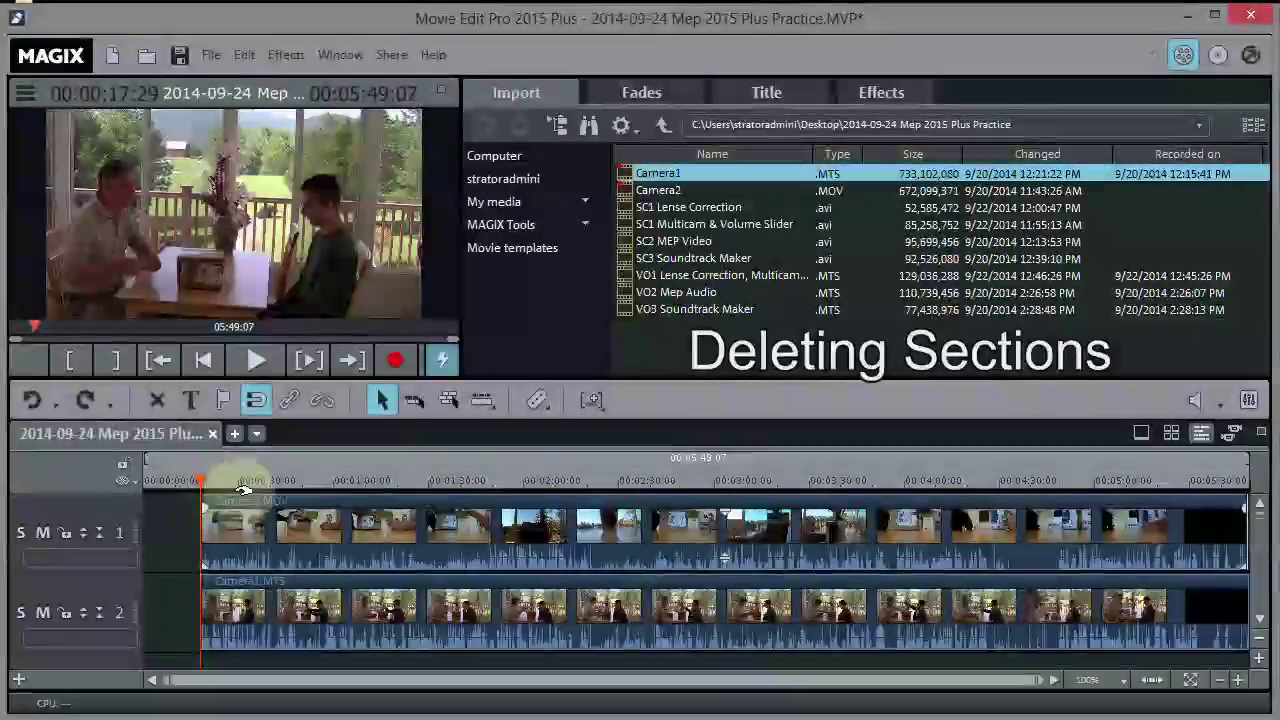
click(232, 600)
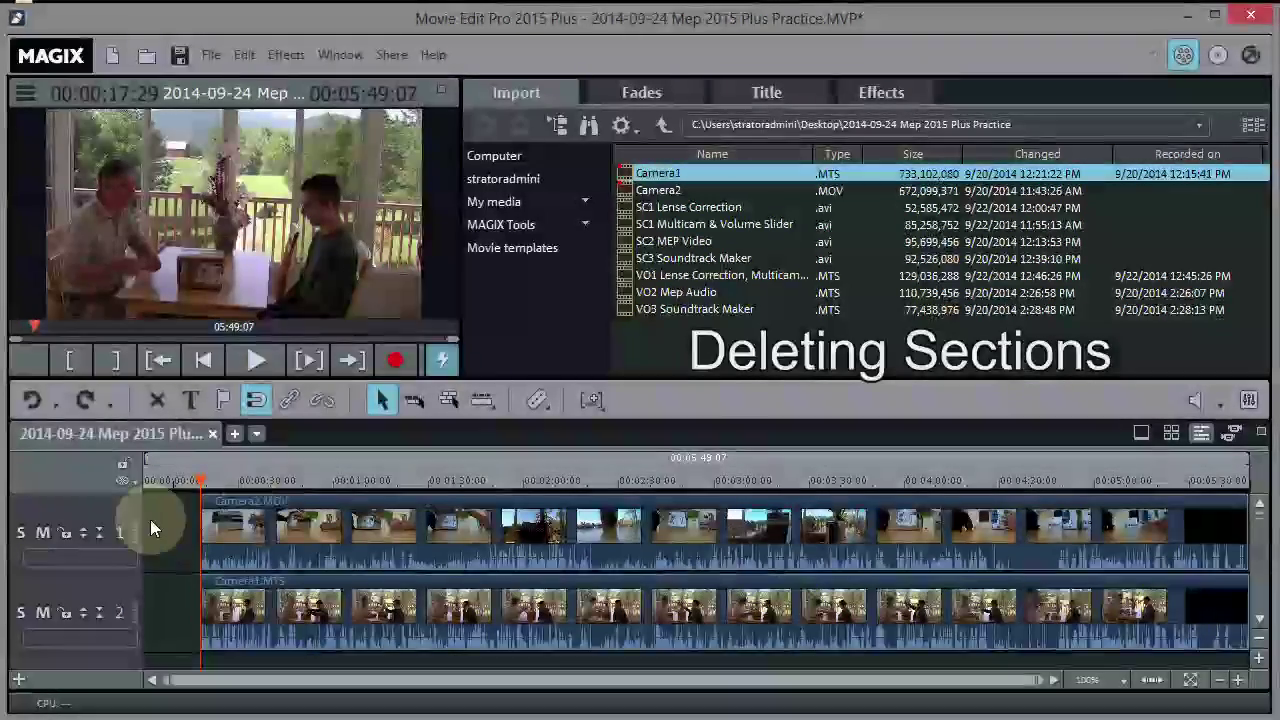
click(226, 532)
drag(226, 532, 168, 527)
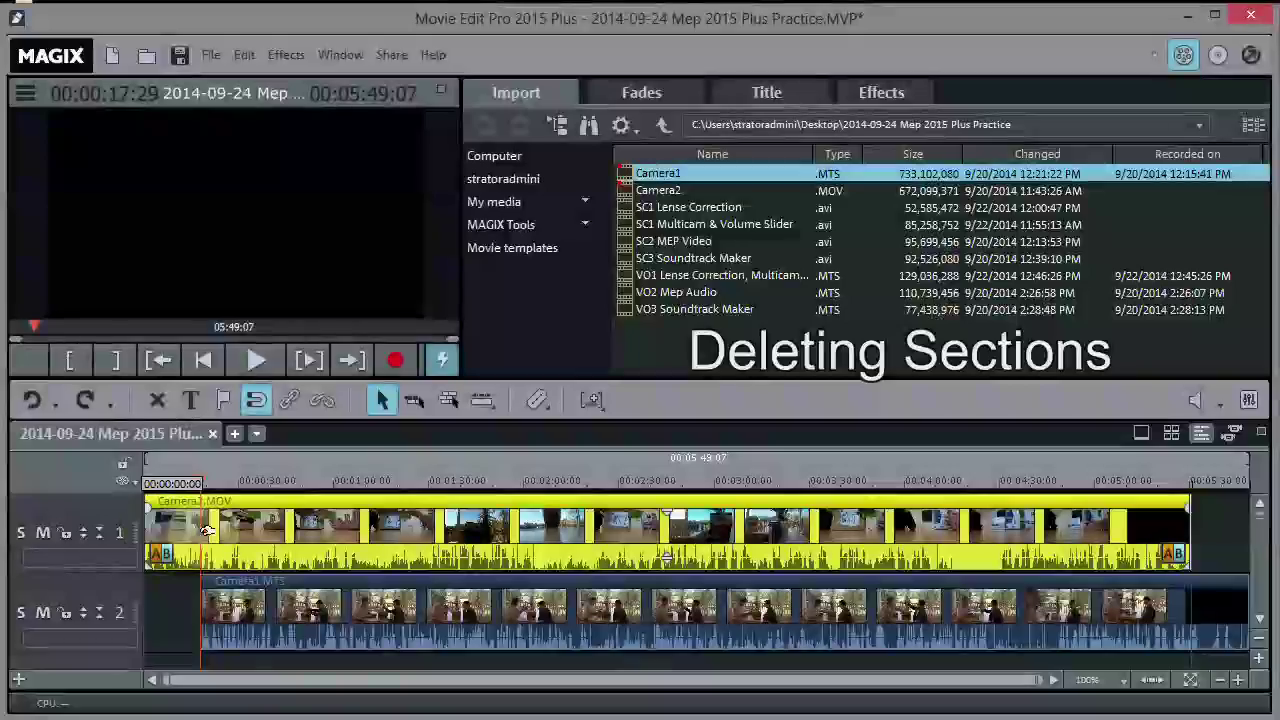
click(225, 595)
drag(225, 595, 140, 596)
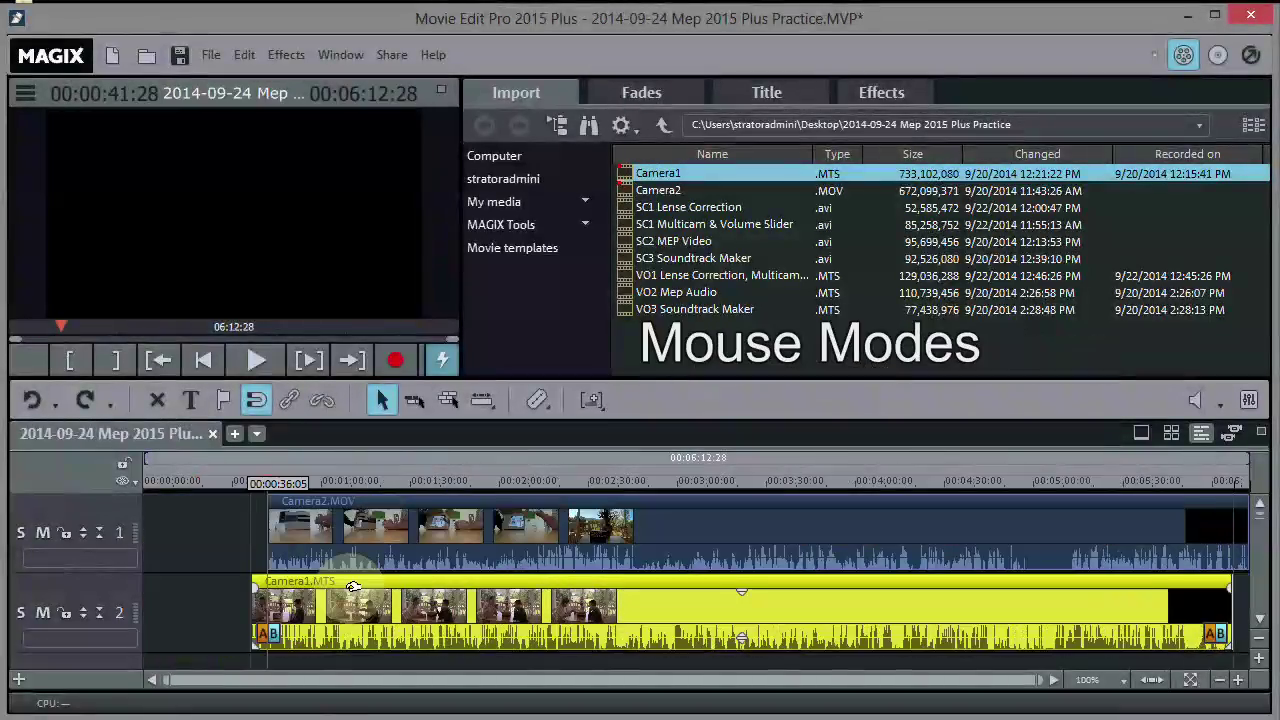
Step: Line up Camera1's start with Camera2's at 00:00:41:28, and move both clips together to 00:00:00:00 with the all-tracks mouse mode
drag(353, 585, 358, 589)
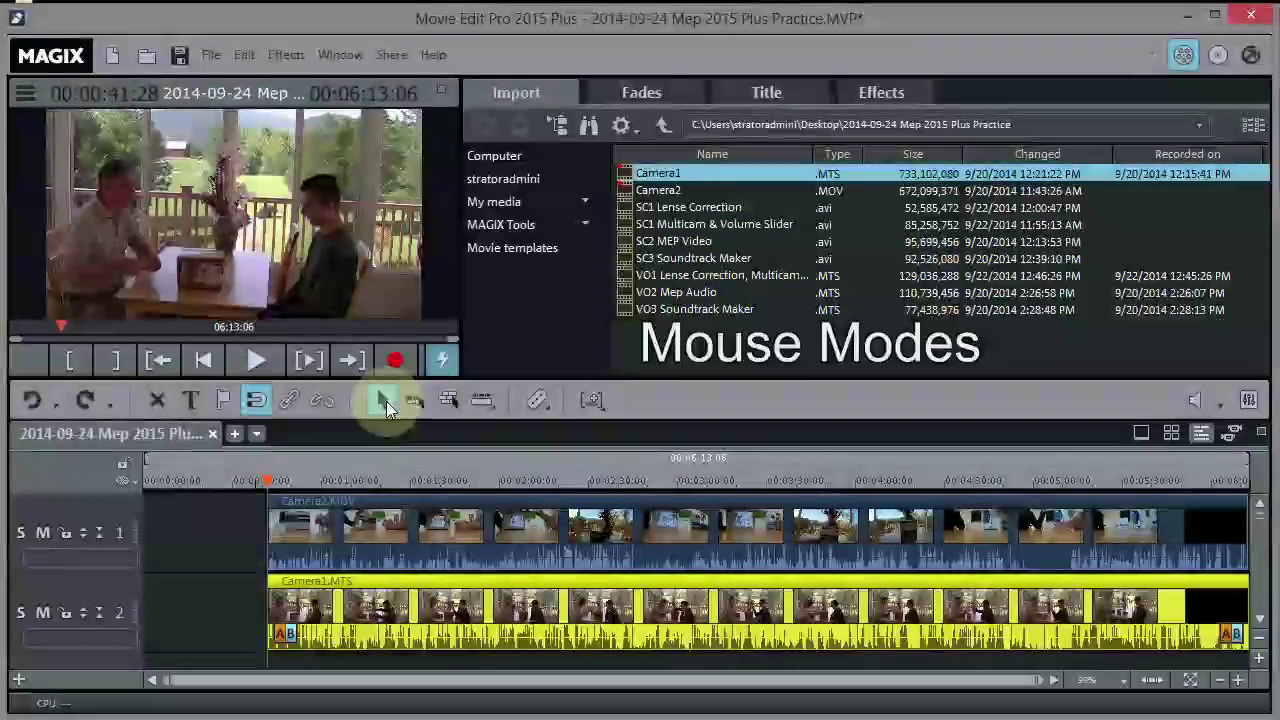
click(448, 400)
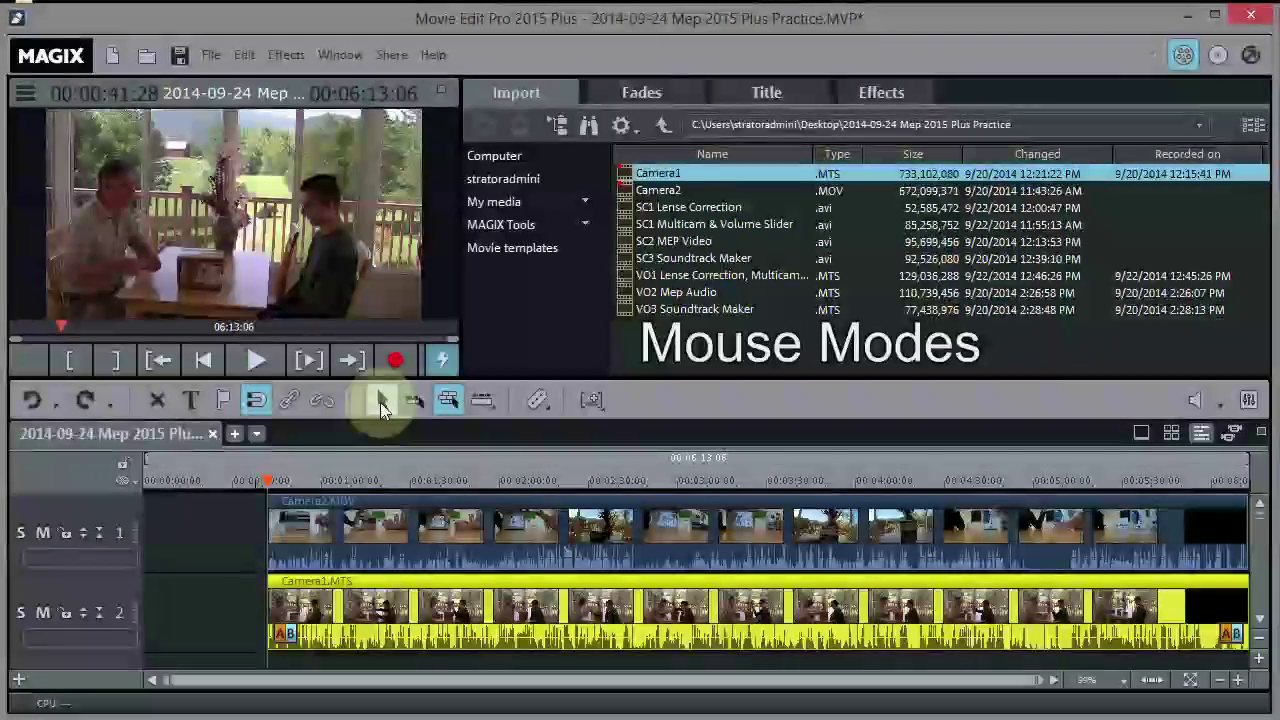
click(329, 516)
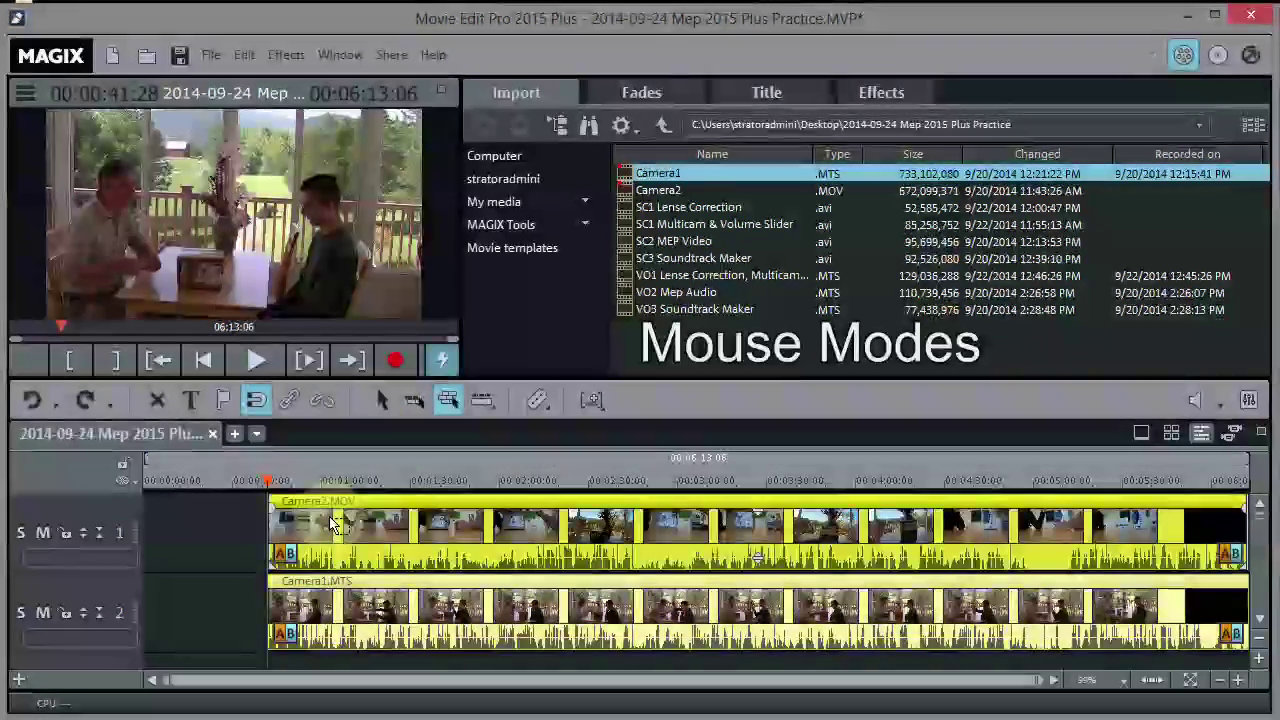
drag(336, 524, 145, 513)
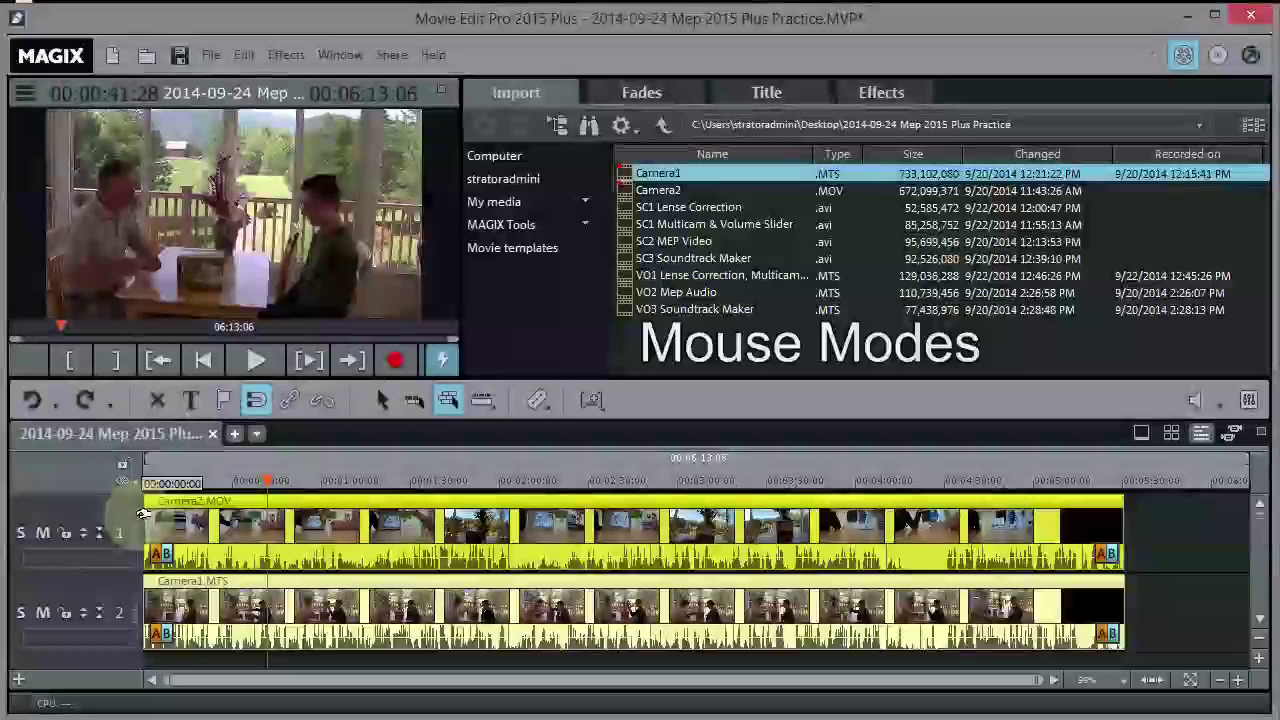
Step: Select only the Camera2 clip and switch between the single-object and single-track mouse modes, ending in single-object mode
click(172, 530)
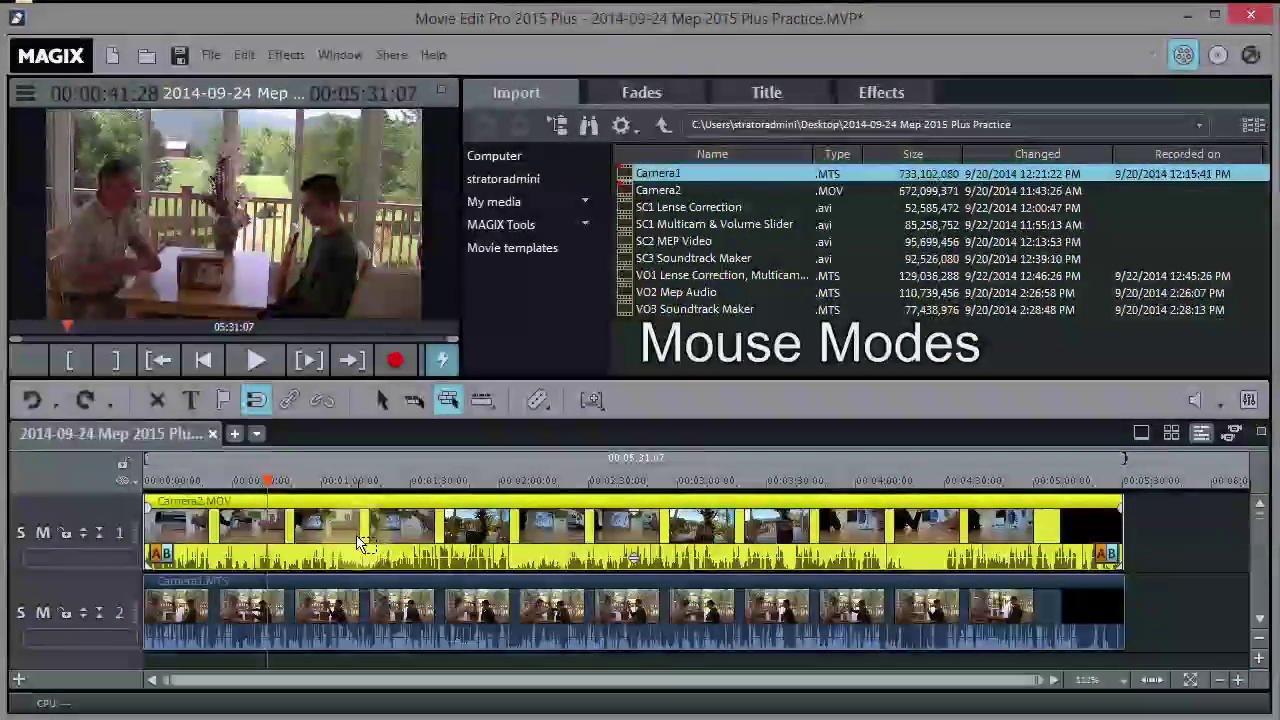
click(380, 399)
drag(293, 514, 188, 525)
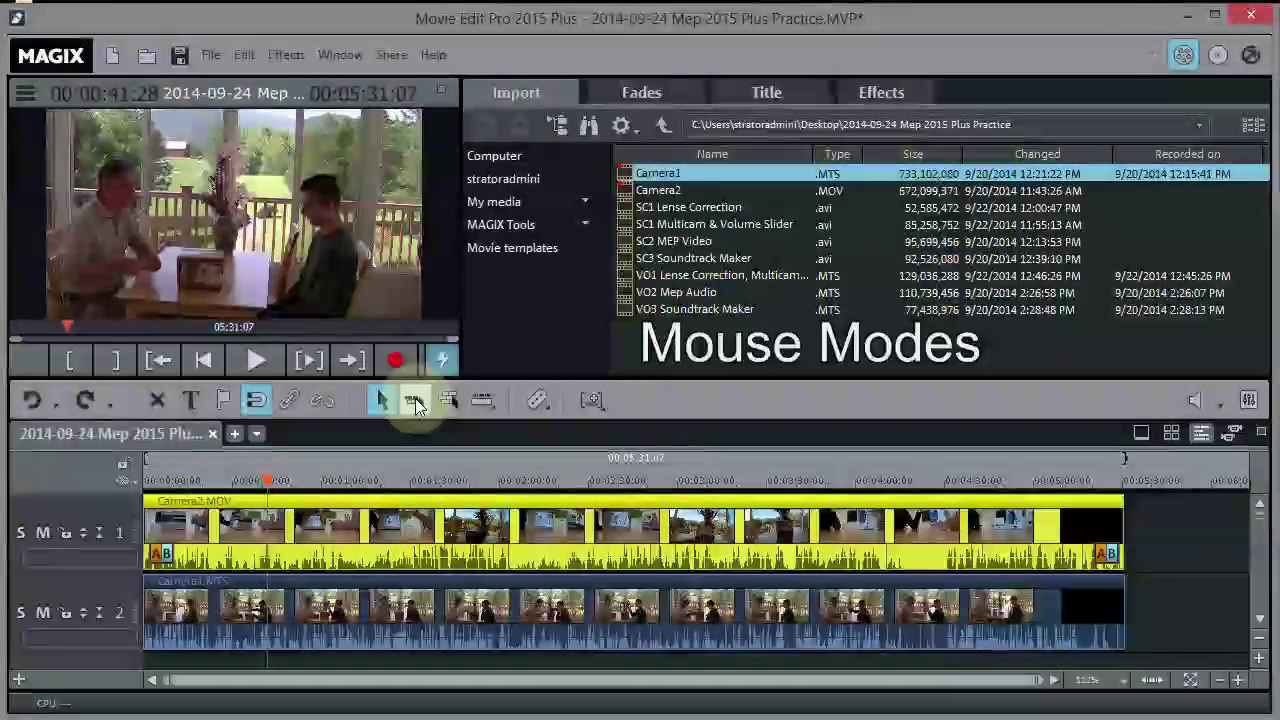
click(416, 400)
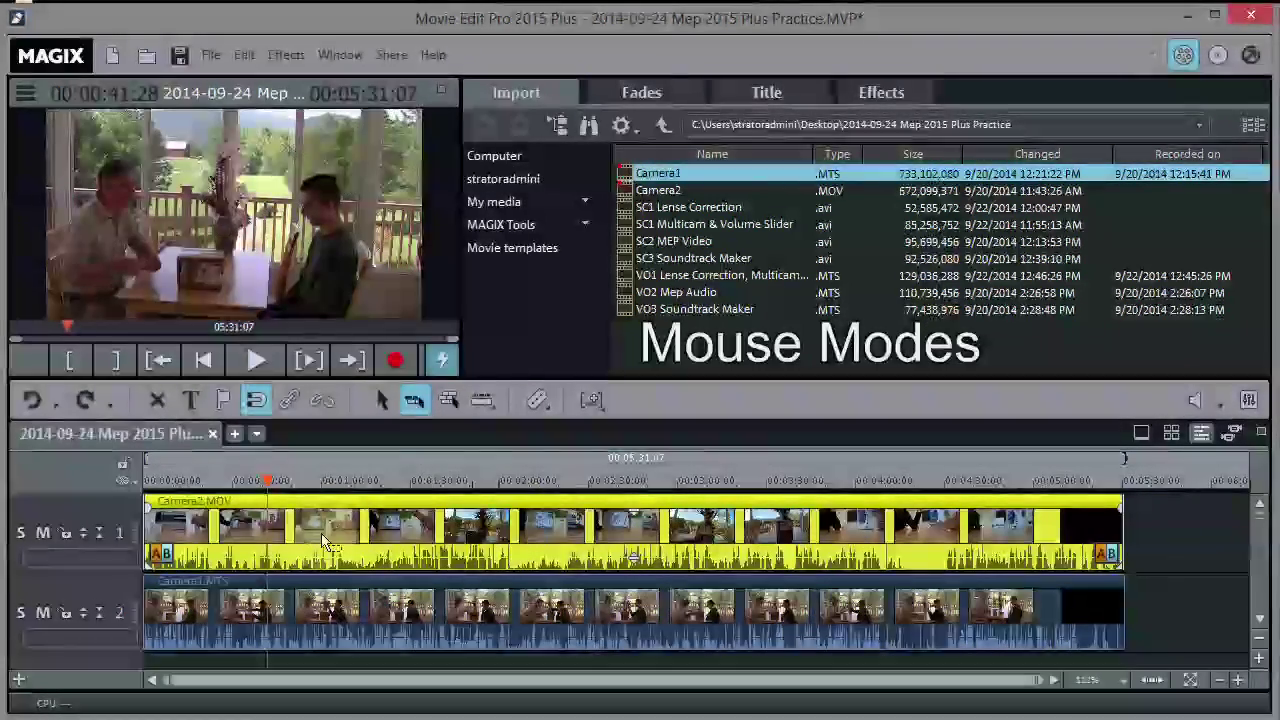
click(380, 400)
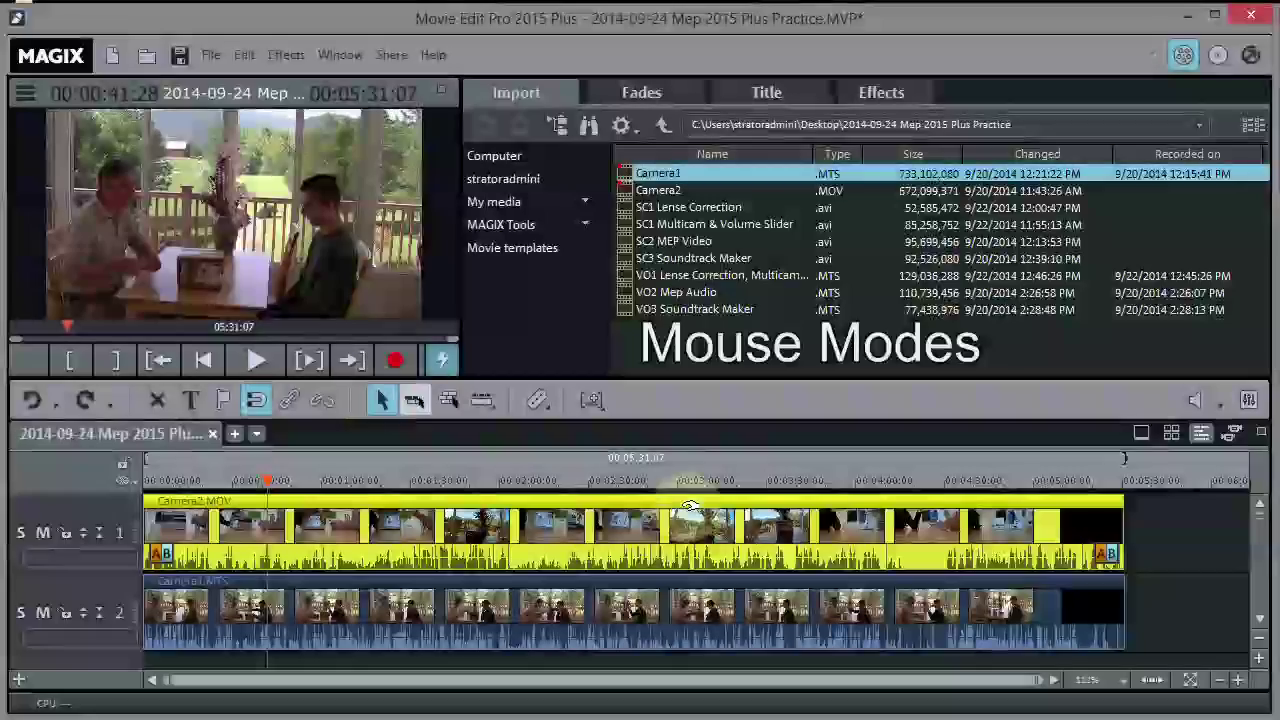
Step: Select the offset Camera1 and Camera2 clips together and align the other audio objects with Camera2's track
click(1153, 682)
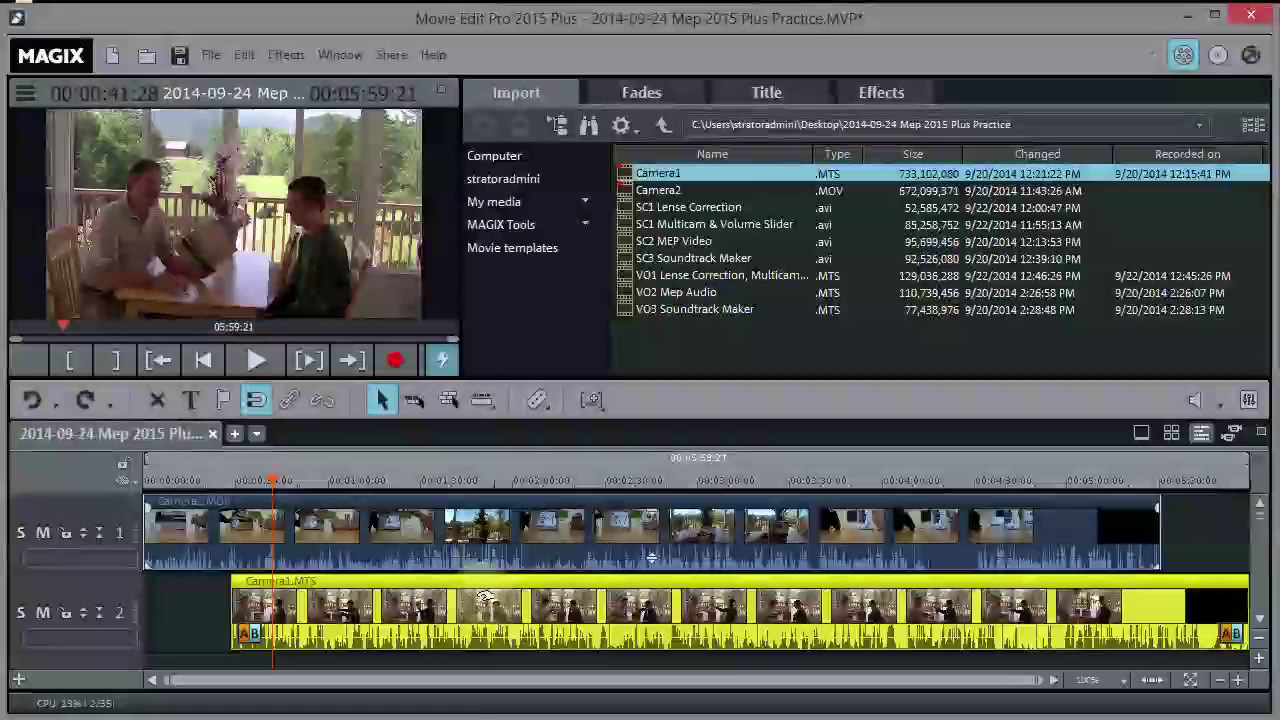
drag(480, 660, 562, 527)
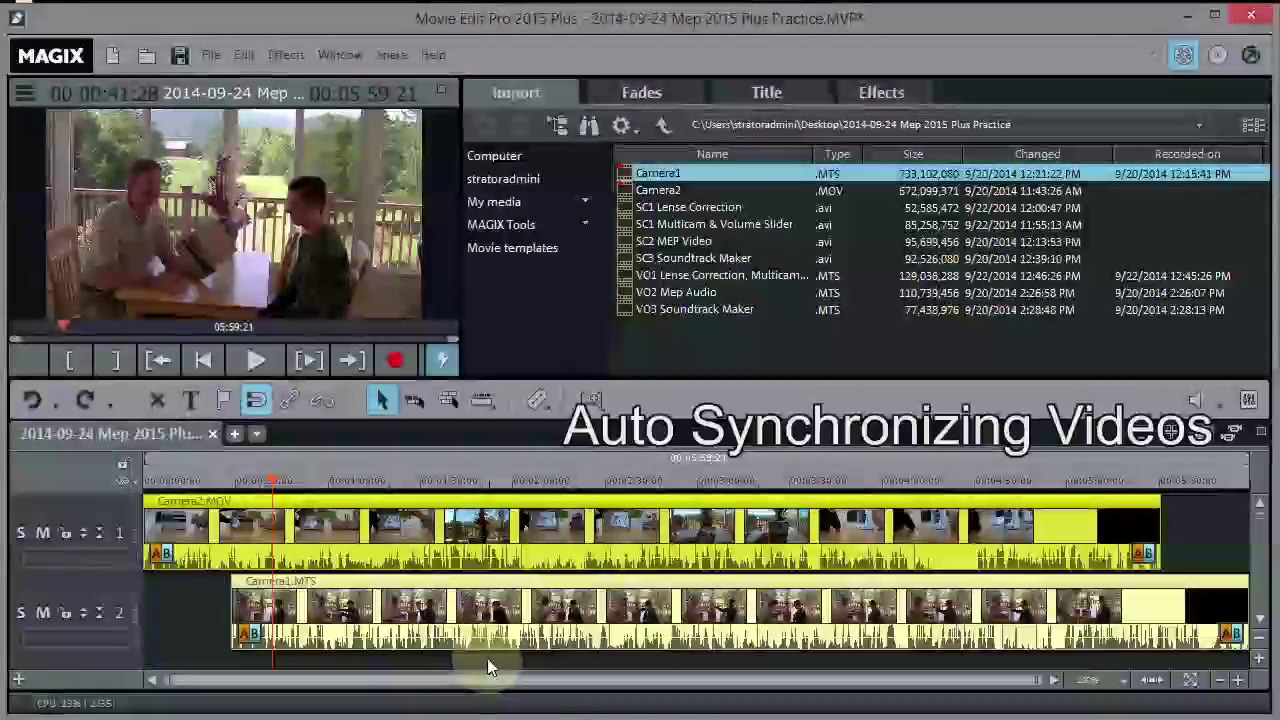
drag(487, 658, 557, 525)
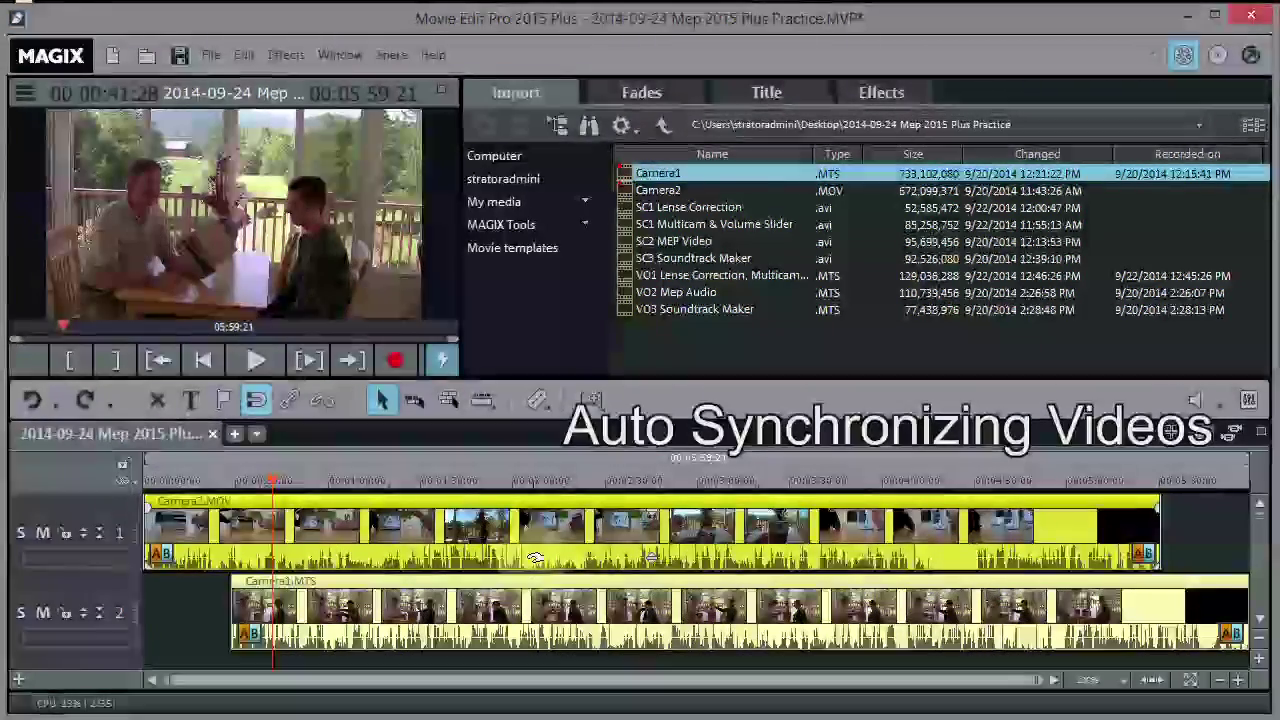
right_click(532, 566)
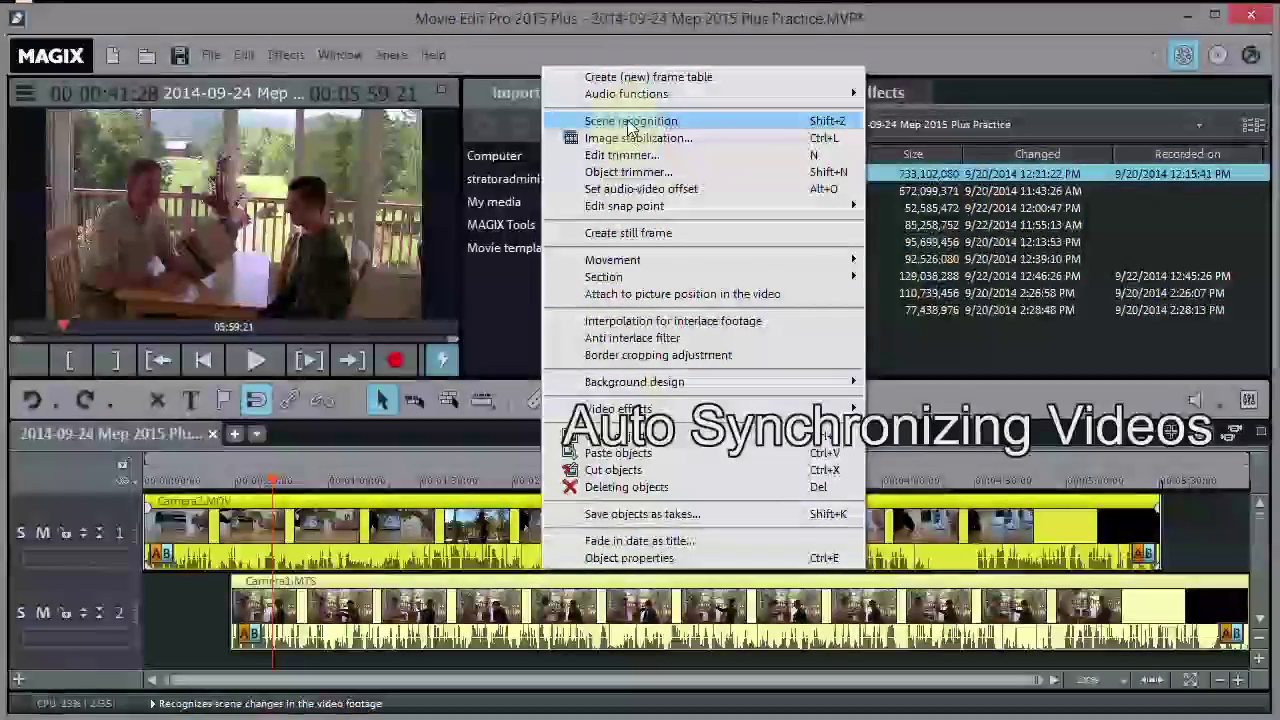
mouse_move(630, 97)
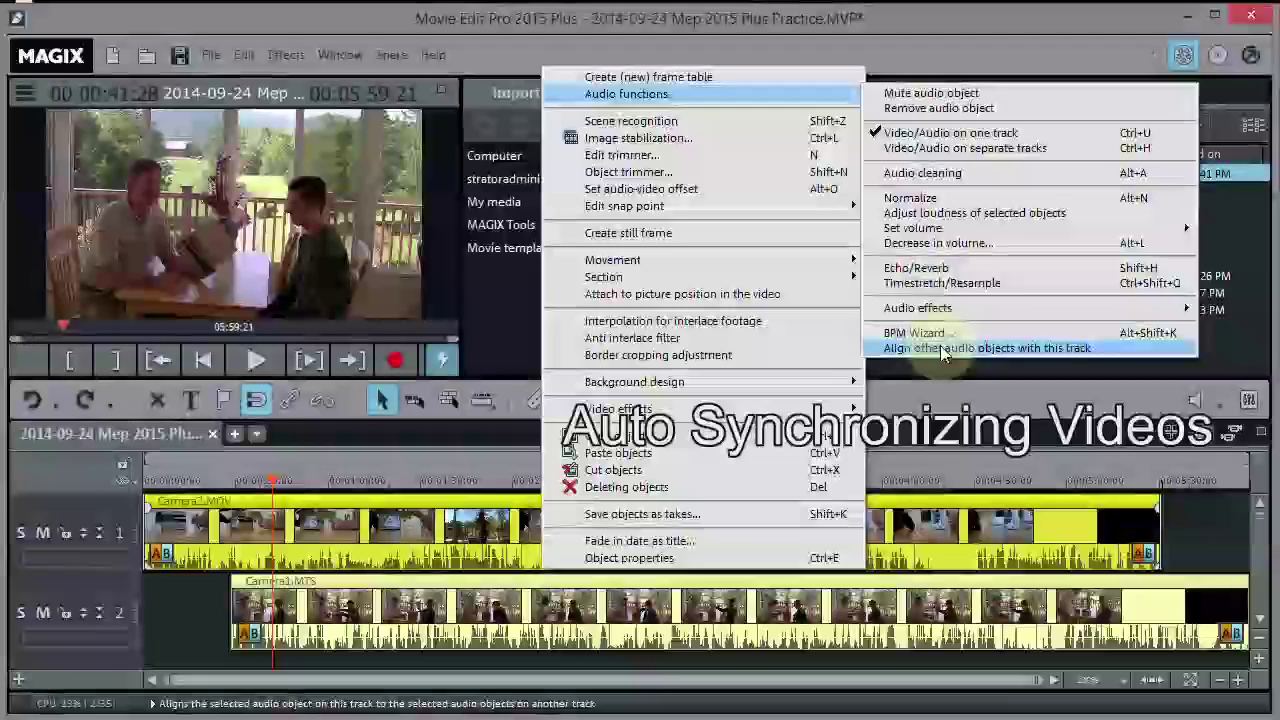
click(940, 347)
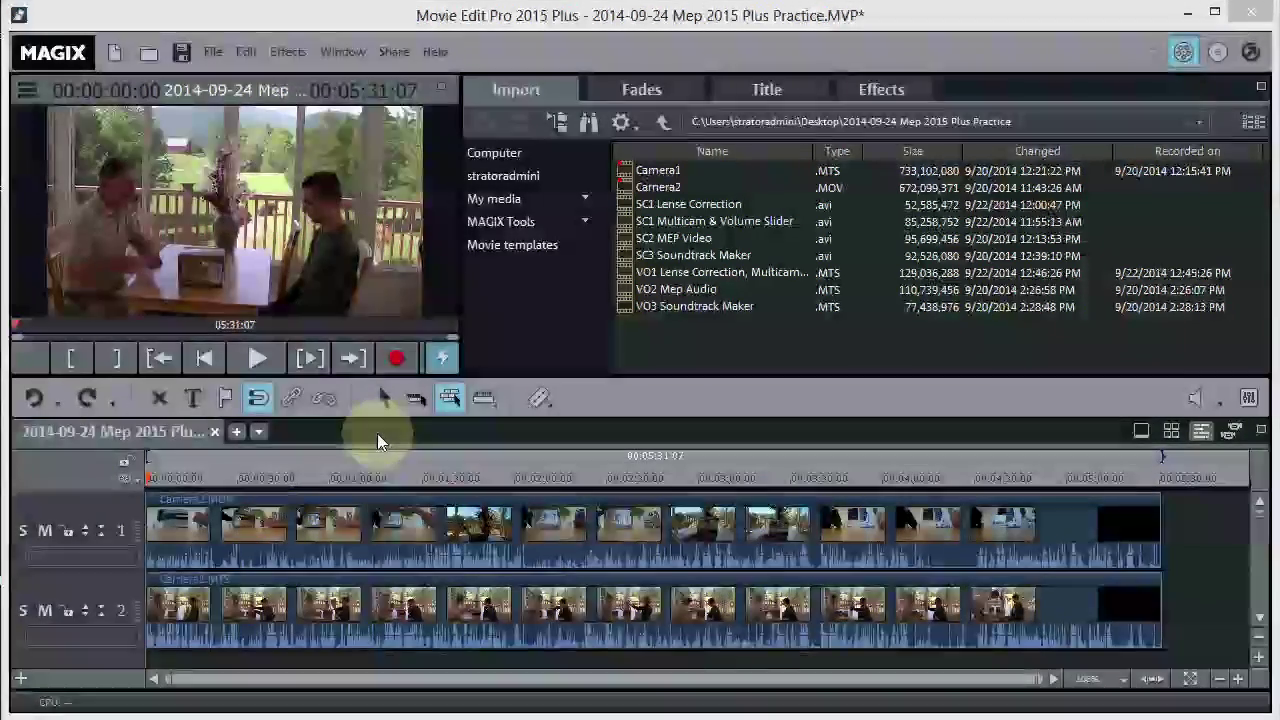
Step: Add a new empty movie to the project and switch between it and the practice movie
click(235, 512)
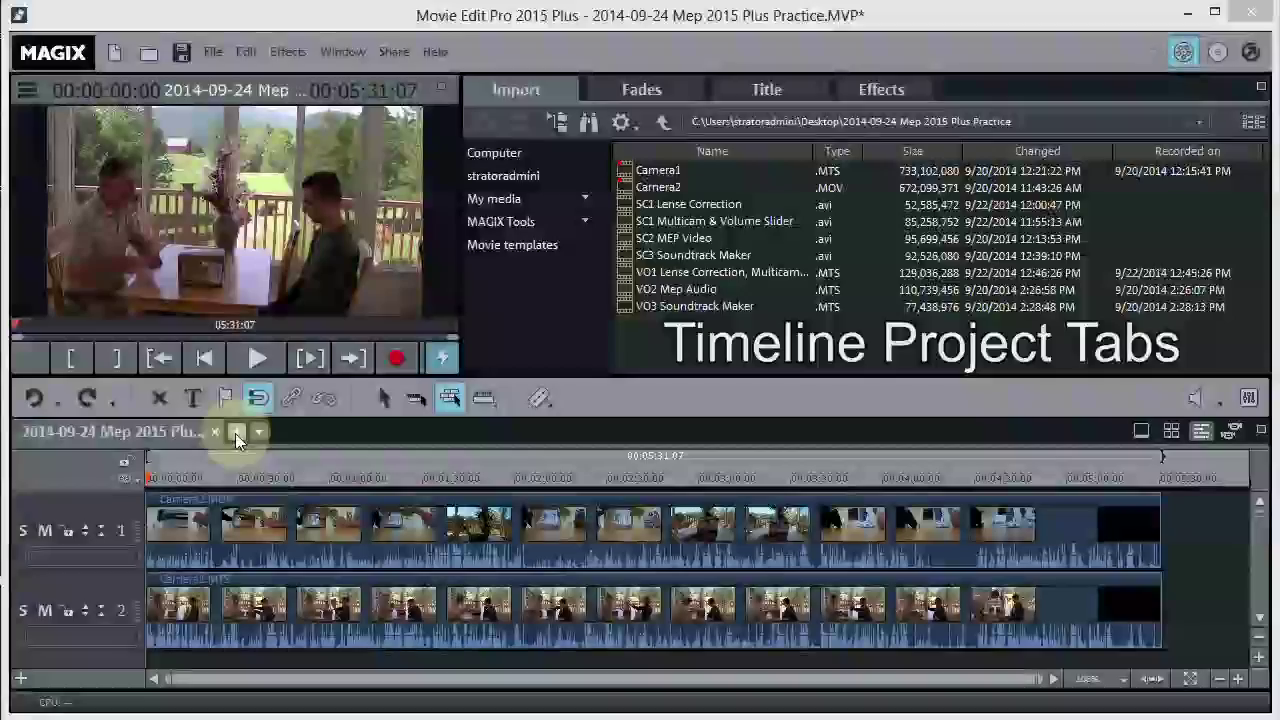
click(237, 433)
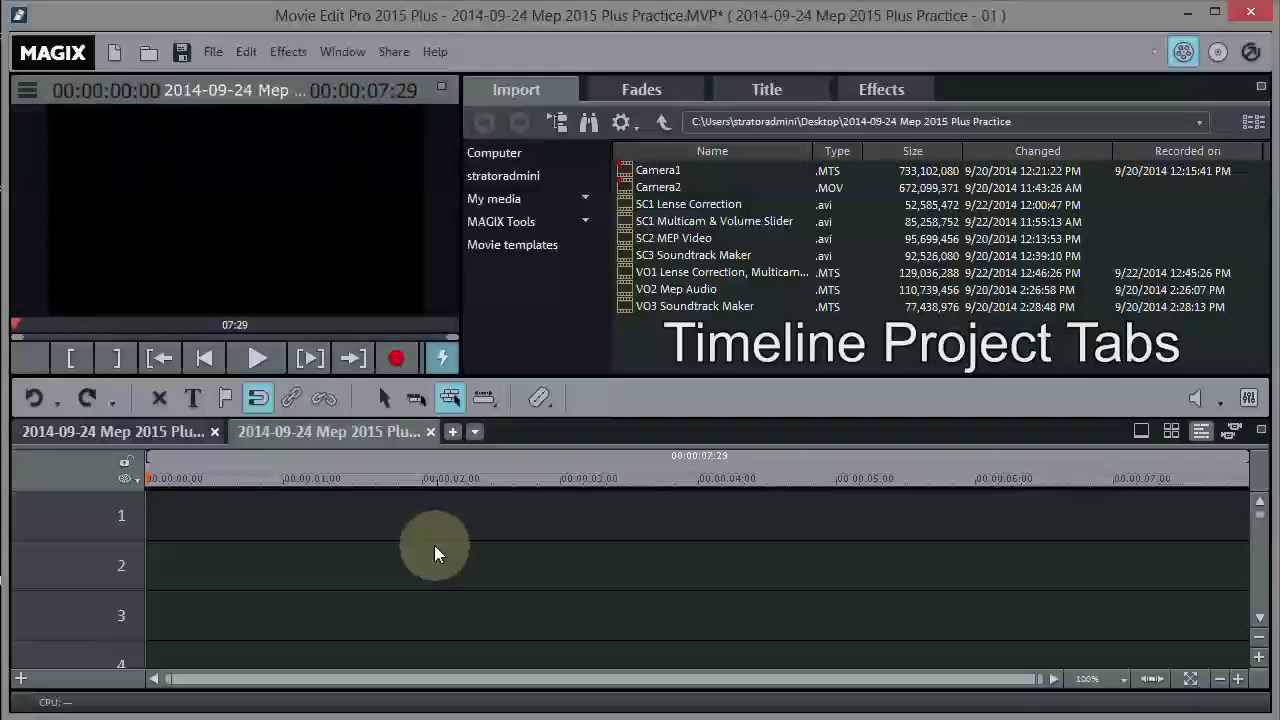
click(155, 434)
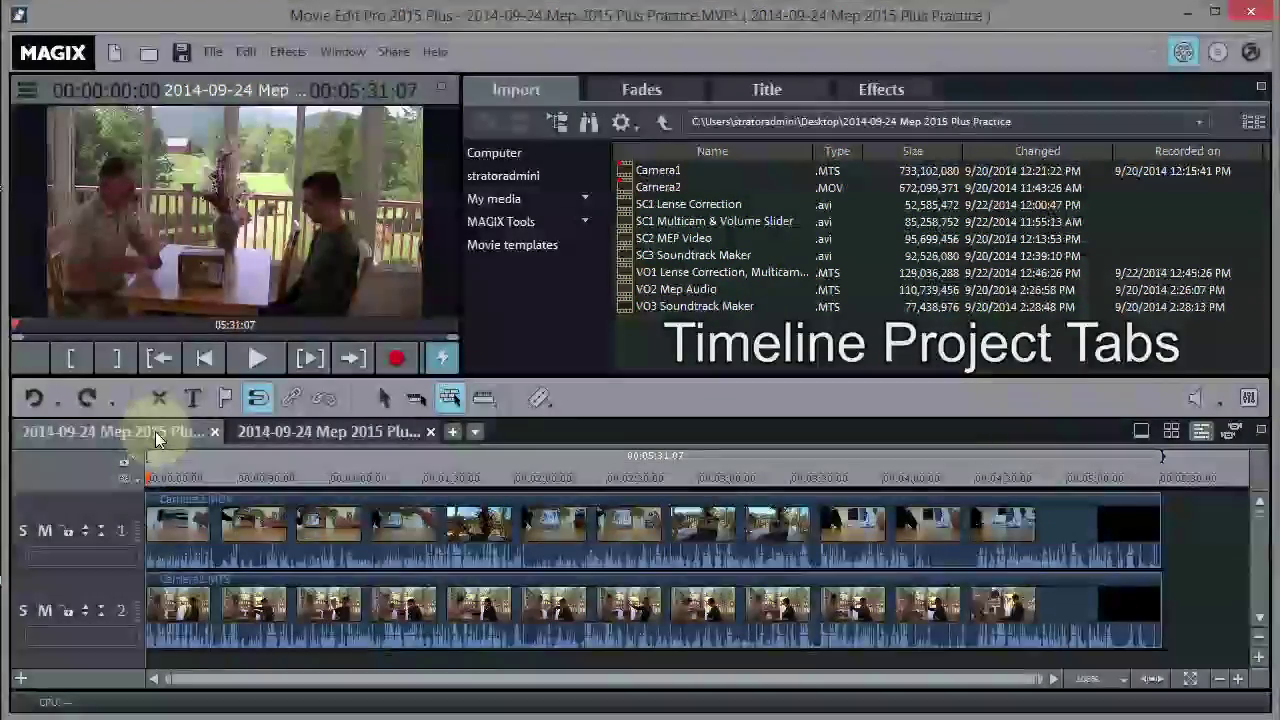
click(303, 434)
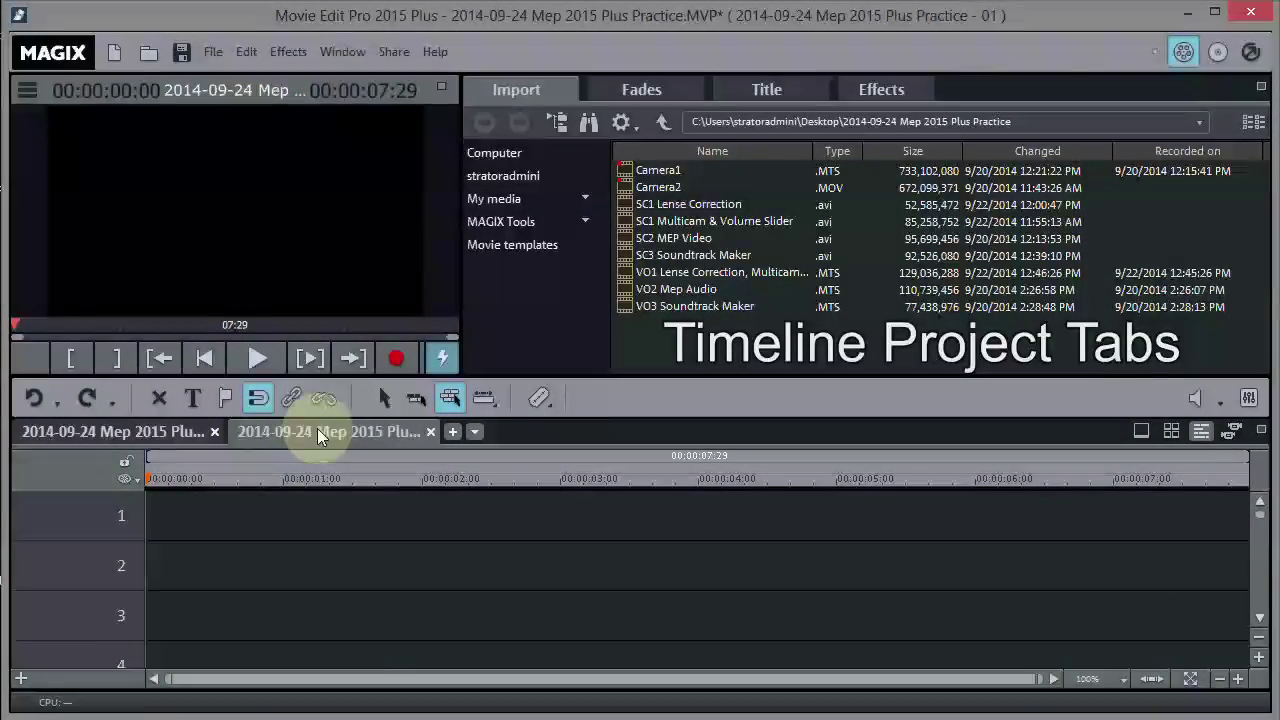
Step: Remove the empty second movie from the project
right_click(321, 435)
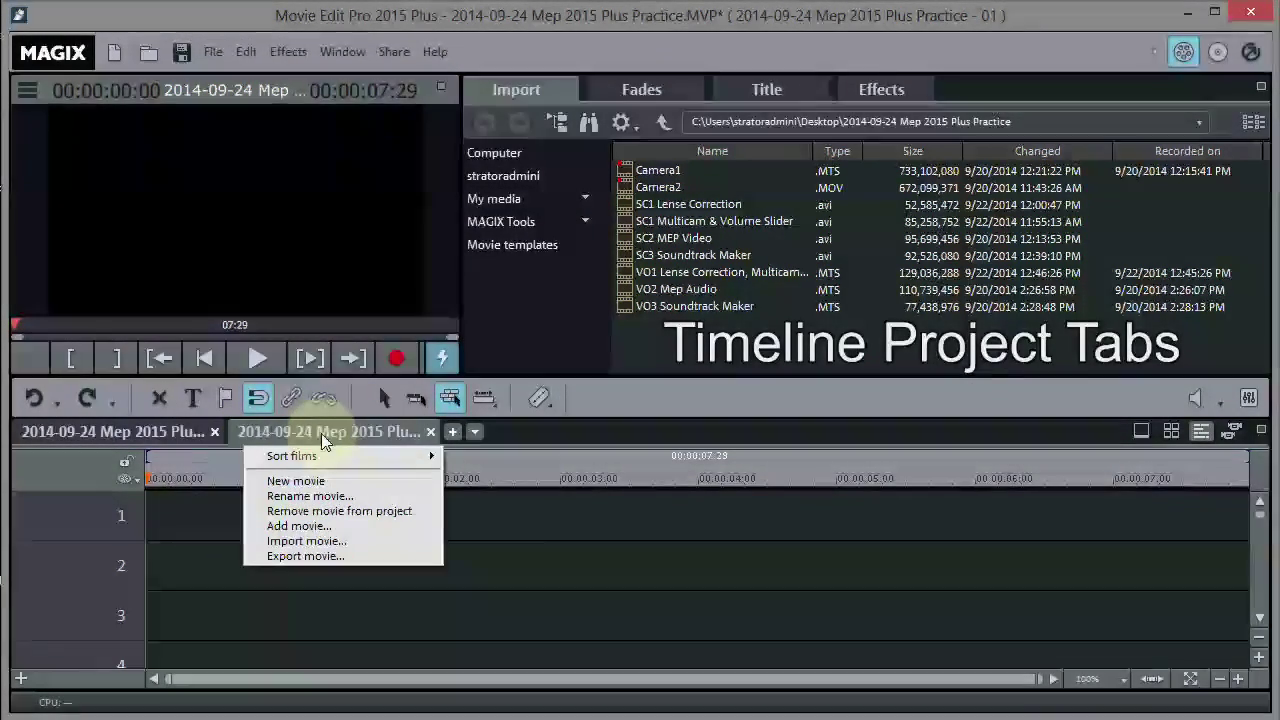
click(324, 511)
click(813, 423)
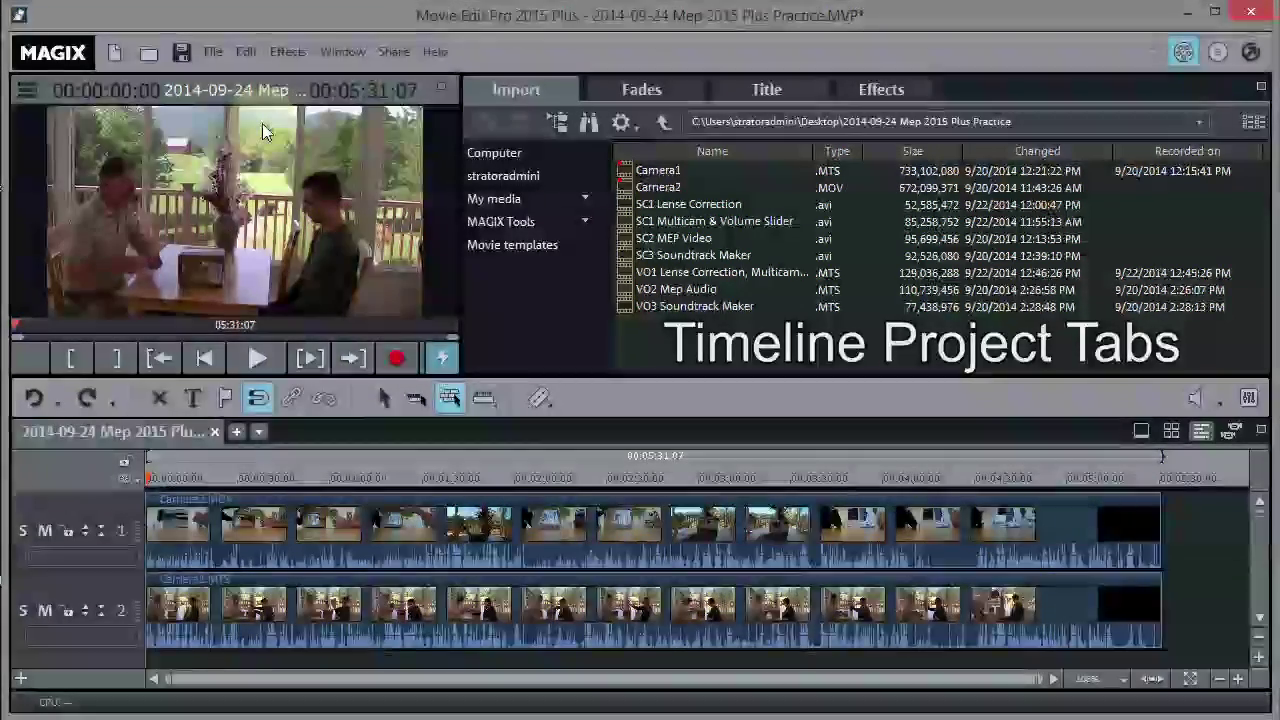
Step: Open 2015-01-01 MEP 2015 PLUS Box Openning.MVP and add its movie to the current project
click(213, 51)
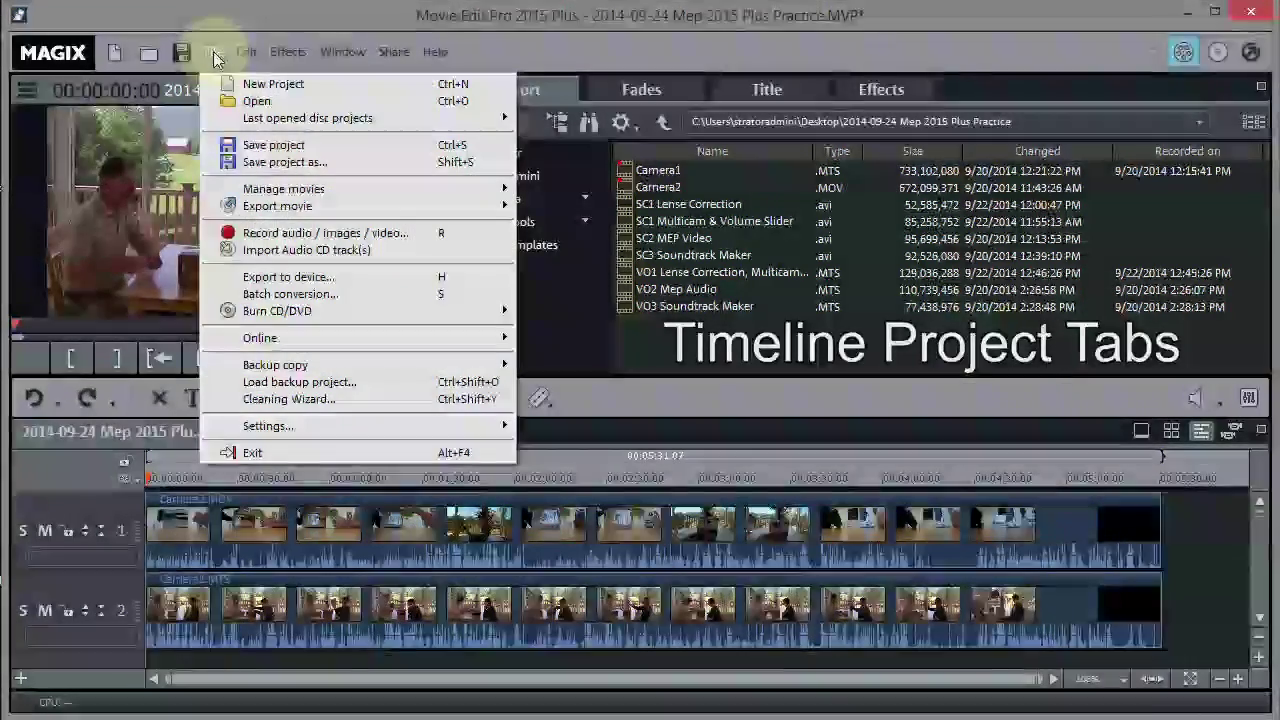
click(258, 104)
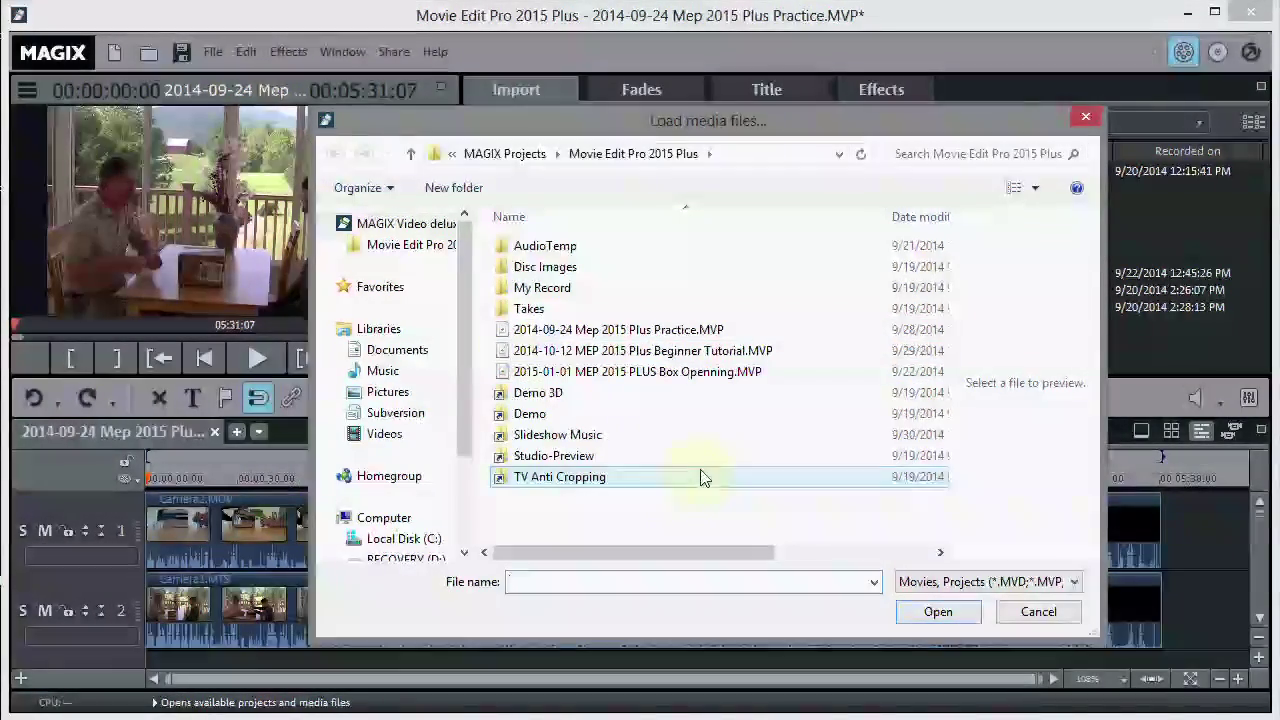
click(663, 373)
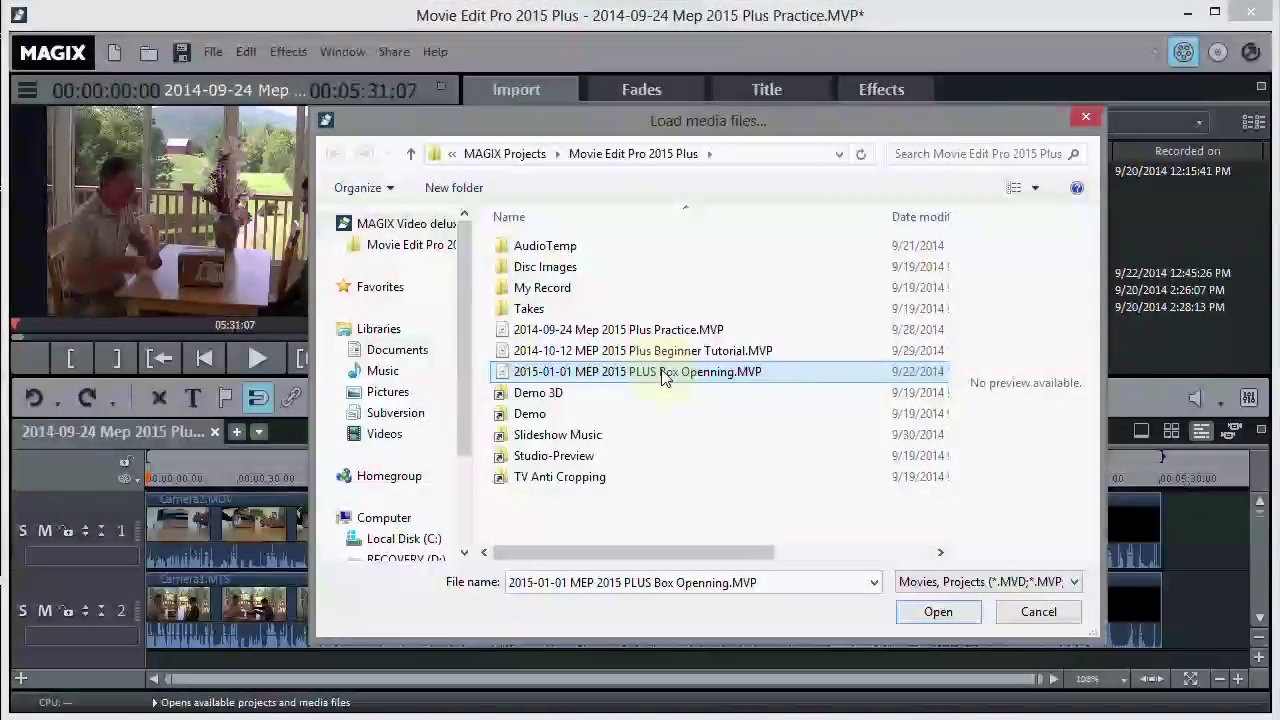
click(938, 612)
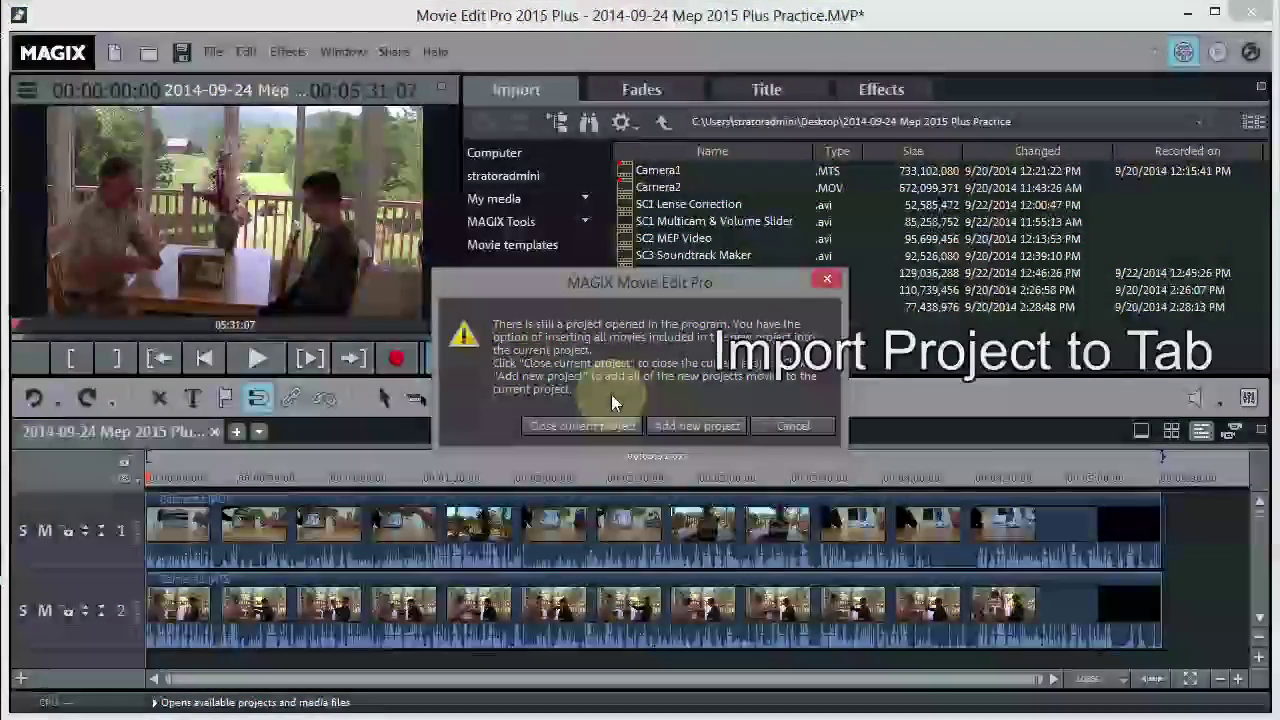
click(688, 428)
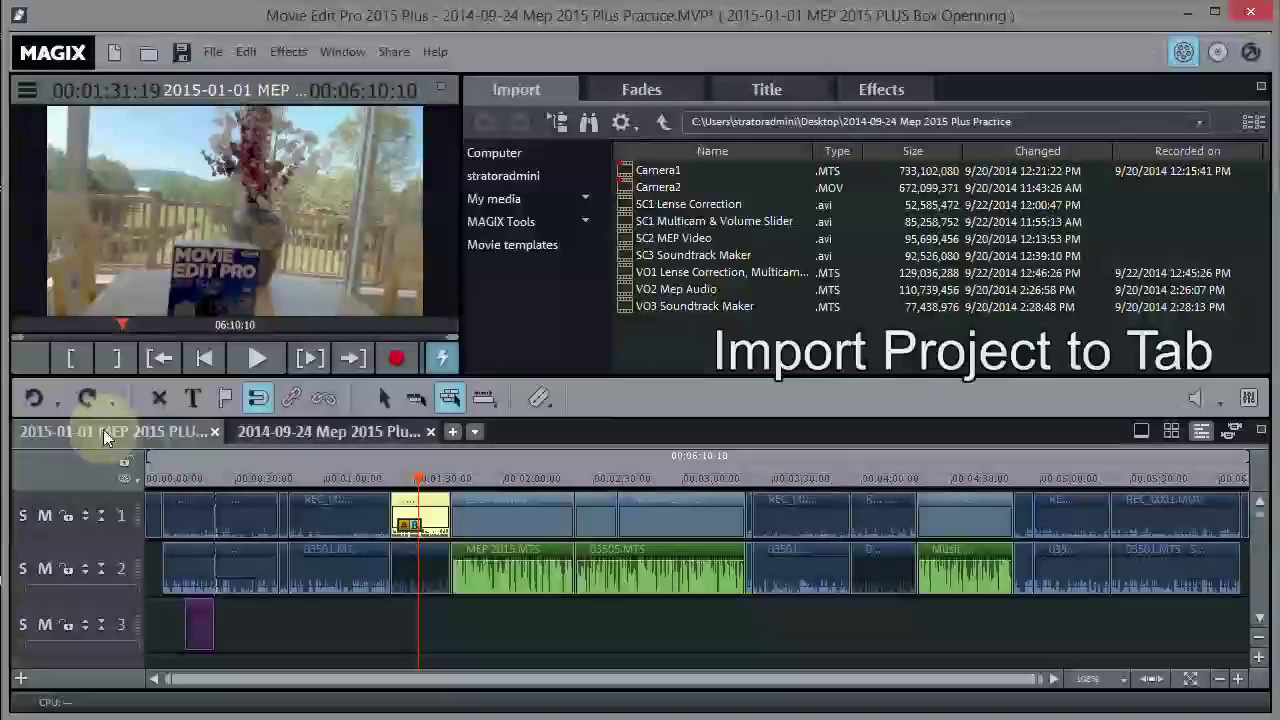
Step: Compare the two open movies and sort the 2015-01-01 MEP 2015 PLUS Box Openning movie to the last position
click(320, 431)
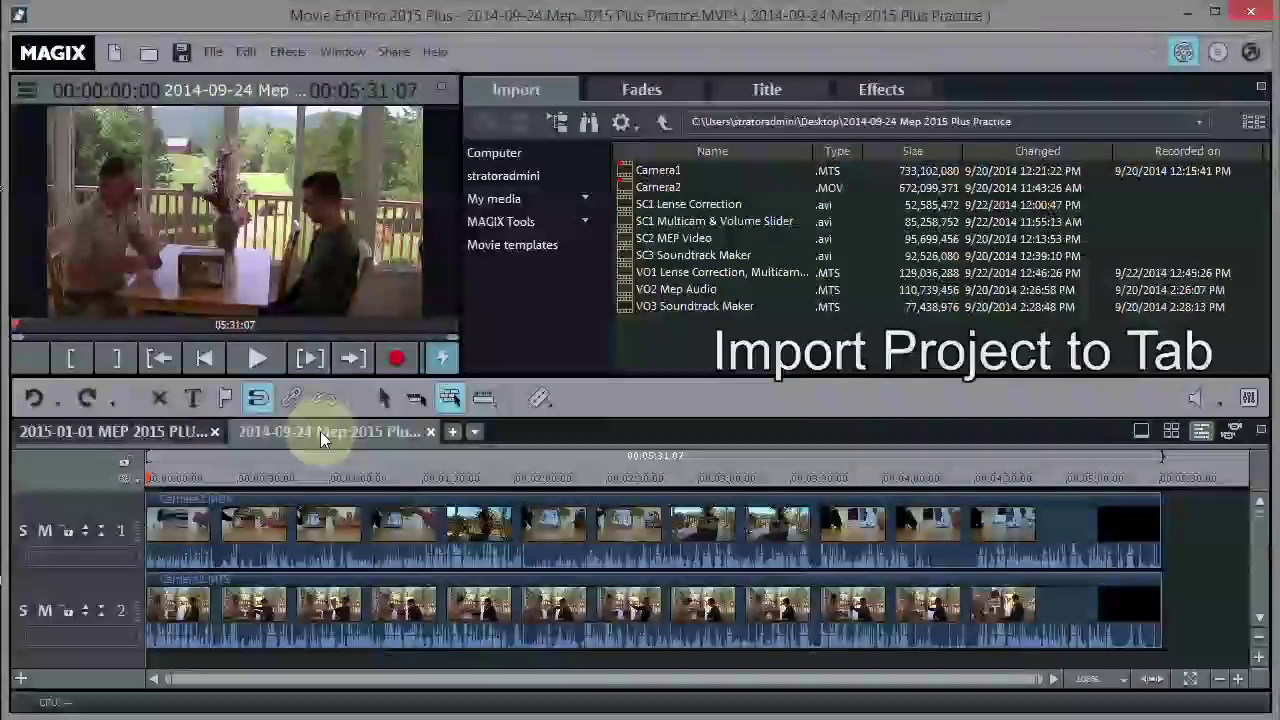
click(157, 431)
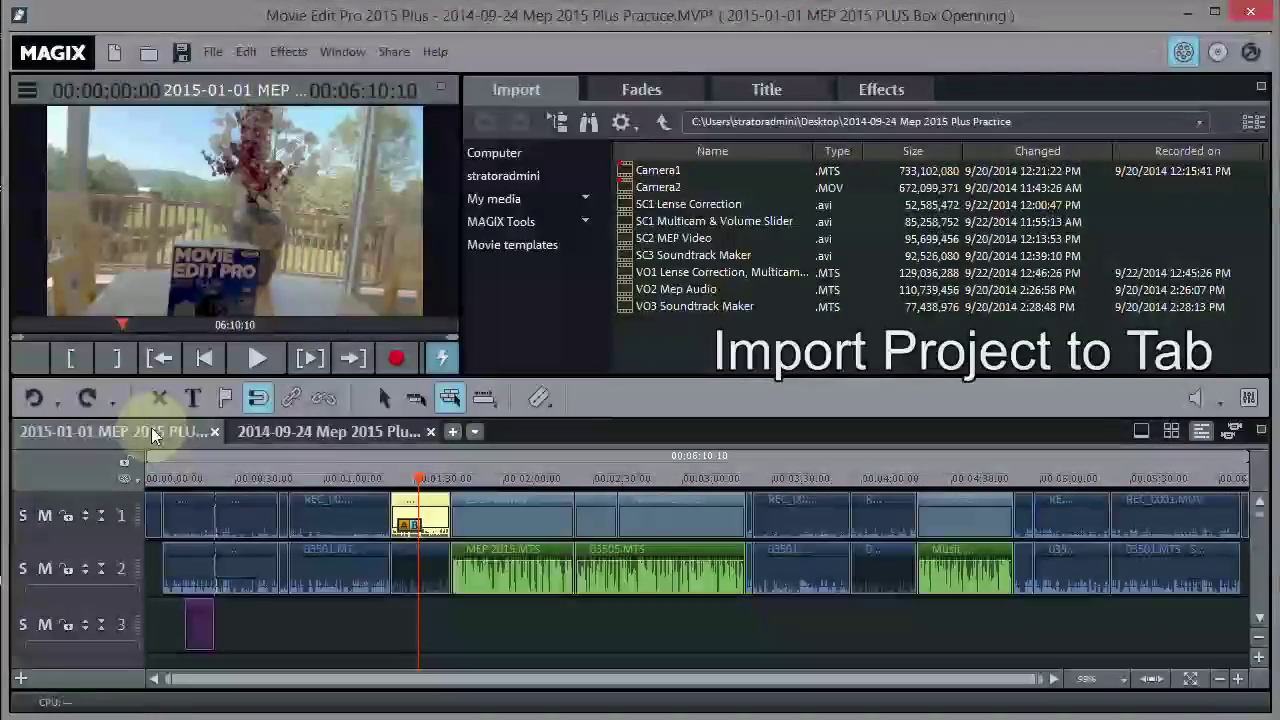
right_click(155, 433)
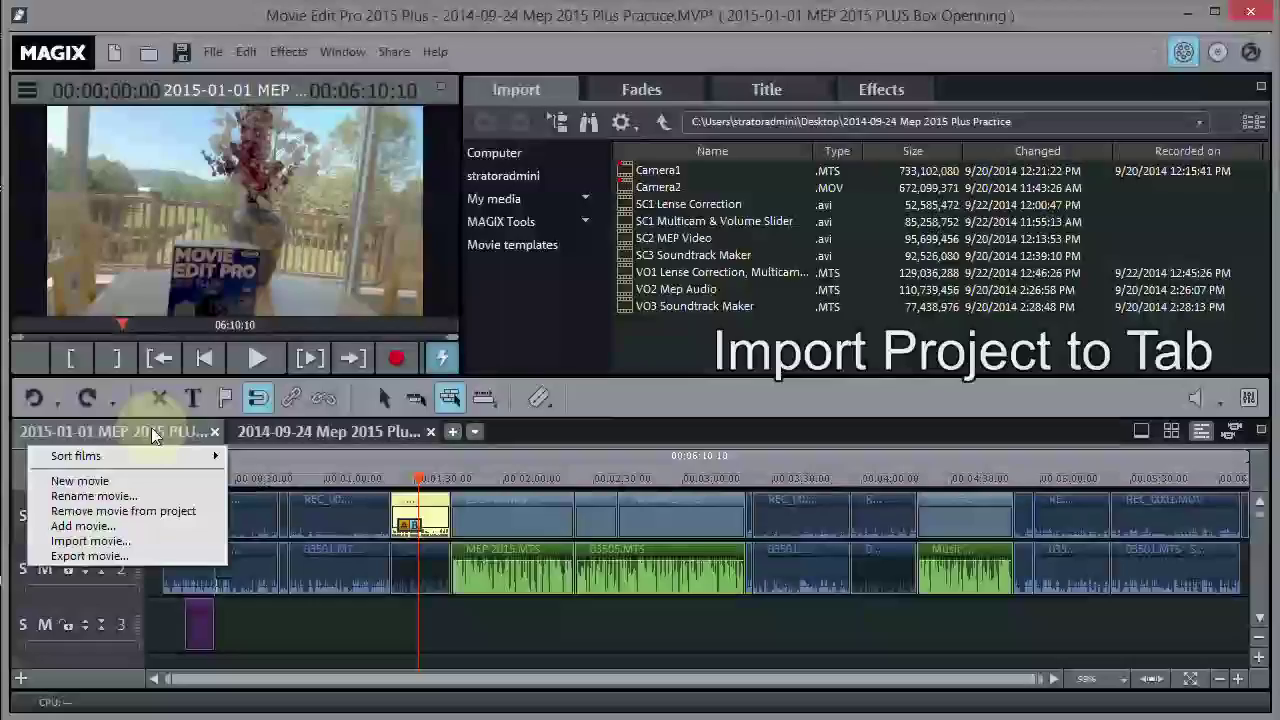
mouse_move(97, 460)
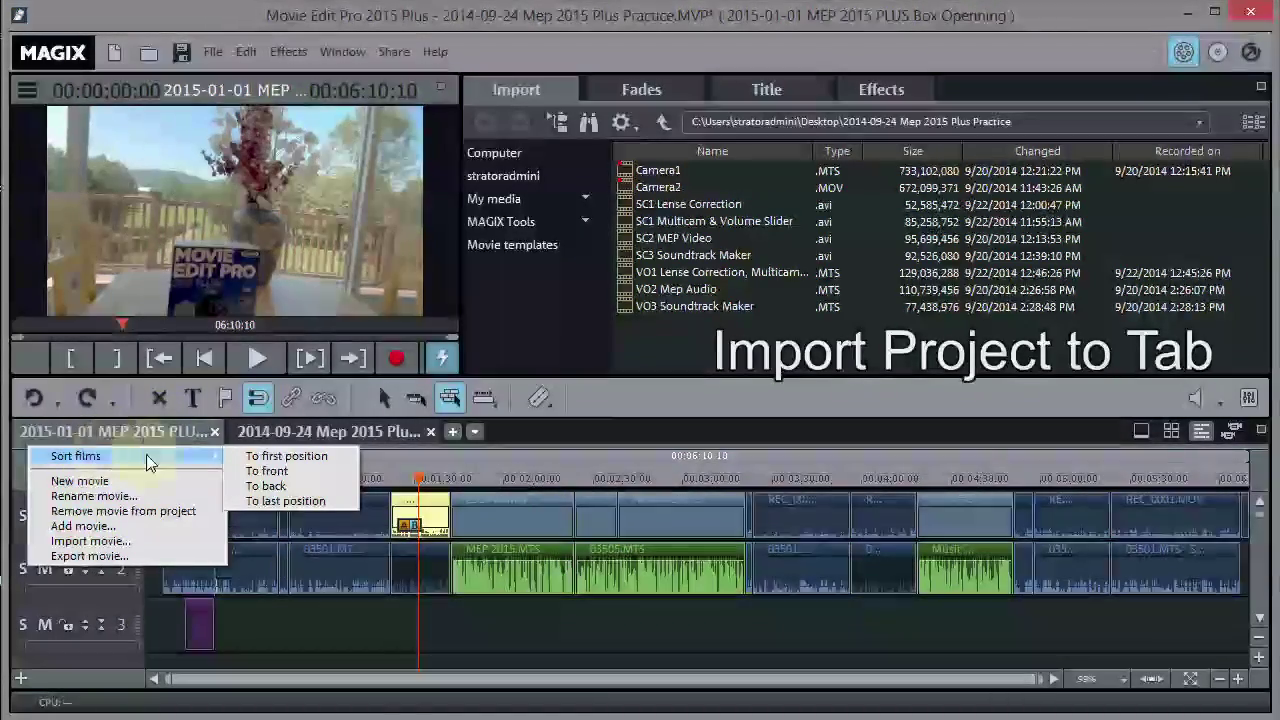
click(286, 503)
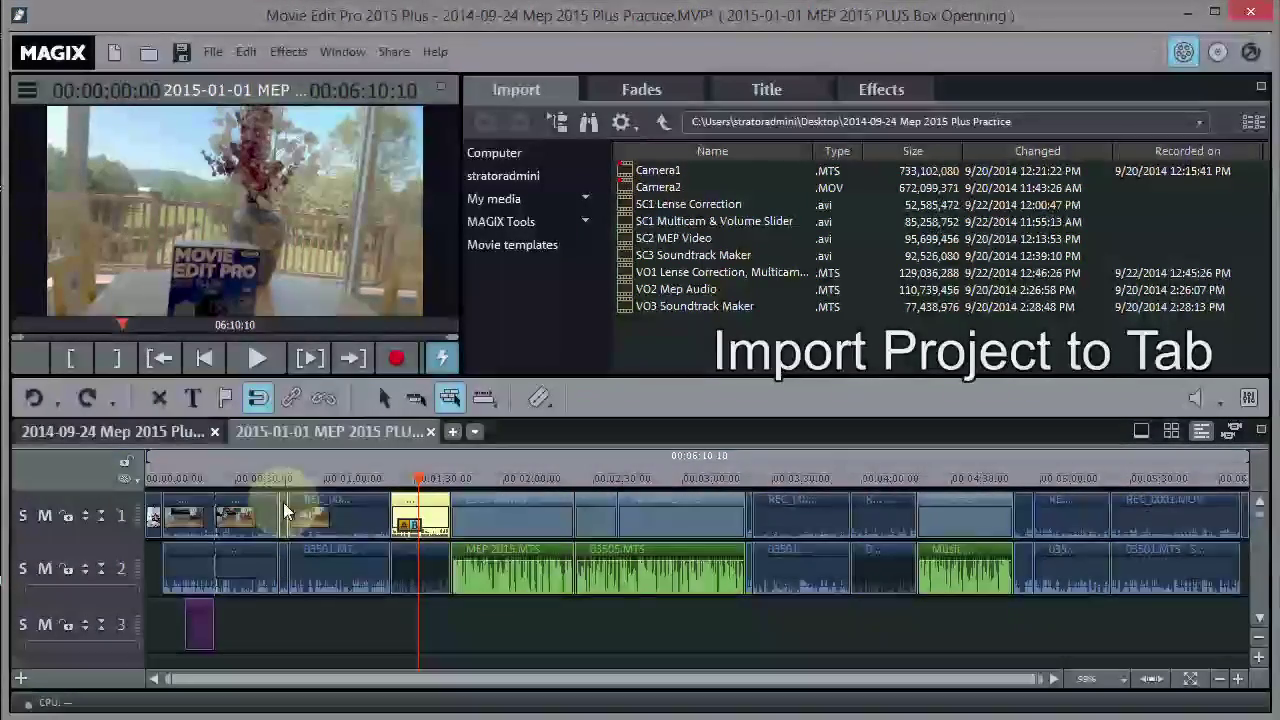
Step: Return to the 2014-09-24 Mep 2015 Plus Practice movie and look through the movie selection list and its options
click(143, 431)
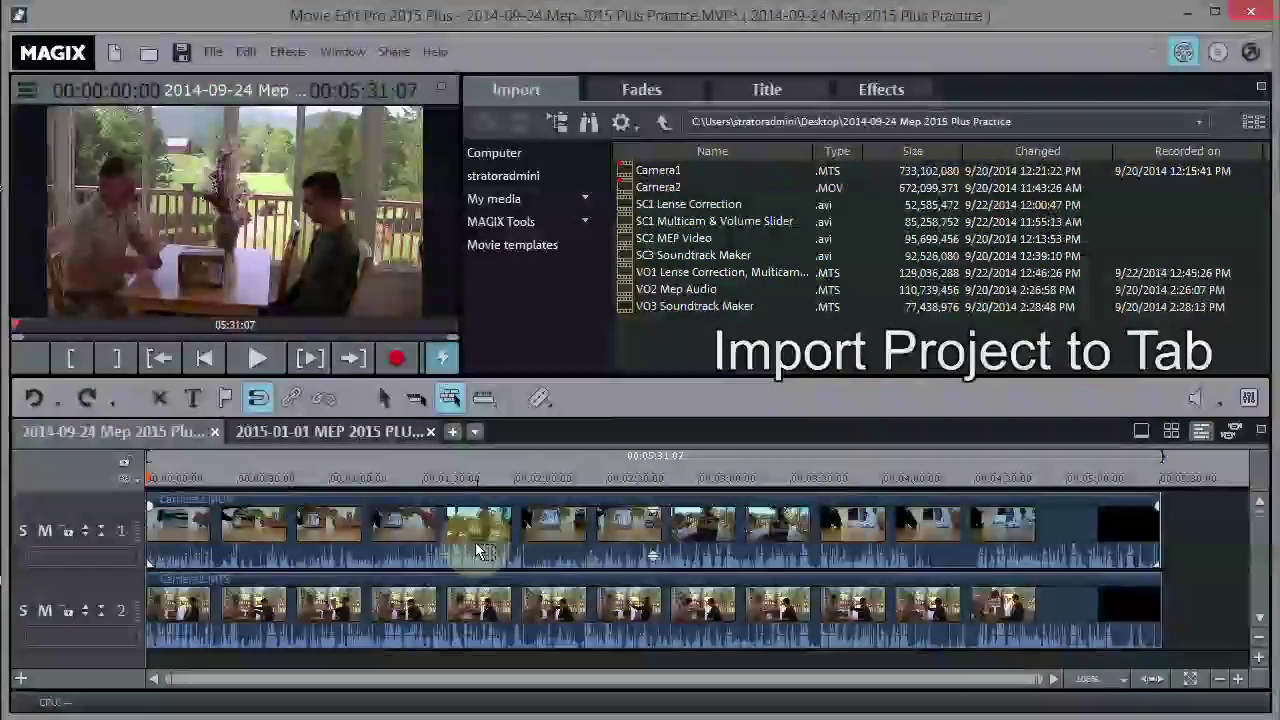
click(331, 437)
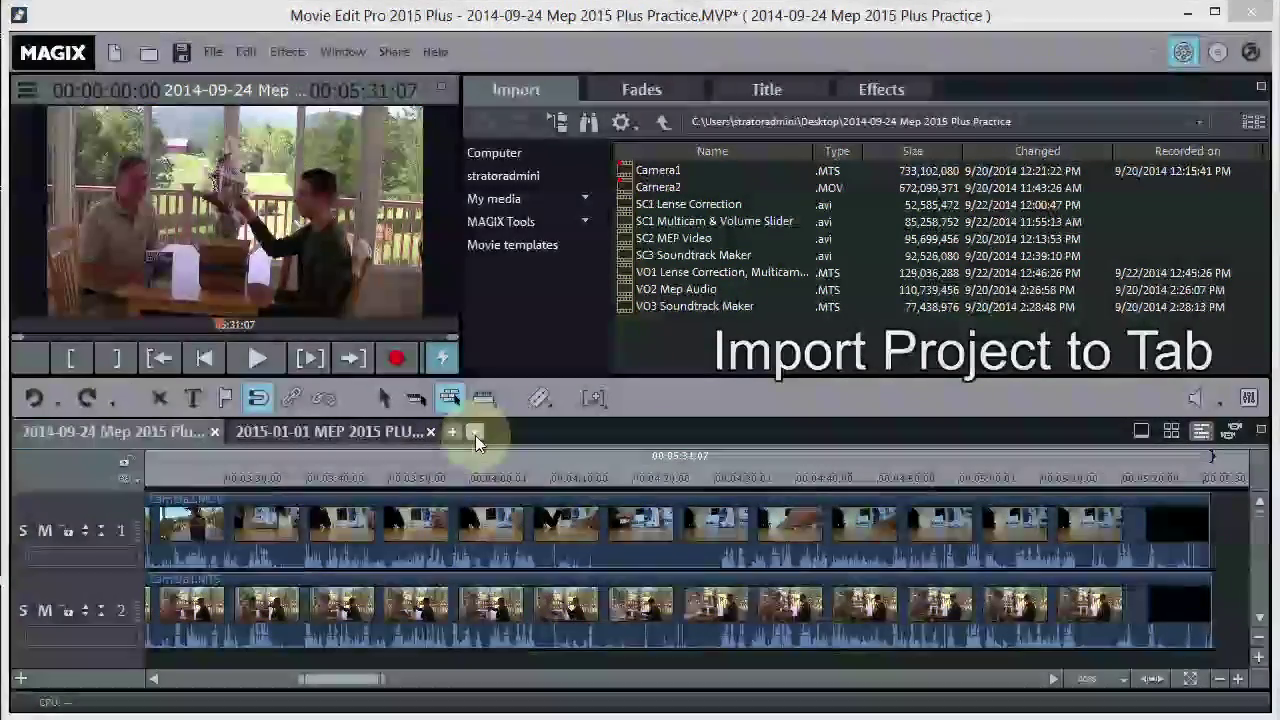
click(475, 431)
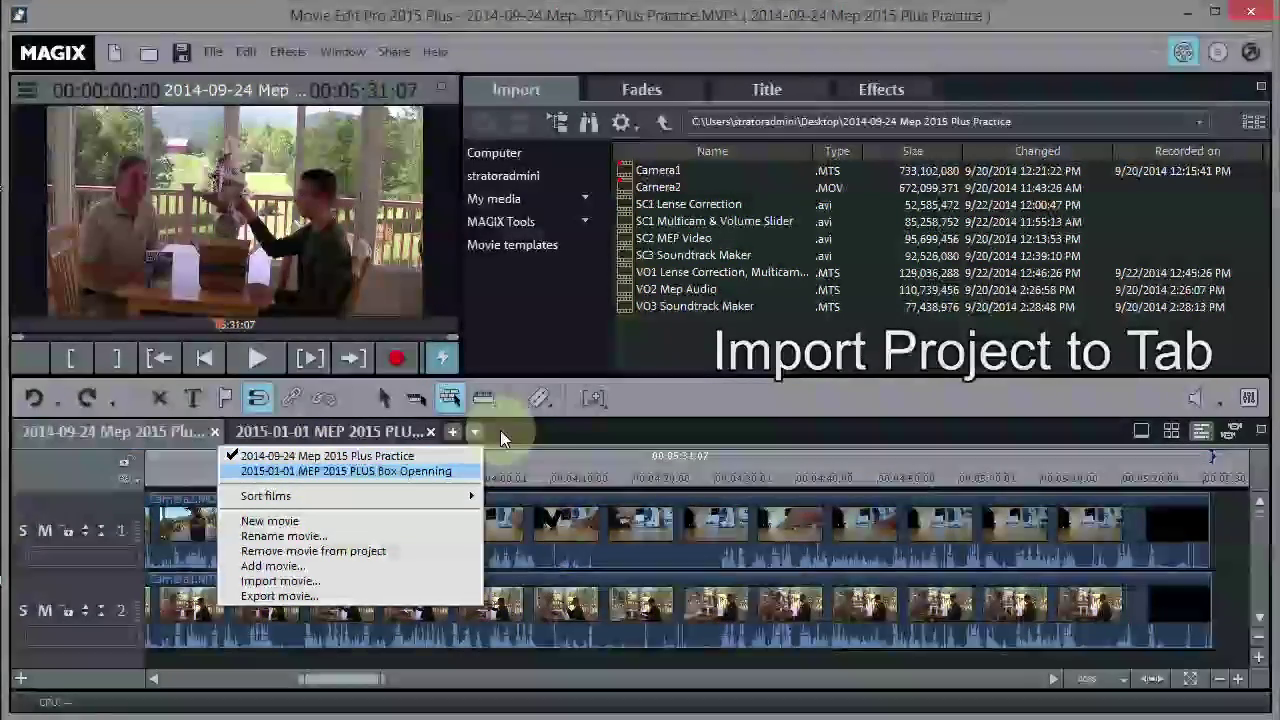
click(520, 440)
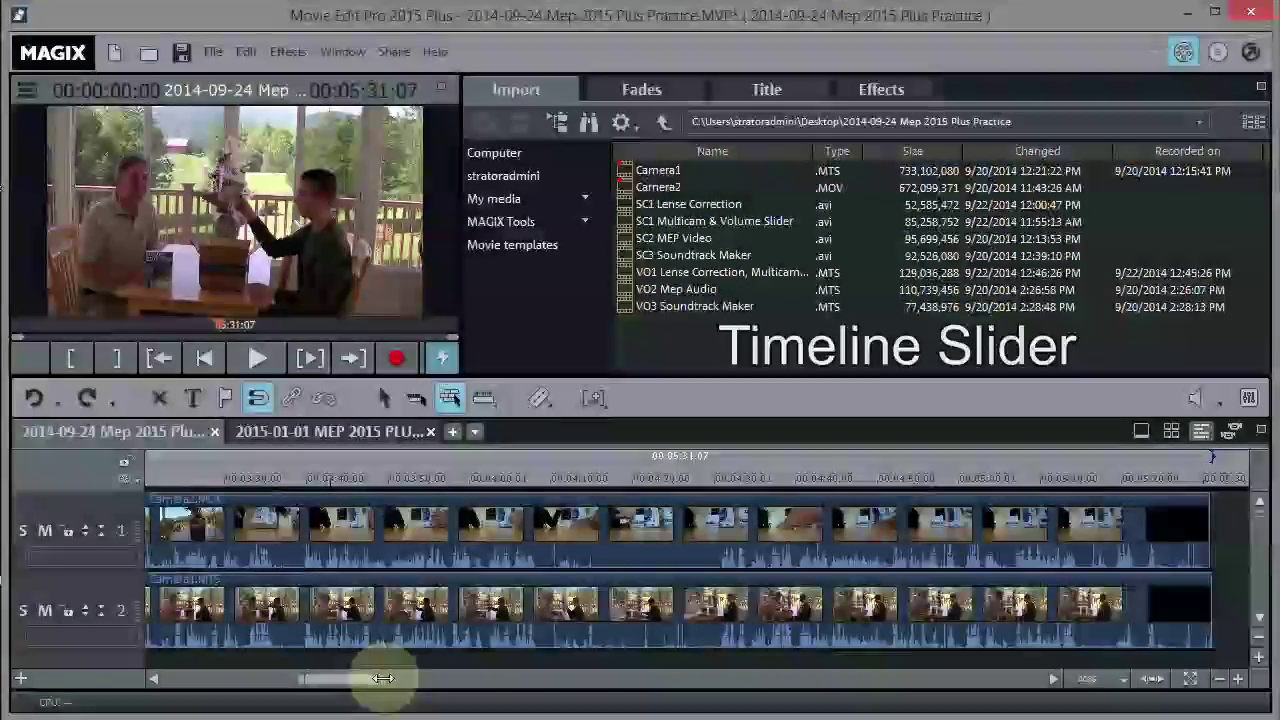
Step: Widen, narrow and shift the visible range of the practice movie's timeline with the timeline slider
drag(383, 678, 410, 677)
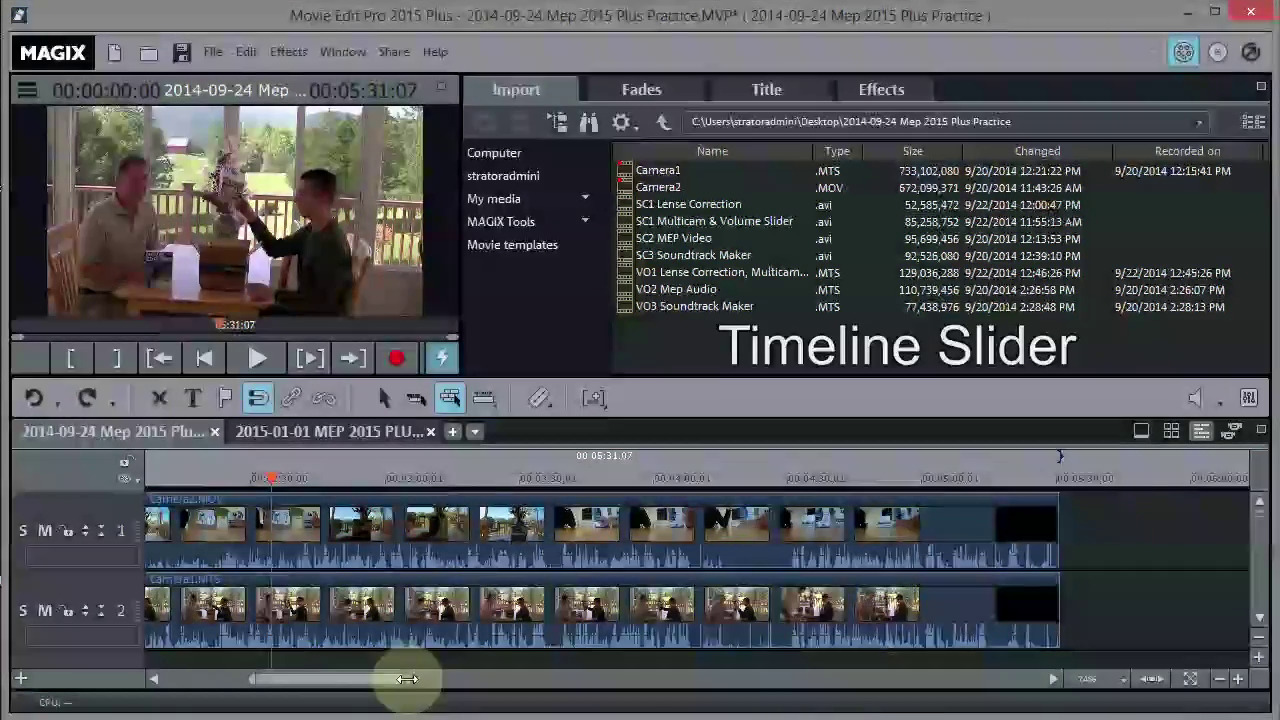
drag(406, 678, 192, 683)
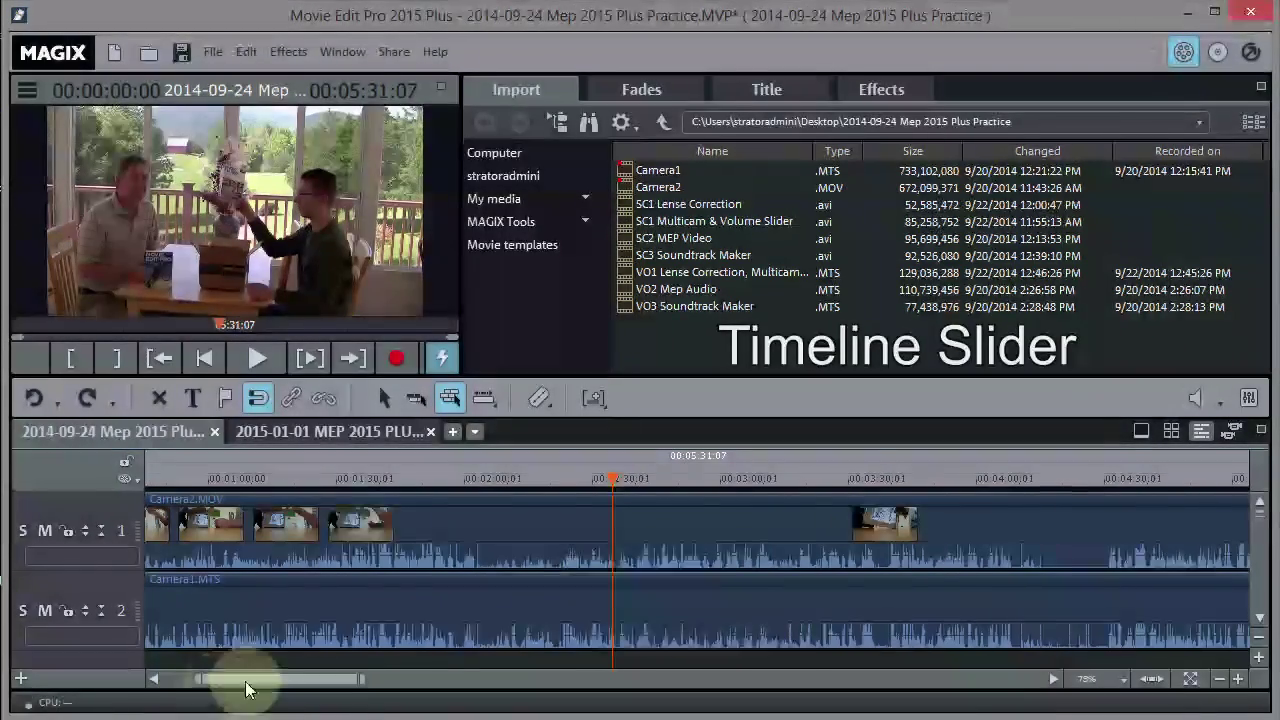
drag(280, 682, 137, 686)
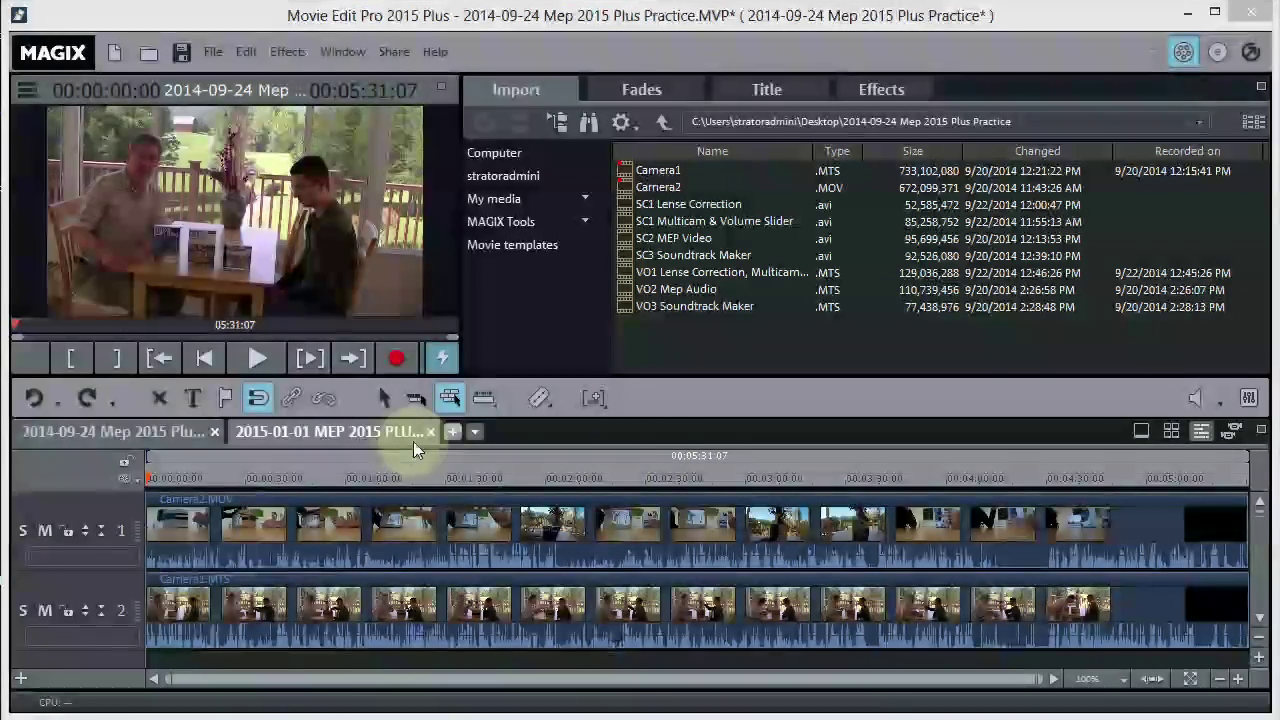
Step: Switch to the Box Openning movie and scrub from its title section to about 00:01:32
click(314, 433)
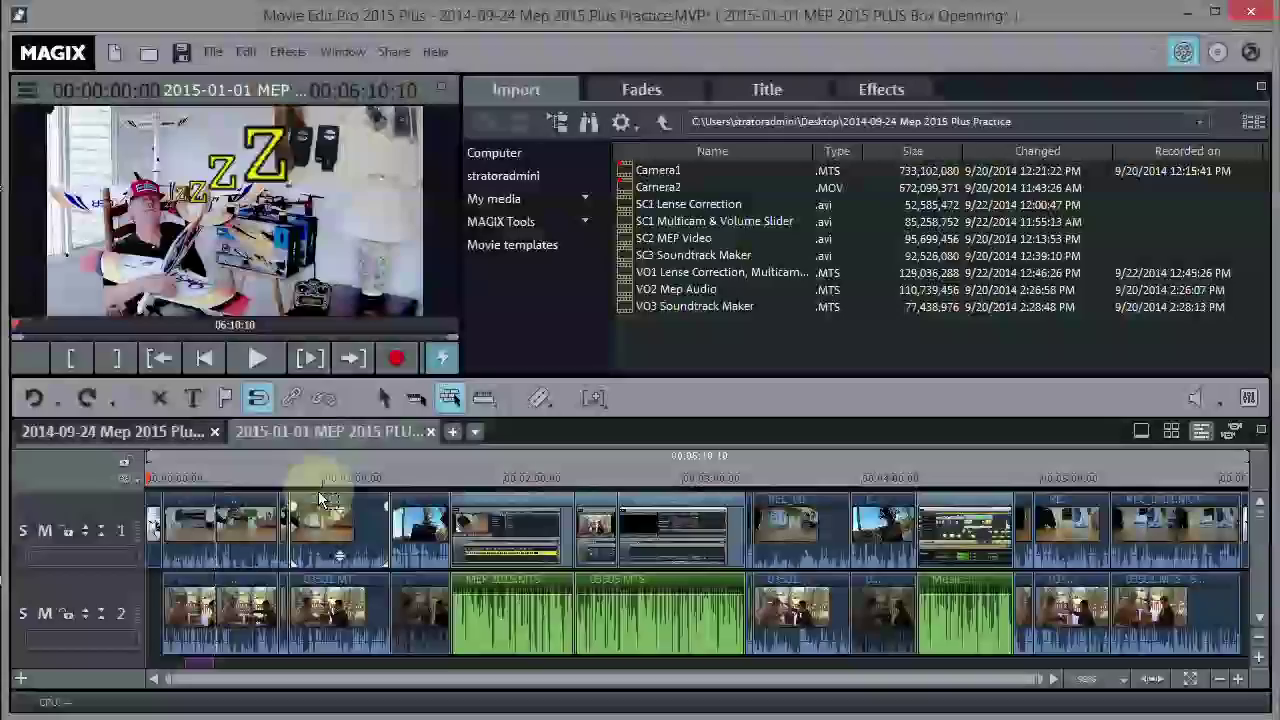
drag(147, 473, 197, 481)
key(ctrl+z)
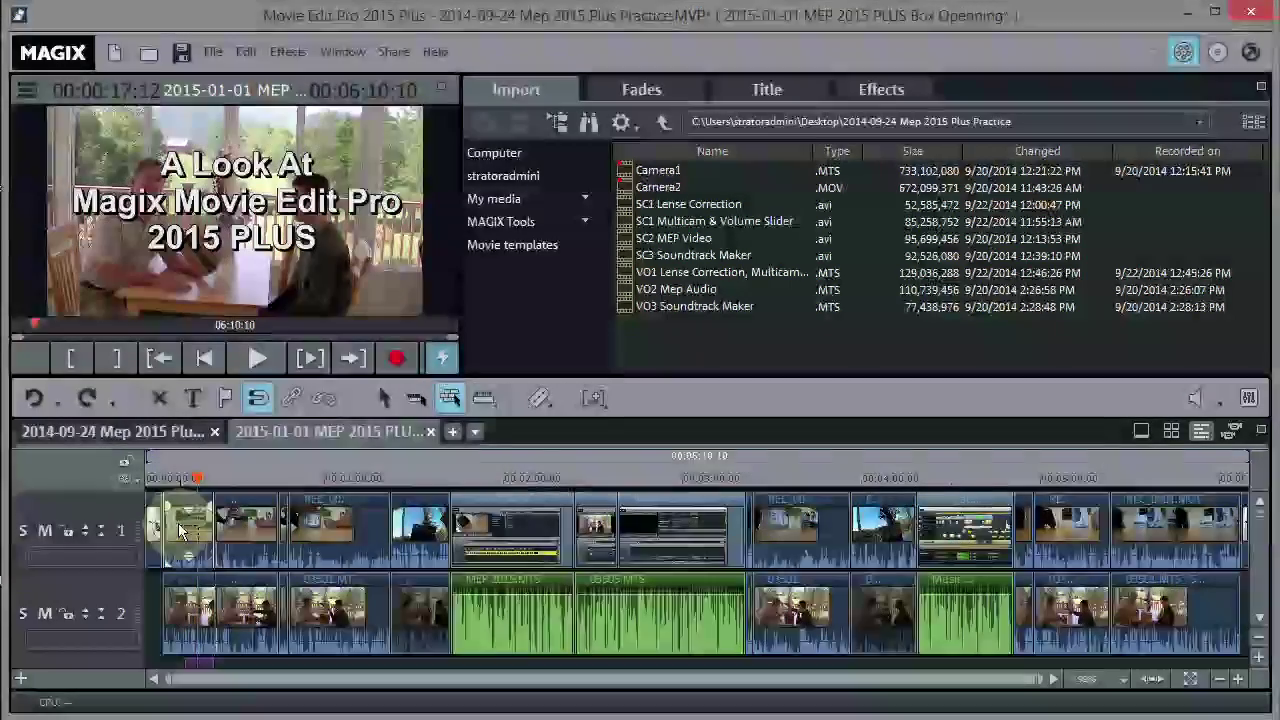
drag(197, 478, 216, 480)
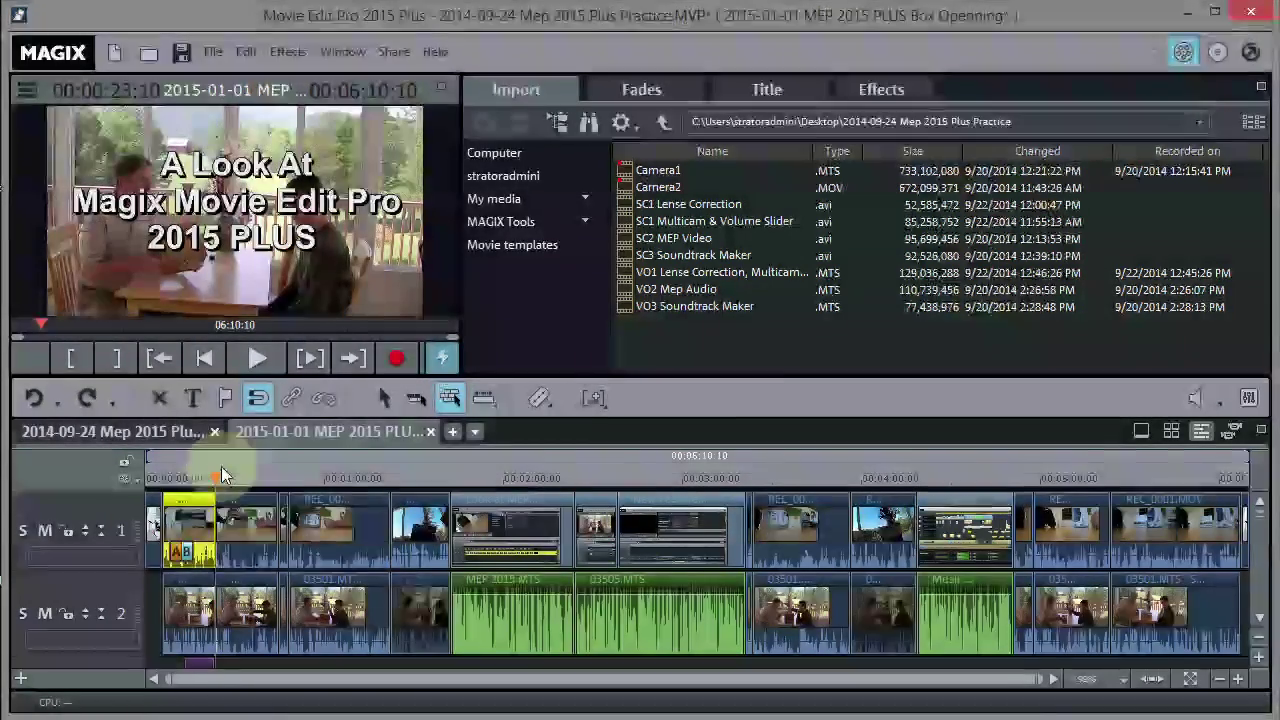
drag(218, 478, 421, 535)
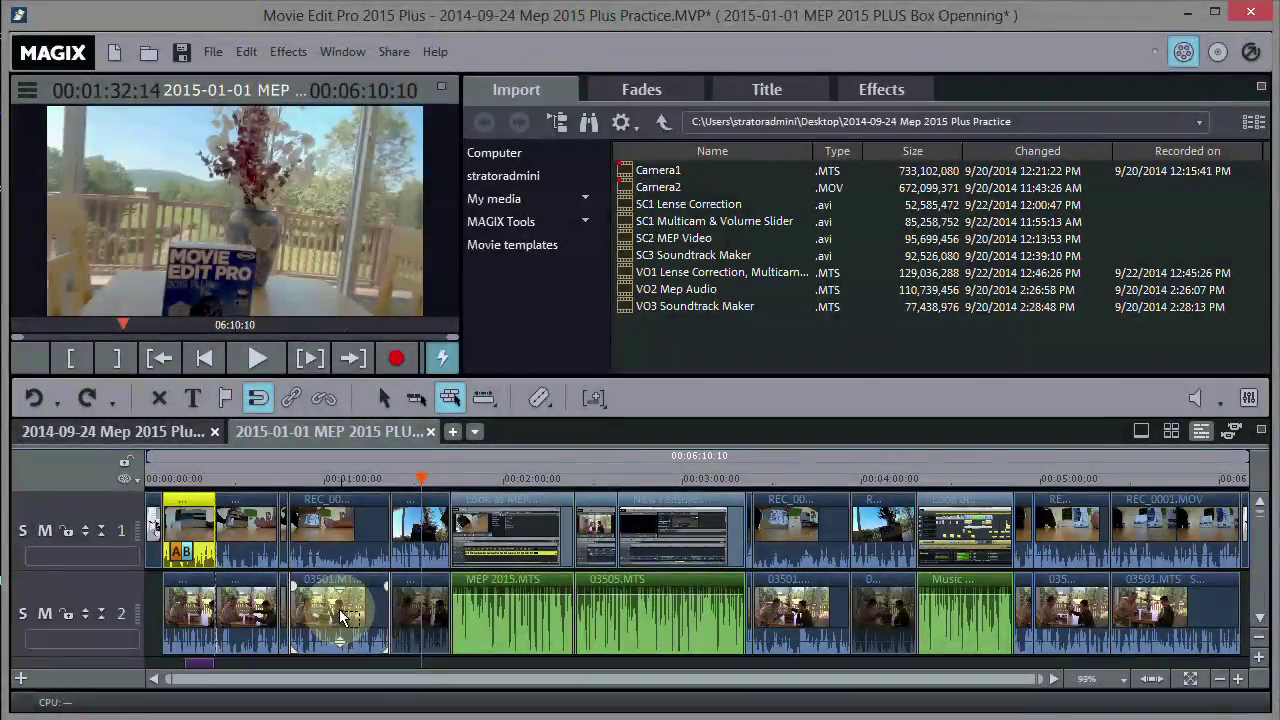
Step: Scrub through the screen-recording clips to about 00:03:23, checking the MEP 2015.MTS voice-over on track 2
drag(422, 478, 487, 488)
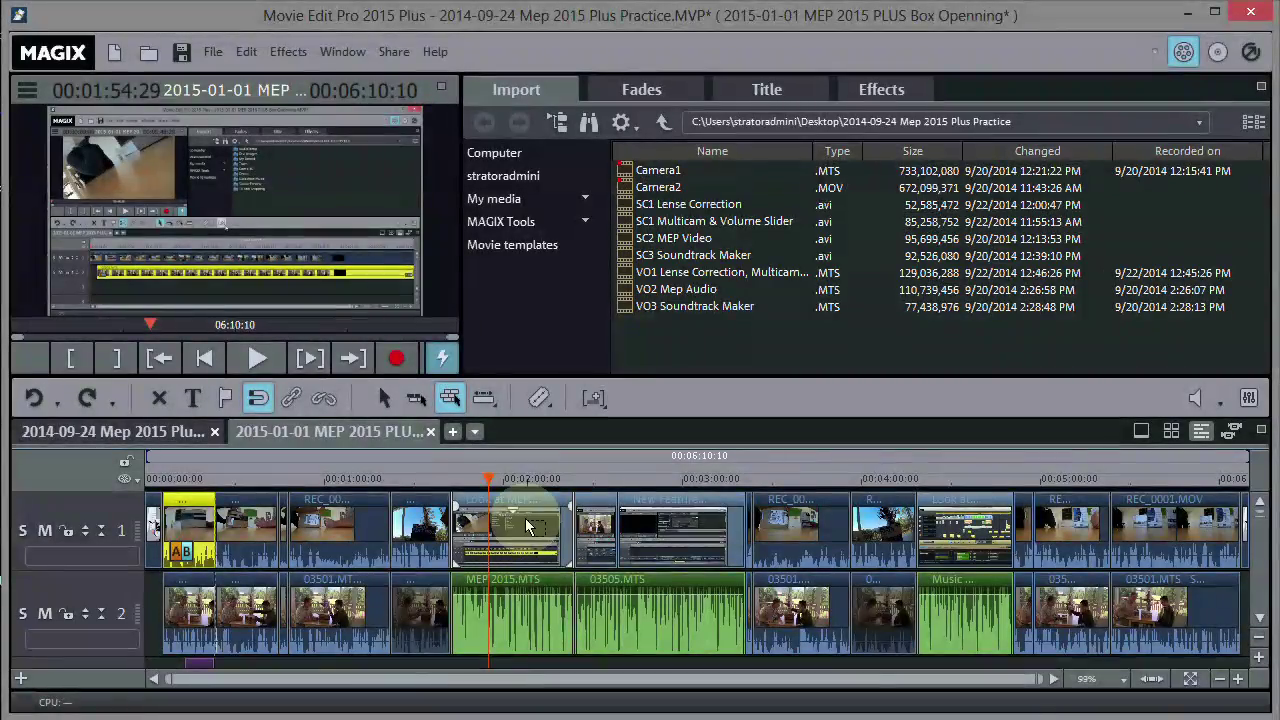
drag(488, 486, 577, 486)
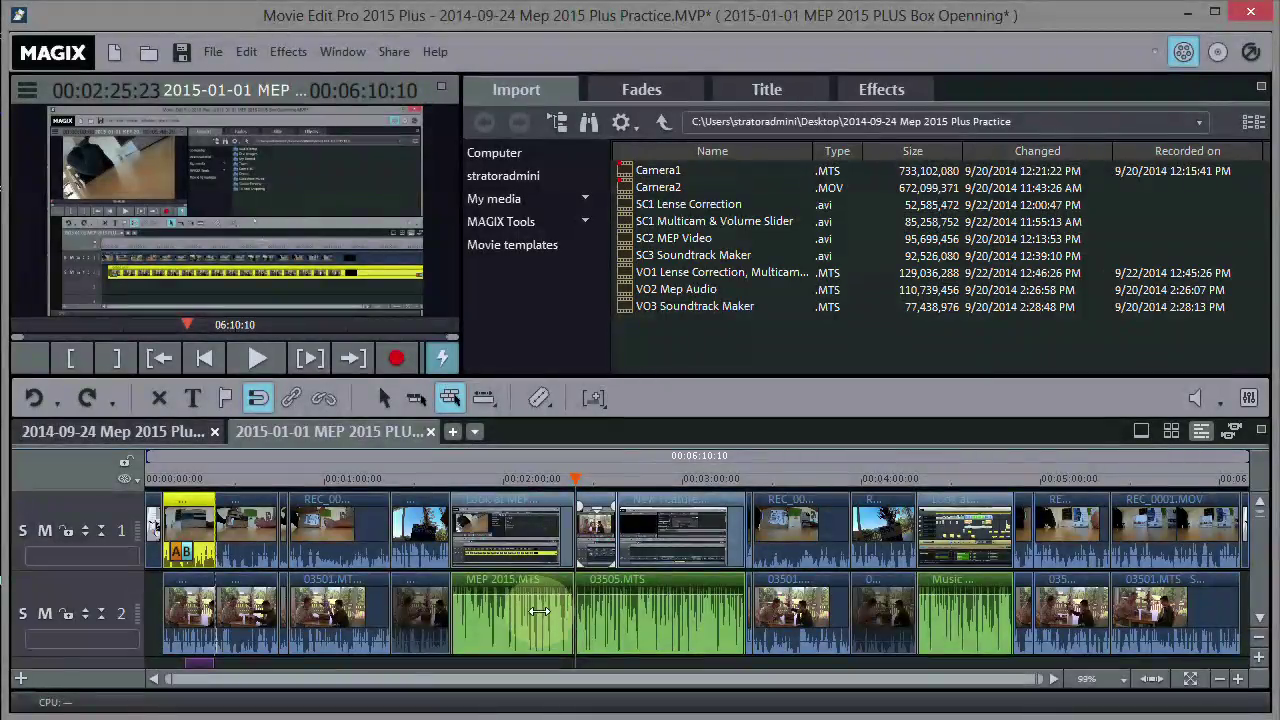
click(550, 617)
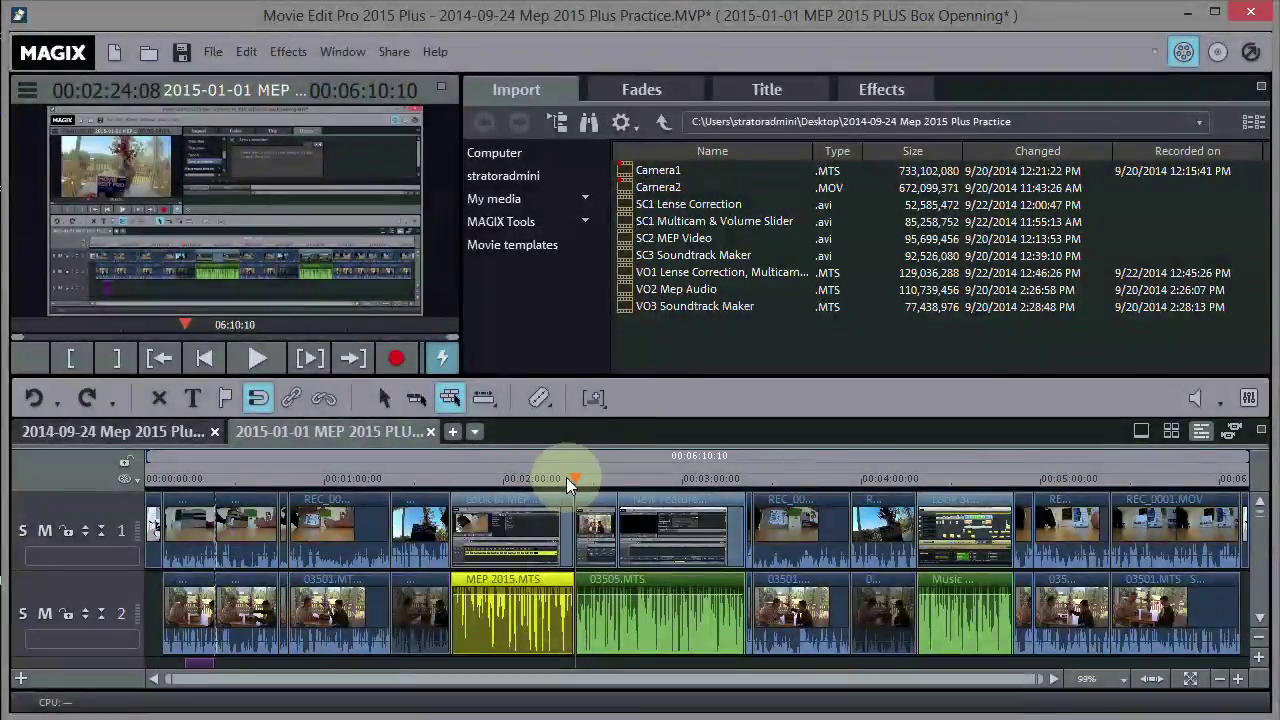
click(586, 478)
drag(600, 481, 750, 482)
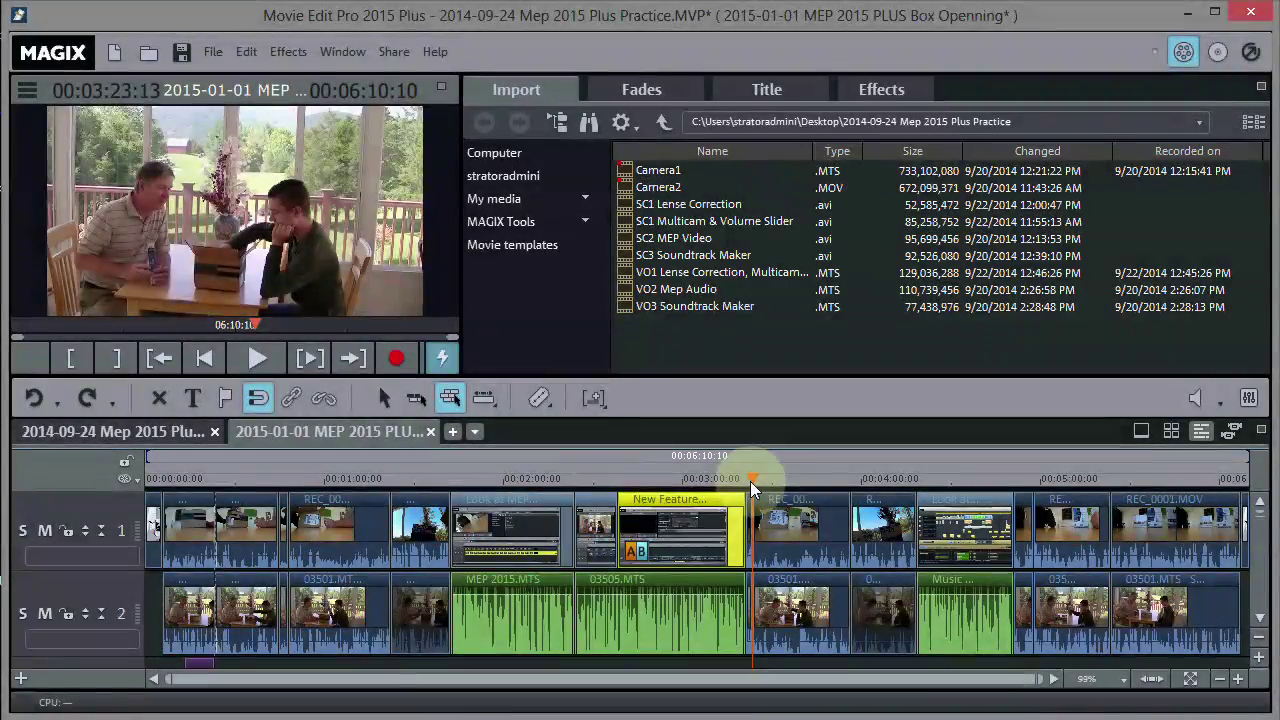
Step: Scrub to the screen-recording clip above the Music voice-over and preview it at about 00:04:32
drag(750, 482, 956, 525)
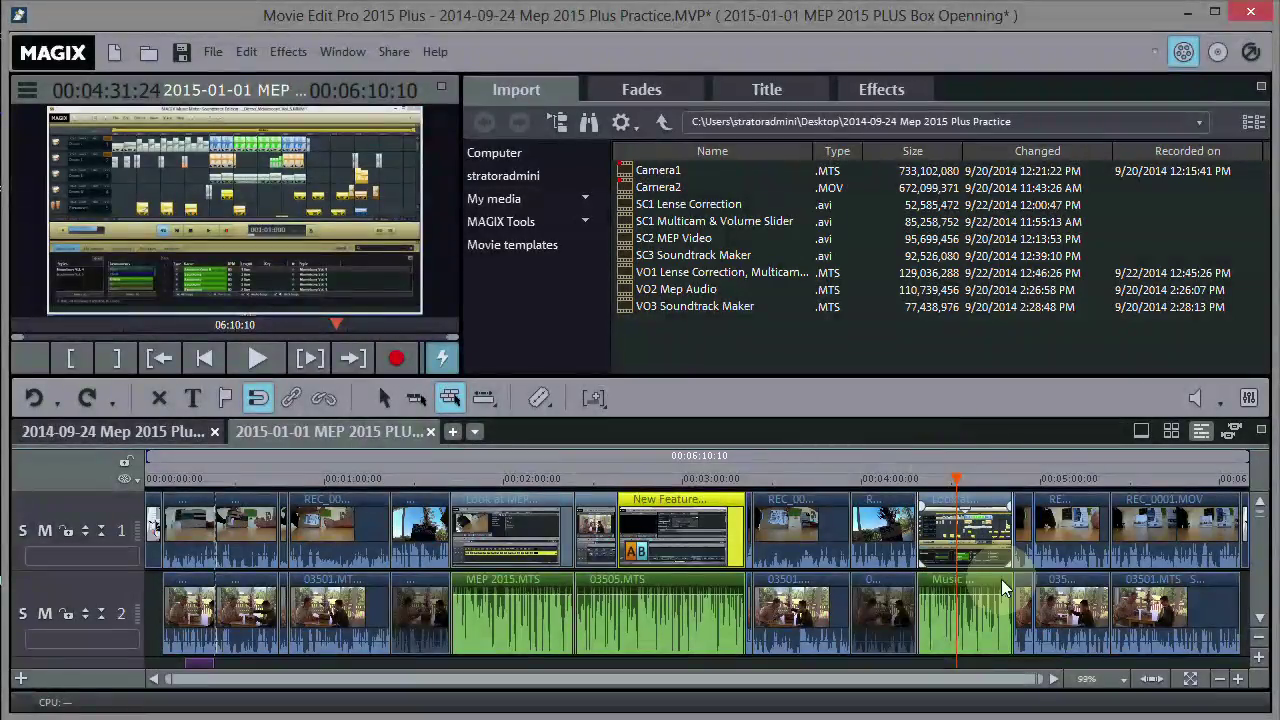
mouse_move(950, 470)
mouse_down()
mouse_move(990, 484)
mouse_move(958, 485)
mouse_up()
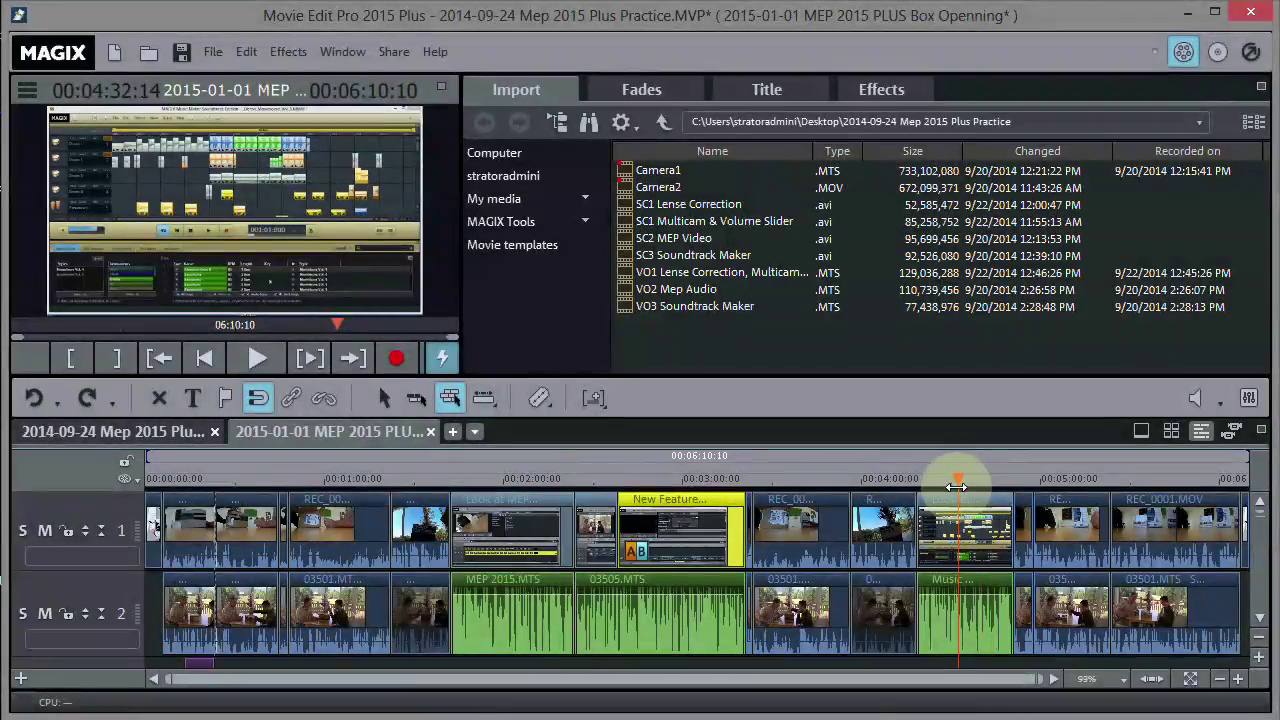
click(343, 524)
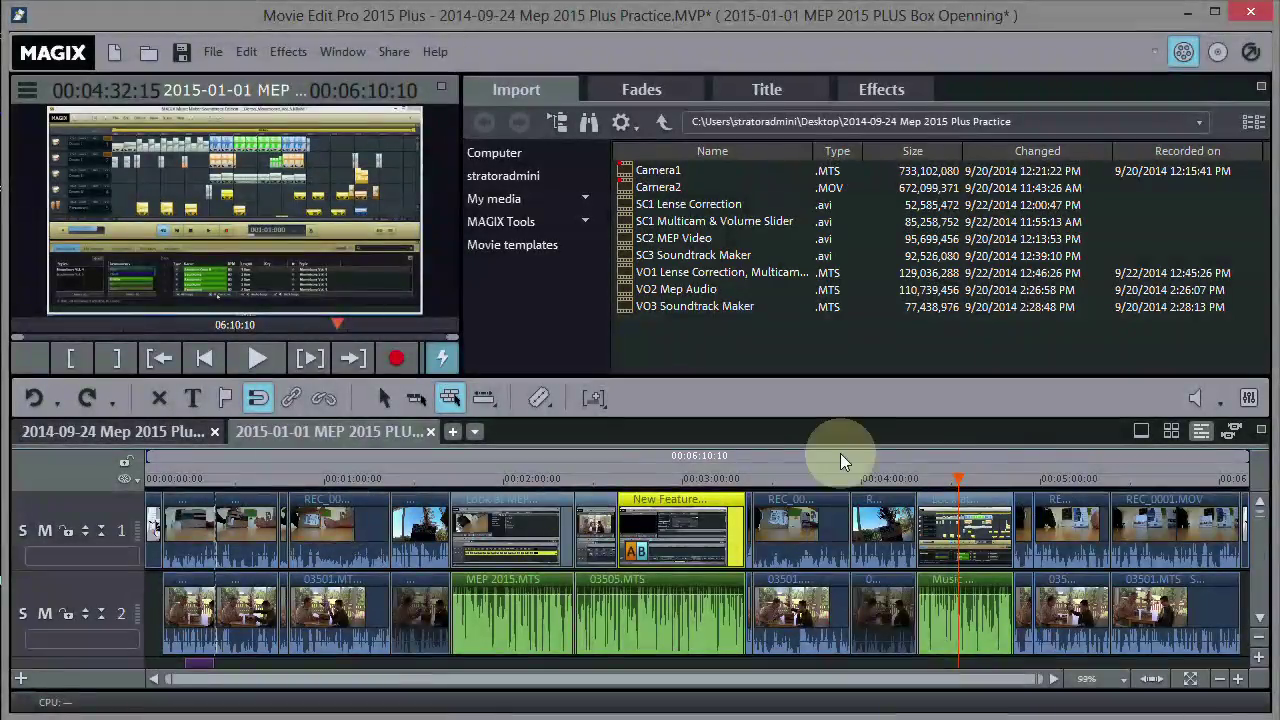
click(440, 520)
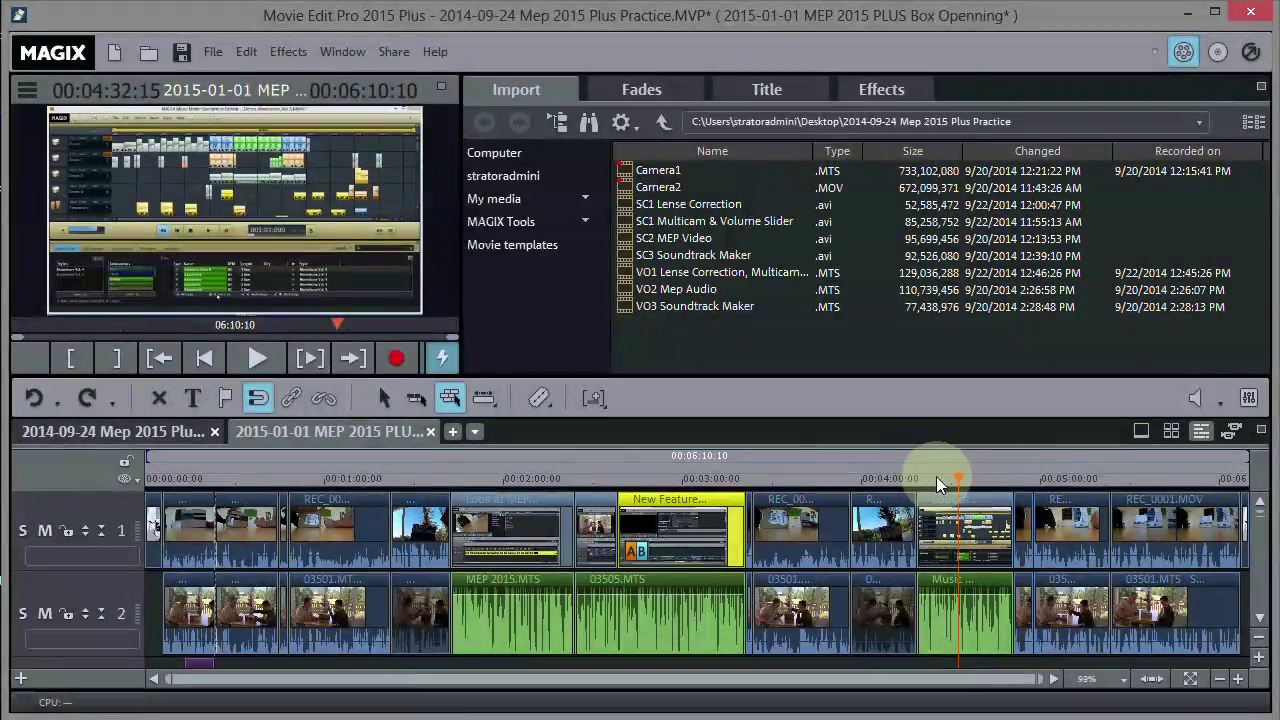
Step: Scrub the Box Openning movie to about 00:05:42, return to about 00:00:06 near its start, and scrub on to the cut at about 00:00:23
drag(948, 477, 1165, 485)
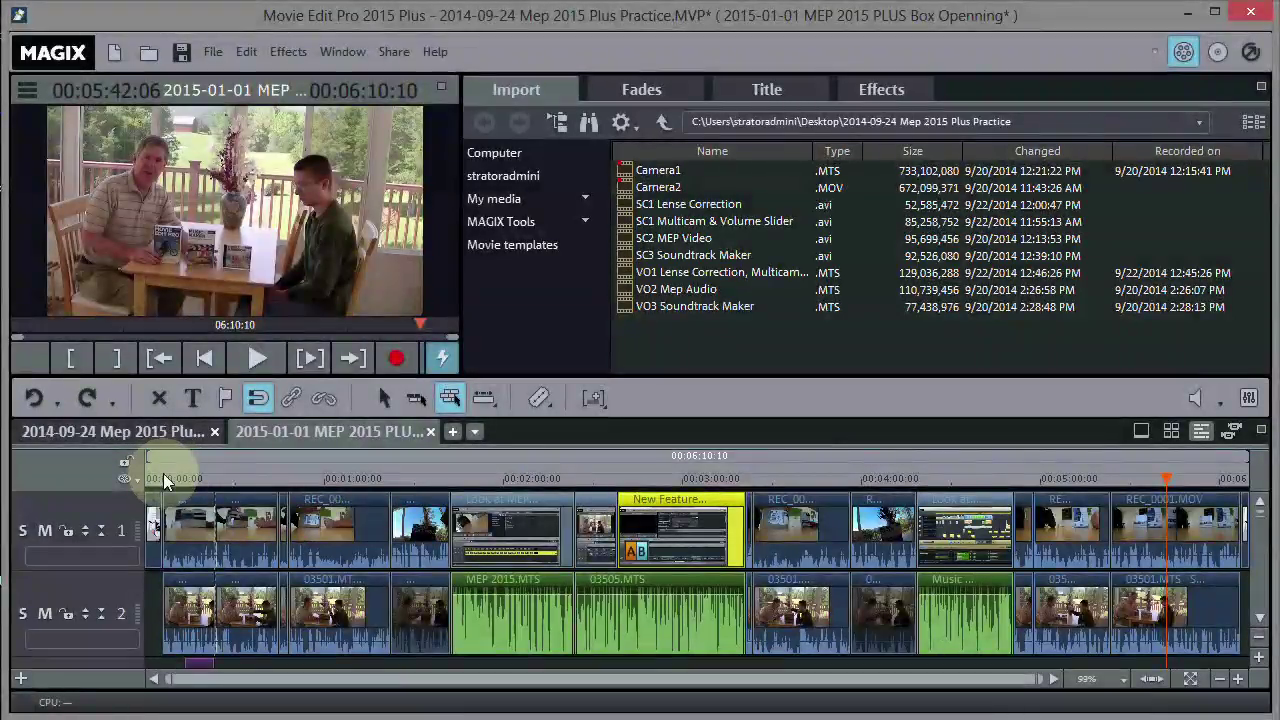
click(163, 474)
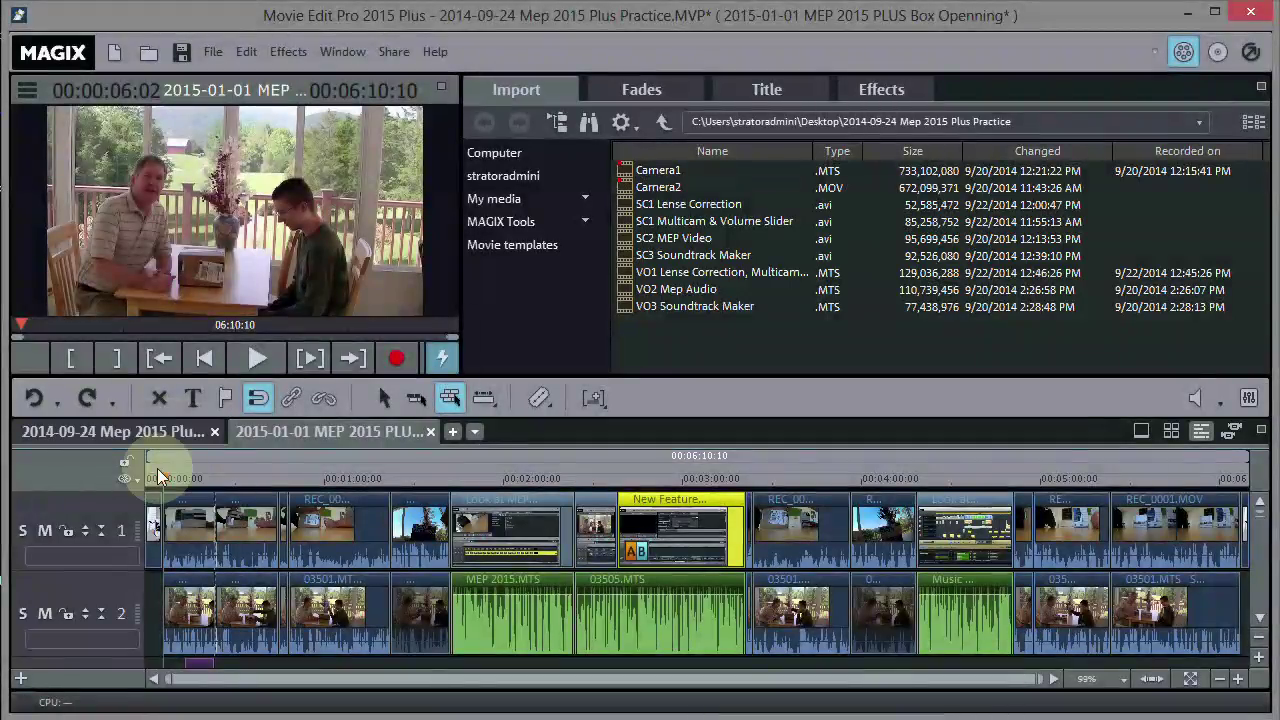
click(194, 478)
drag(194, 478, 212, 480)
drag(210, 482, 212, 485)
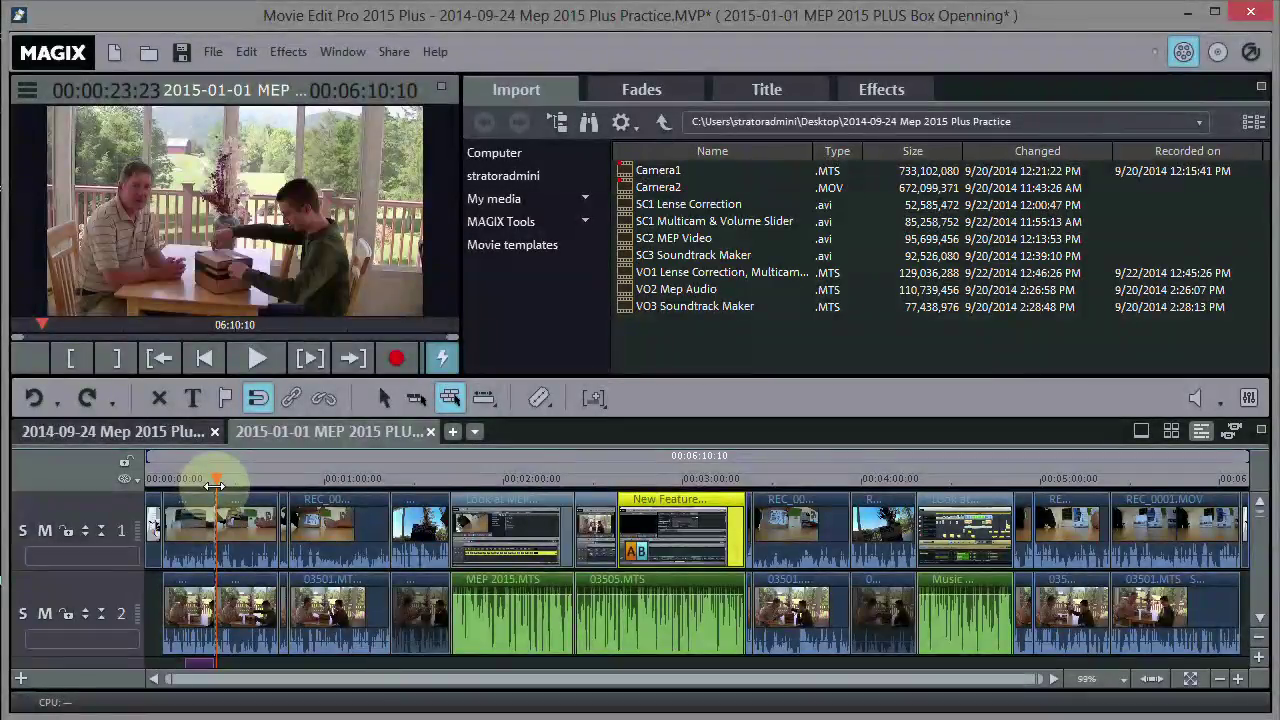
Step: Switch back to the 2014-09-24 Mep 2015 Plus Practice movie and save the project
click(113, 431)
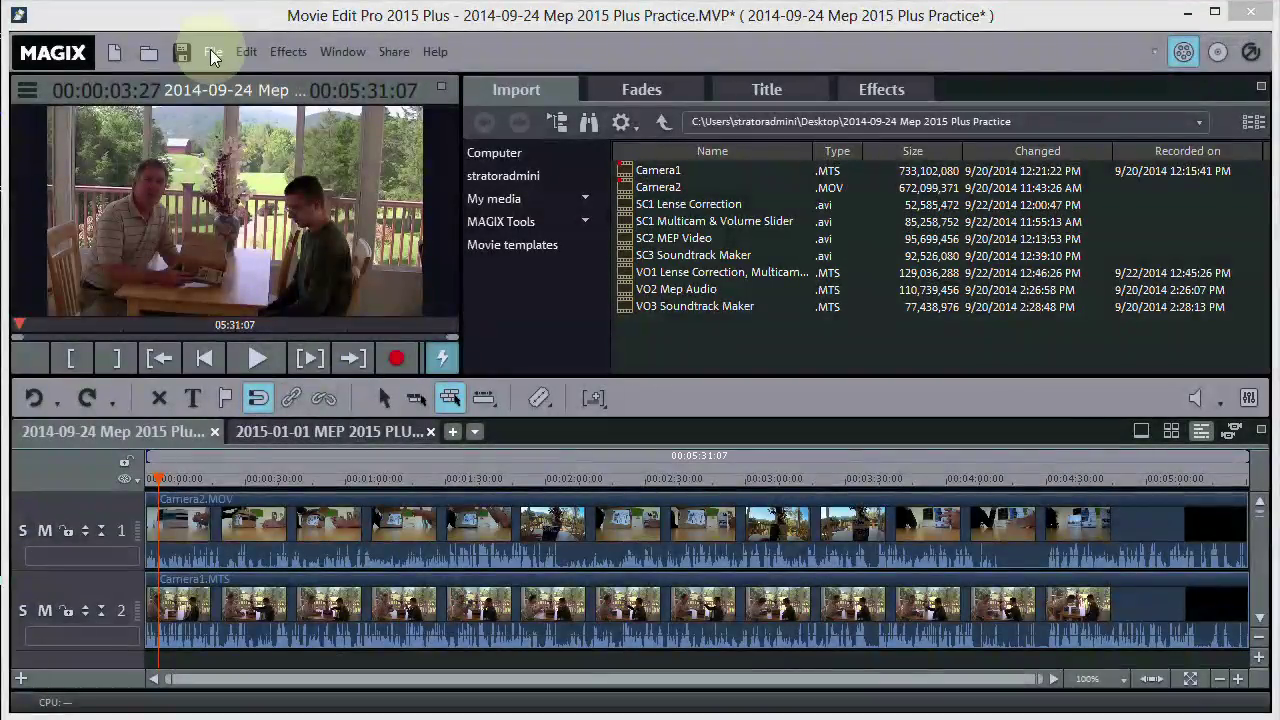
click(211, 52)
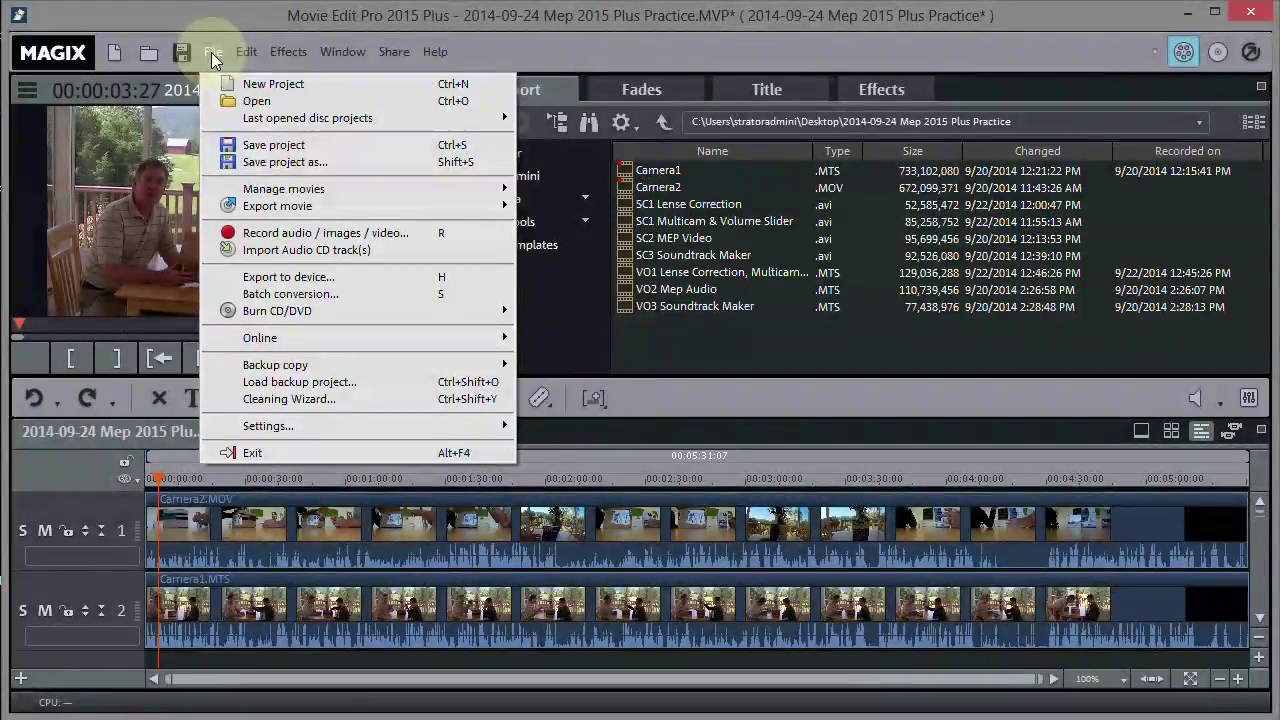
mouse_move(283, 313)
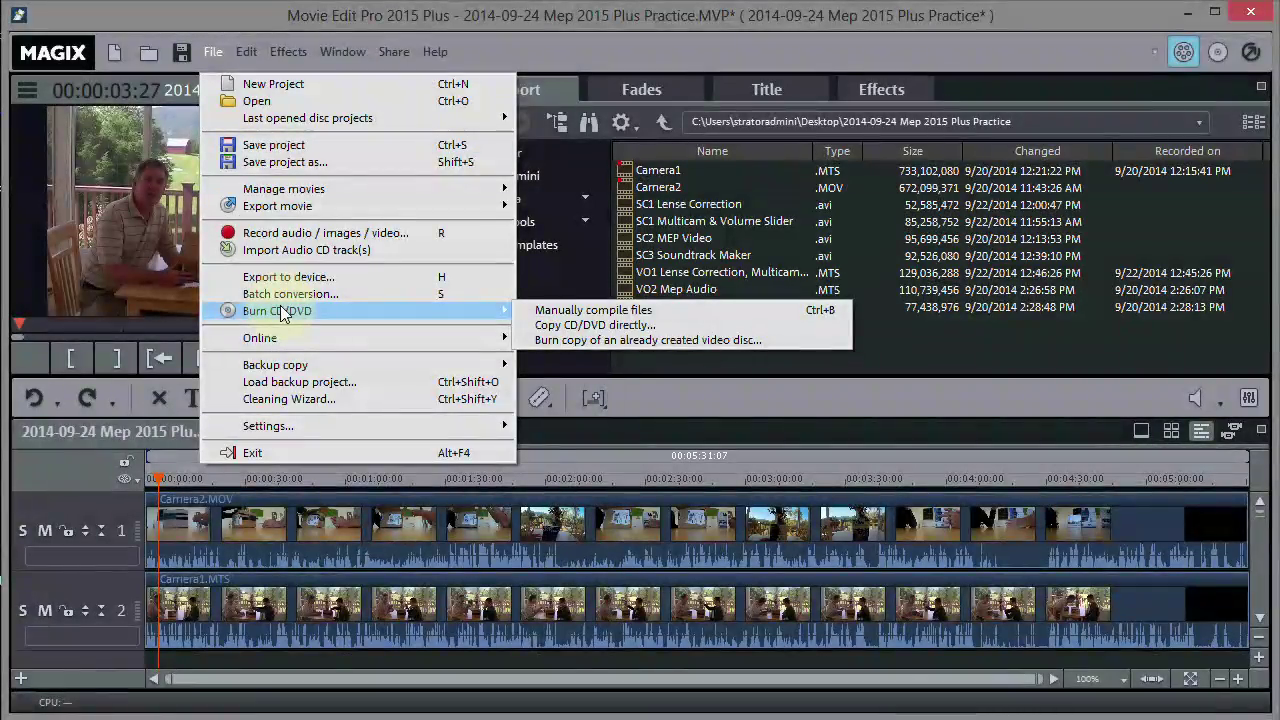
click(274, 146)
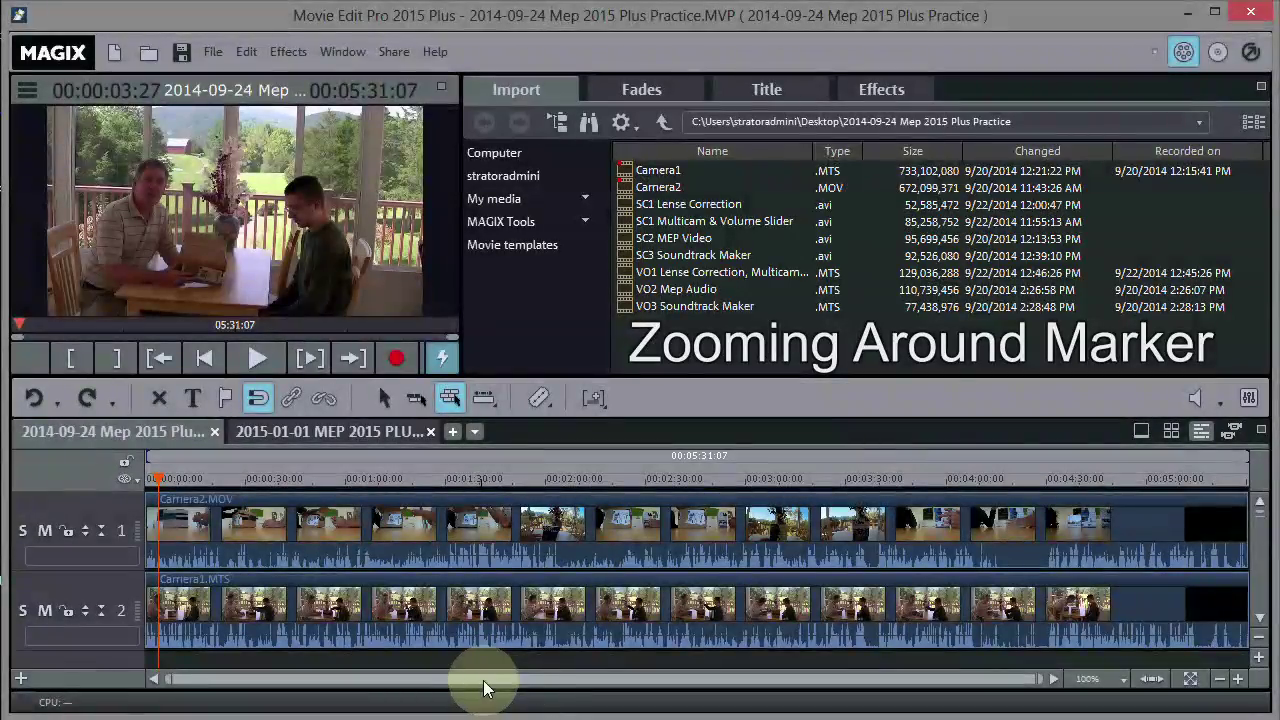
Step: Place the playback marker at 00:00:13:23 and zoom the timeline in to 3% and back out to 49% around it
click(167, 477)
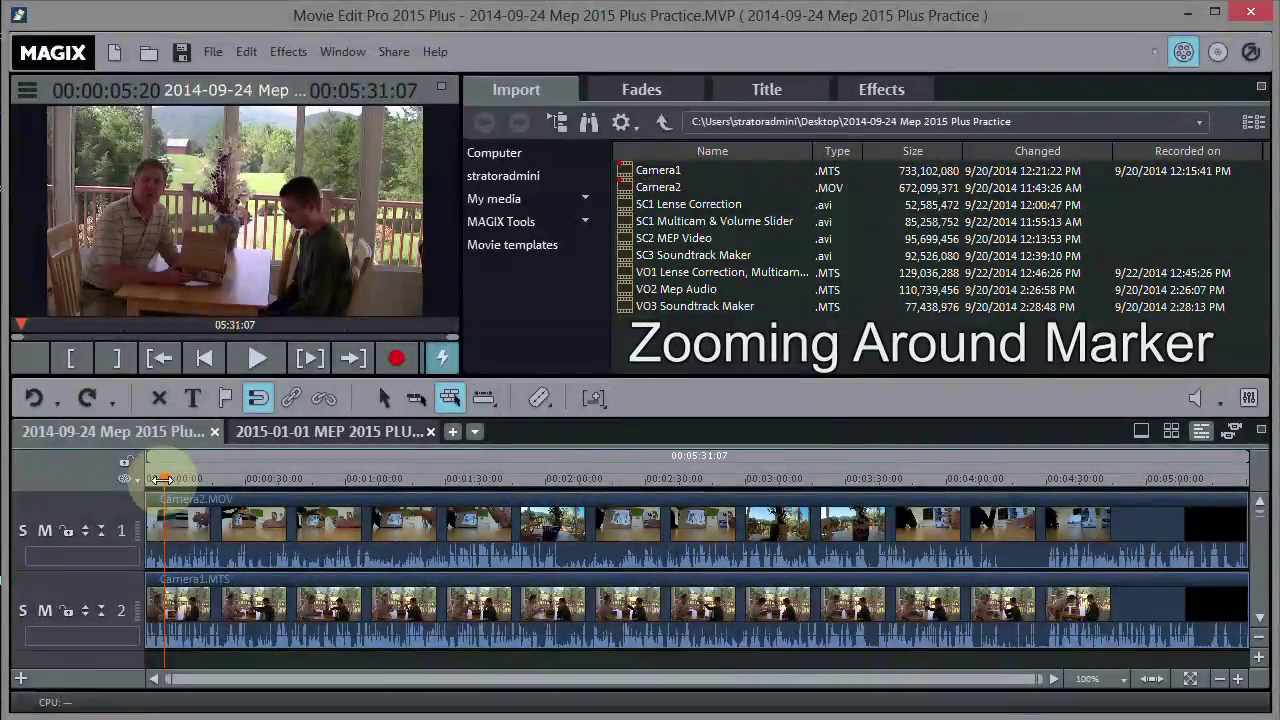
drag(163, 480, 191, 482)
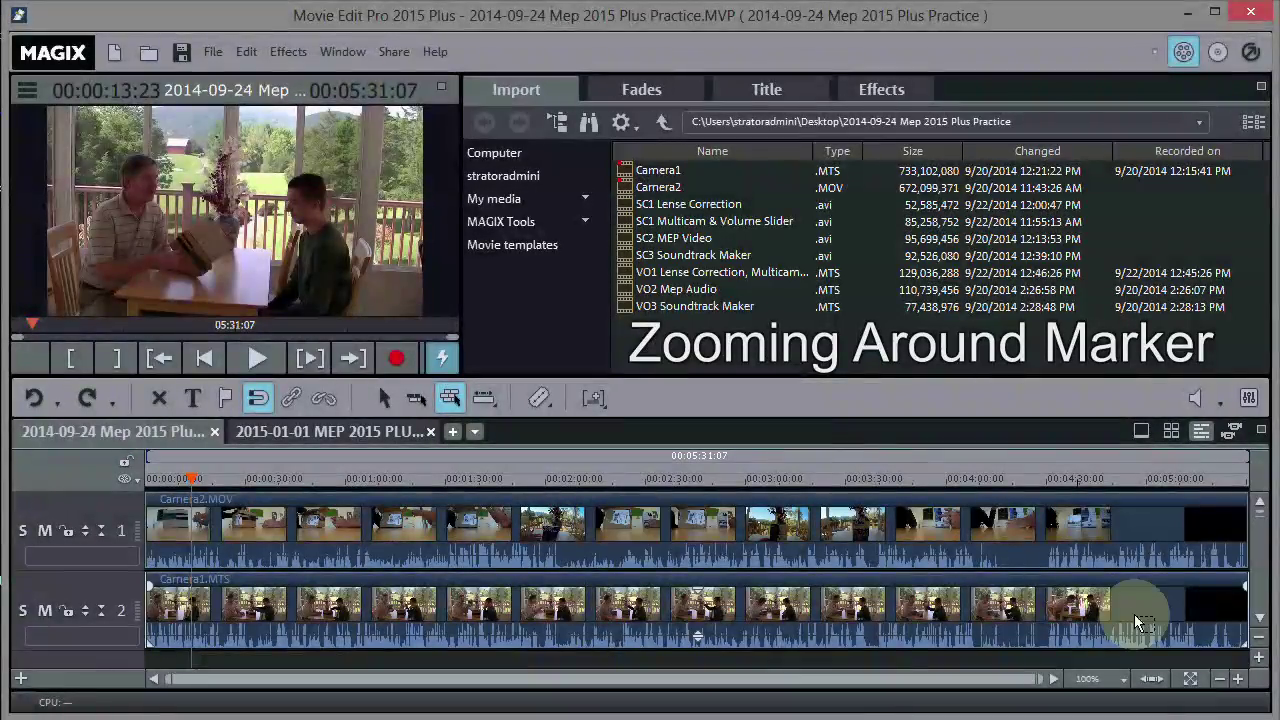
click(1238, 681)
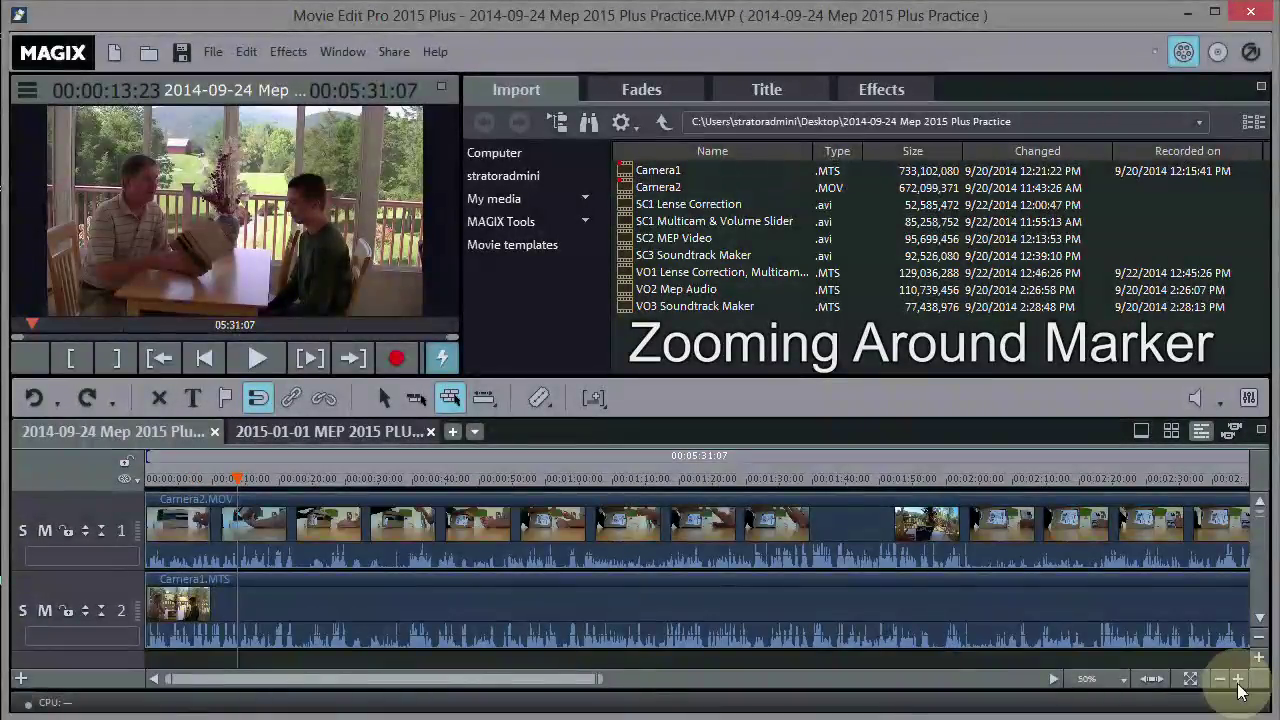
click(1238, 681)
click(1238, 681)
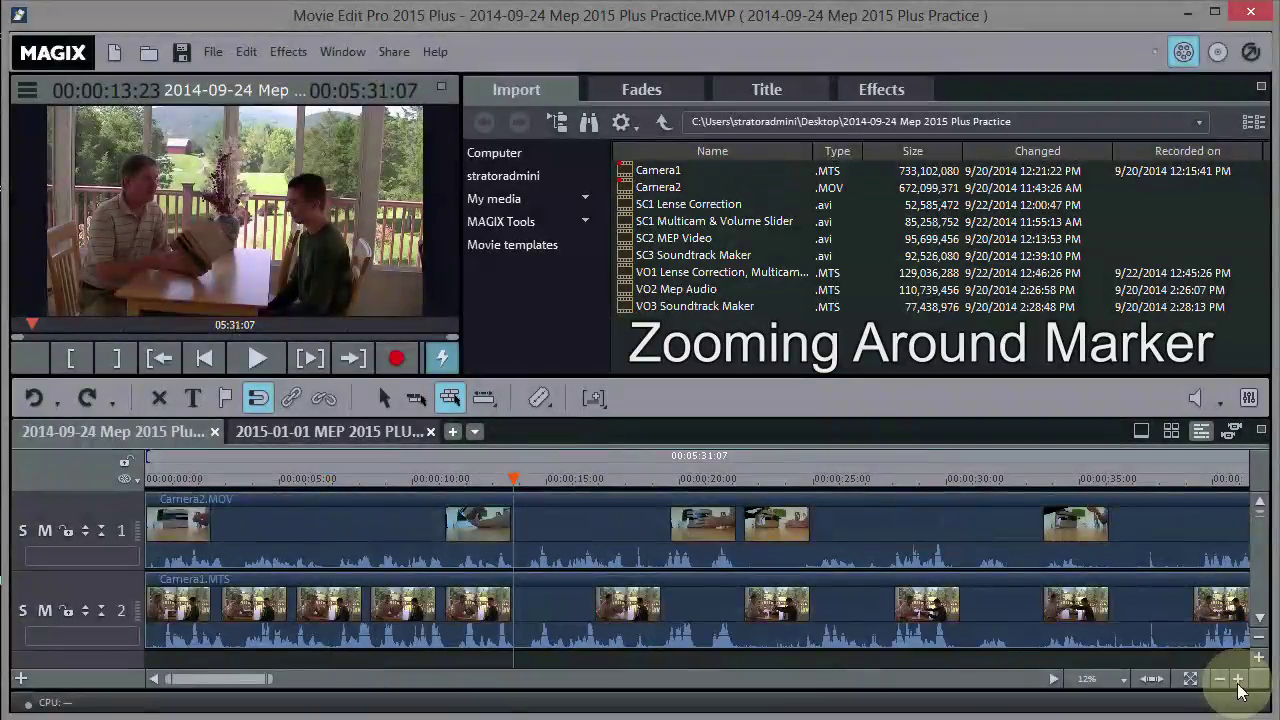
click(1238, 681)
click(1238, 681)
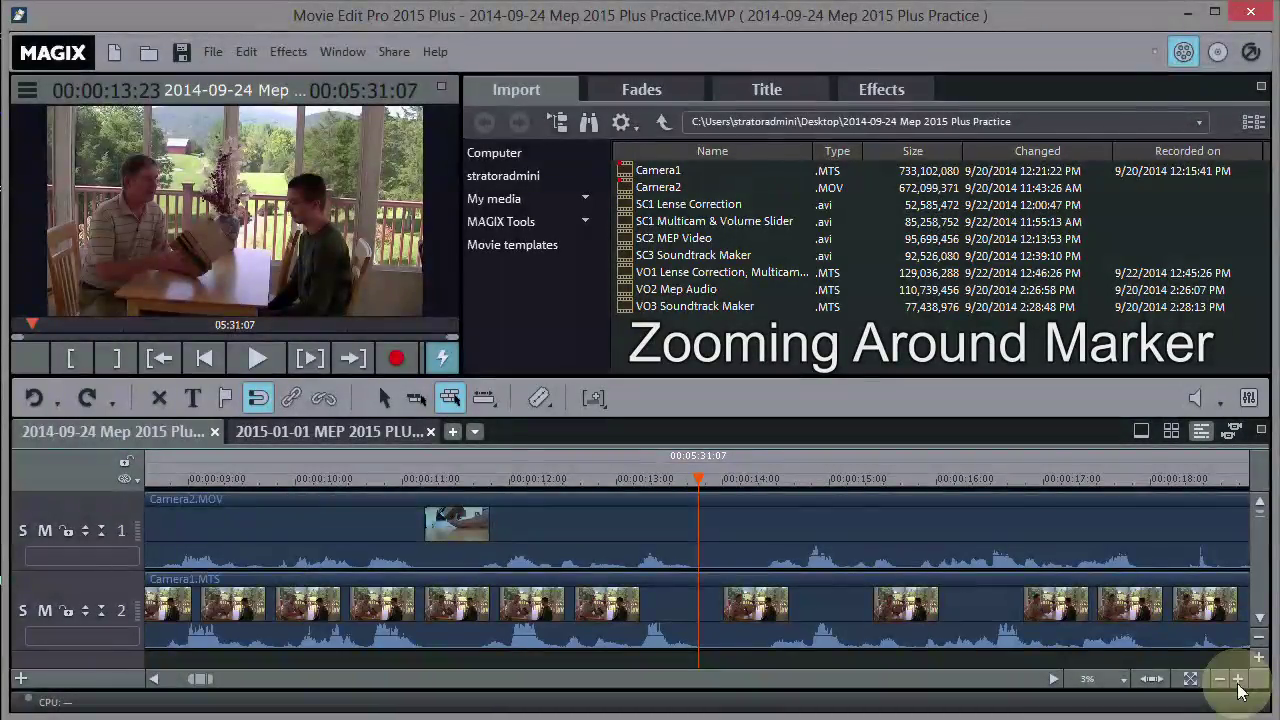
click(1220, 680)
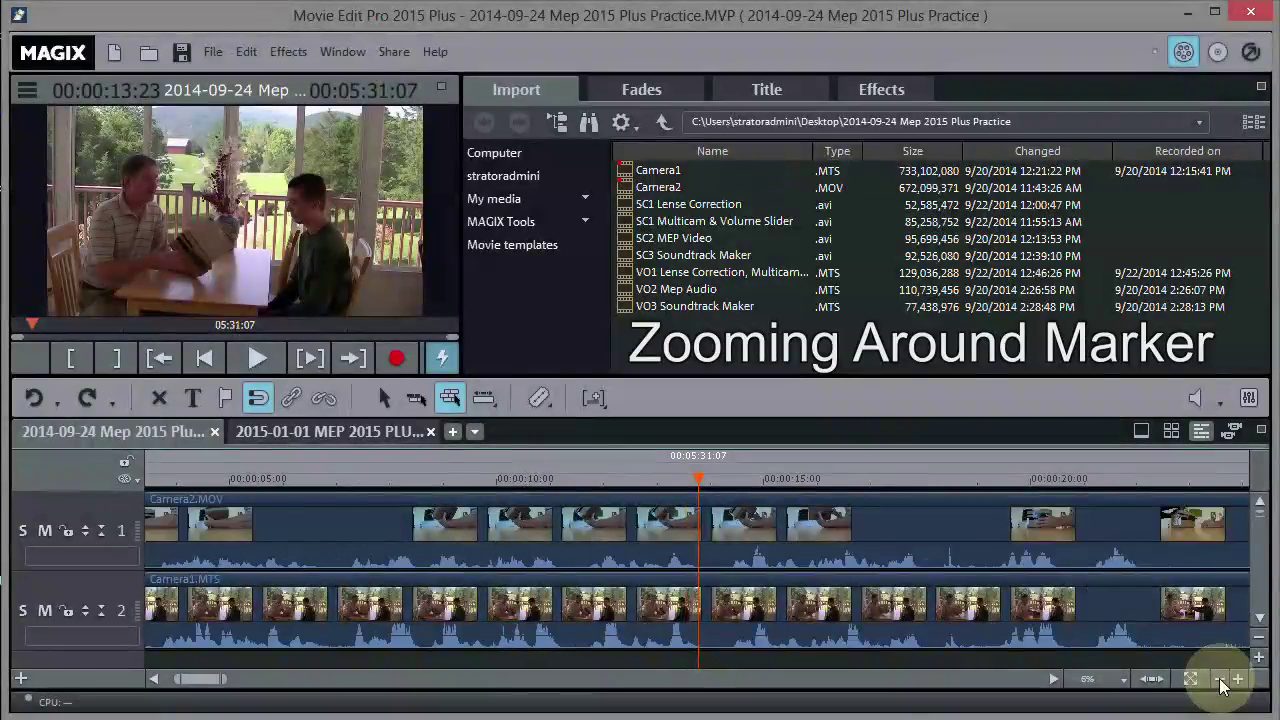
click(1220, 680)
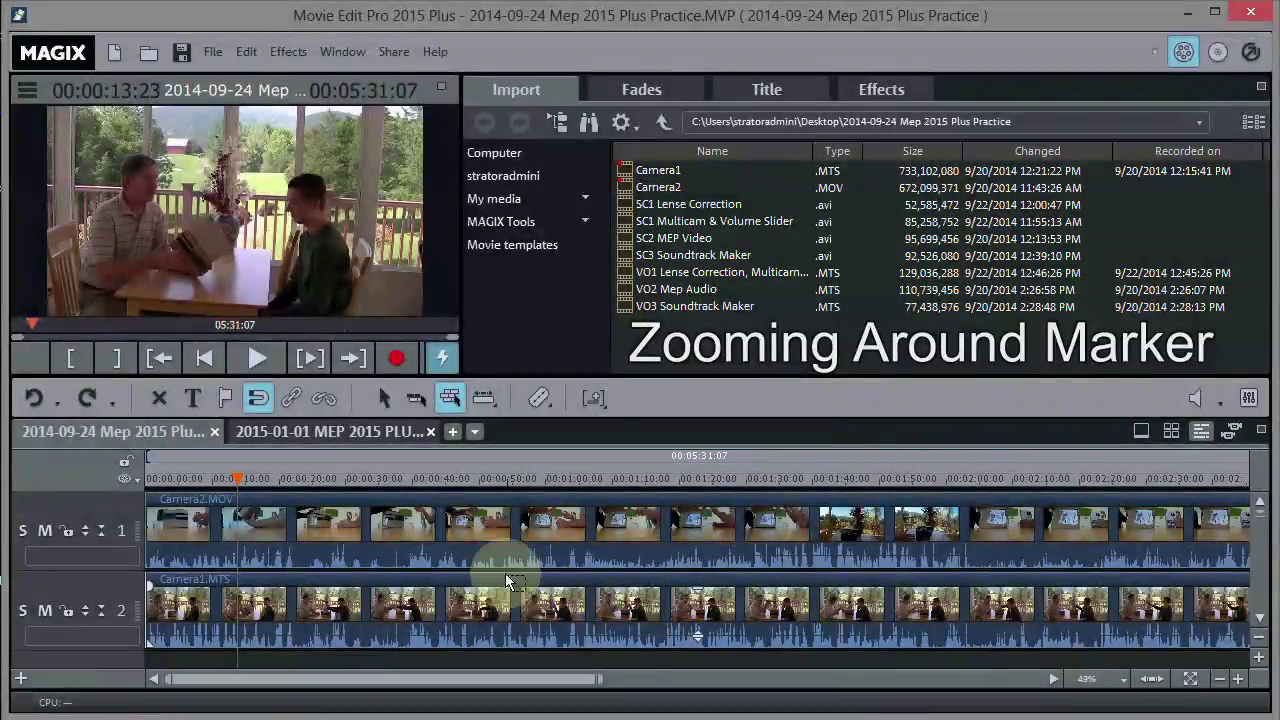
Step: Play the footage from the marker, set the marker to 00:00:18:04 as the first cut point, and preview from there
click(256, 358)
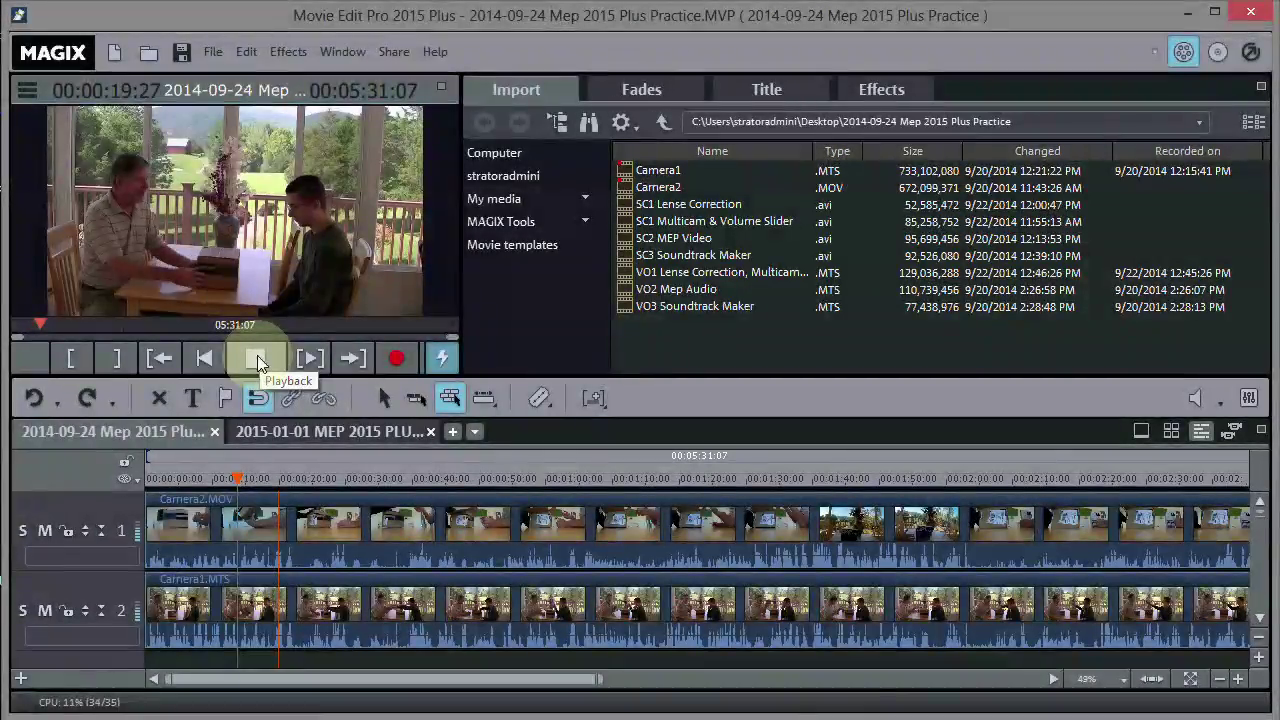
click(257, 358)
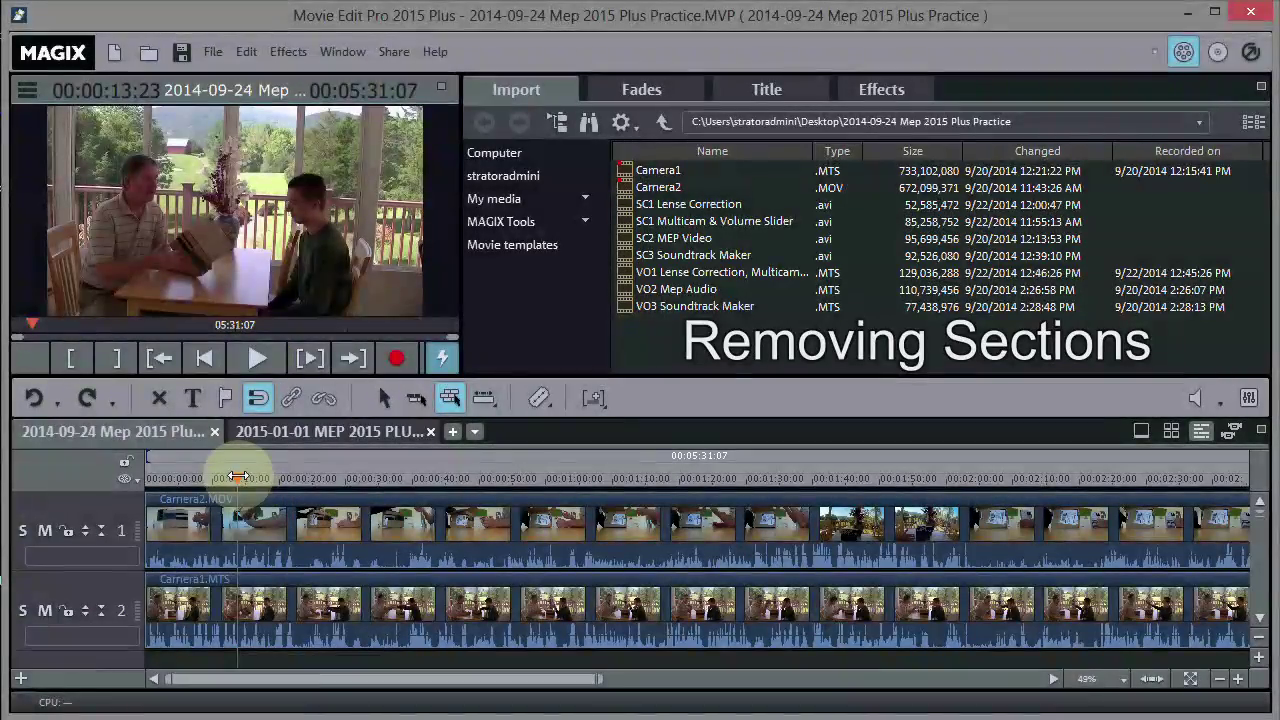
drag(238, 476, 264, 481)
key(space)
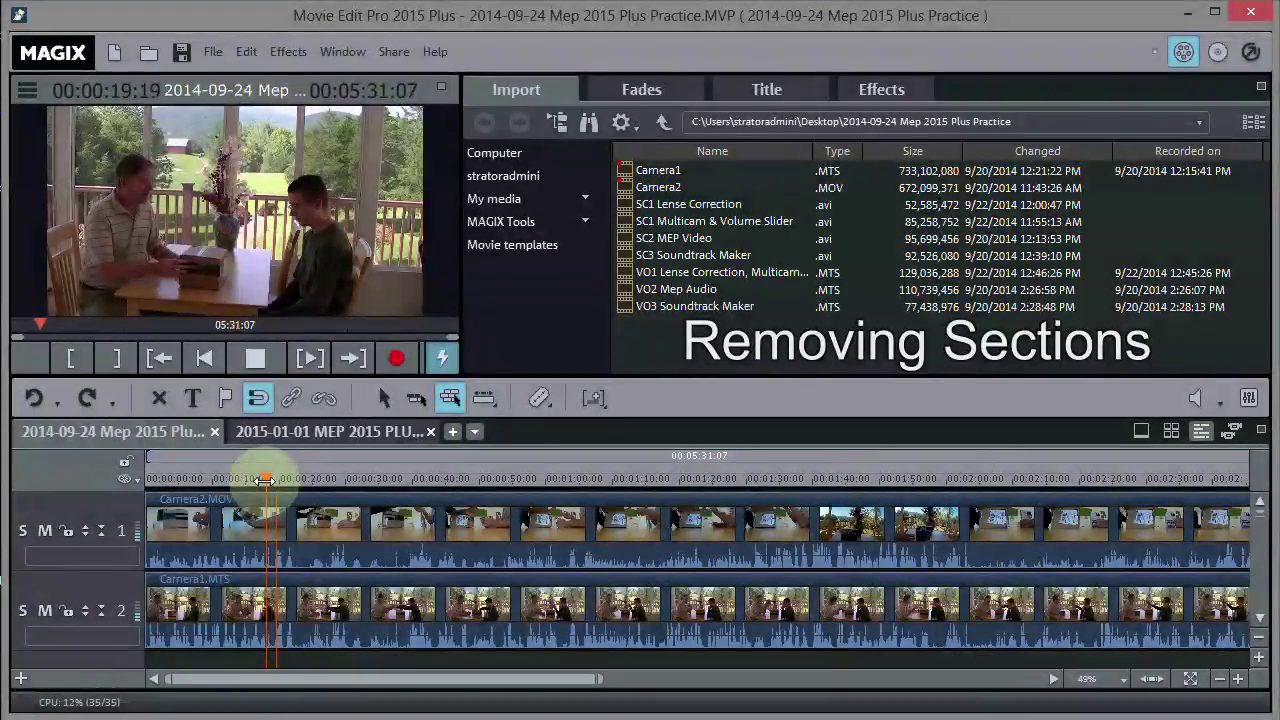
key(space)
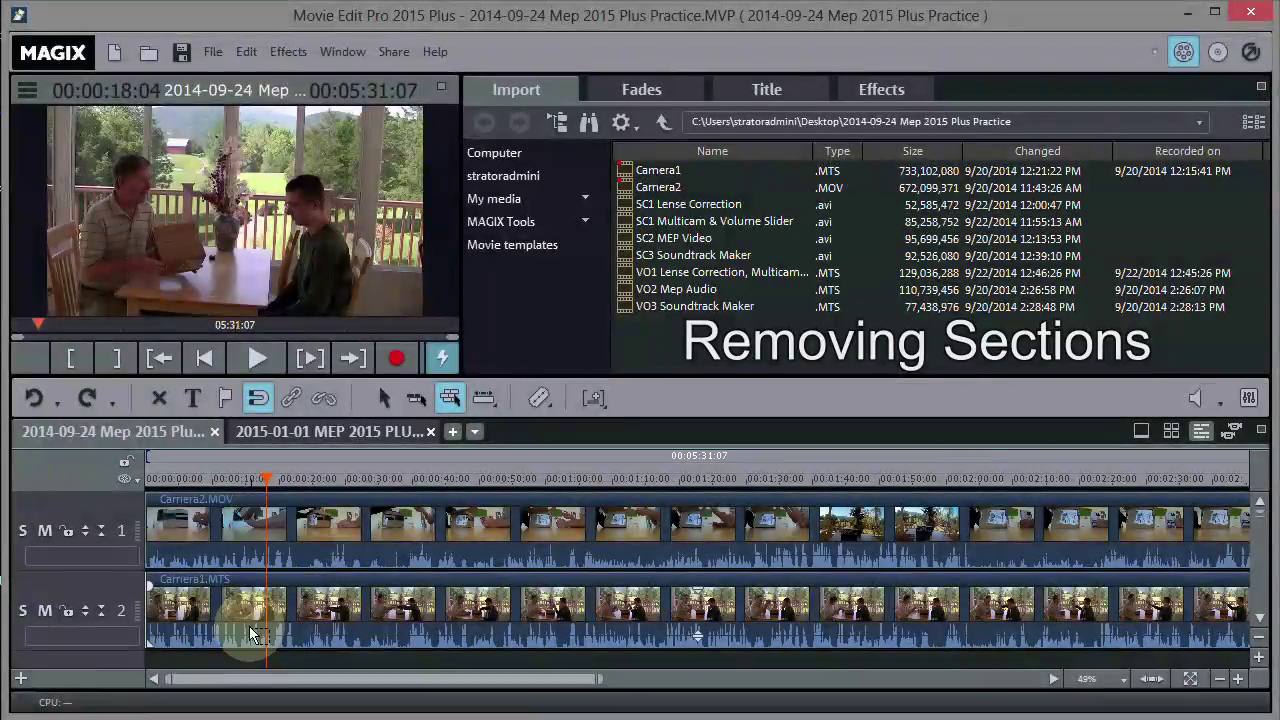
Step: Split the Camera2.MOV and Camera1.MTS clips at 00:00:18:04 and select the first piece on each track to check the cut
click(541, 400)
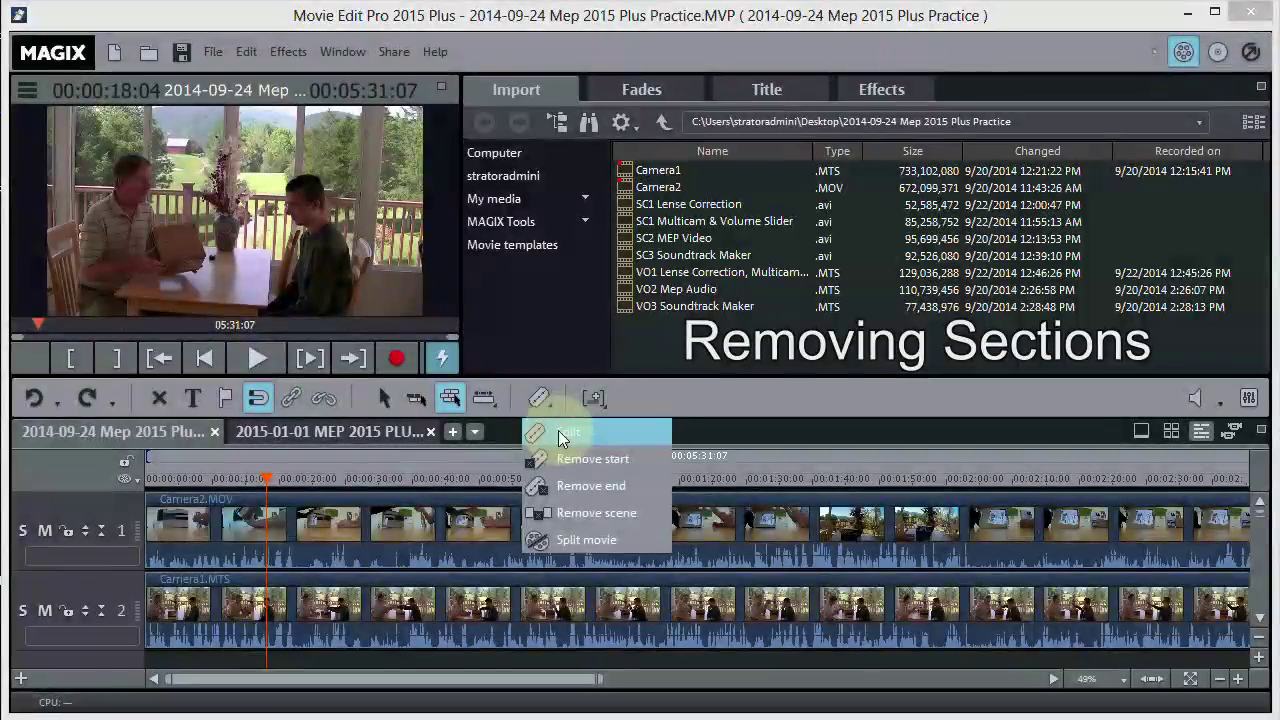
click(560, 433)
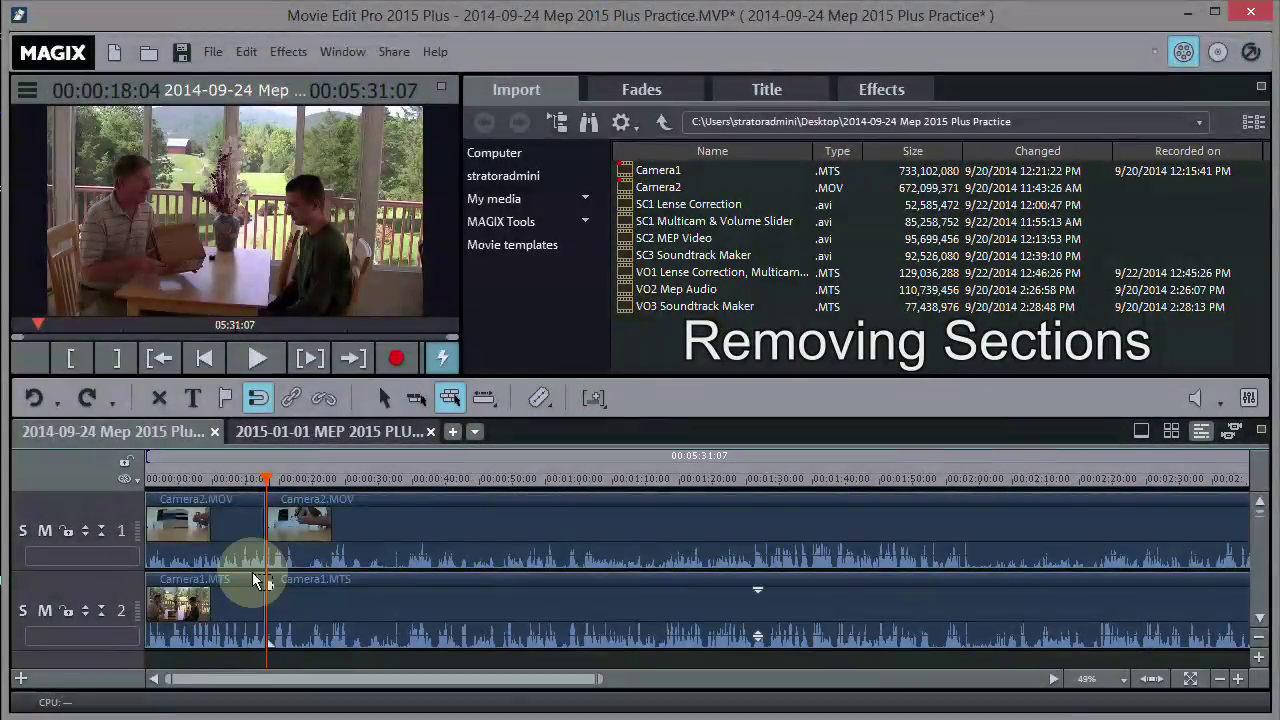
click(235, 509)
click(220, 606)
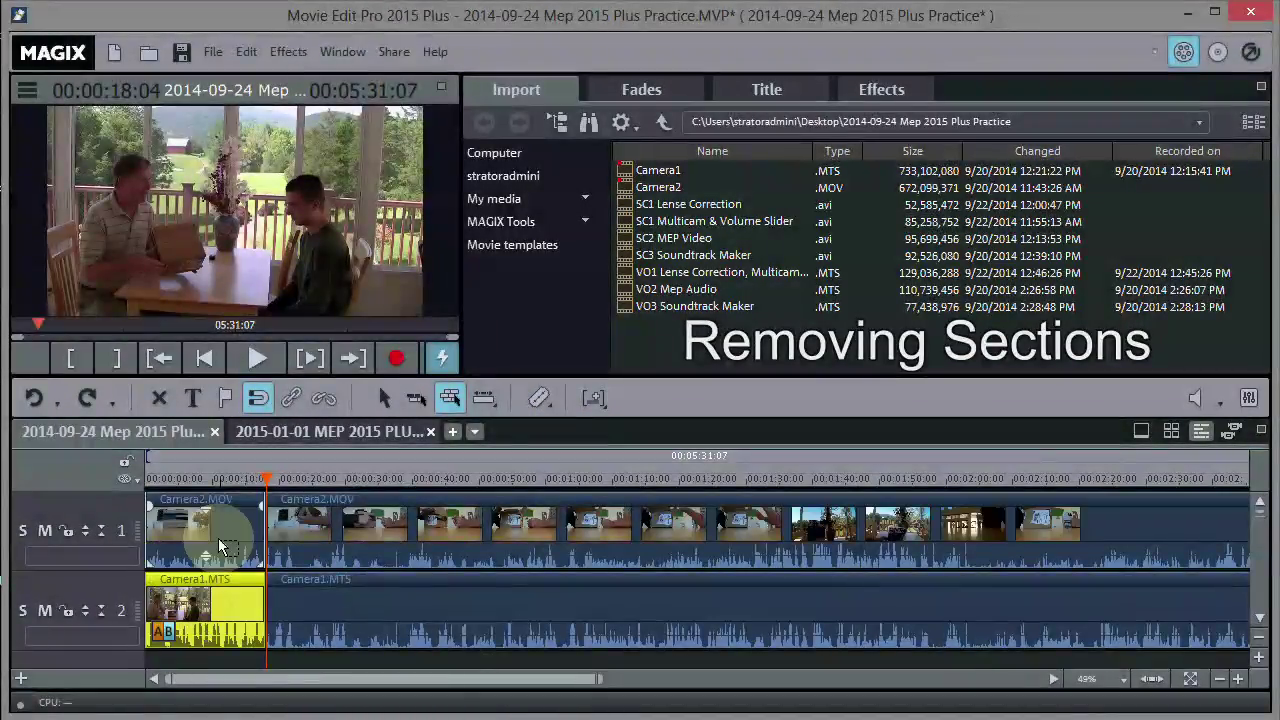
click(218, 538)
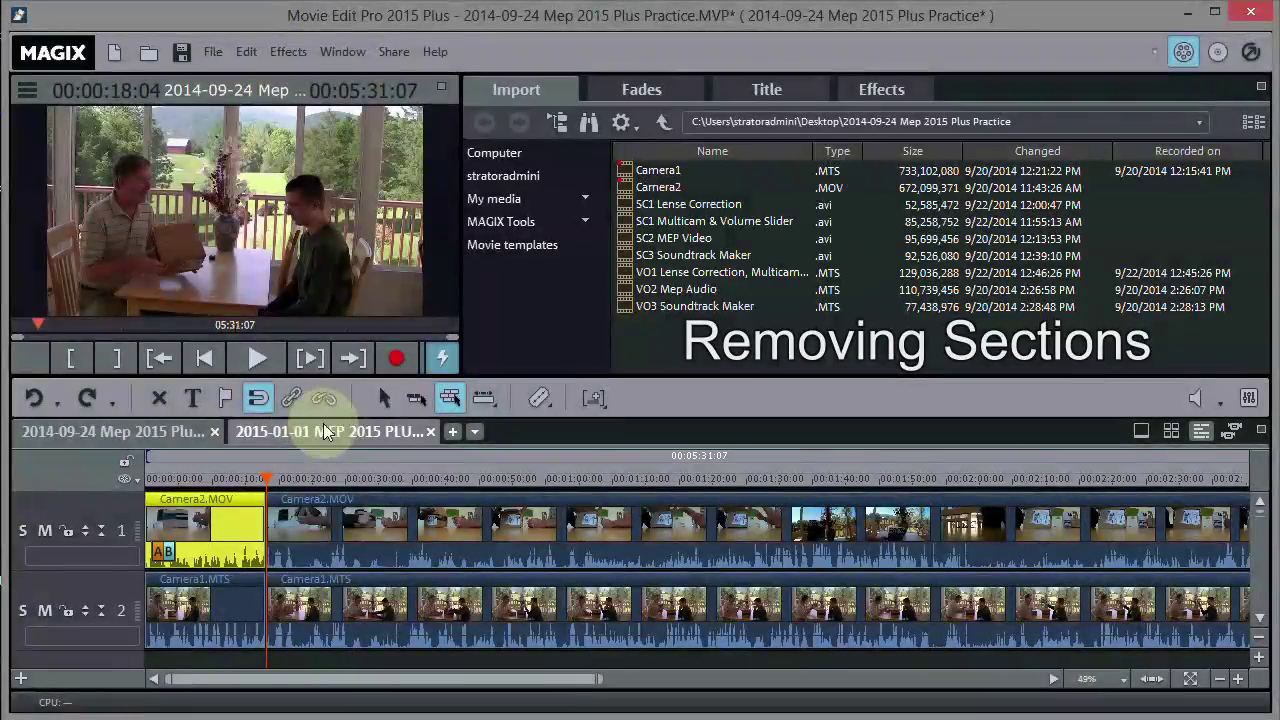
Step: Try shifting the clips after the cut so they overlap the first pieces, and move them back to 00:00:18:04
drag(316, 525, 340, 515)
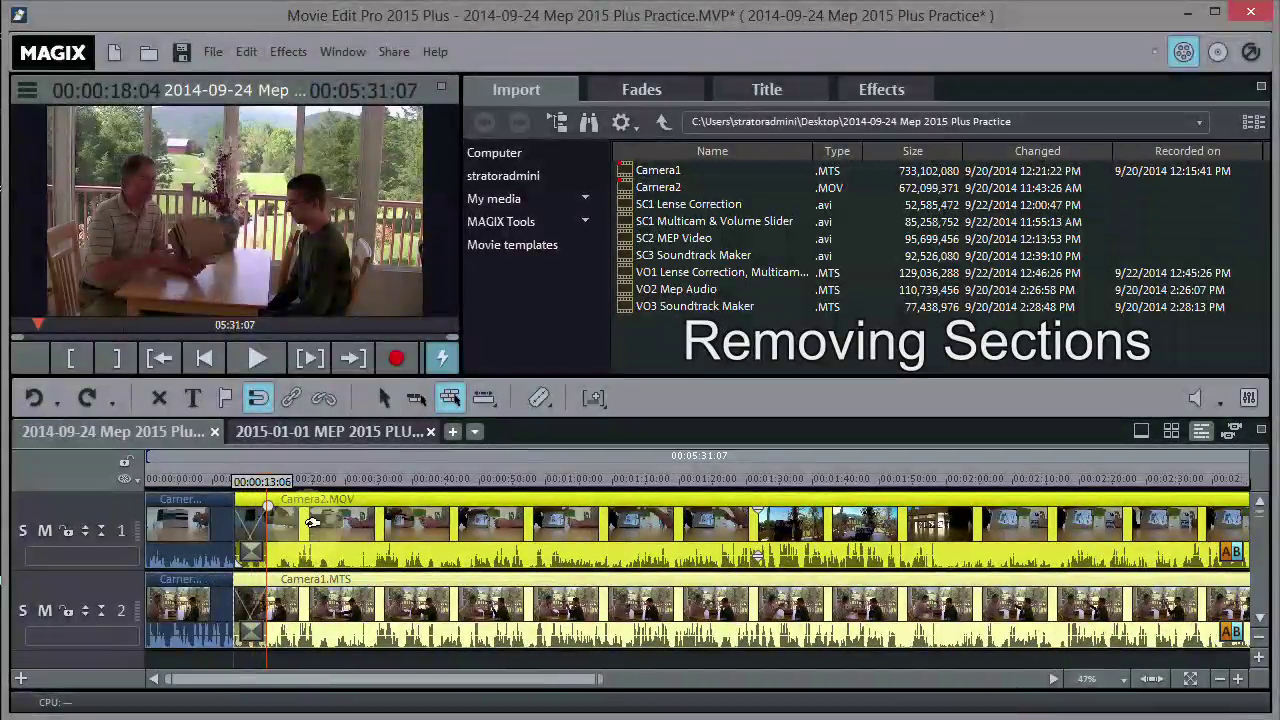
drag(393, 527, 300, 509)
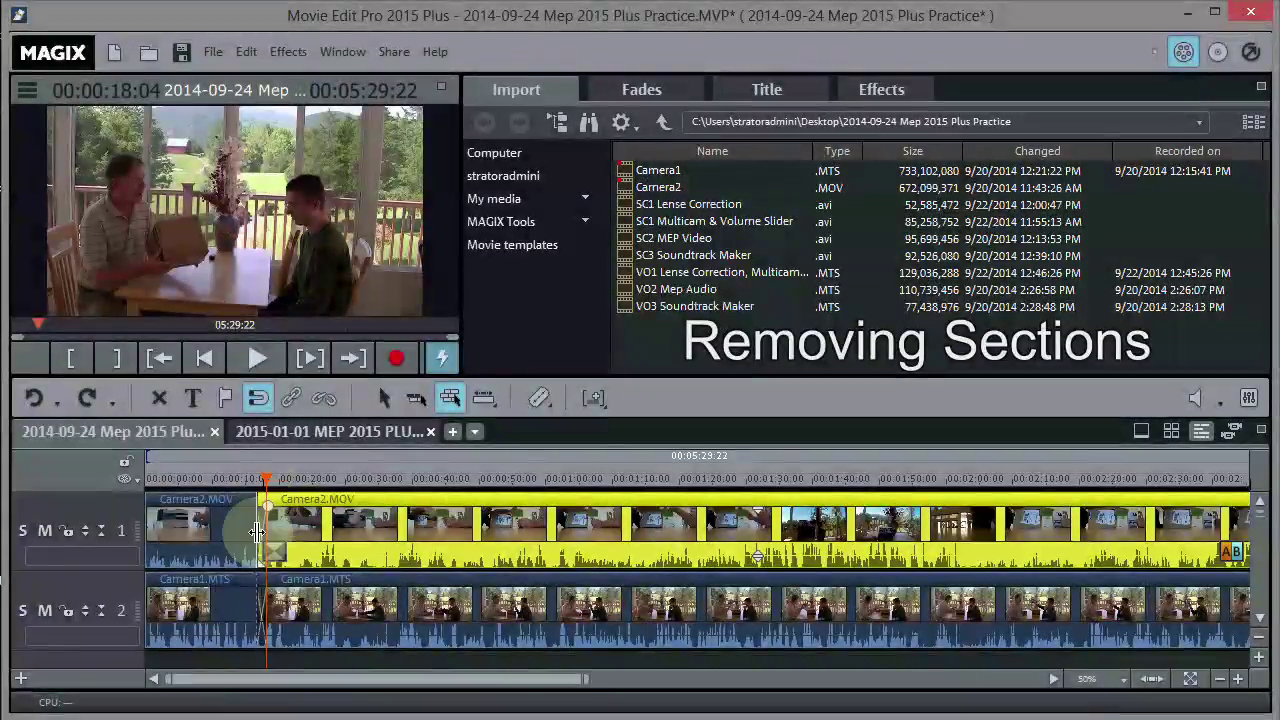
drag(272, 522, 306, 498)
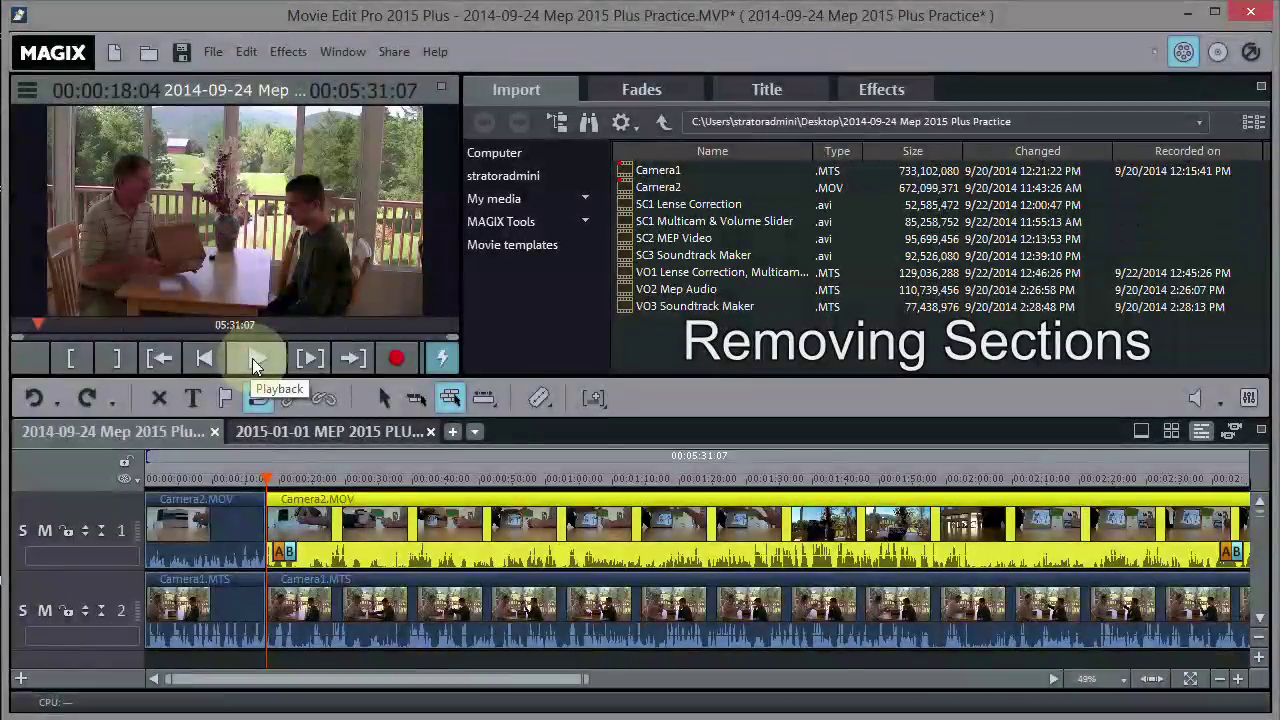
Step: Preview the footage after the first cut, enlarge the timeline, and set the marker to 00:00:24:19 as the second cut point
click(252, 358)
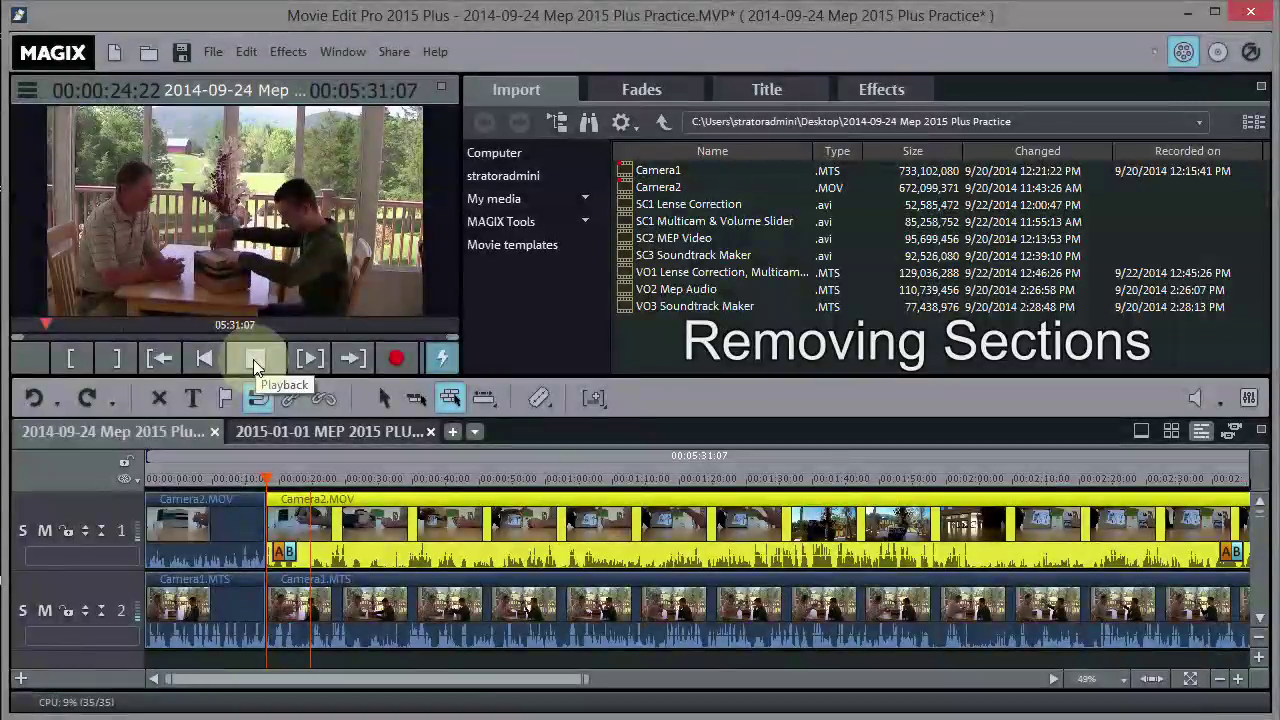
click(255, 366)
scroll(678, 577, up, 3)
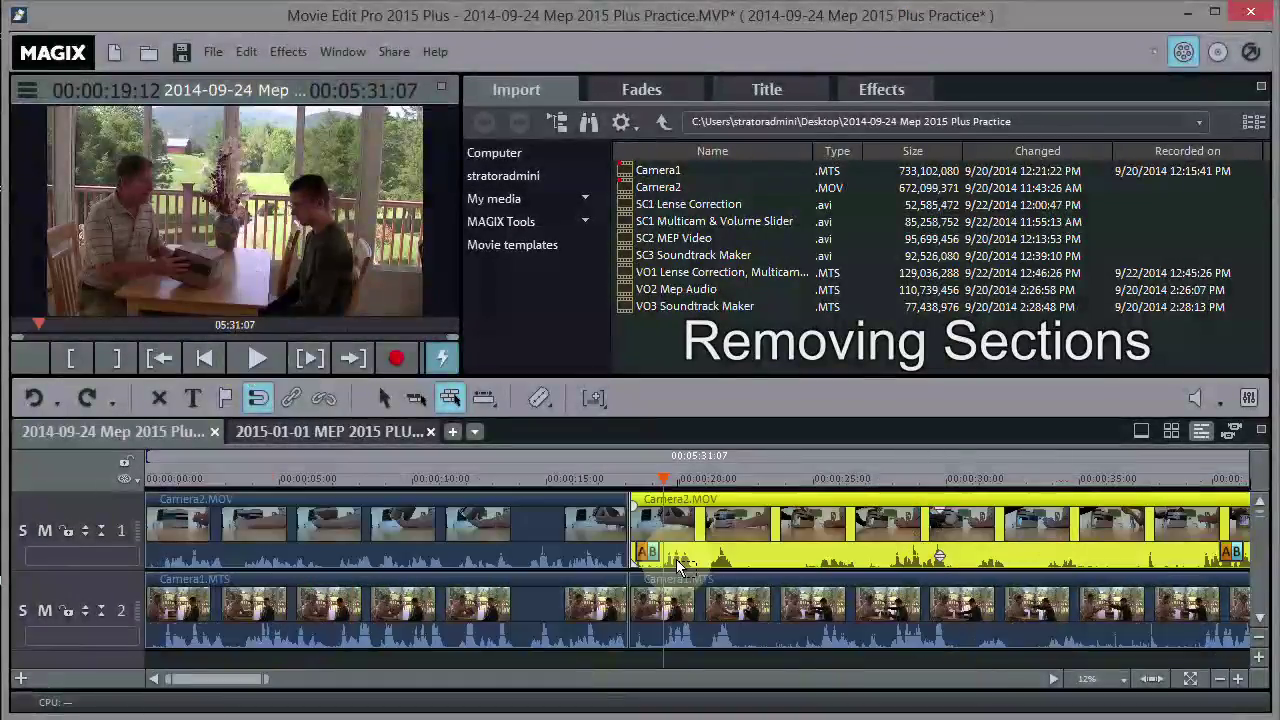
click(658, 470)
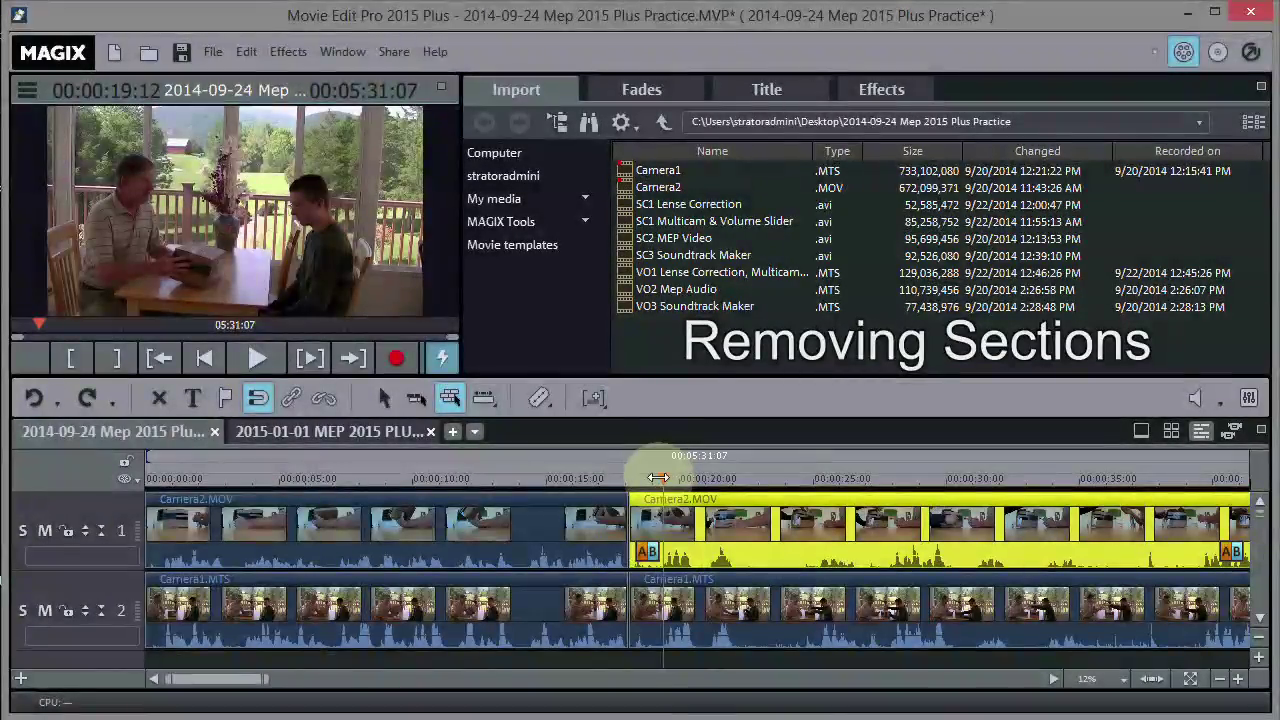
drag(660, 479, 800, 490)
key(space)
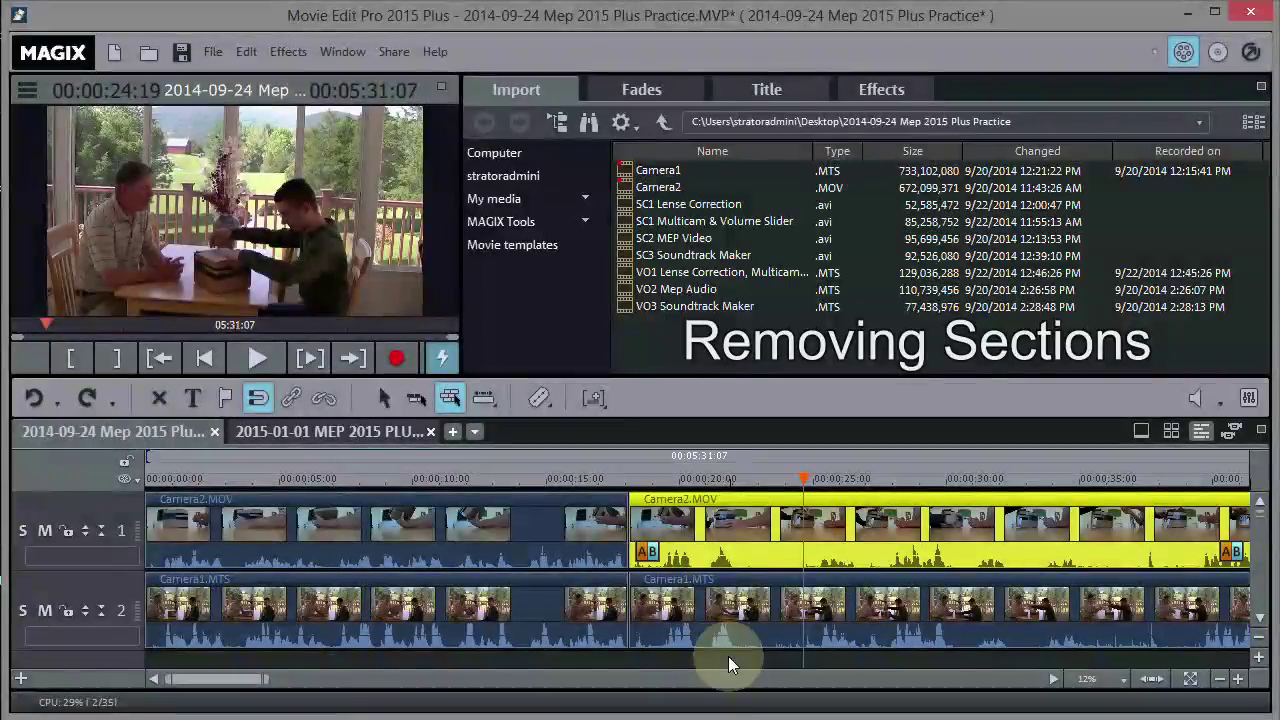
Step: Deselect the Camera2.MOV clip and split the clips on both tracks at 00:00:24:19
click(729, 653)
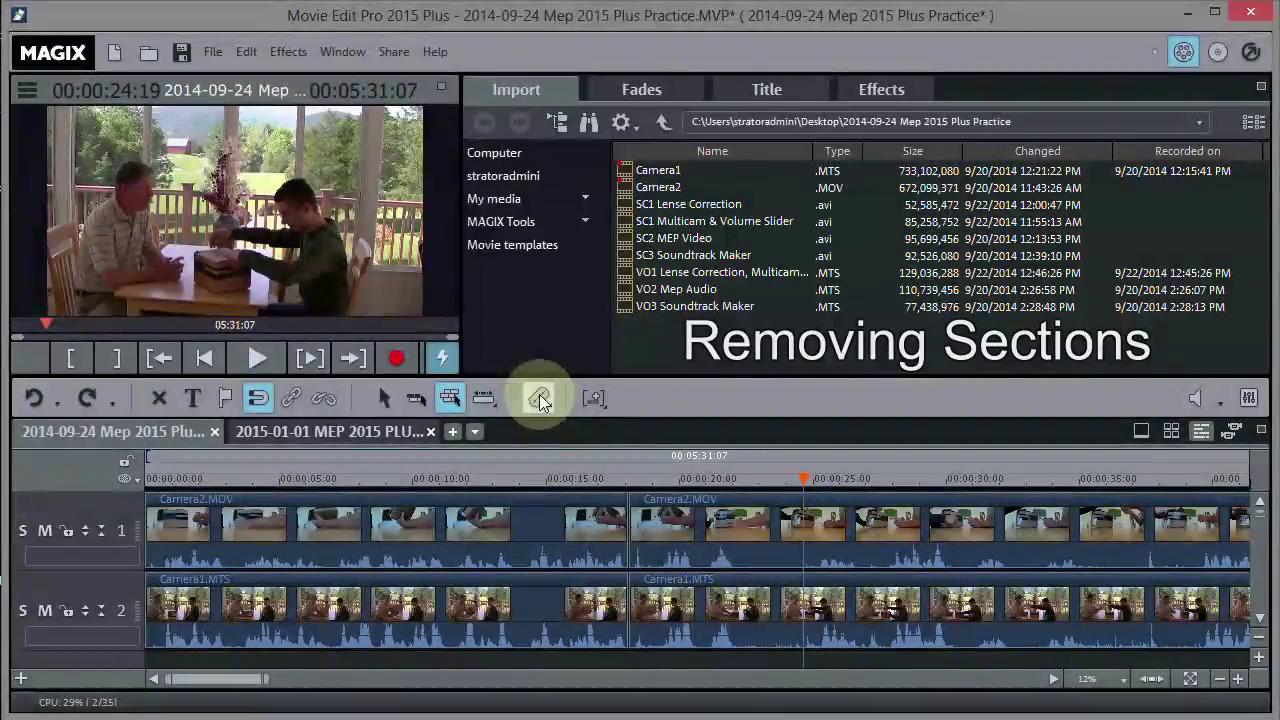
click(540, 400)
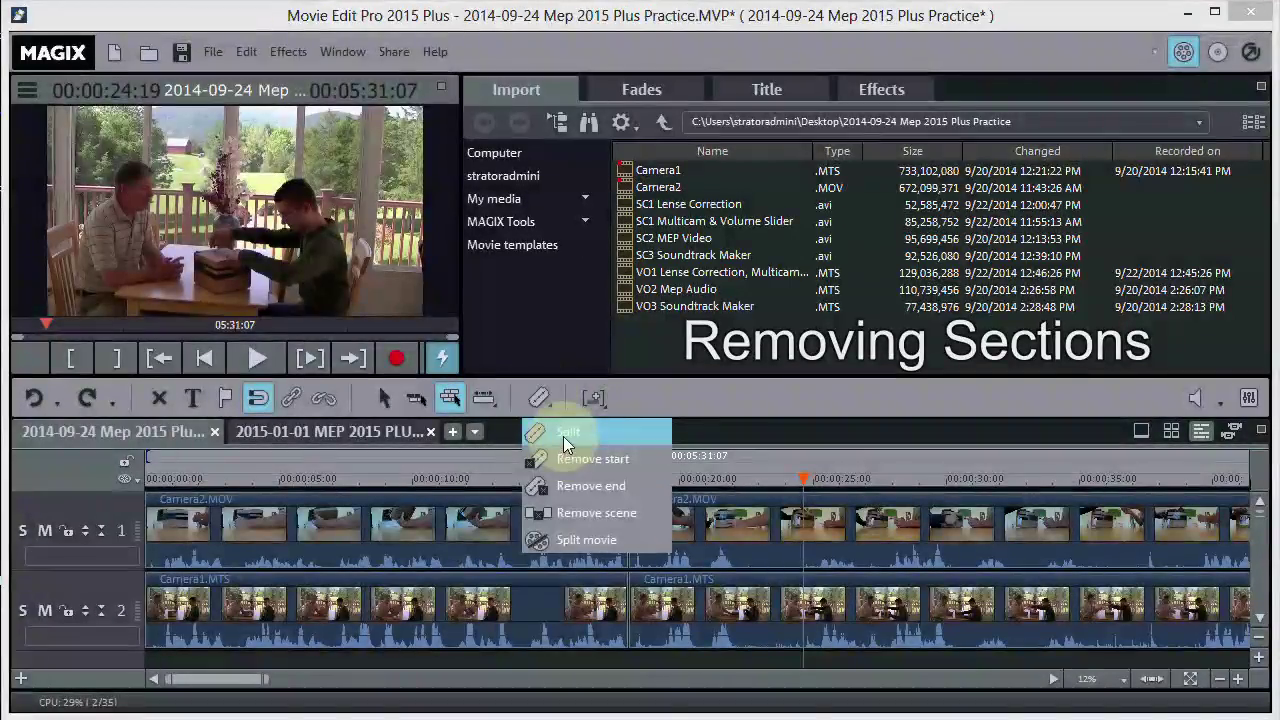
click(563, 436)
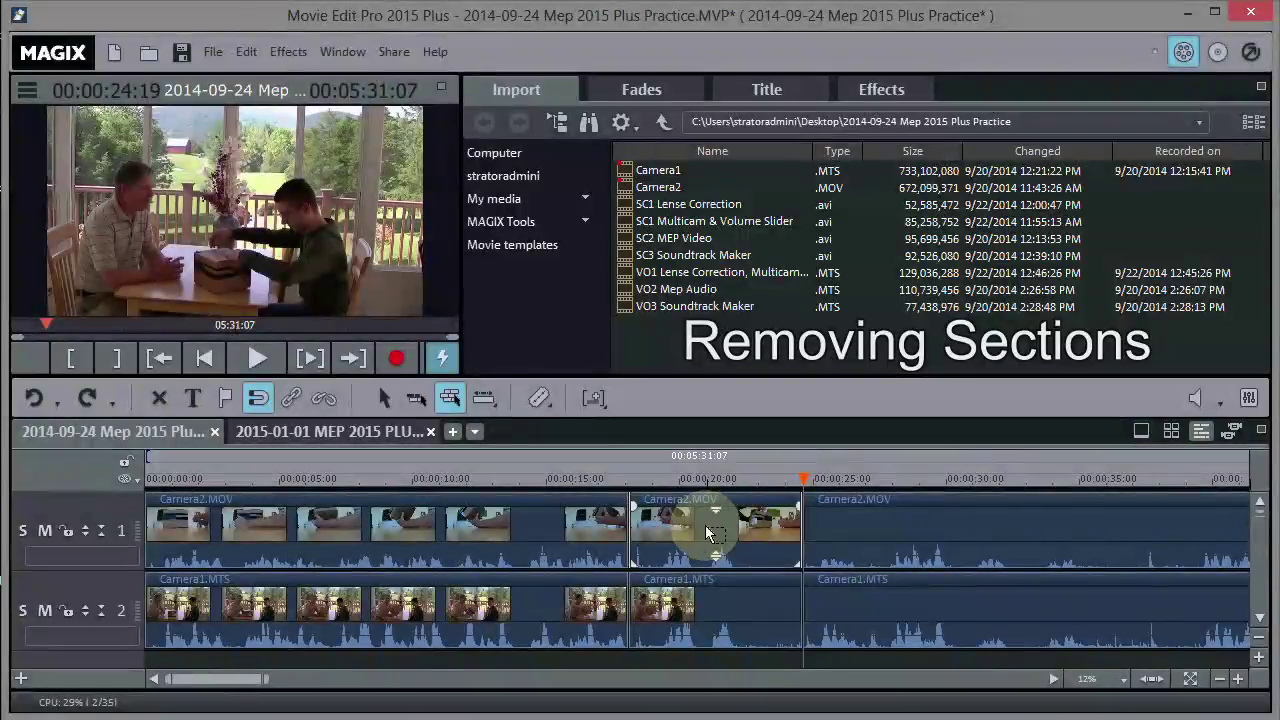
Step: Delete the Camera2.MOV and Camera1.MTS pieces between 00:00:18:04 and 00:00:24:19 from tracks 1 and 2
click(714, 533)
click(714, 533)
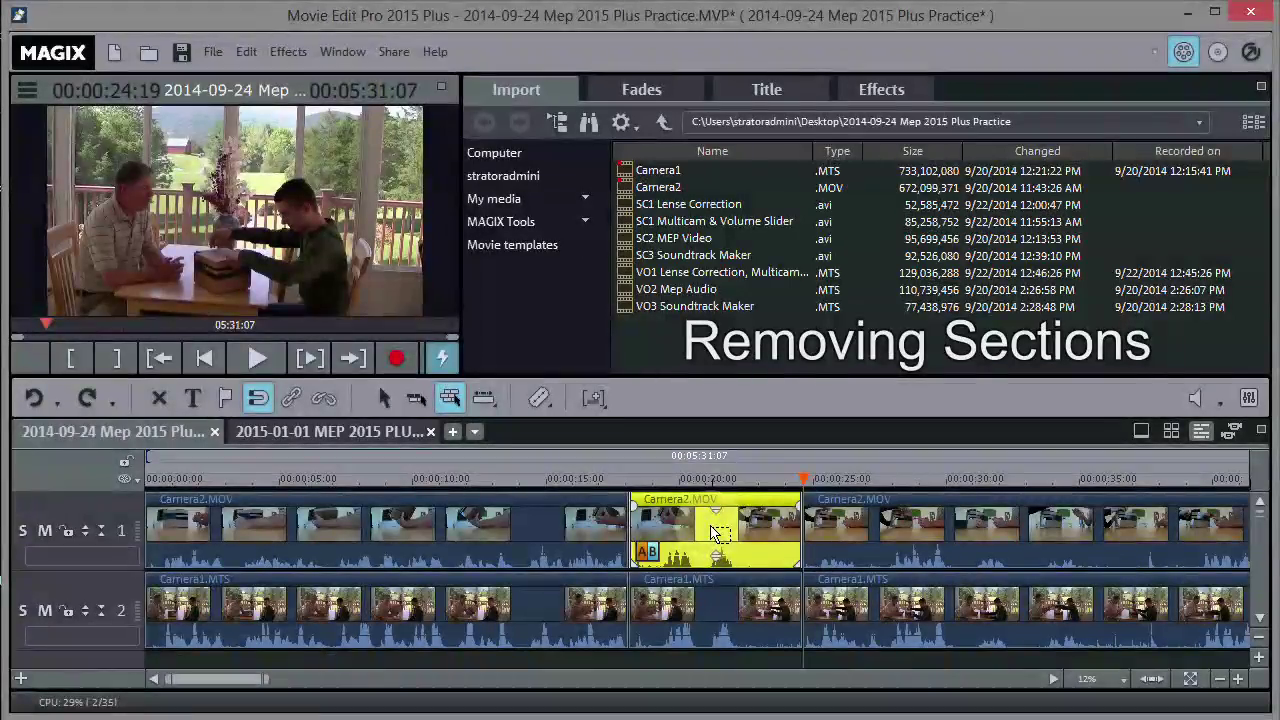
key(Delete)
click(716, 612)
click(718, 617)
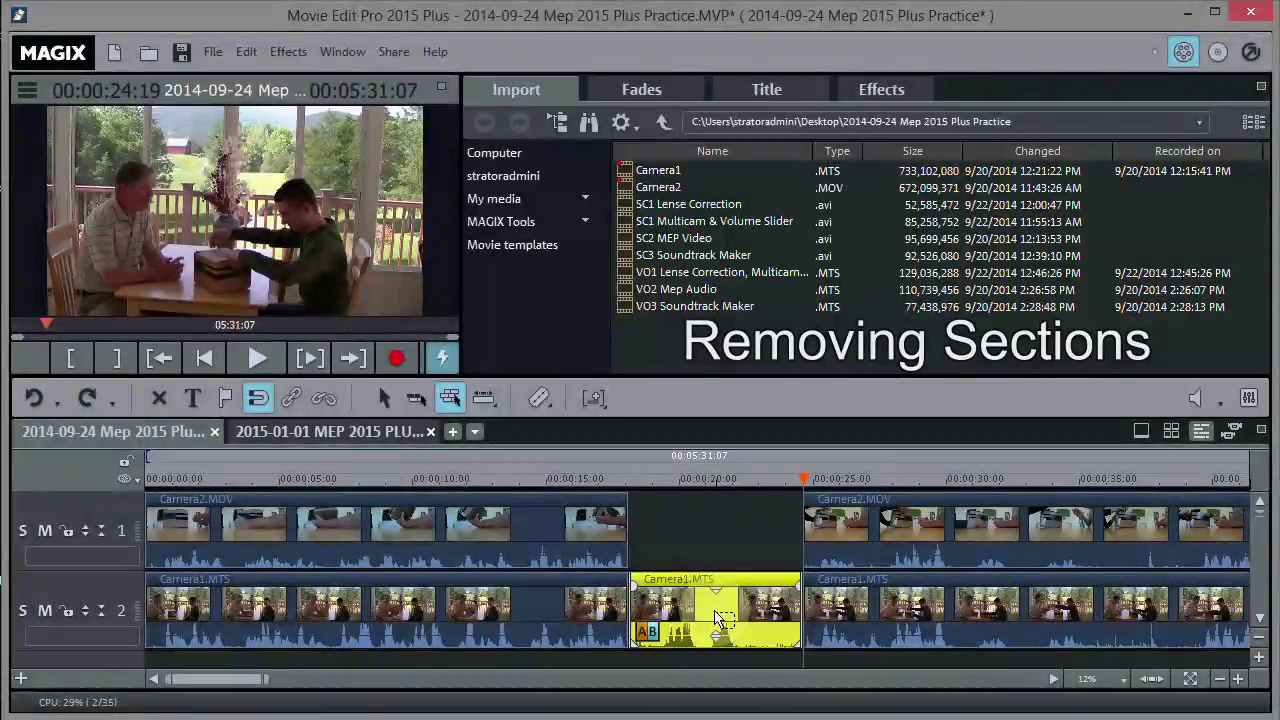
key(Delete)
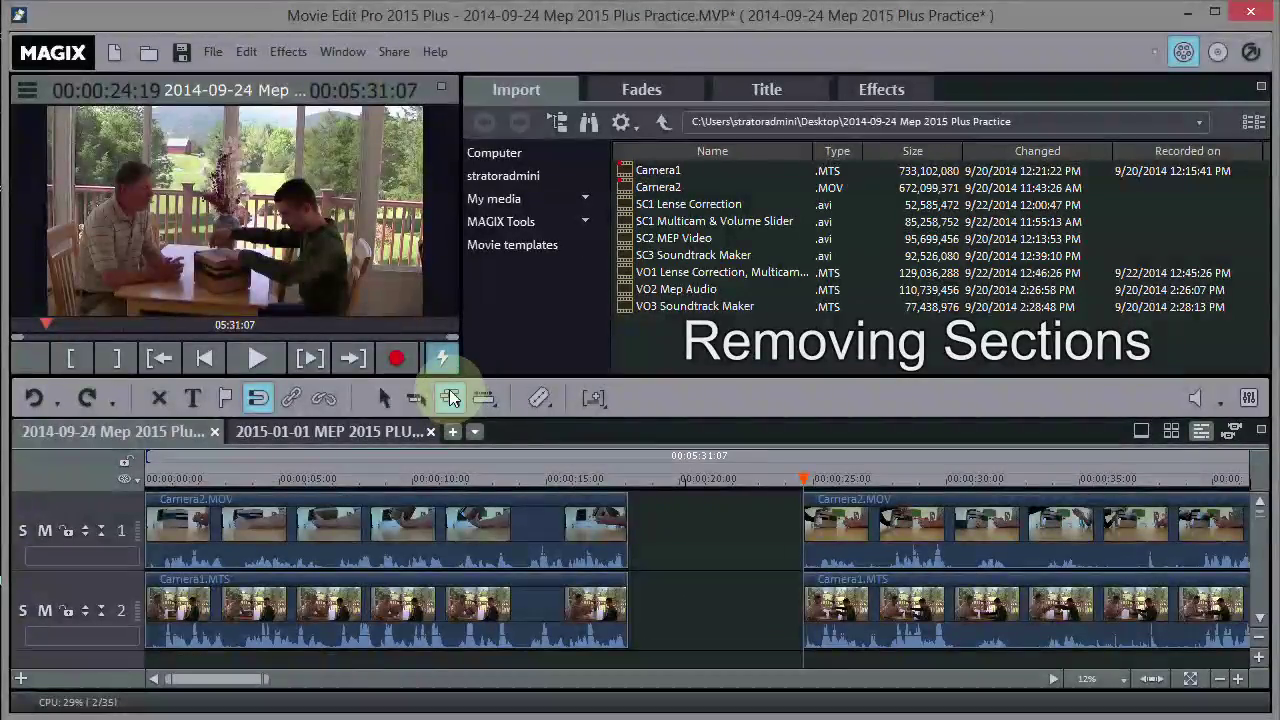
Step: Close the gap by moving all clips after it on both tracks together so they start at 00:00:18:04
click(451, 400)
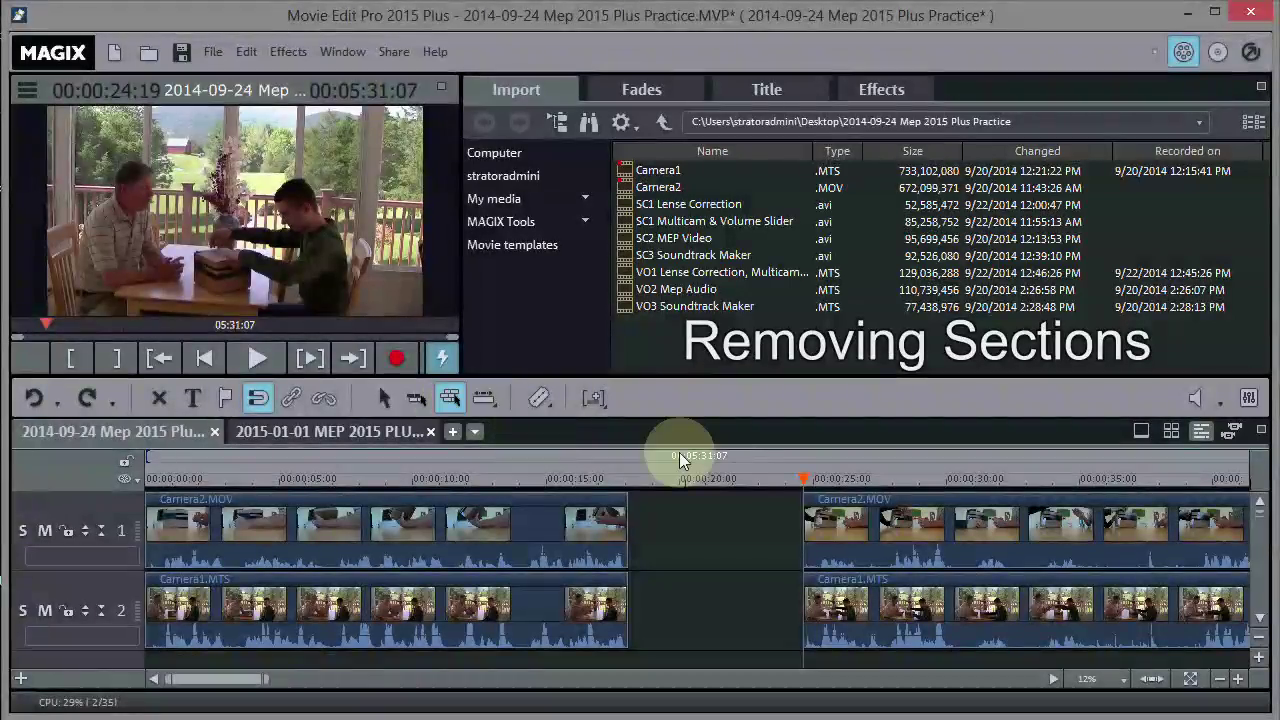
click(626, 480)
click(862, 530)
drag(862, 530, 683, 522)
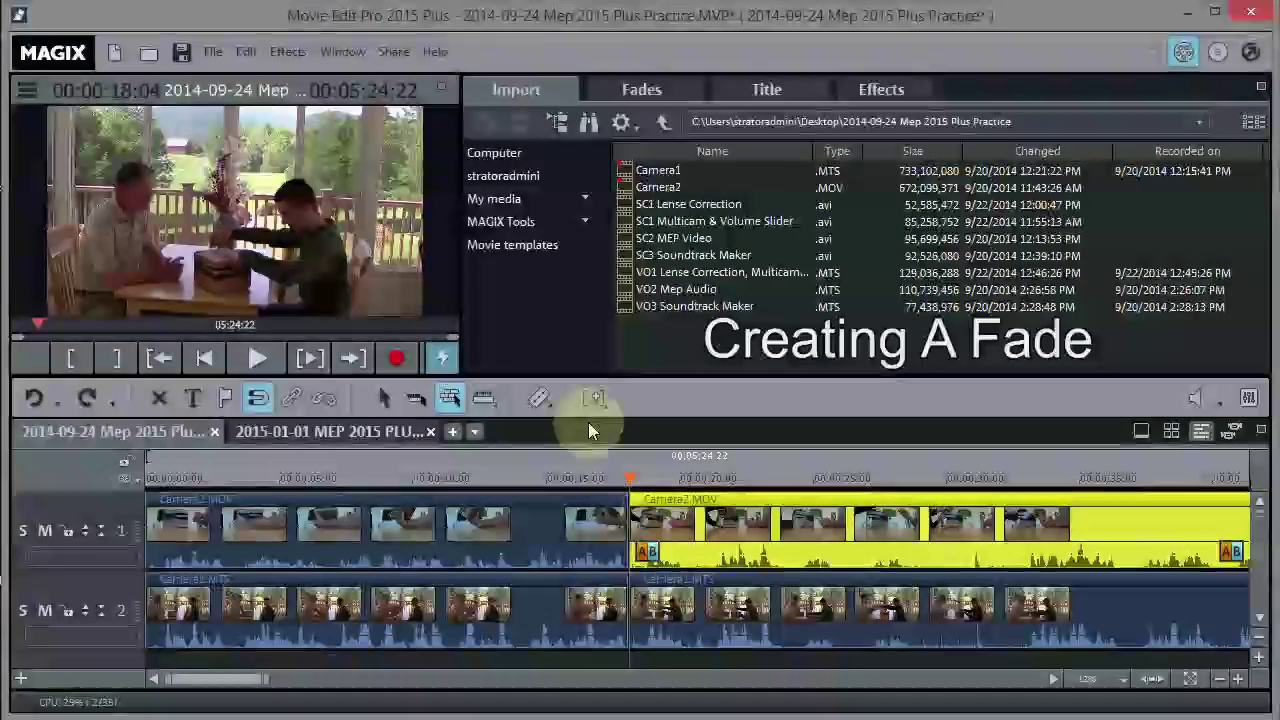
Step: Overlap the second clips on both tracks with the first ones from about 00:00:17:10 as a crossfade, and preview it from 00:00:14:18
click(627, 480)
drag(627, 480, 537, 480)
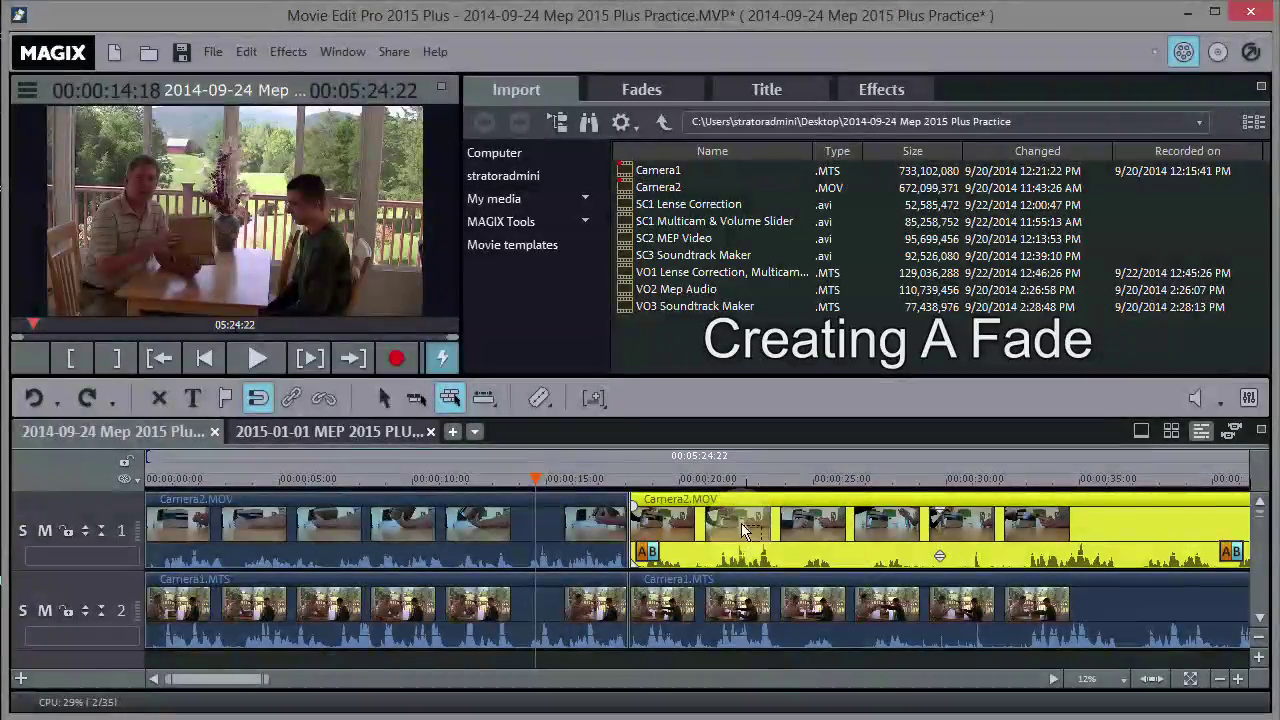
click(668, 526)
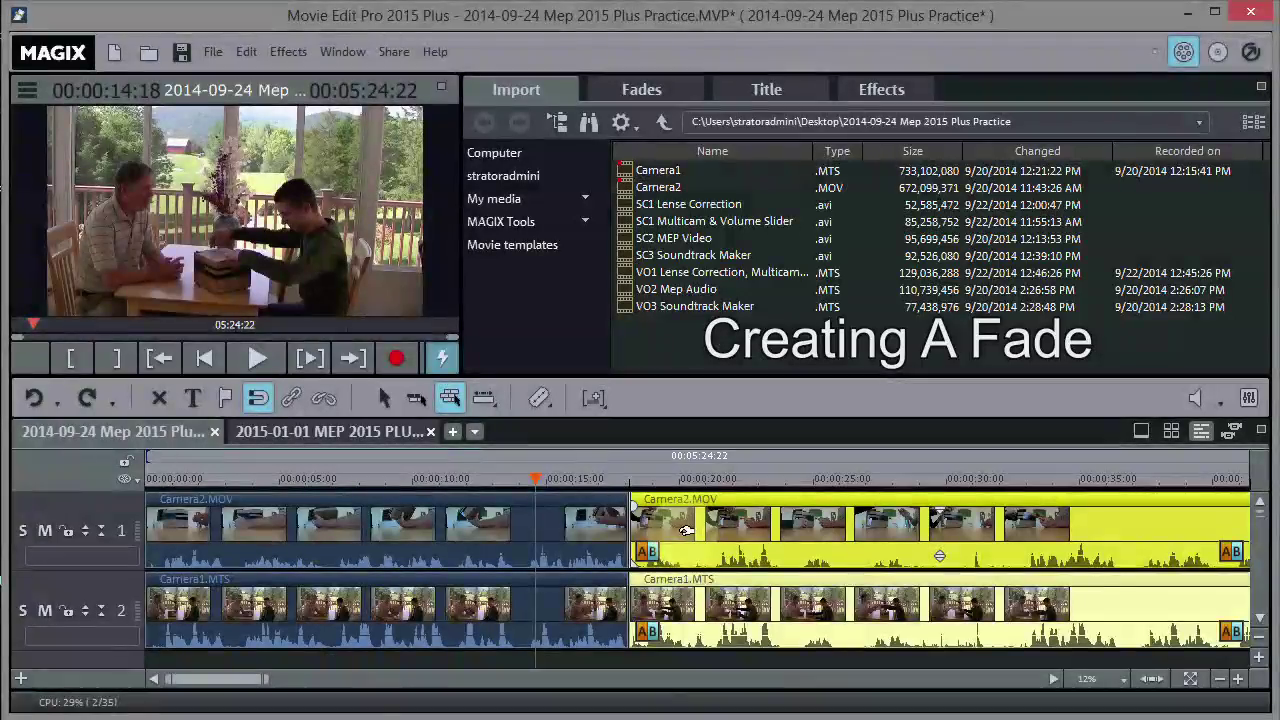
click(676, 513)
drag(676, 513, 666, 511)
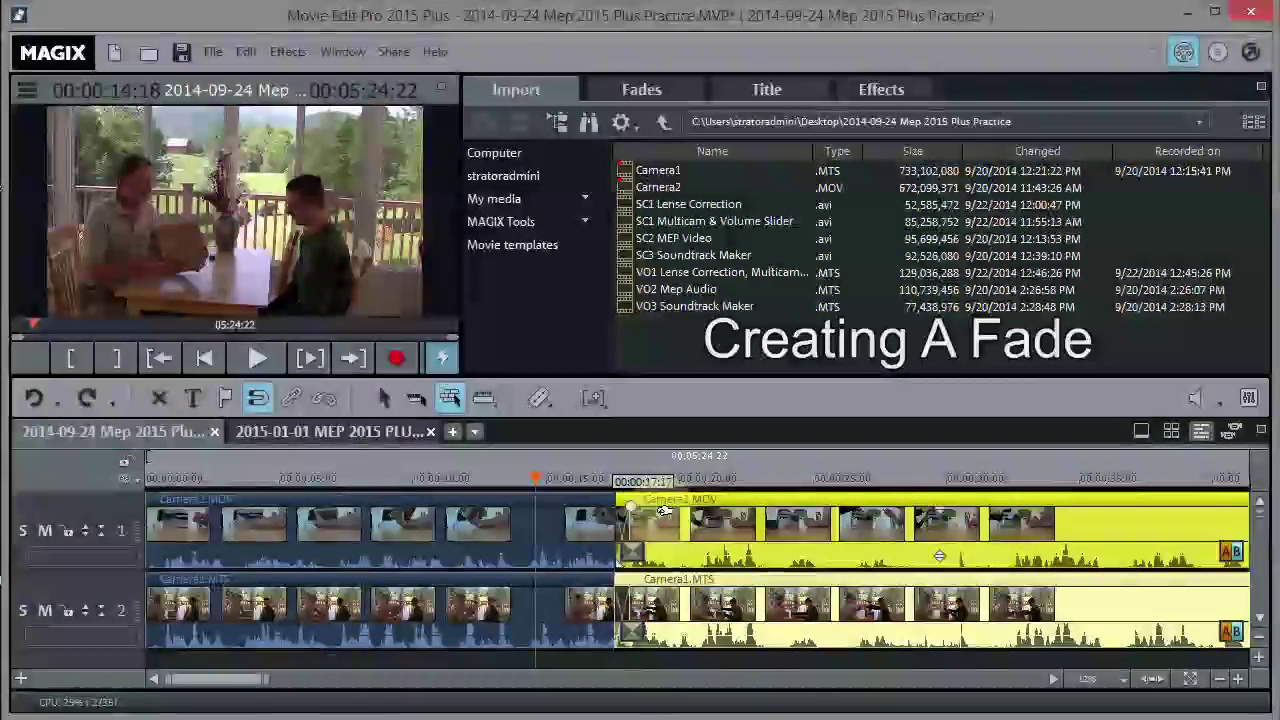
drag(662, 510, 655, 510)
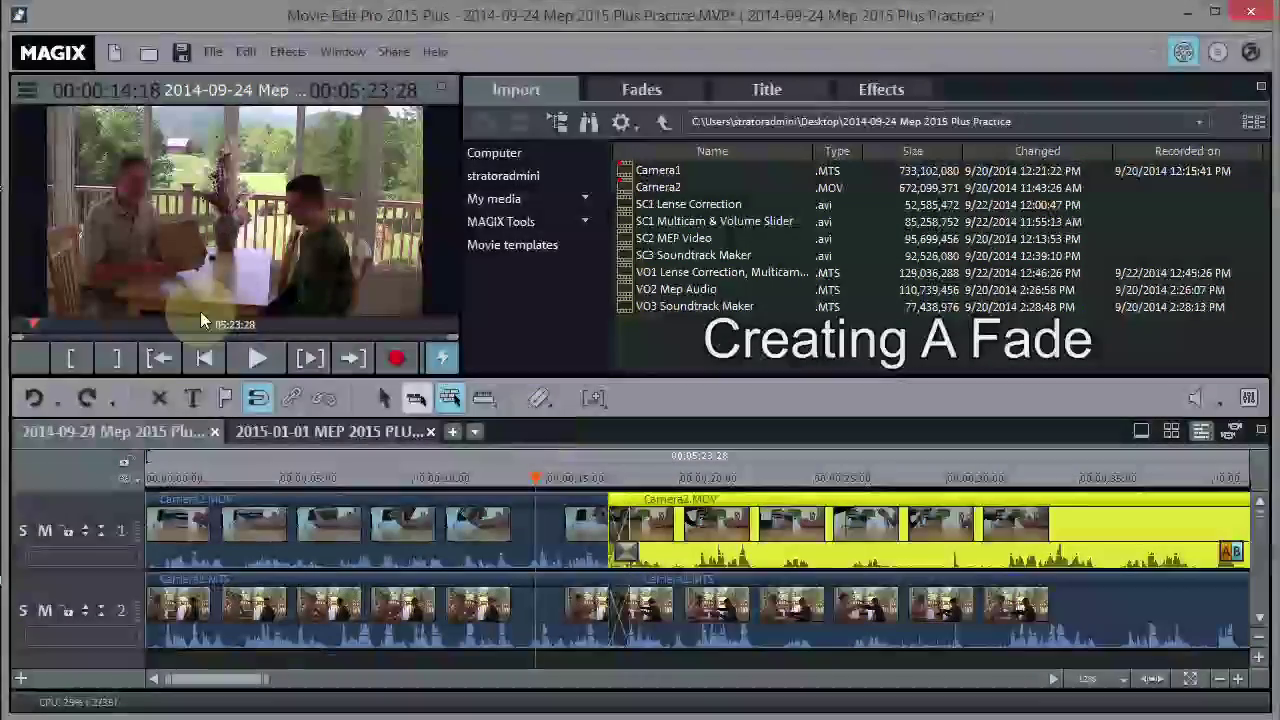
click(257, 358)
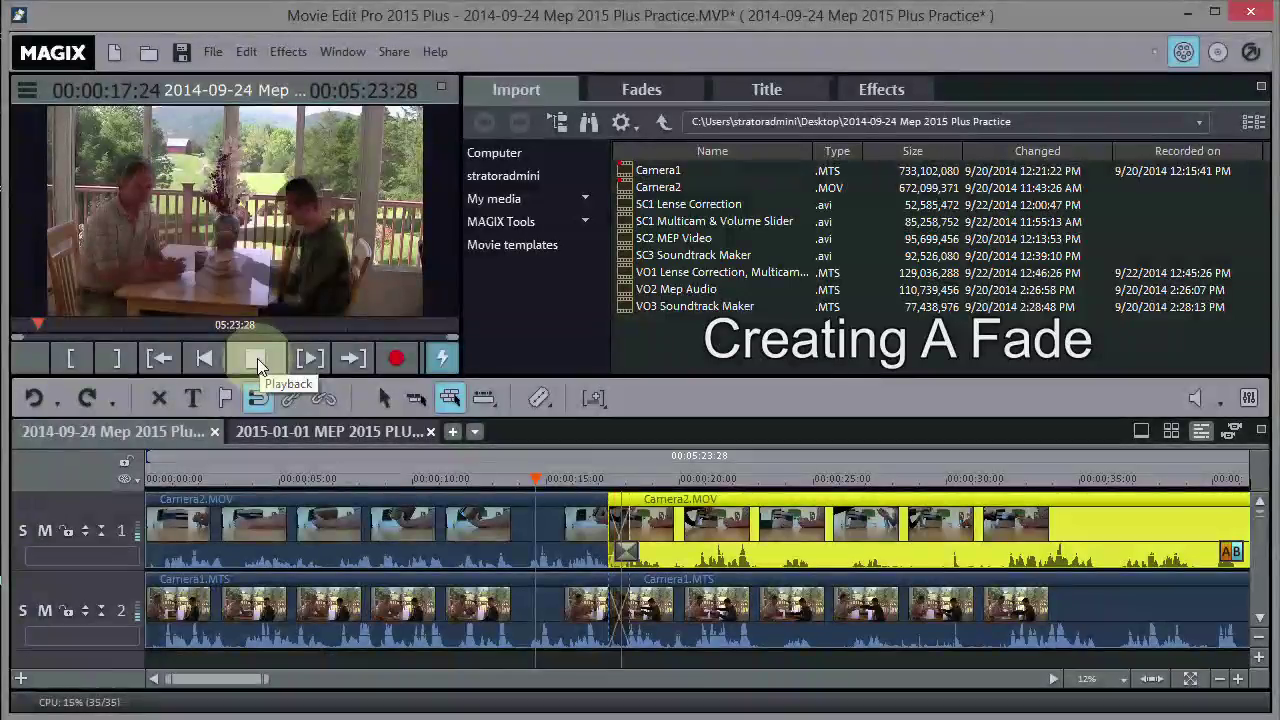
click(257, 358)
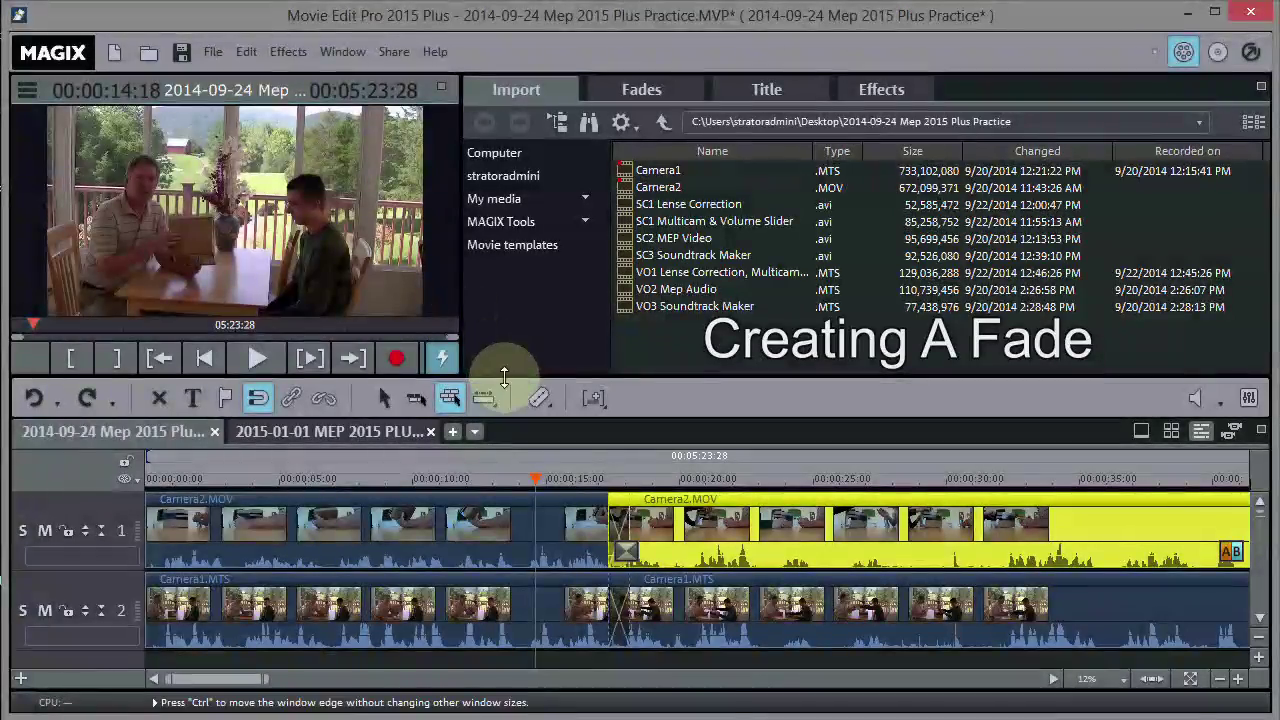
Step: Enlarge the preview monitor and reduce the track heights so that both camera tracks fit in the timeline
drag(504, 375, 509, 434)
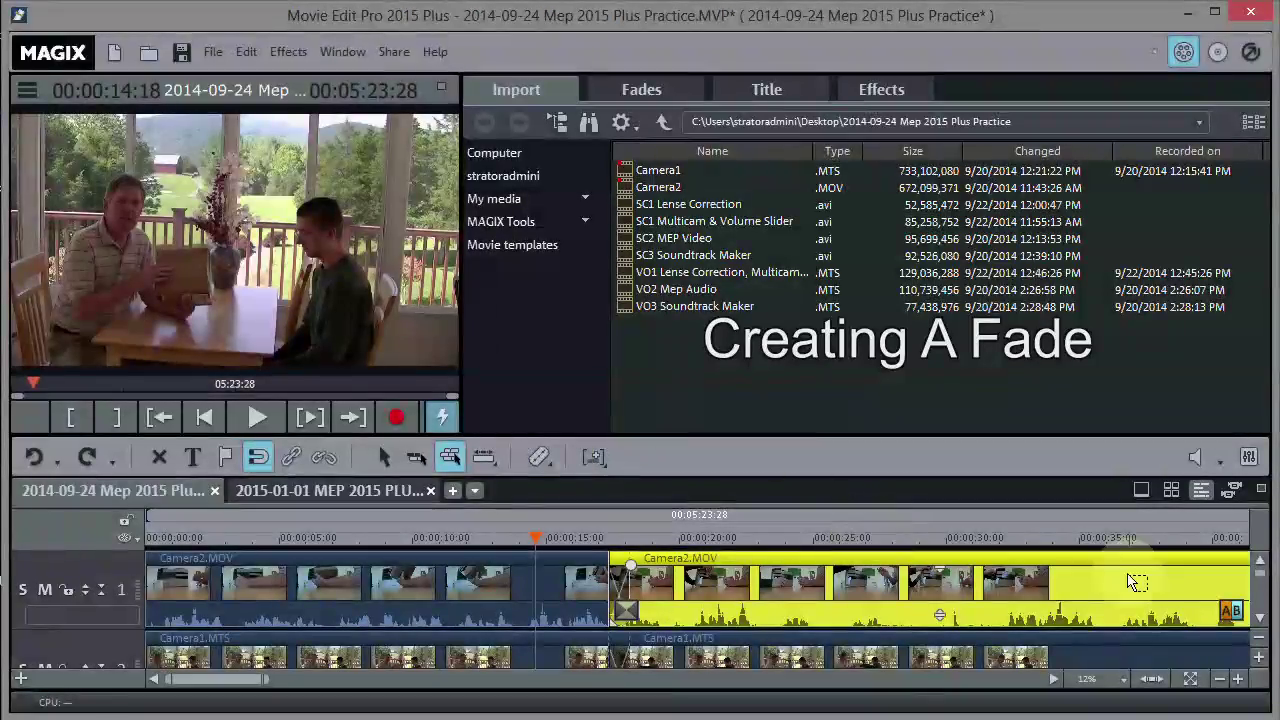
click(1260, 645)
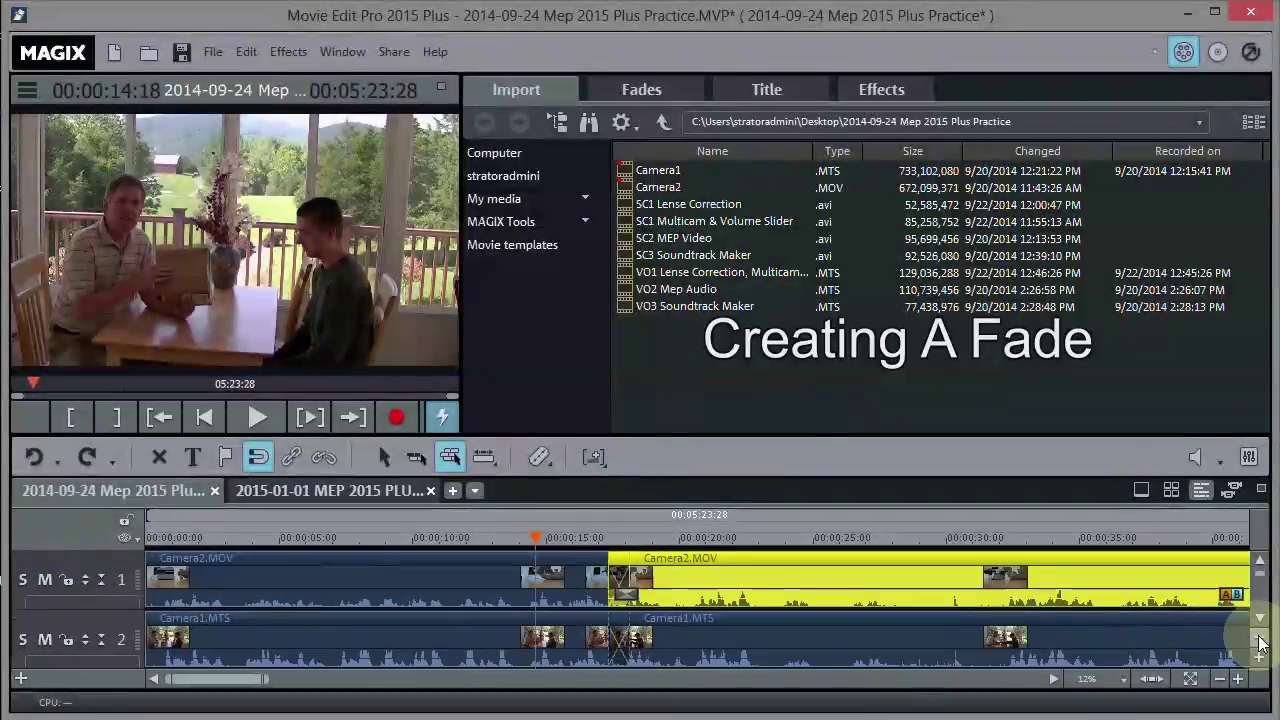
click(1260, 645)
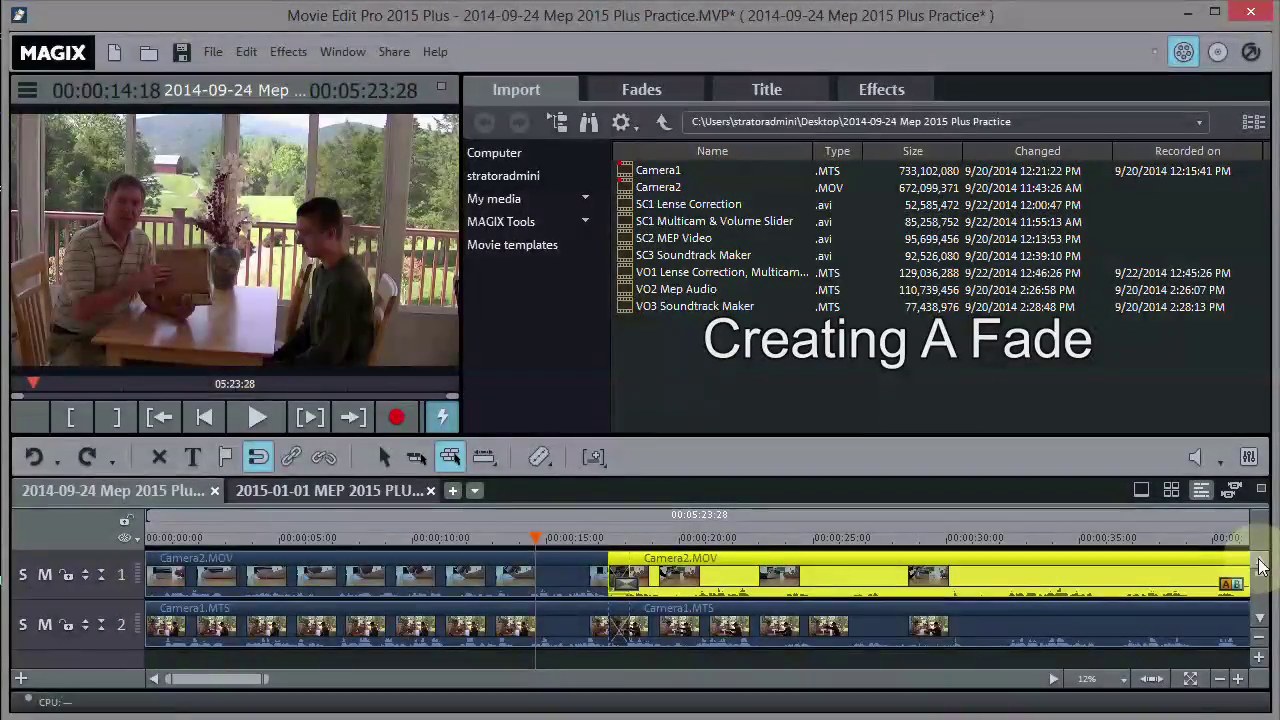
click(1260, 625)
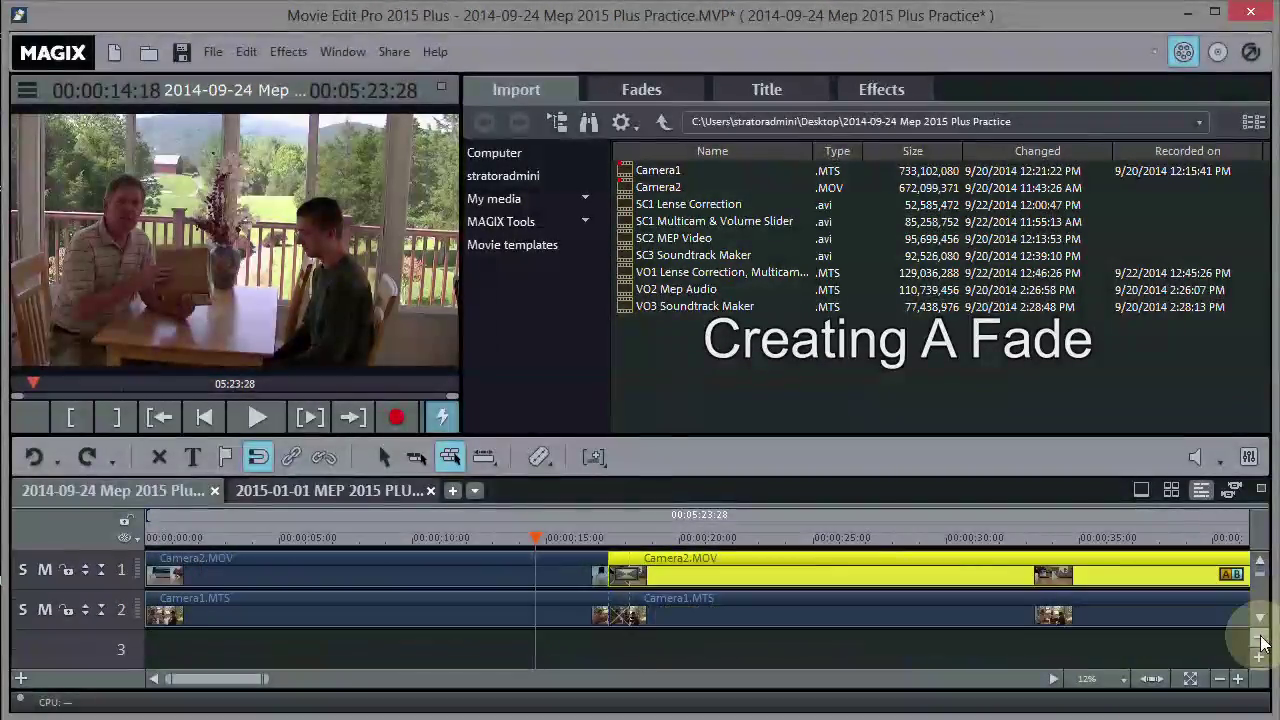
click(1258, 660)
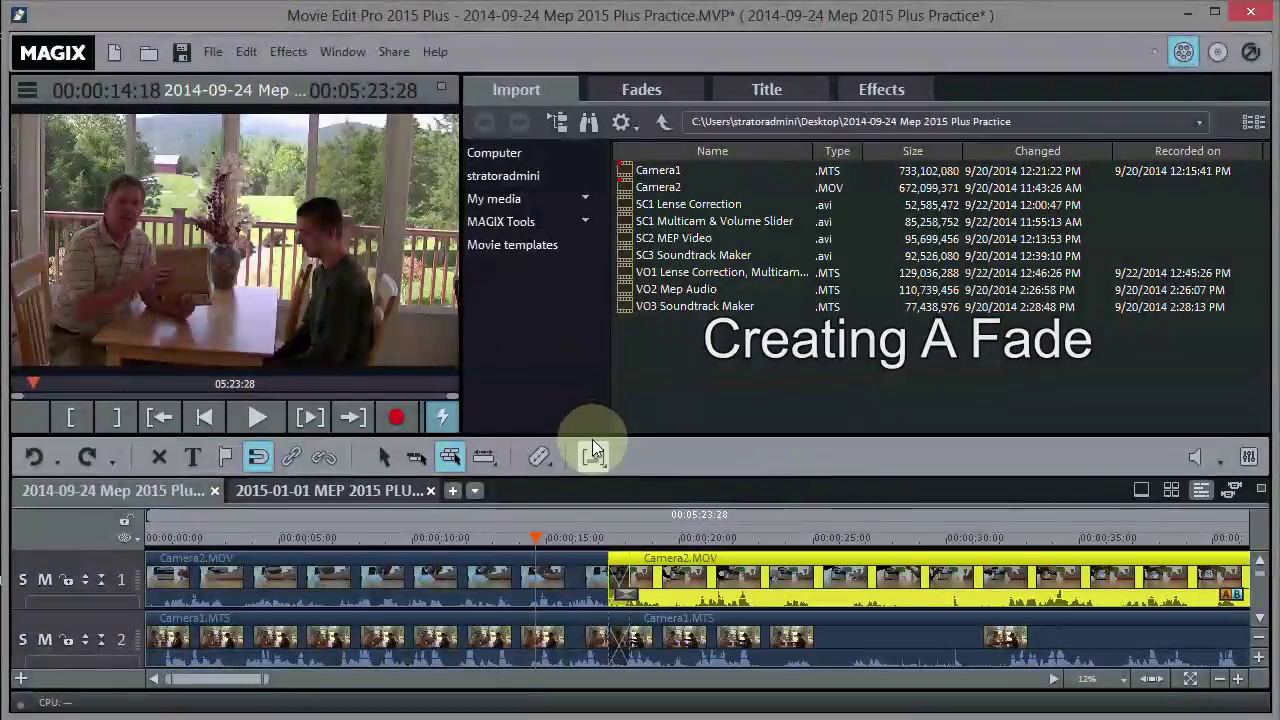
mouse_move(593, 437)
mouse_down()
mouse_move(593, 426)
mouse_move(597, 437)
mouse_up()
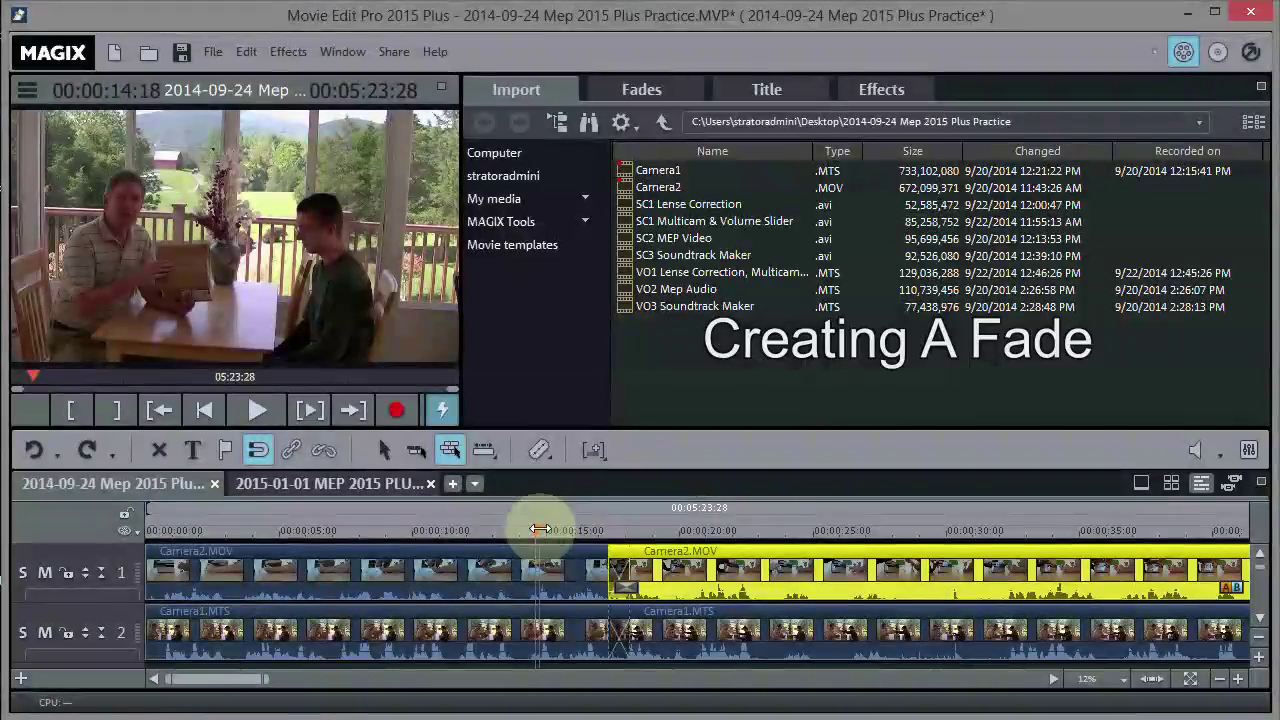
Step: Play the crossfade once more in the enlarged preview and save the practice project
click(251, 409)
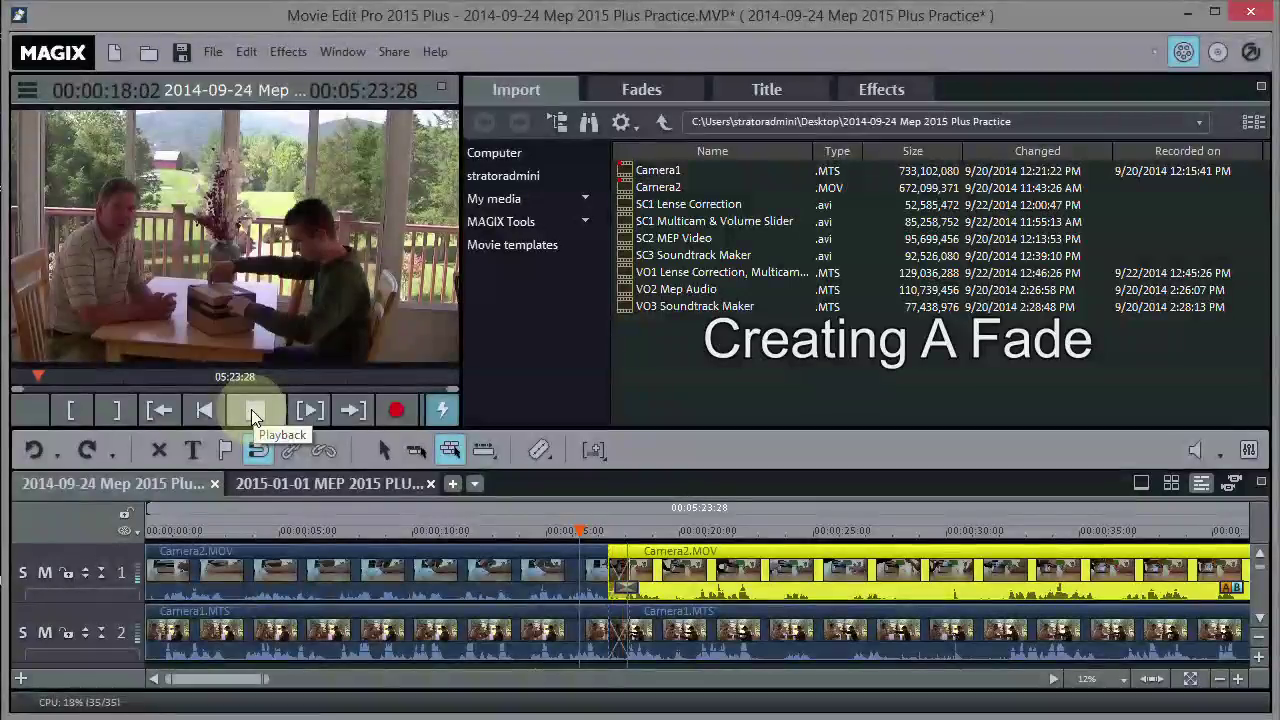
click(251, 409)
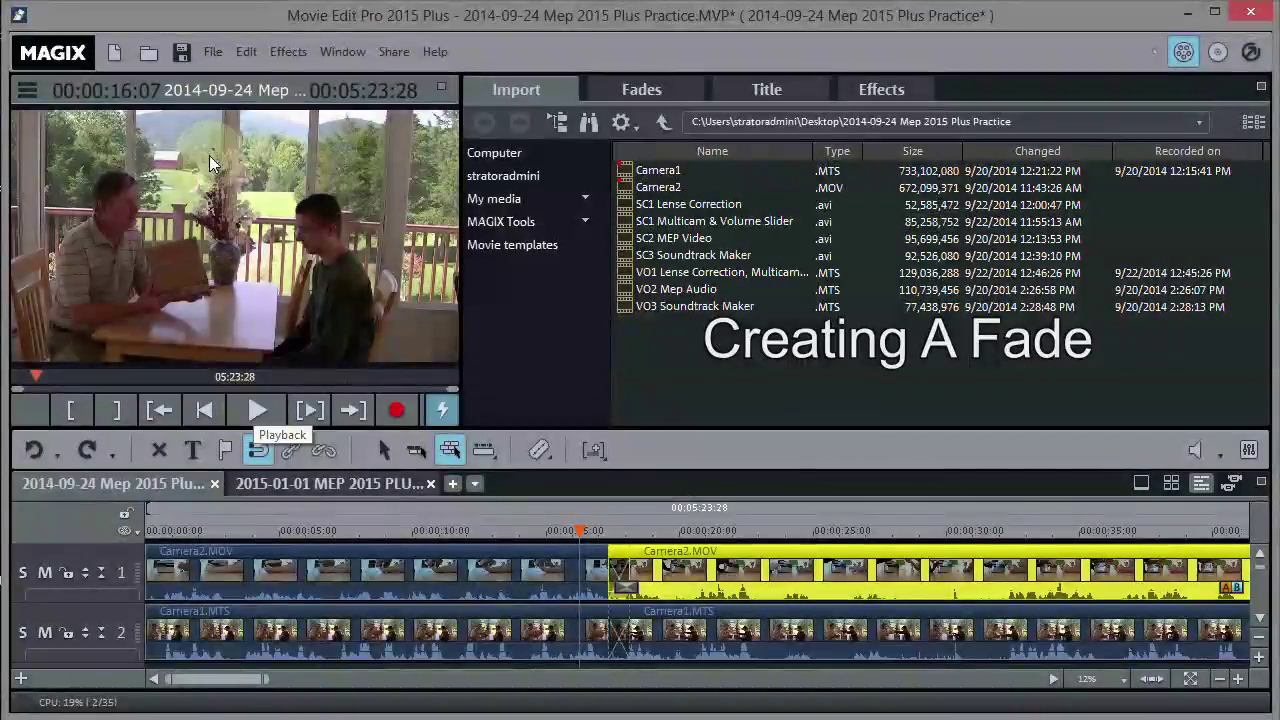
click(211, 52)
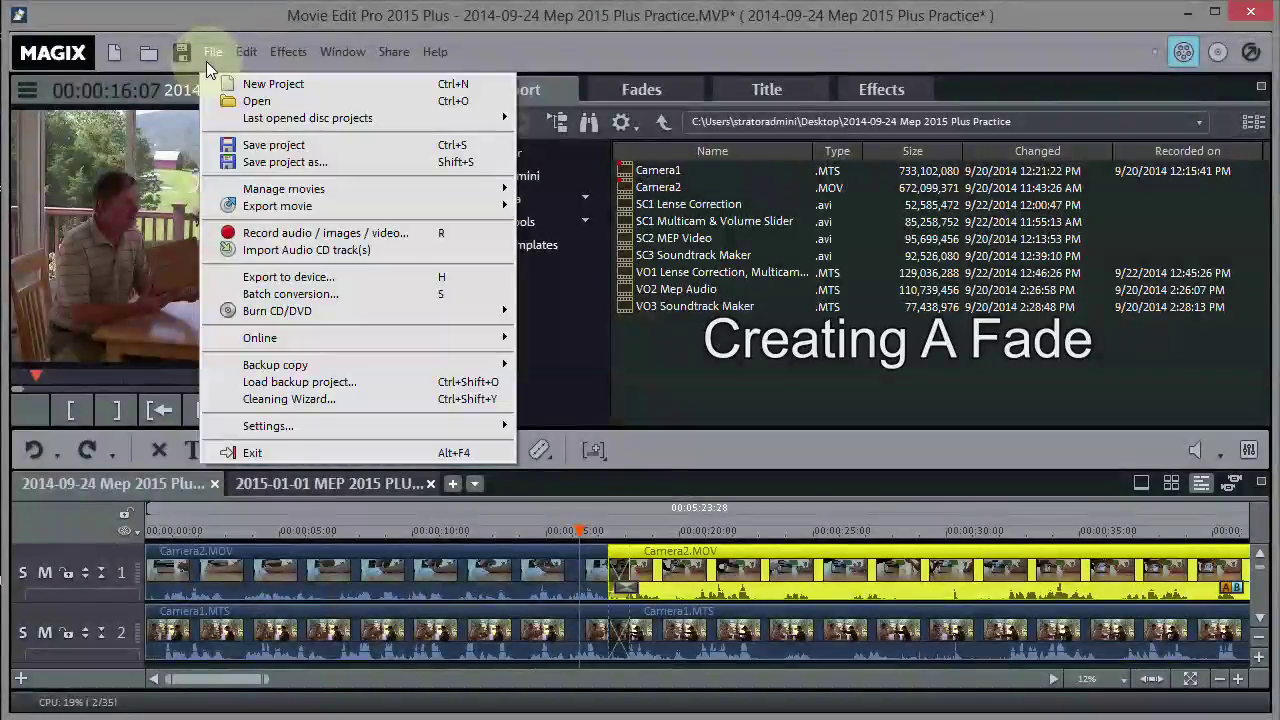
click(261, 148)
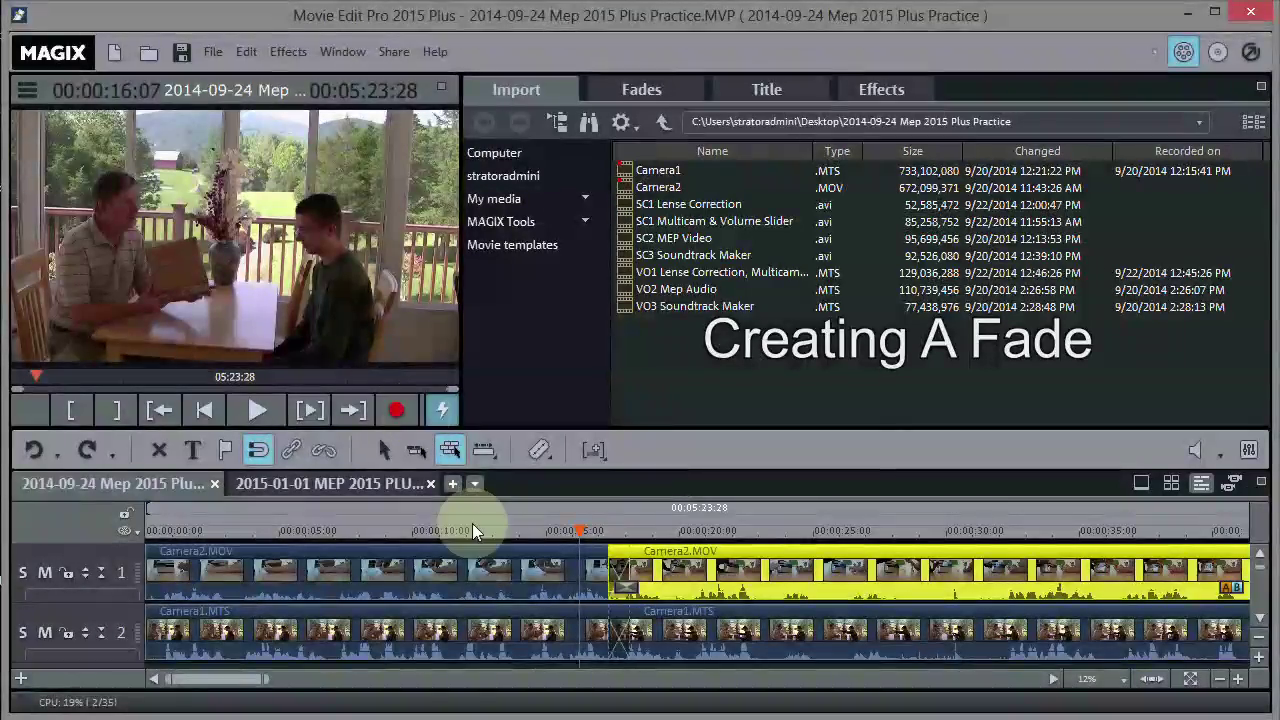
click(527, 551)
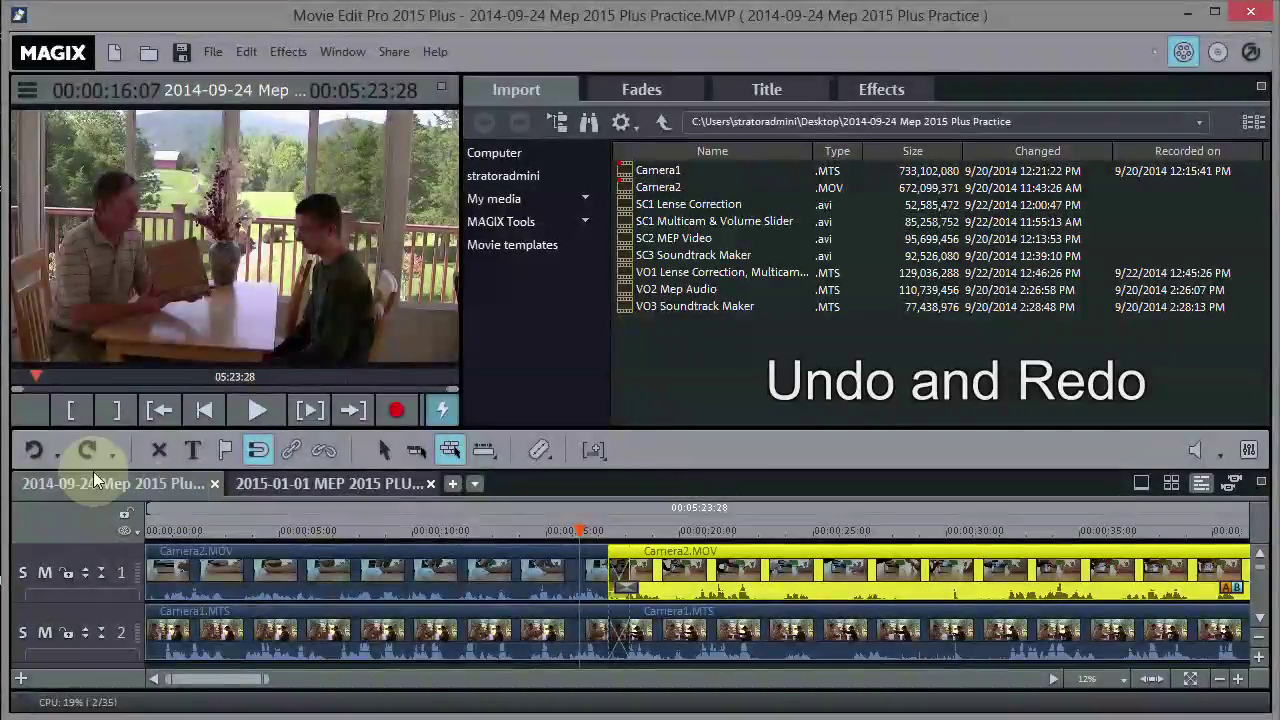
Step: Undo the crossfade, gap closing, deletions and second split one by one, back to the trial overlap after the first cut
click(35, 451)
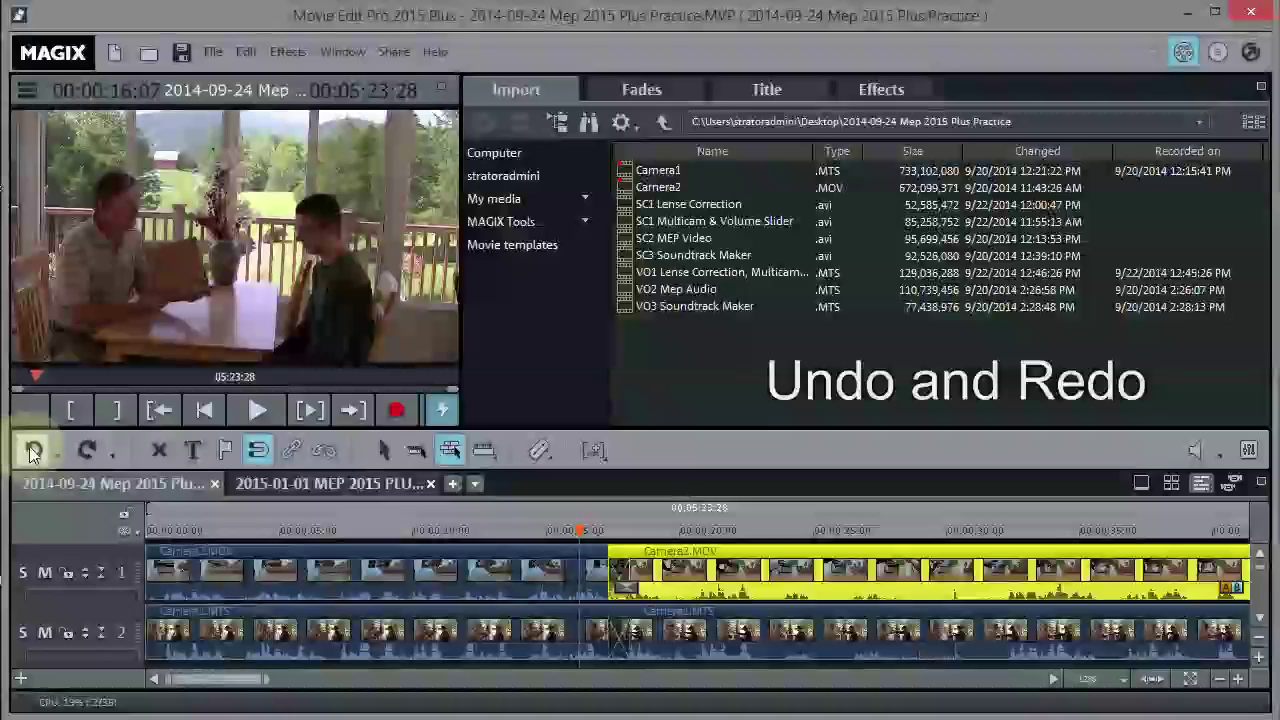
click(87, 451)
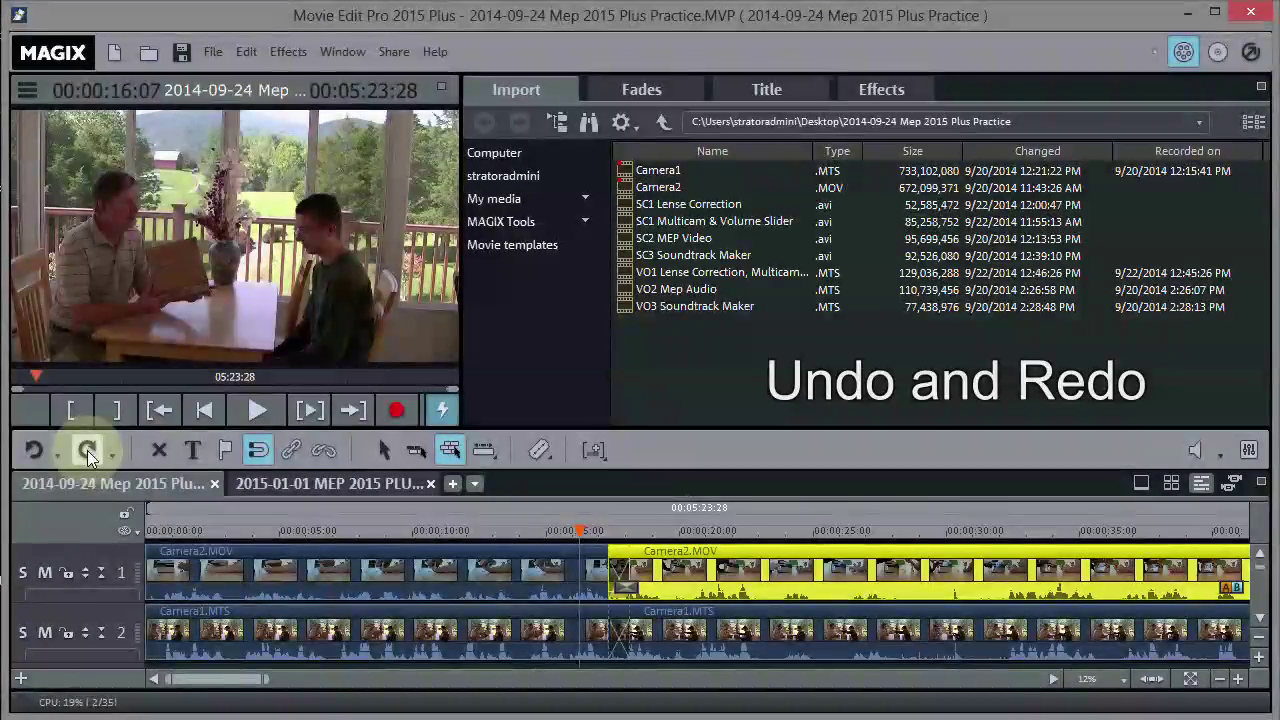
click(32, 452)
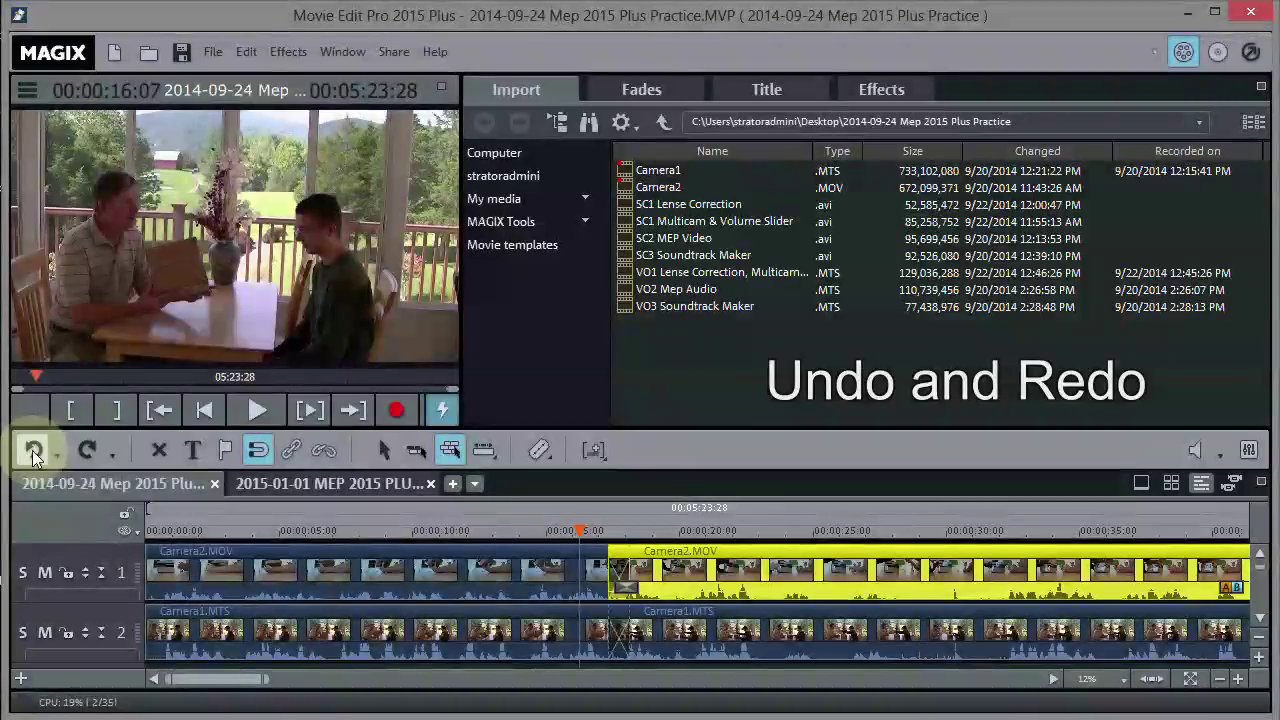
click(32, 452)
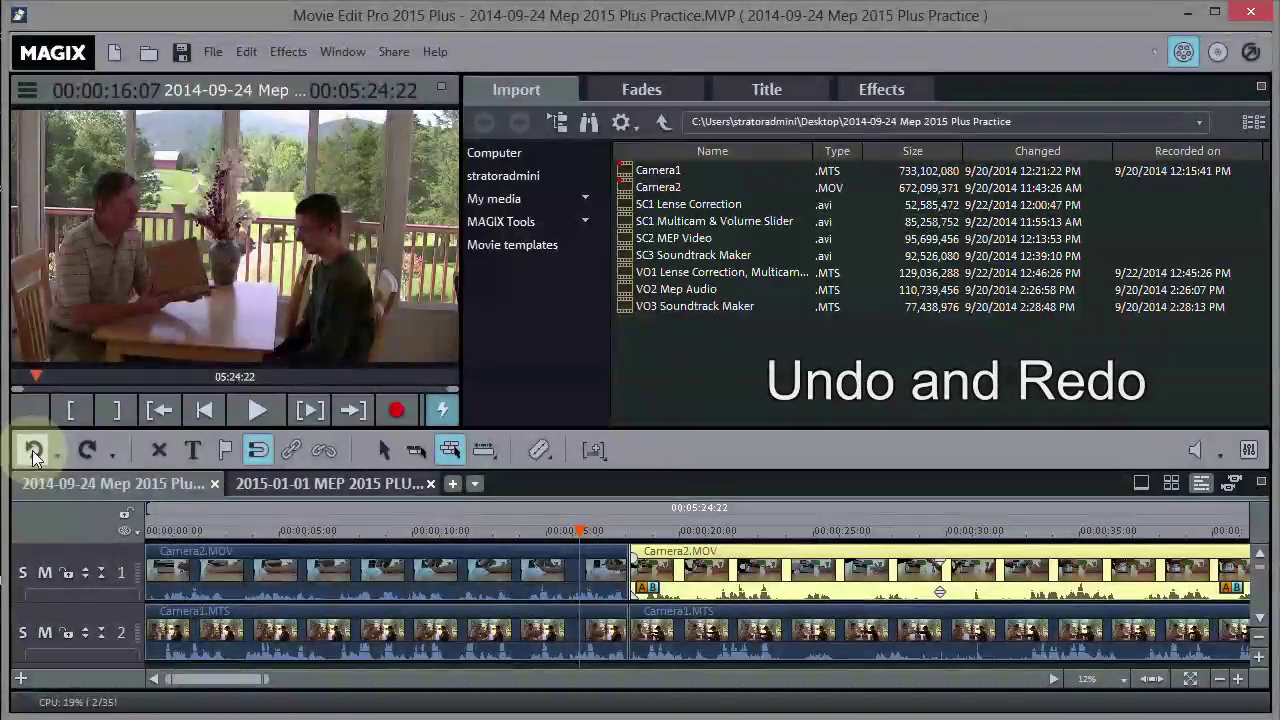
click(34, 454)
click(35, 453)
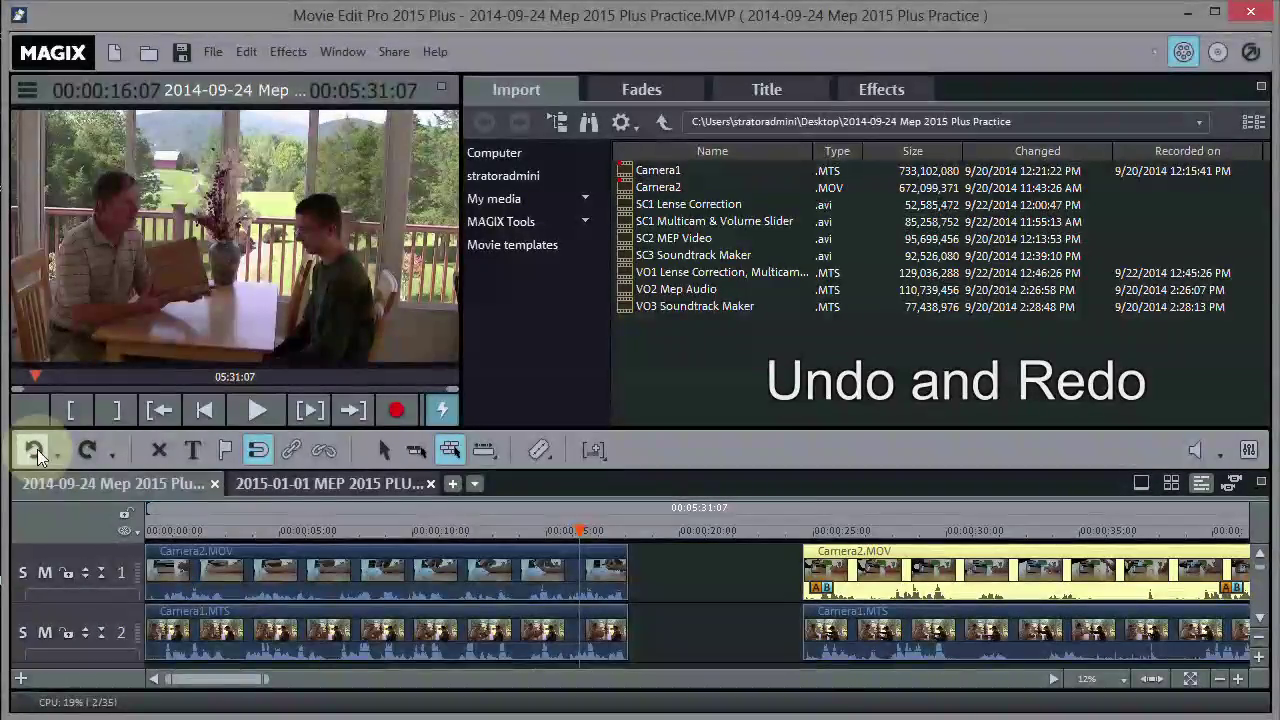
click(35, 453)
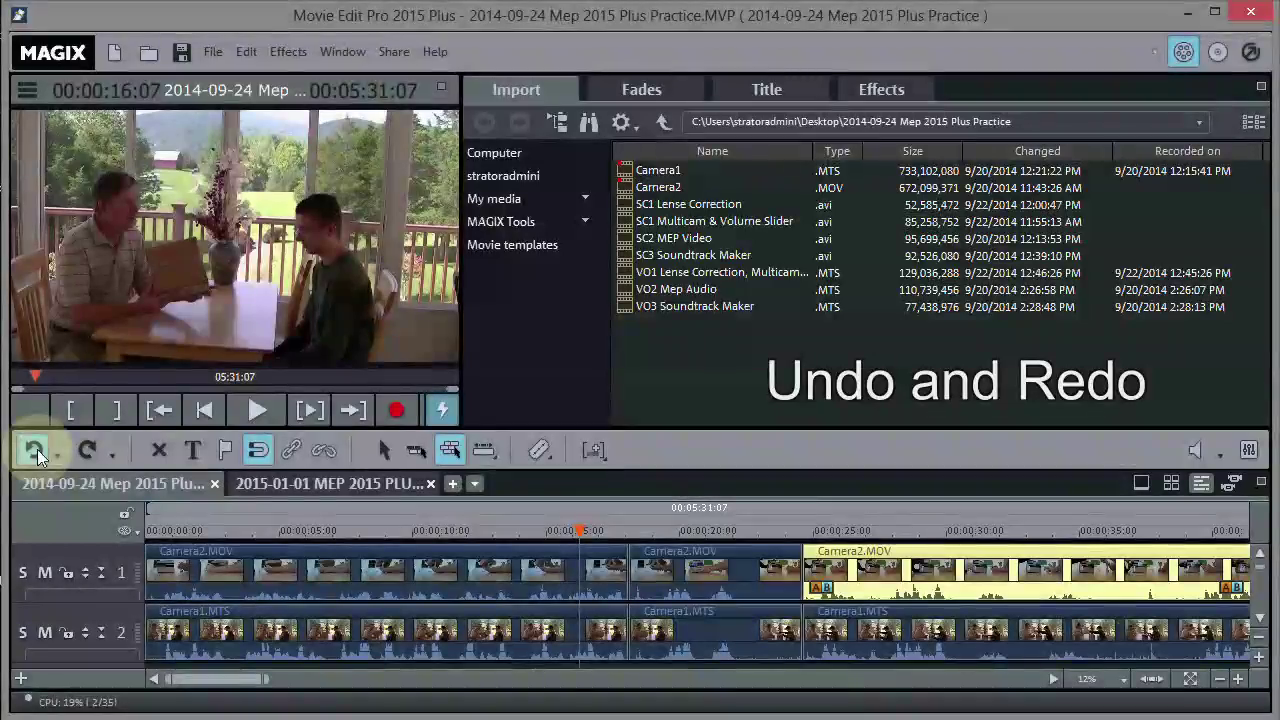
click(35, 453)
click(35, 453)
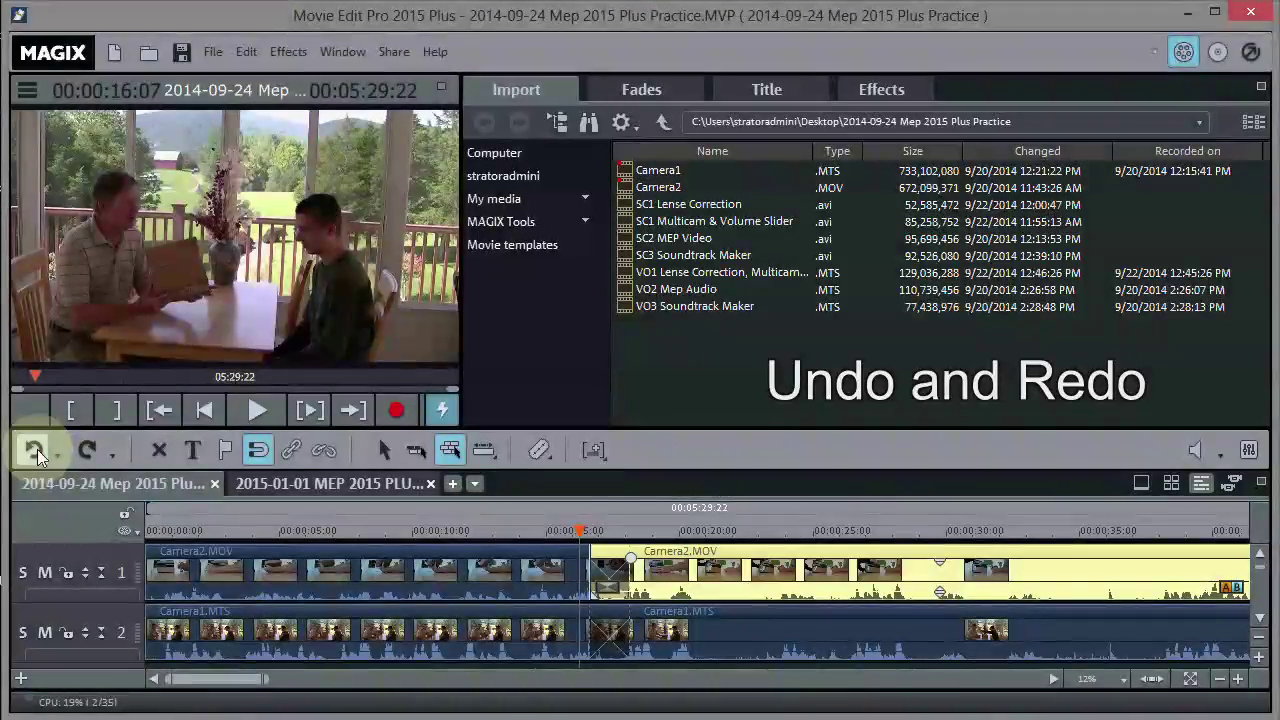
click(35, 453)
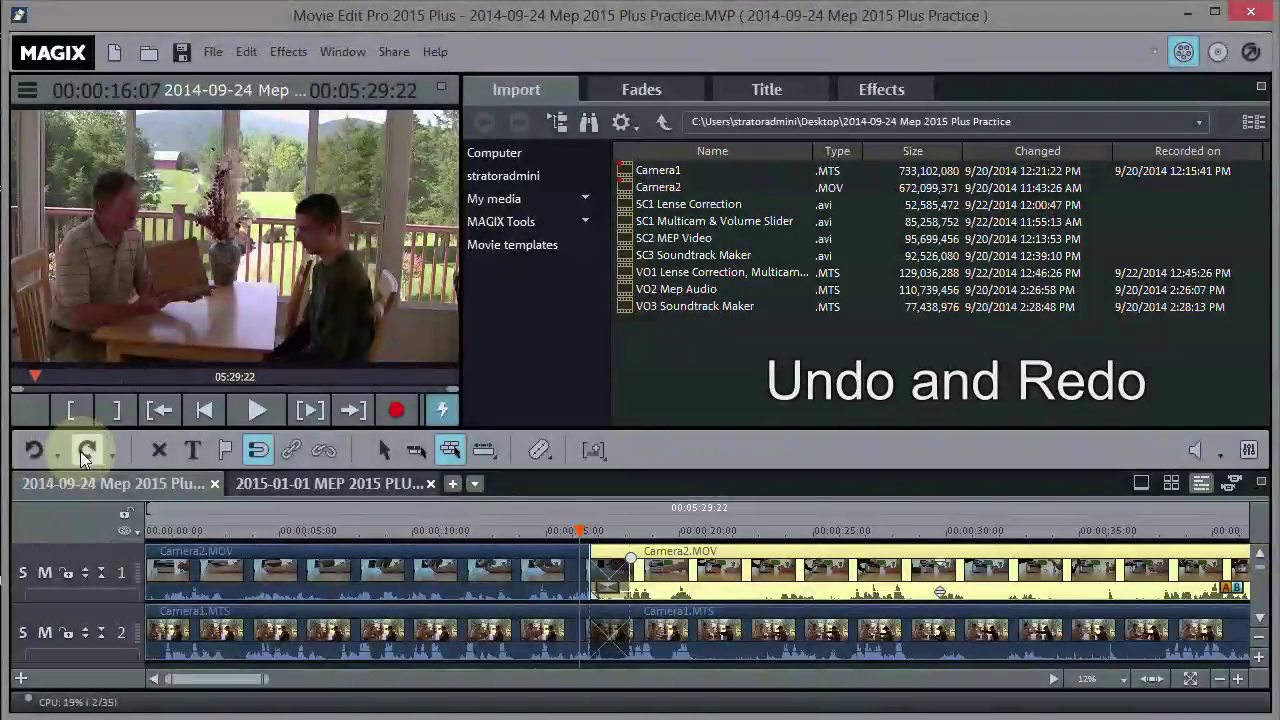
Step: Redo all the undone edits up to and including the crossfade between the first and second clips
click(89, 452)
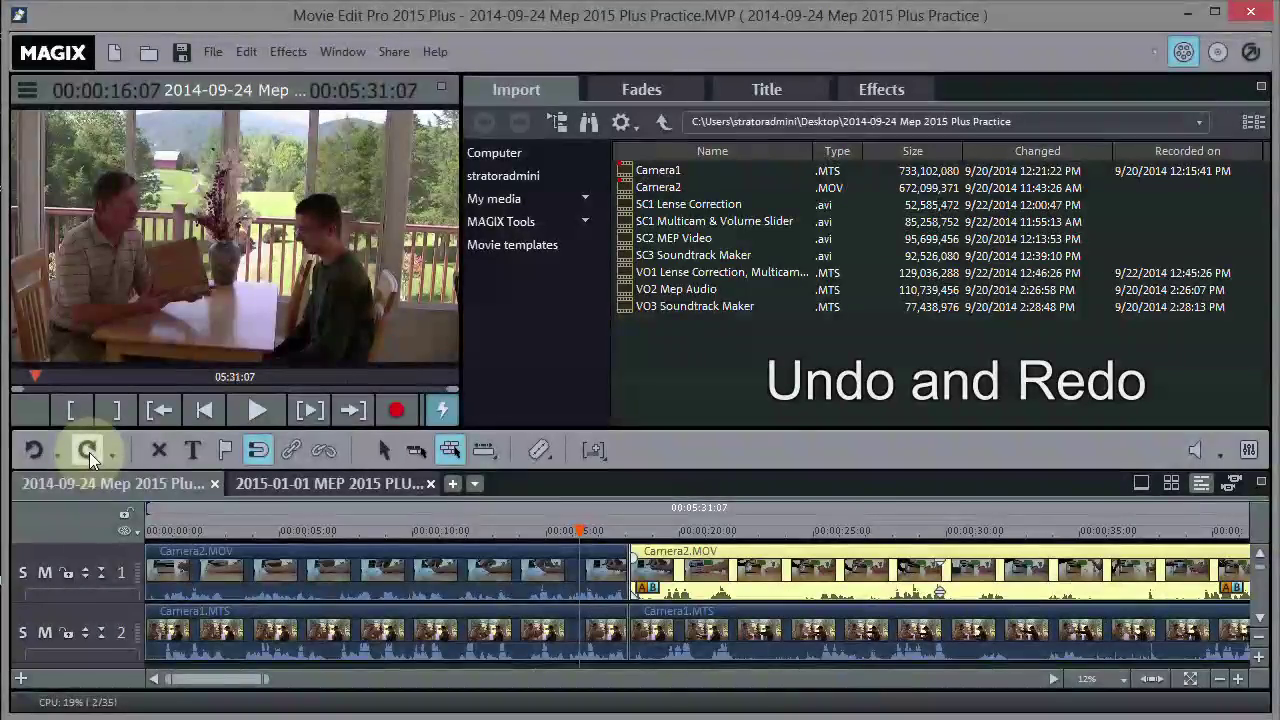
click(89, 452)
click(89, 452)
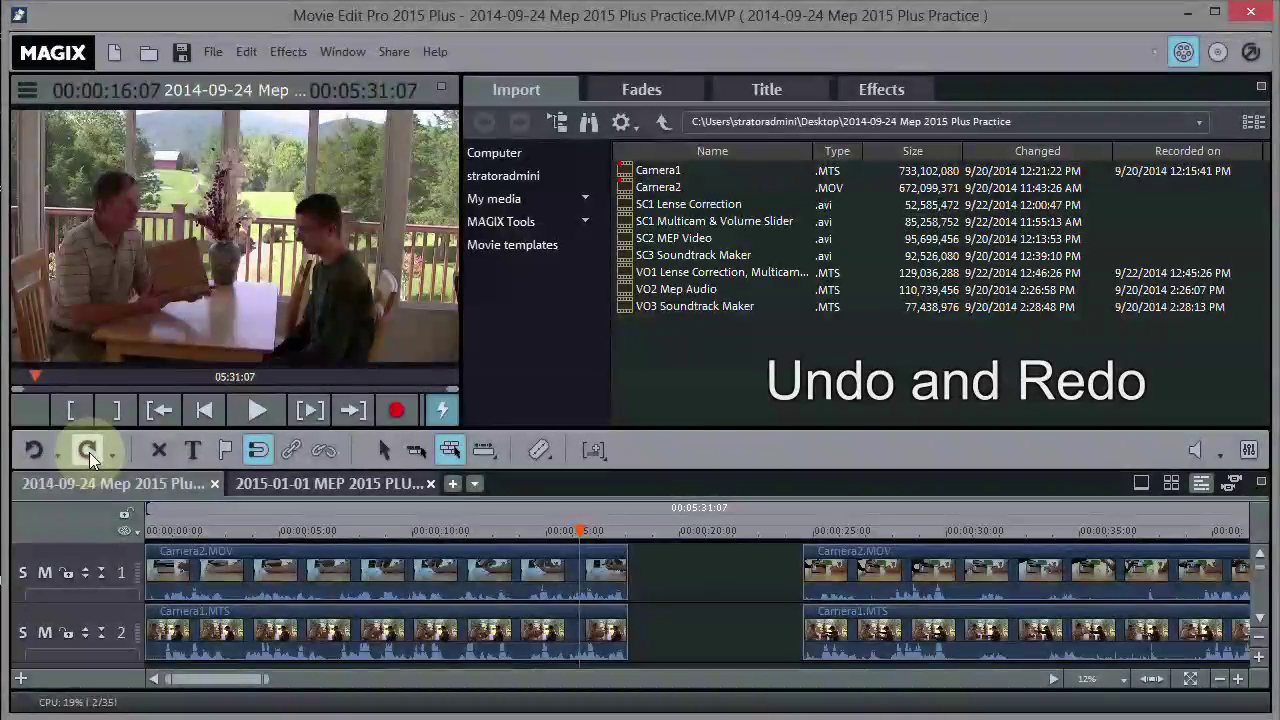
click(89, 452)
click(89, 452)
click(89, 452)
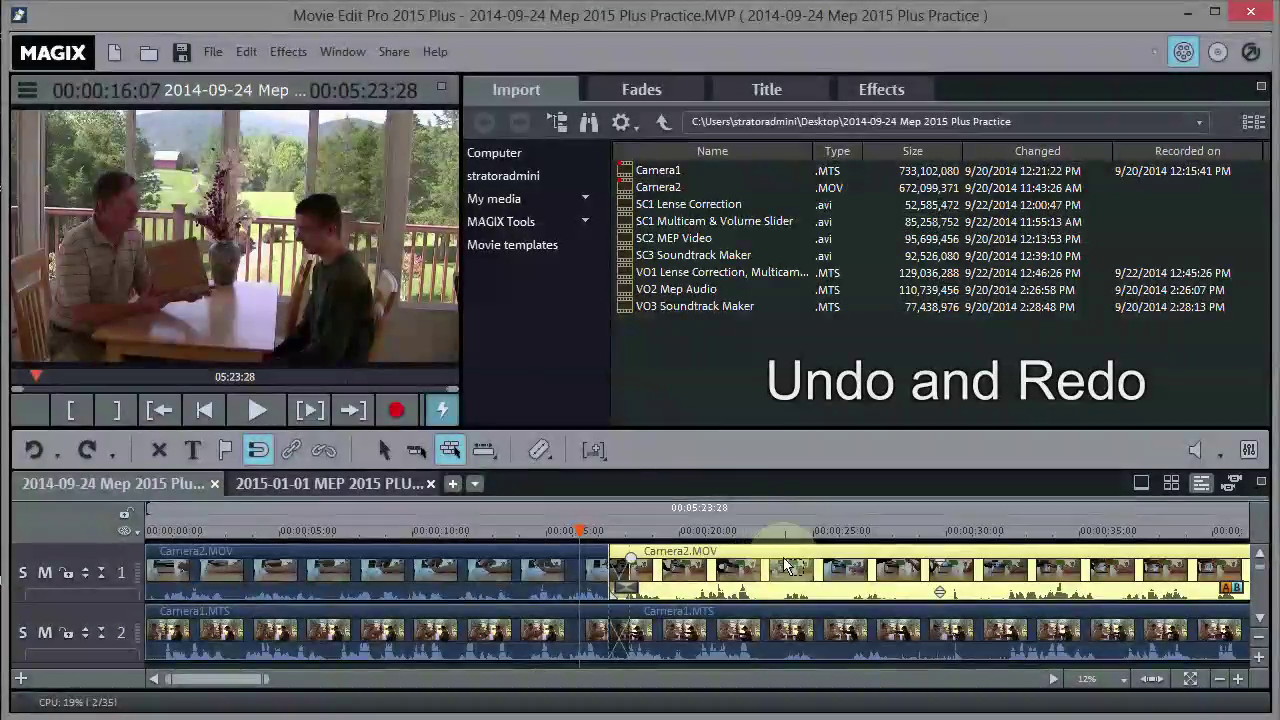
Step: Set the marker to the crossfade's start at 00:00:17:10, and preview the finished box-opening movie from 00:00:44:28
click(609, 528)
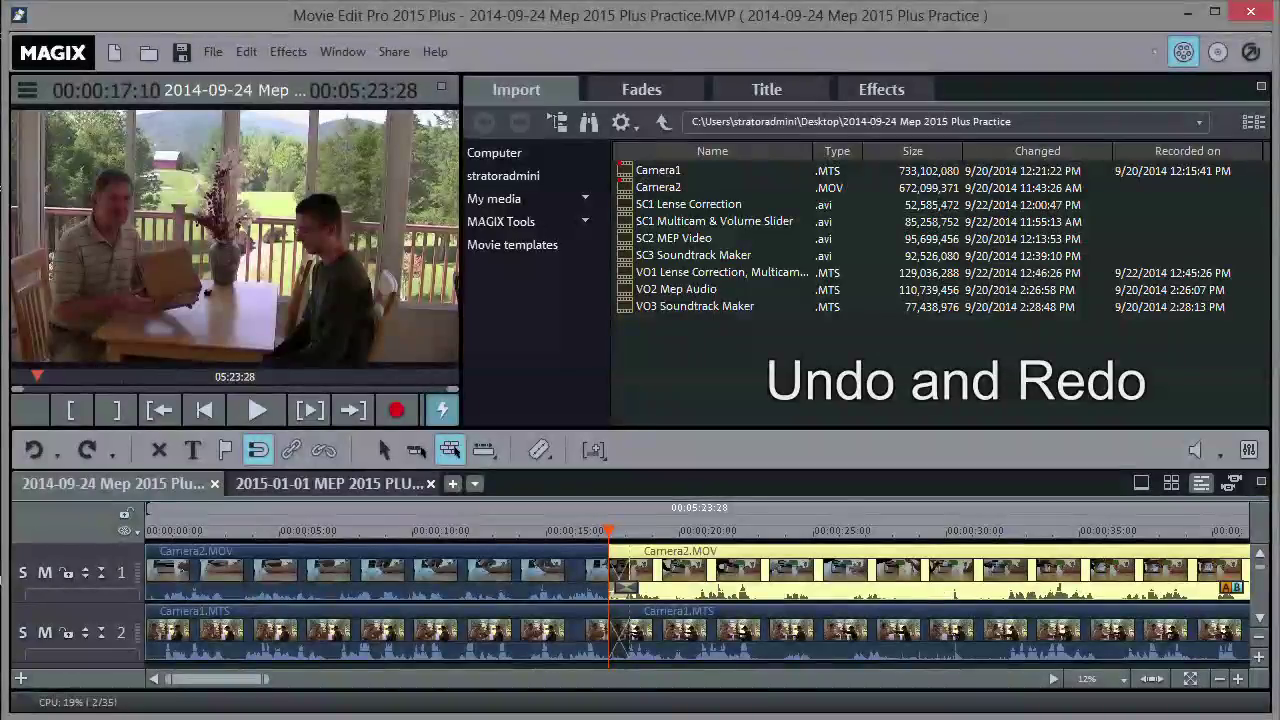
click(330, 484)
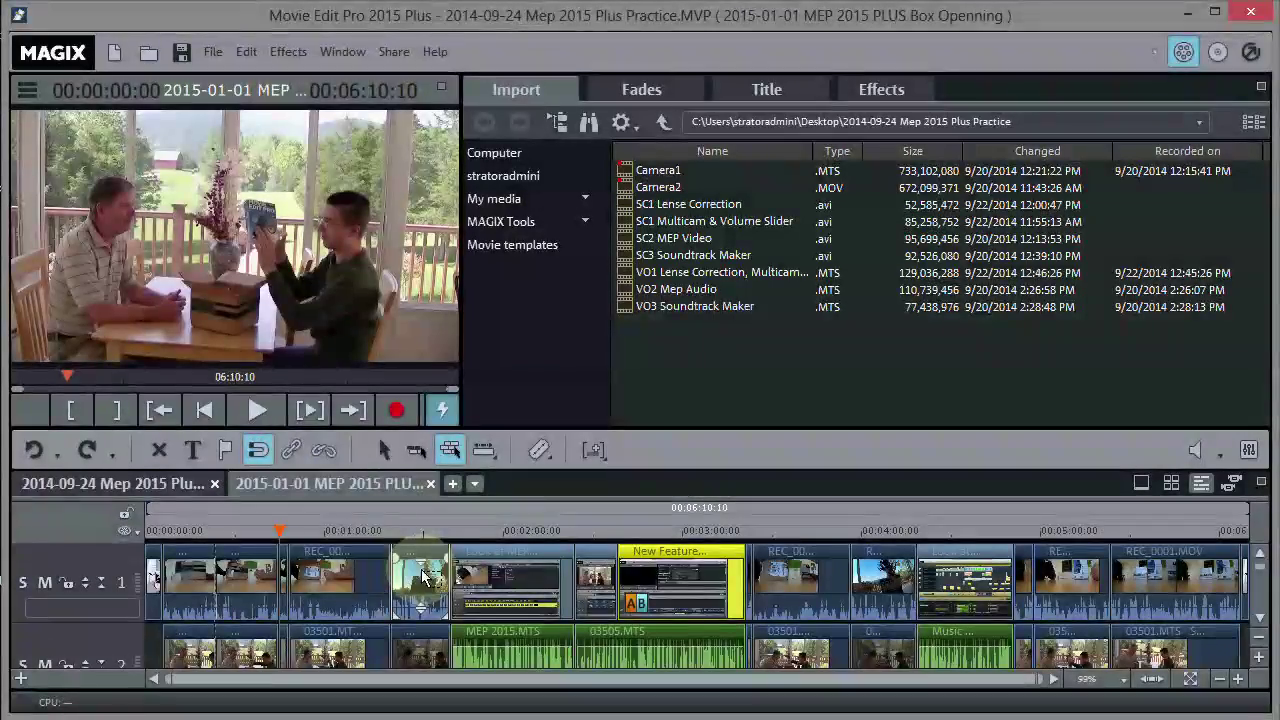
click(281, 529)
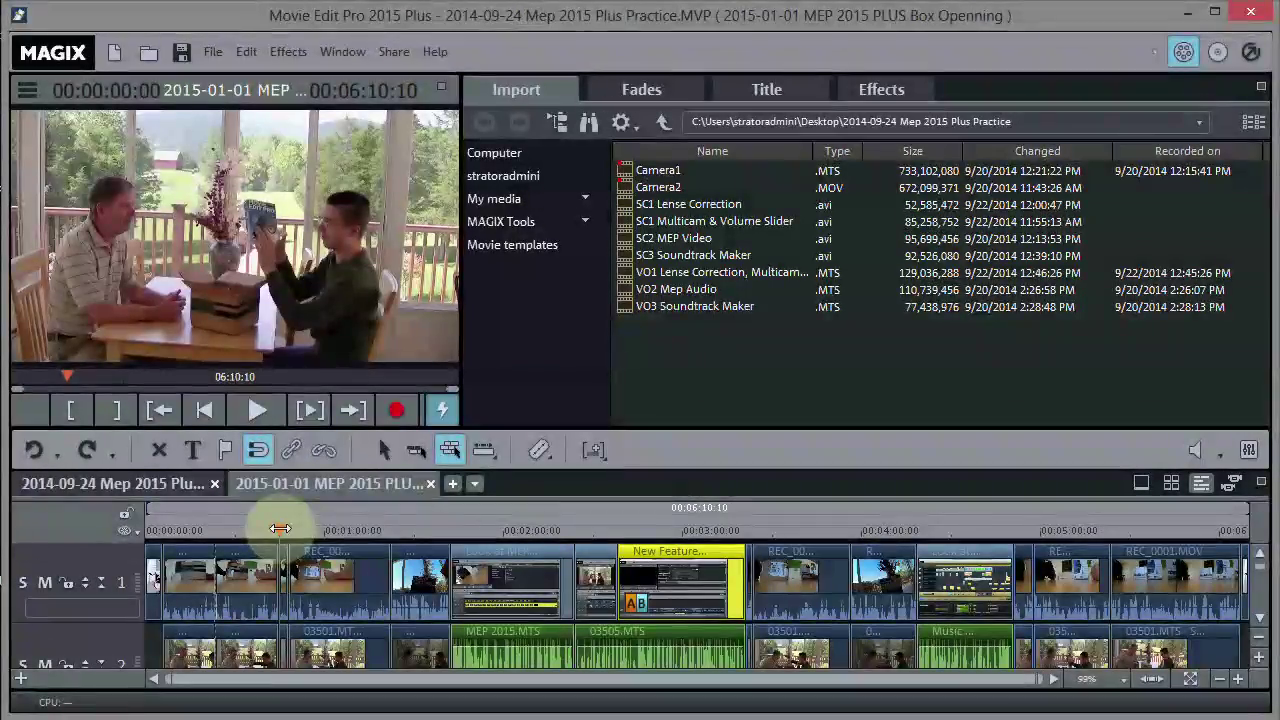
drag(281, 526, 268, 525)
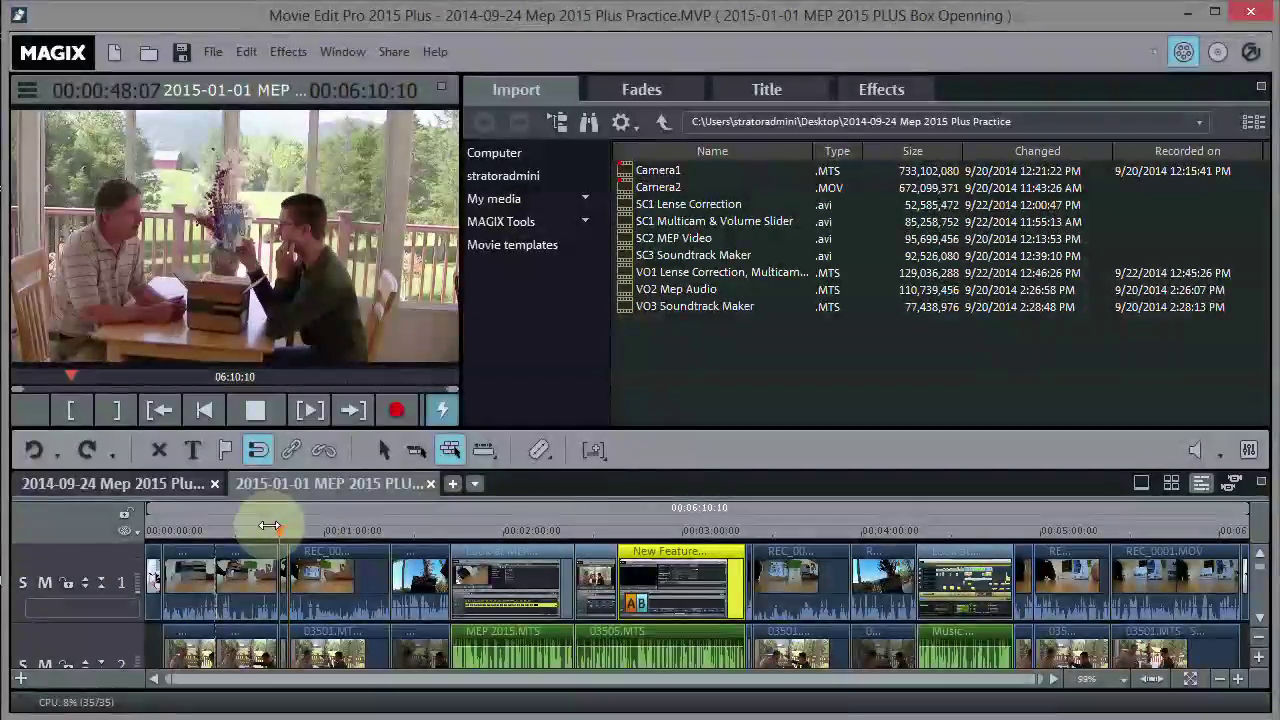
click(270, 527)
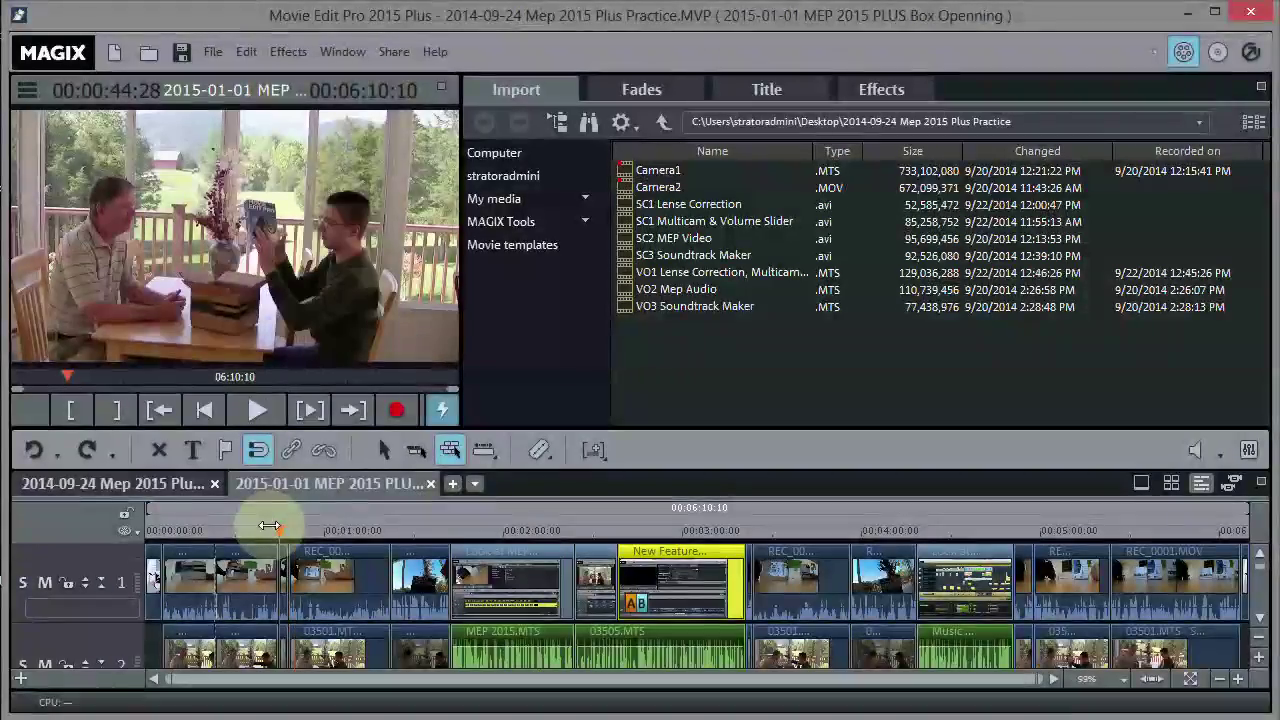
Step: Replay the finished movie from 00:00:41:07 to check how the second cut looks
key(space)
click(266, 527)
key(space)
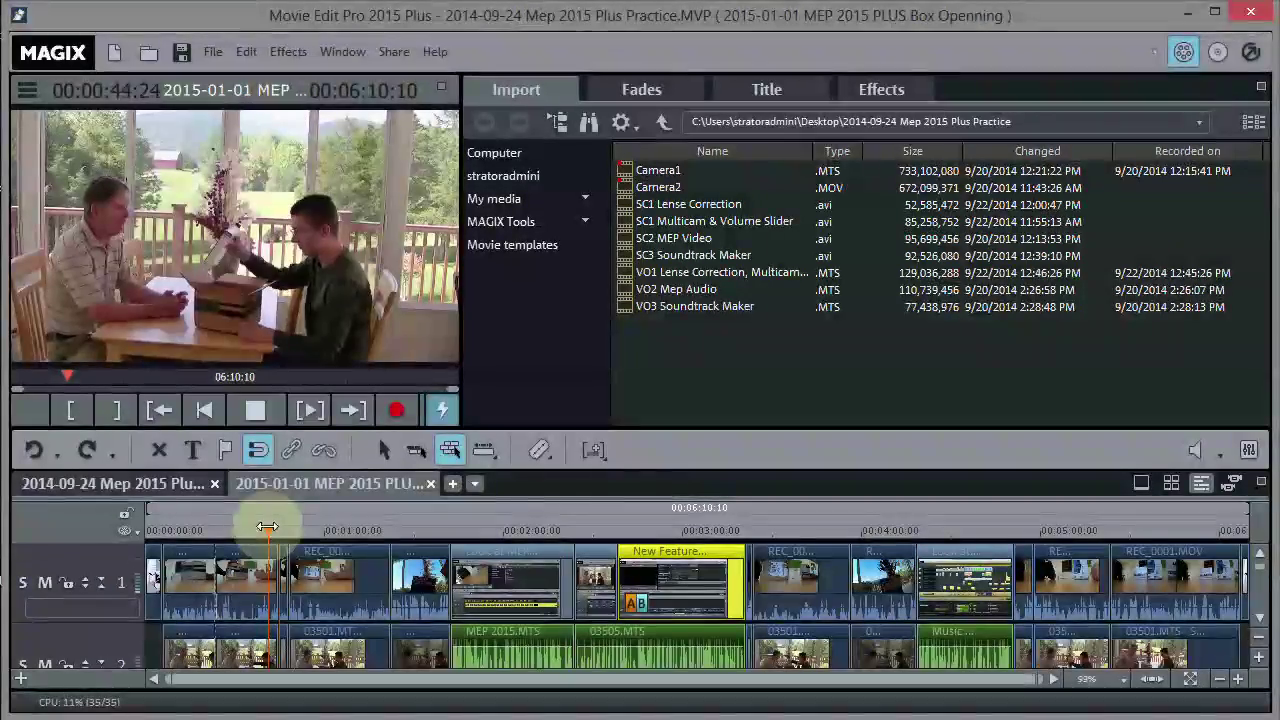
key(space)
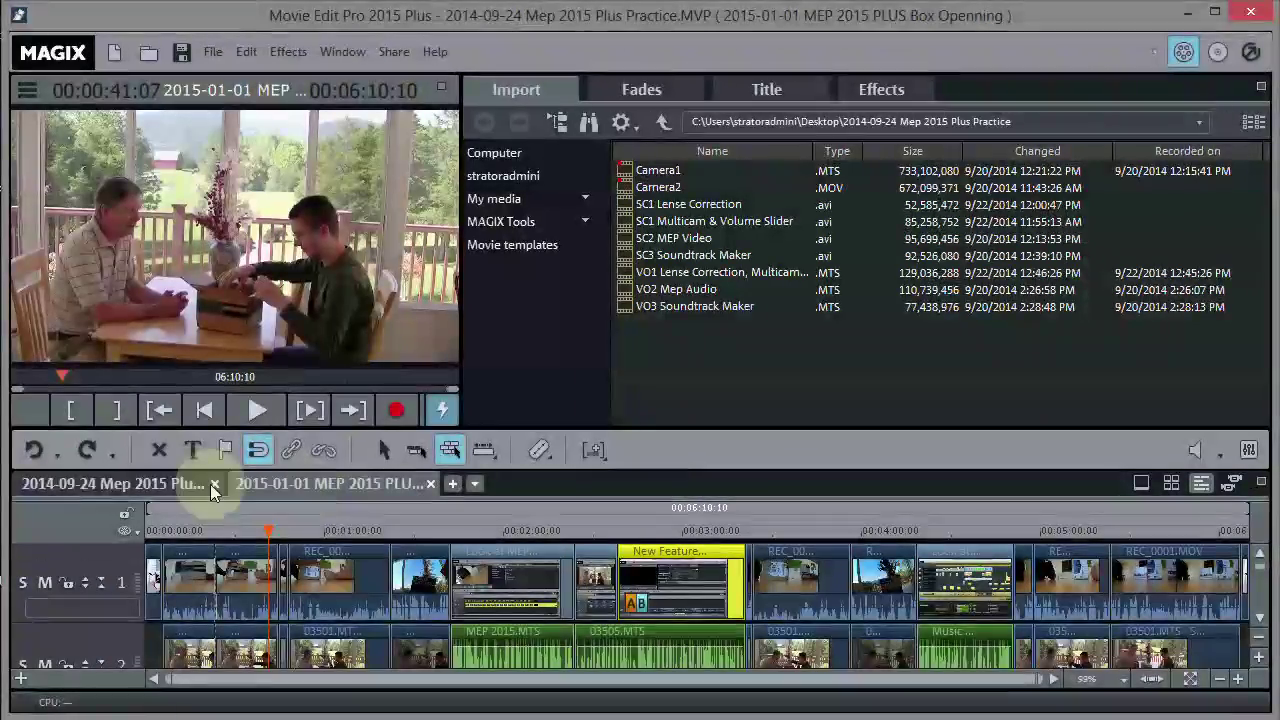
Step: Switch to the practice movie and play it from 00:00:20:16 onwards to find the start of the second unwanted section
click(140, 484)
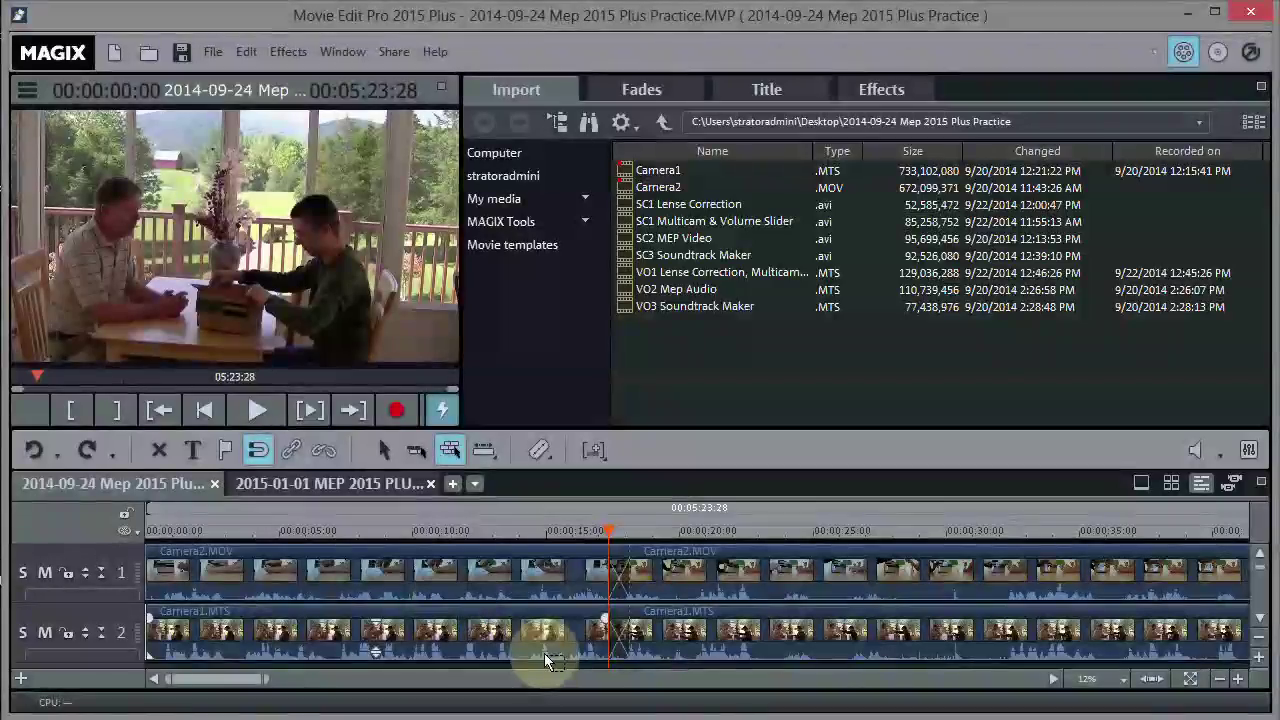
click(1220, 679)
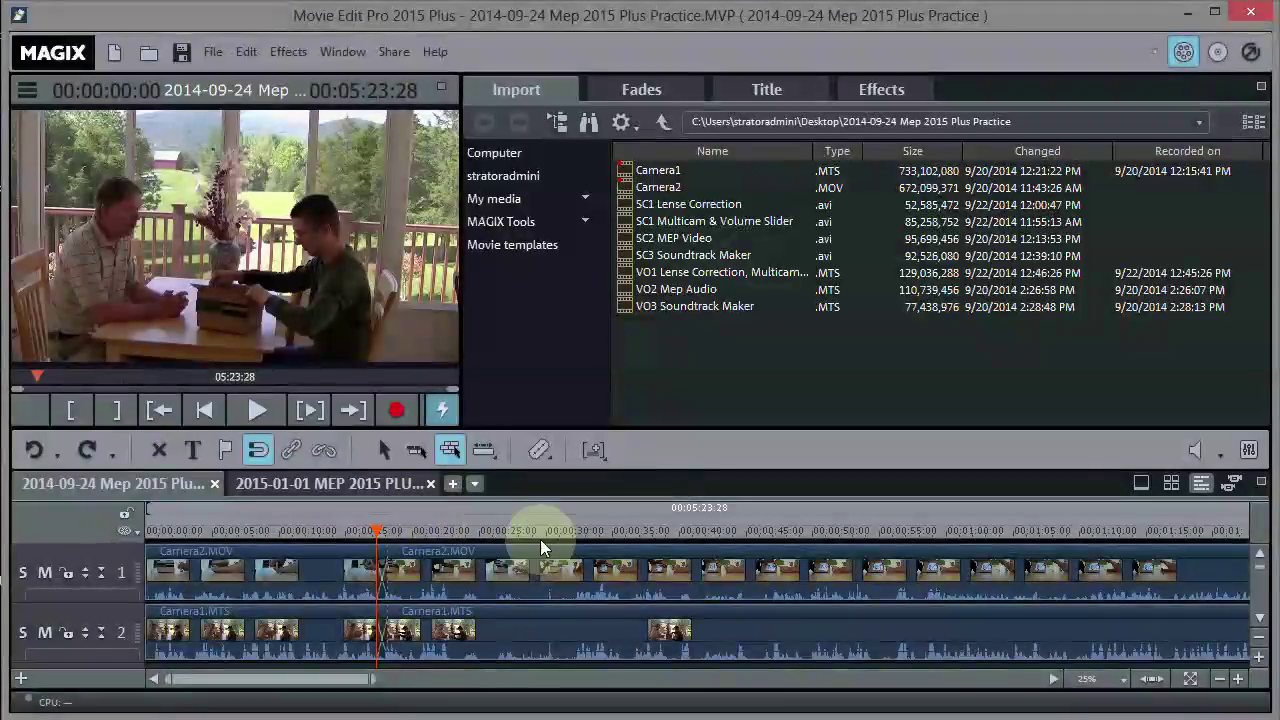
click(420, 529)
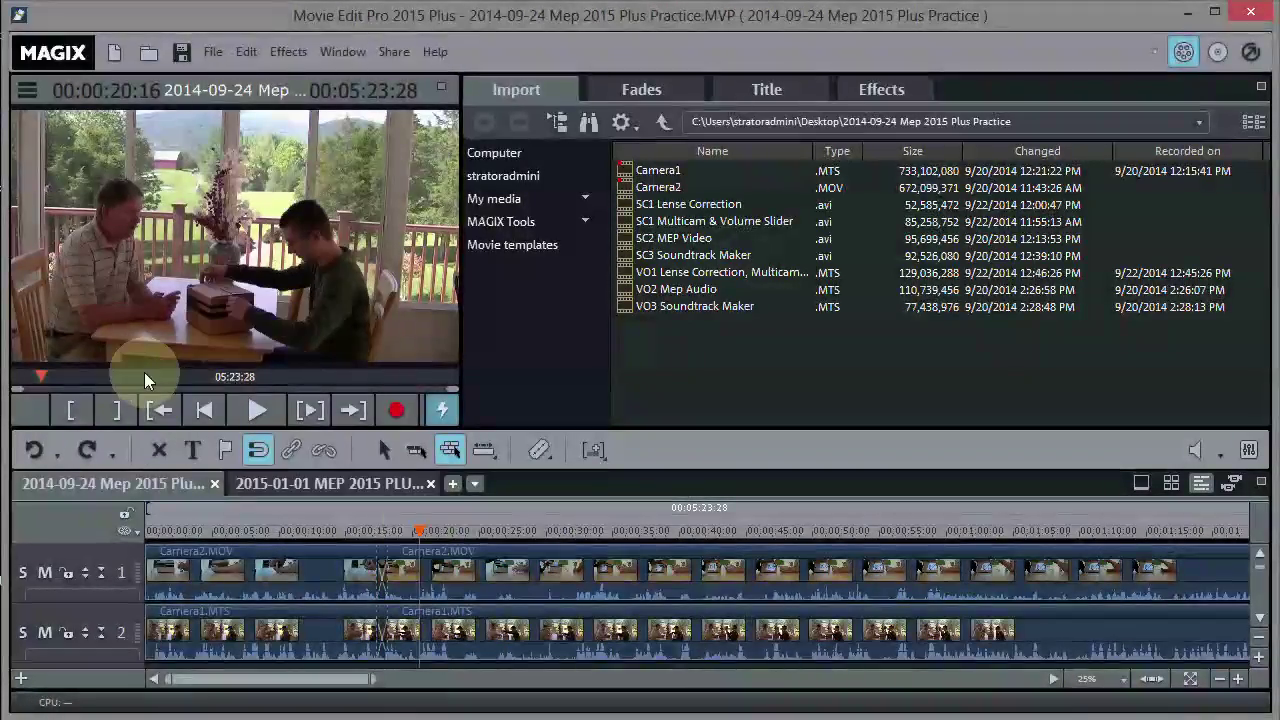
click(256, 410)
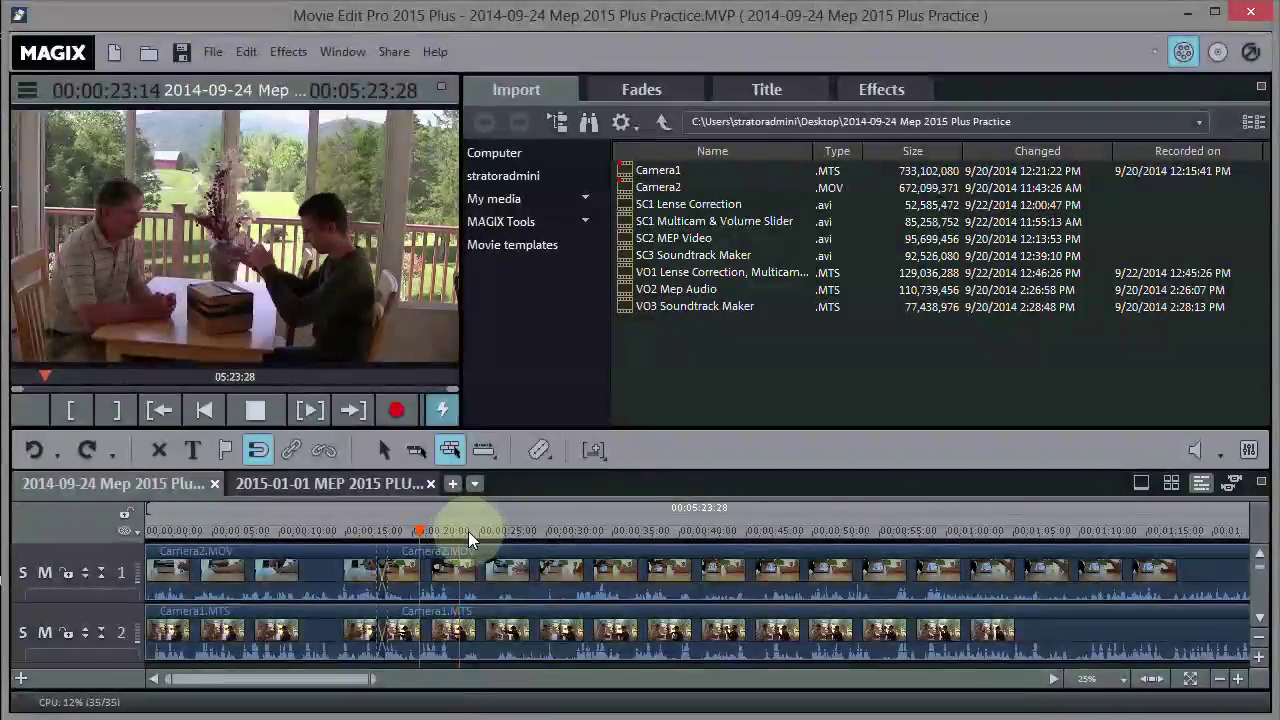
click(540, 531)
drag(563, 531, 568, 530)
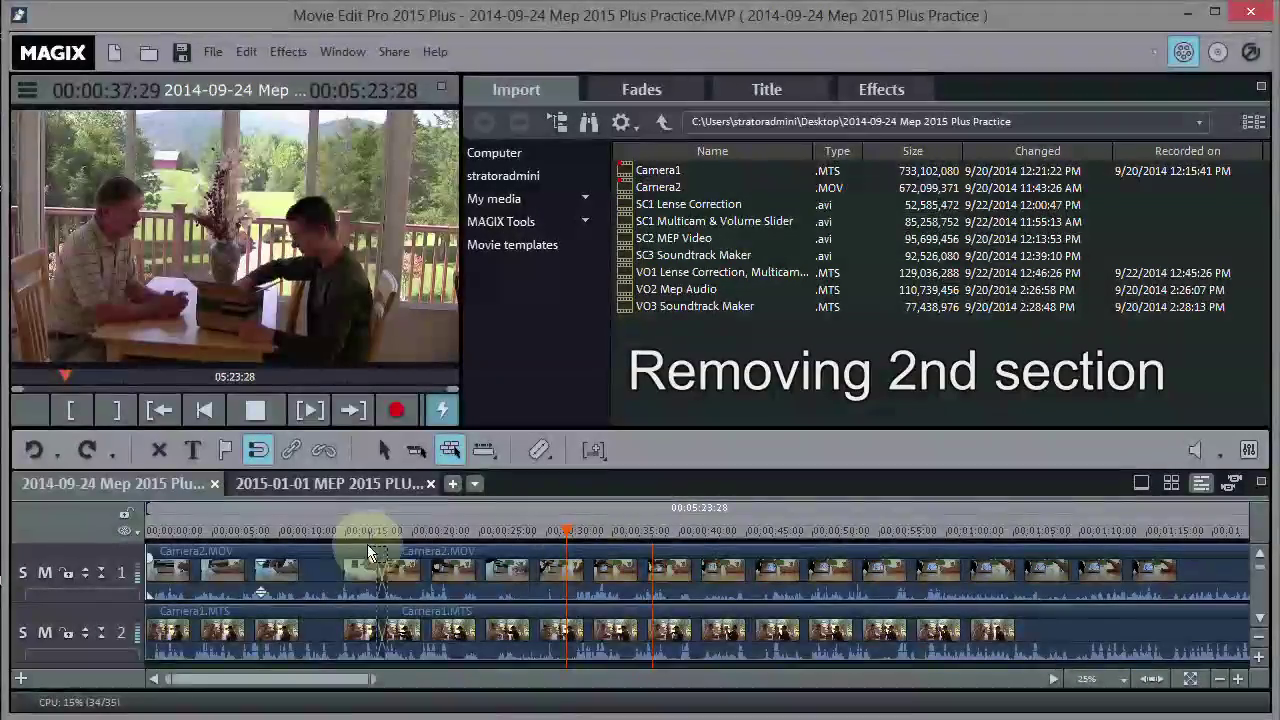
Step: Split the Camera2 and Camera1 clips on both tracks at 00:00:39:10
click(664, 530)
click(256, 410)
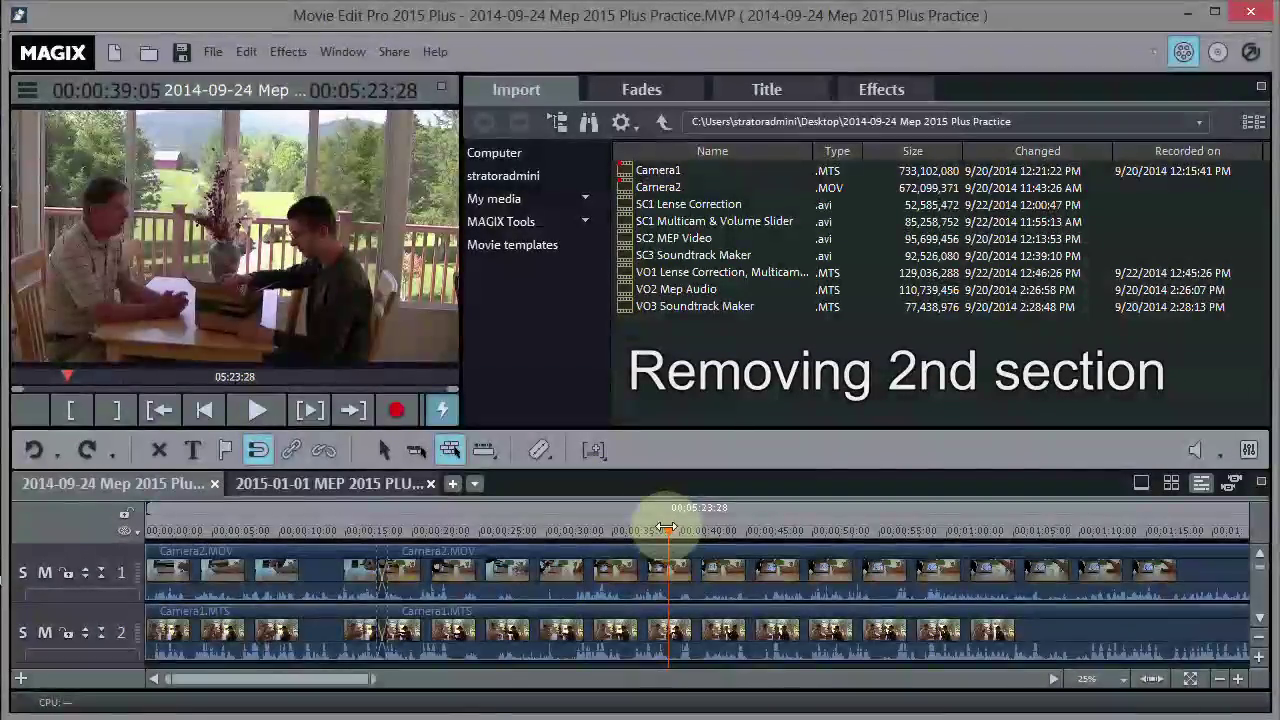
click(669, 529)
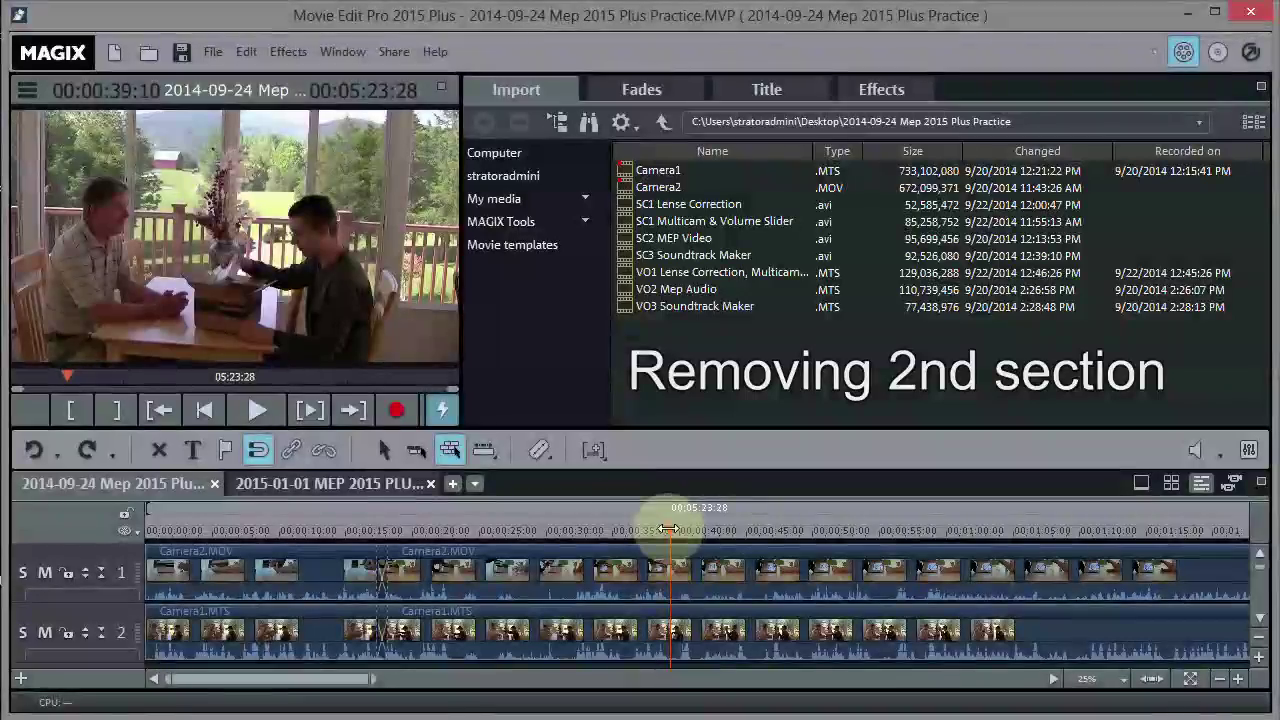
click(538, 451)
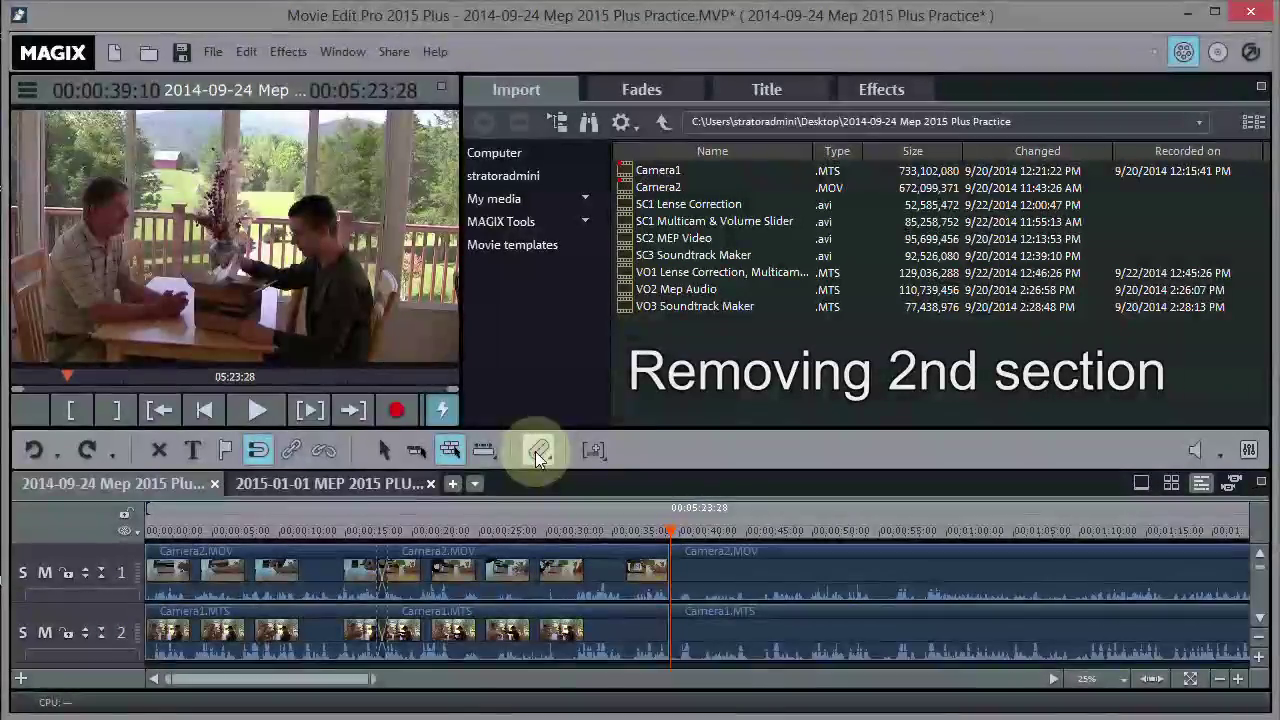
Step: Locate the end of the second unwanted section and split both camera tracks at 00:00:41:20
key(space)
click(697, 571)
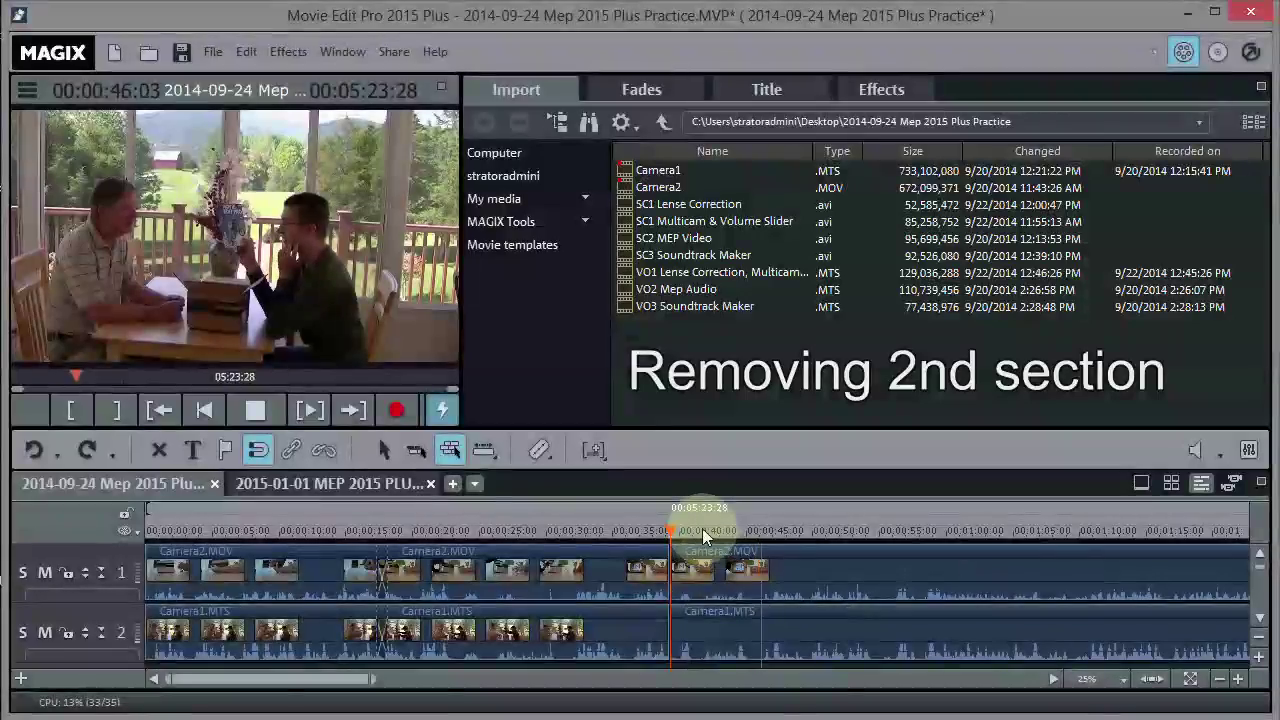
click(704, 535)
drag(703, 540, 678, 529)
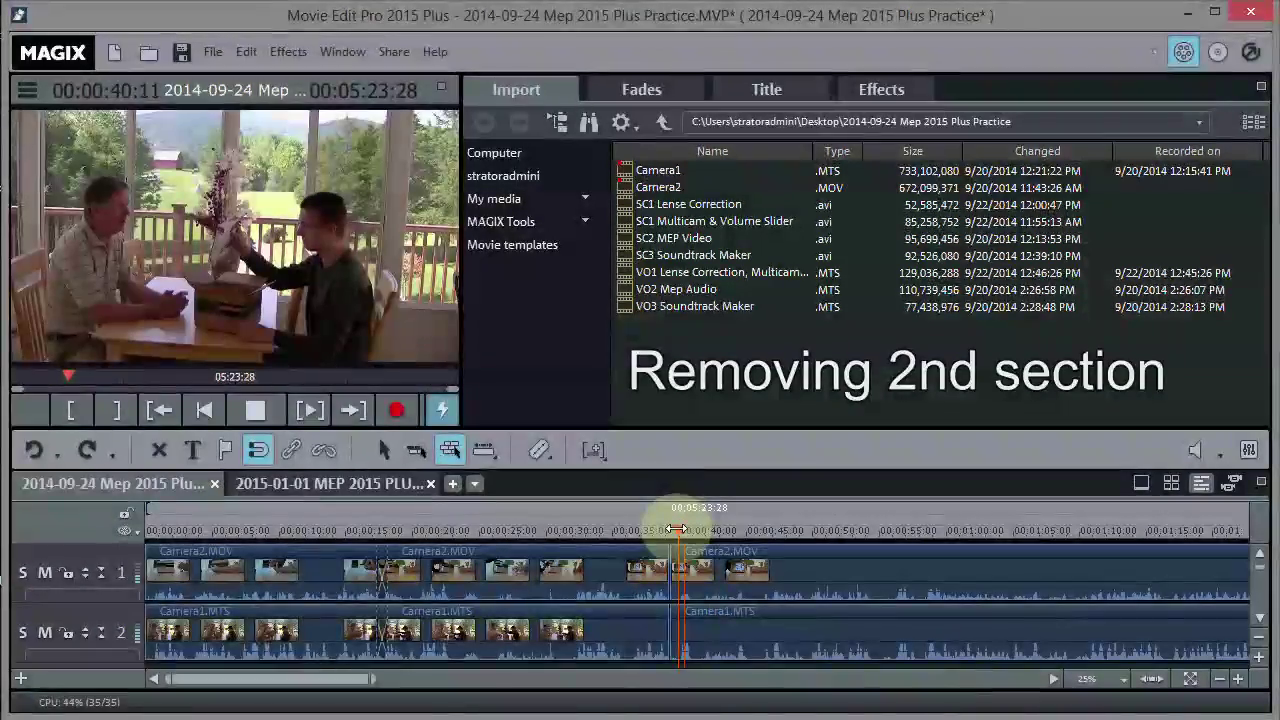
key(space)
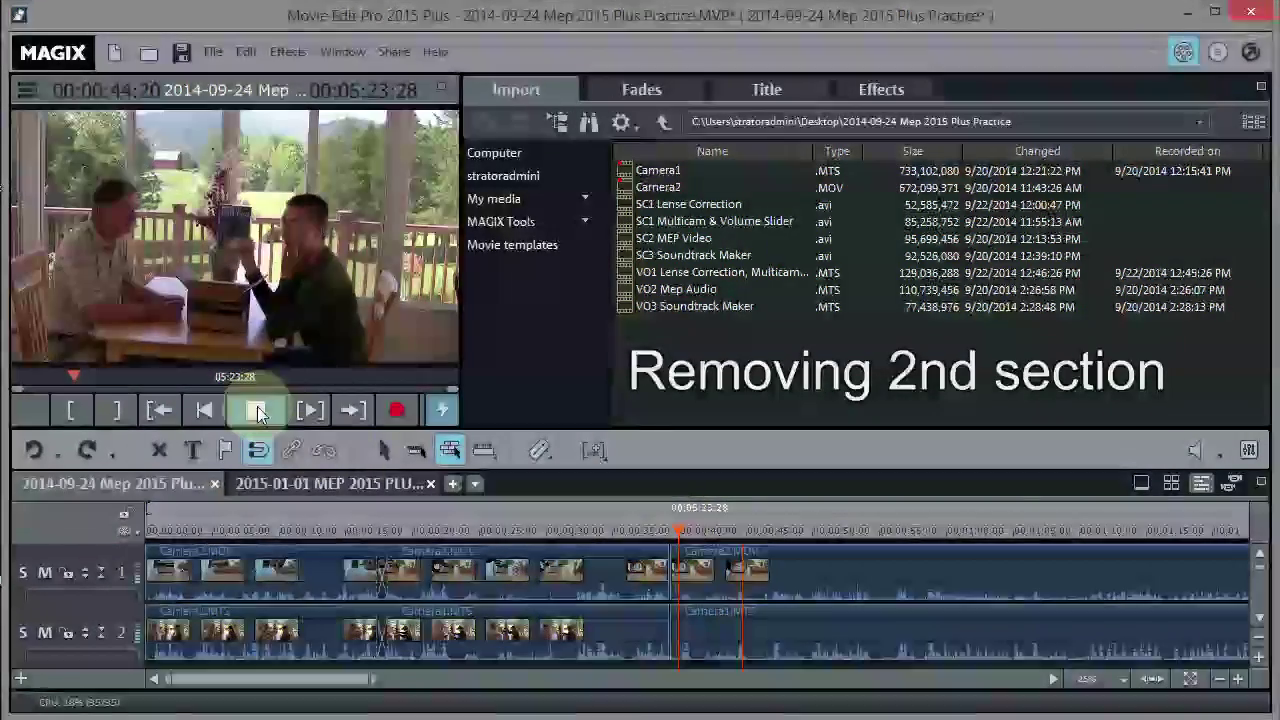
click(257, 408)
drag(676, 531, 701, 531)
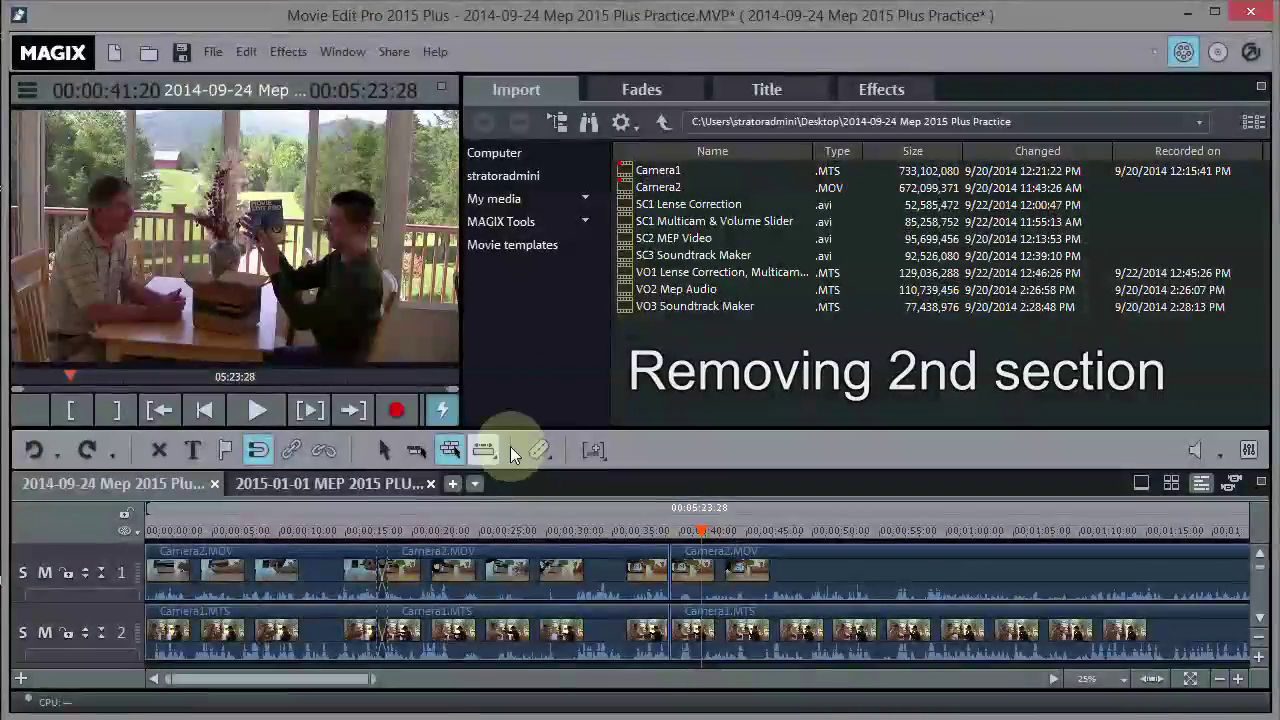
click(543, 449)
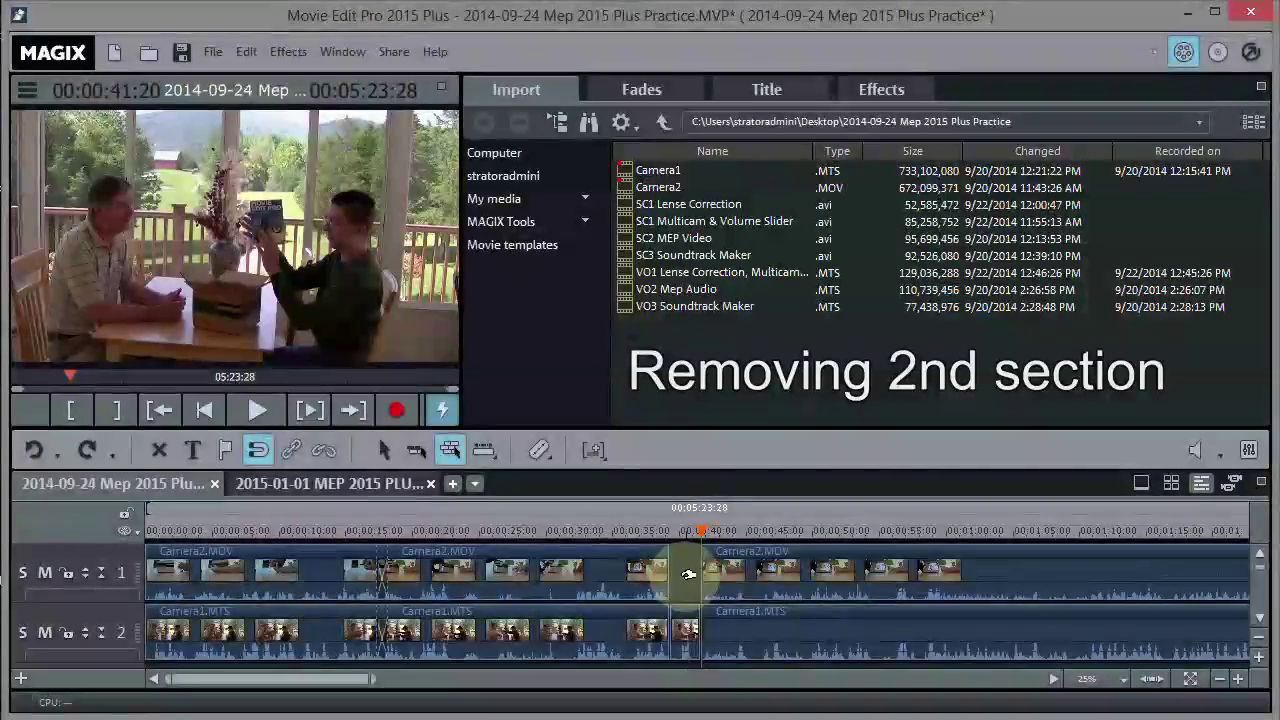
Step: Delete the short section between 00:00:39:10 and 00:00:41:20 from both camera tracks
click(688, 573)
key(Delete)
click(686, 634)
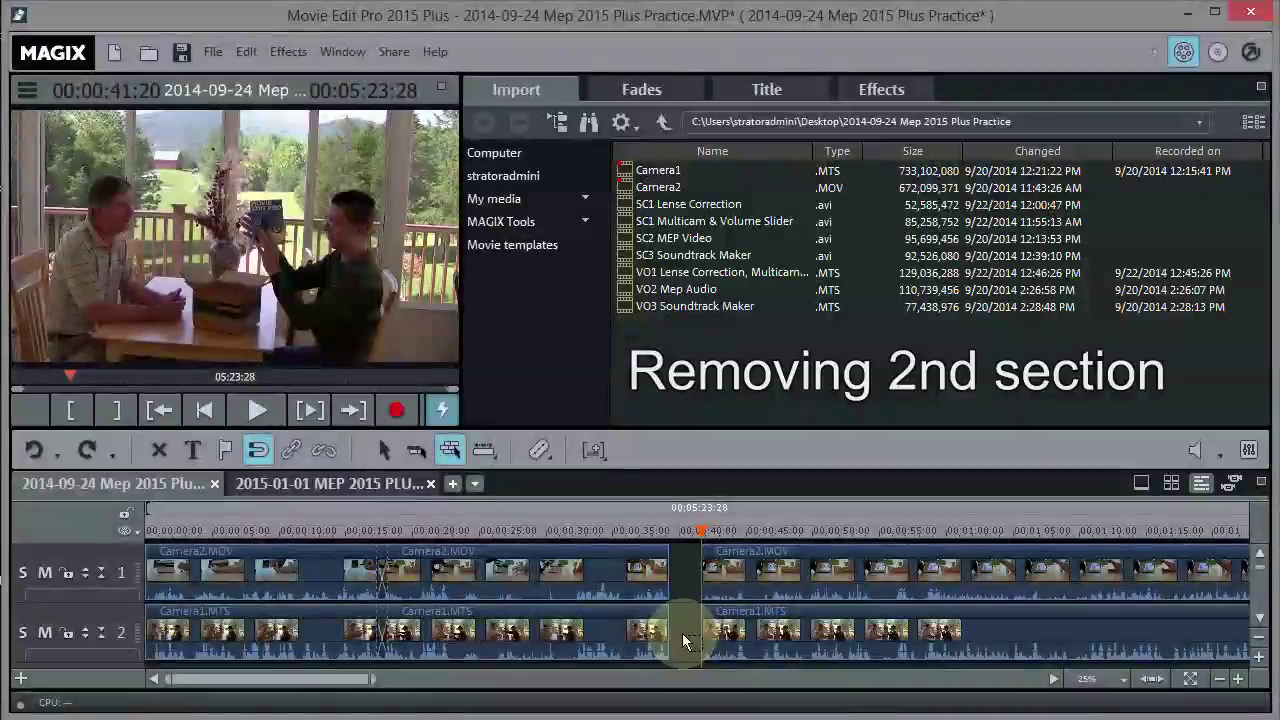
Step: Close the gap by moving the following clips back to 00:00:39:10, and play the movie from the join
click(669, 530)
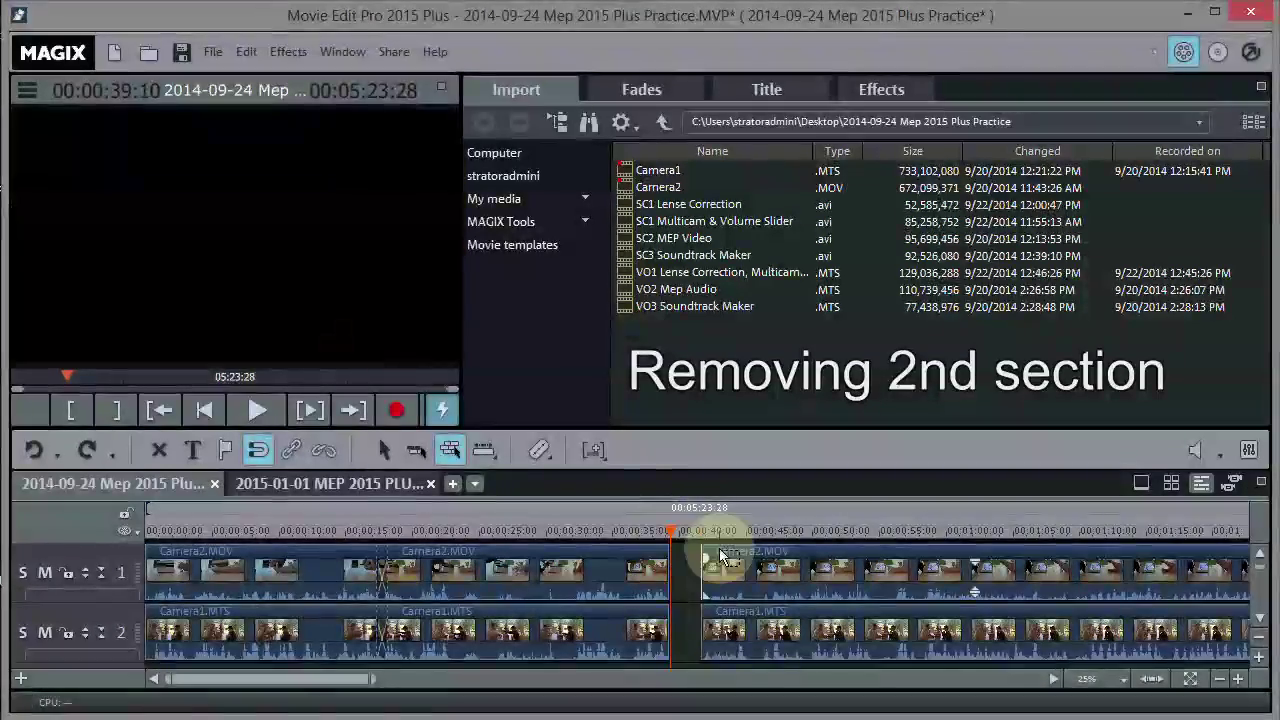
drag(719, 548, 707, 549)
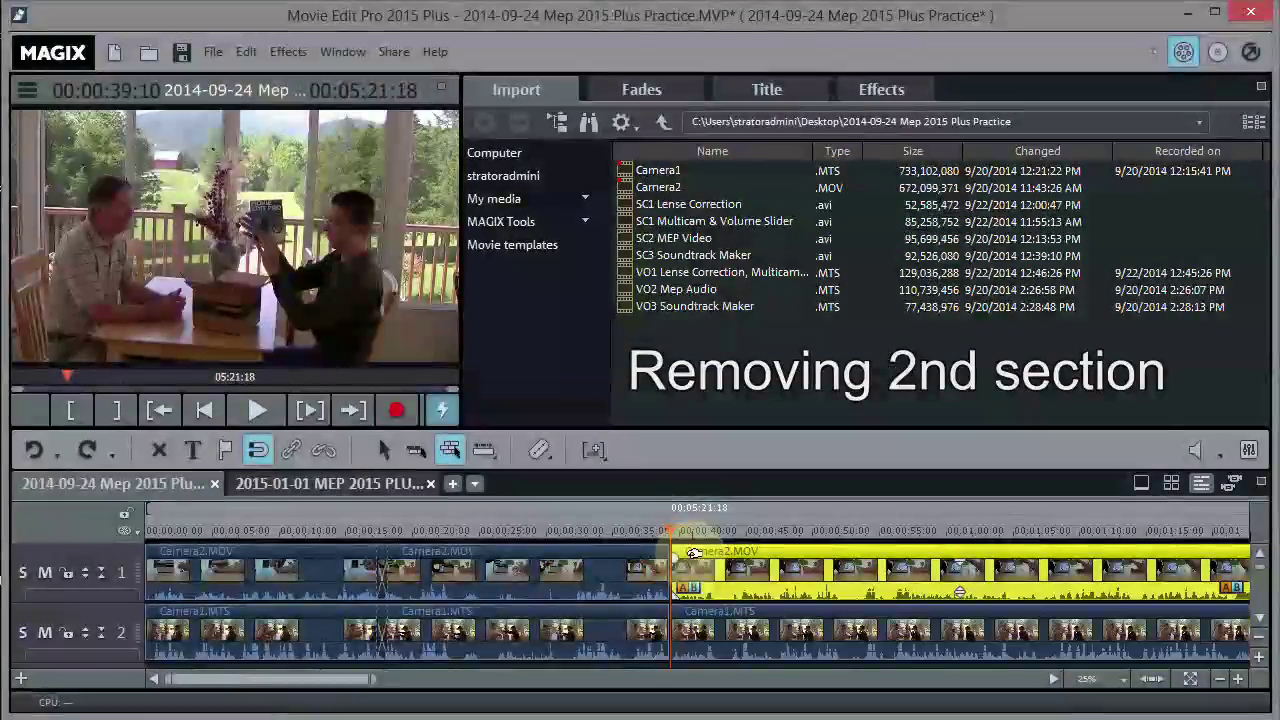
key(space)
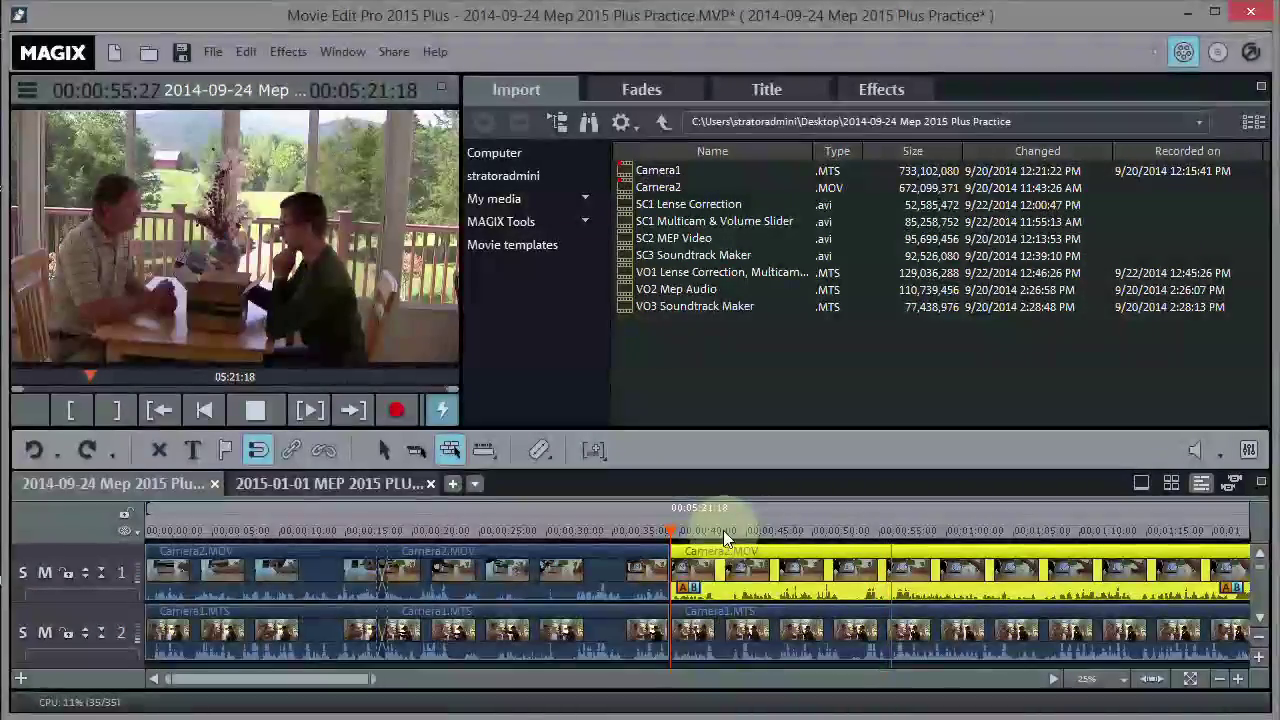
click(257, 408)
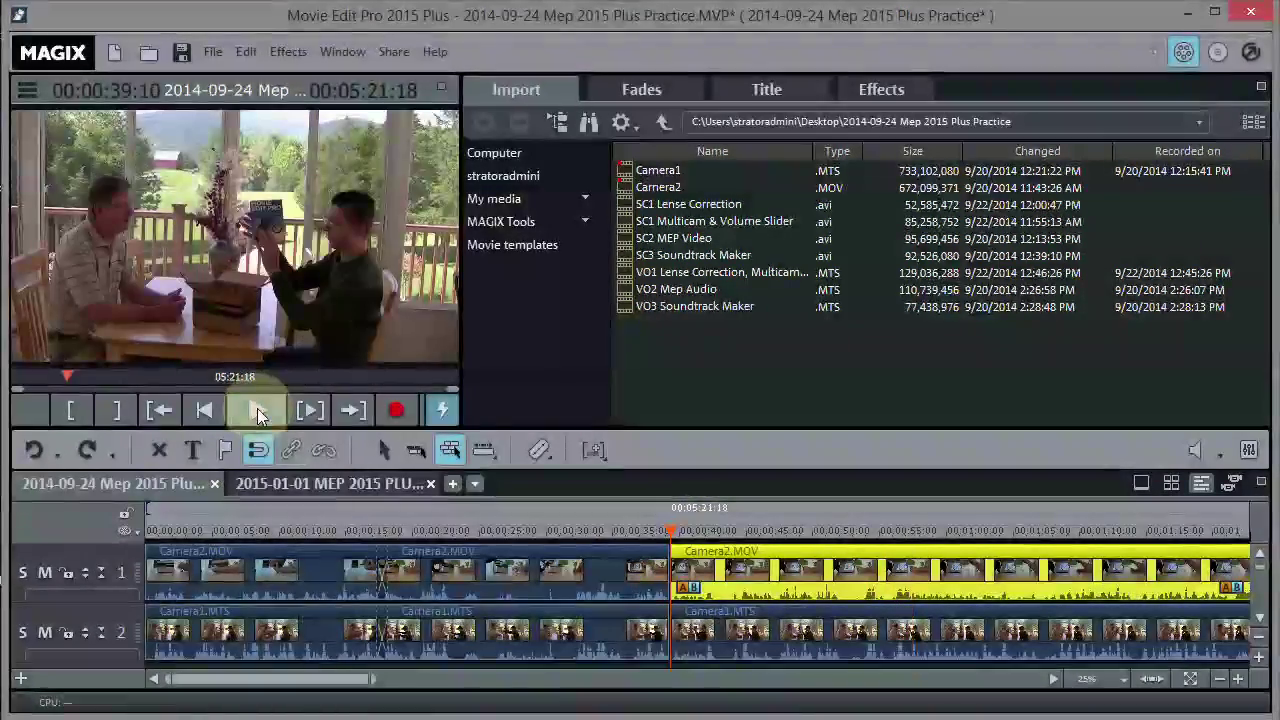
Step: Find the start of the third unwanted section and split both camera tracks at 00:00:42:28
drag(668, 525, 727, 533)
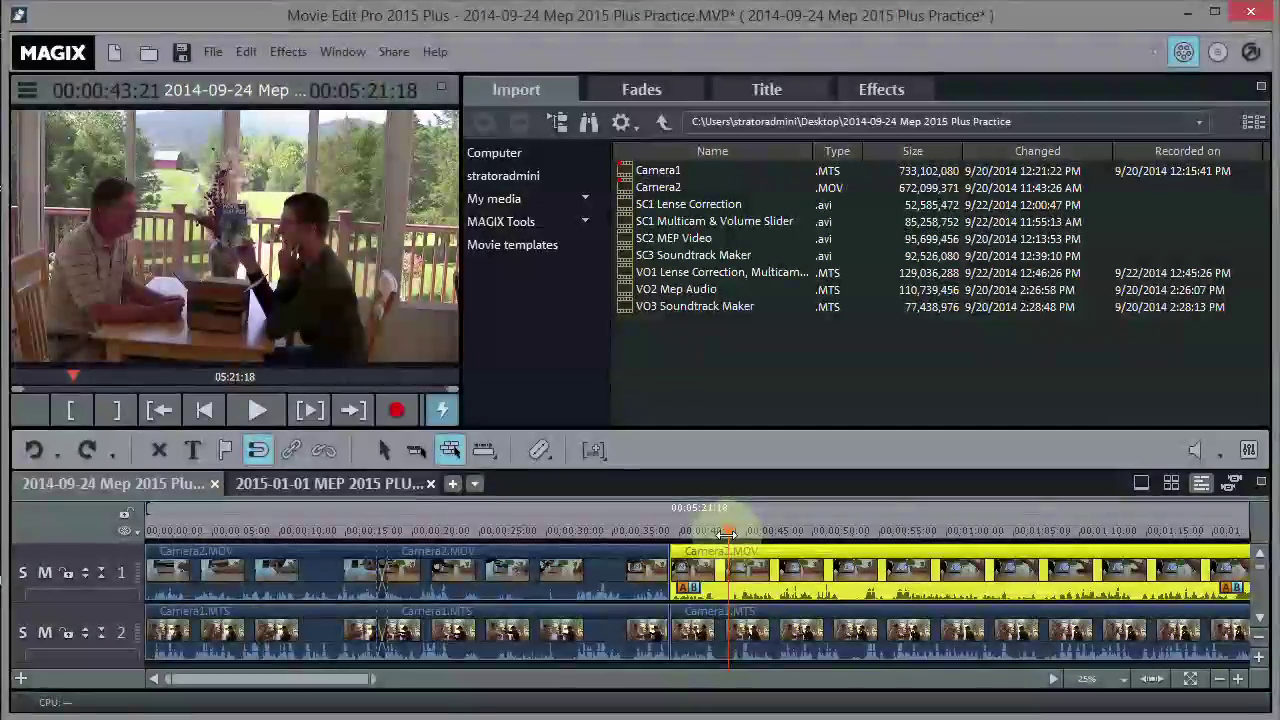
drag(727, 533, 705, 526)
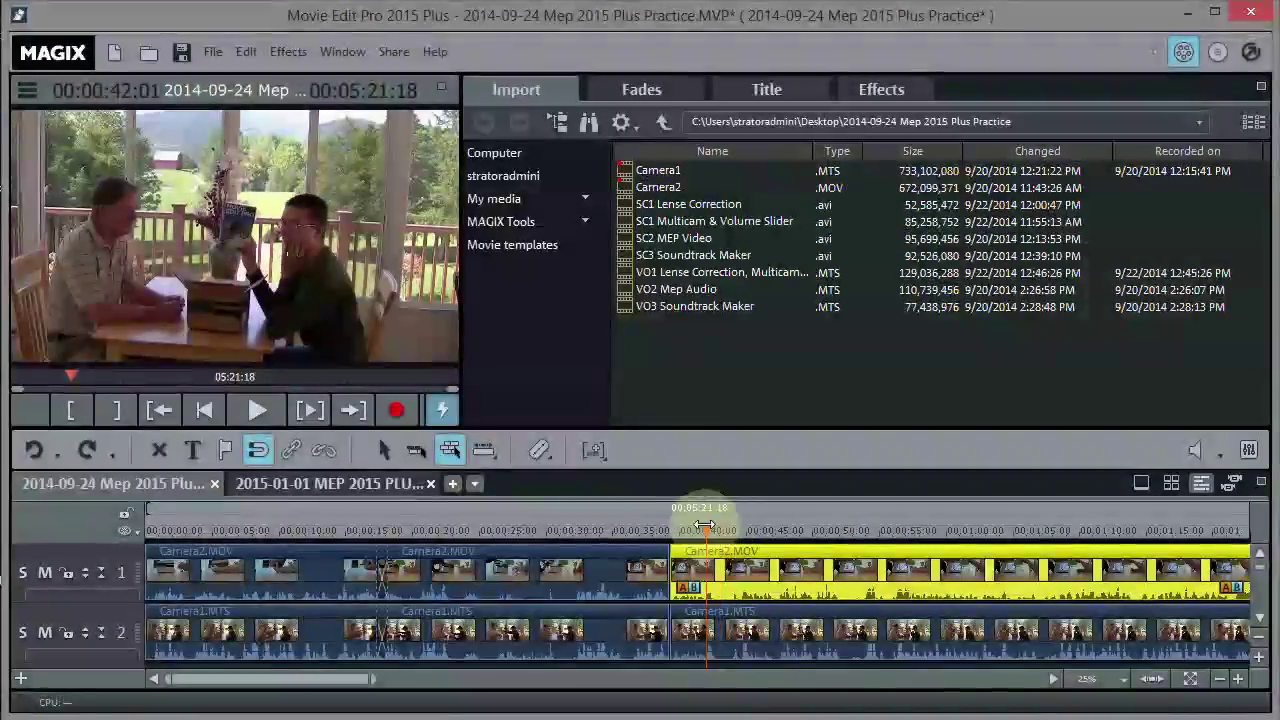
key(space)
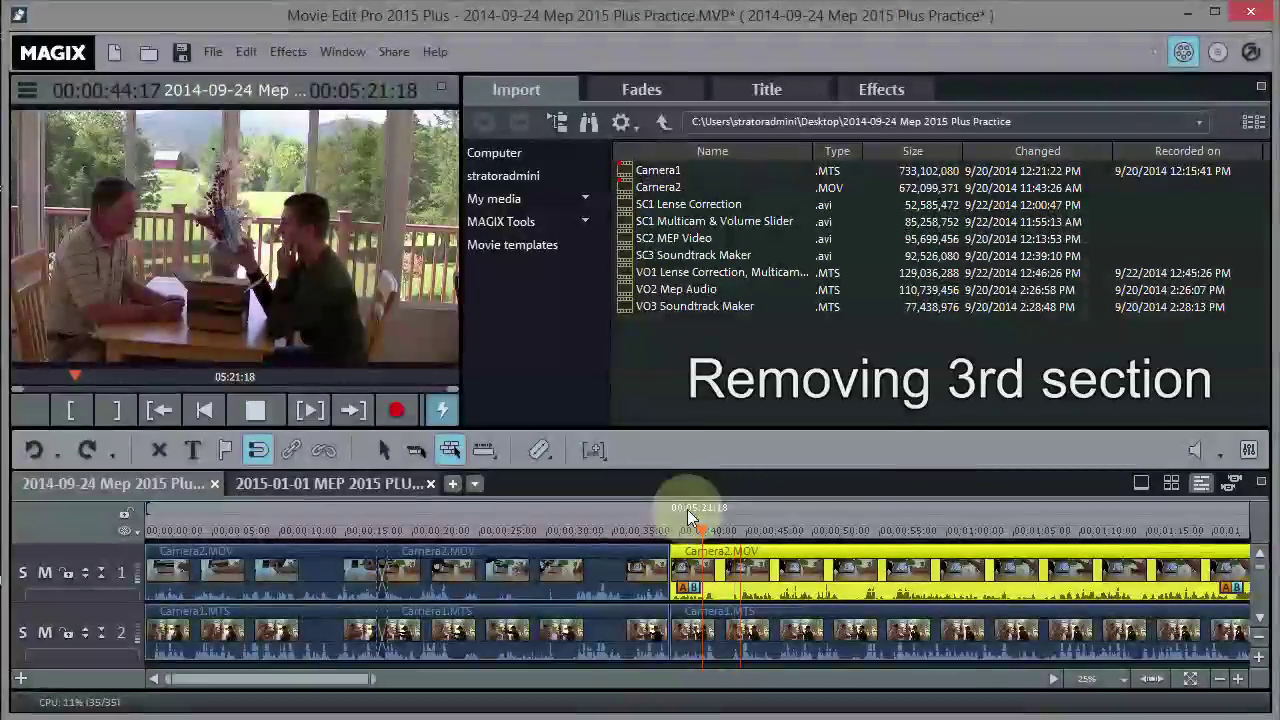
key(space)
drag(699, 527, 716, 530)
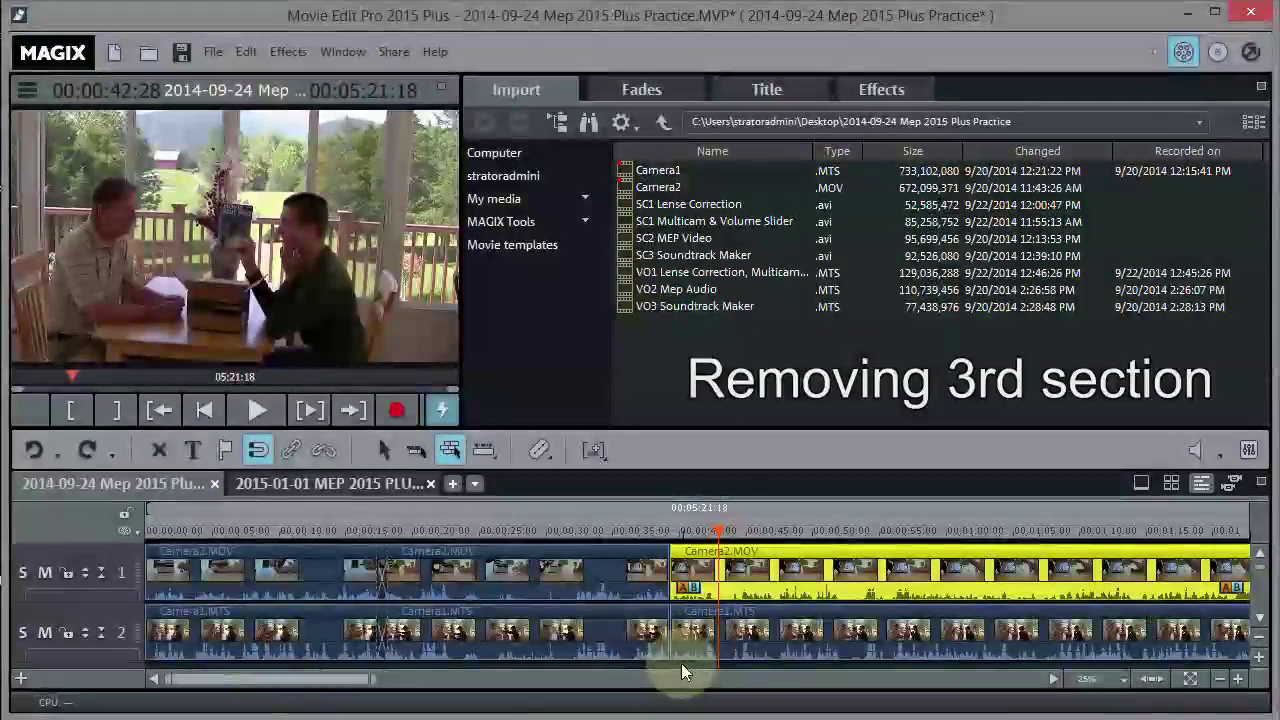
click(681, 663)
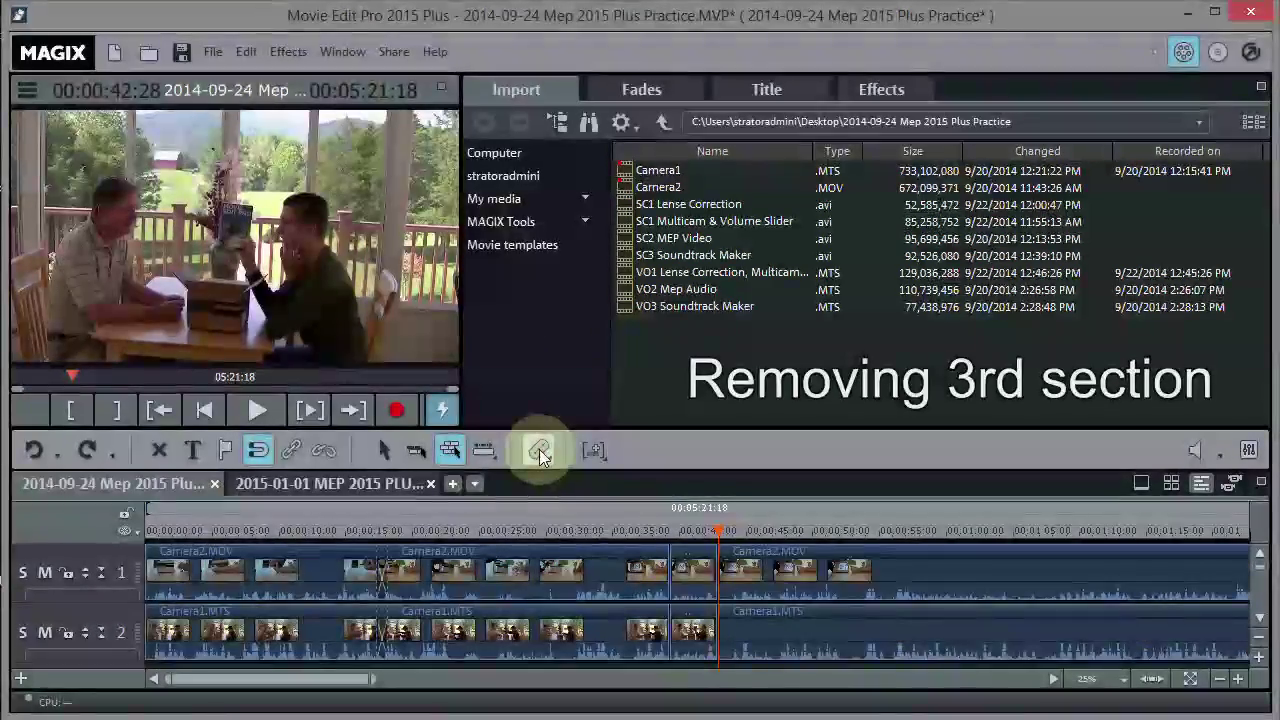
click(714, 563)
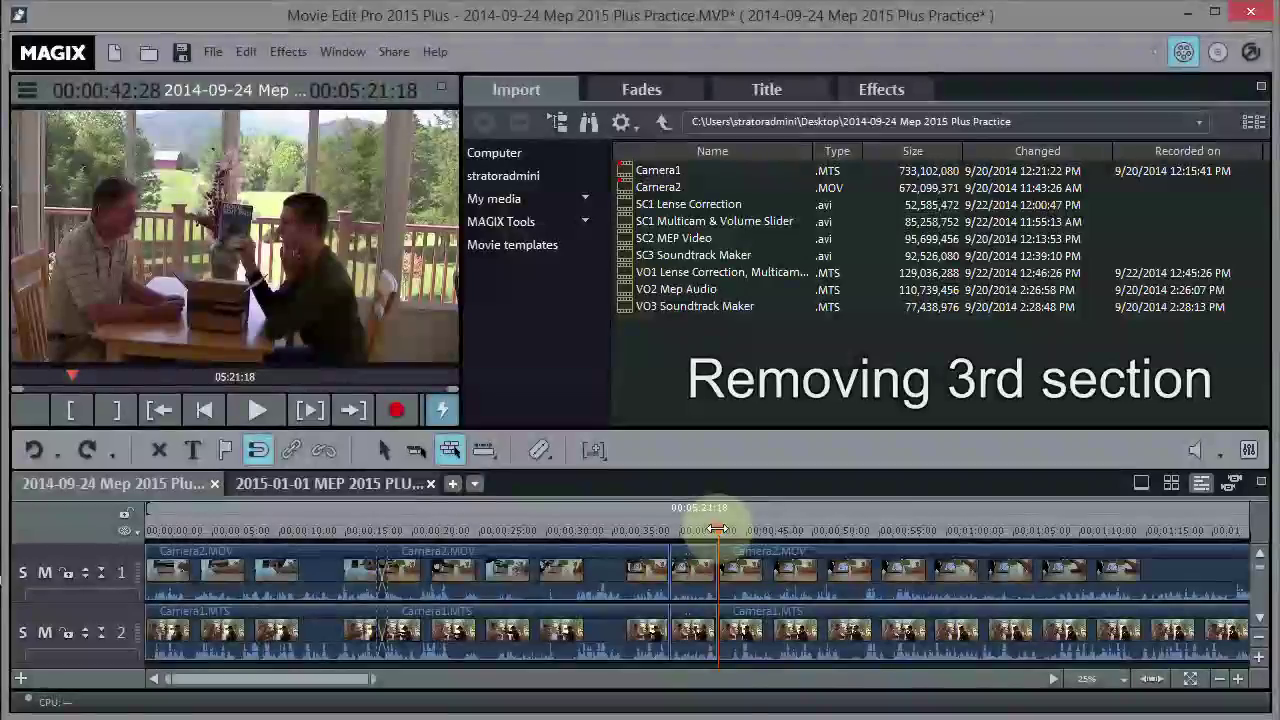
Step: Split both camera tracks at 00:00:47:04, the end of the third unwanted section
drag(718, 528, 781, 535)
key(space)
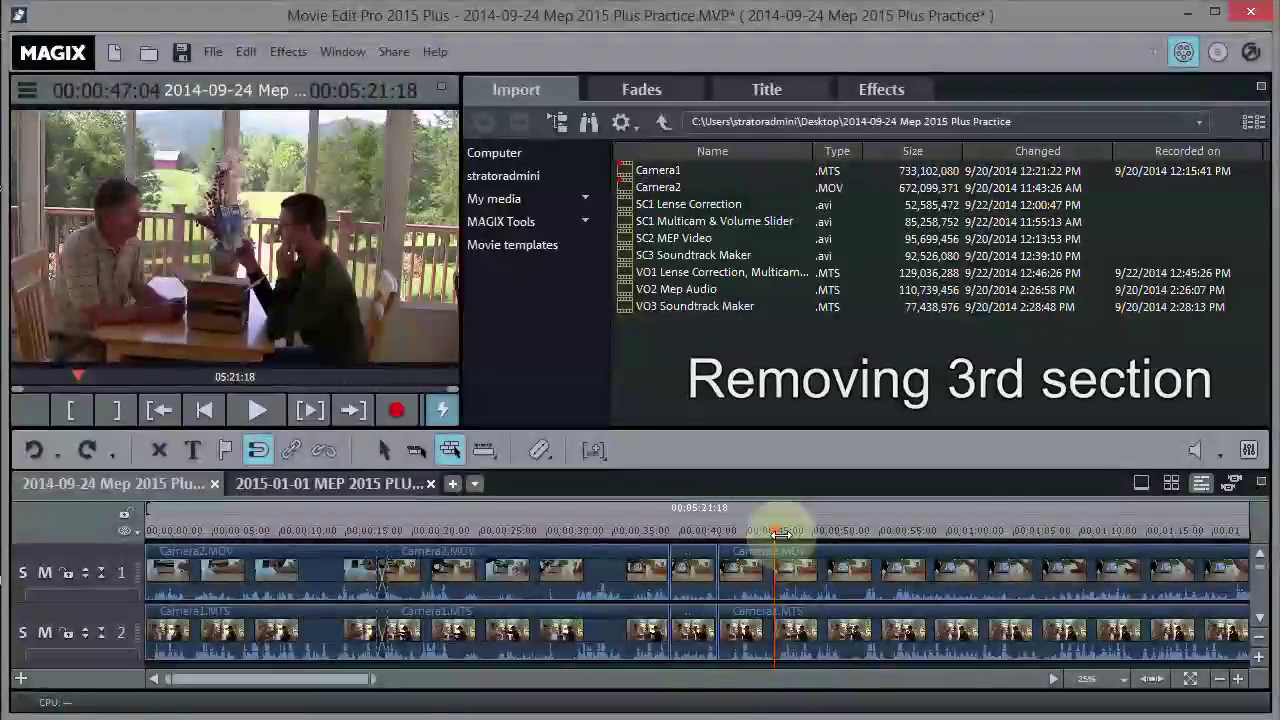
click(536, 455)
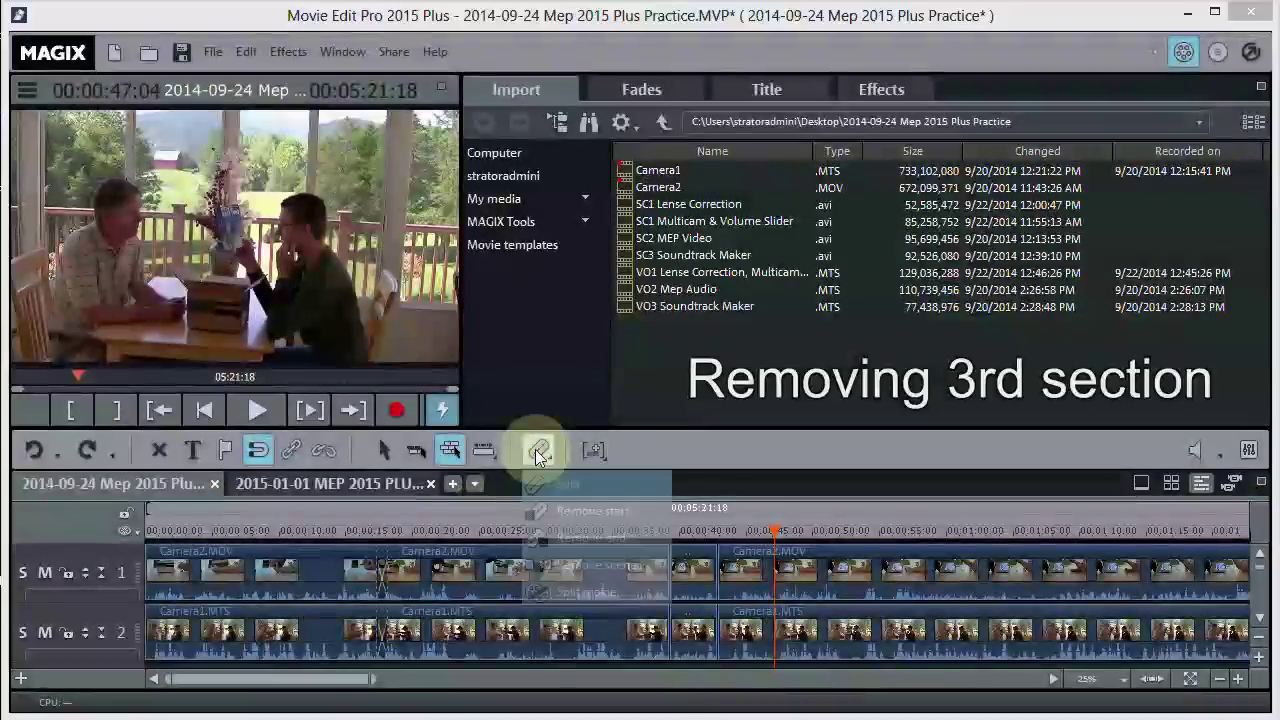
click(563, 488)
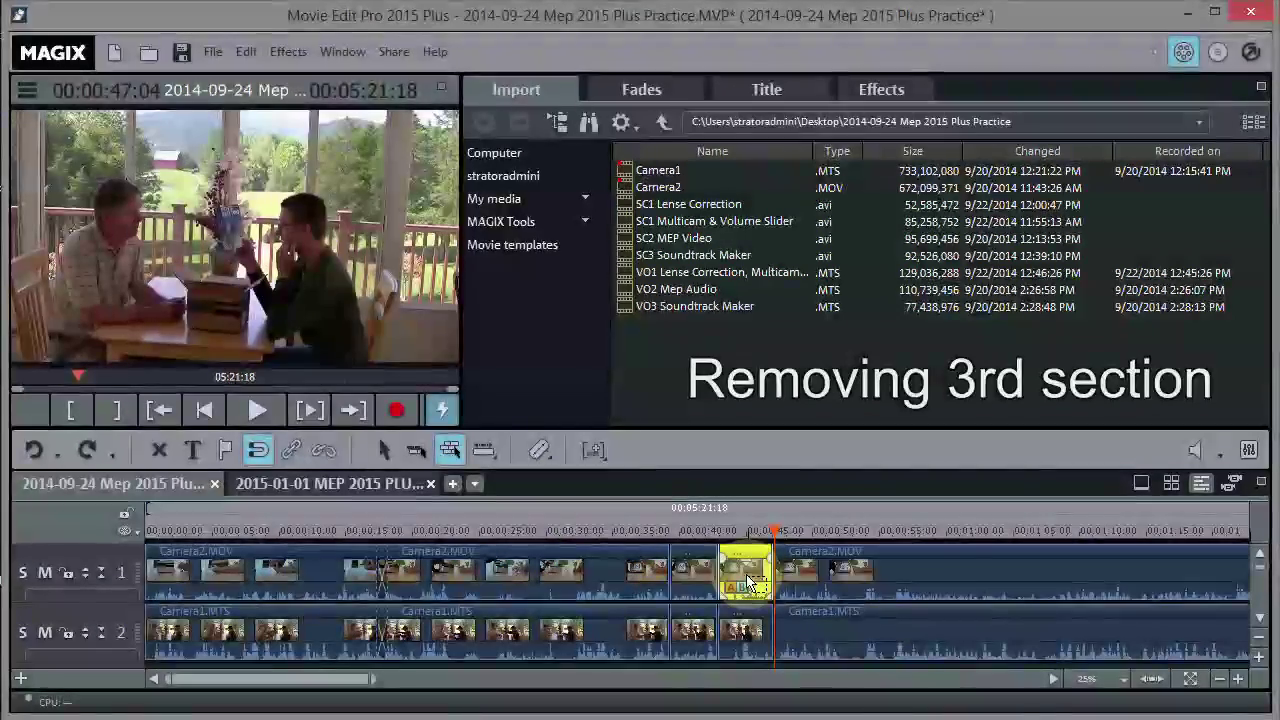
Step: Delete the section between 00:00:42:28 and 00:00:47:04 from both camera tracks
drag(750, 583, 757, 630)
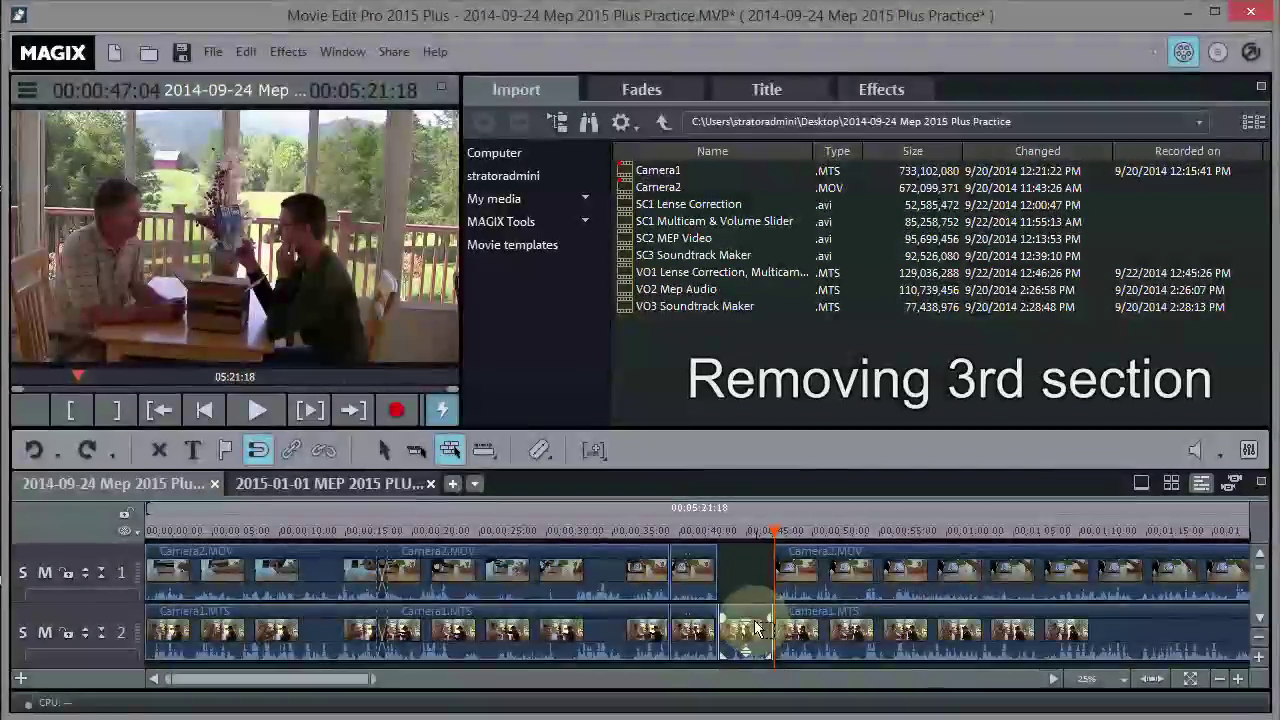
key(Delete)
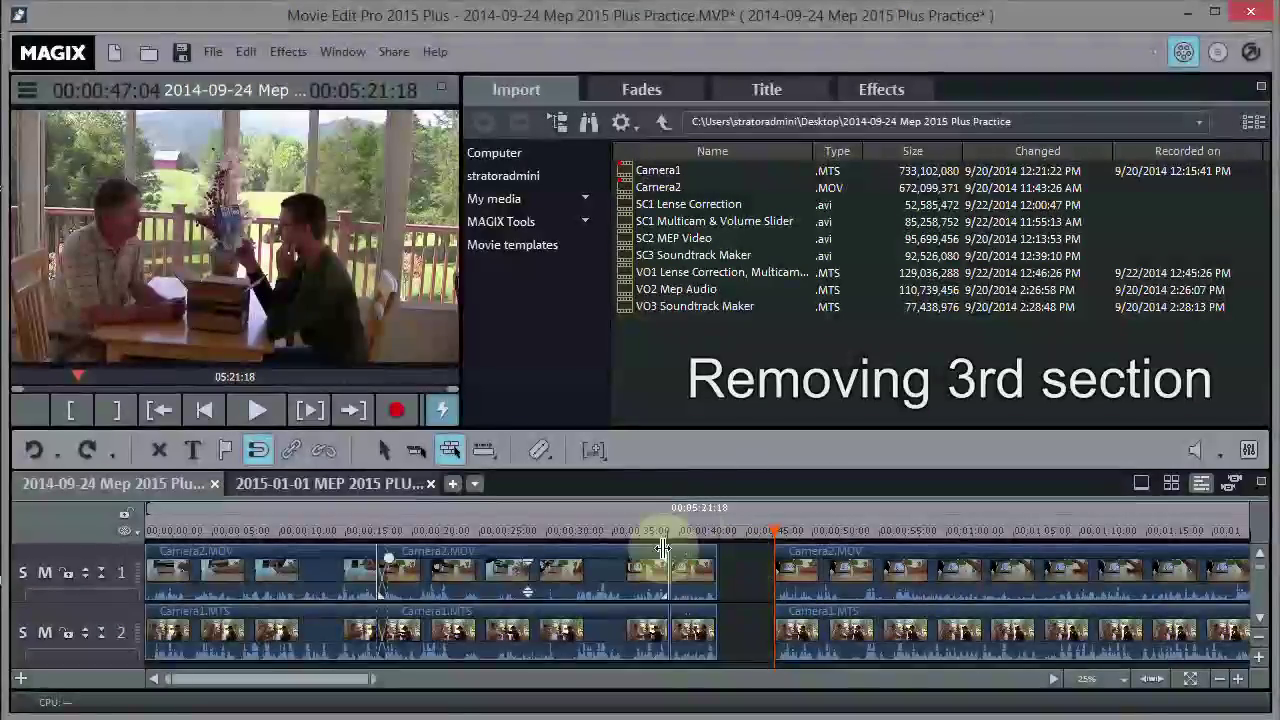
Step: Move the following clips back to 00:00:42:28 to close the gap, and briefly play the movie from that join
click(714, 538)
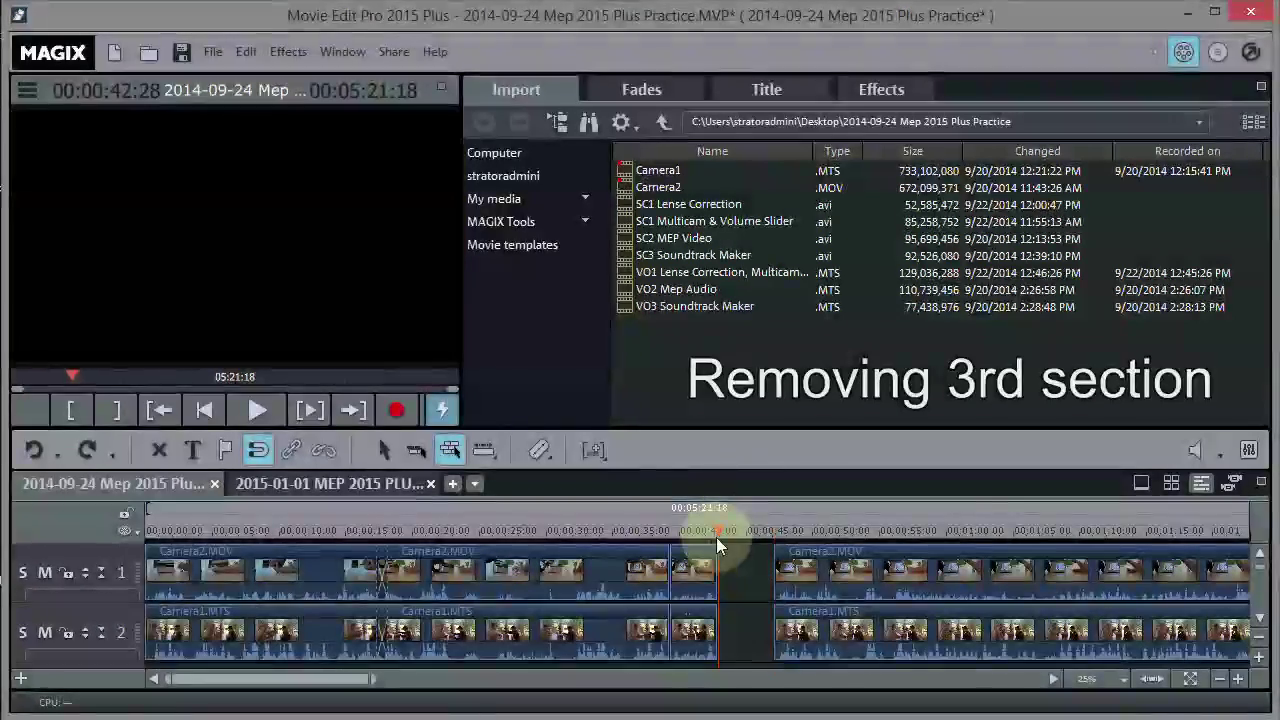
click(792, 556)
drag(792, 556, 745, 590)
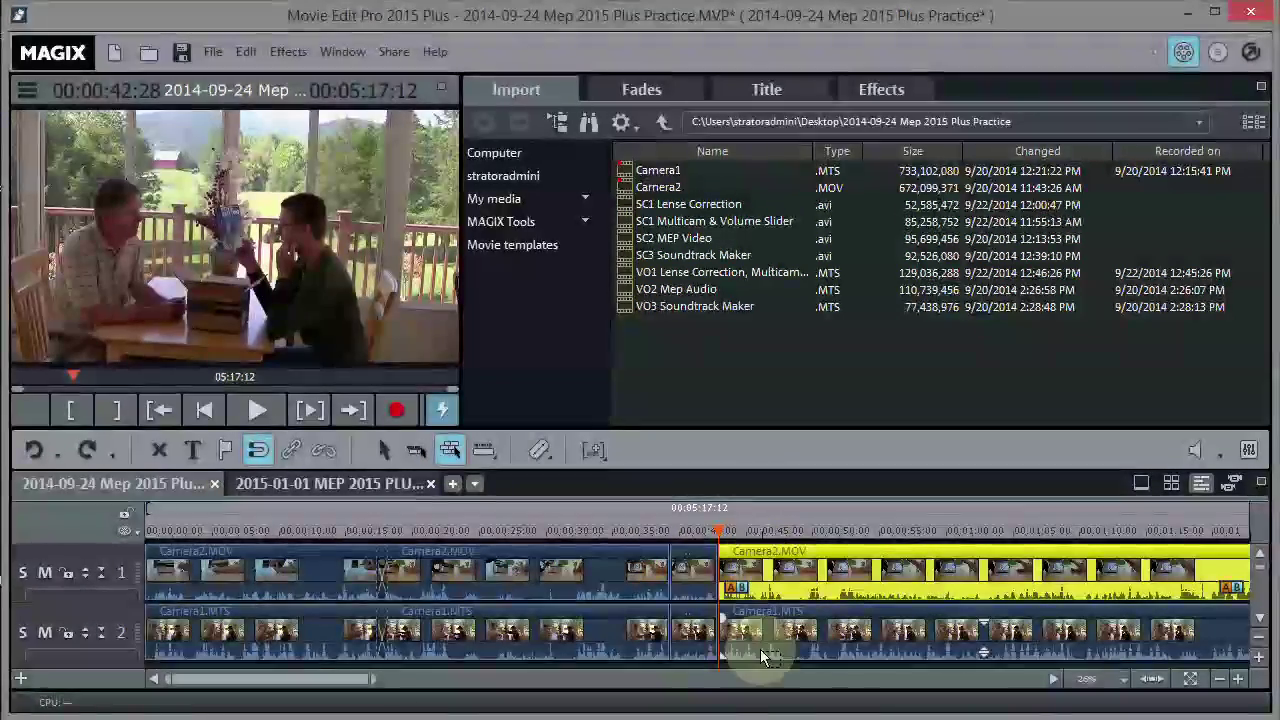
key(space)
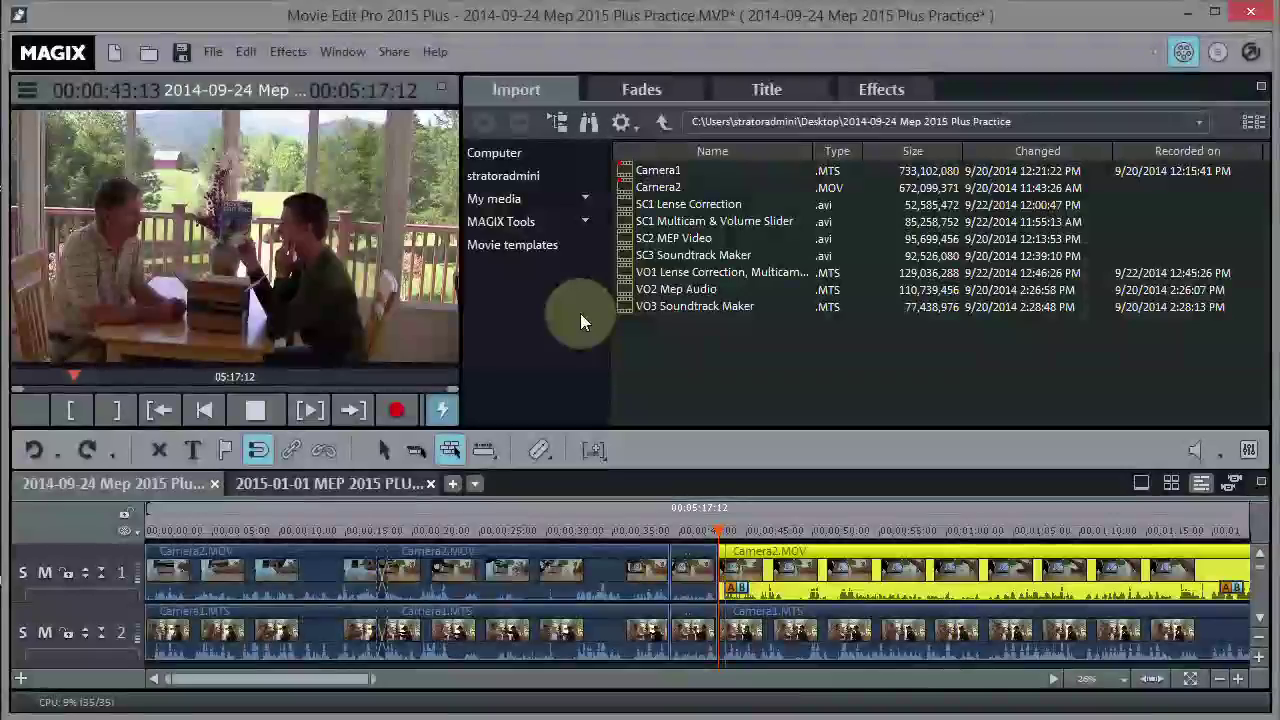
click(253, 408)
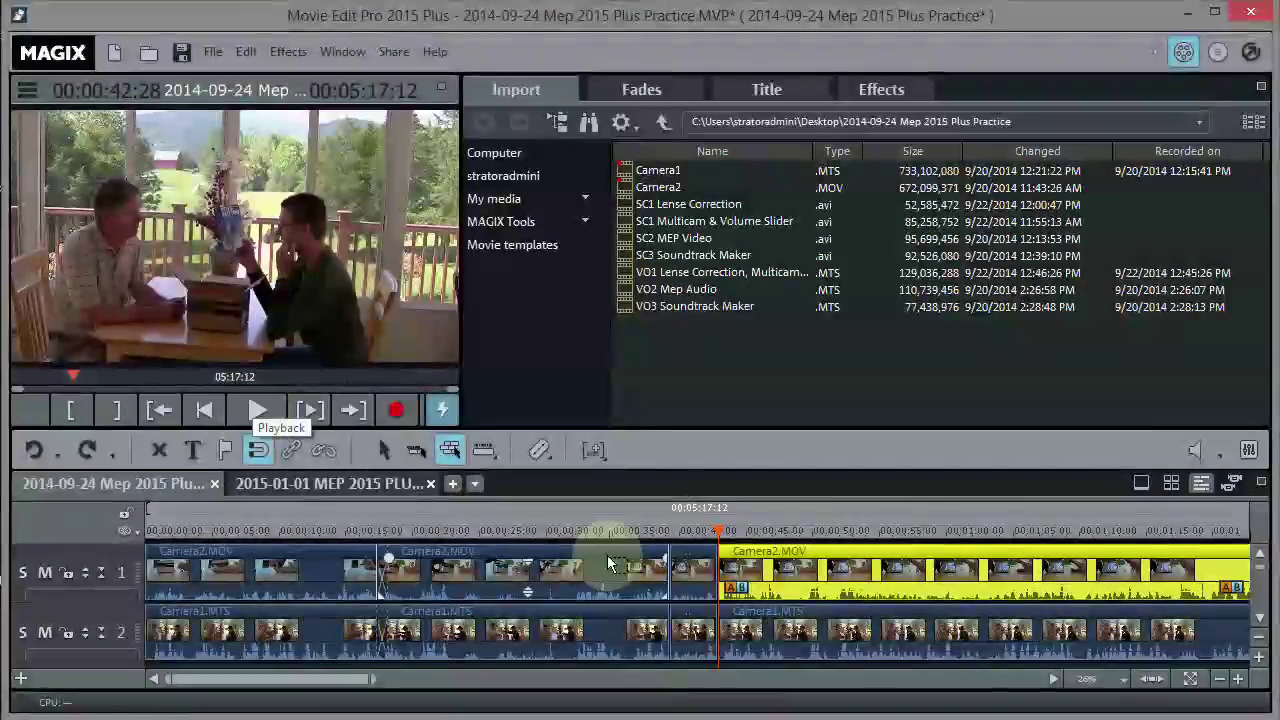
Step: Play the finished reference movie from 00:01:18:13 to check how the fourth unwanted section was cut
click(304, 488)
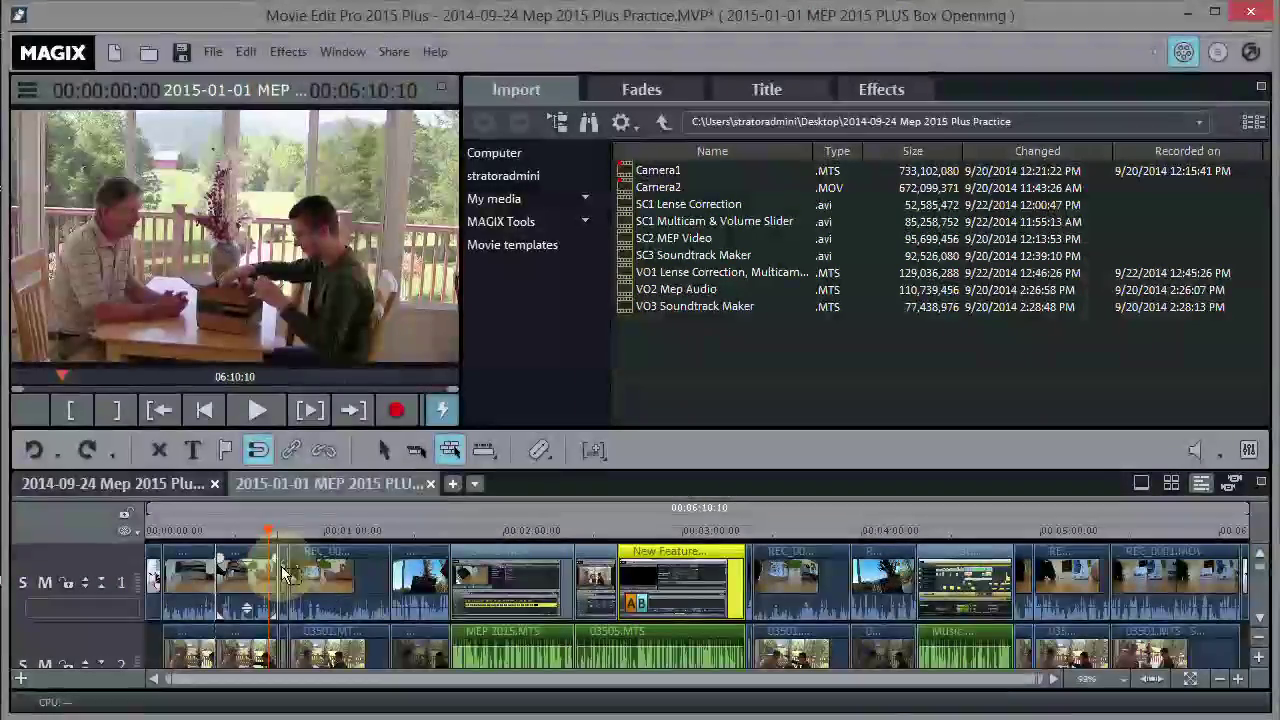
click(288, 566)
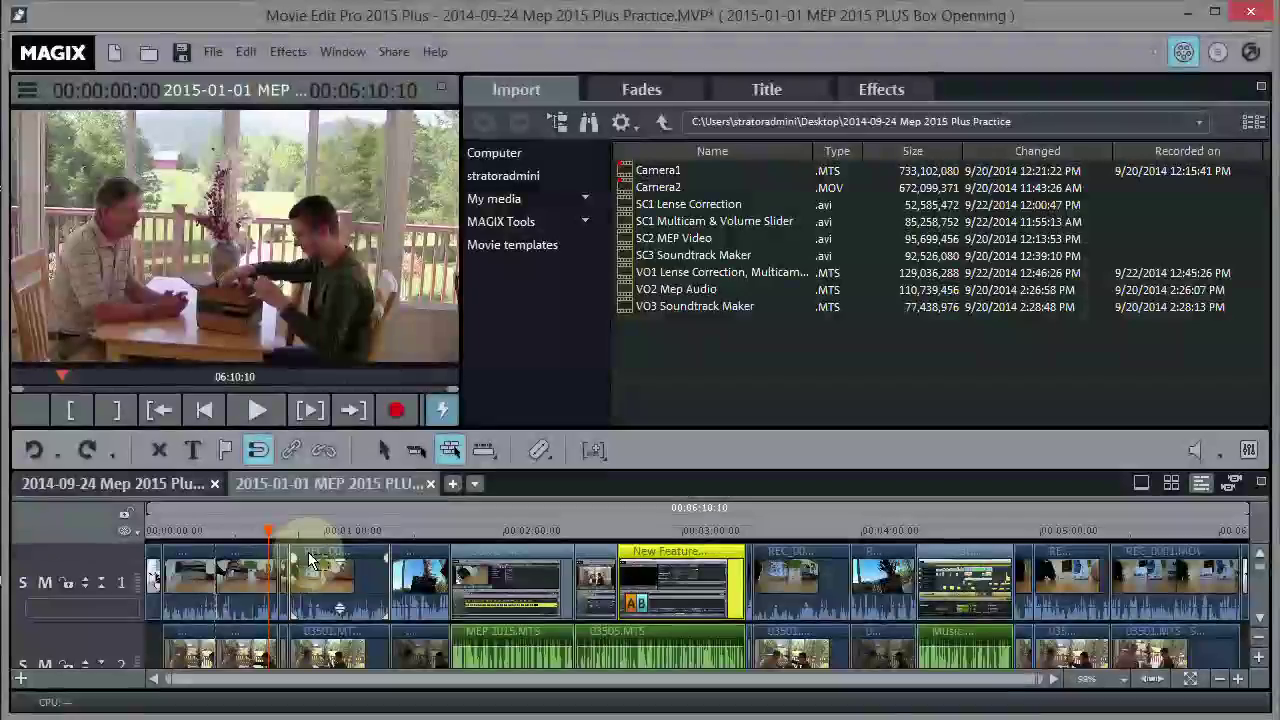
click(382, 528)
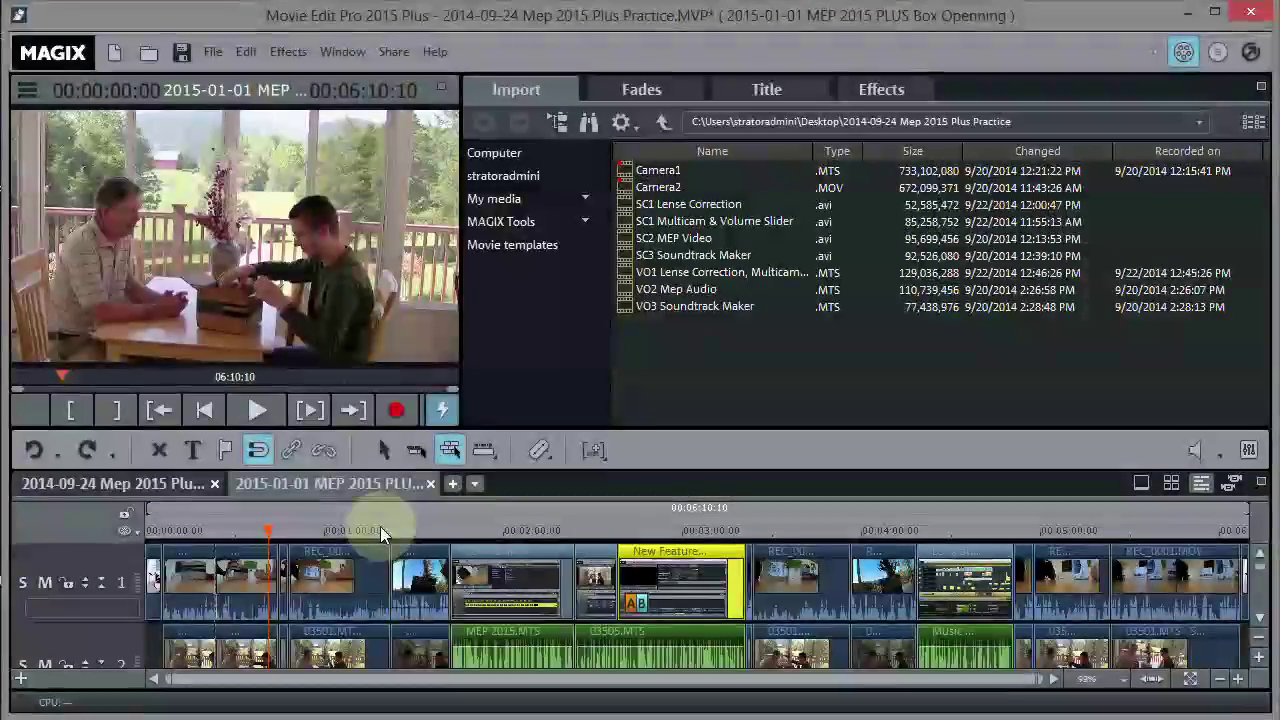
mouse_move(380, 526)
mouse_down()
mouse_move(352, 516)
mouse_move(377, 530)
mouse_up()
key(space)
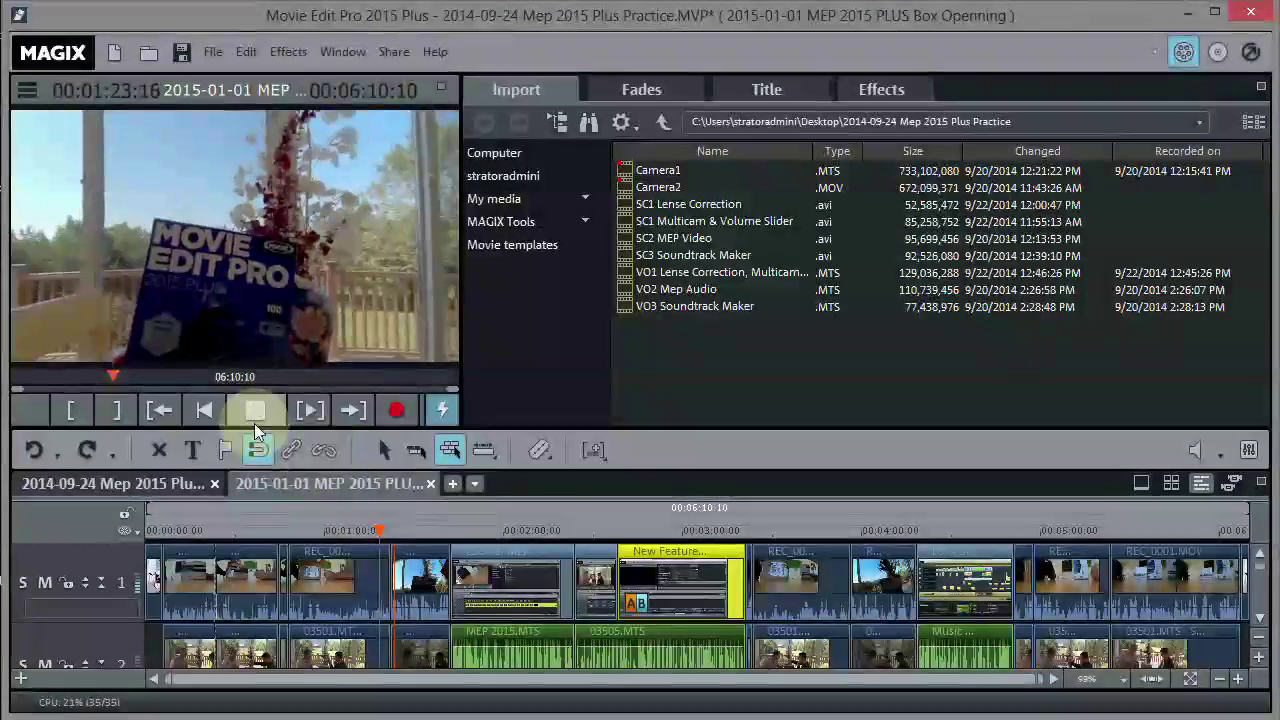
click(256, 418)
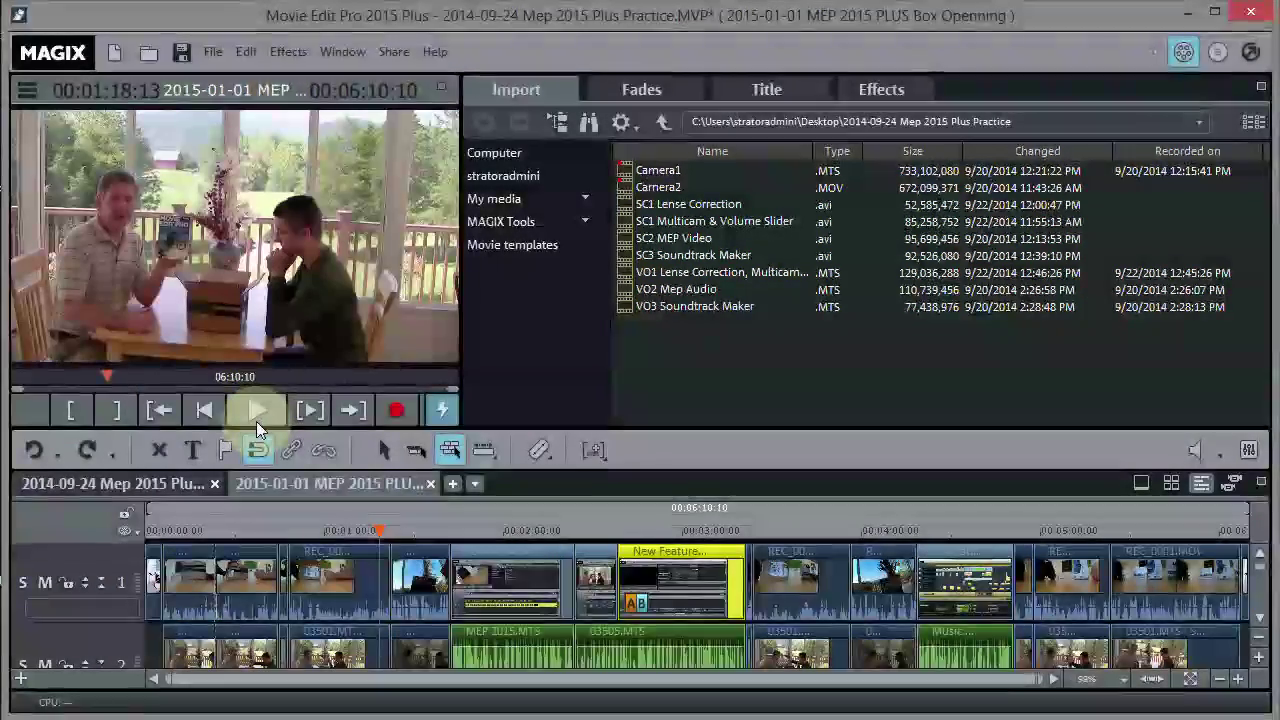
Step: Find the start of the fourth unwanted section in the practice movie and split both camera tracks at 00:01:17:04
click(156, 484)
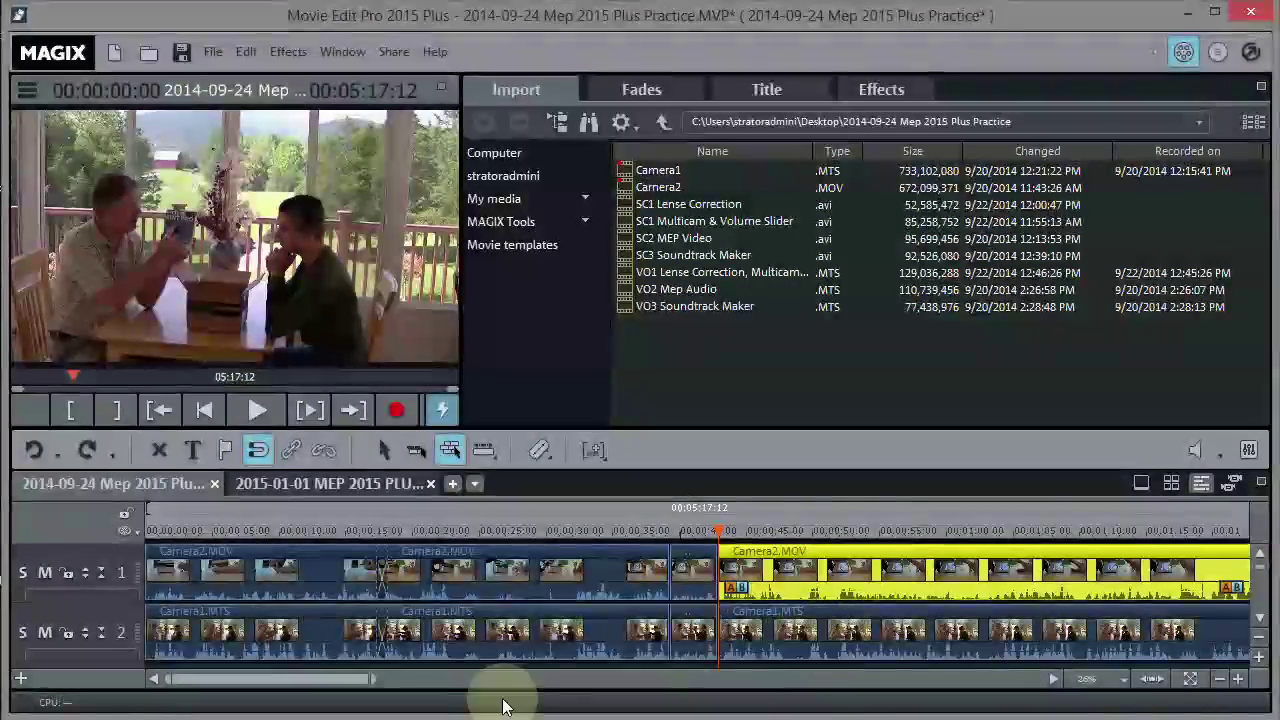
drag(316, 688, 401, 695)
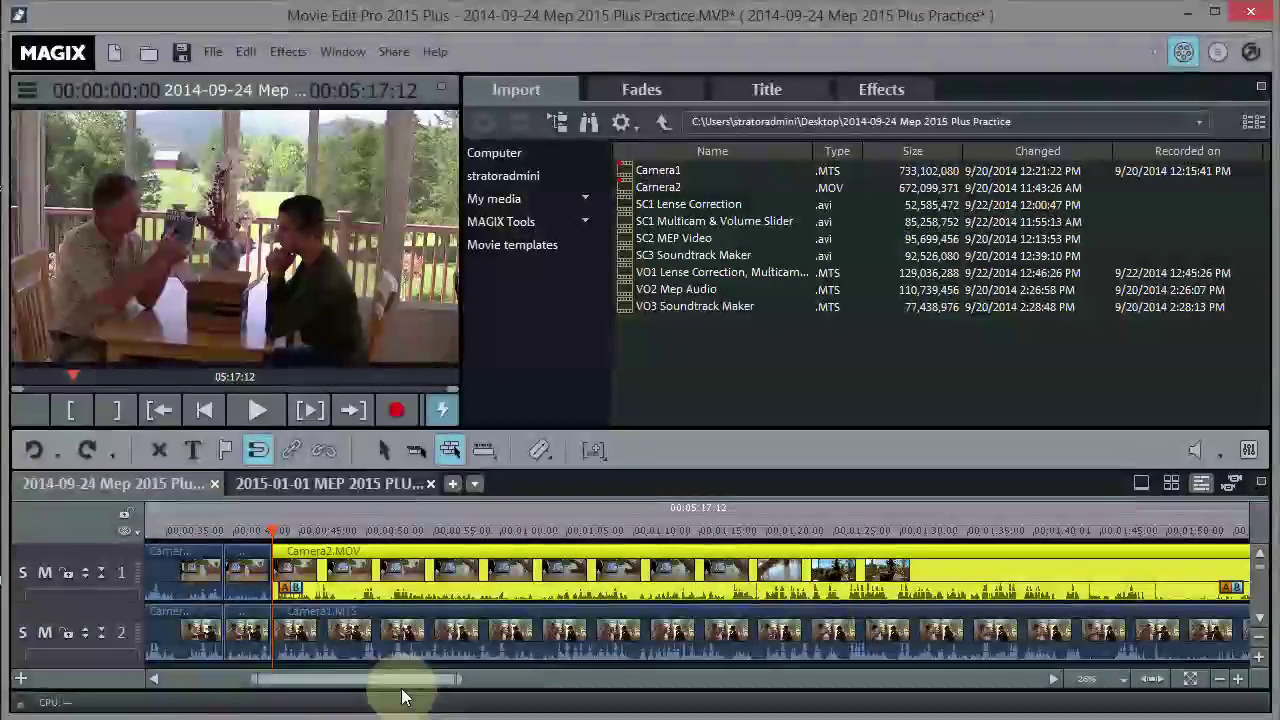
click(683, 536)
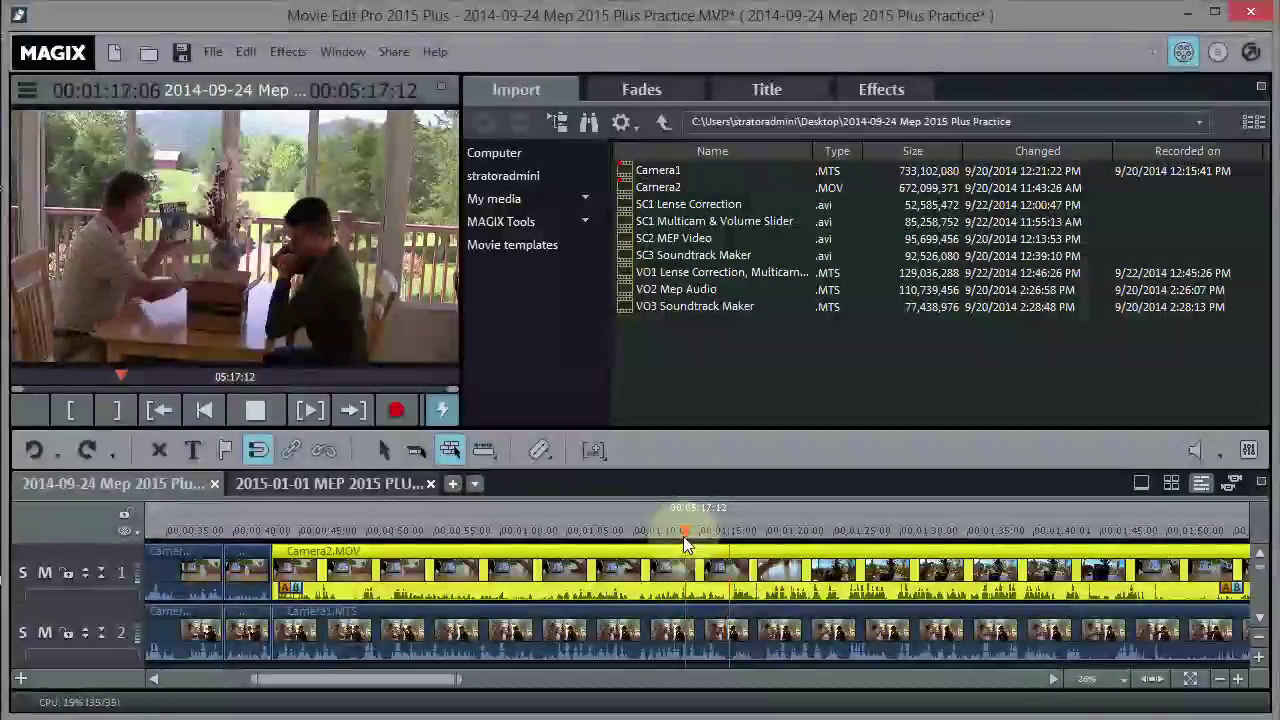
key(space)
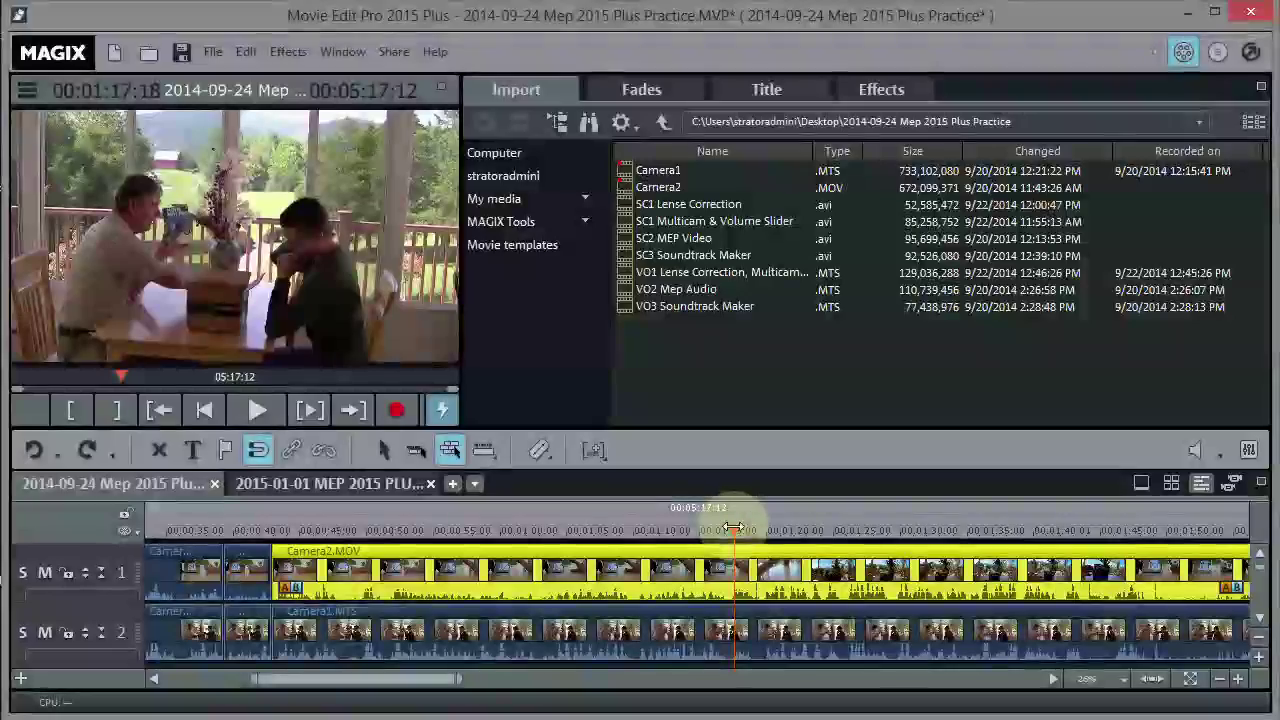
mouse_move(733, 524)
mouse_down()
mouse_move(714, 528)
mouse_move(788, 530)
mouse_move(729, 528)
mouse_up()
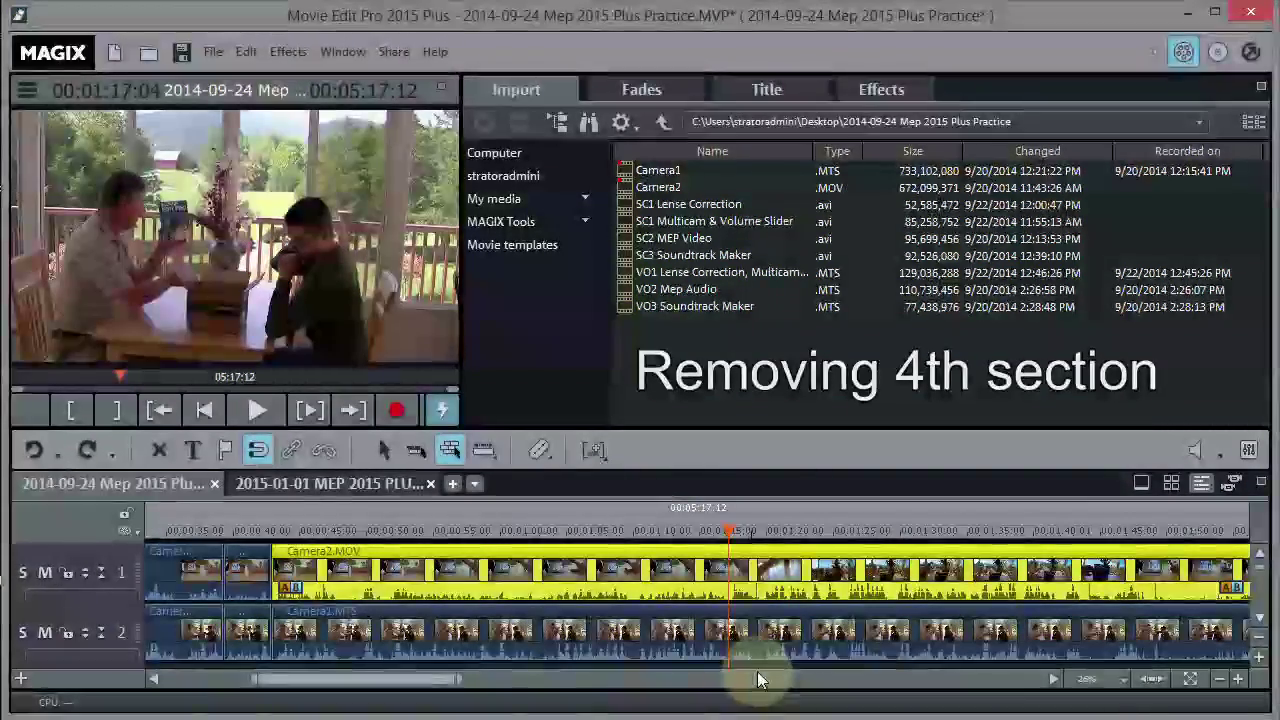
click(750, 672)
click(537, 452)
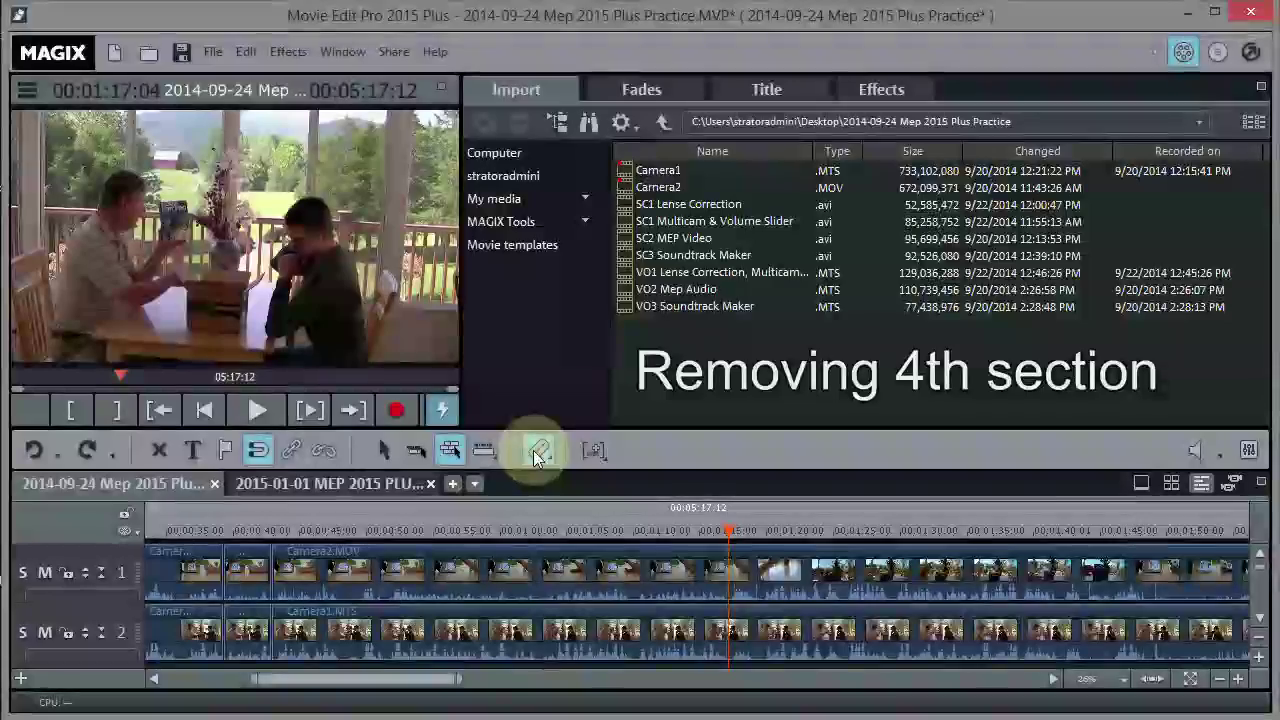
Step: Locate the end of the fourth unwanted section and split both camera tracks at 00:01:19:20
click(720, 527)
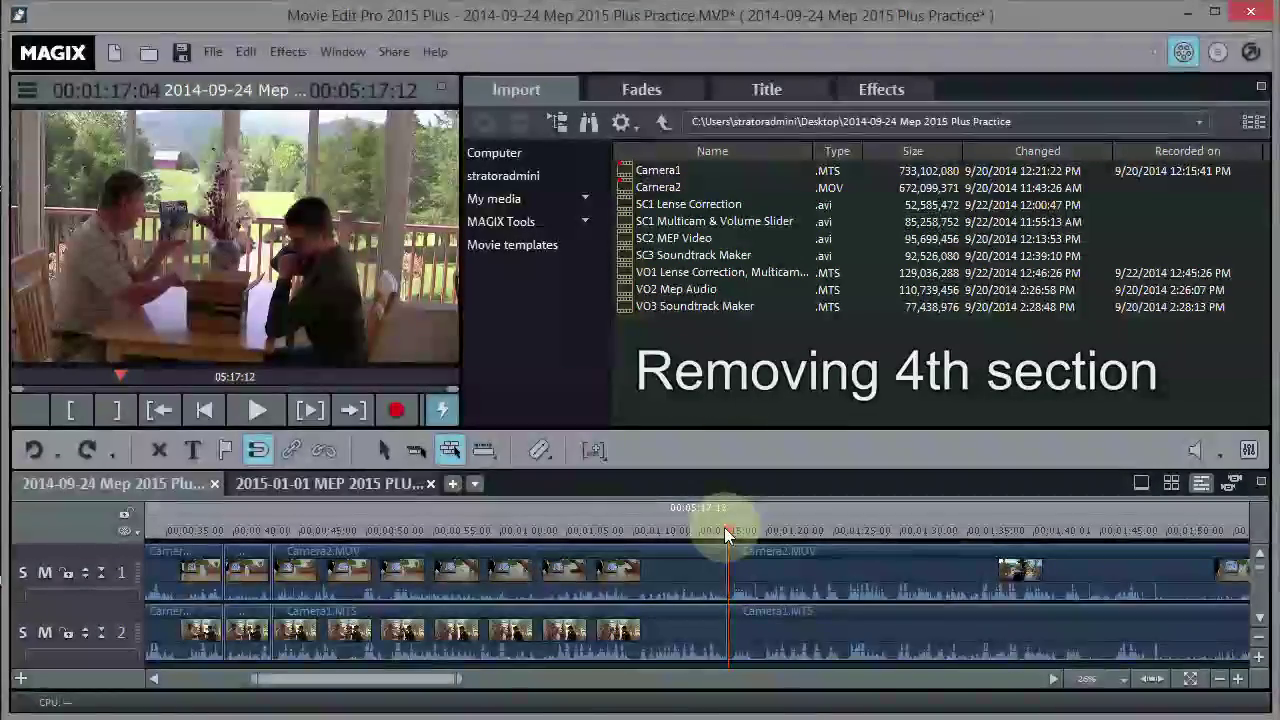
drag(726, 528, 763, 528)
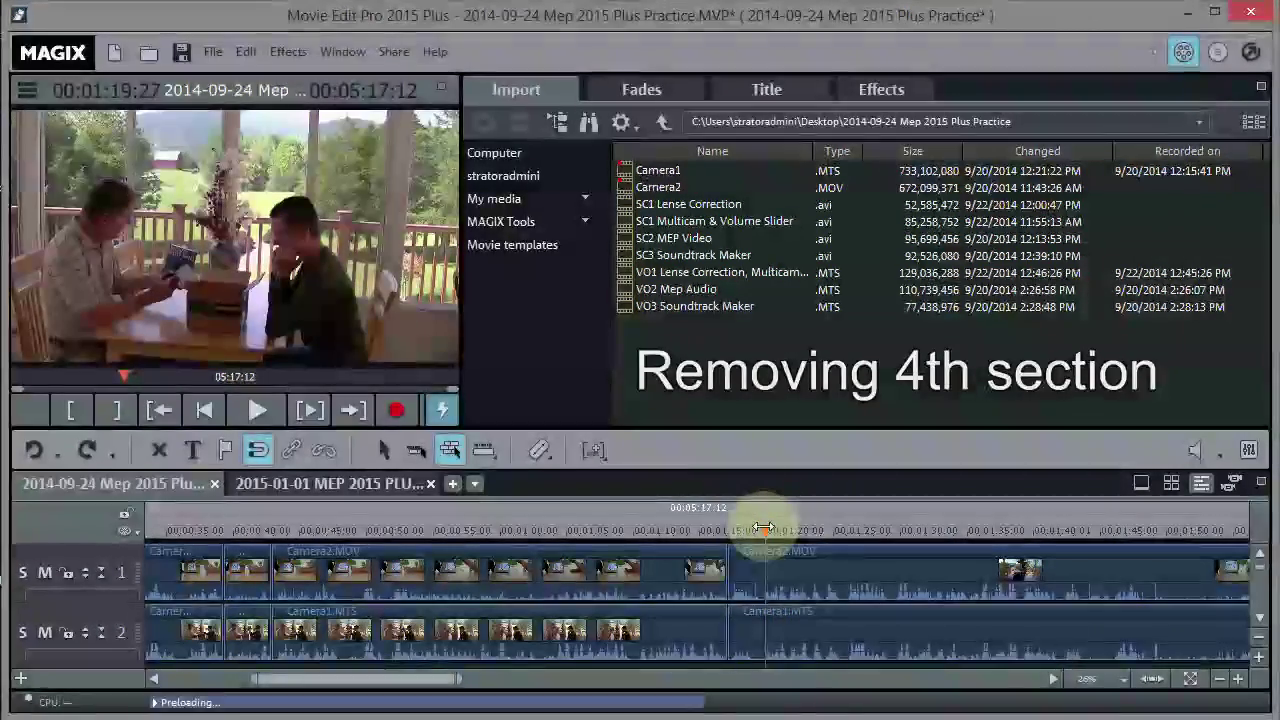
key(space)
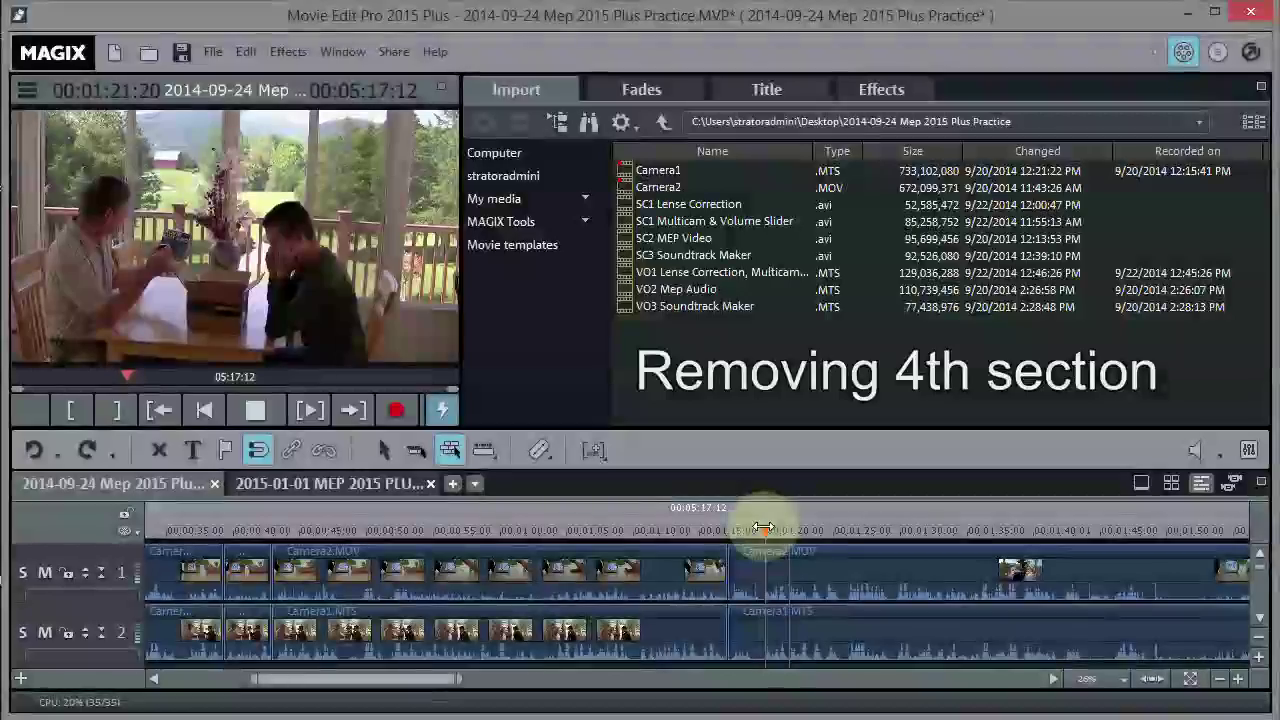
key(space)
click(763, 528)
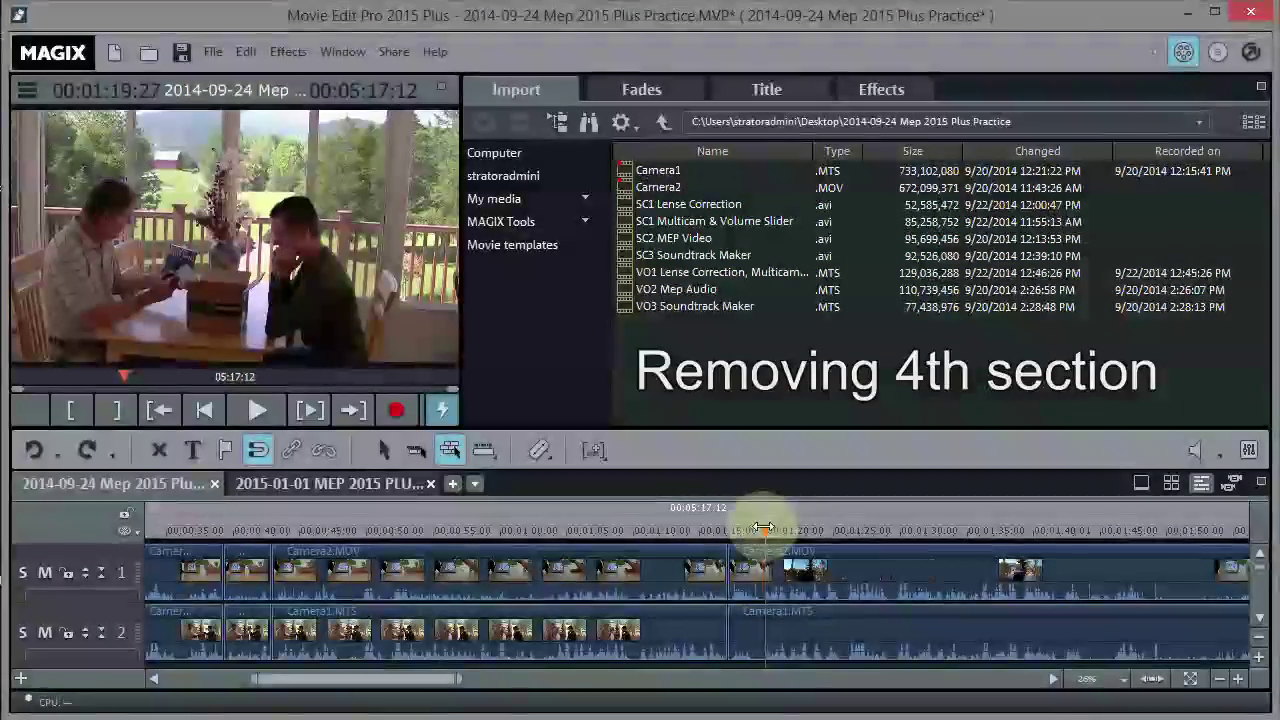
click(540, 450)
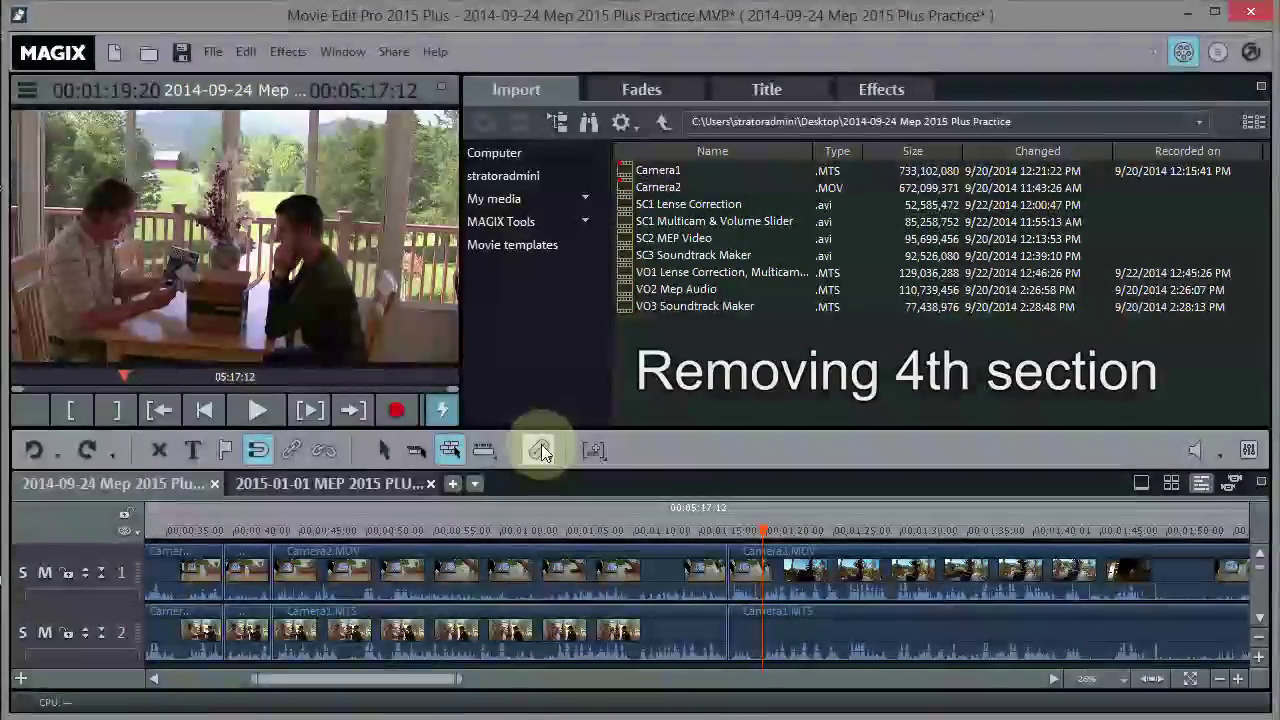
Step: Delete the section between 00:01:17:04 and 00:01:19:20 from both camera tracks
click(766, 563)
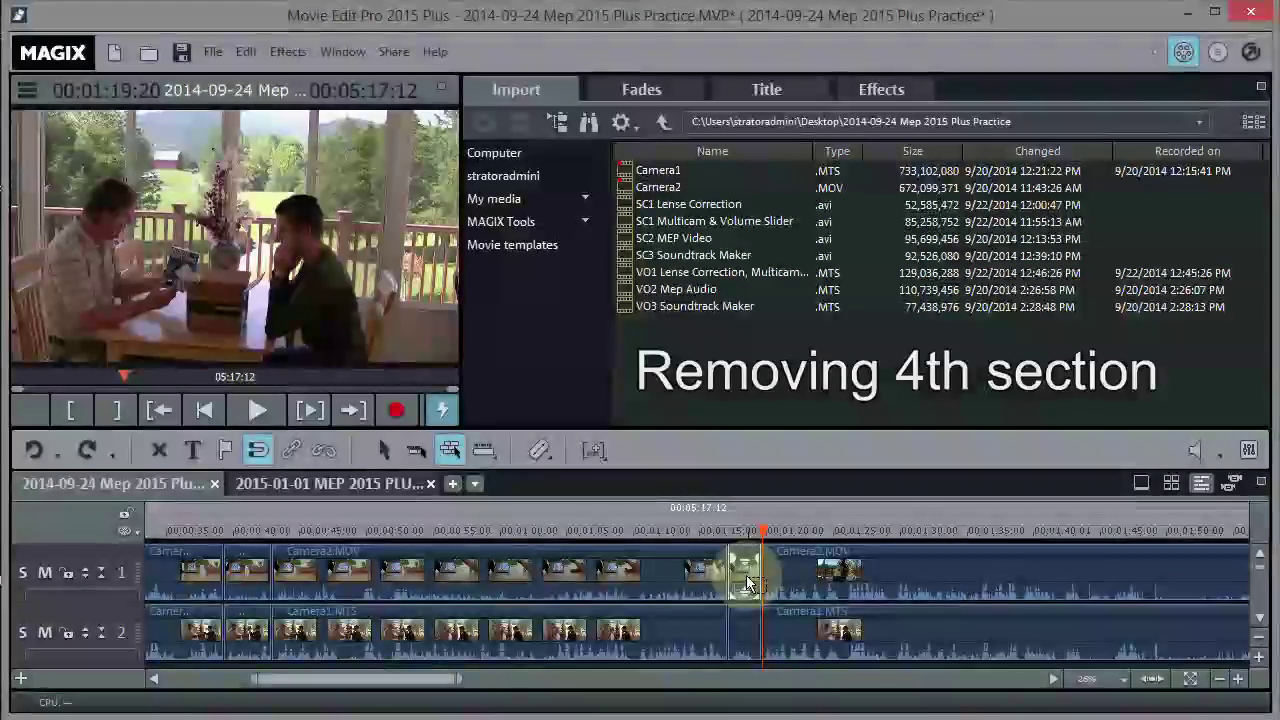
key(Delete)
click(753, 608)
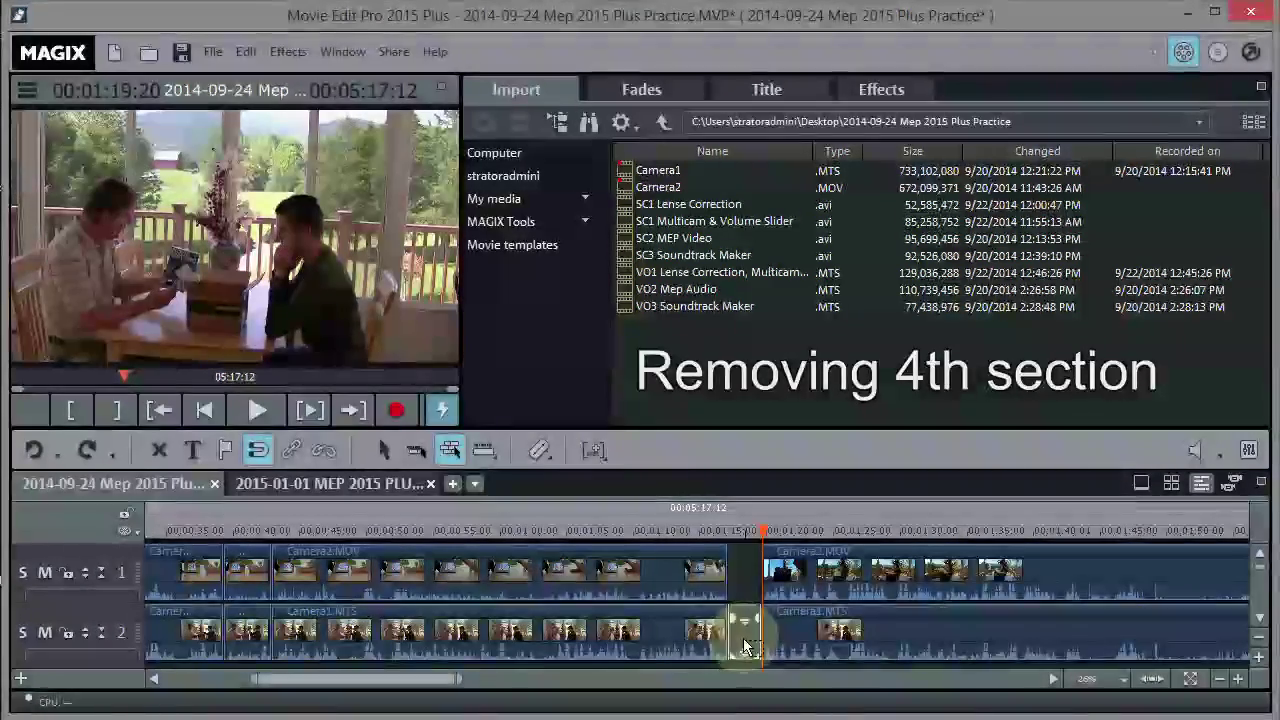
key(Delete)
Step: Move the following clips back to 00:01:17:04 to close the gap, and play the movie across the join from 00:01:14:27
drag(766, 533, 724, 535)
click(775, 570)
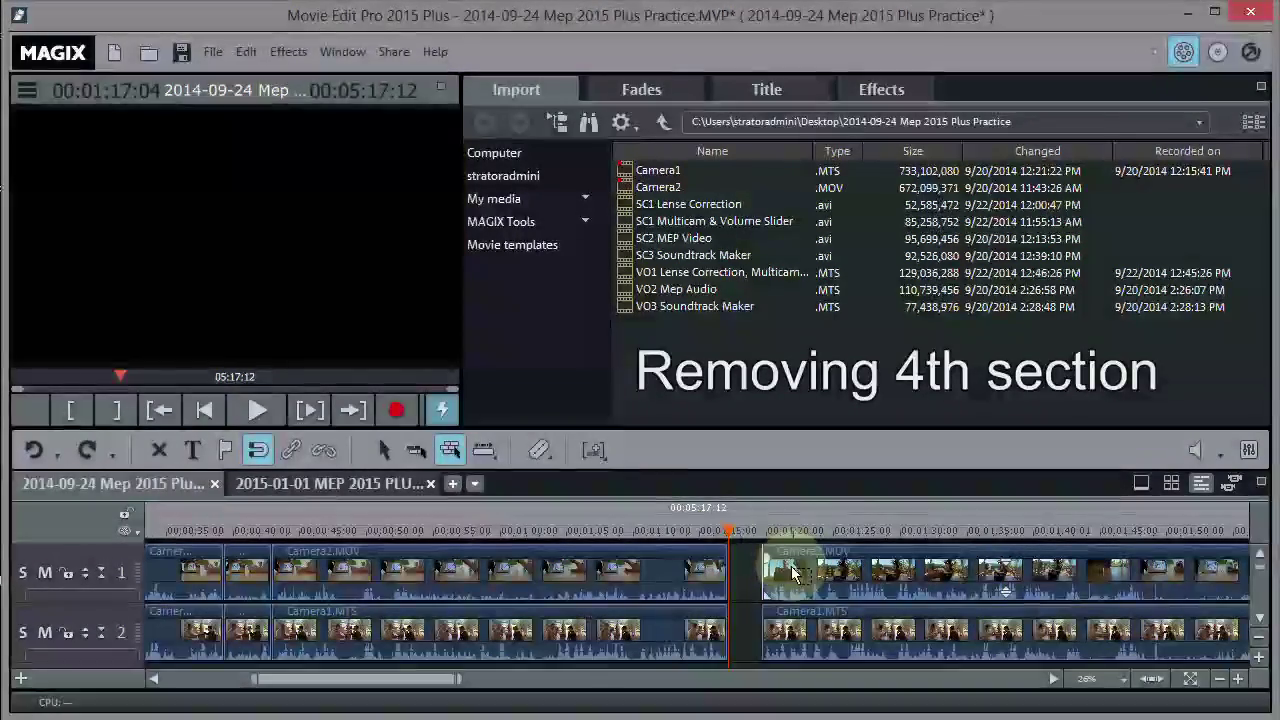
drag(775, 570, 741, 570)
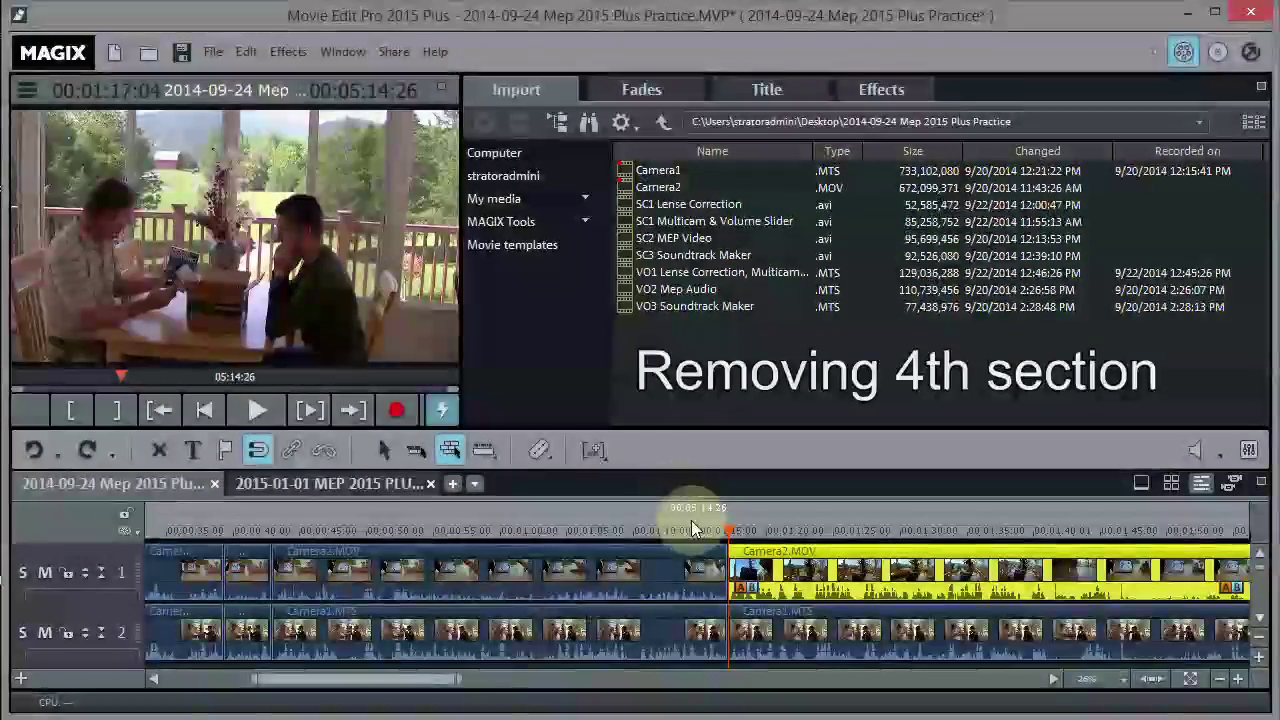
click(699, 530)
key(space)
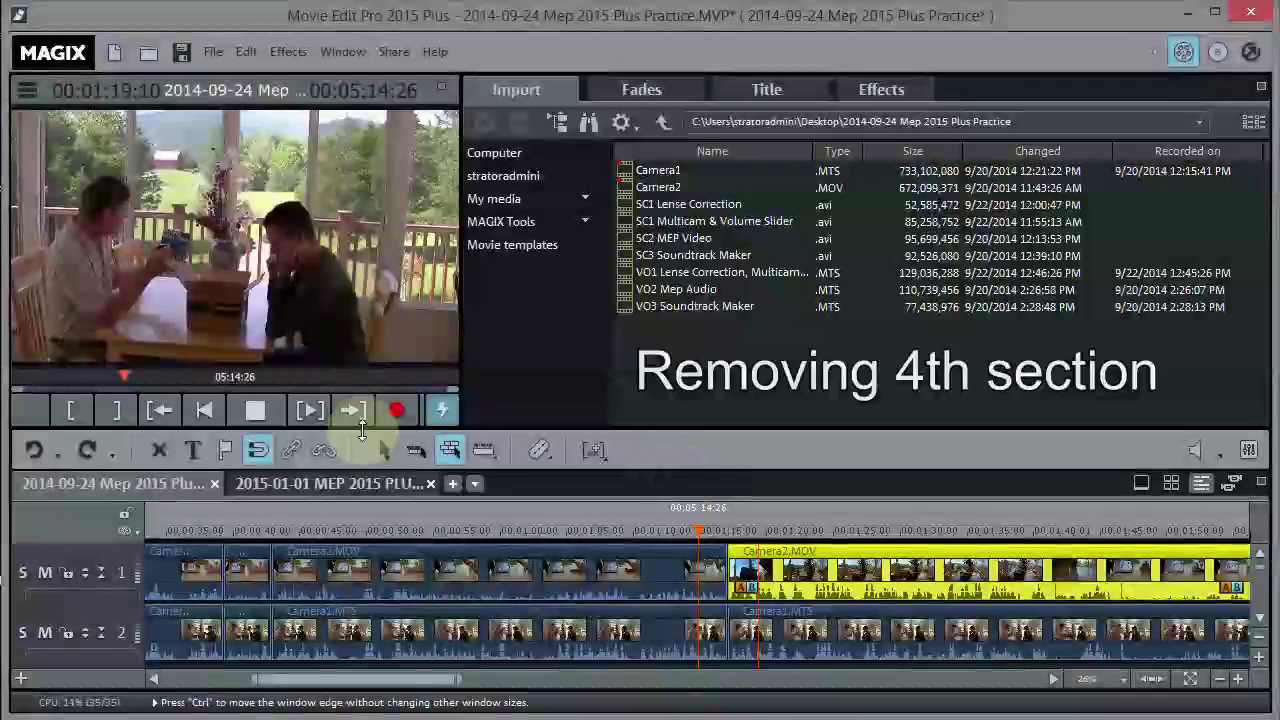
click(255, 410)
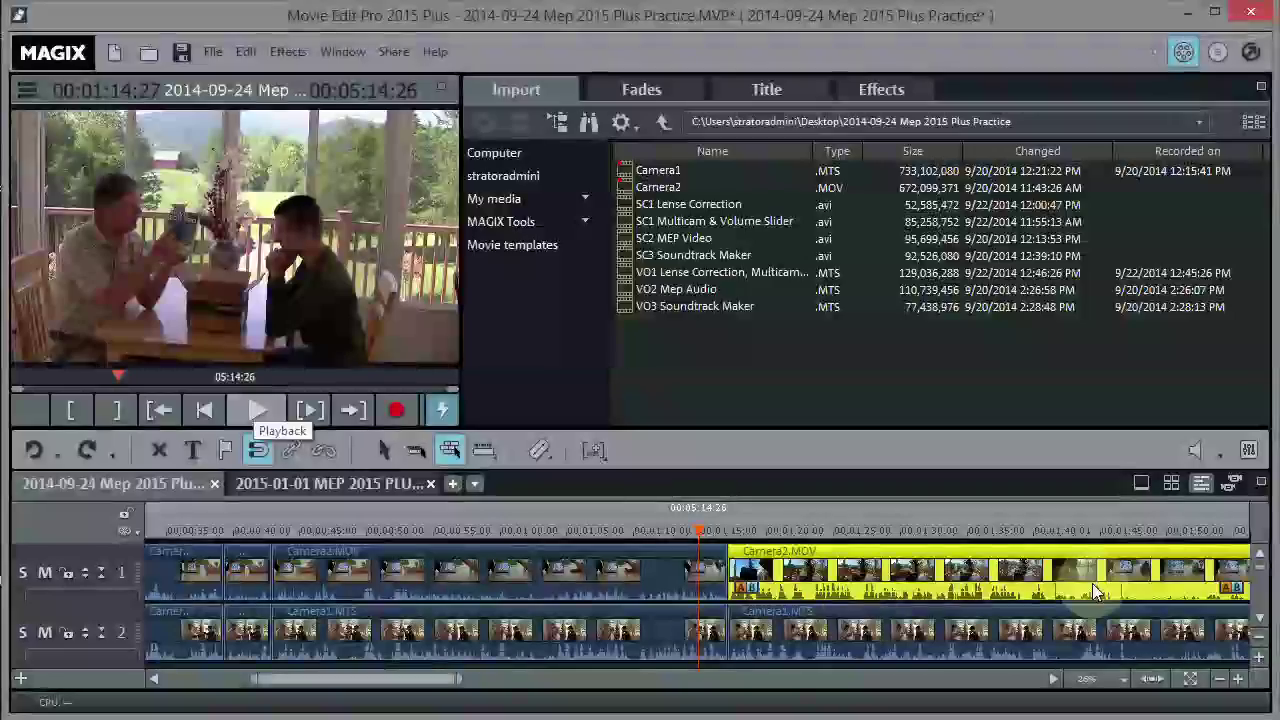
click(257, 410)
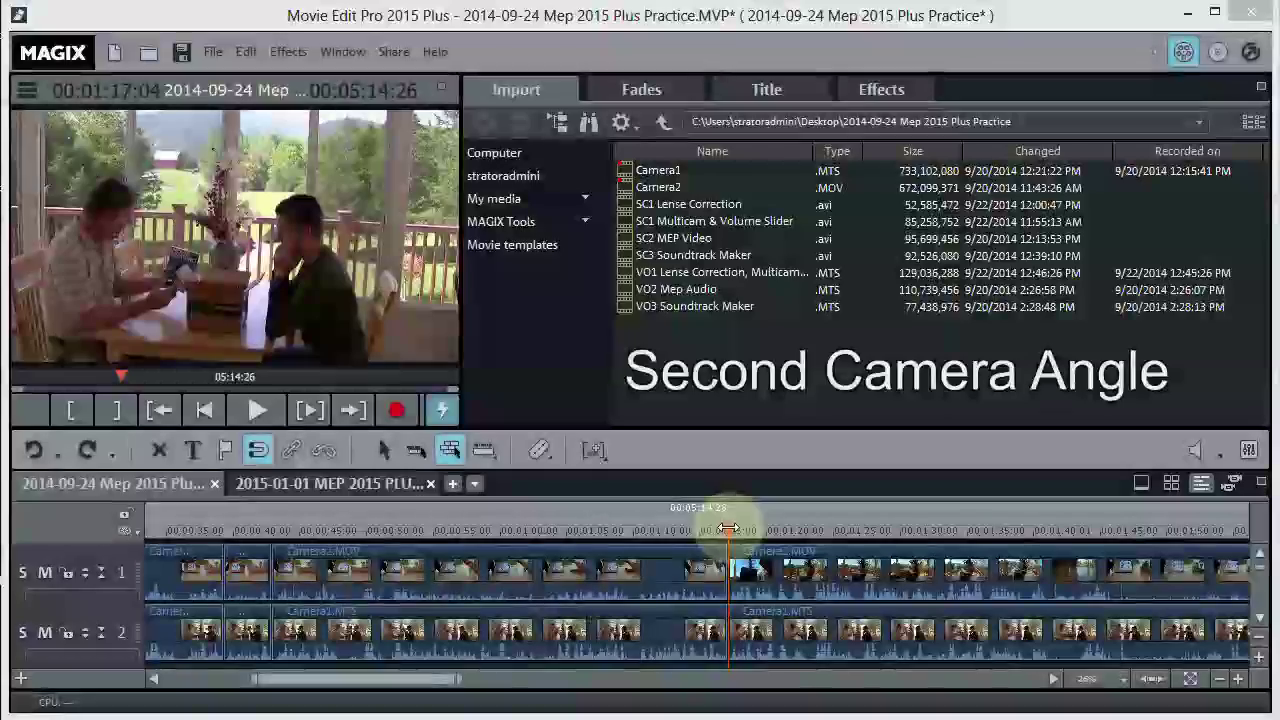
Step: Mute track 2 to view the second camera angle and place the playhead at 00:01:37:17, where that angle ends
click(44, 632)
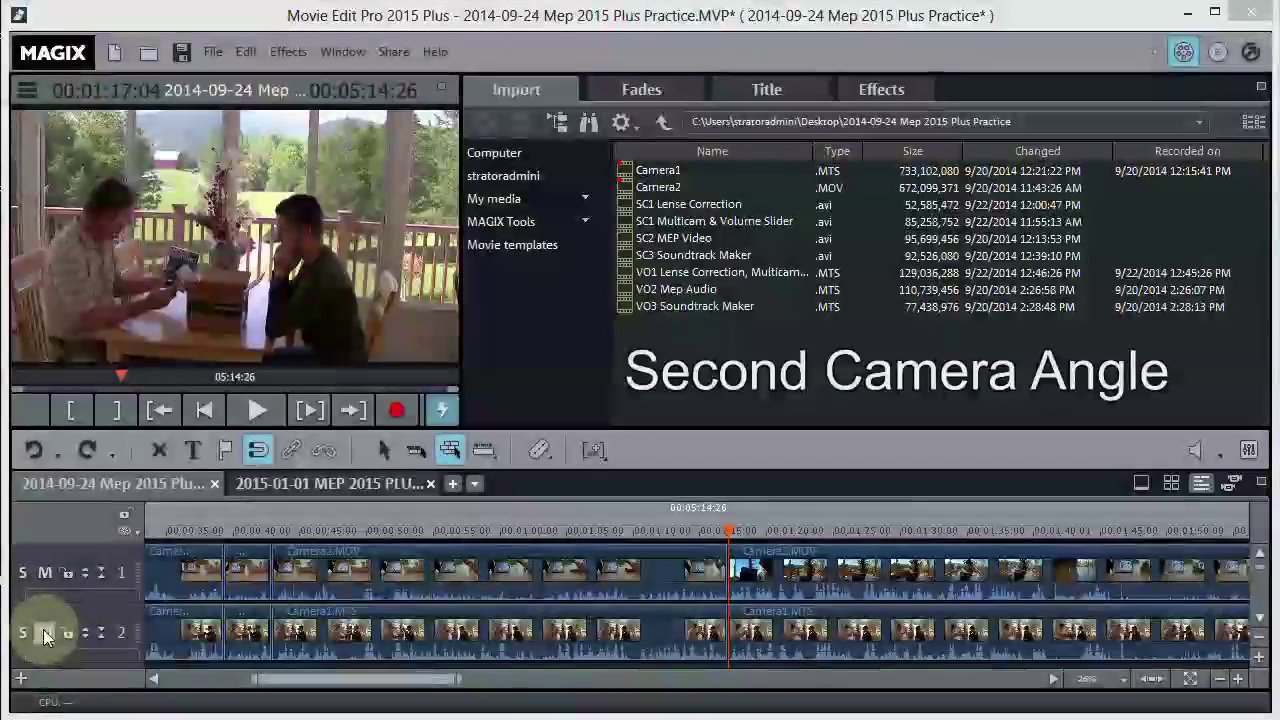
drag(742, 537, 1000, 530)
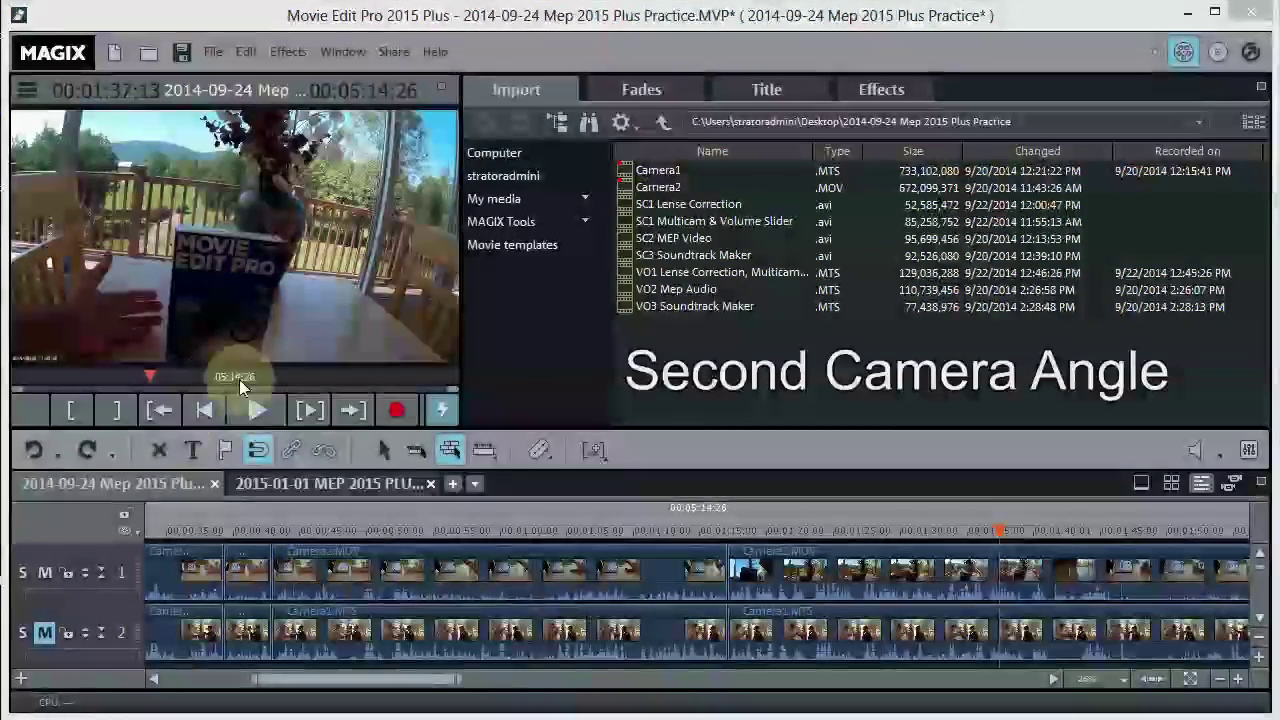
click(257, 410)
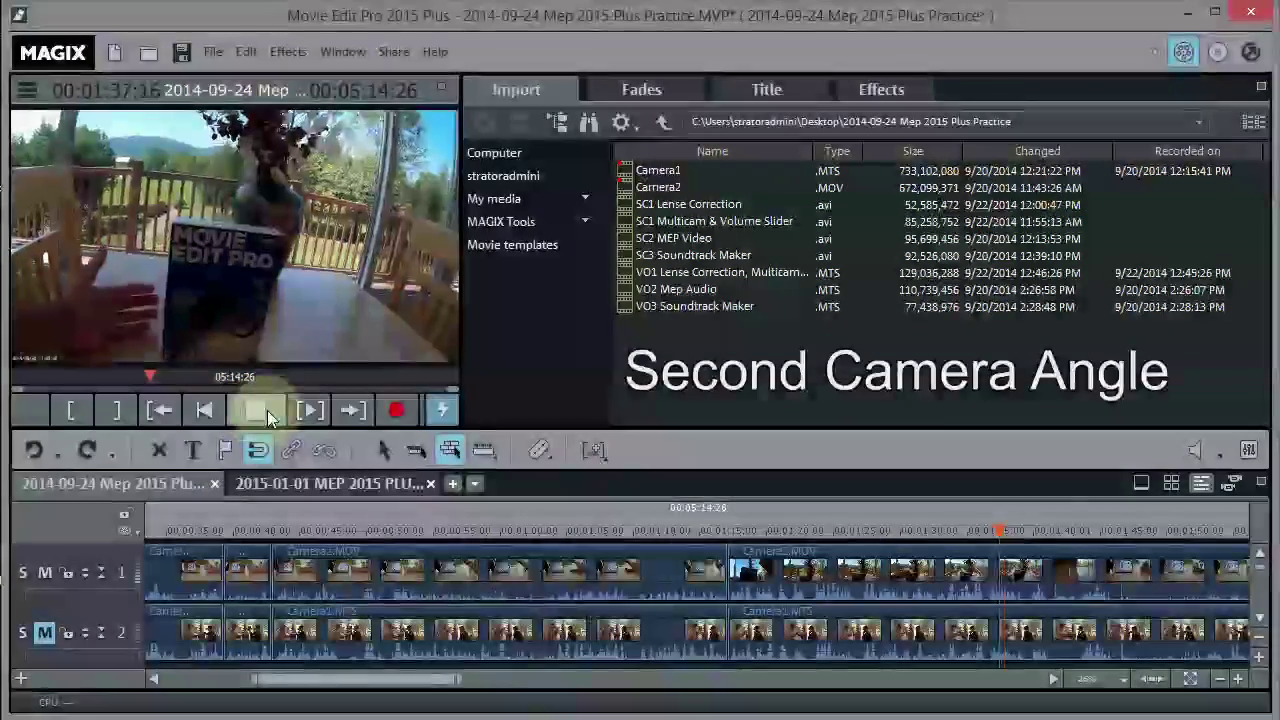
drag(998, 530, 968, 530)
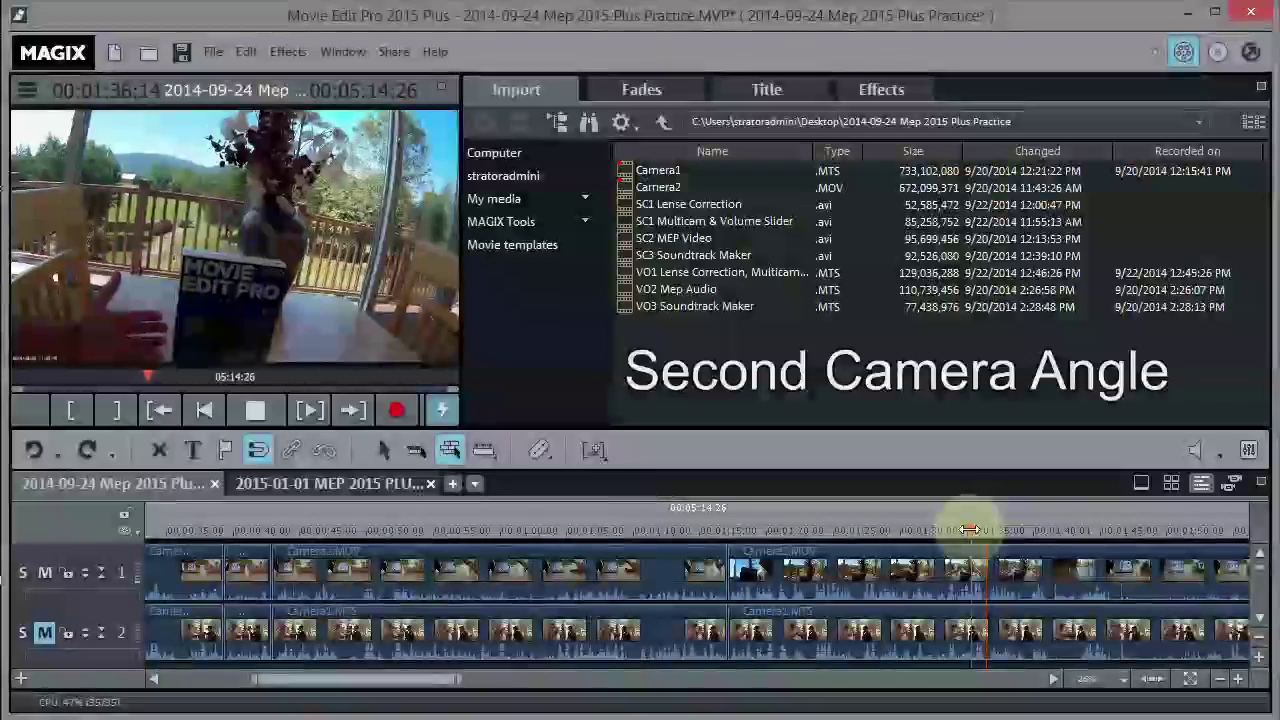
click(262, 411)
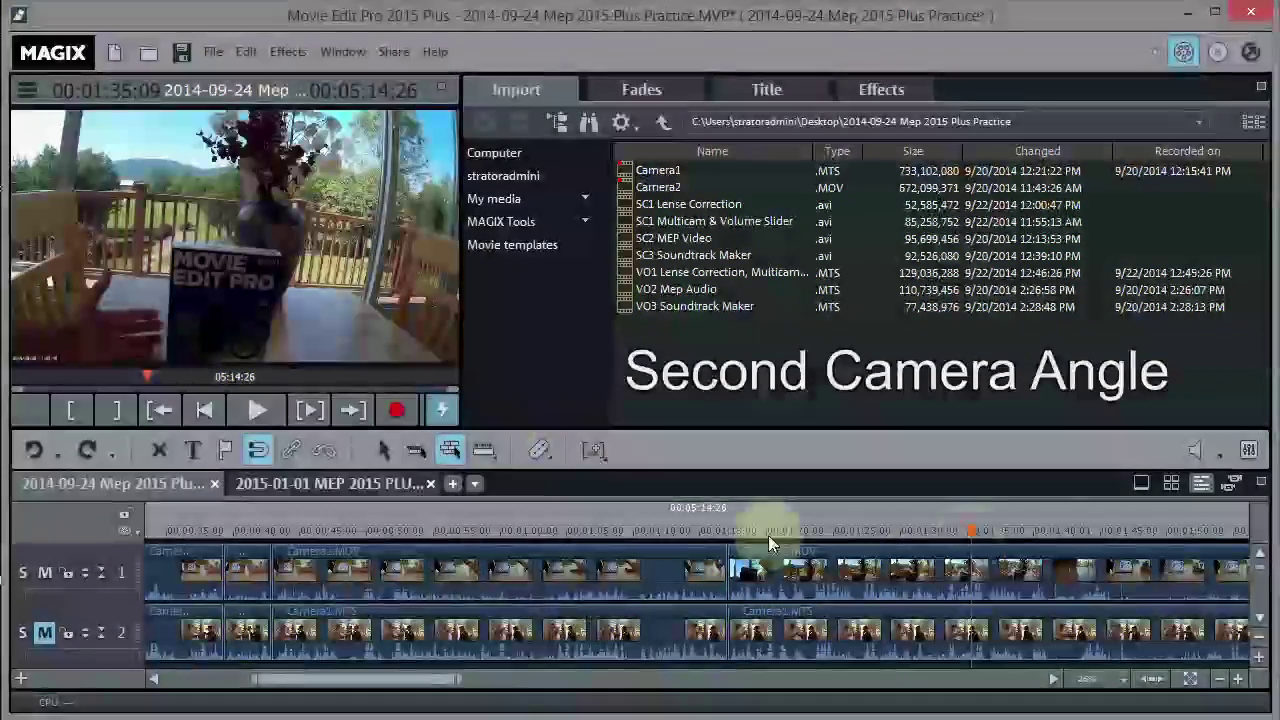
click(978, 529)
drag(978, 530, 998, 530)
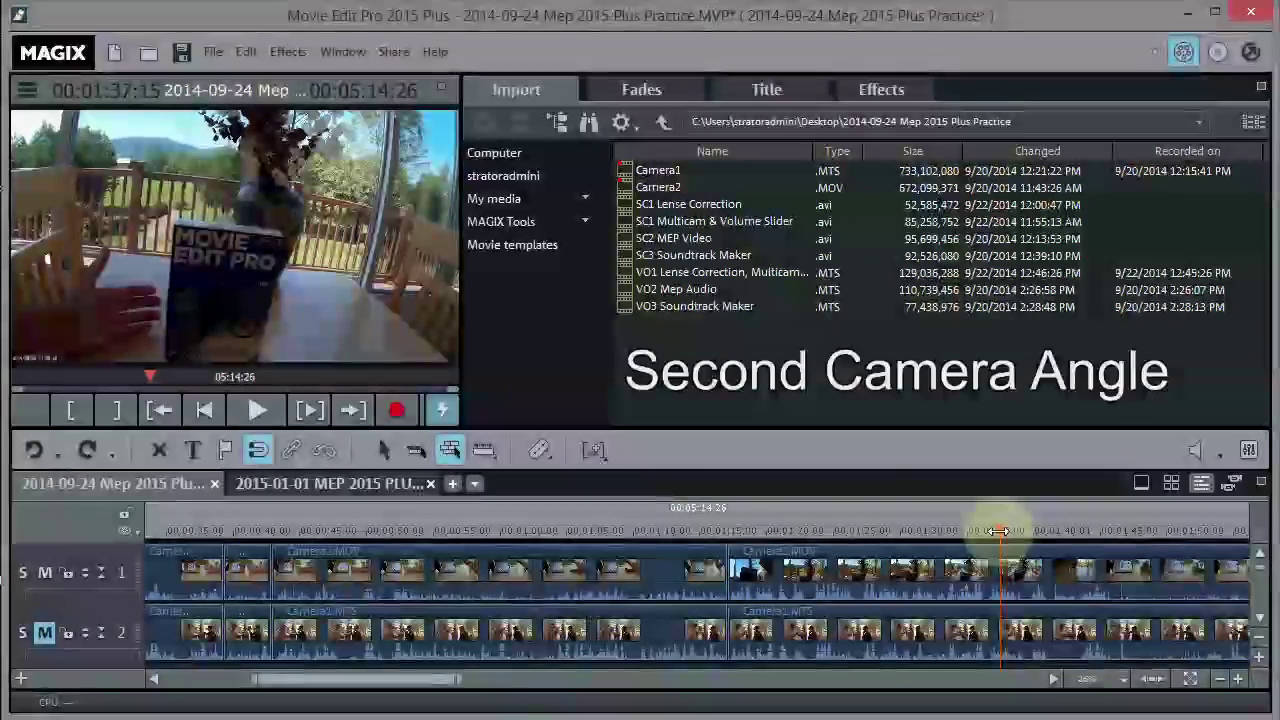
drag(998, 531, 1000, 530)
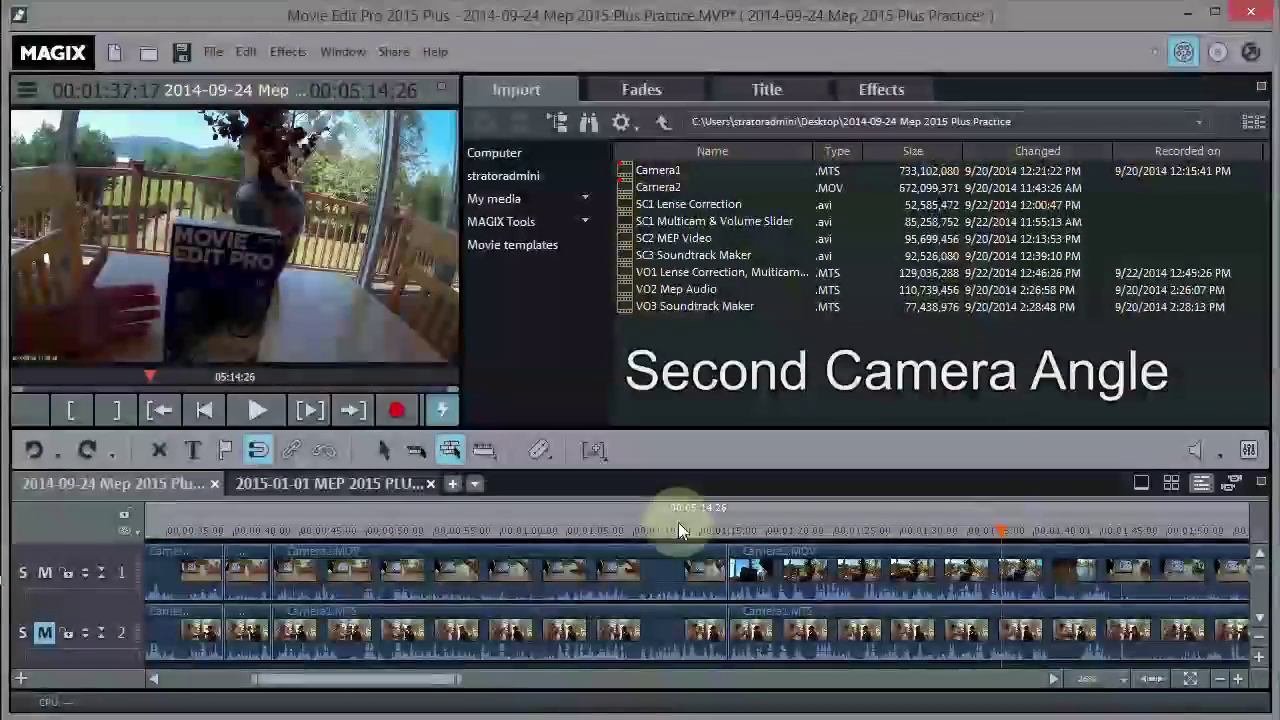
Step: Split both camera tracks at 00:01:37:17 and unmute track 2
click(539, 453)
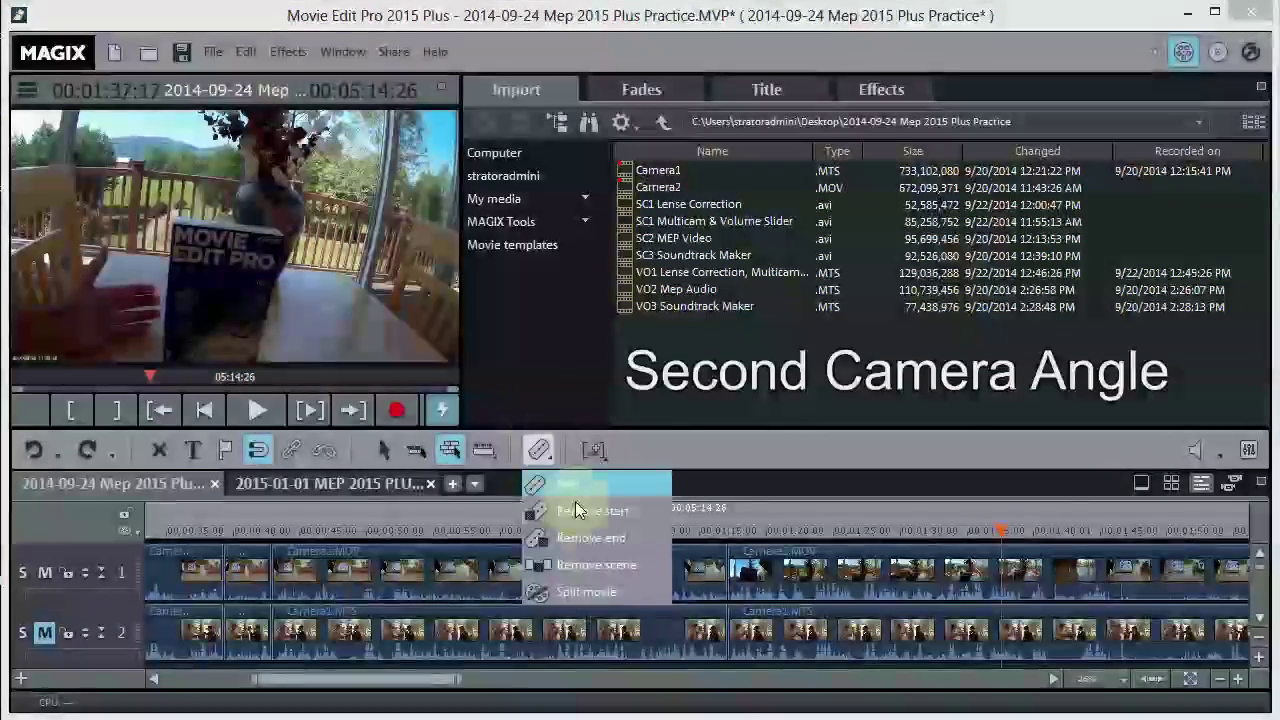
click(577, 487)
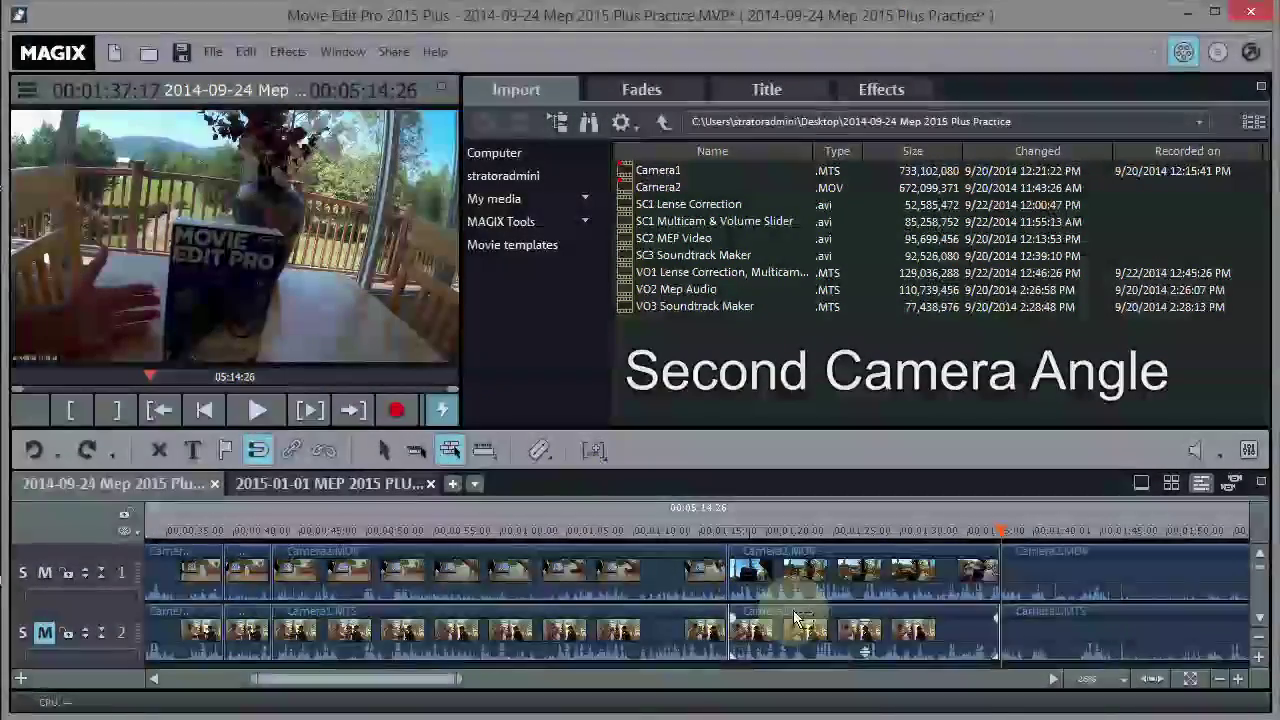
click(875, 630)
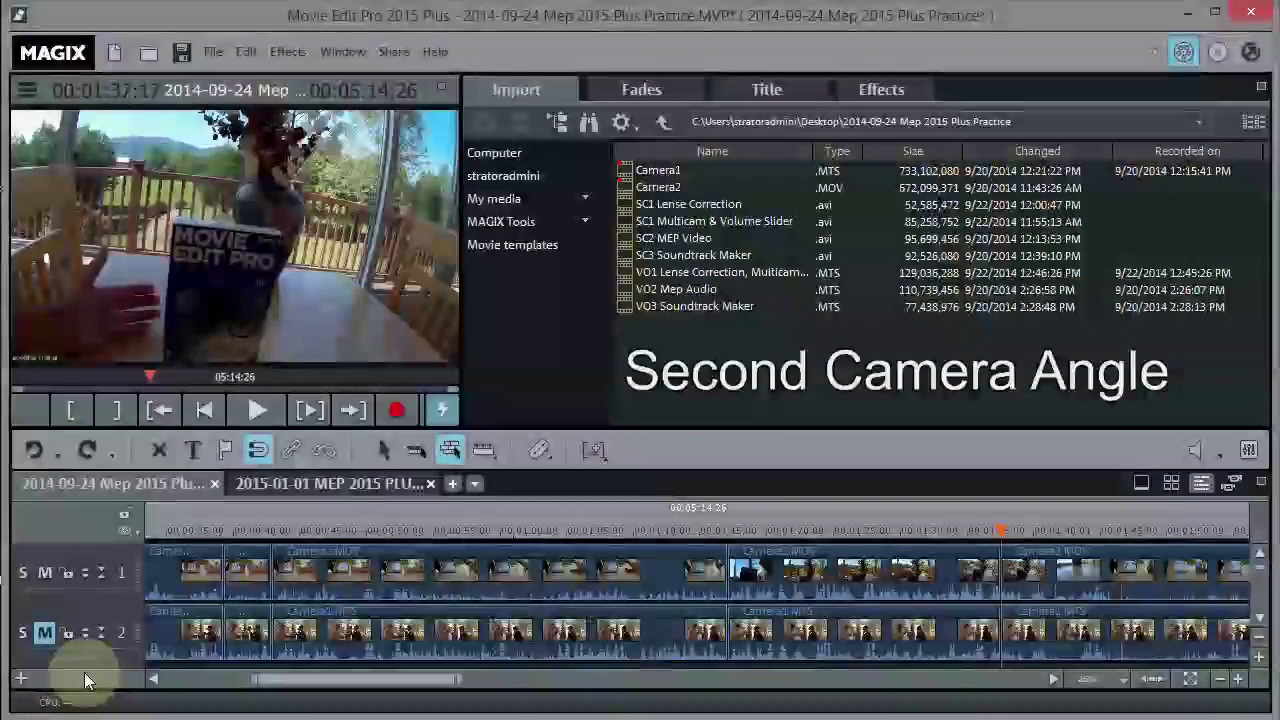
click(44, 632)
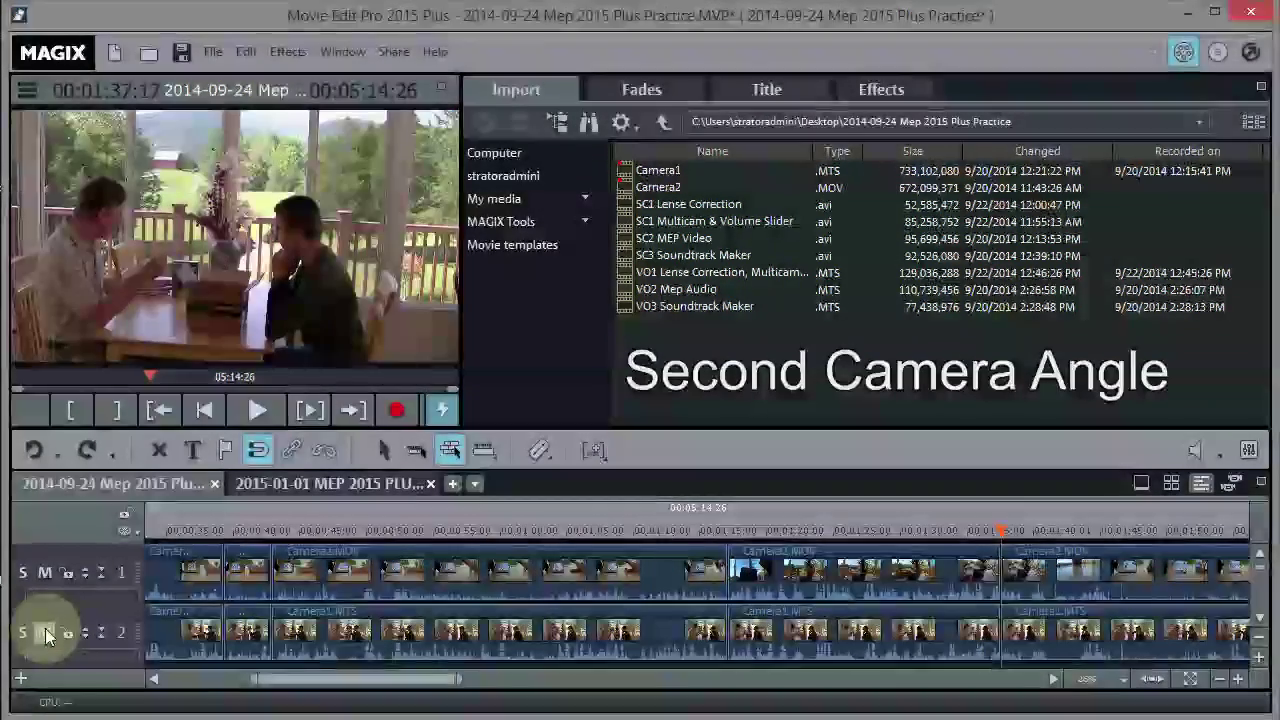
click(847, 622)
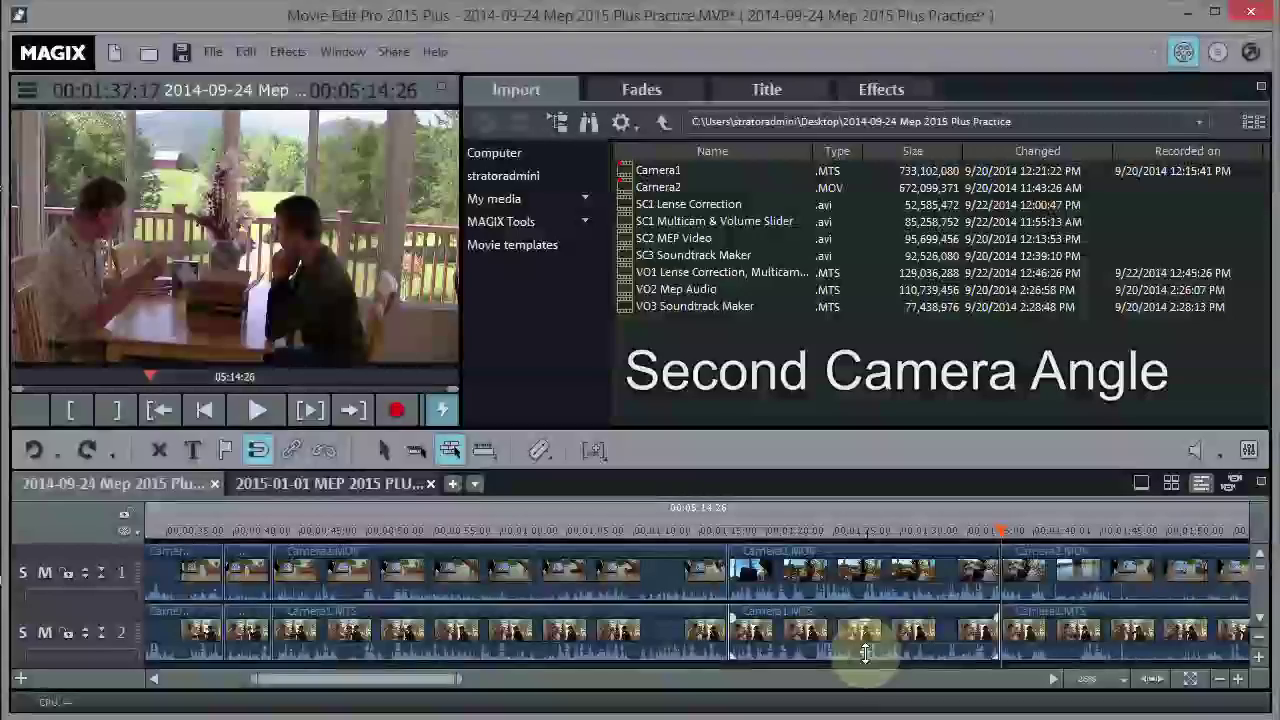
Step: Mute the track 2 clip between 00:01:17:04 and 00:01:37:17, and play the second camera angle from 00:01:17:04
drag(865, 651, 890, 498)
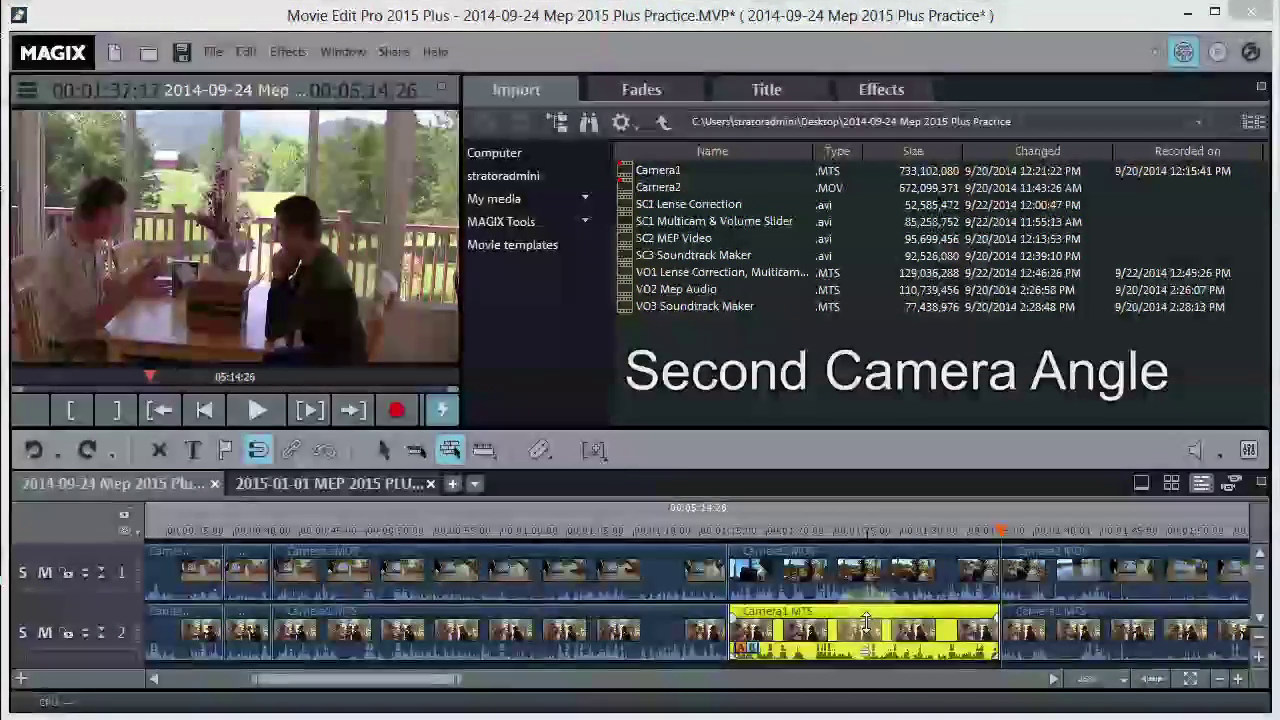
drag(865, 622, 865, 670)
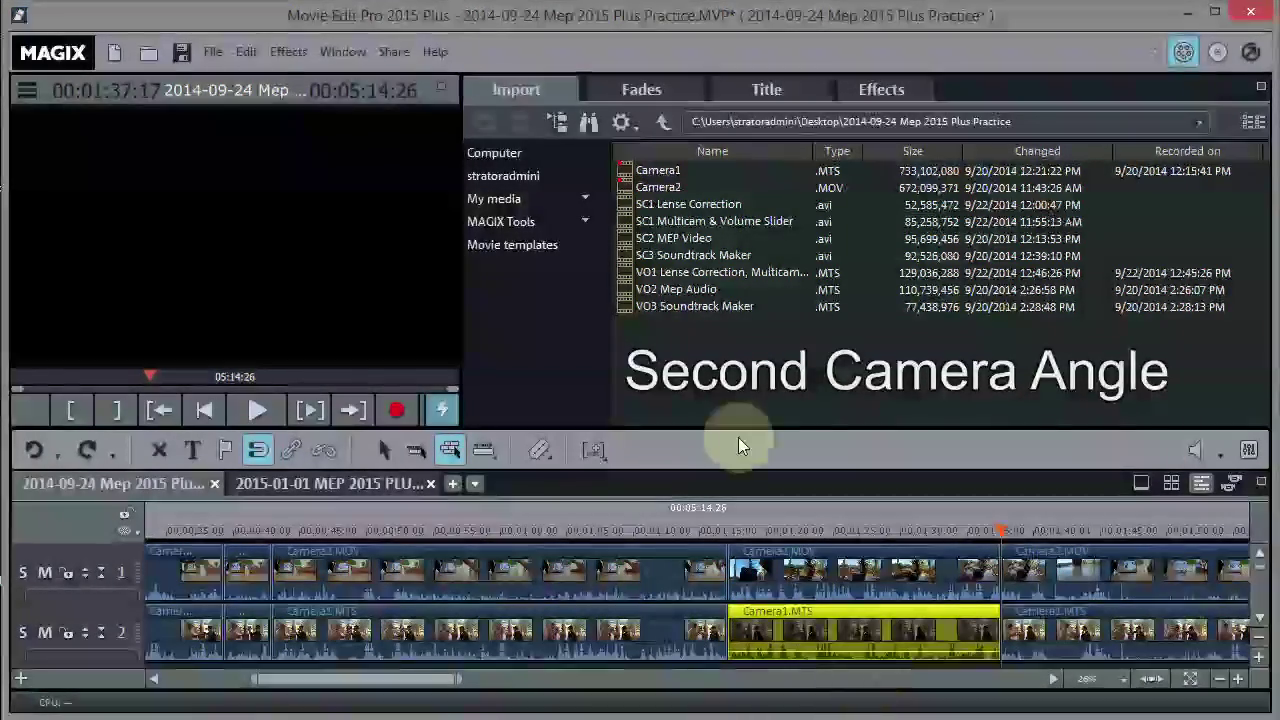
click(726, 525)
click(257, 410)
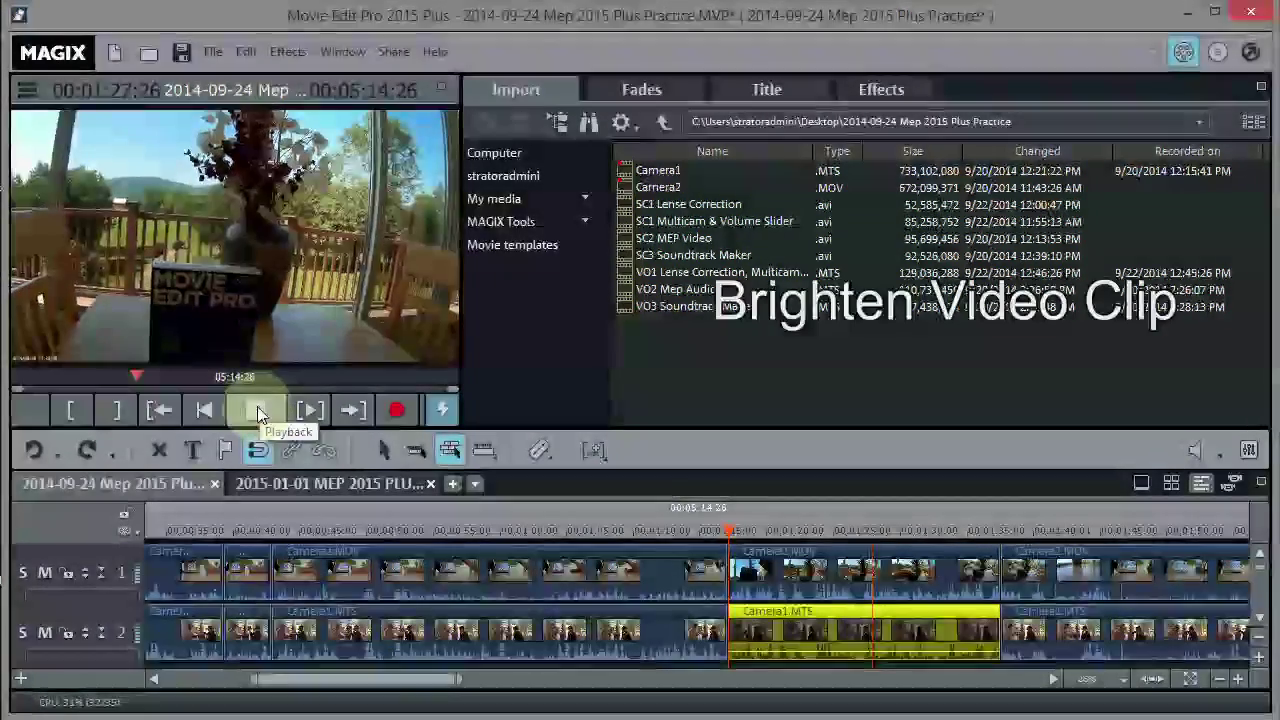
click(257, 406)
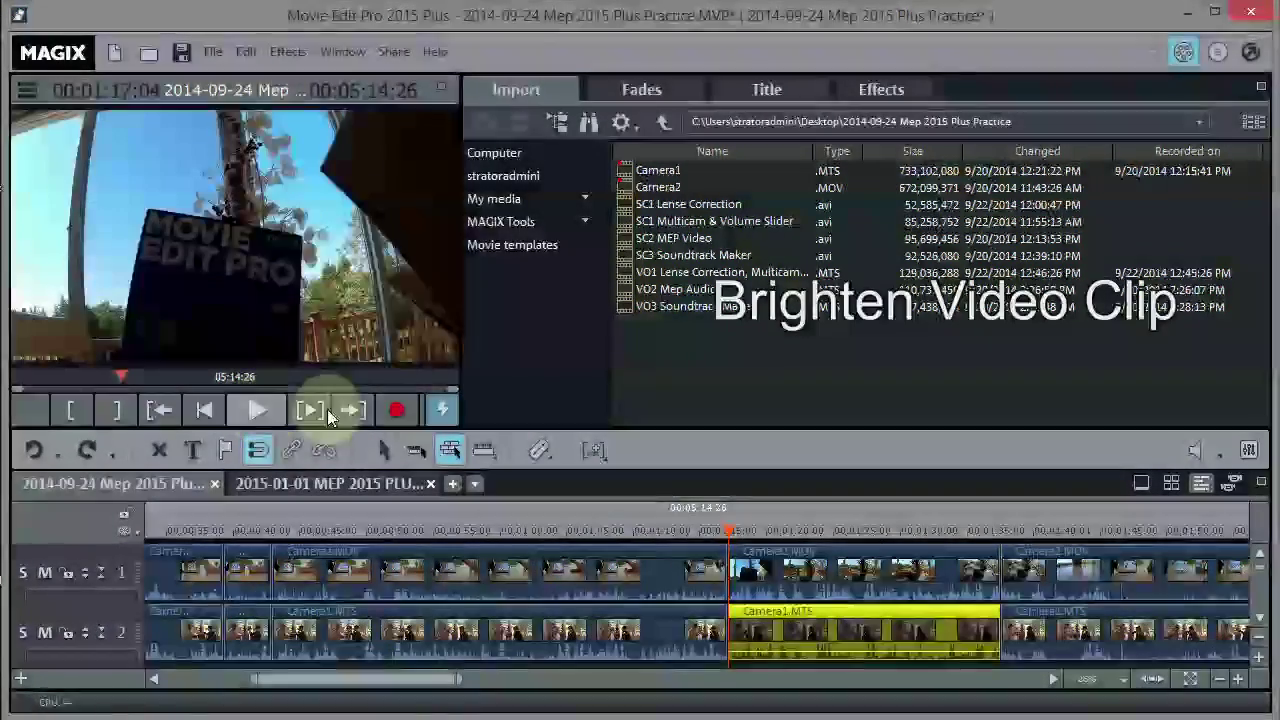
Step: Open the Brightness/Contrast video effect for the Camera2 clip between 00:01:17:04 and 00:01:37:17
click(830, 562)
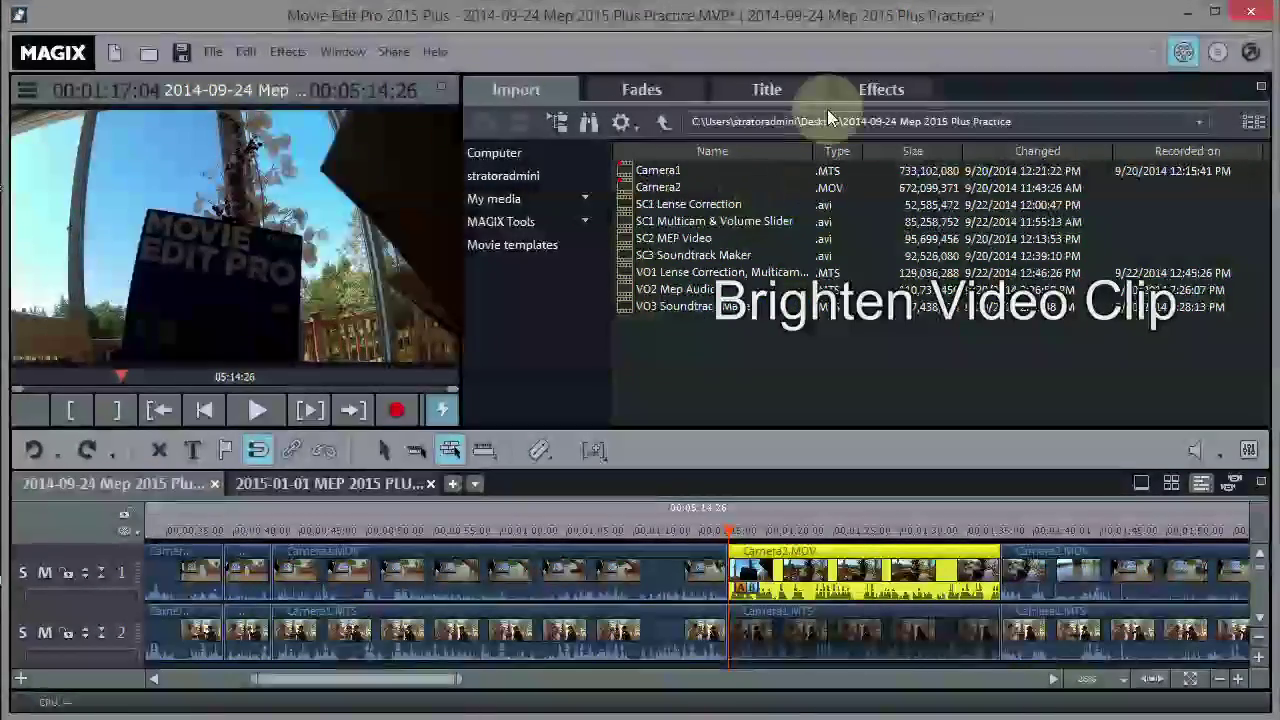
click(879, 90)
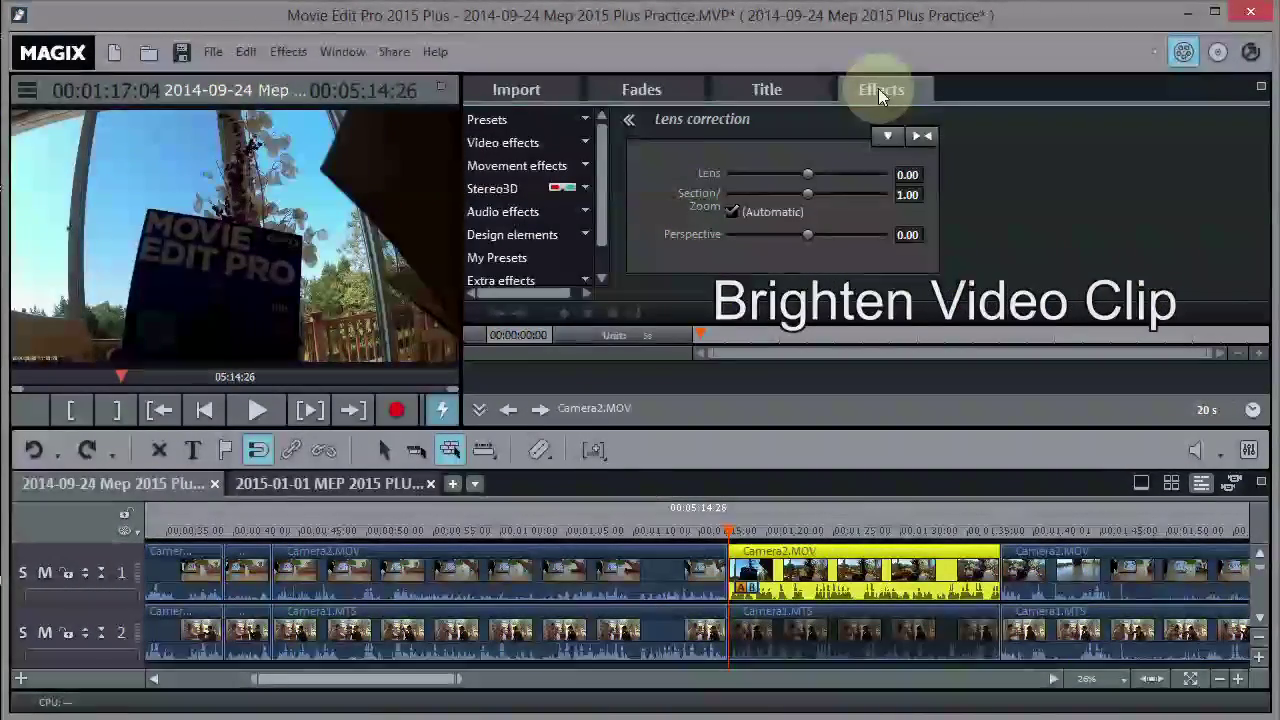
drag(601, 169, 593, 129)
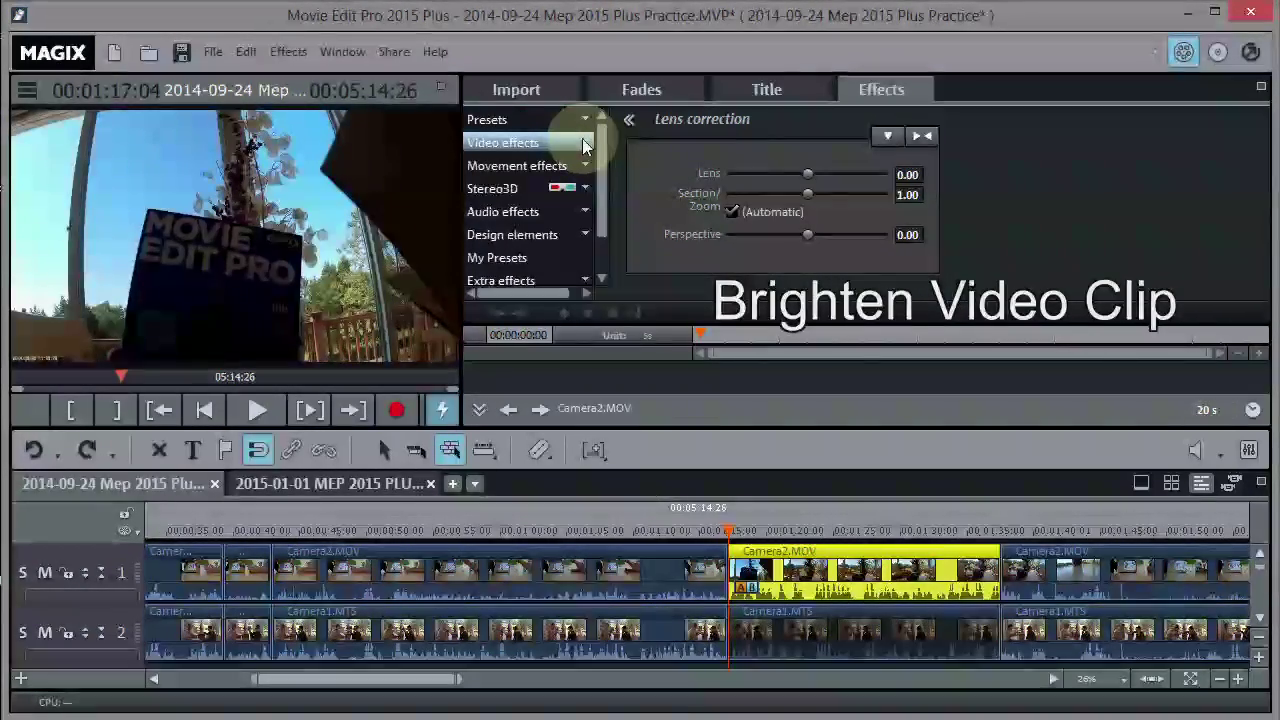
click(582, 143)
click(540, 166)
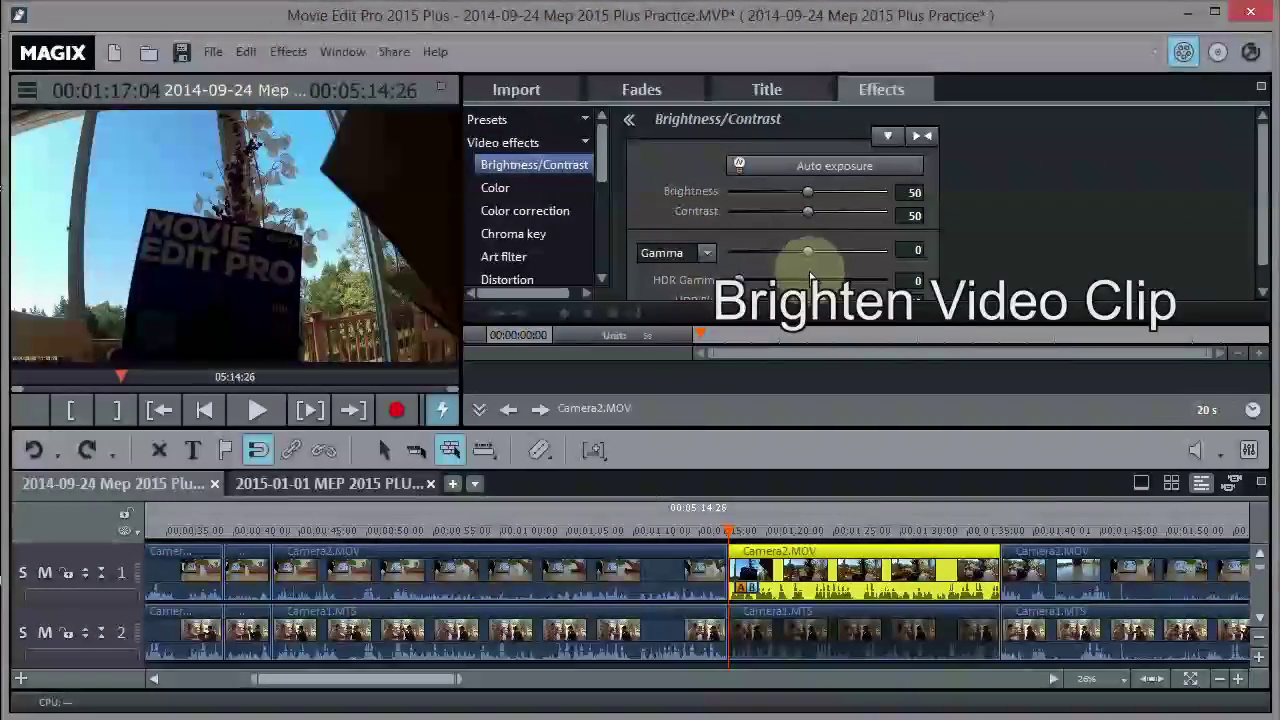
Step: Try brightness 46, contrast 36 and gamma 21 on the Camera2 clip, and reset the effect's settings
mouse_move(810, 252)
mouse_down()
mouse_move(870, 258)
mouse_move(806, 251)
mouse_up()
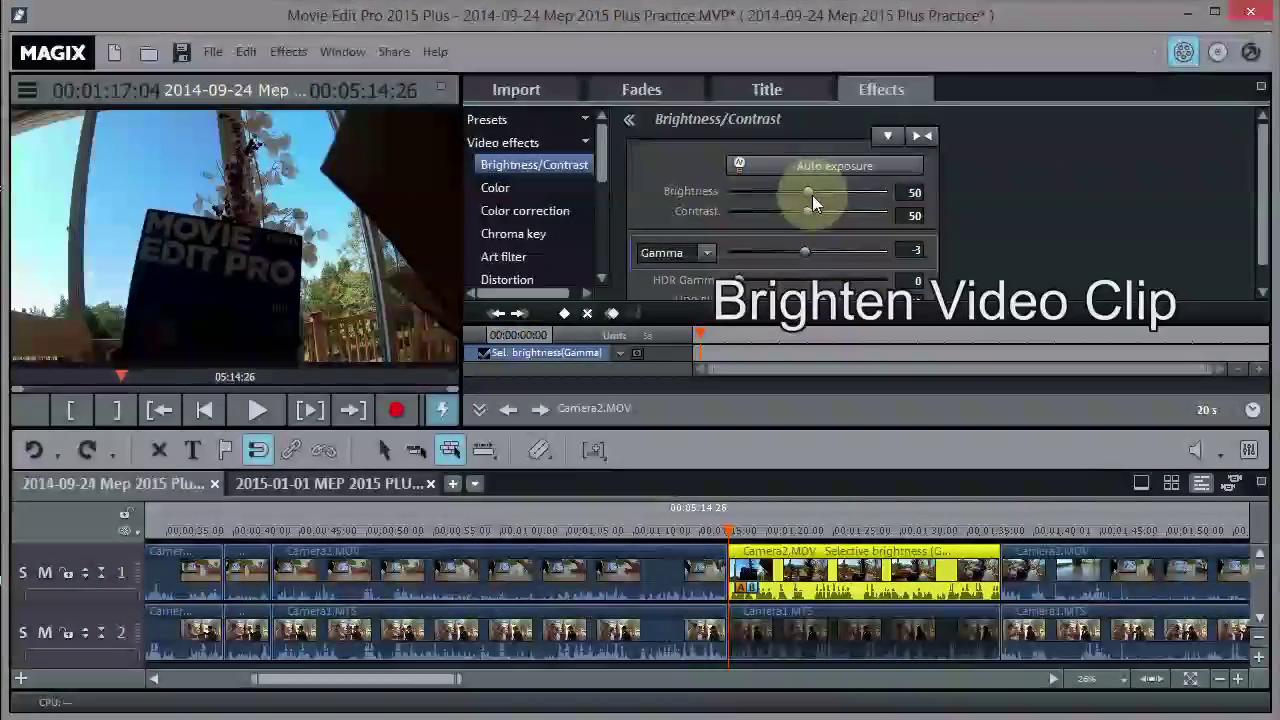
mouse_move(809, 212)
mouse_down()
mouse_move(772, 213)
mouse_move(789, 217)
mouse_move(815, 190)
mouse_move(800, 190)
mouse_up()
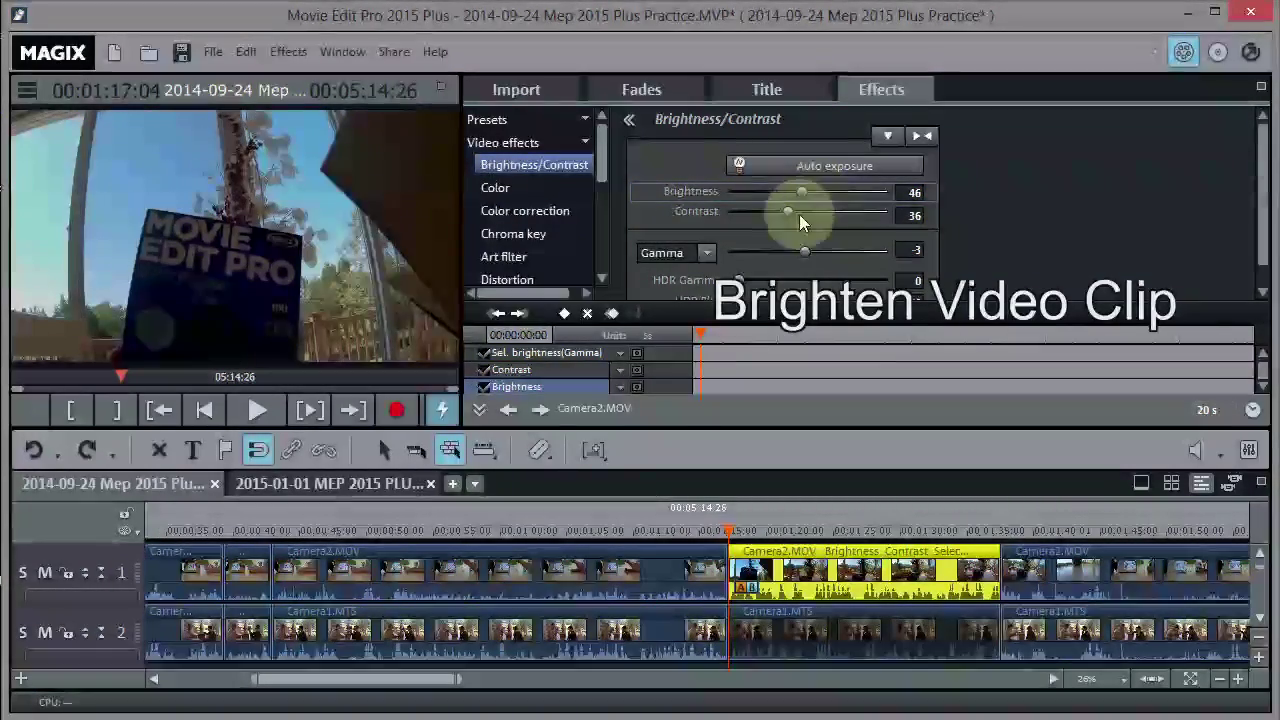
drag(797, 253, 823, 254)
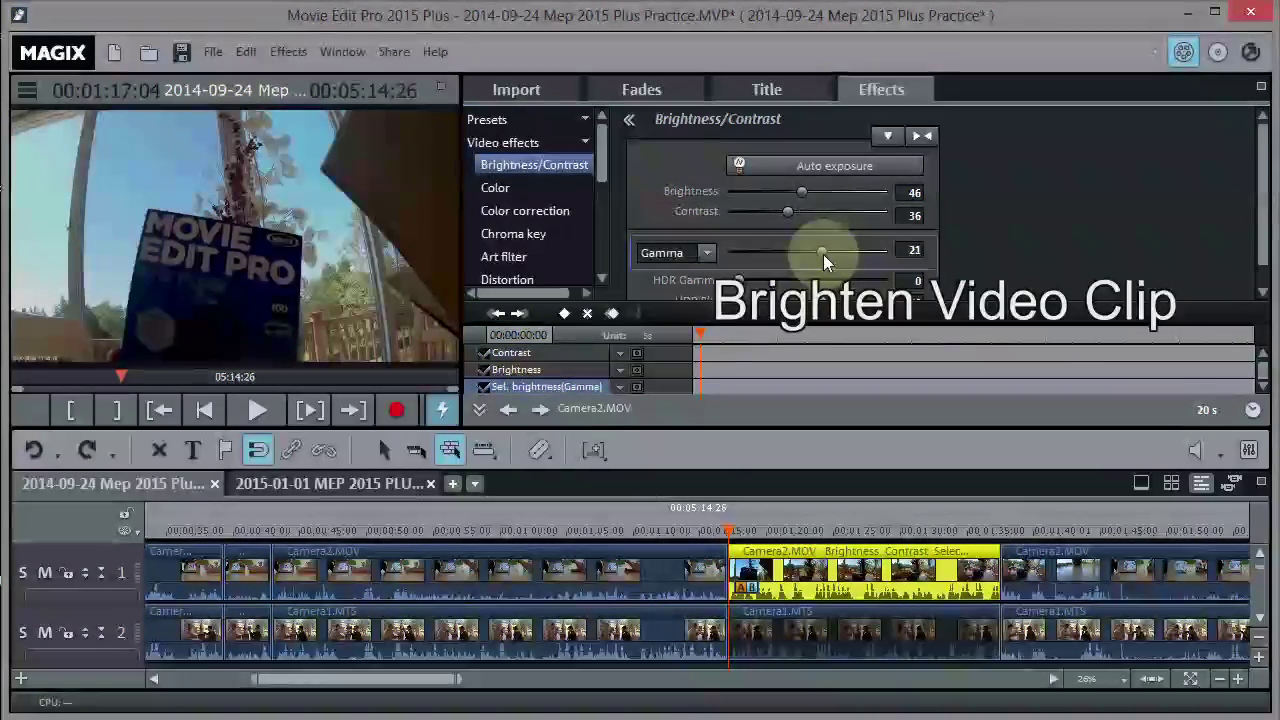
click(920, 137)
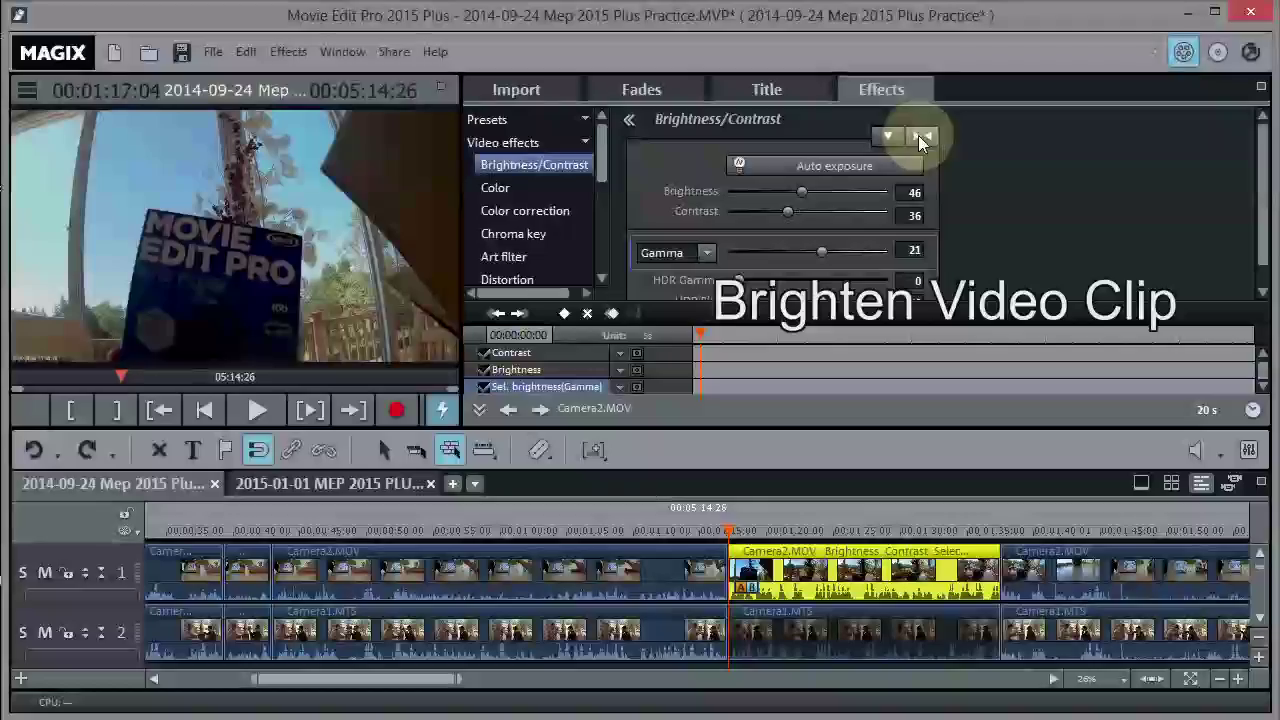
click(922, 135)
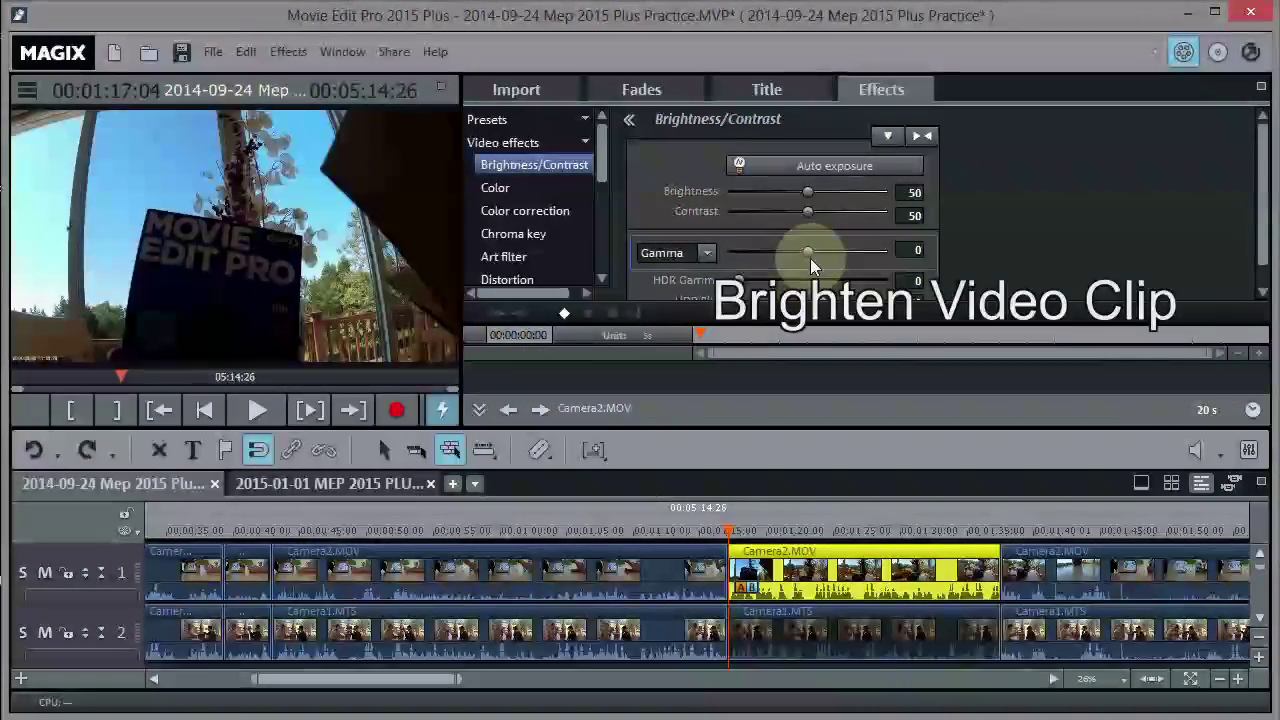
Step: Brighten the Camera2 clip with gamma 40 and contrast 21, and play it from 00:01:17:04
drag(807, 252, 833, 256)
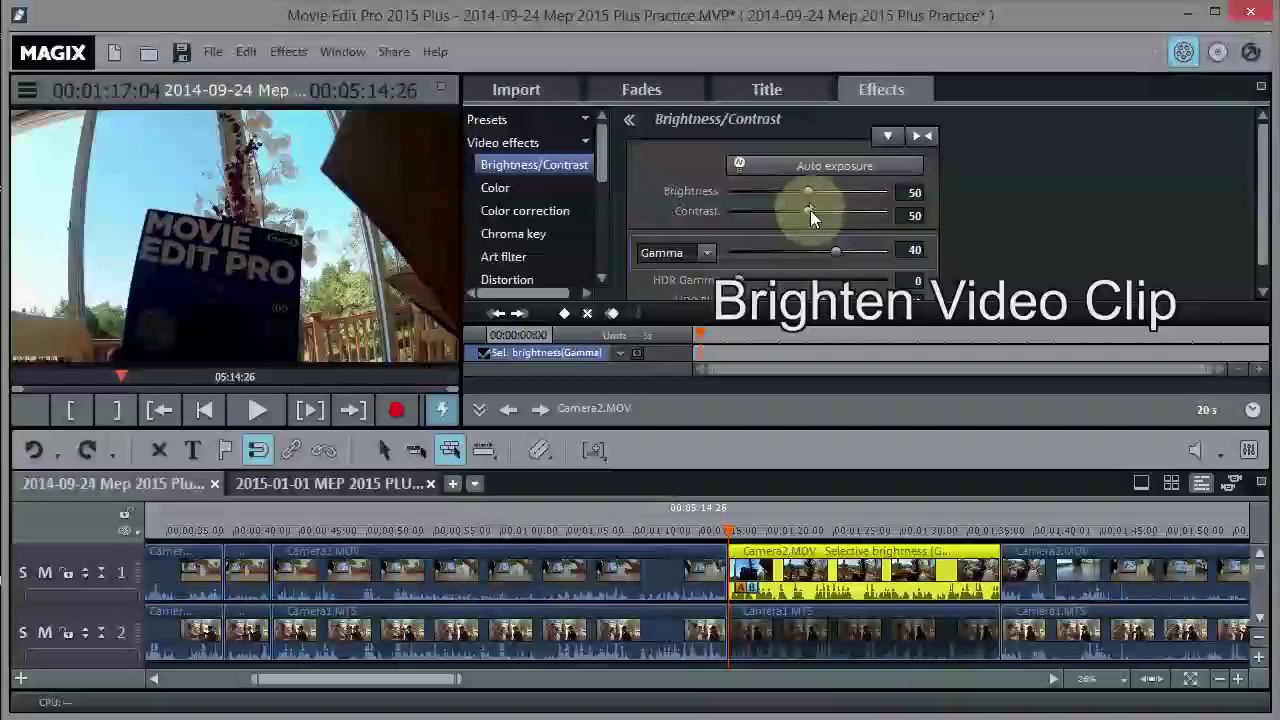
drag(807, 189, 767, 216)
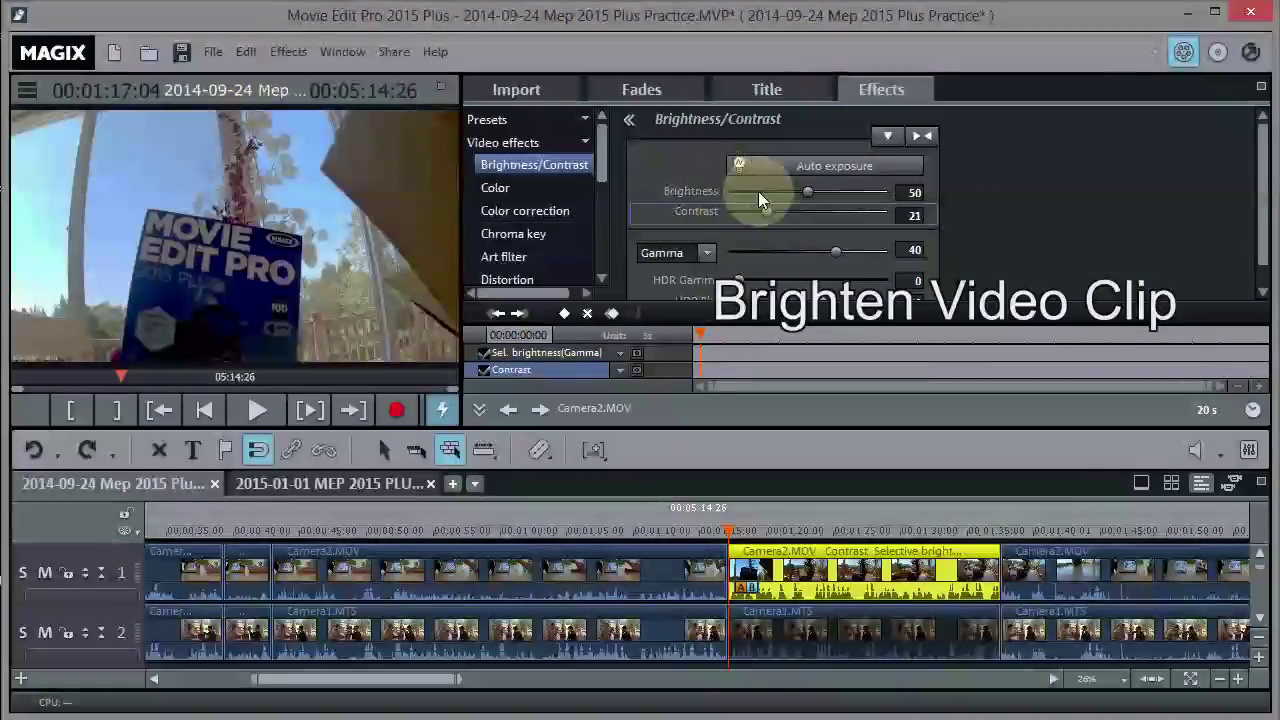
click(257, 410)
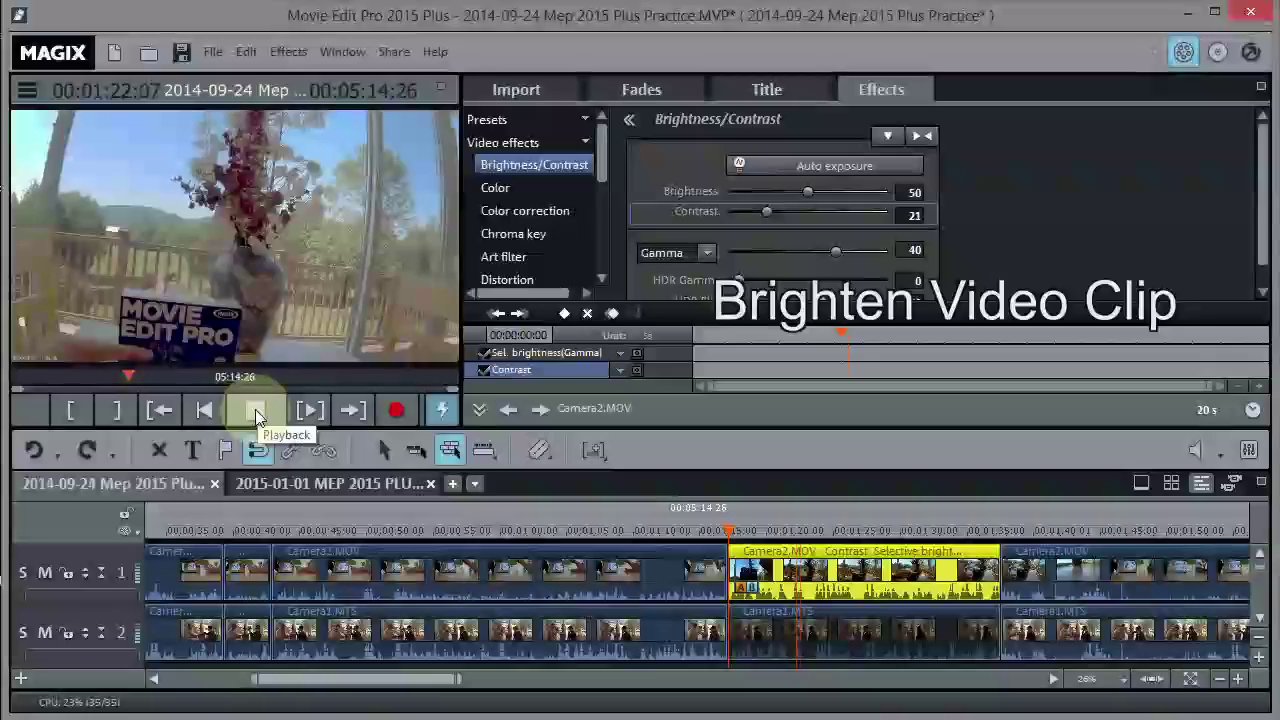
click(254, 415)
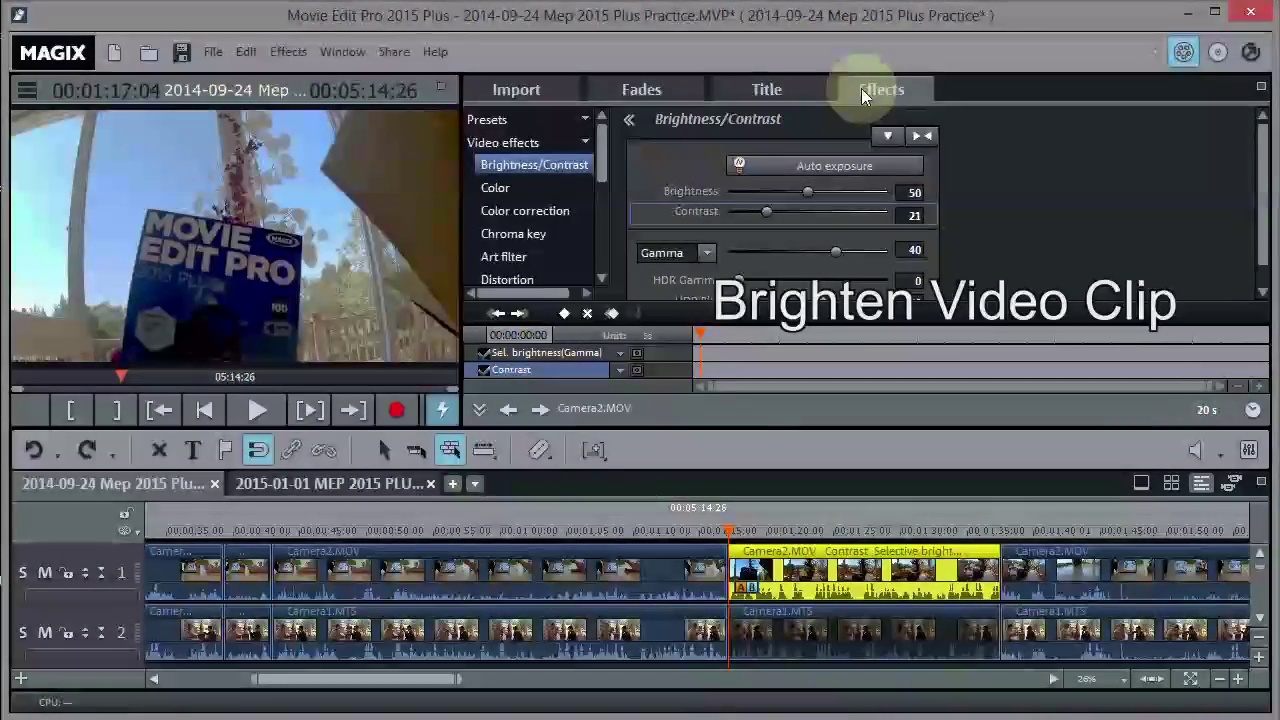
Step: Correct the Camera2 clip's lens distortion with a lens value of -0.42 and automatic zoom, and play it from 00:01:18:10
drag(607, 139, 586, 194)
click(536, 214)
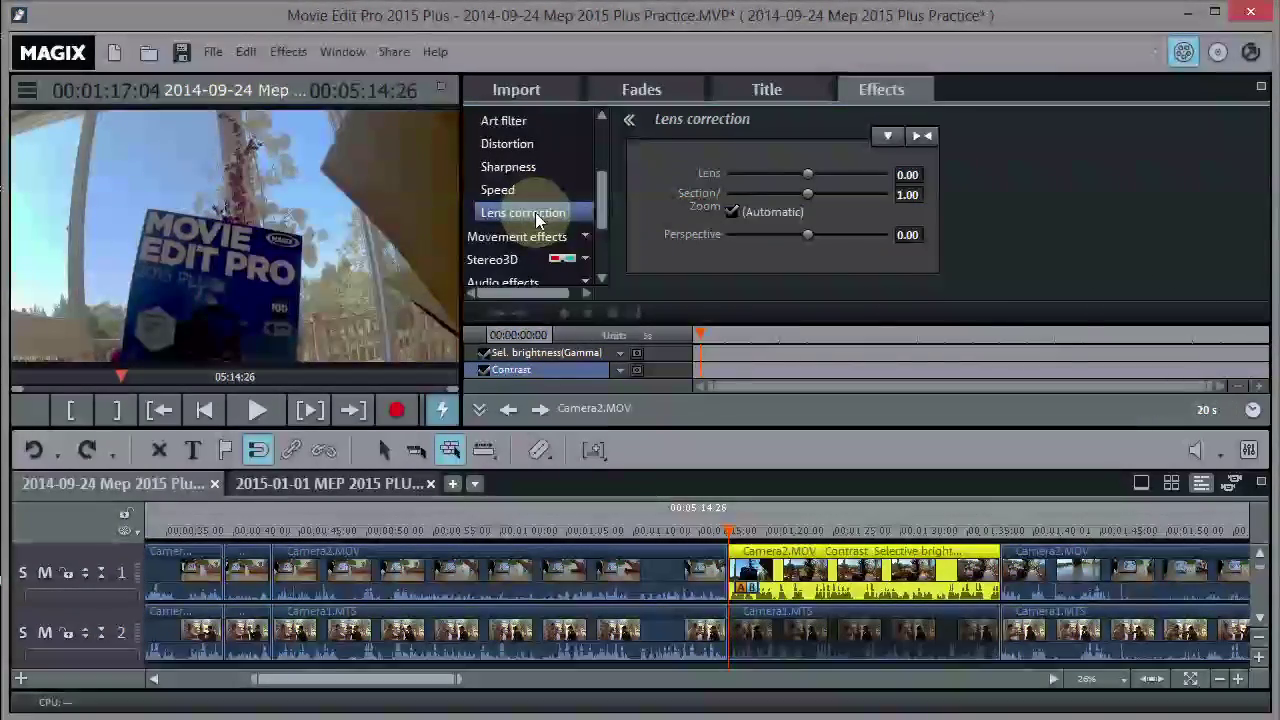
click(741, 528)
mouse_move(748, 528)
mouse_down()
mouse_move(780, 528)
mouse_move(746, 528)
mouse_up()
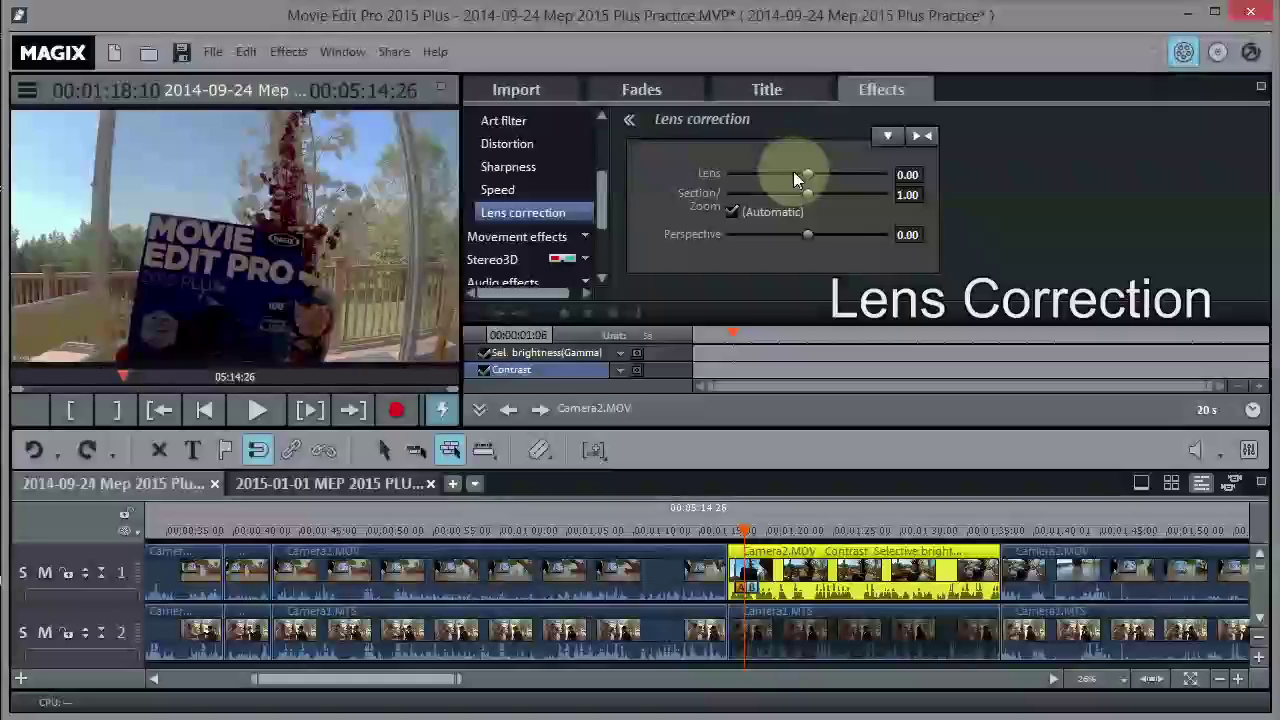
drag(606, 200, 595, 140)
scroll(595, 166, up, 2)
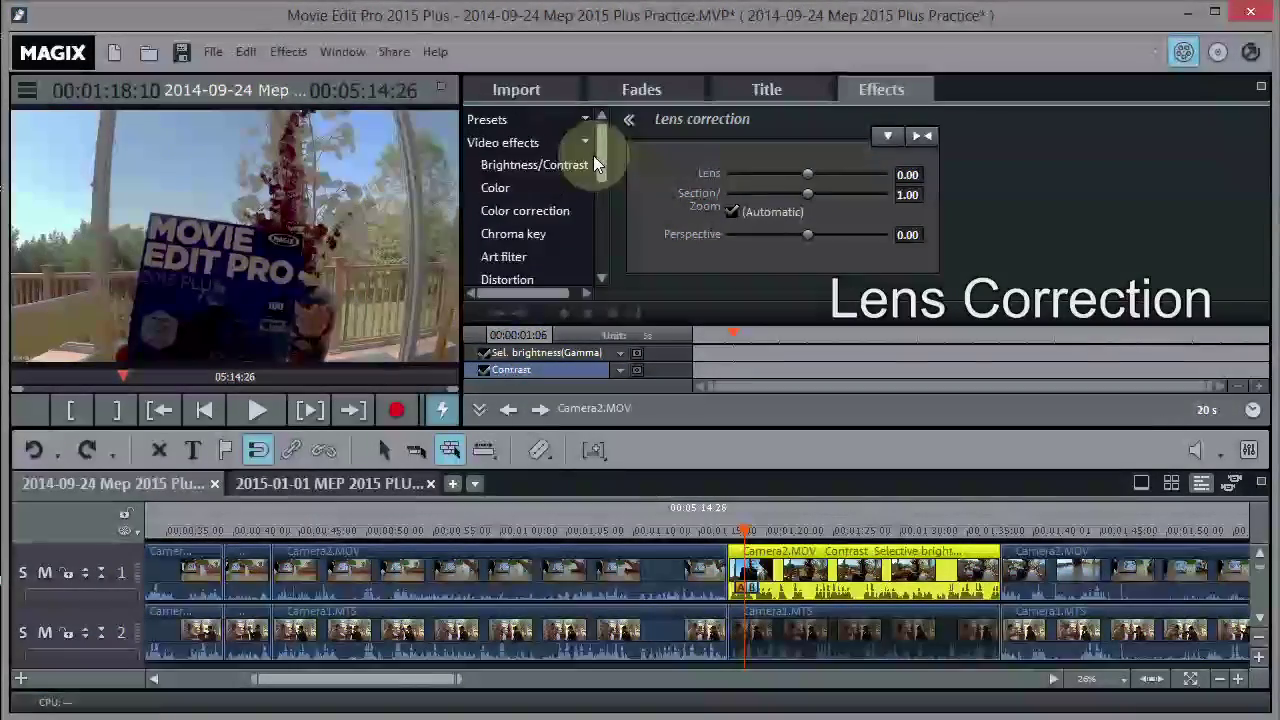
drag(603, 146, 603, 198)
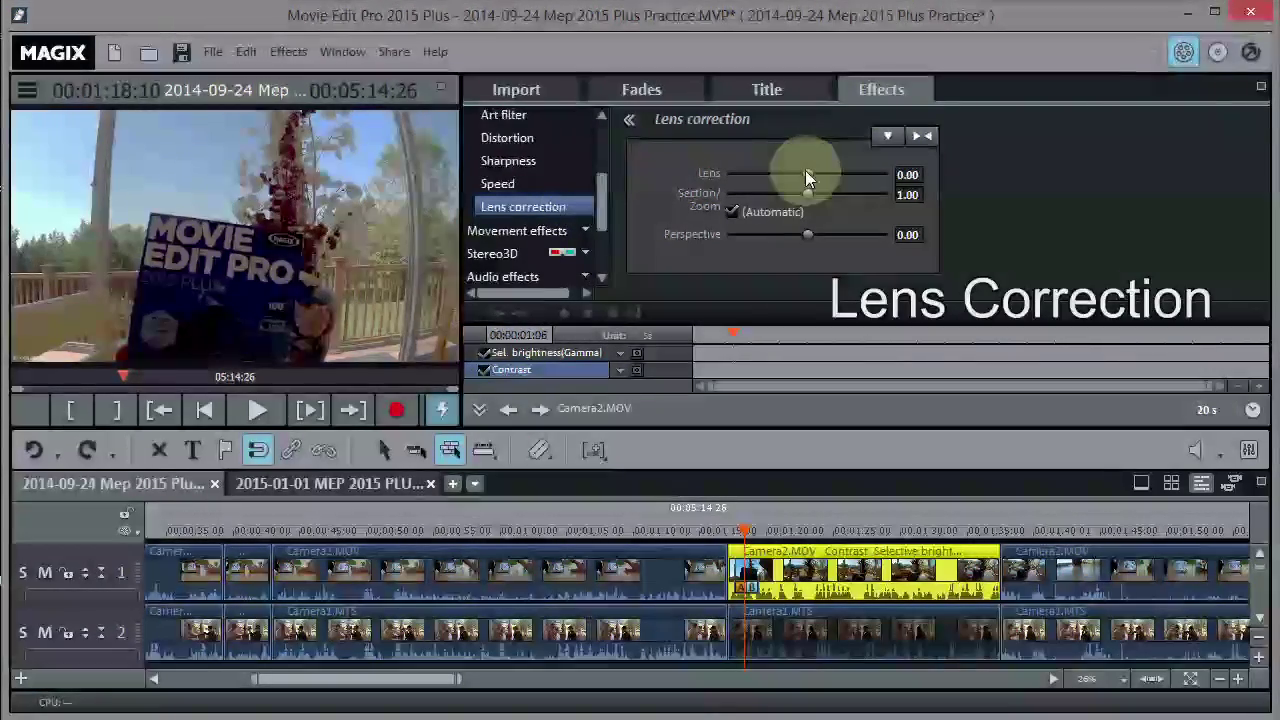
drag(803, 173, 774, 182)
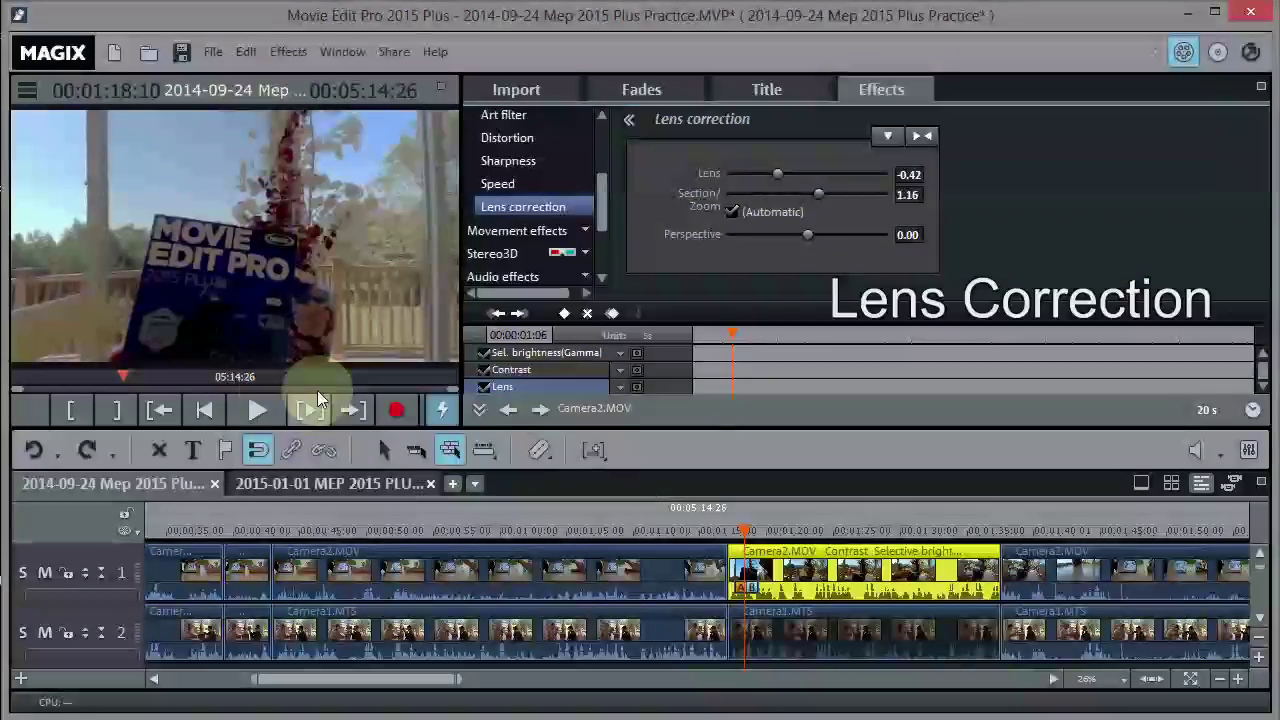
click(257, 410)
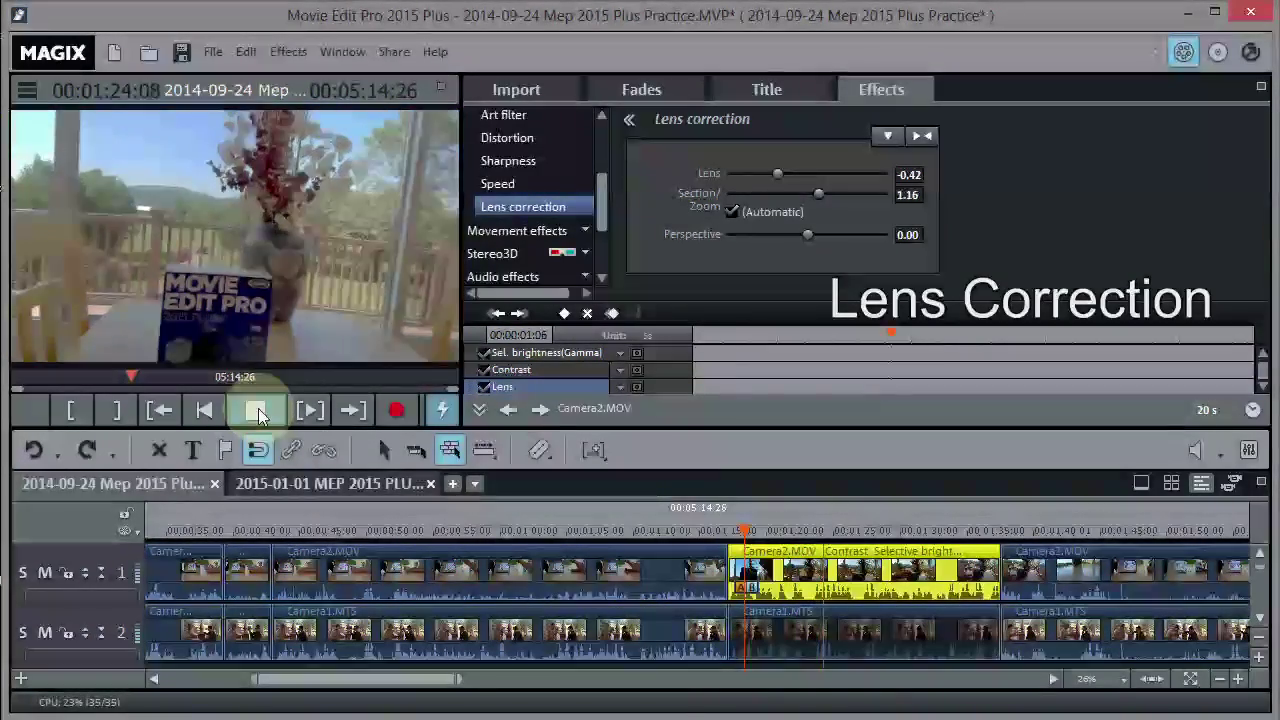
click(257, 410)
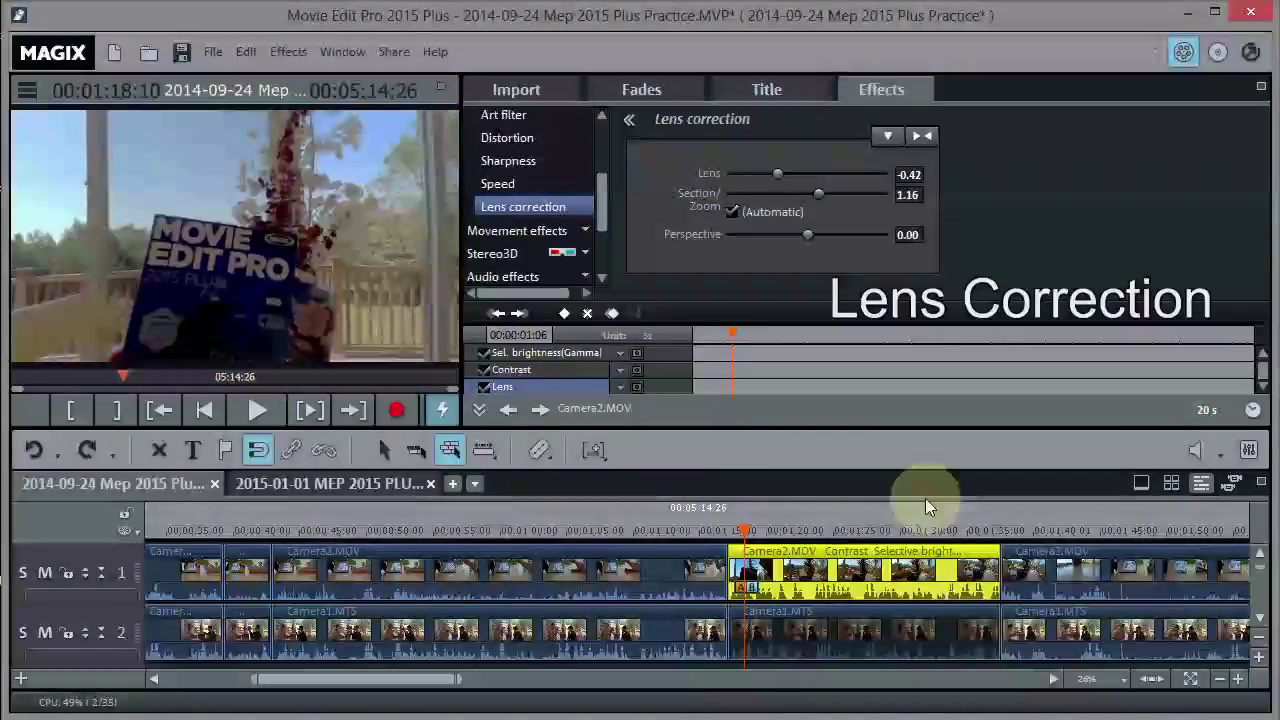
Step: Place the playhead at 00:01:37:17, where the second camera angle ends, and save the project
click(1000, 531)
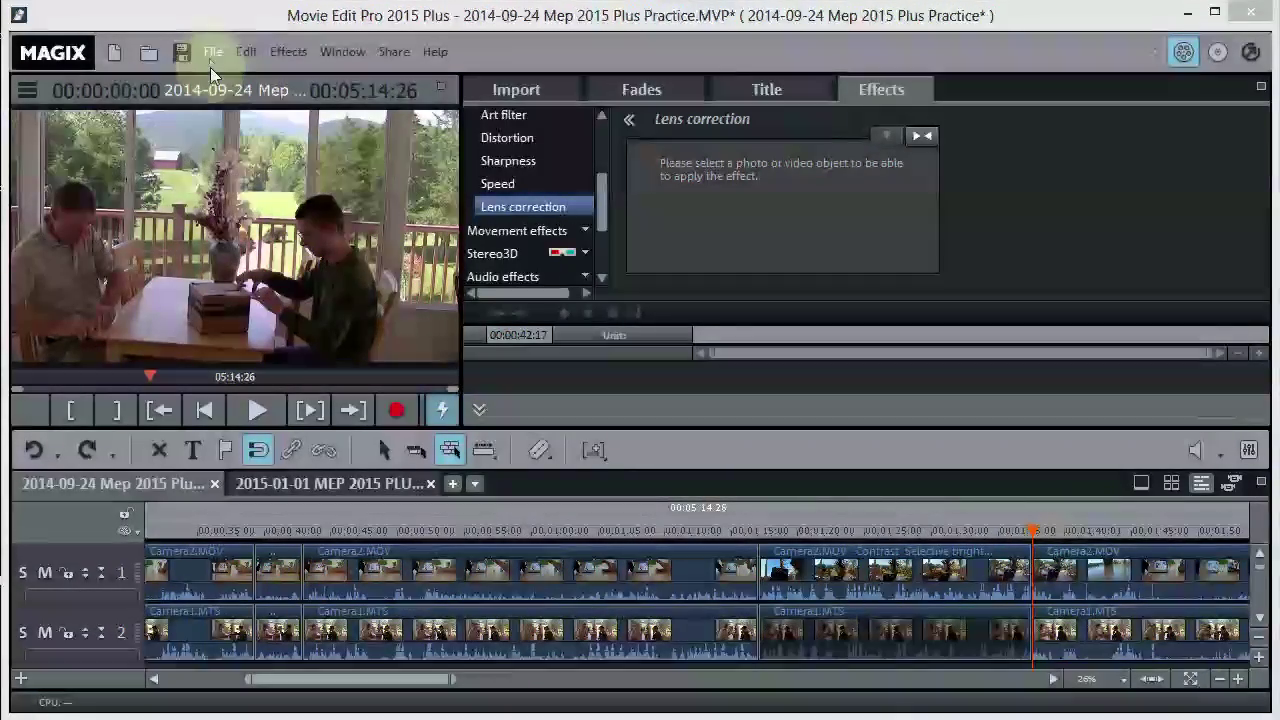
click(211, 51)
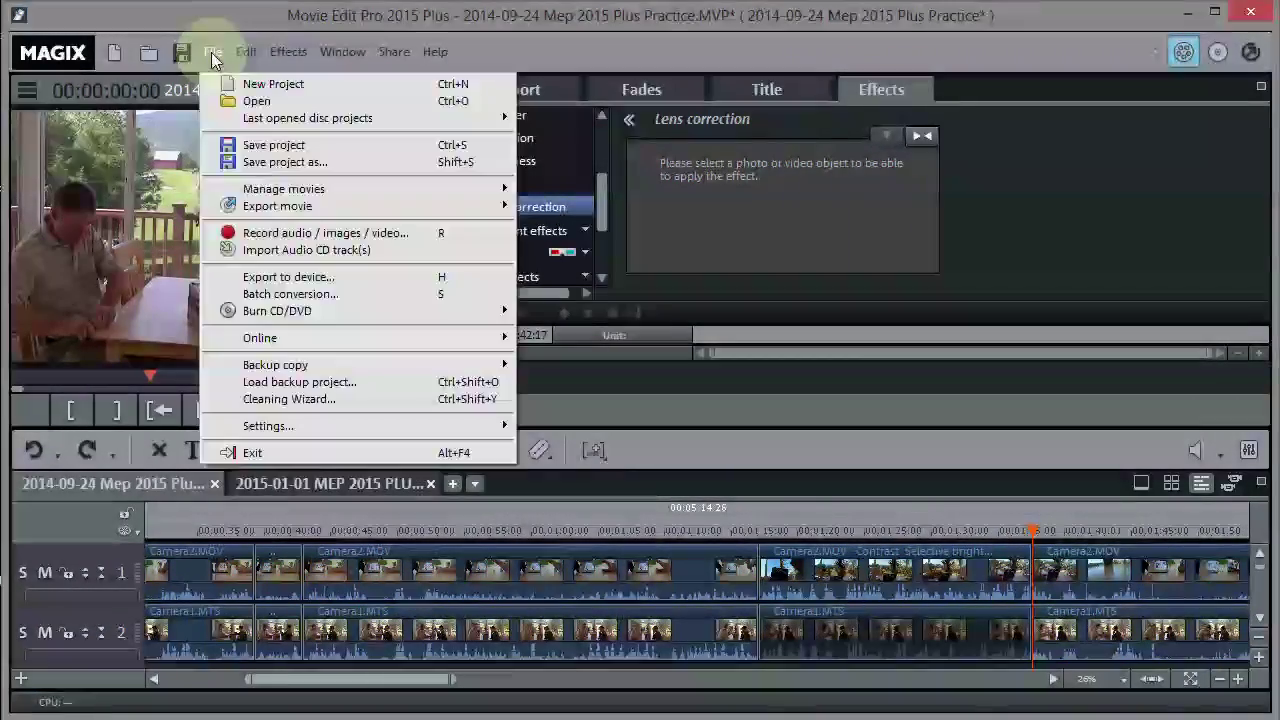
click(265, 148)
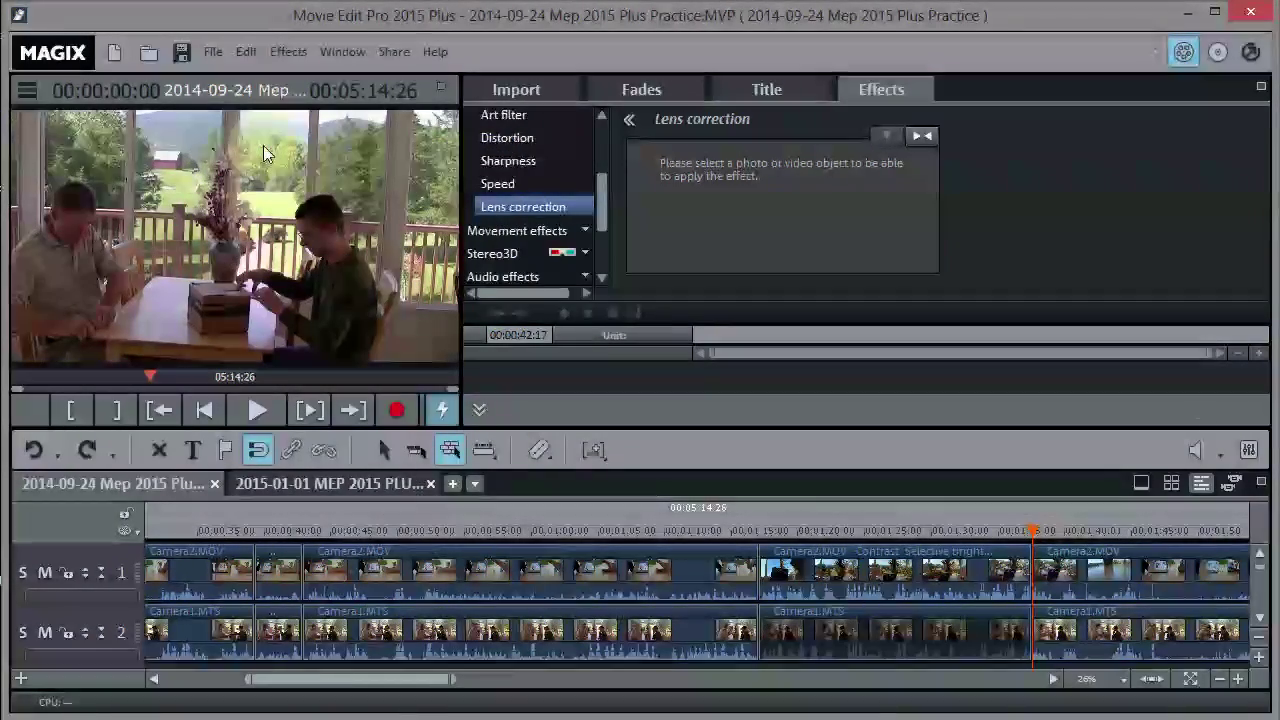
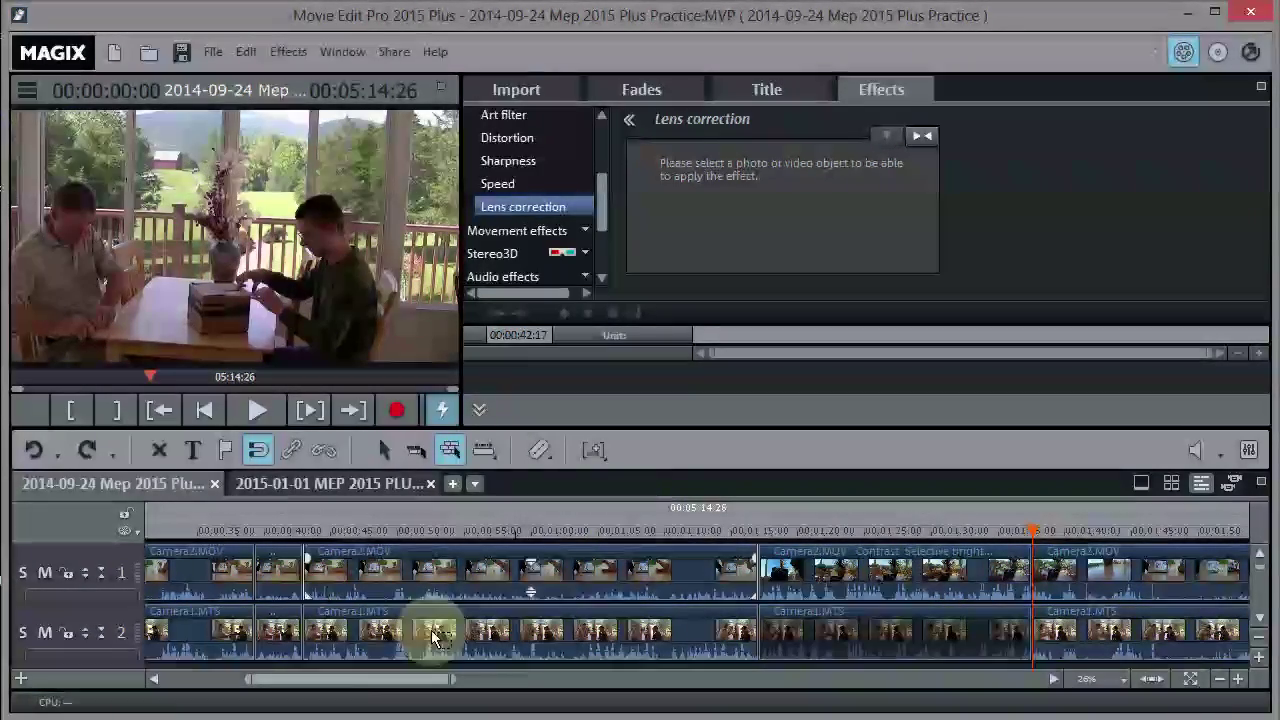
Step: Play the movie from 00:01:37:17 and place the playhead at 00:01:43:12, where the unwanted section ends
drag(343, 680, 452, 697)
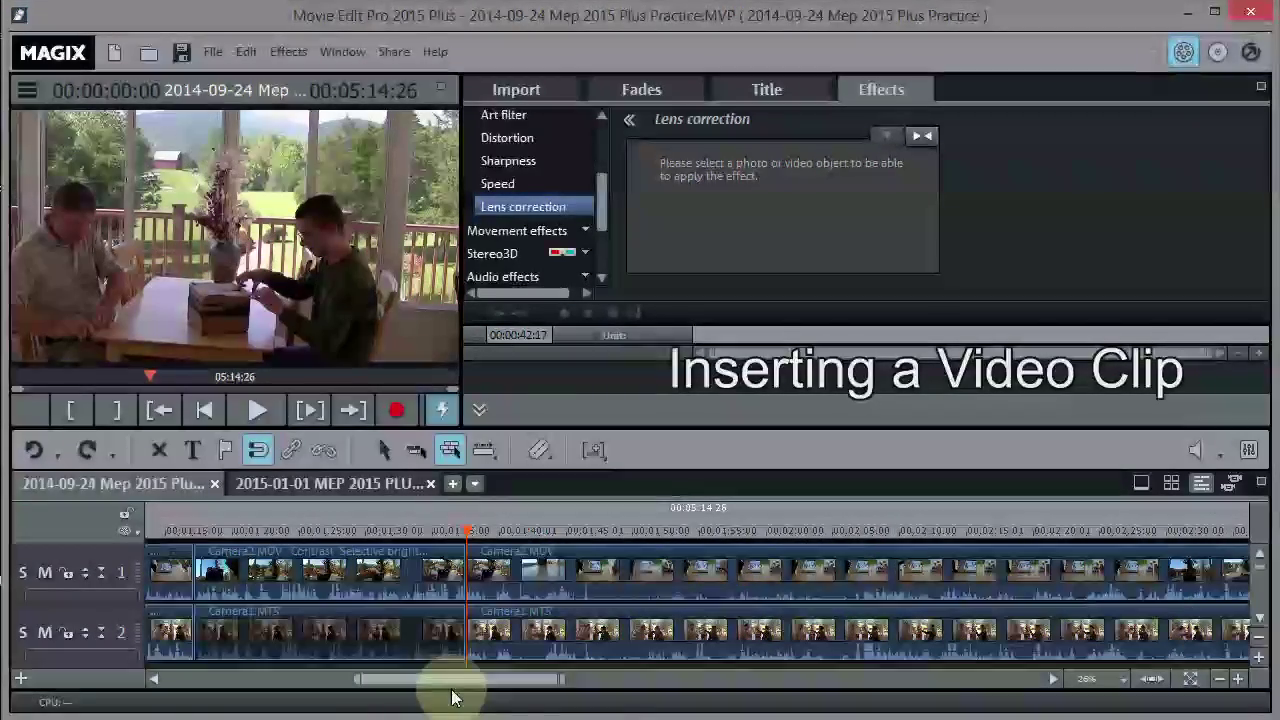
click(256, 413)
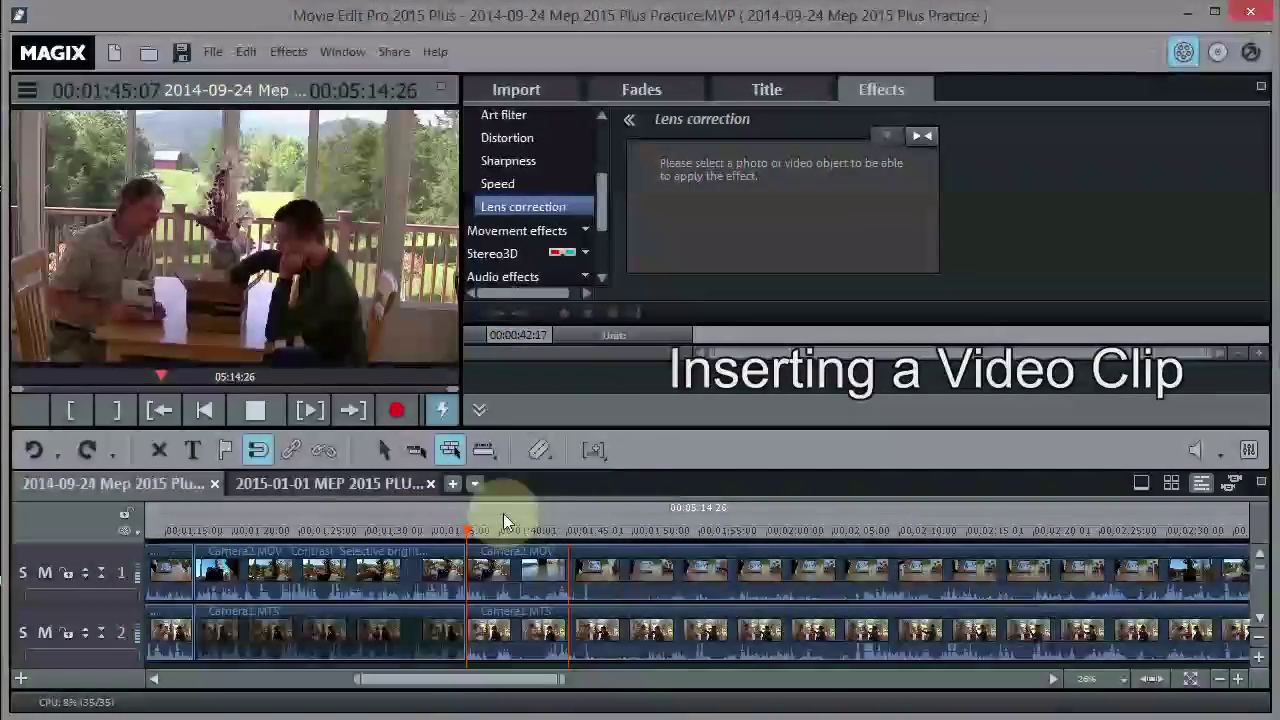
click(546, 530)
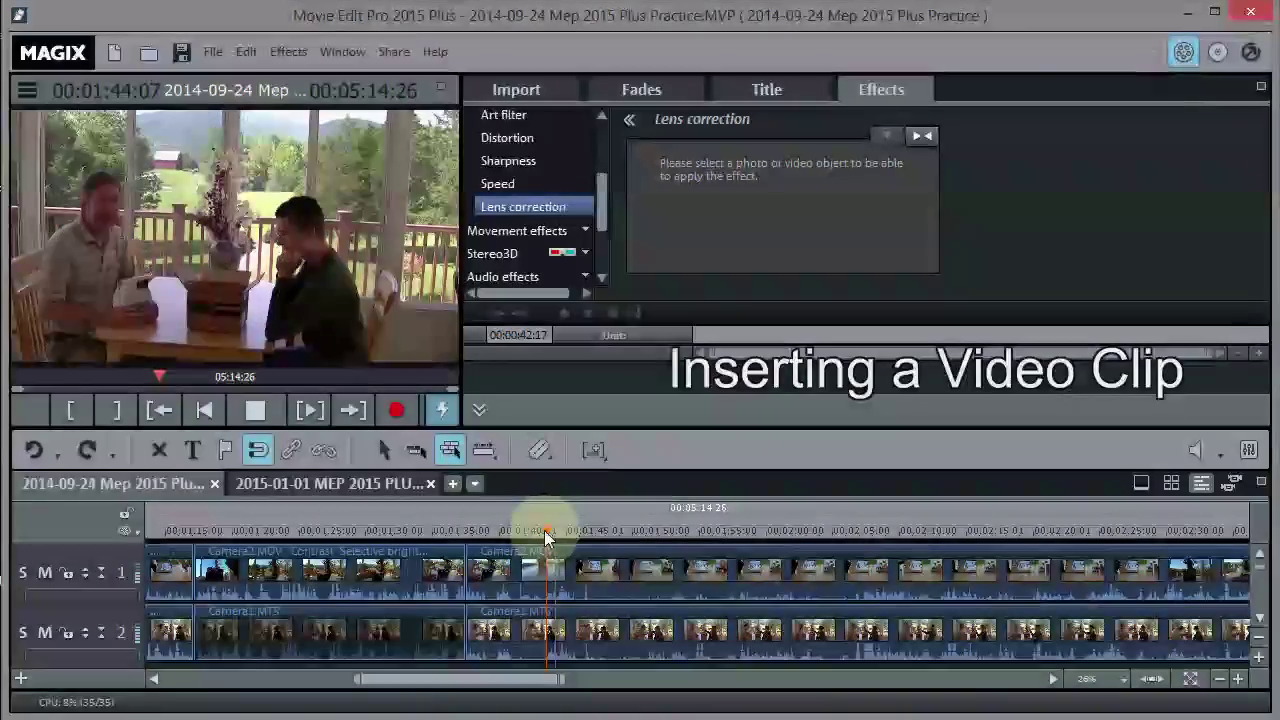
click(544, 530)
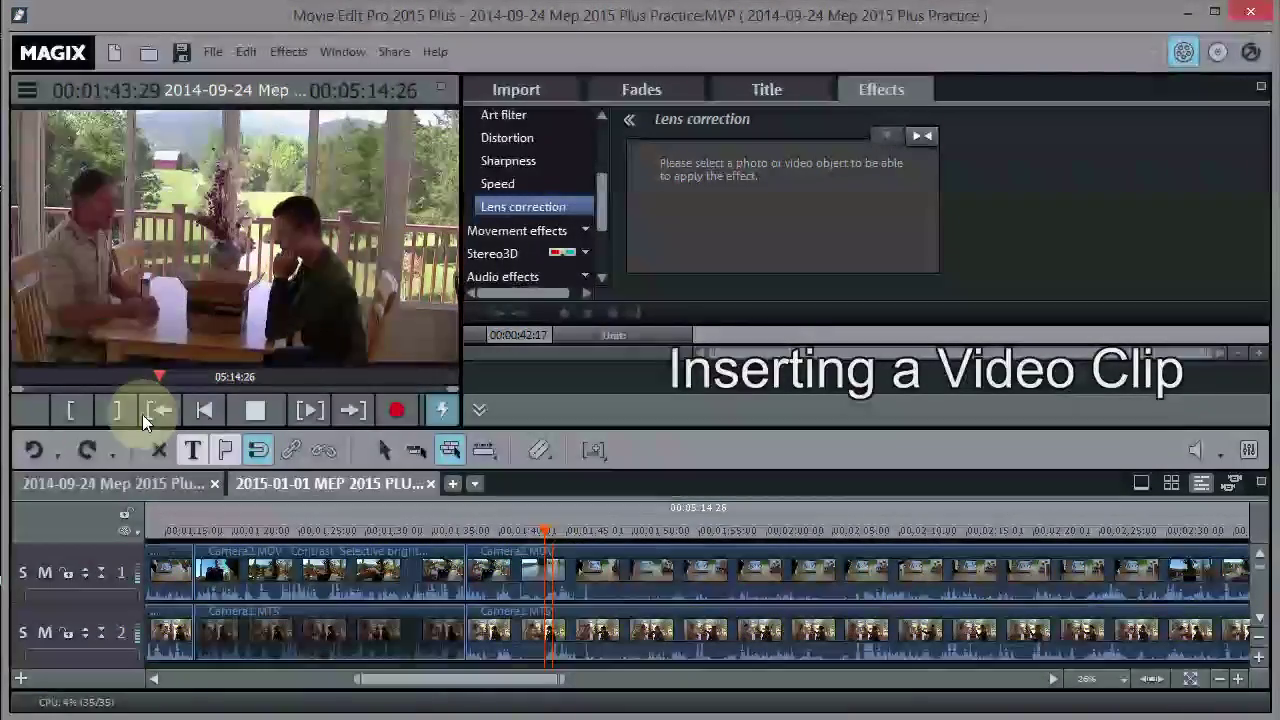
click(254, 411)
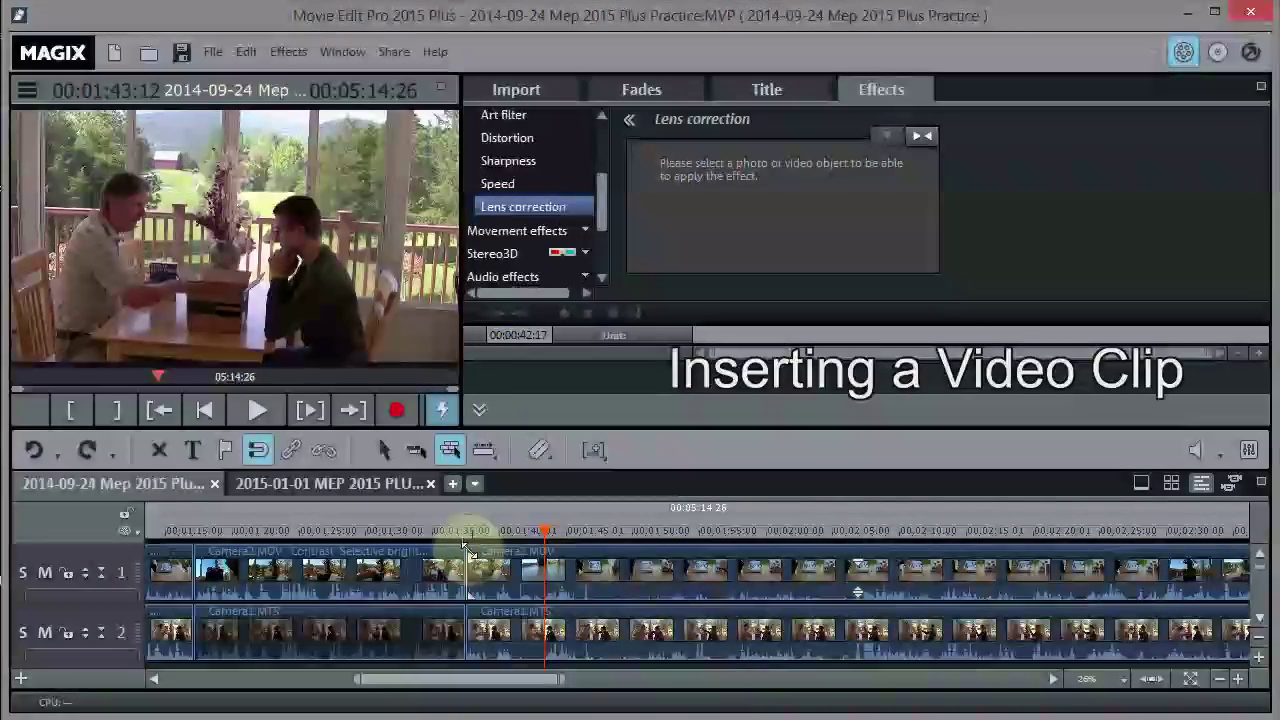
Step: Cut the section between 00:01:37:17 and 00:01:43:12 from both camera tracks and move the following clips about 38 seconds later
click(537, 455)
click(516, 575)
drag(516, 575, 512, 633)
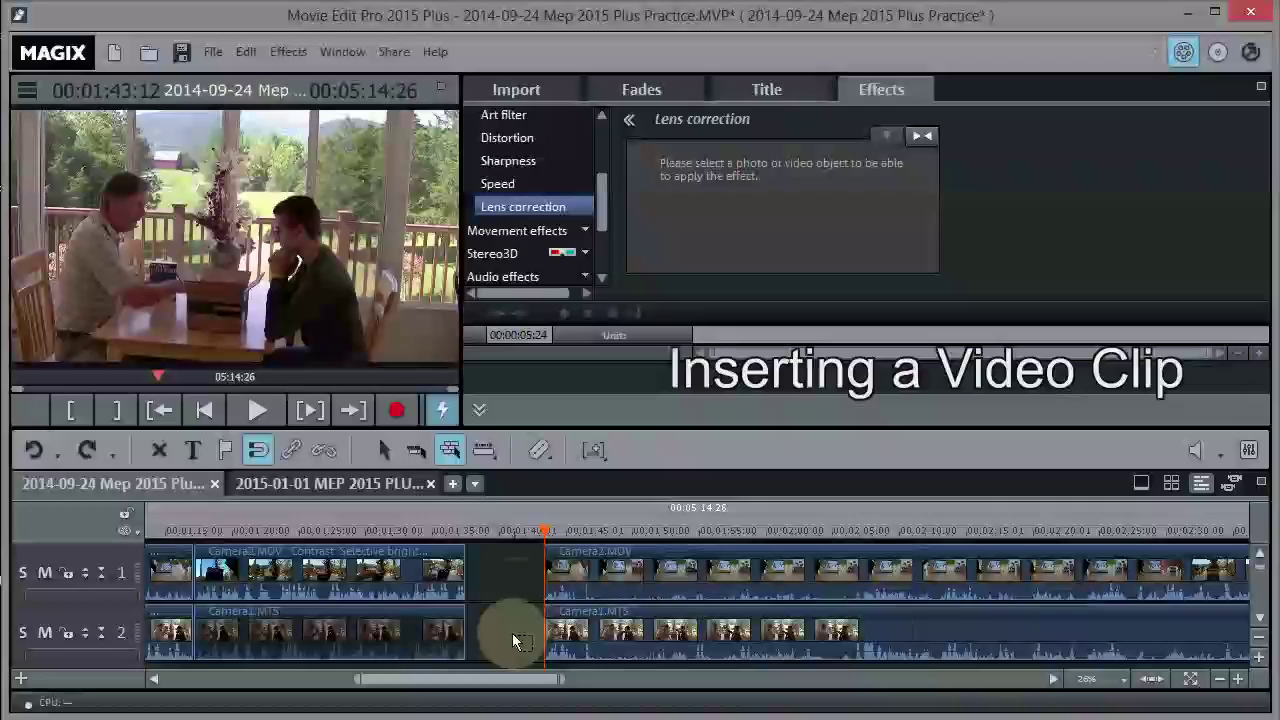
click(585, 560)
drag(590, 560, 1090, 590)
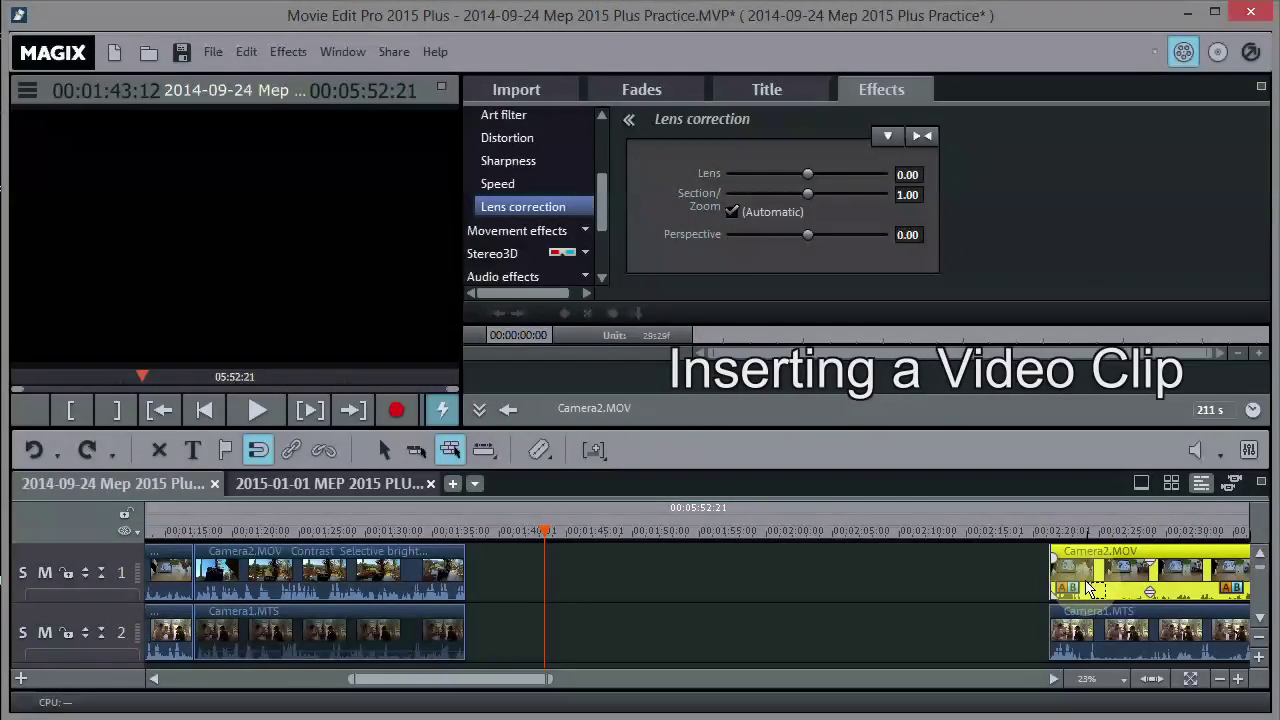
Step: Insert SC2 MEP Video.avi on track 3, starting directly where the camera clips before the gap end, without adjusting the movie settings
click(851, 588)
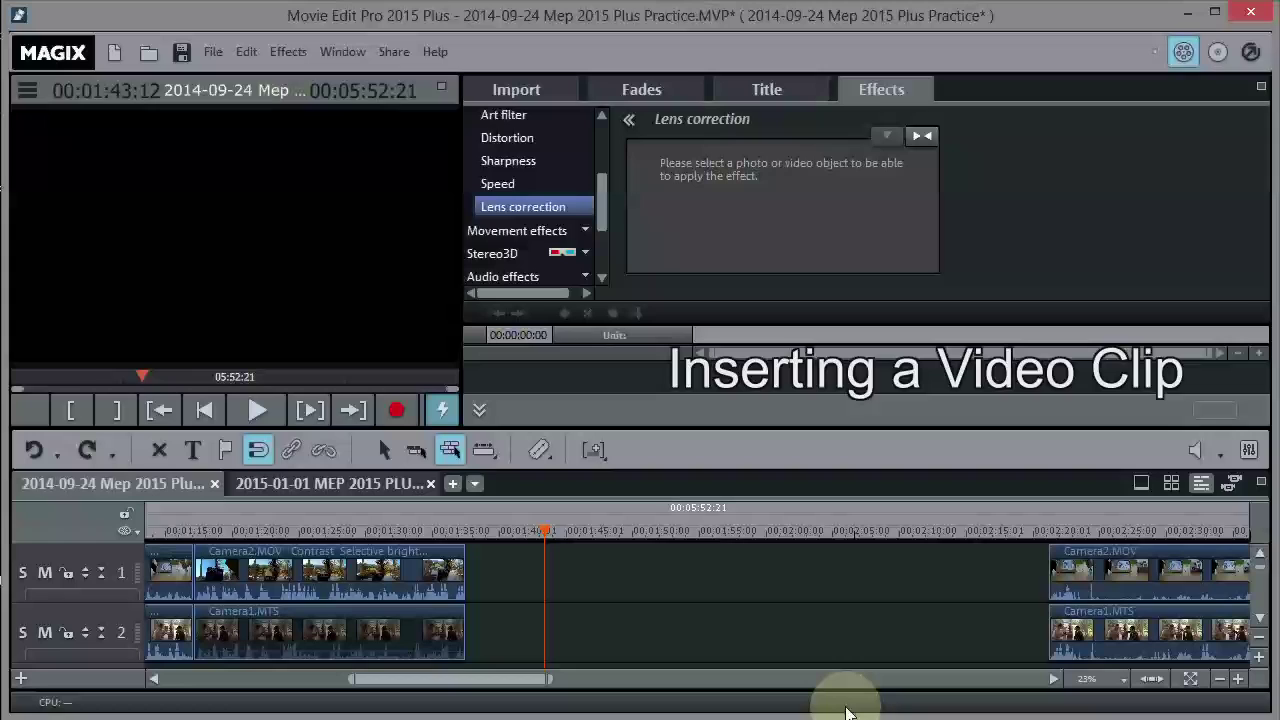
click(1260, 644)
click(1260, 644)
click(1260, 644)
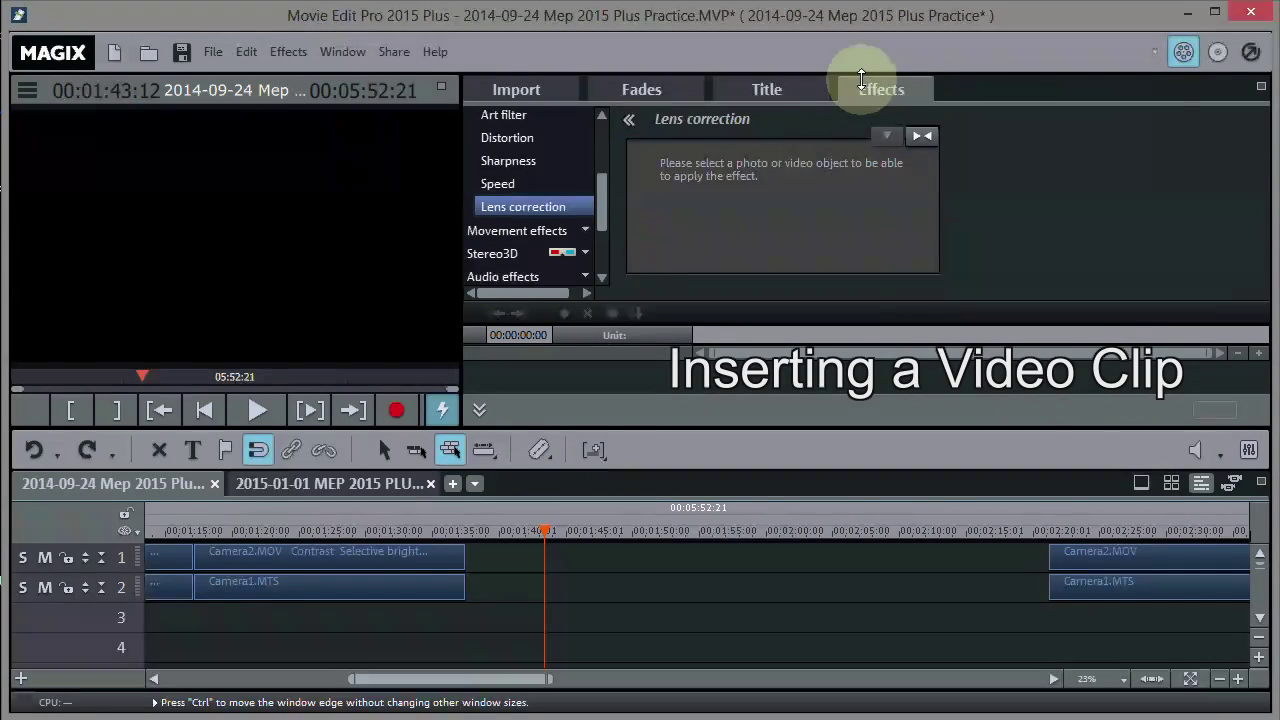
click(515, 90)
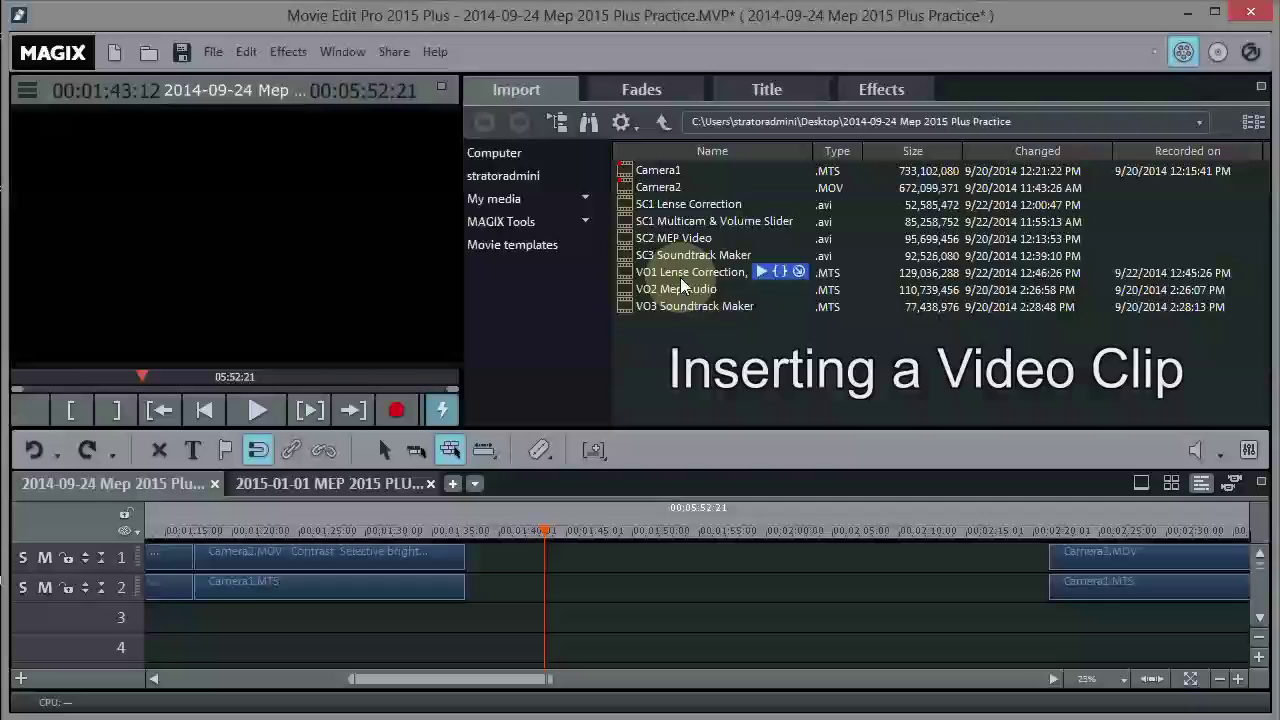
mouse_move(675, 240)
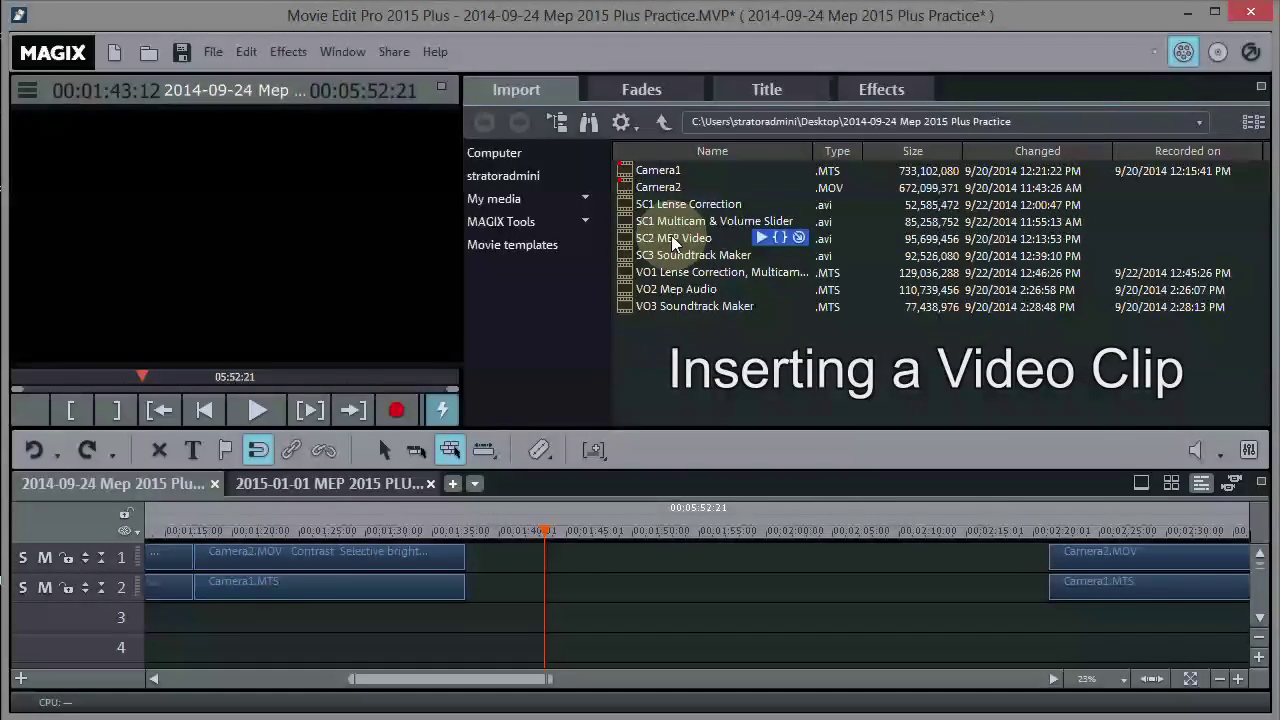
click(673, 242)
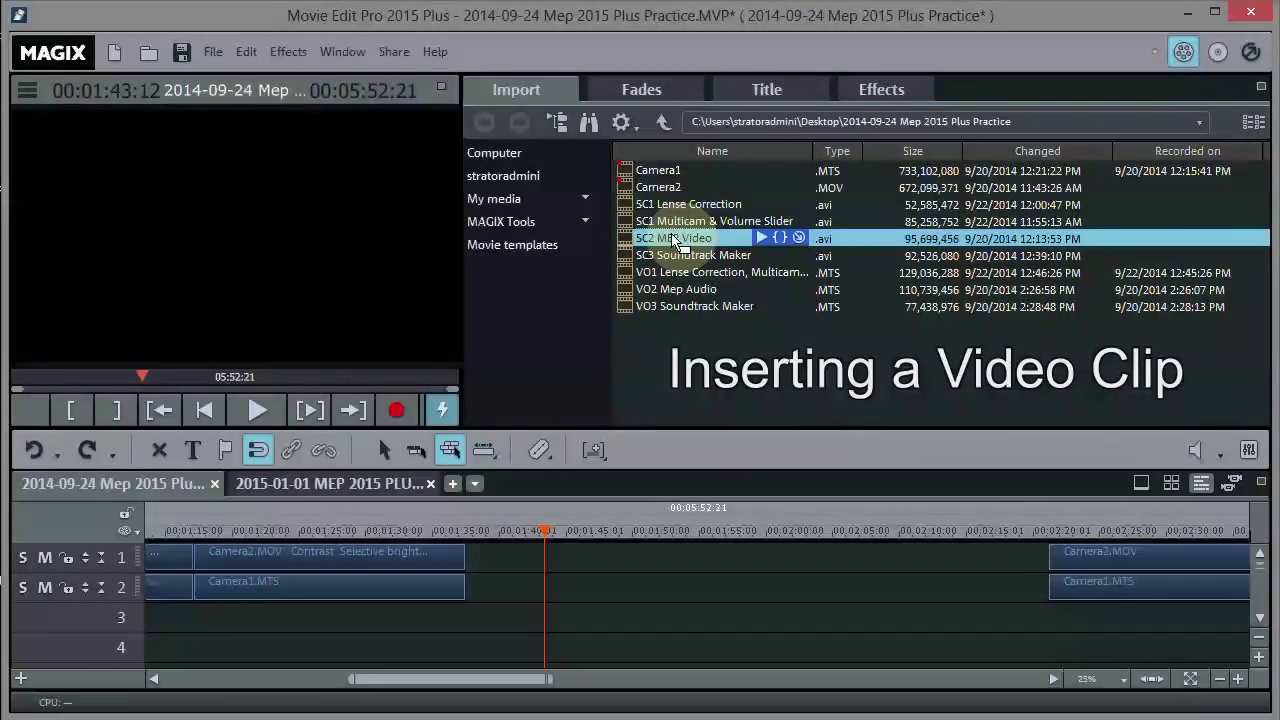
drag(673, 242, 518, 630)
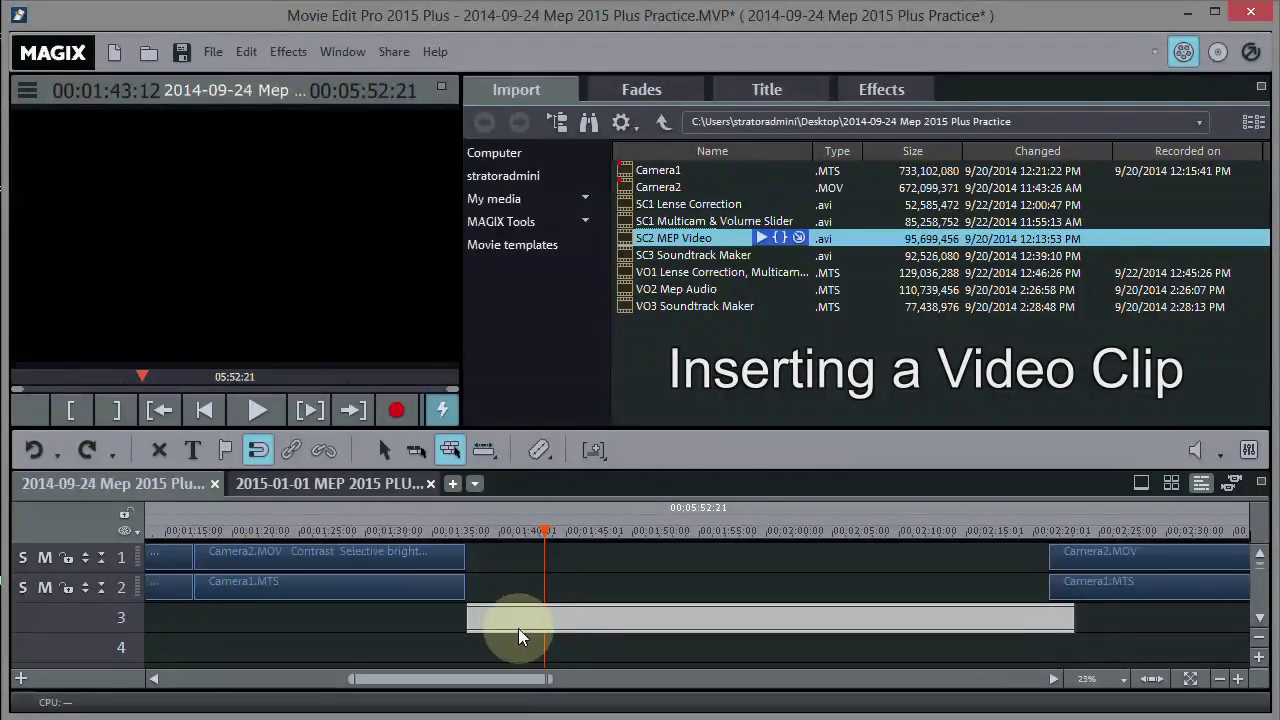
drag(518, 628, 518, 628)
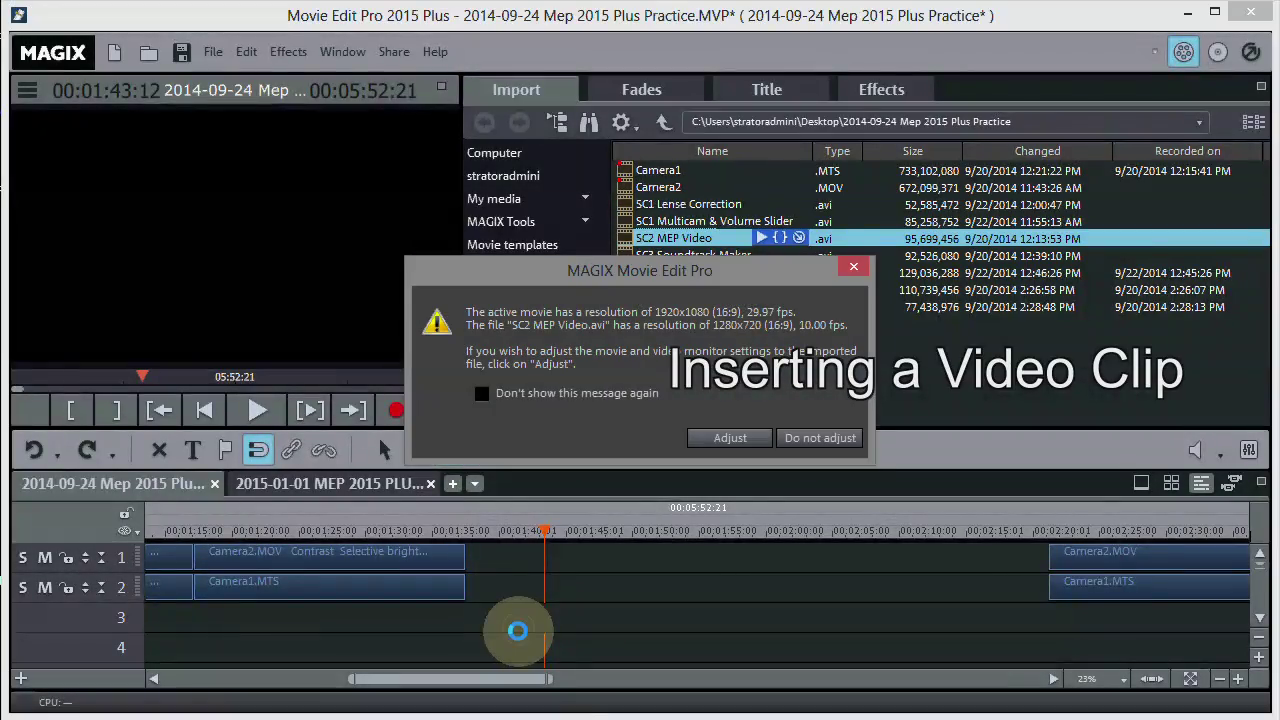
click(733, 437)
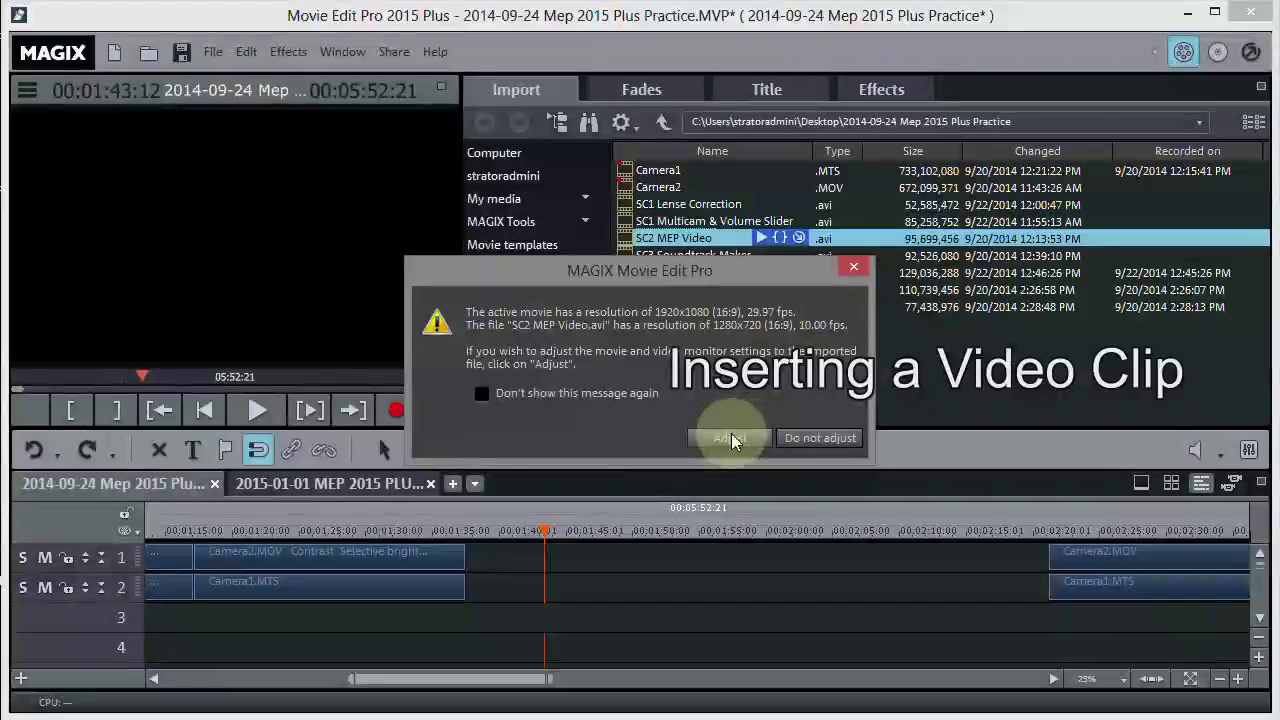
click(797, 437)
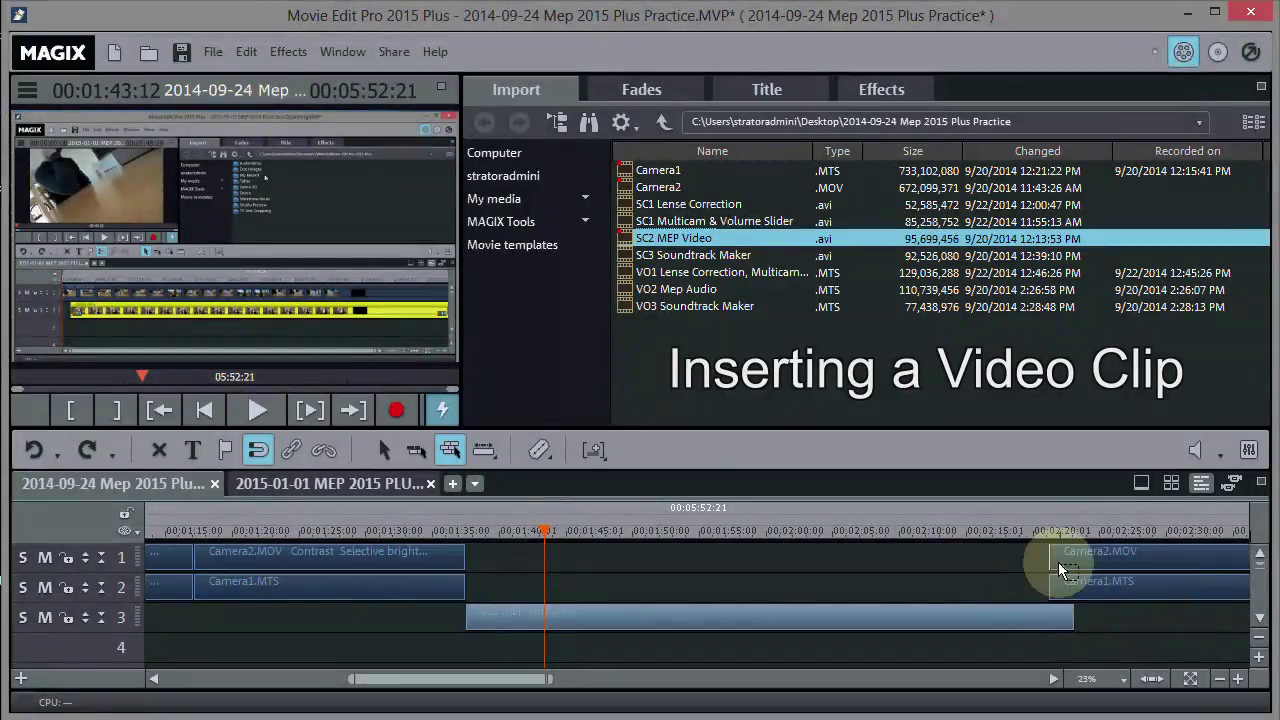
Step: Move the following camera clips about 2 seconds later and place the SC2 MEP Video clip in the gap on track 1
drag(876, 616, 903, 620)
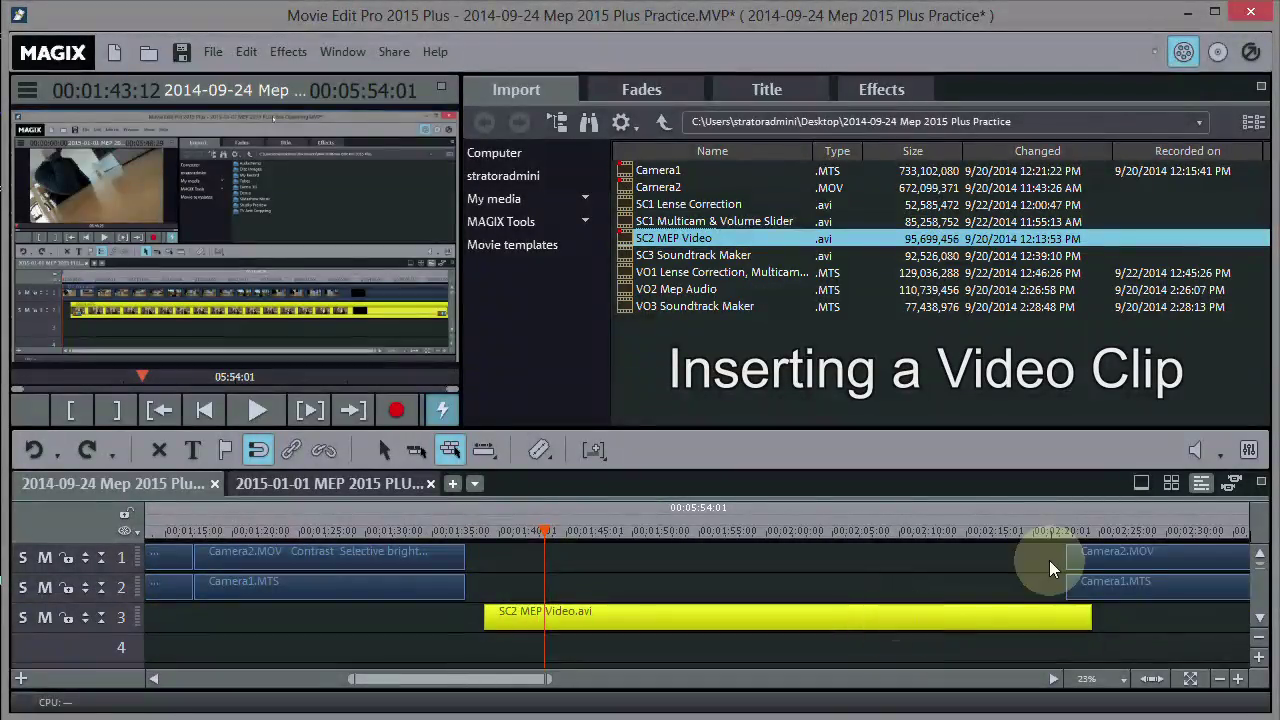
drag(1095, 554, 1127, 551)
drag(814, 621, 795, 620)
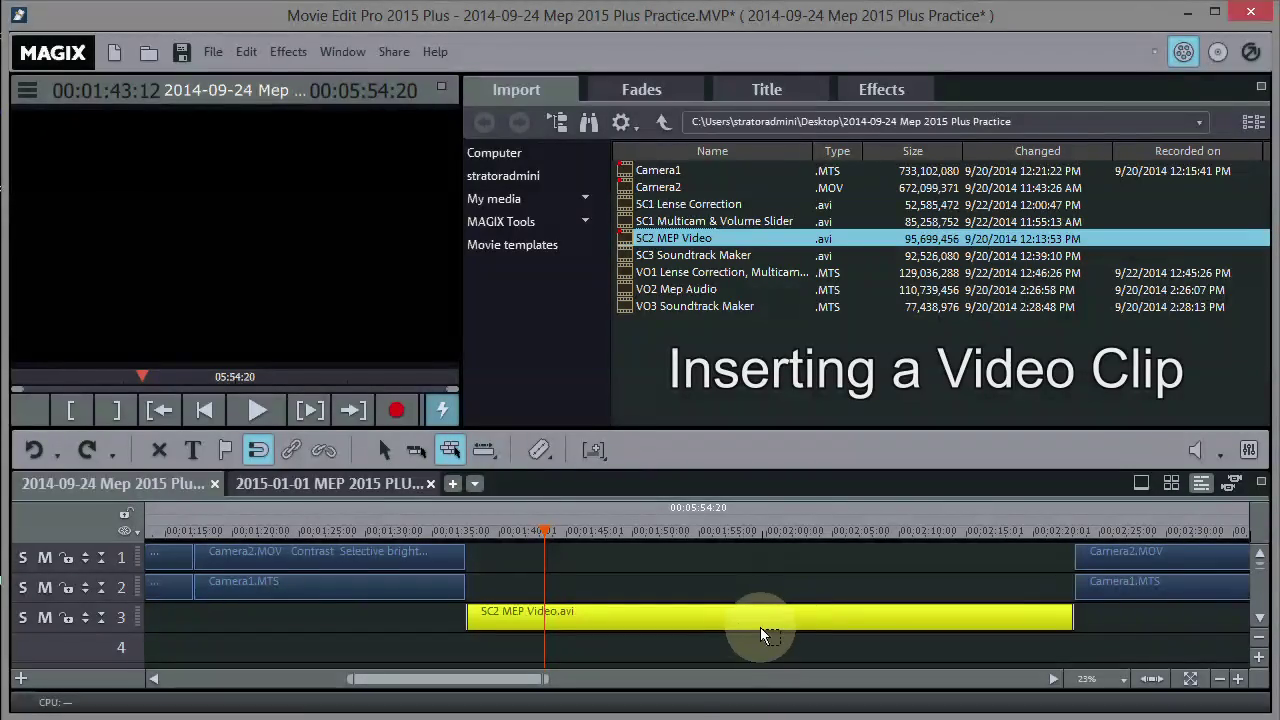
drag(737, 628, 729, 566)
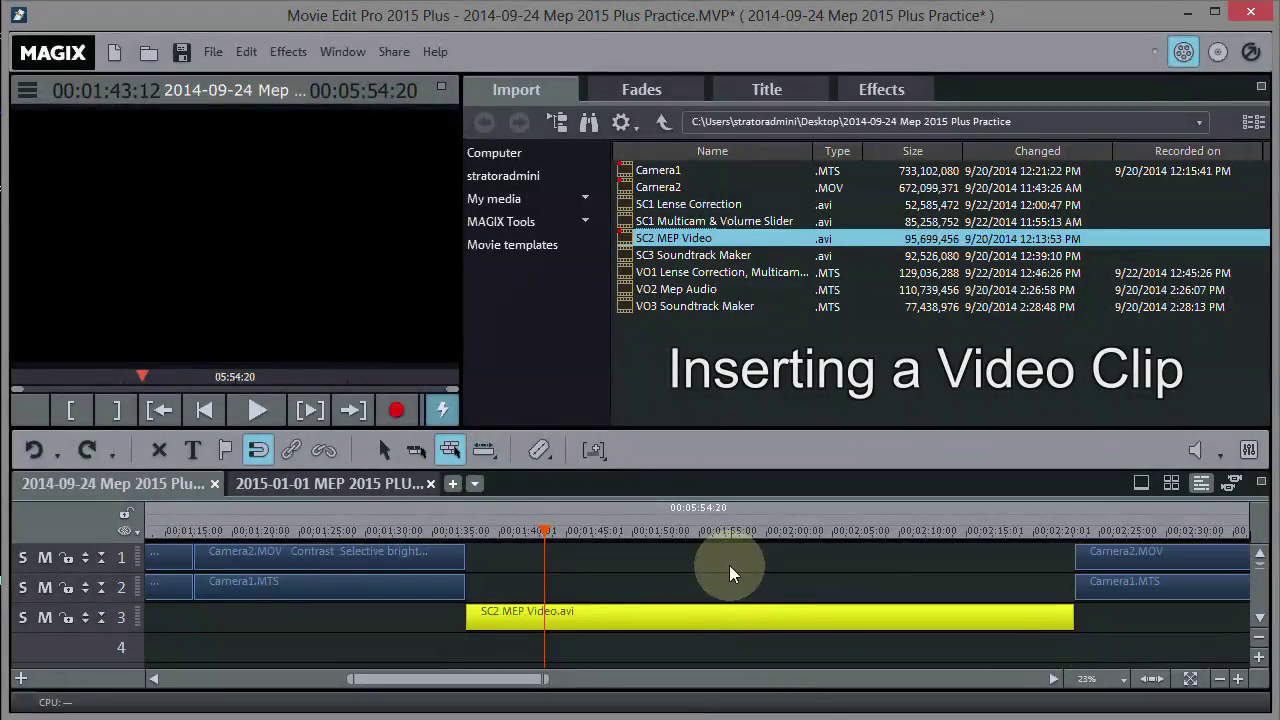
click(381, 452)
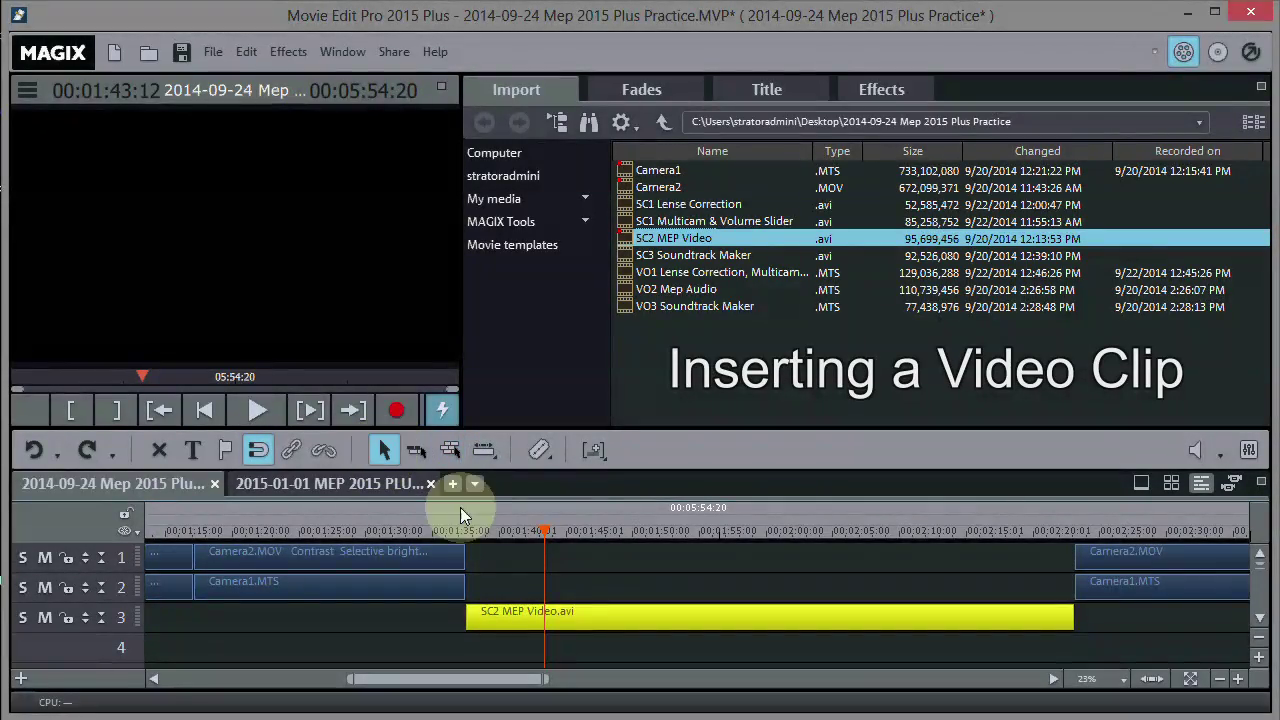
drag(636, 624, 633, 549)
Step: Scrub through the inserted clip, return the playhead to 00:01:37:17 and insert VO2 Mep Audio.MTS there on track 3
drag(543, 523, 986, 543)
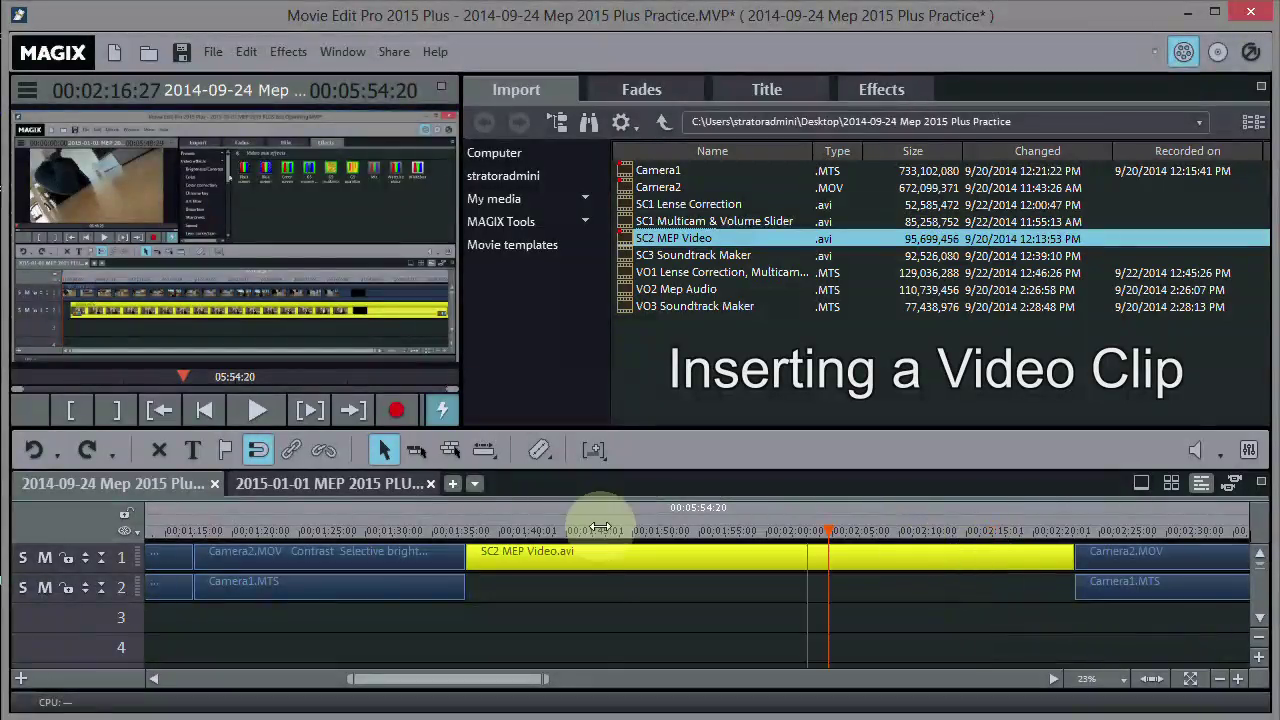
click(453, 526)
drag(453, 526, 463, 528)
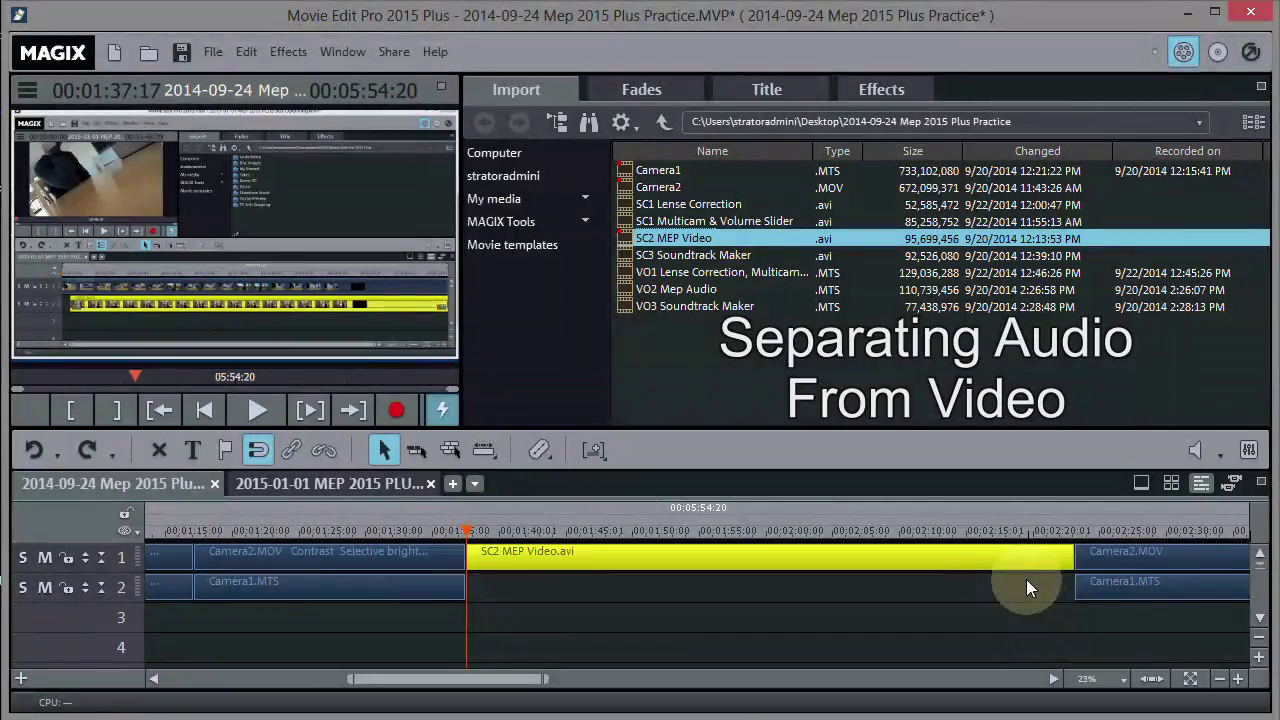
click(657, 290)
drag(644, 373, 516, 618)
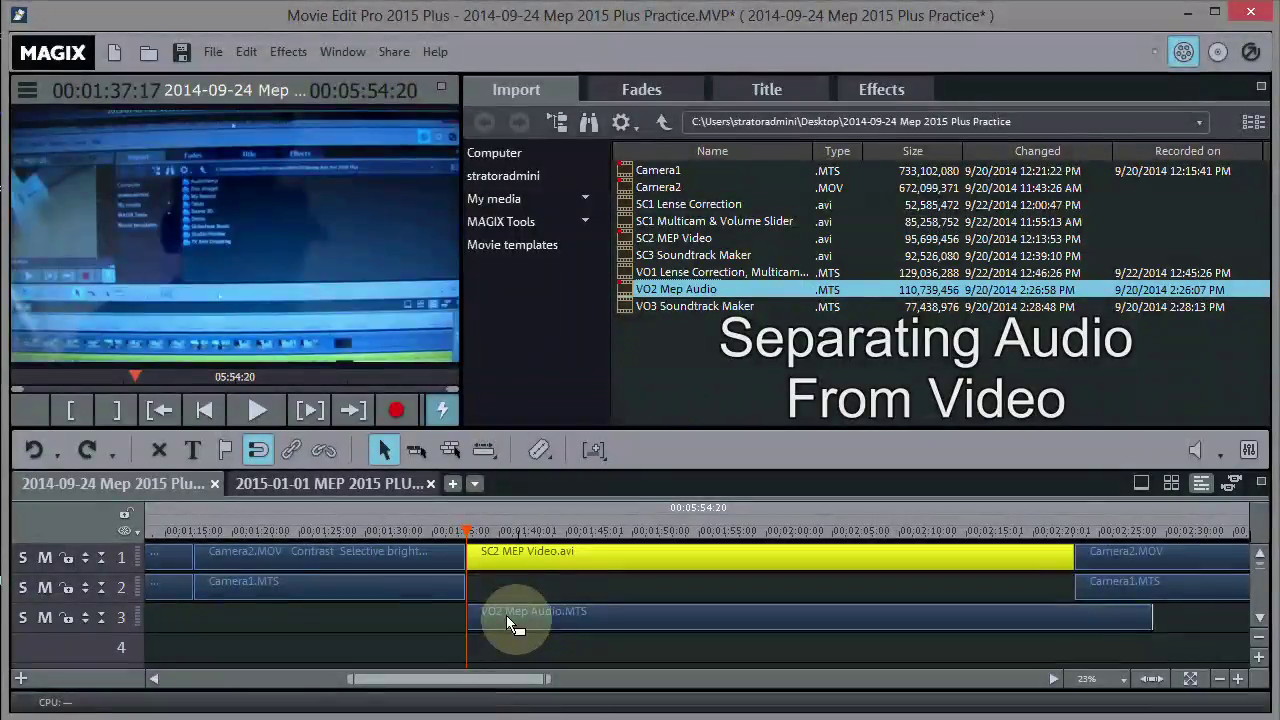
Step: Ungroup the VO2 Mep Audio clip's video and audio and delete its video part from track 3
right_click(685, 619)
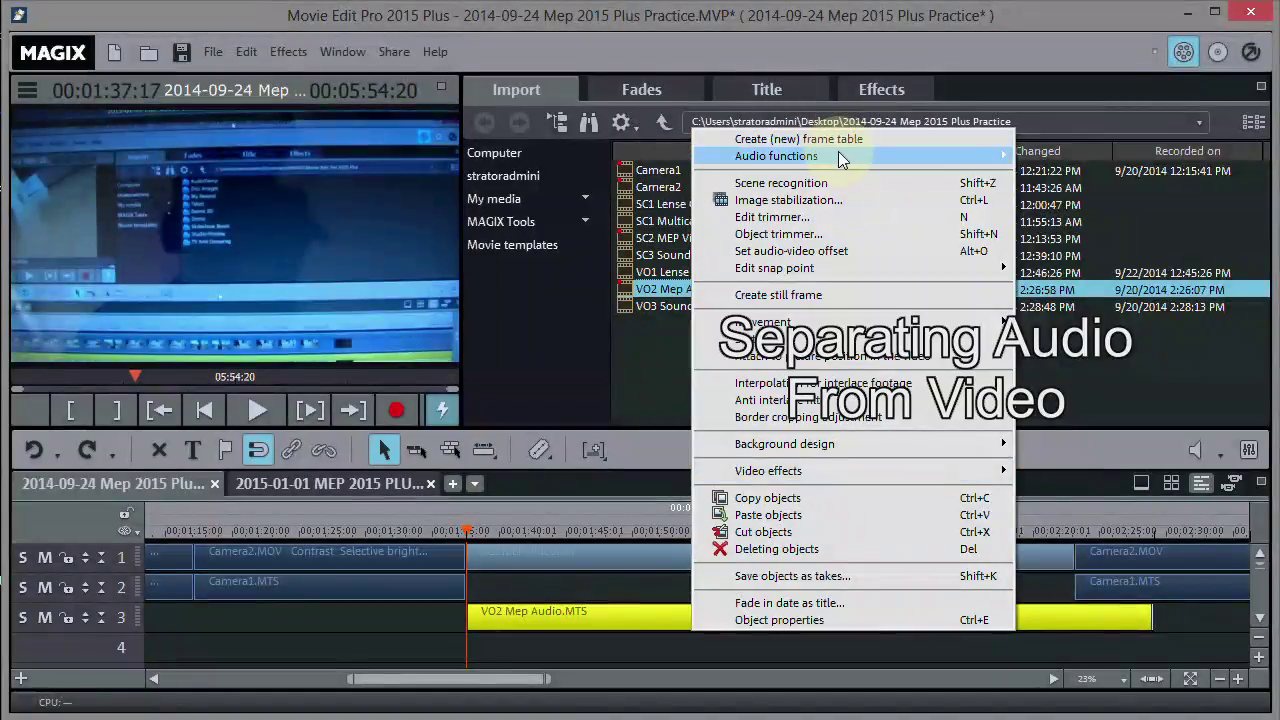
mouse_move(840, 160)
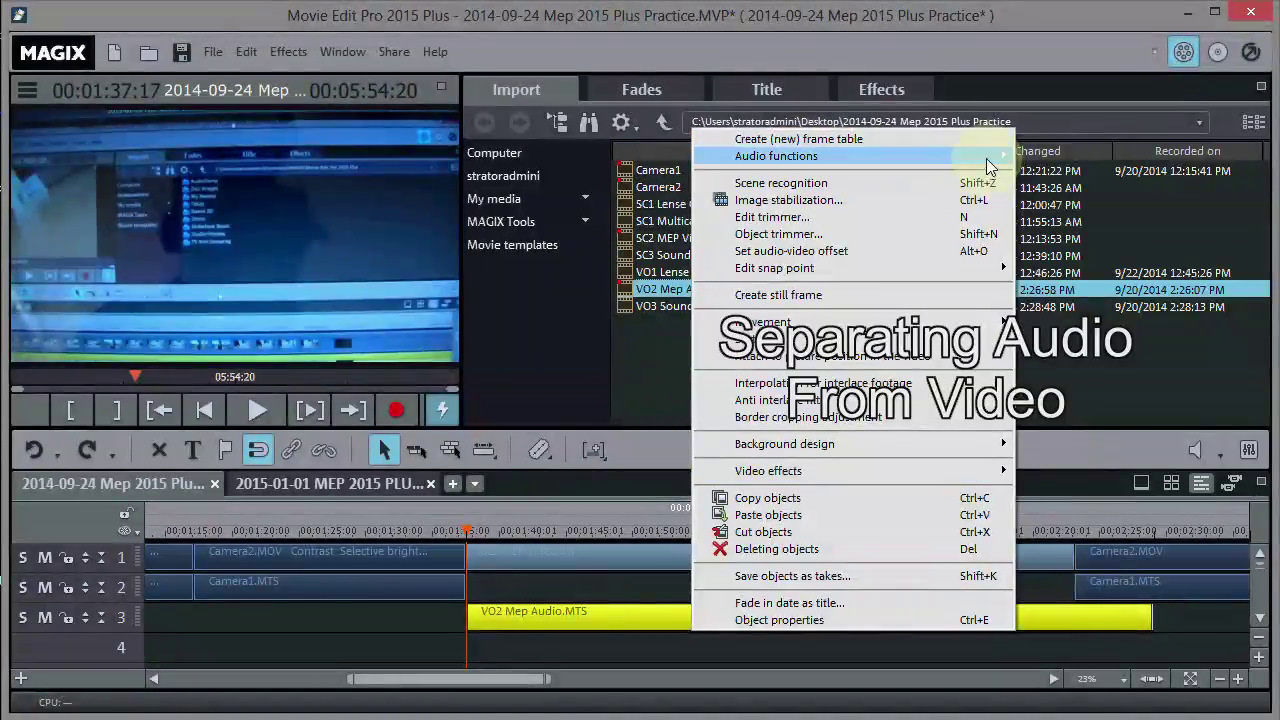
mouse_move(990, 165)
click(1049, 154)
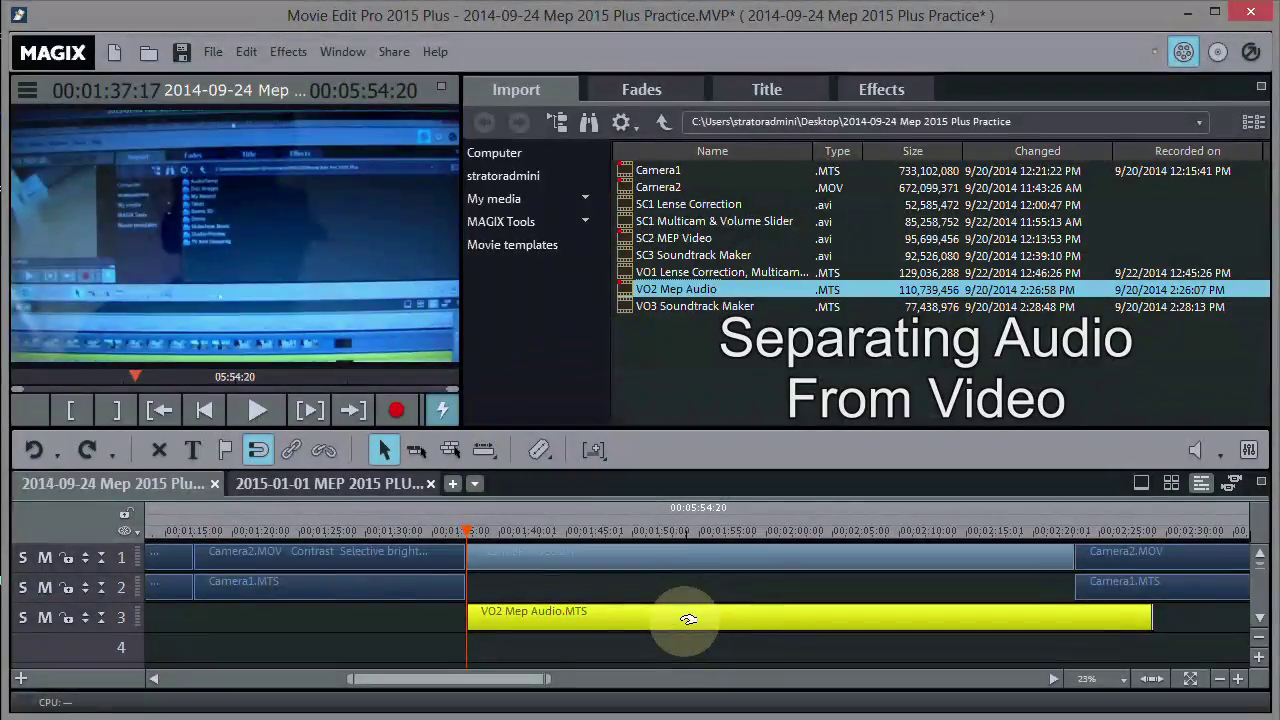
click(307, 455)
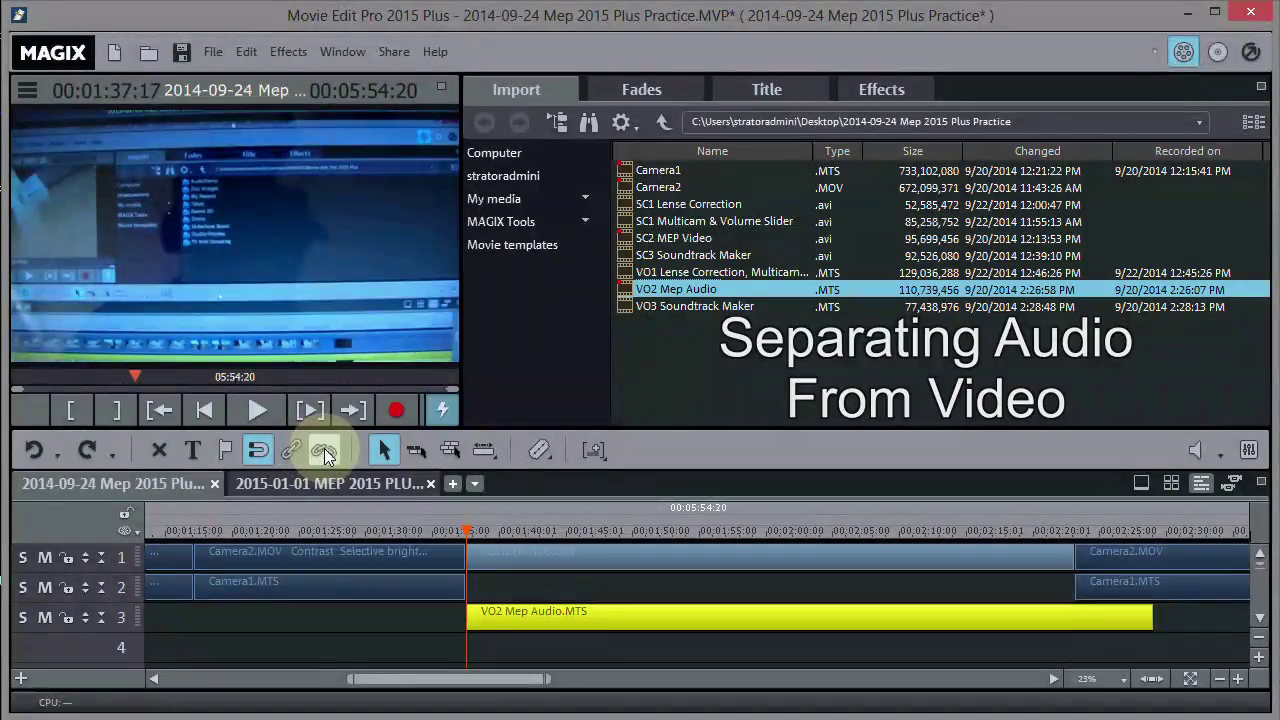
double_click(618, 617)
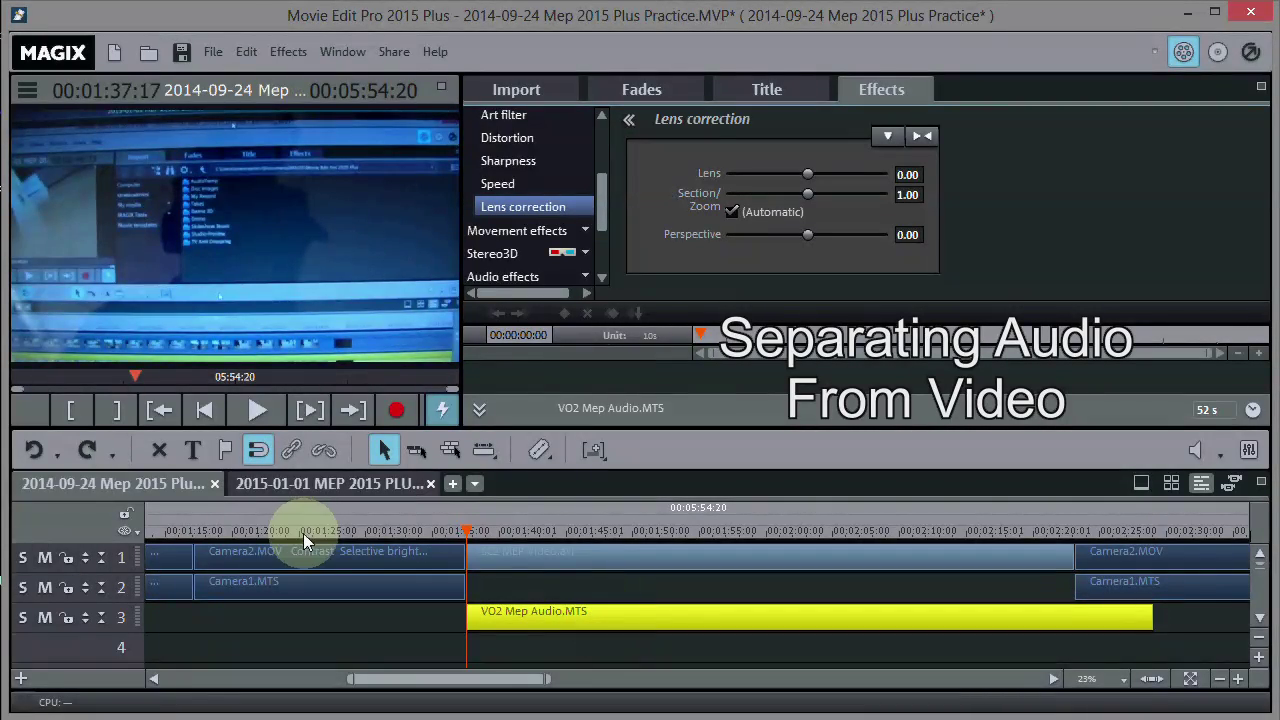
click(322, 454)
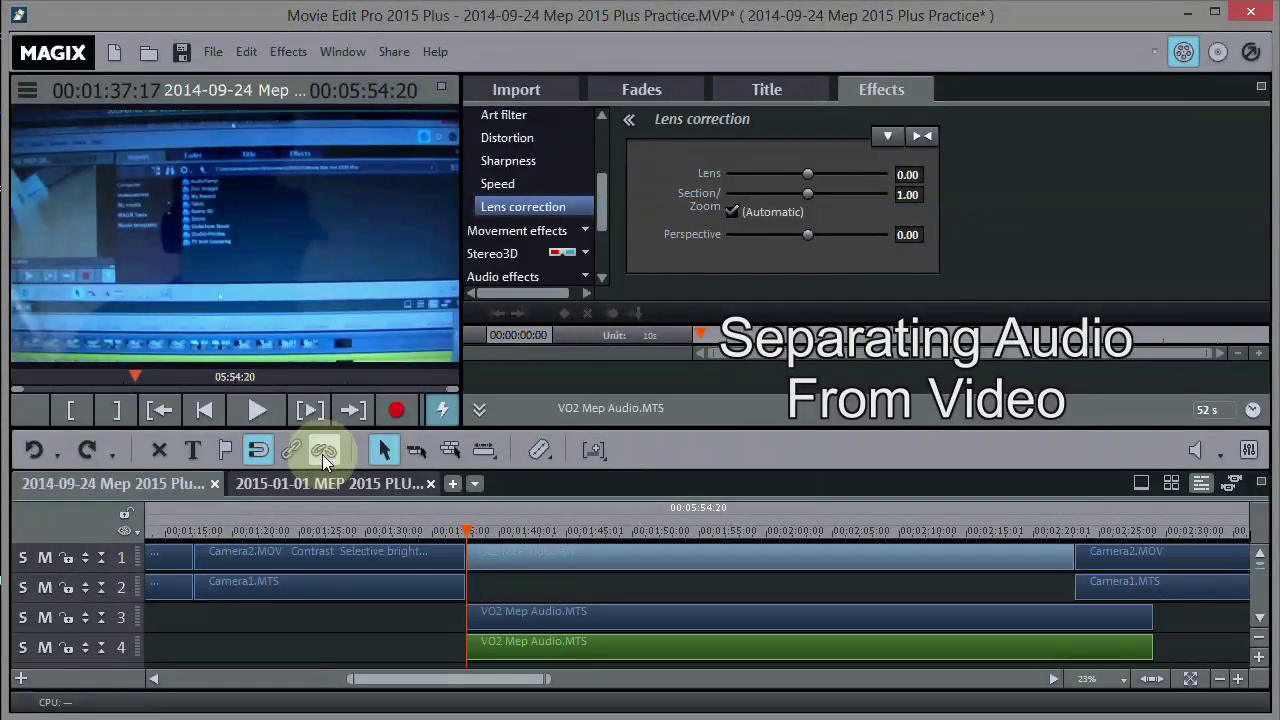
click(690, 618)
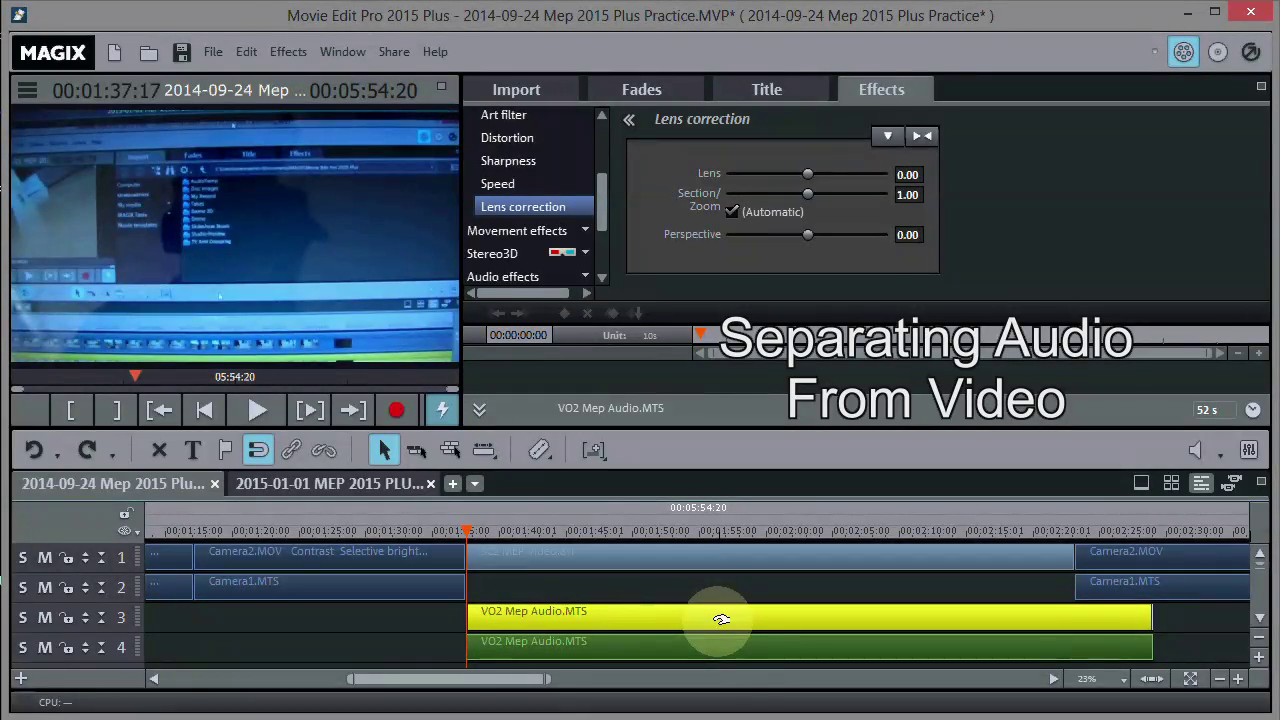
key(Delete)
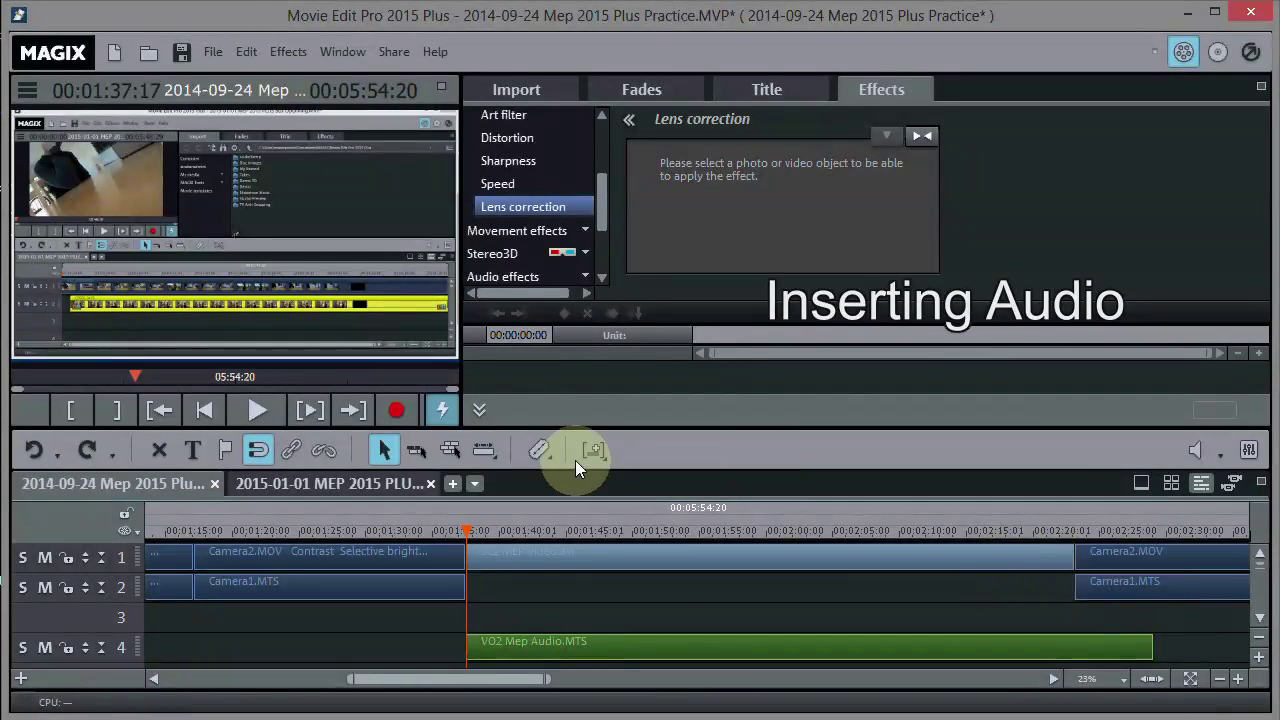
Step: Move the following camera clips about 8 seconds later and place the VO2 Mep Audio clip on track 2 at 00:01:37:17
drag(712, 650, 540, 664)
click(450, 450)
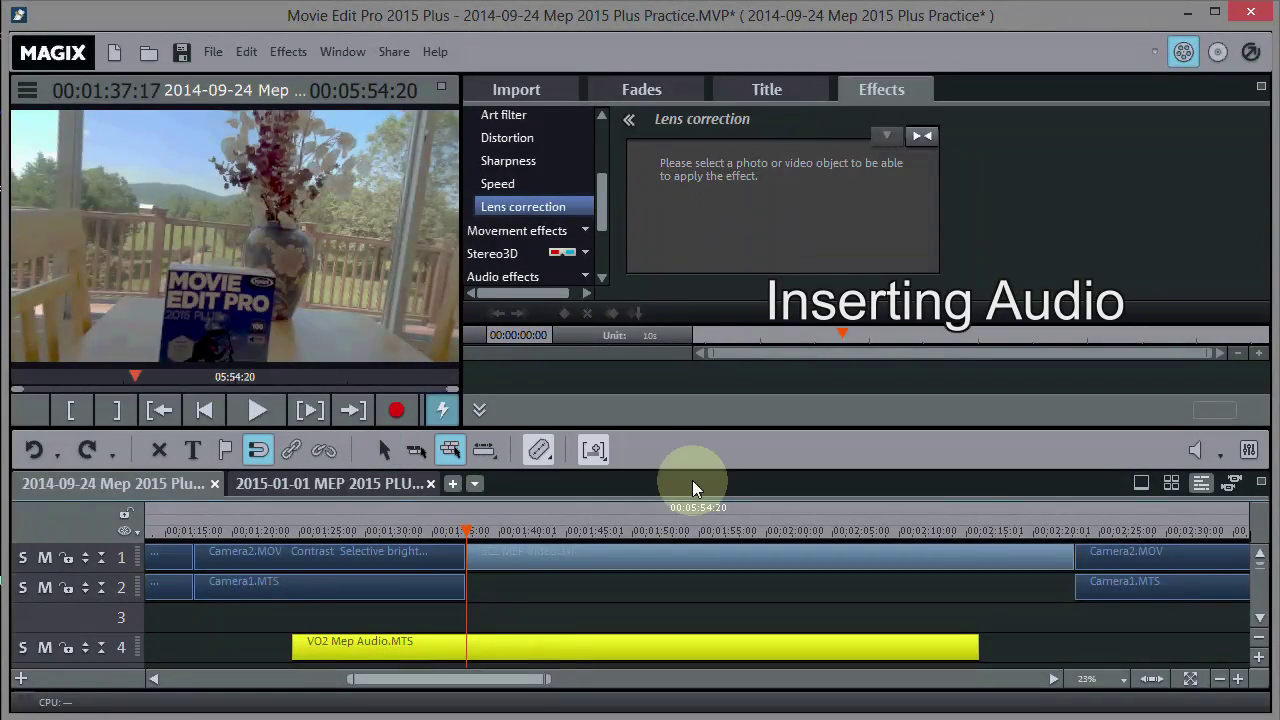
drag(1117, 556, 1246, 558)
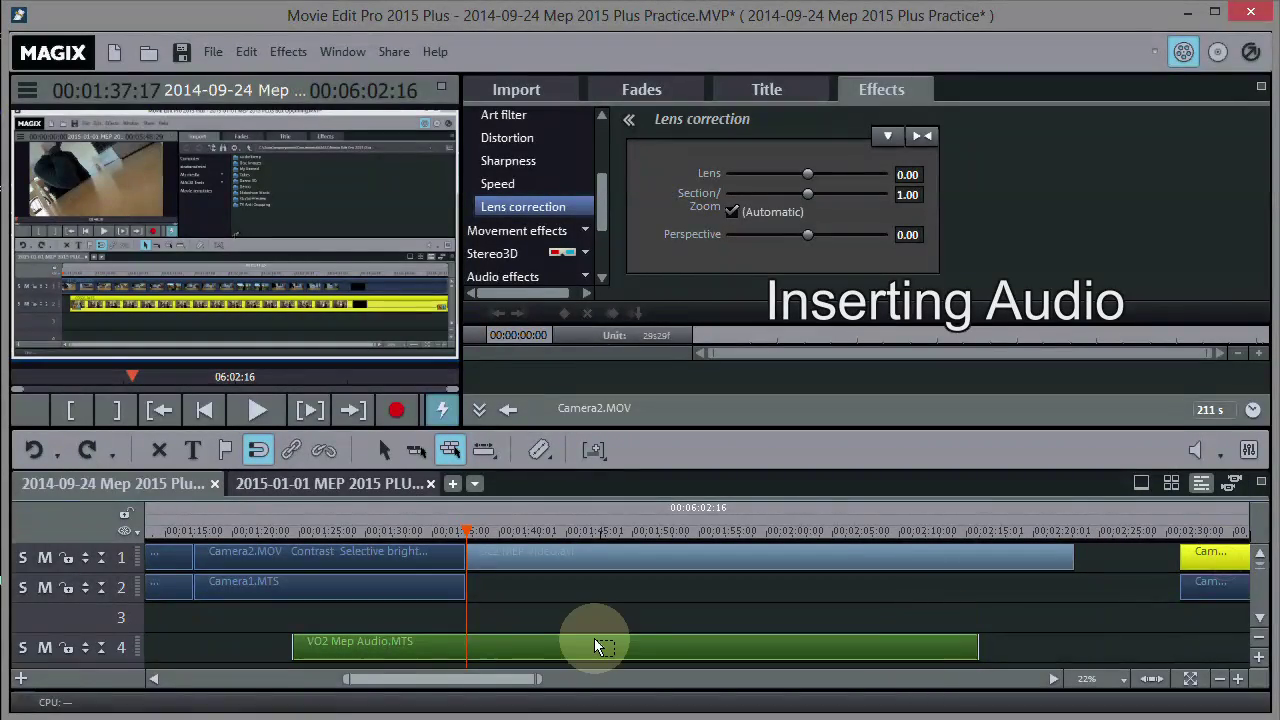
click(385, 450)
drag(508, 664, 685, 584)
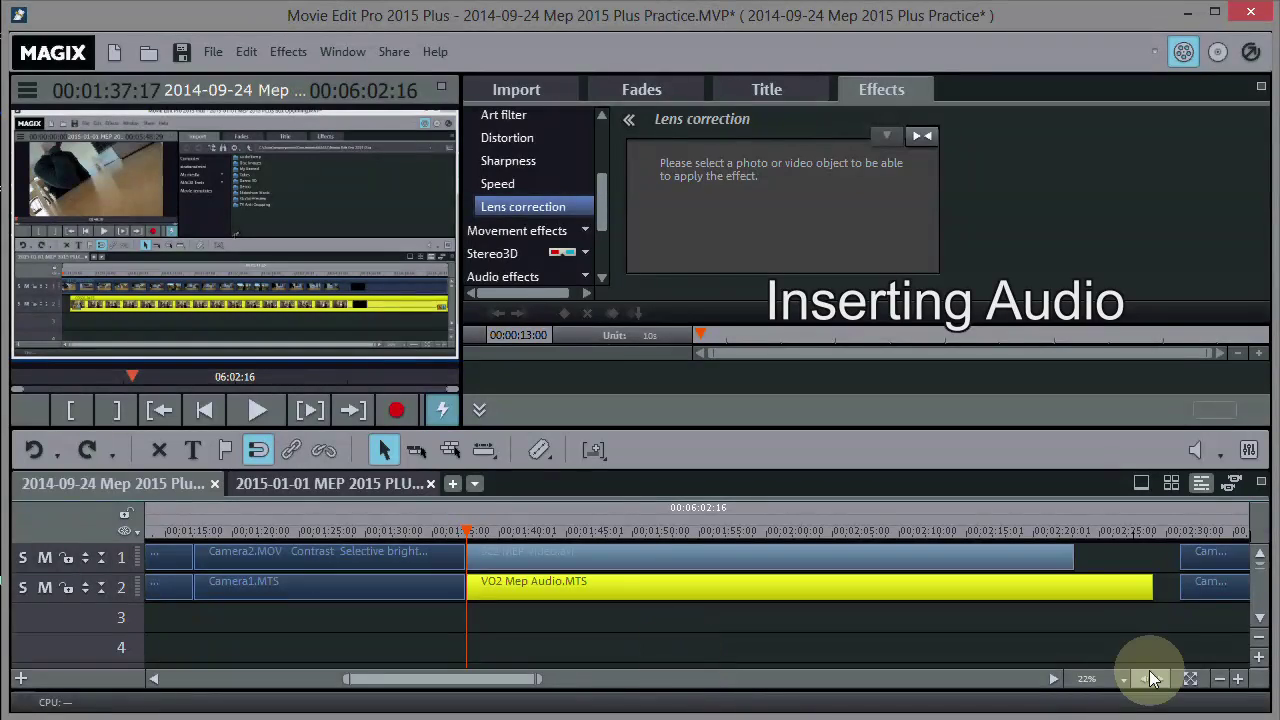
Step: Enlarge the tracks, trim the VO2 Mep Audio clip's beginning up to 00:01:38:18 and move the rest back to the SC2 clip's start
click(1259, 662)
click(1259, 662)
click(1259, 662)
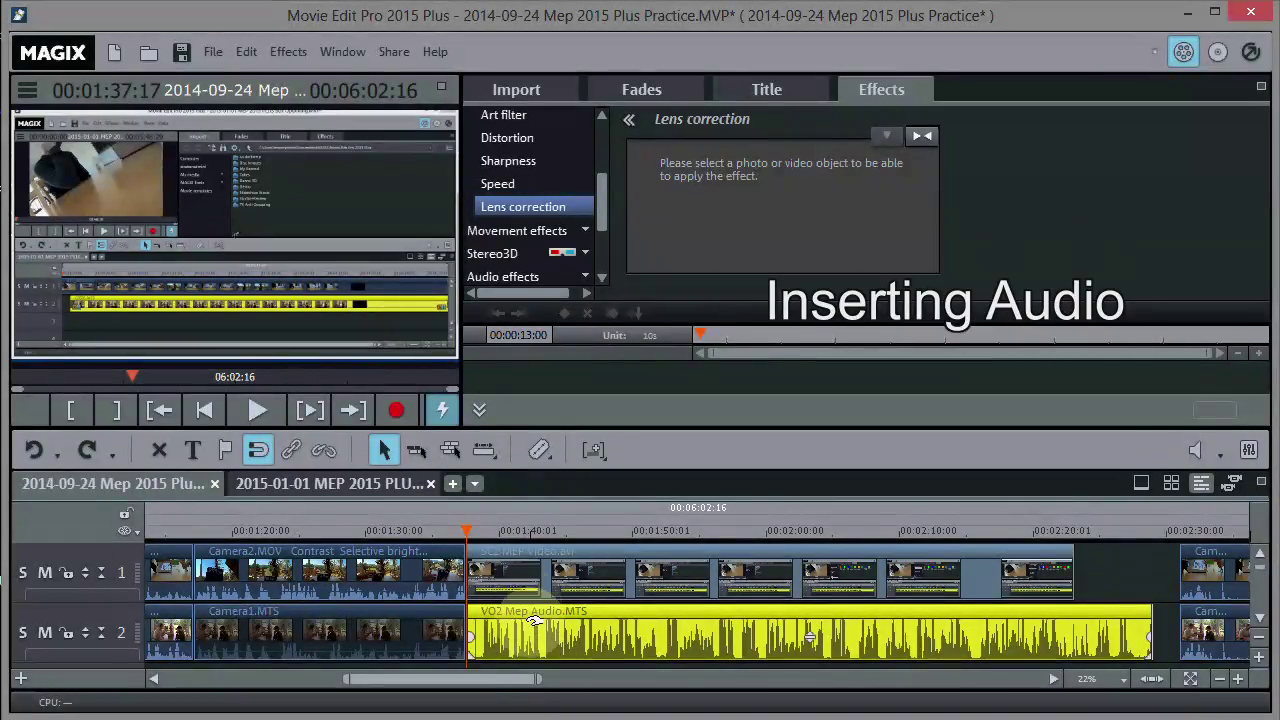
drag(470, 532, 479, 537)
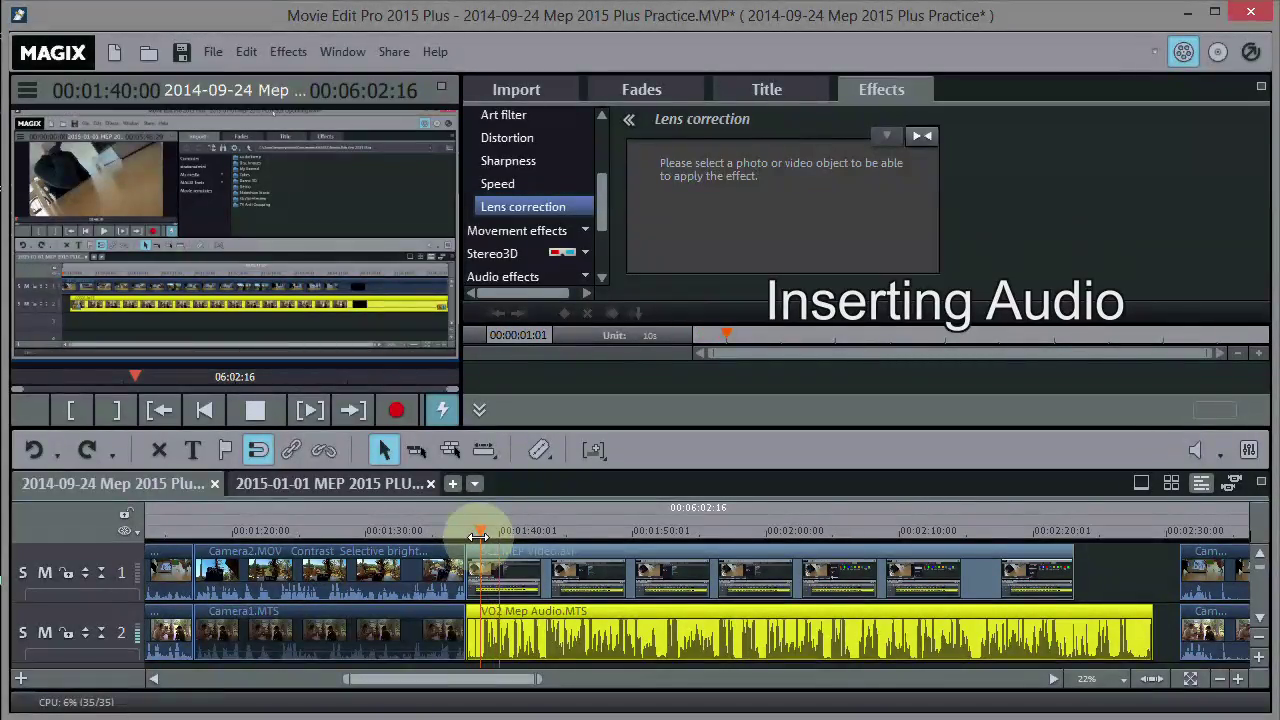
key(space)
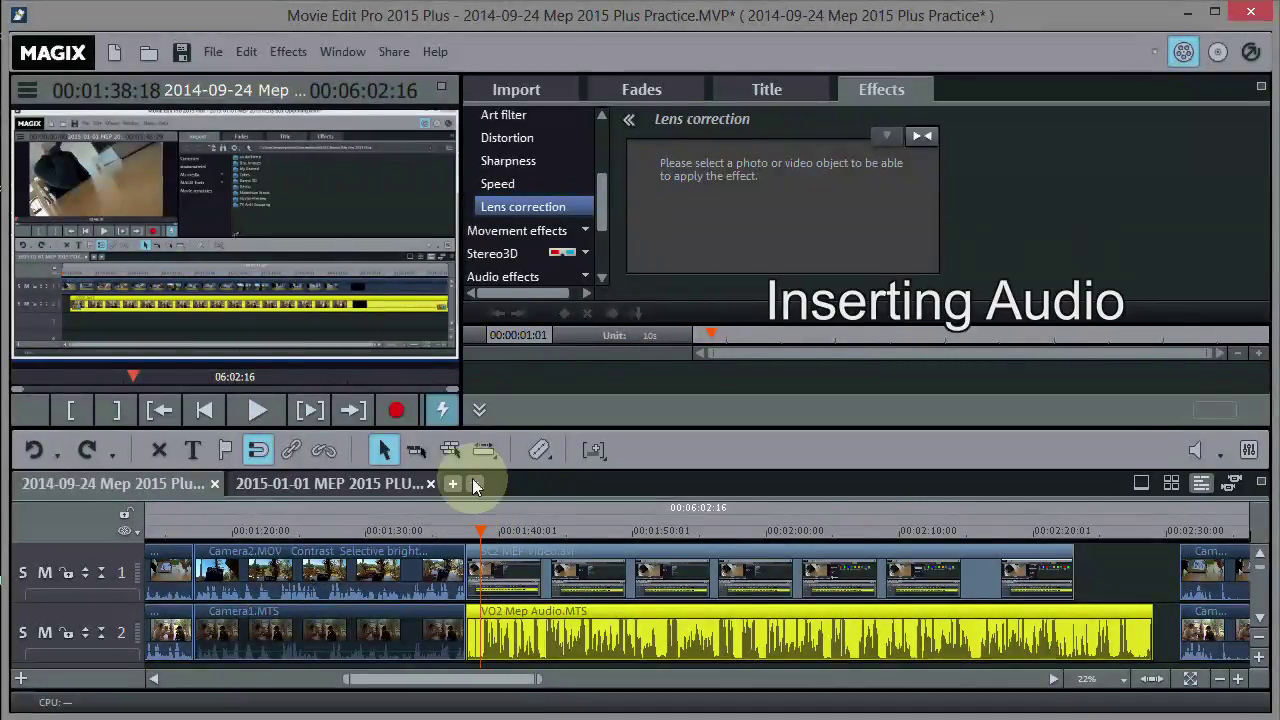
click(538, 449)
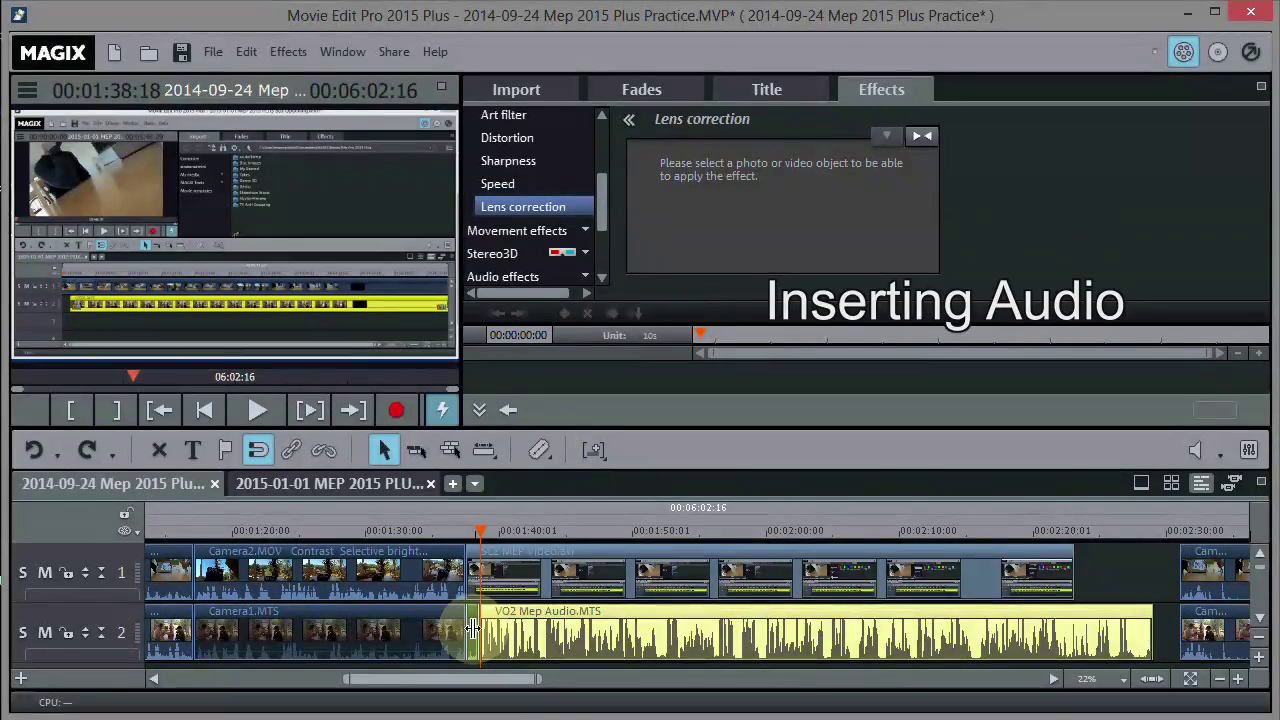
click(472, 628)
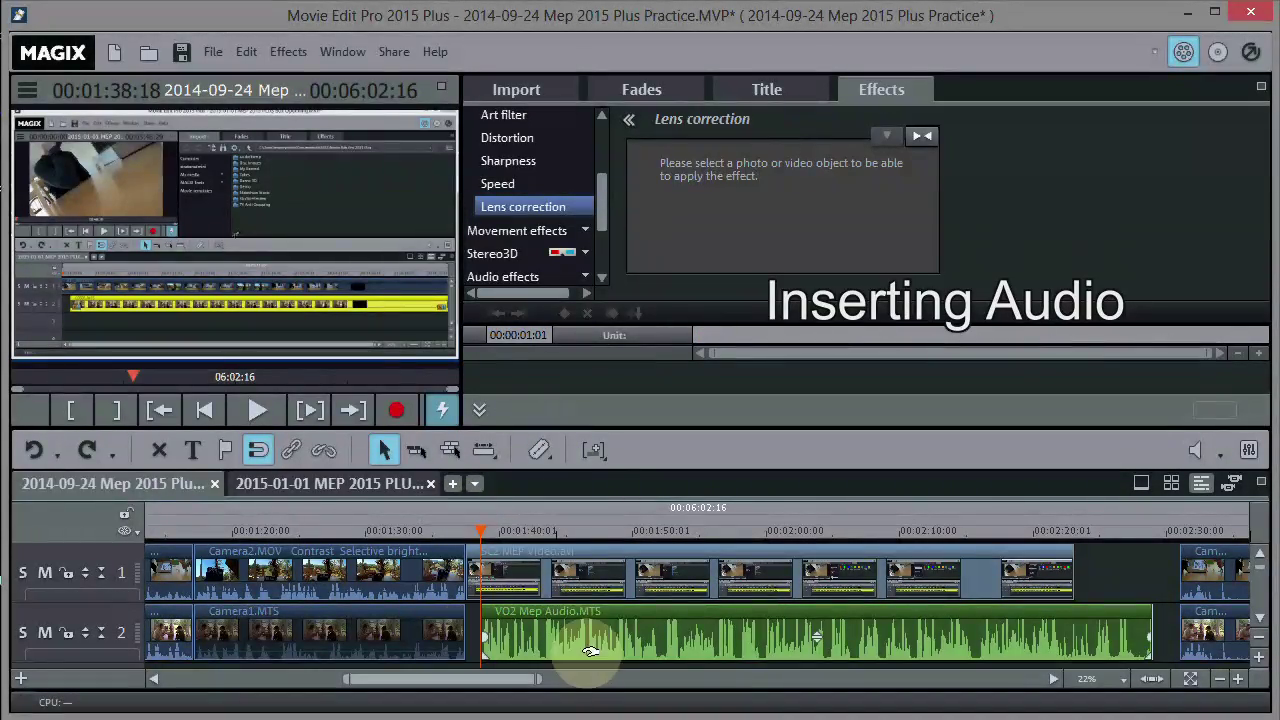
key(Delete)
drag(533, 625, 519, 632)
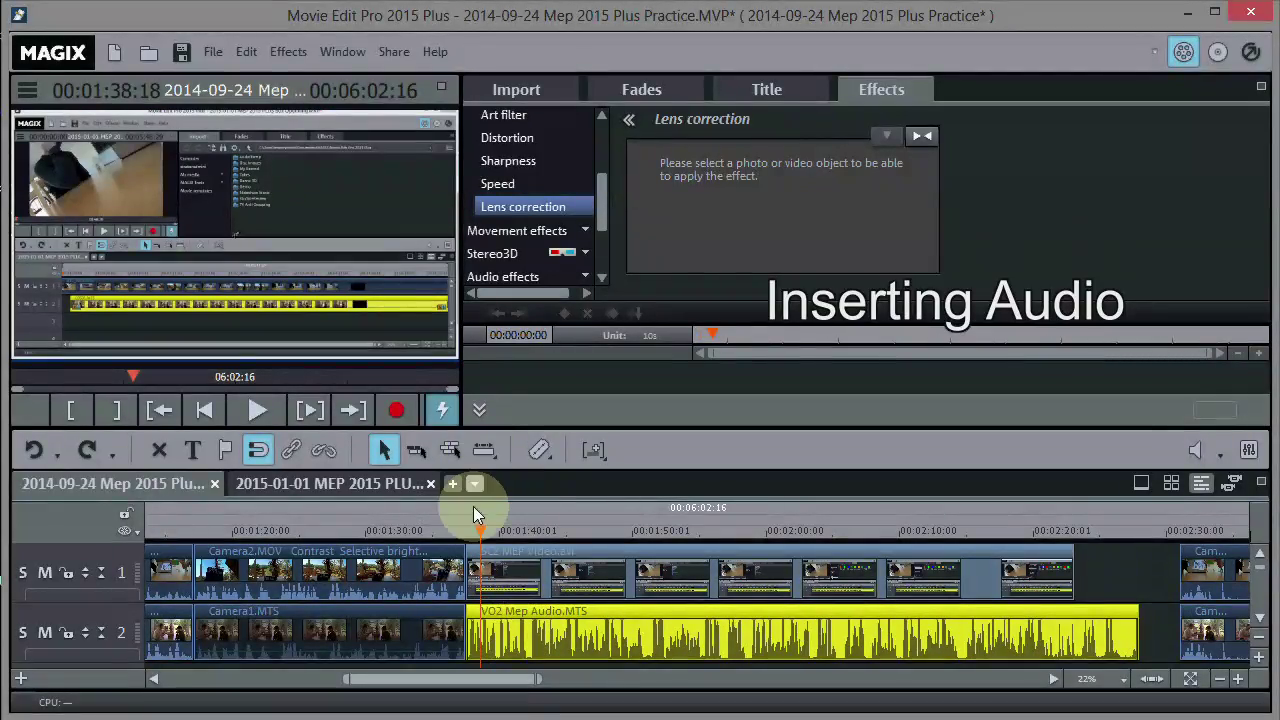
Step: Scrub to the end of the needed narration, split VO2 Mep Audio at 00:02:18:24 and delete the remainder
click(615, 531)
click(781, 530)
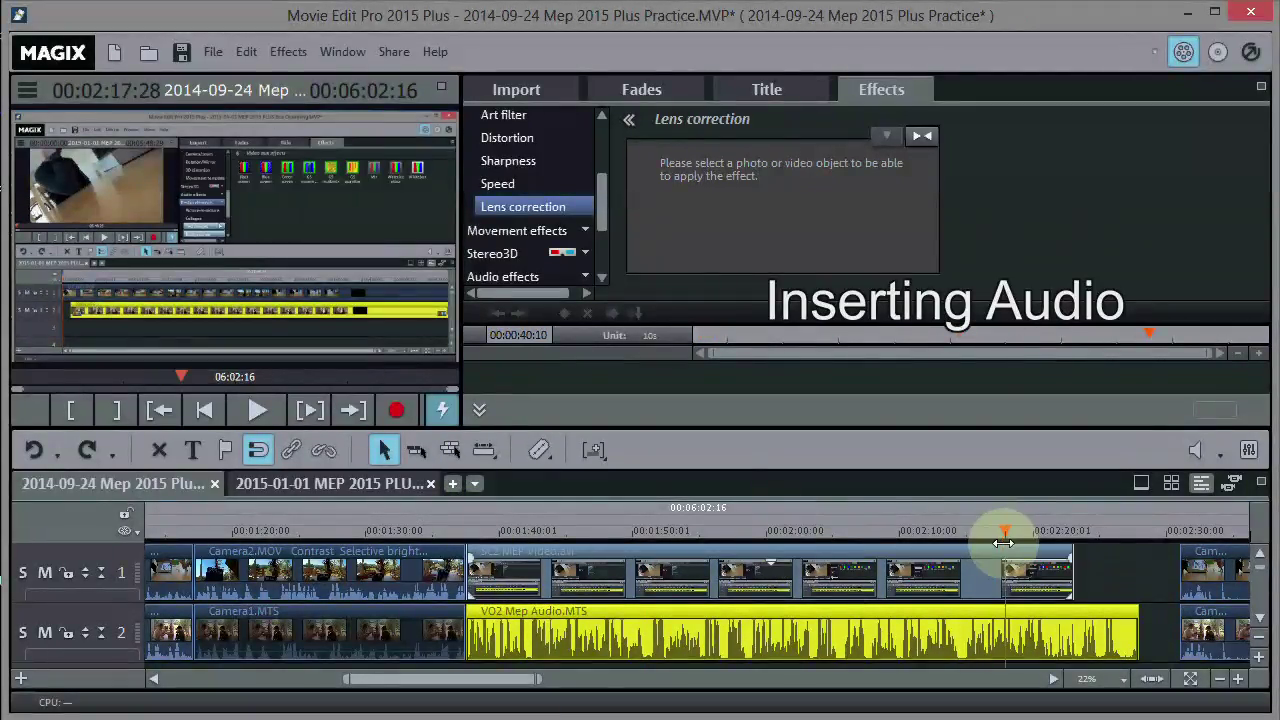
mouse_move(1034, 547)
mouse_down()
mouse_move(1014, 551)
mouse_move(1046, 524)
mouse_move(1038, 533)
mouse_up()
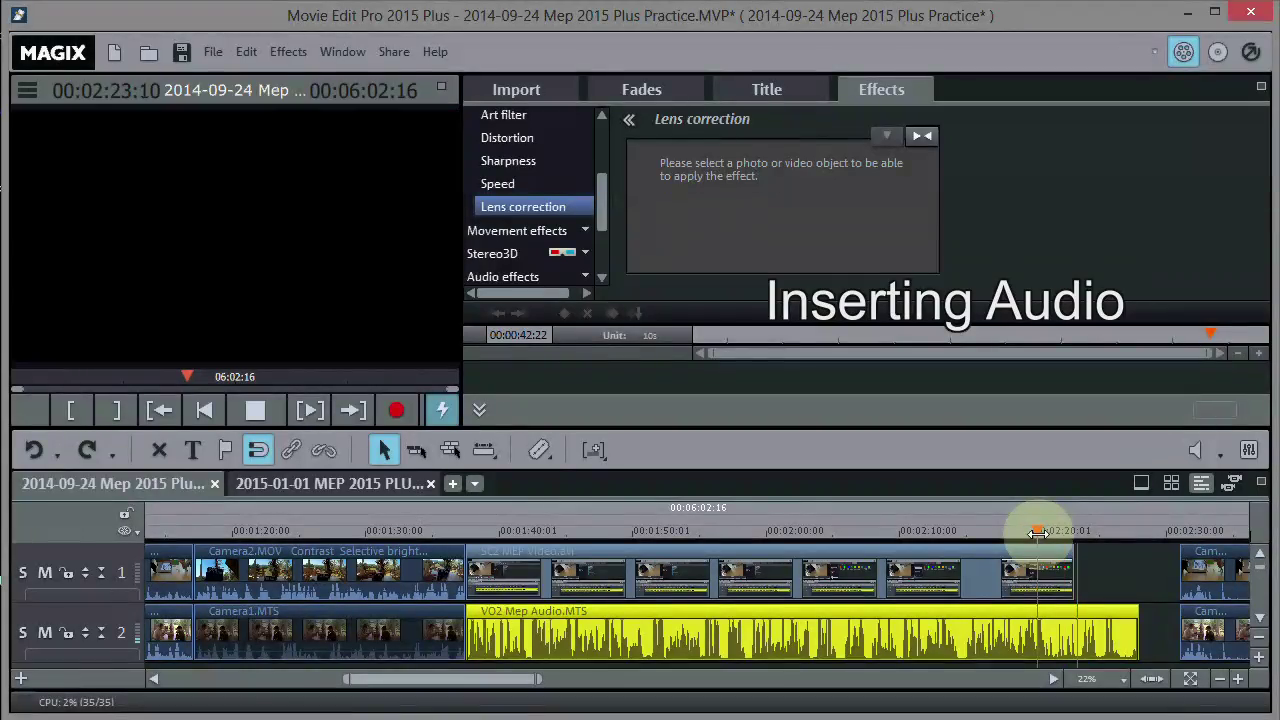
drag(1014, 528, 957, 527)
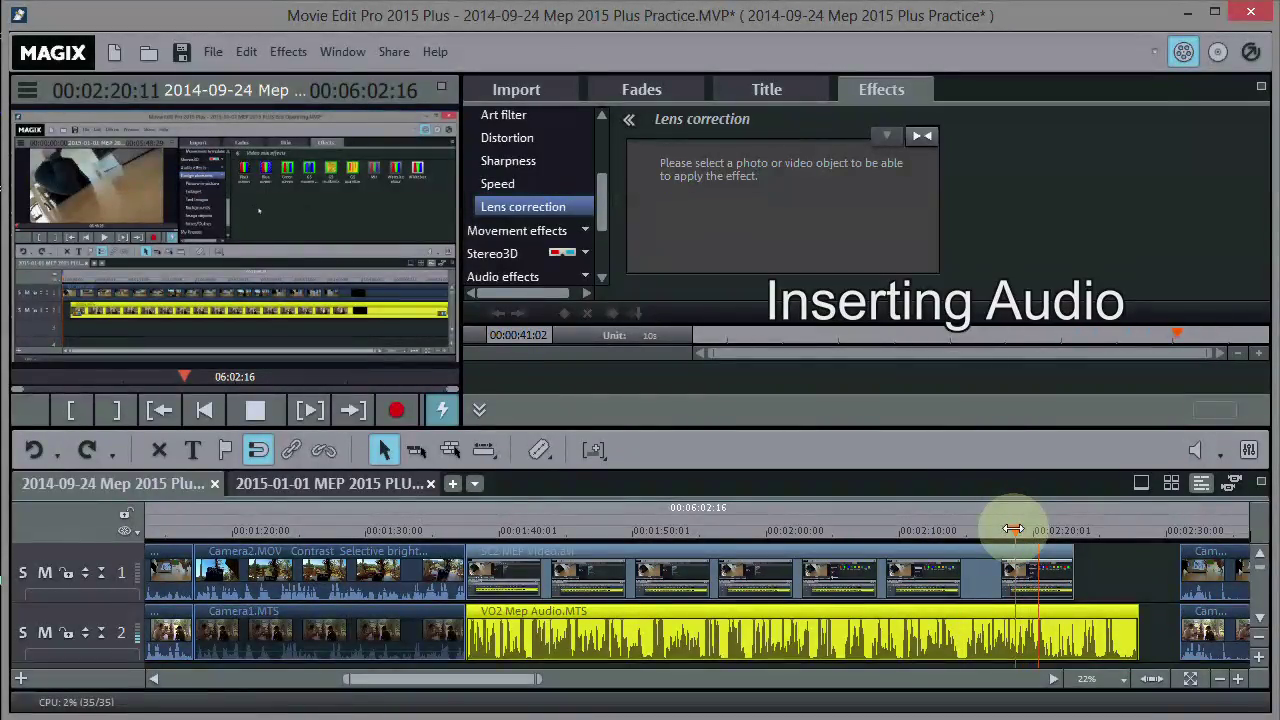
click(988, 528)
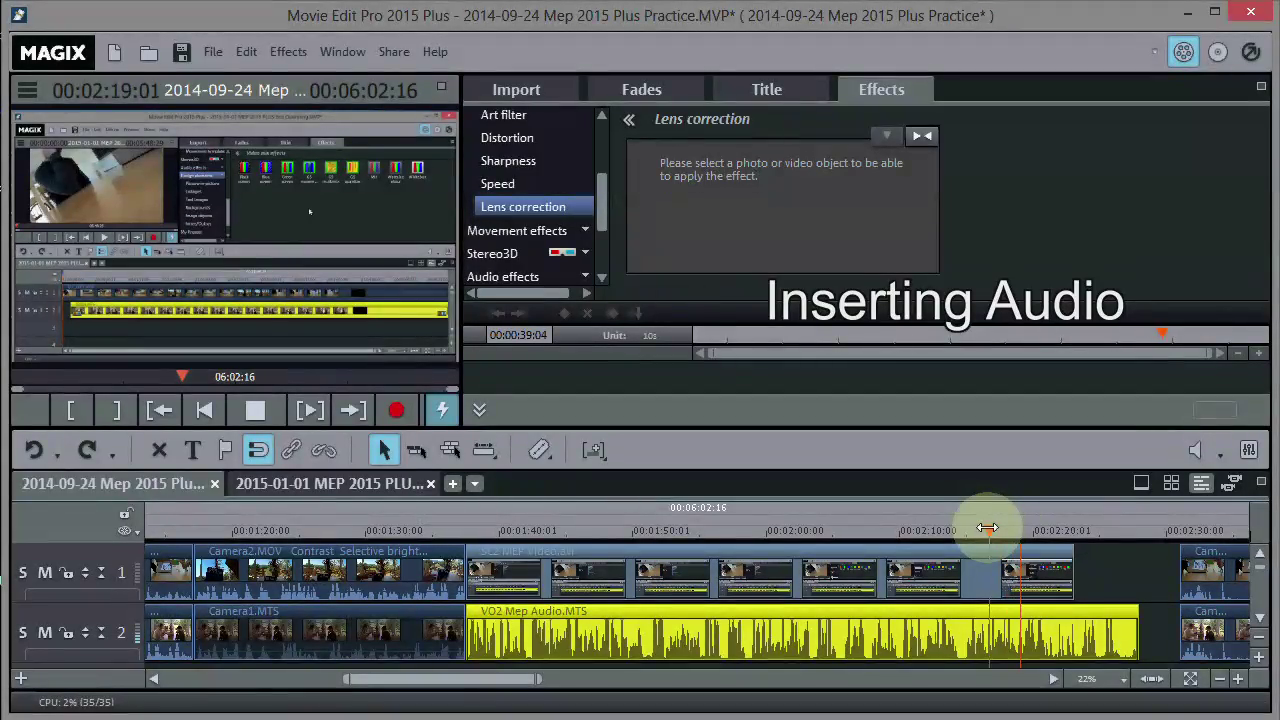
drag(992, 529, 1015, 540)
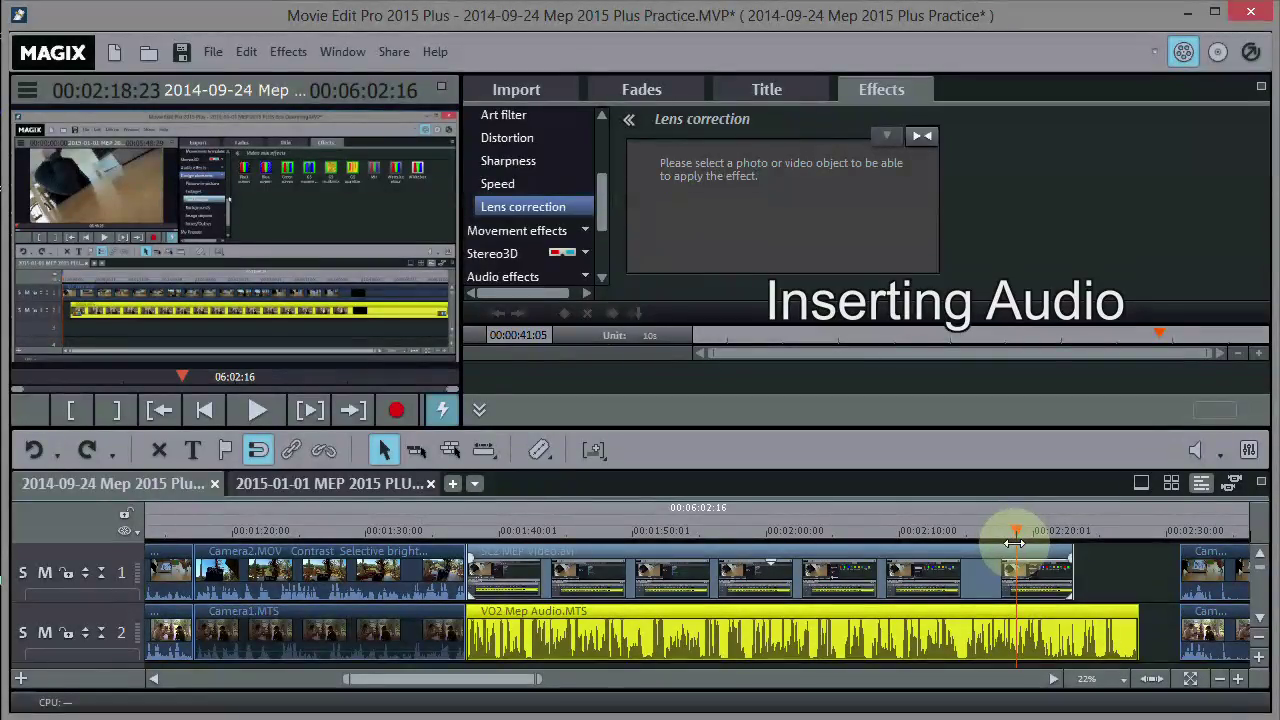
click(539, 451)
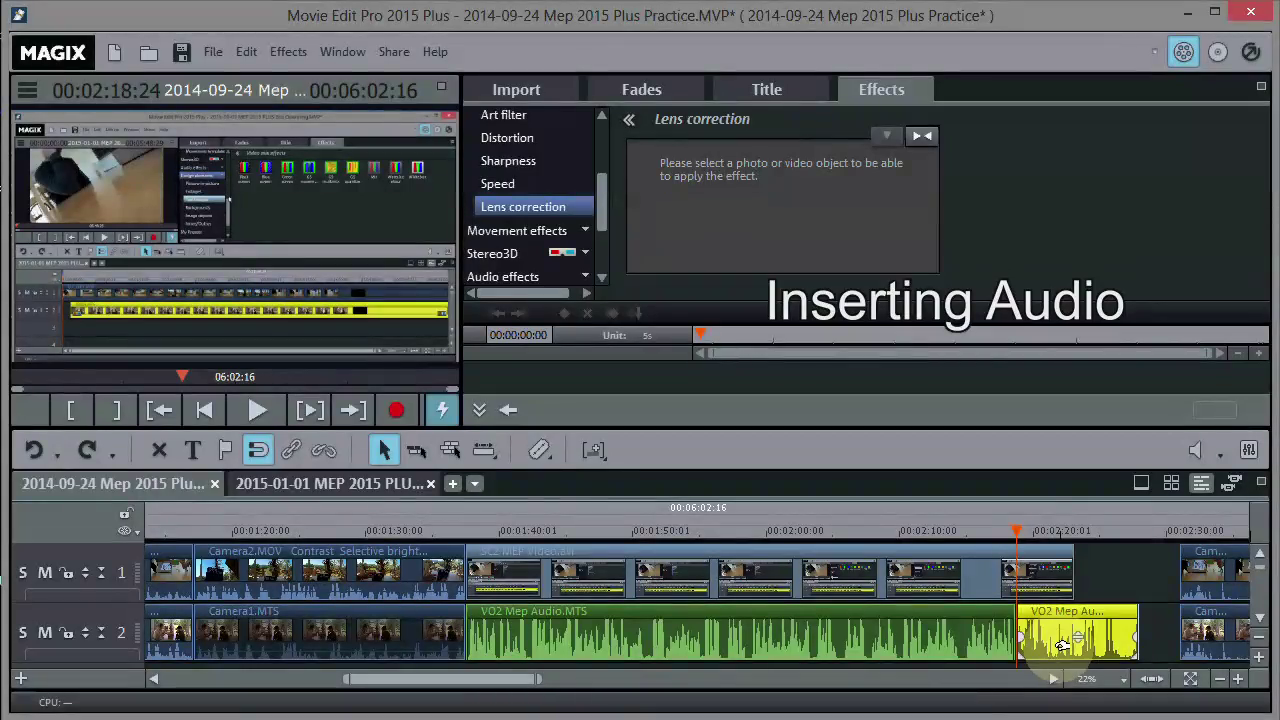
key(Delete)
Step: Align the end of VO2 Mep Audio with SC2 MEP Video's end, then split the video at 00:01:42:00 and delete its earlier part
drag(777, 634, 843, 640)
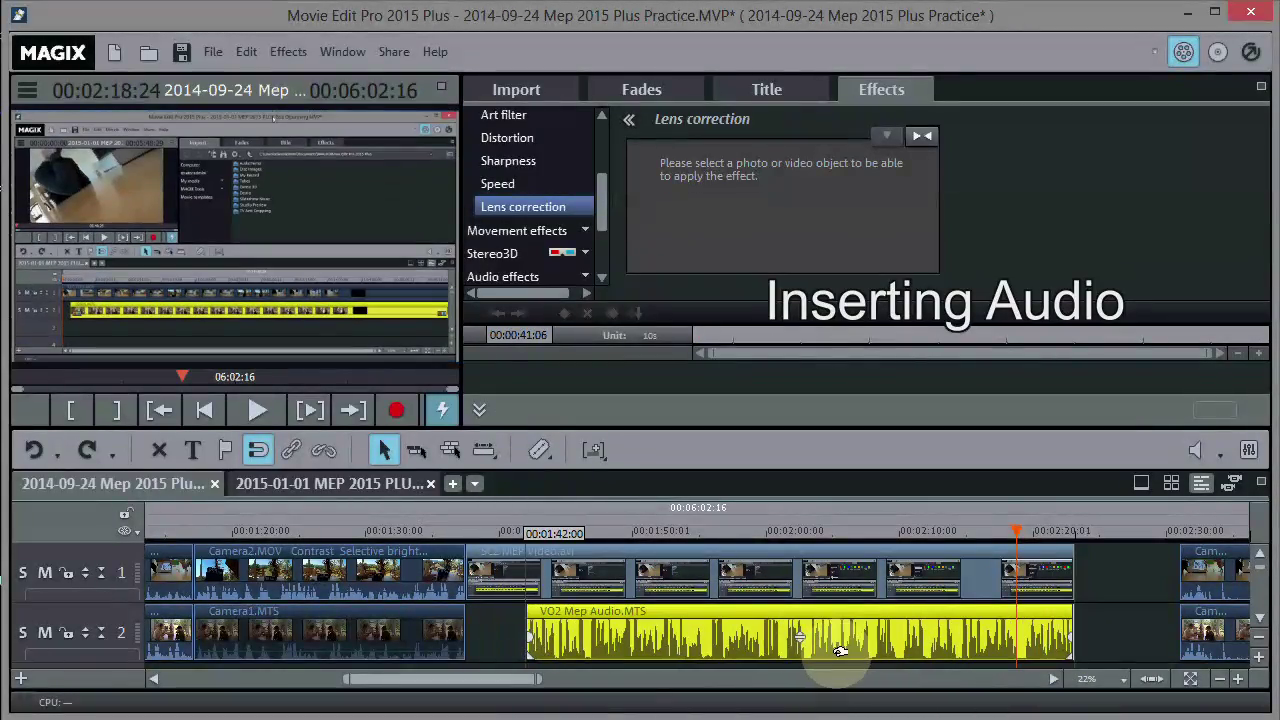
click(557, 570)
click(522, 524)
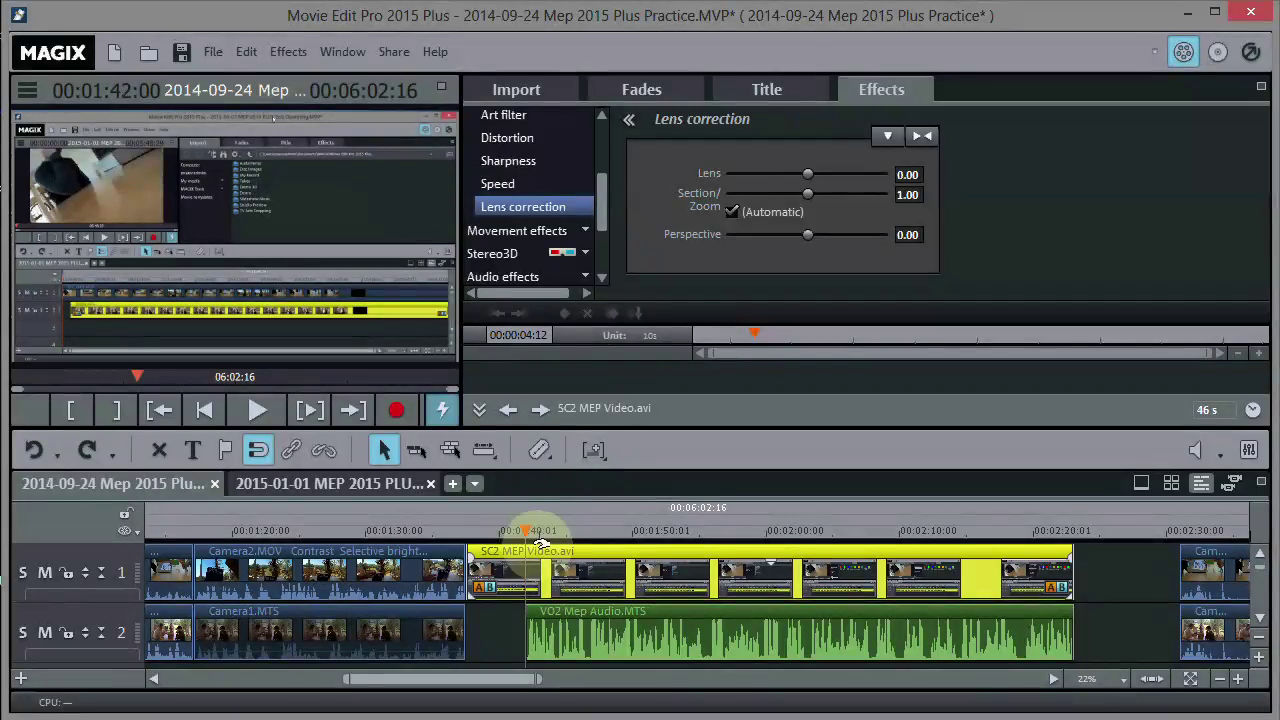
click(539, 449)
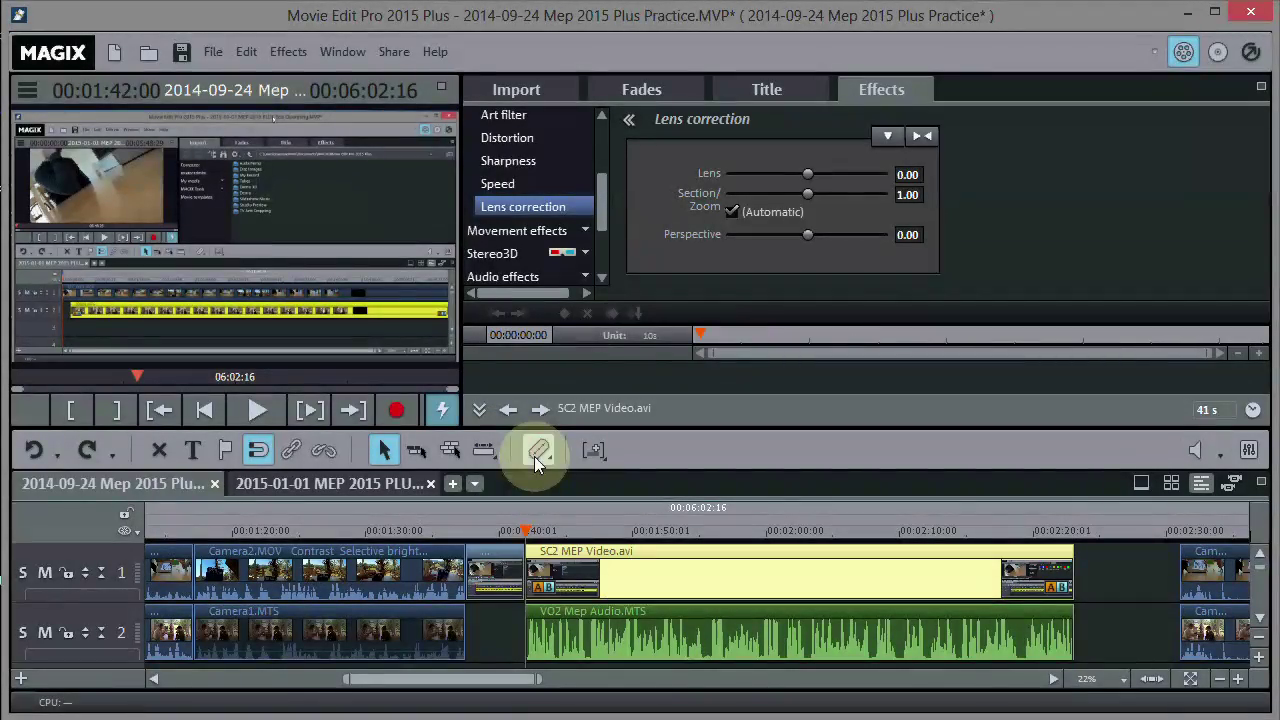
click(496, 570)
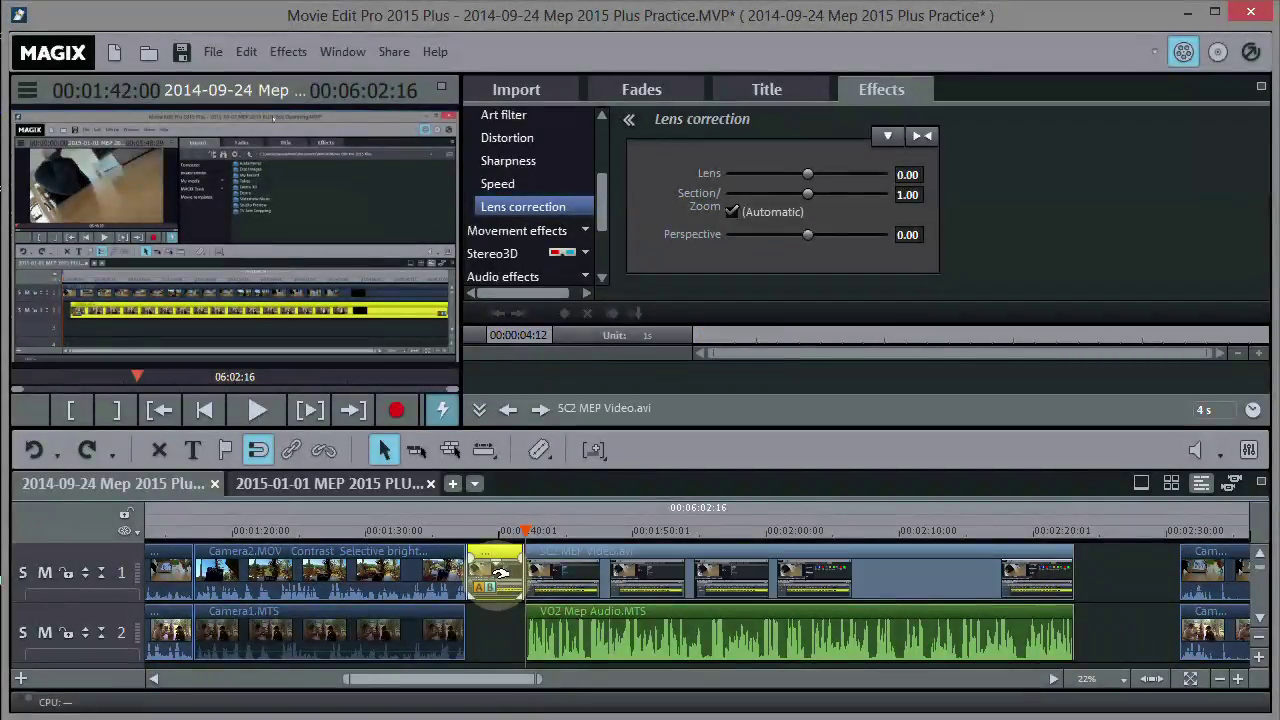
key(Delete)
Step: Move SC2 MEP Video and VO2 Mep Audio back against the preceding camera clips and play from their start to check them
drag(572, 571, 512, 572)
click(594, 640)
drag(594, 640, 530, 641)
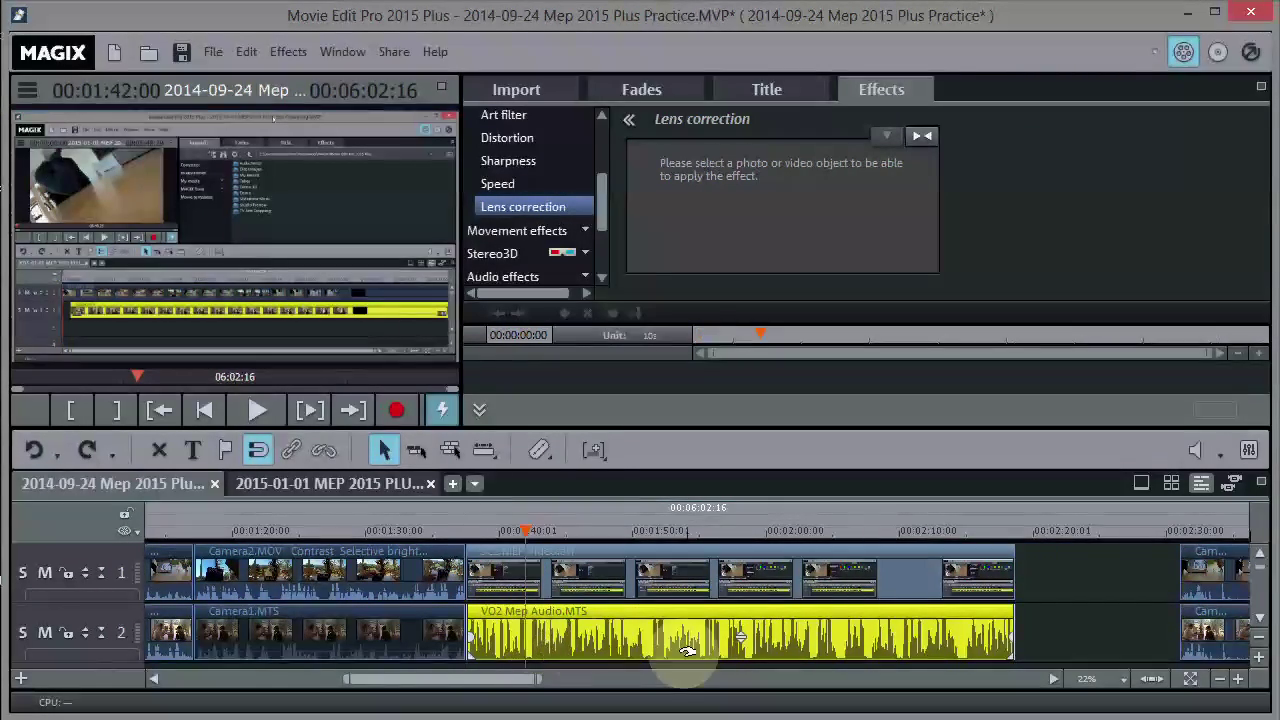
click(465, 529)
click(258, 411)
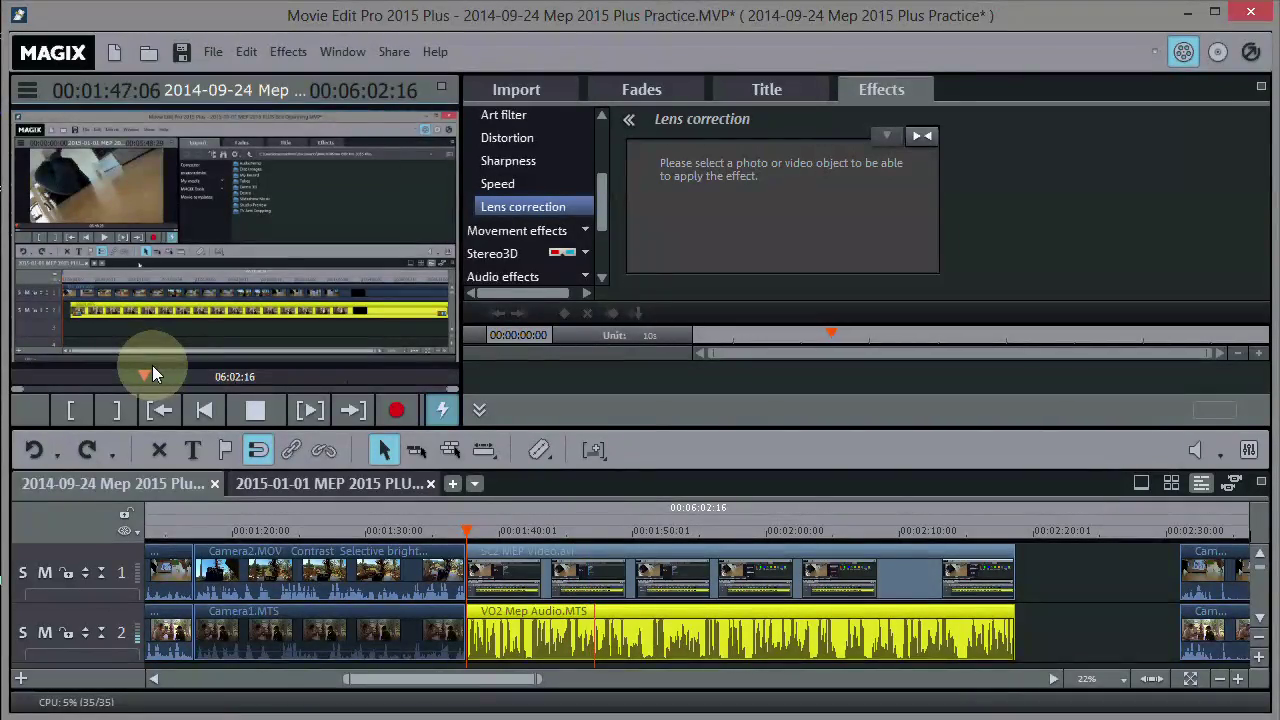
click(255, 410)
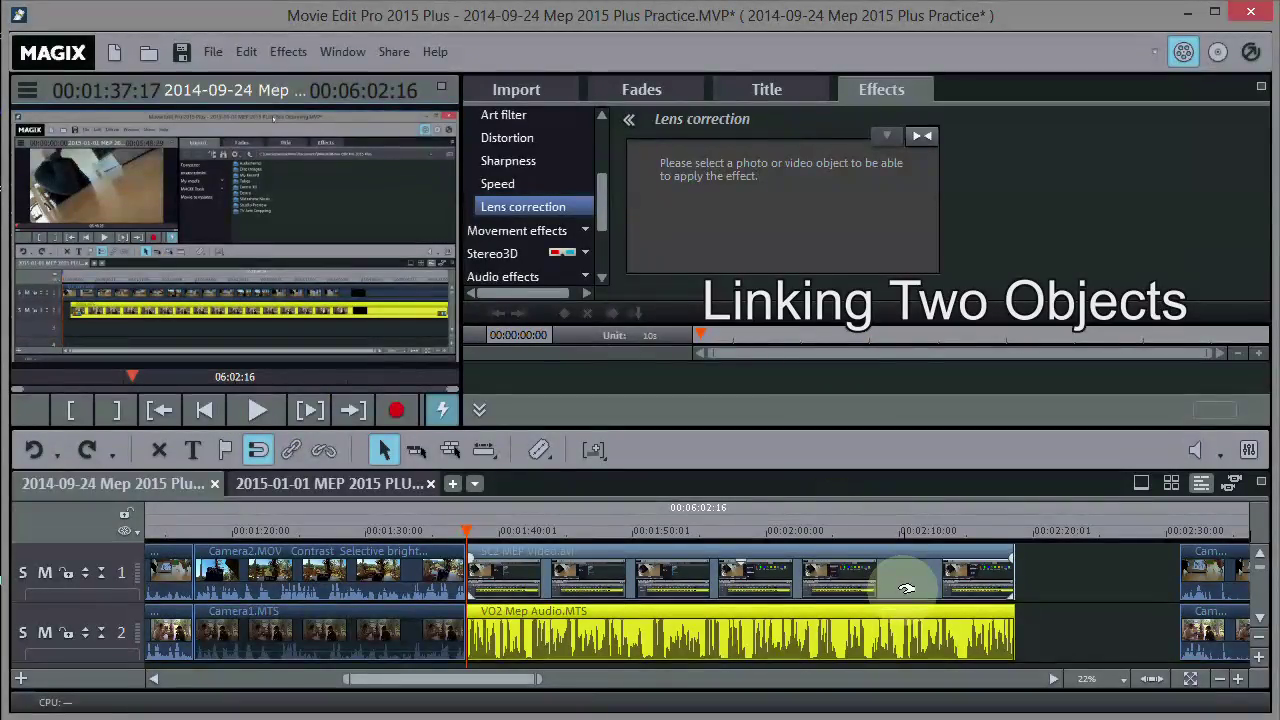
Step: Select SC2 MEP Video and VO2 Mep Audio together and group them so they move as one object
click(748, 568)
click(716, 648)
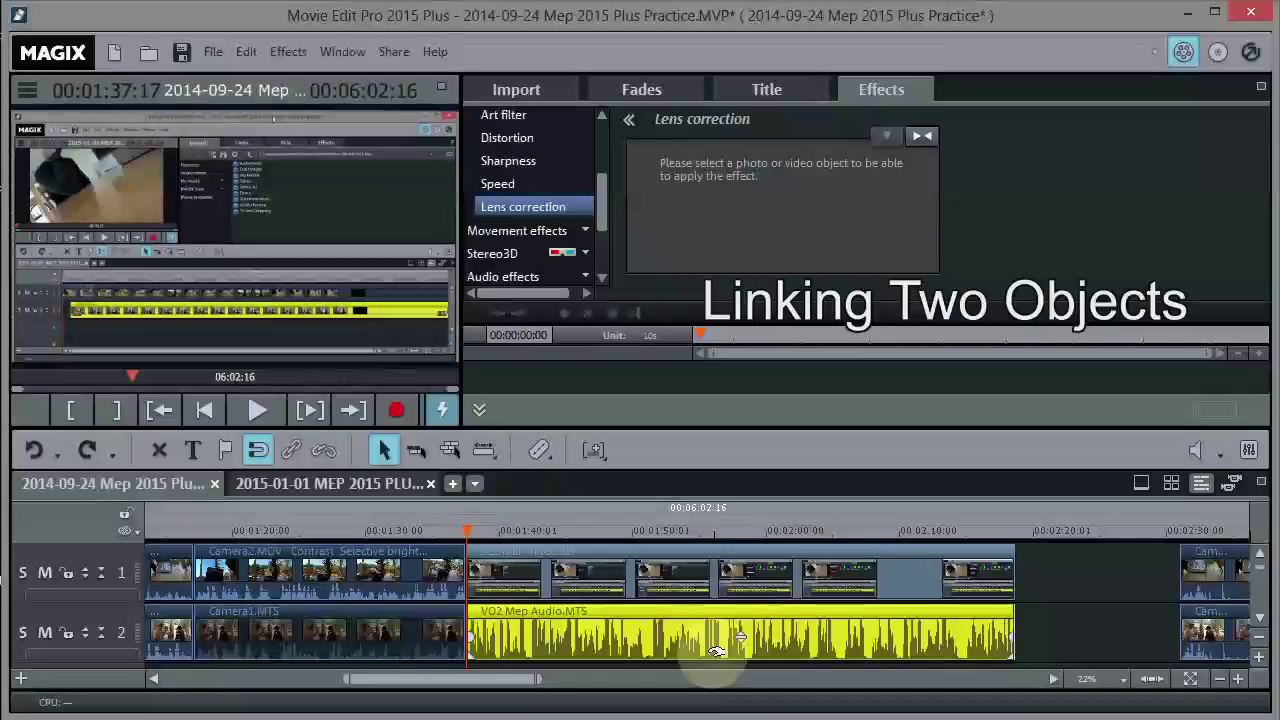
click(714, 568)
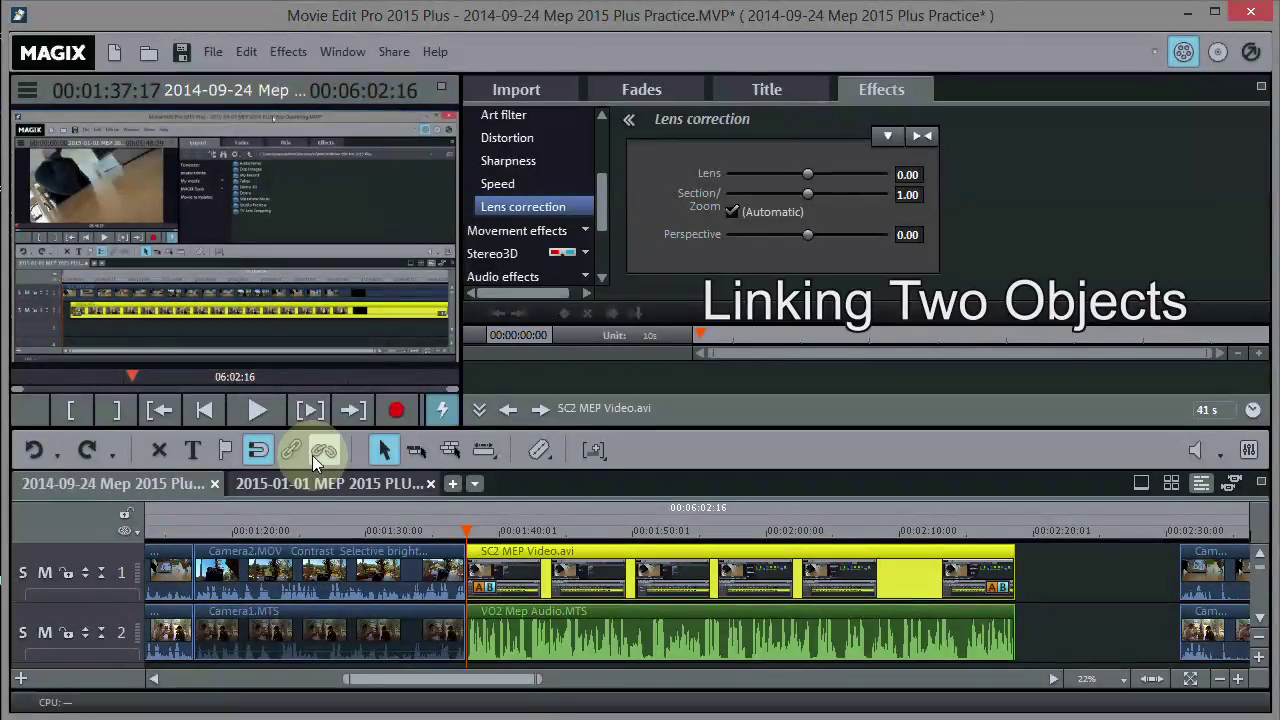
ctrl+click(581, 637)
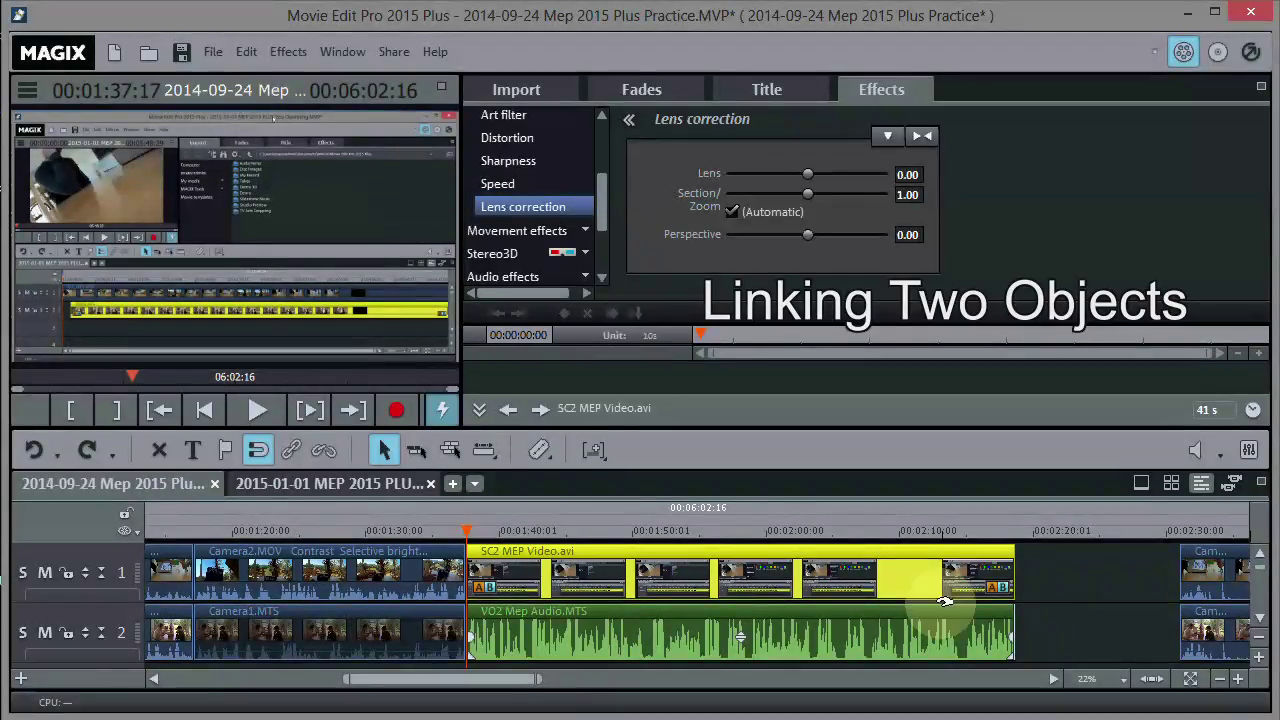
click(1105, 565)
click(1057, 600)
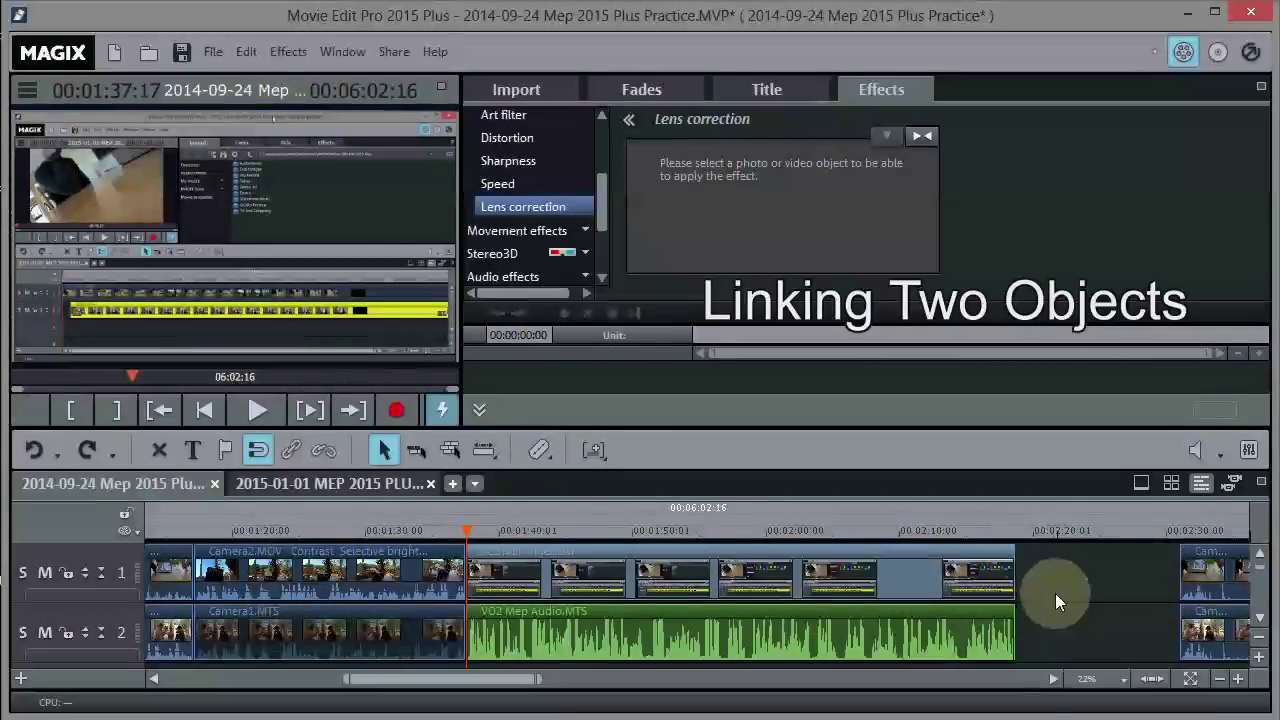
click(873, 643)
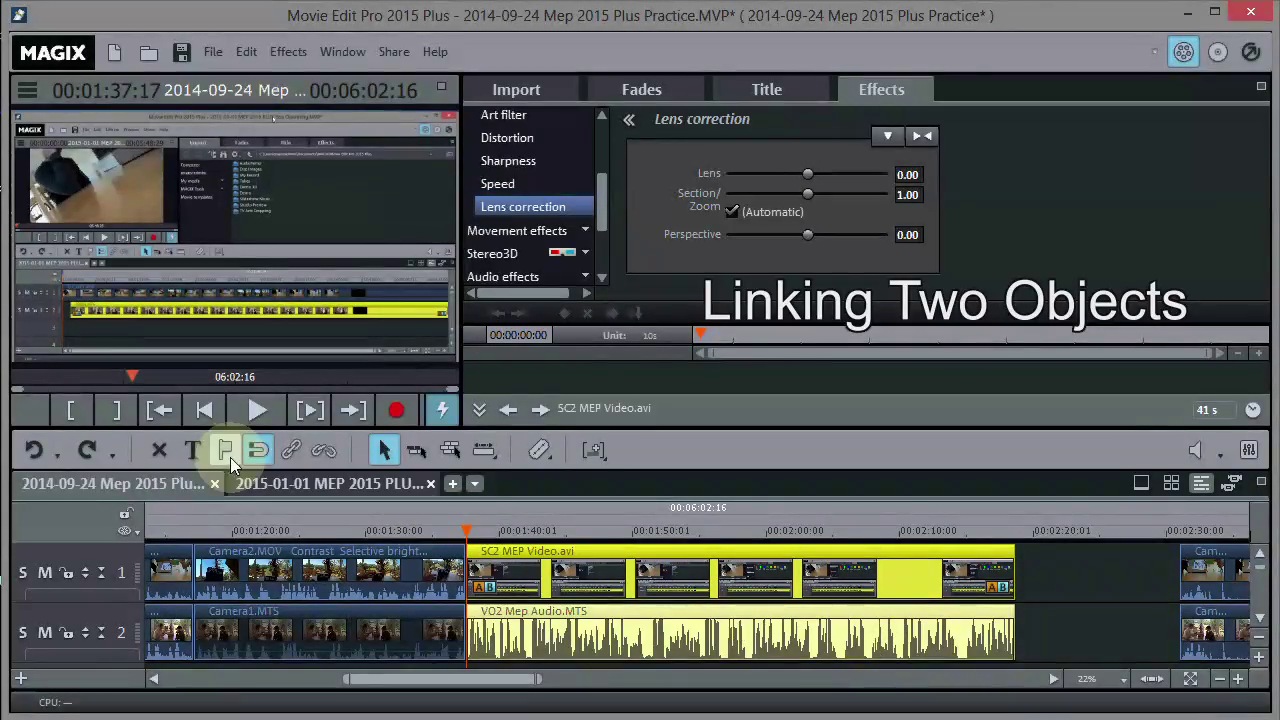
click(292, 451)
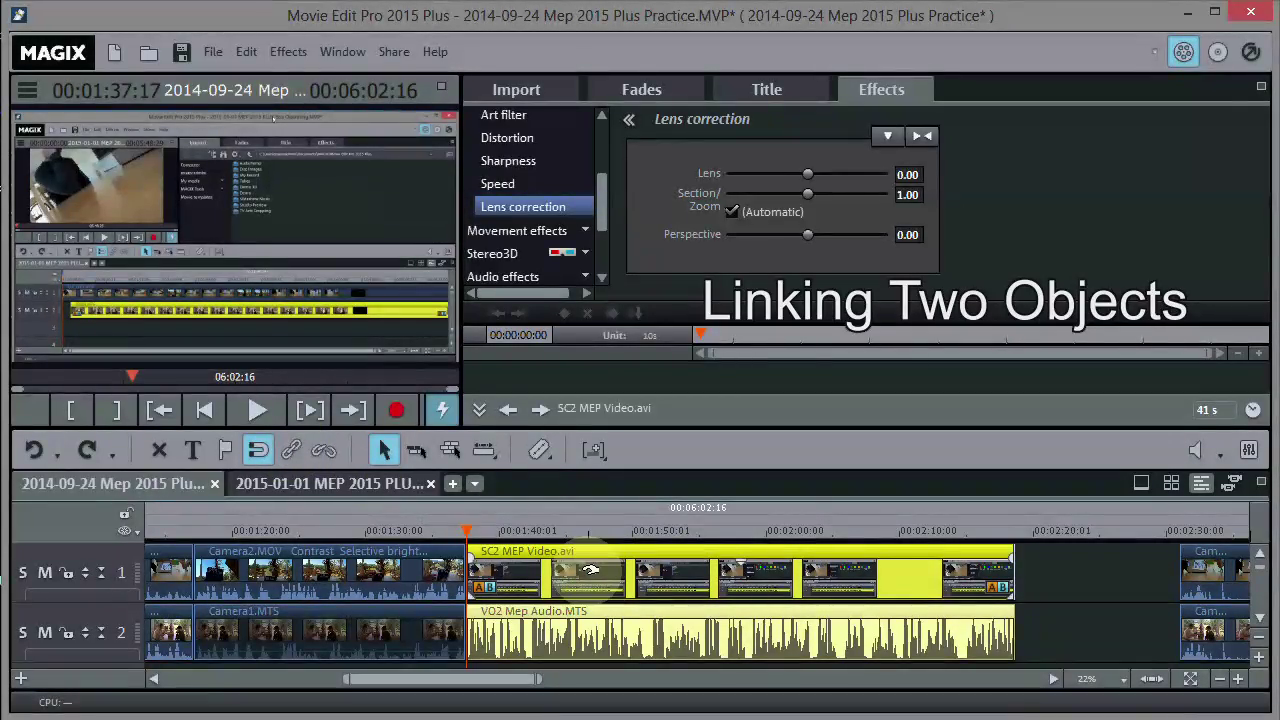
mouse_move(500, 571)
mouse_down()
mouse_move(603, 571)
mouse_move(429, 577)
mouse_move(667, 580)
mouse_move(512, 573)
mouse_up()
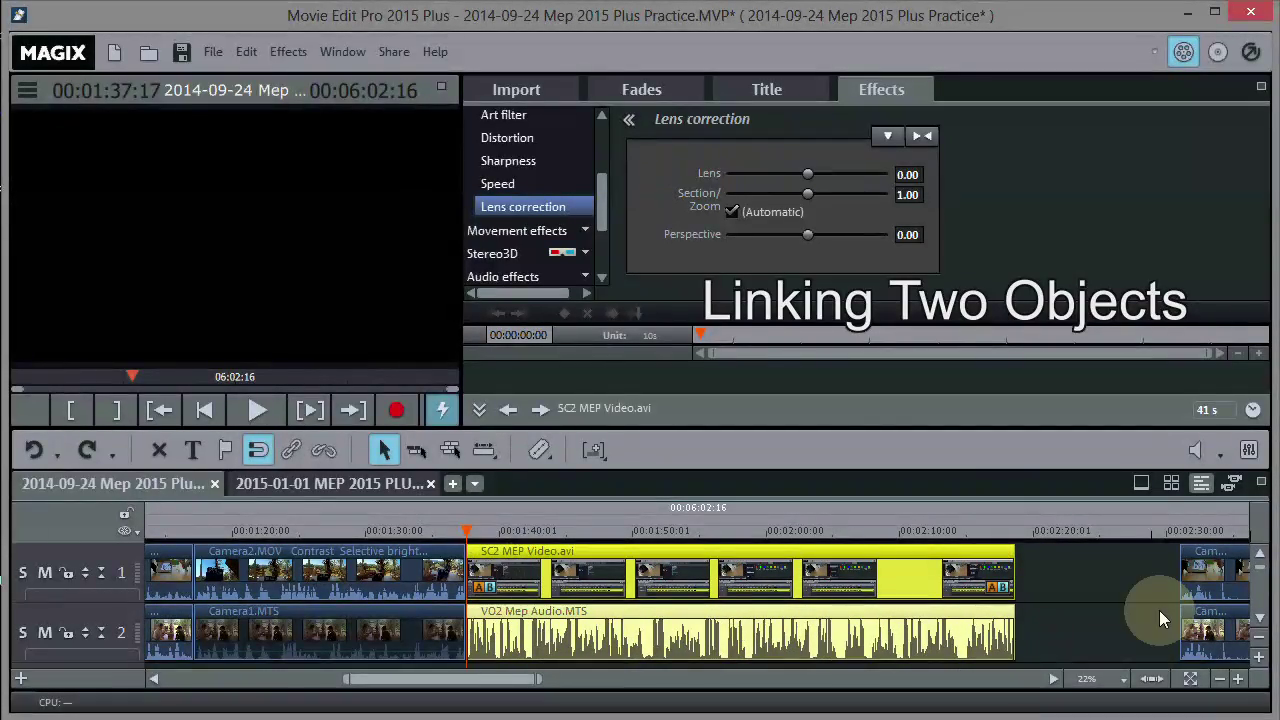
Step: Using the all-tracks mouse mode, move the following camera clips back to close the gap and set the playhead at 00:02:18:24
click(452, 452)
drag(1200, 557, 1000, 578)
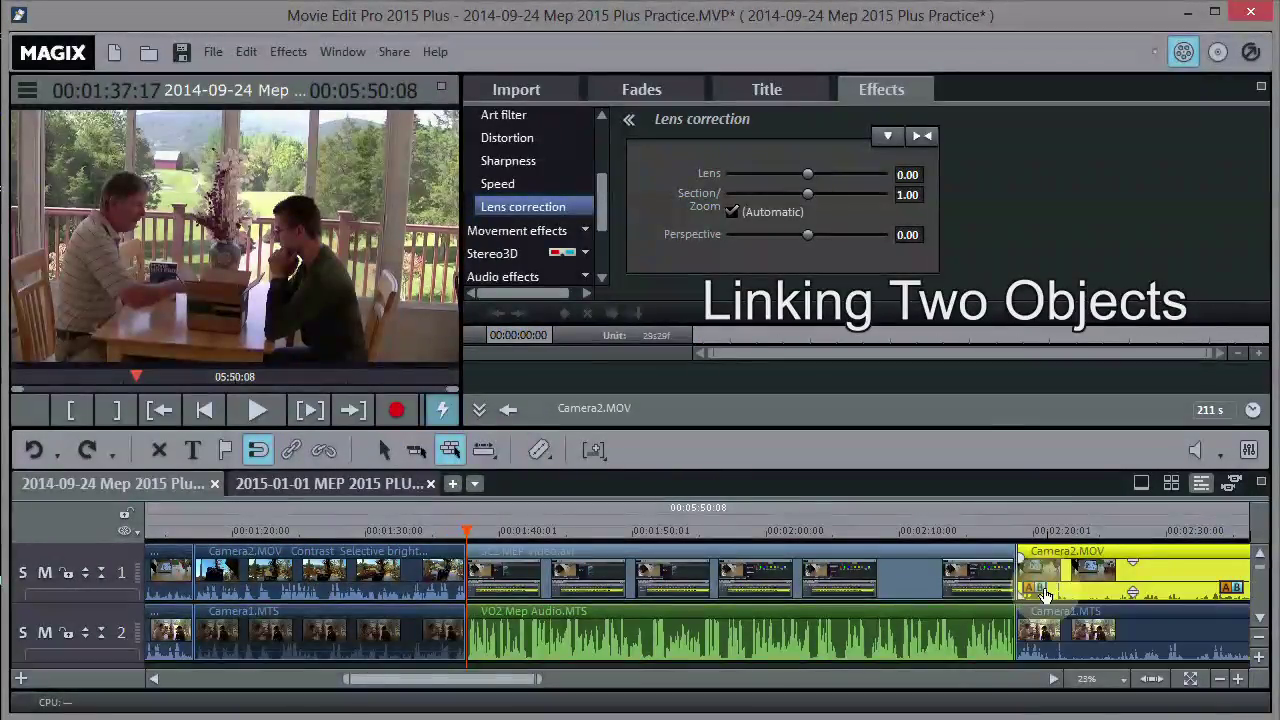
click(1014, 522)
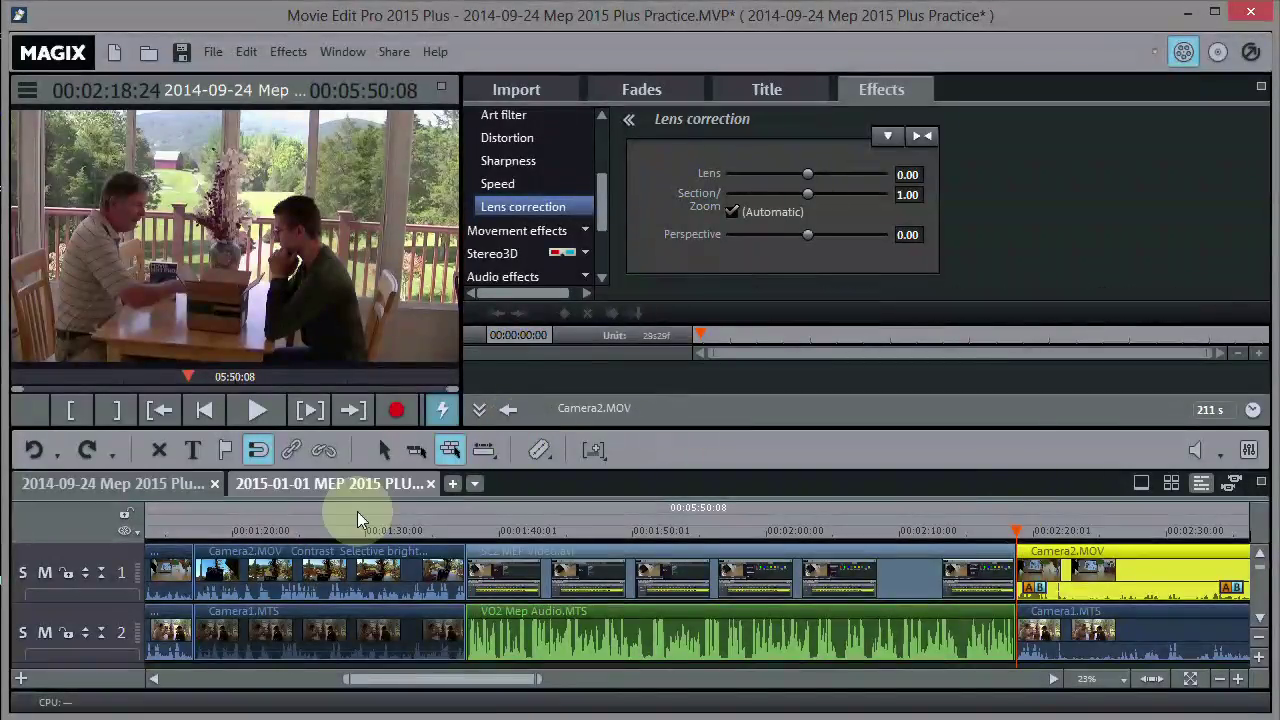
Step: Show the 2015-01-01 MEP 2015 PLUS movie and scrub its timeline to review the finished screen shot sections
click(316, 488)
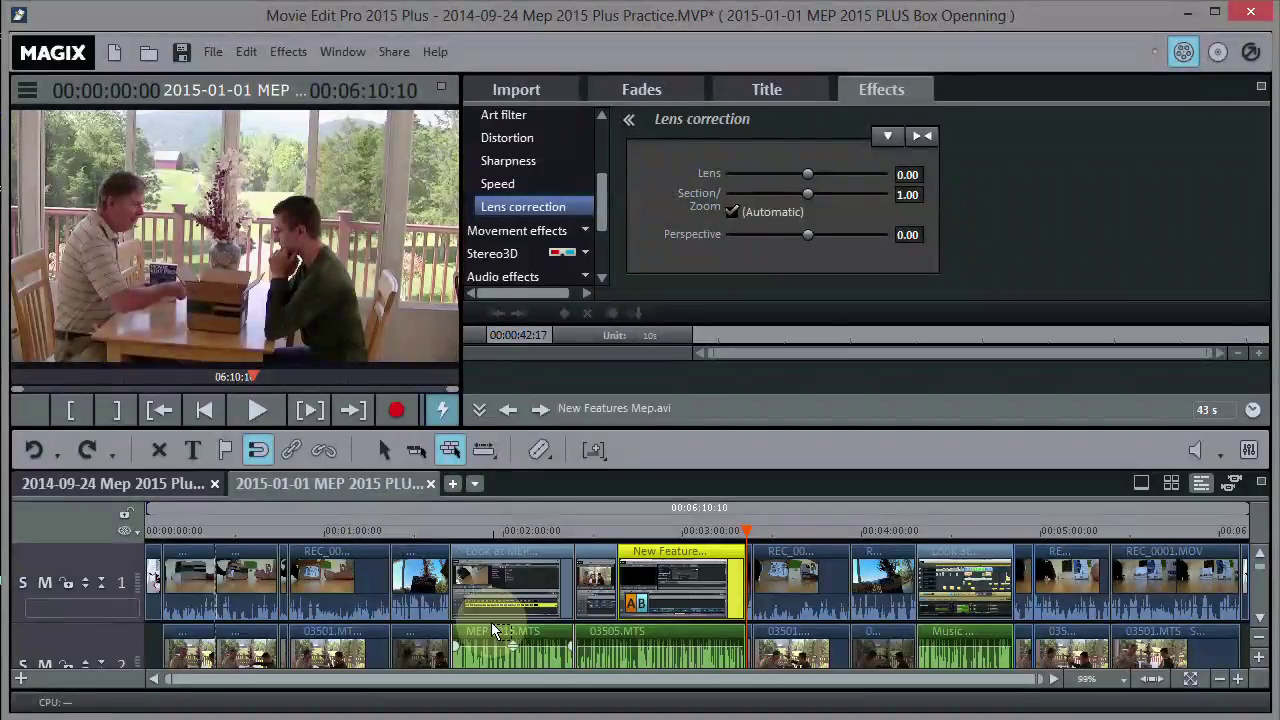
drag(386, 527, 630, 556)
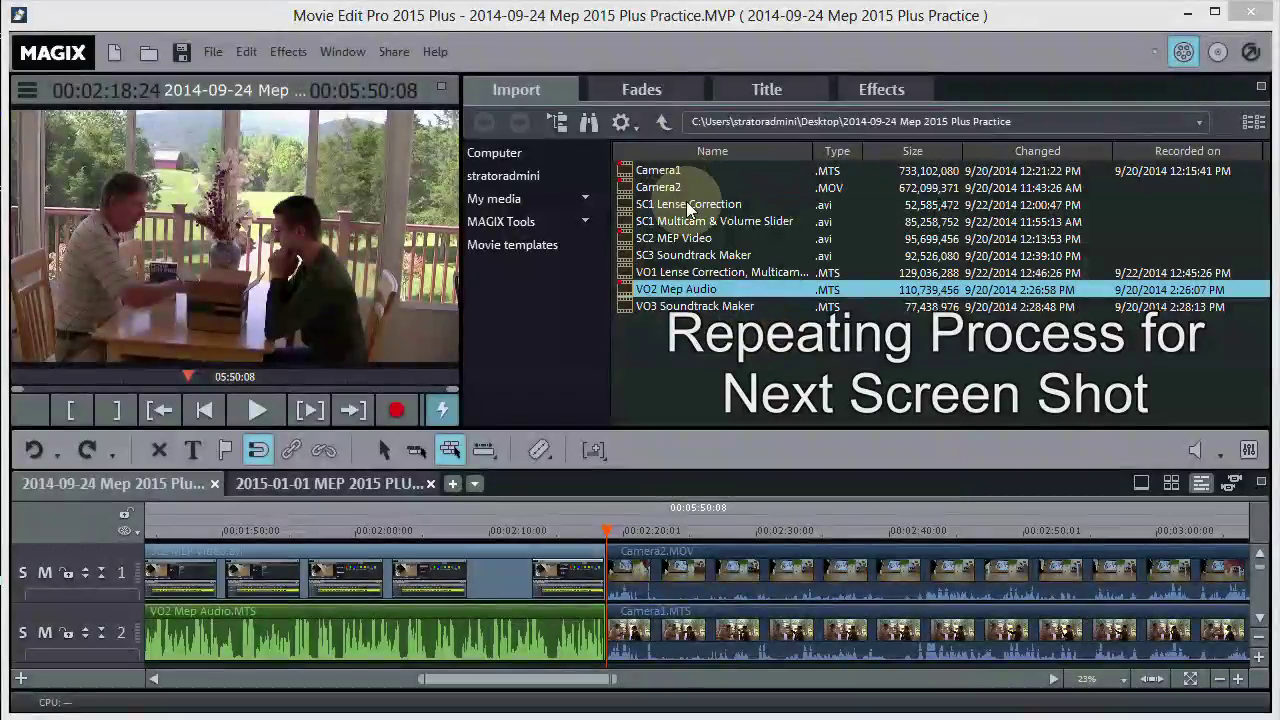
Step: Move all camera clips after 00:02:18:24 further along the timeline to make room for the next screen shot
mouse_move(688, 231)
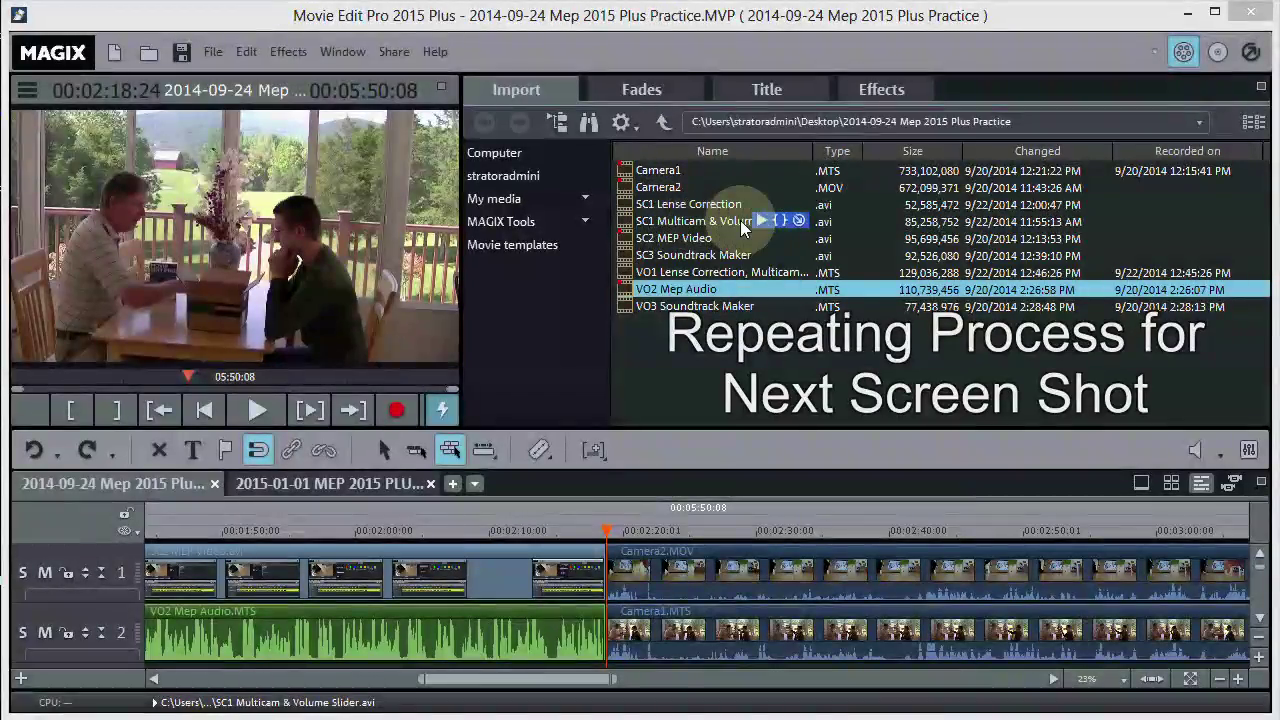
mouse_move(732, 283)
mouse_move(732, 283)
mouse_down()
mouse_move(648, 573)
mouse_move(1228, 570)
mouse_move(1157, 592)
mouse_up()
click(452, 449)
drag(614, 680, 520, 703)
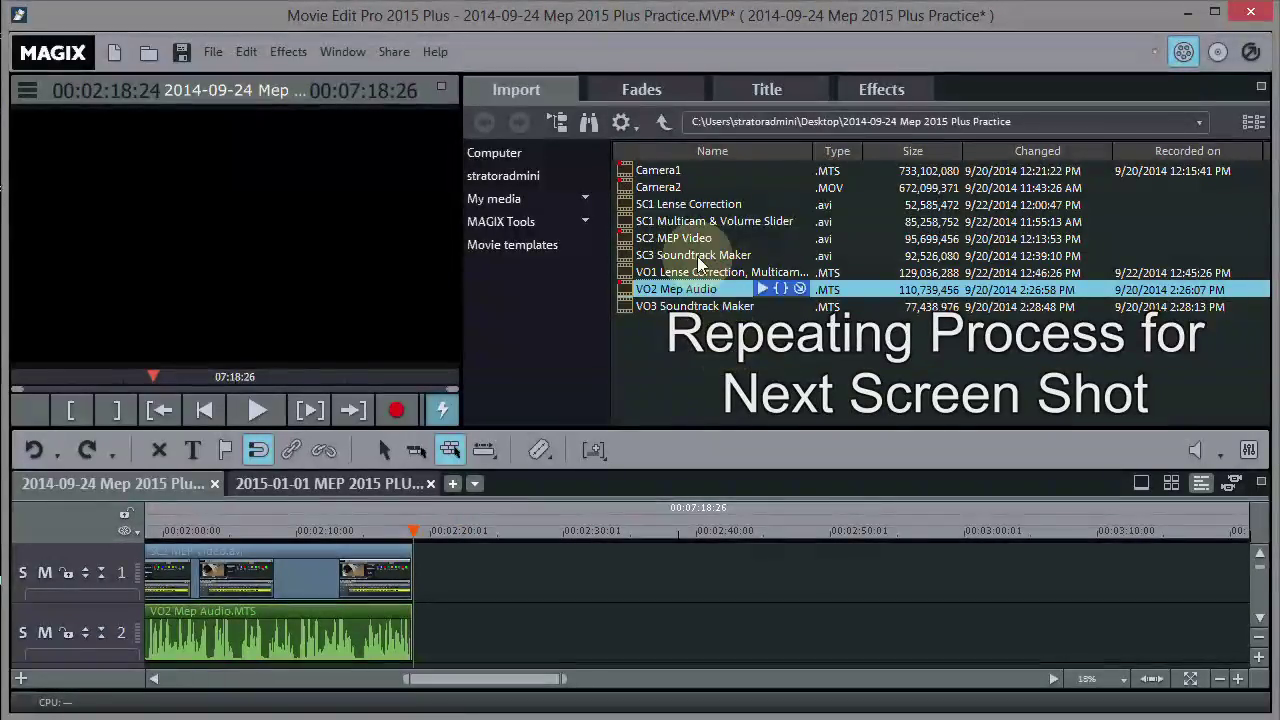
Step: Insert SC1 Lense Correction on track 1 directly after SC2 MEP Video, without adjusting the movie settings
click(678, 205)
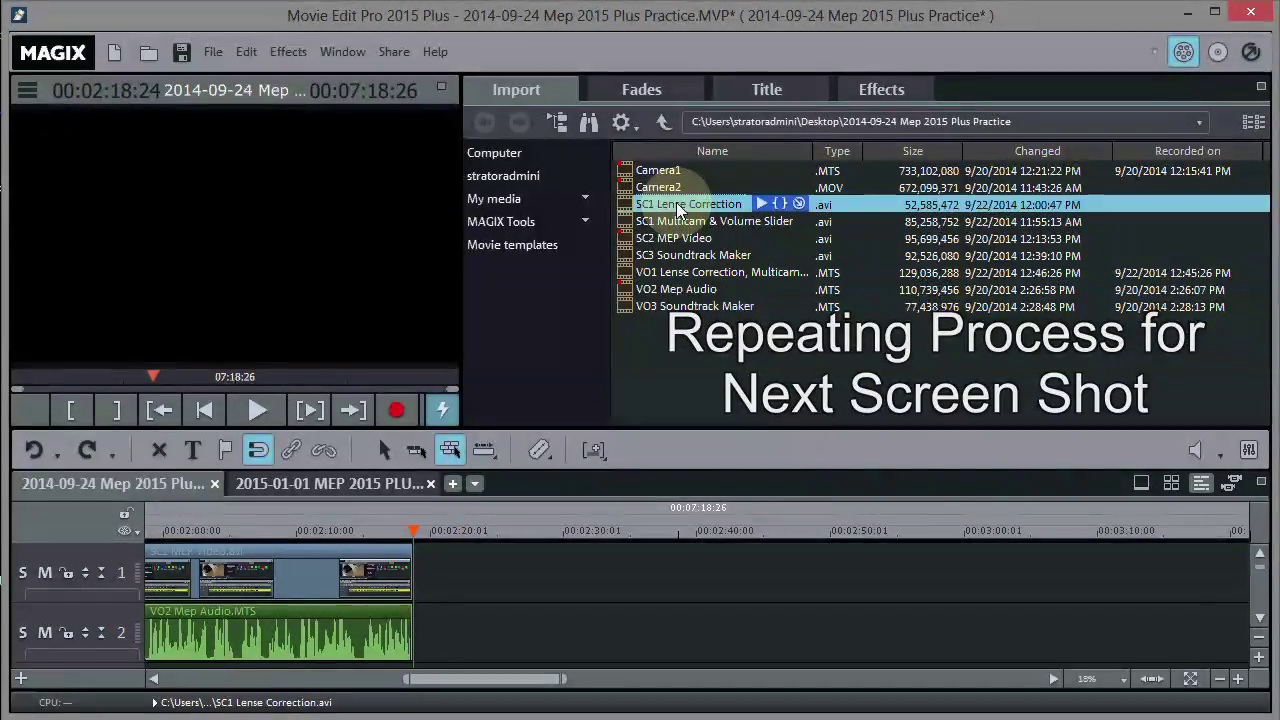
drag(678, 205, 464, 599)
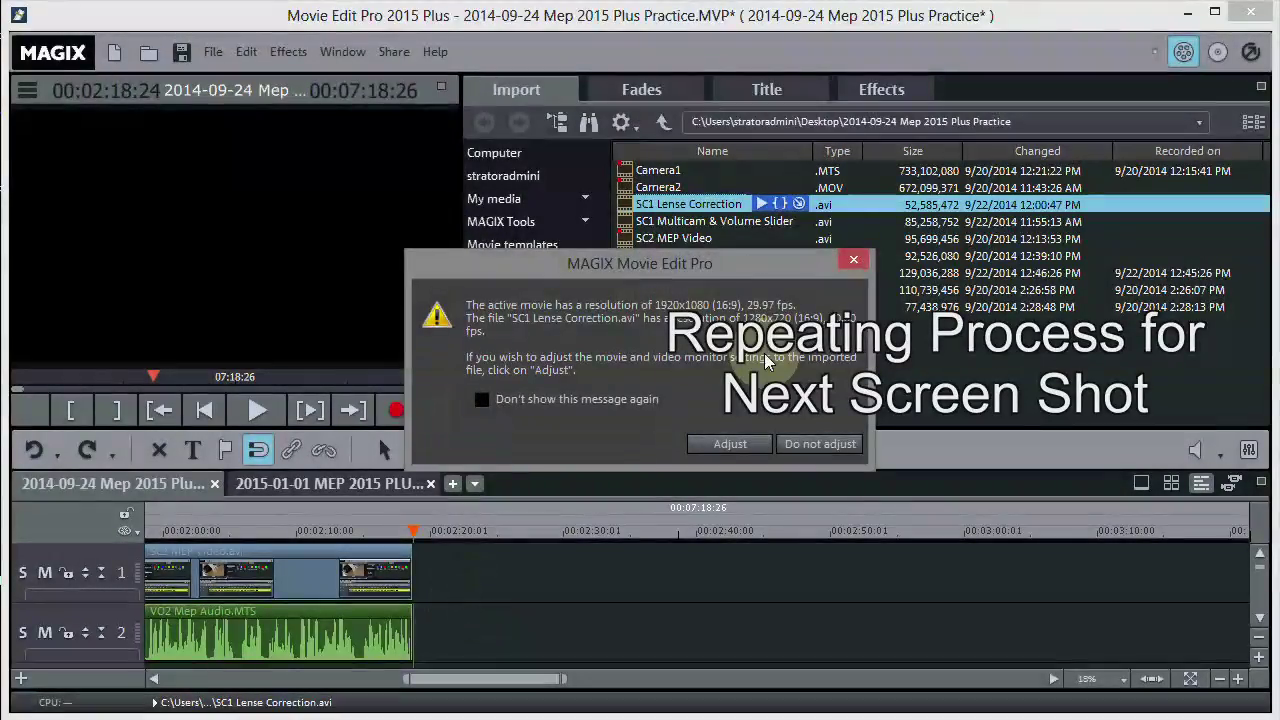
click(814, 446)
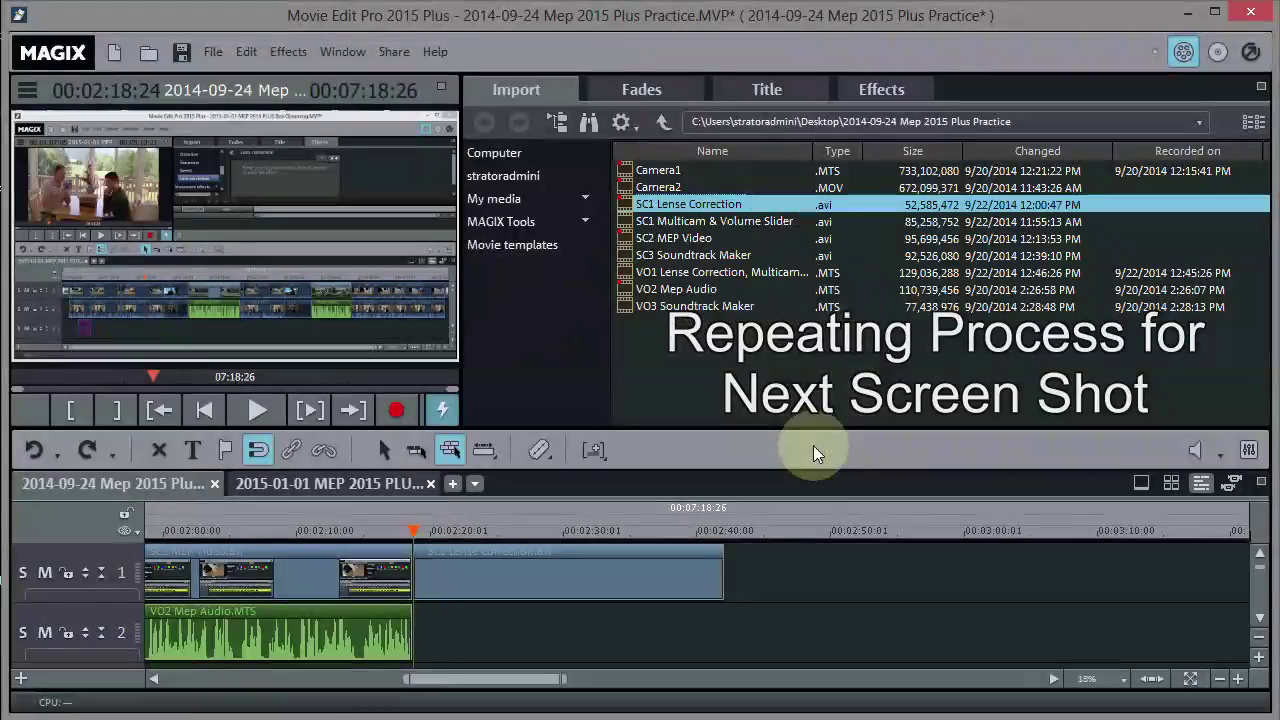
click(258, 452)
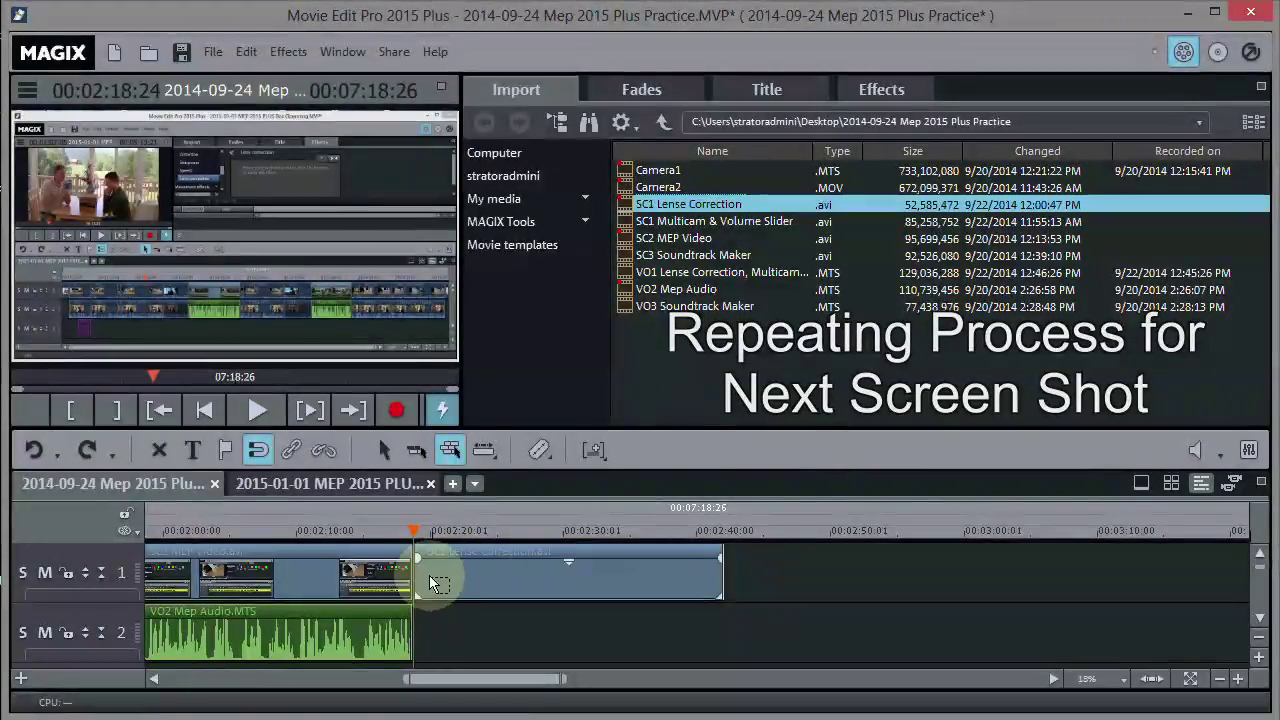
Step: Insert SC1 Multicam & Volume Slider on track 1 directly after SC1 Lense Correction, without adjusting the movie settings
click(712, 226)
drag(712, 226, 785, 577)
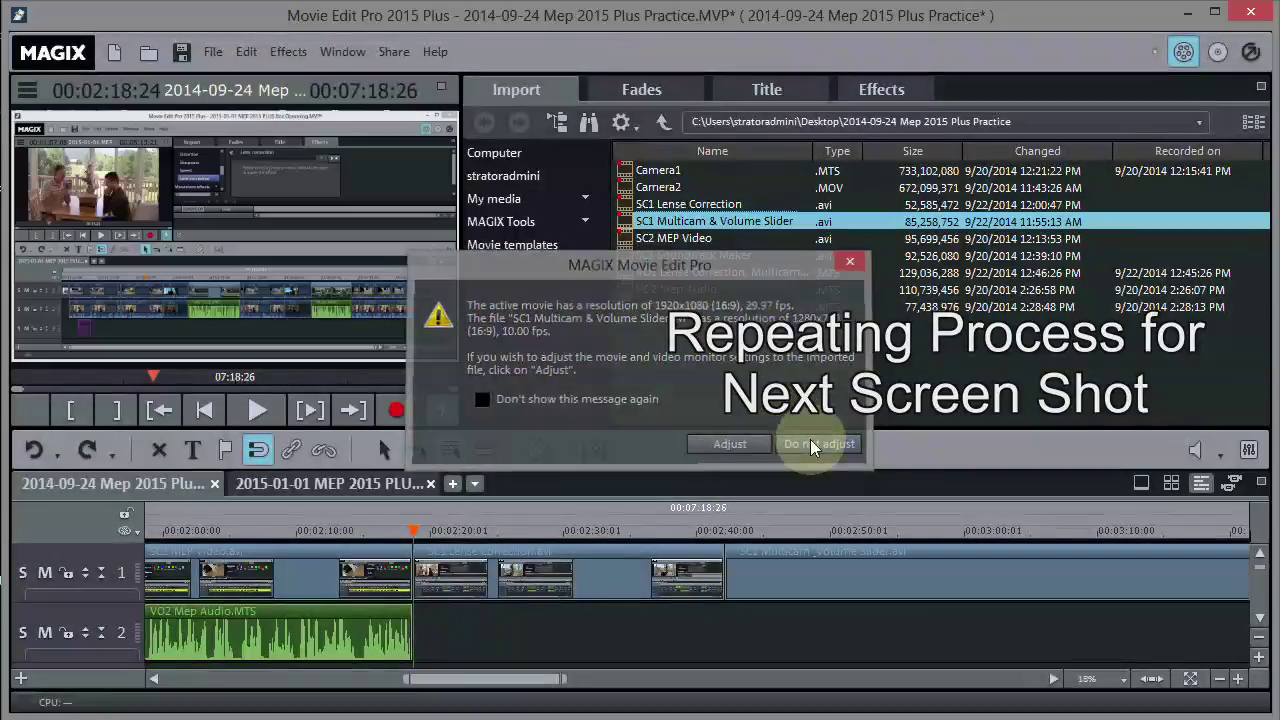
click(812, 441)
mouse_move(518, 685)
mouse_down()
mouse_move(622, 685)
mouse_move(624, 697)
mouse_move(509, 697)
mouse_move(517, 710)
mouse_up()
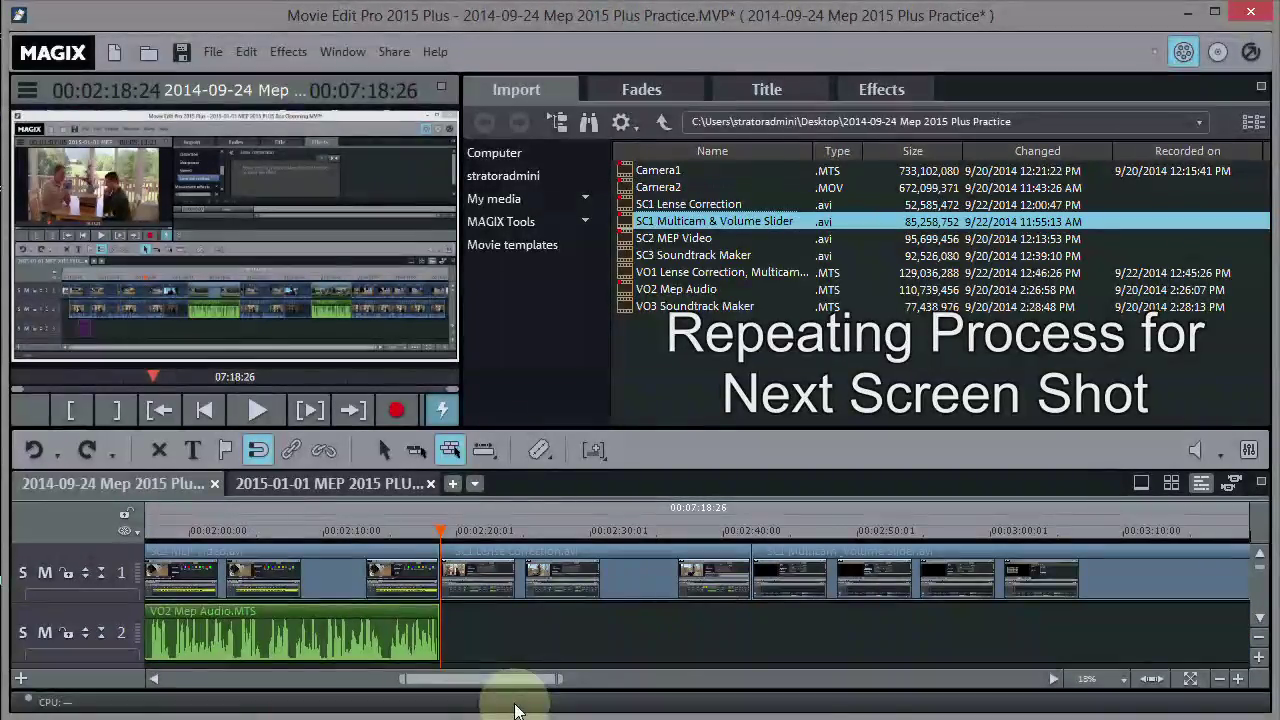
Step: Insert VO1 Lense Correction, Multicam & Vol Slider on track 2 directly after VO2 Mep Audio
mouse_move(795, 315)
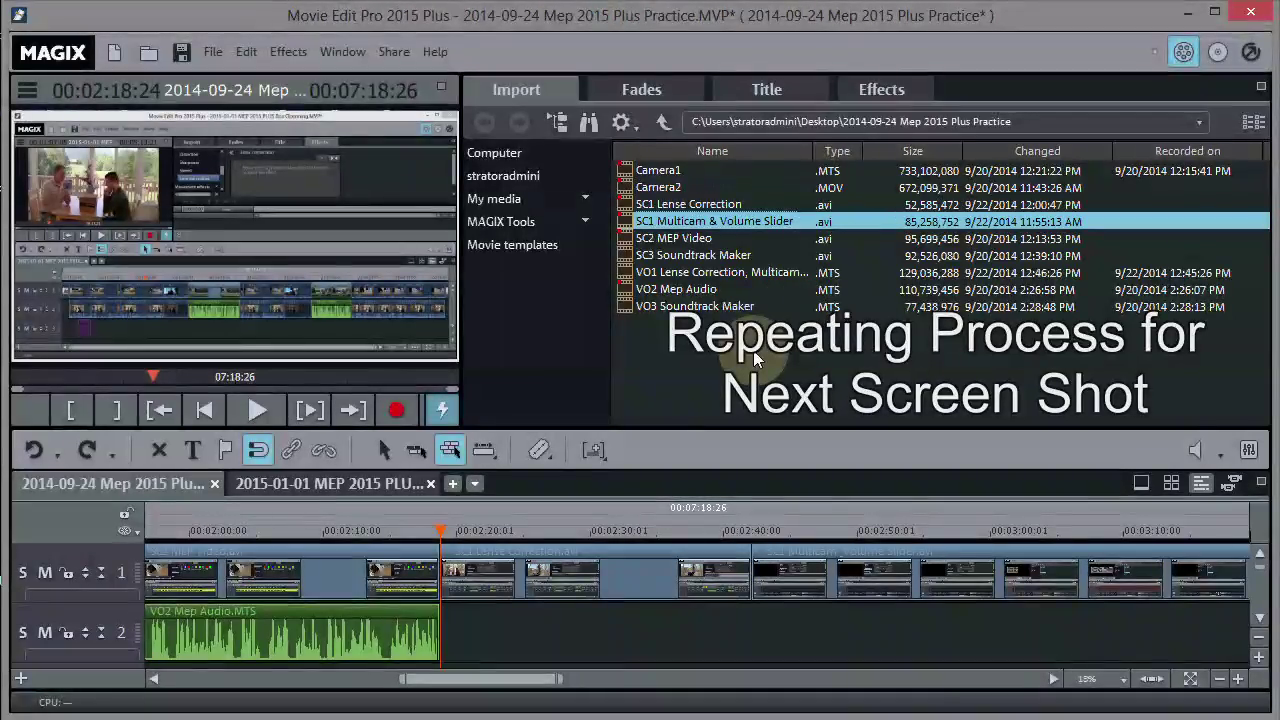
mouse_move(708, 280)
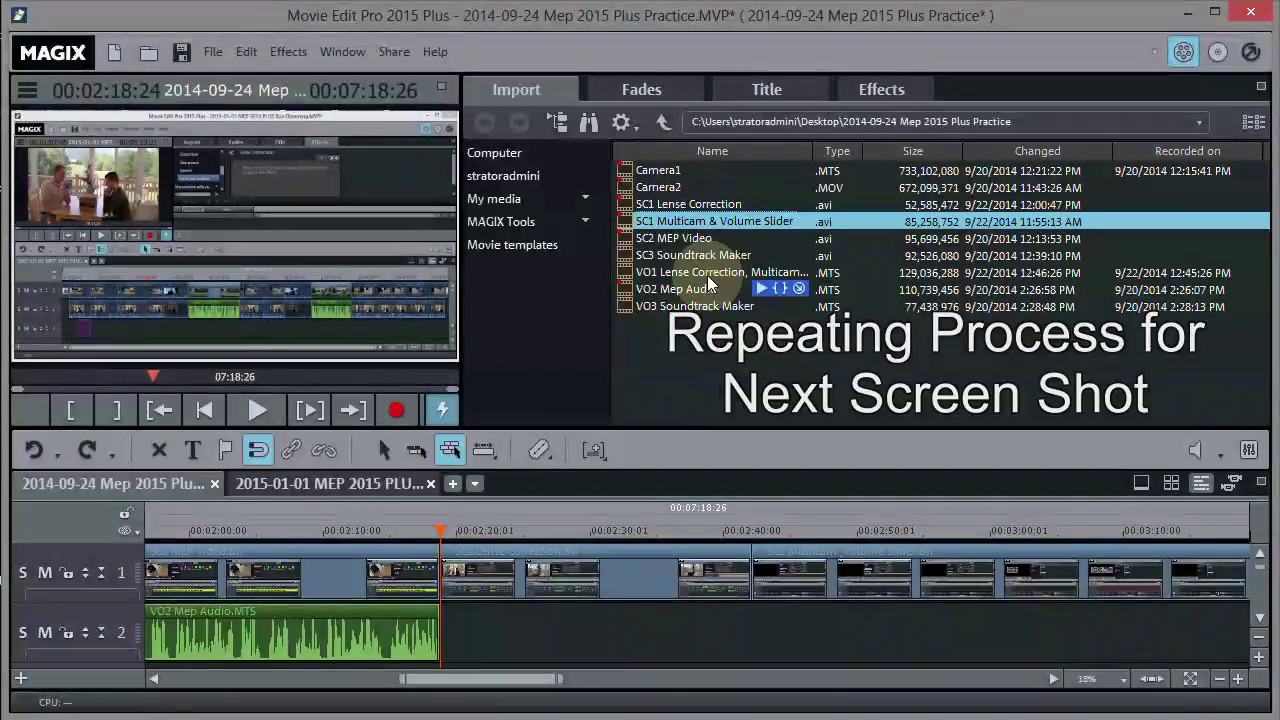
drag(708, 276, 496, 638)
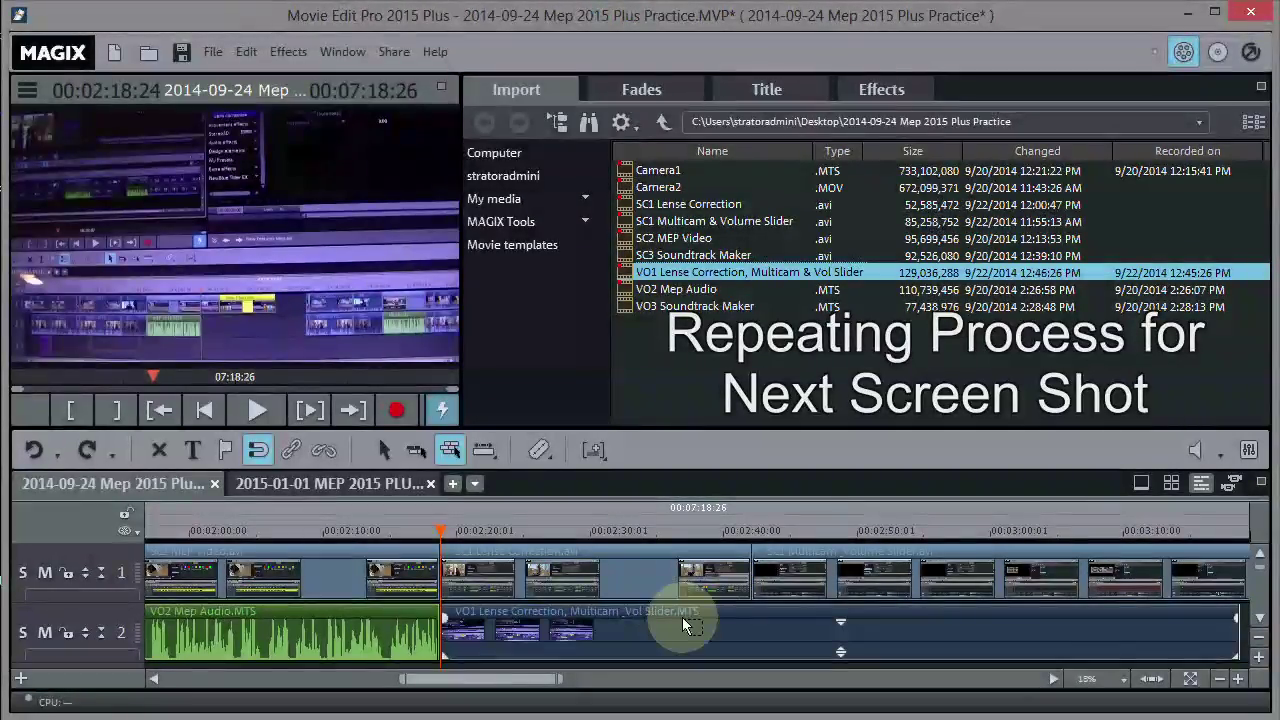
Step: Ungroup the VO1 Lense Correction, Multicam & Vol Slider clip and delete its video part from track 2
click(1255, 645)
click(652, 606)
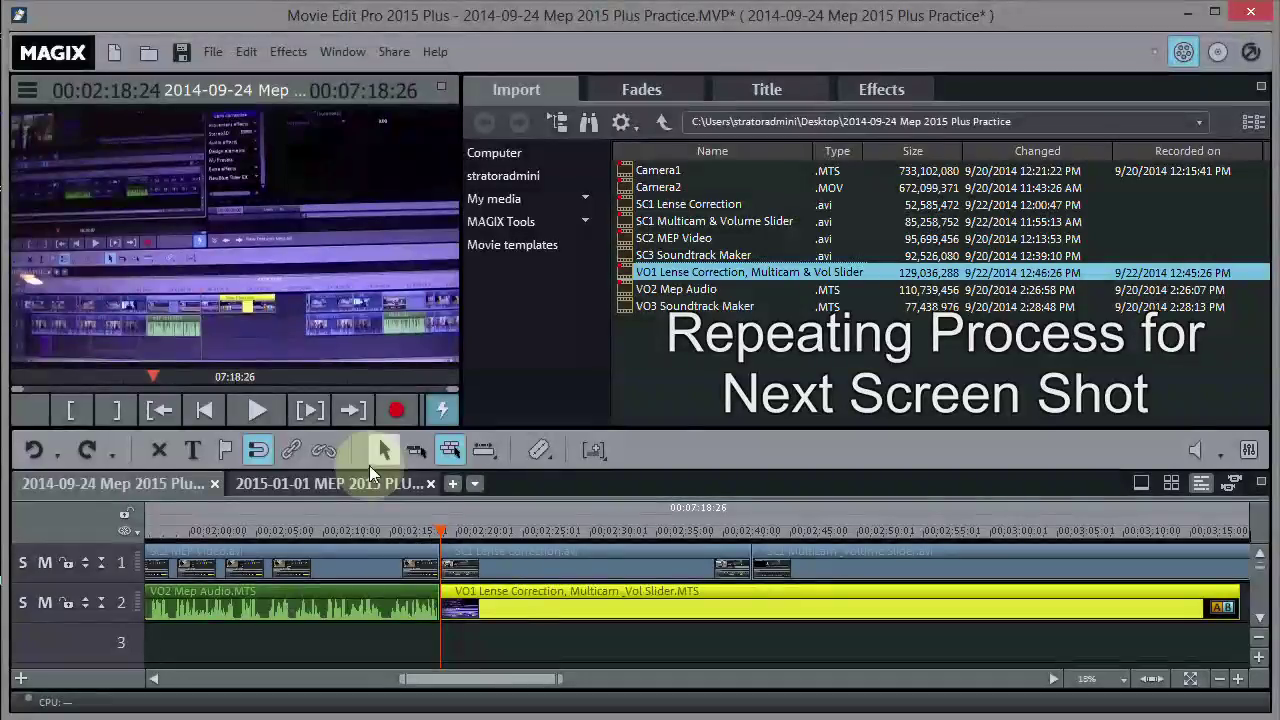
click(323, 451)
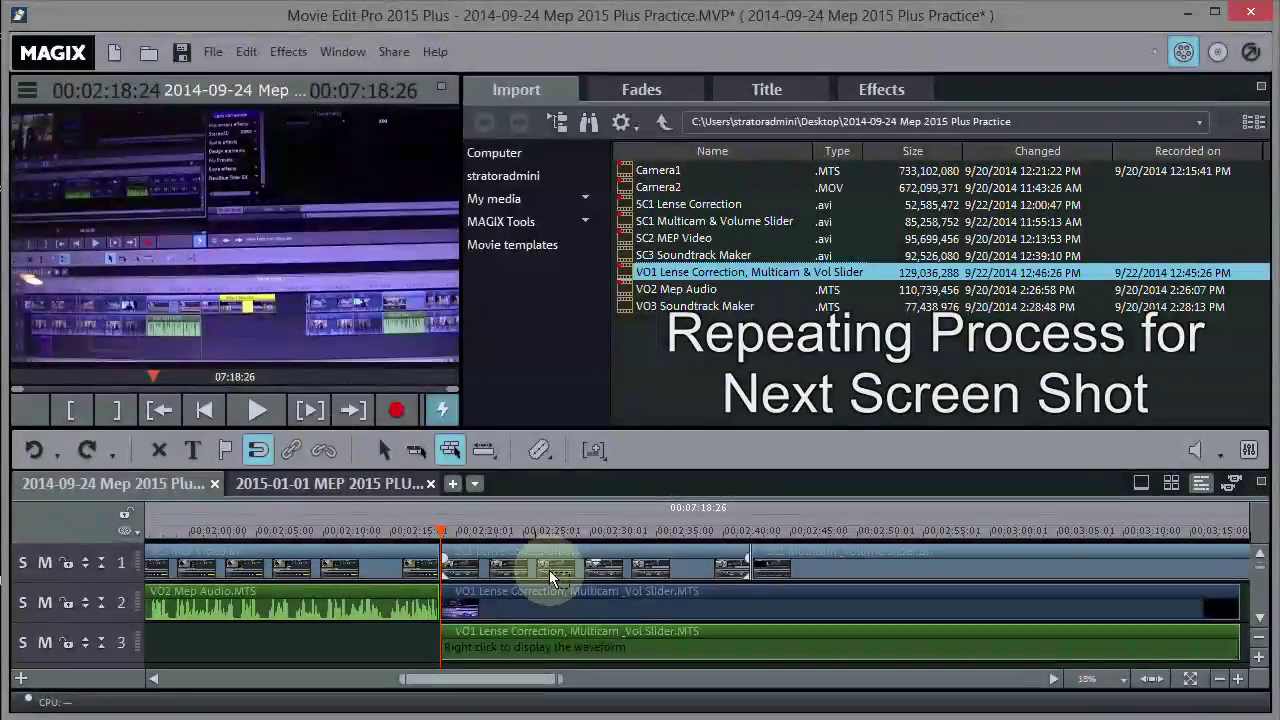
click(555, 588)
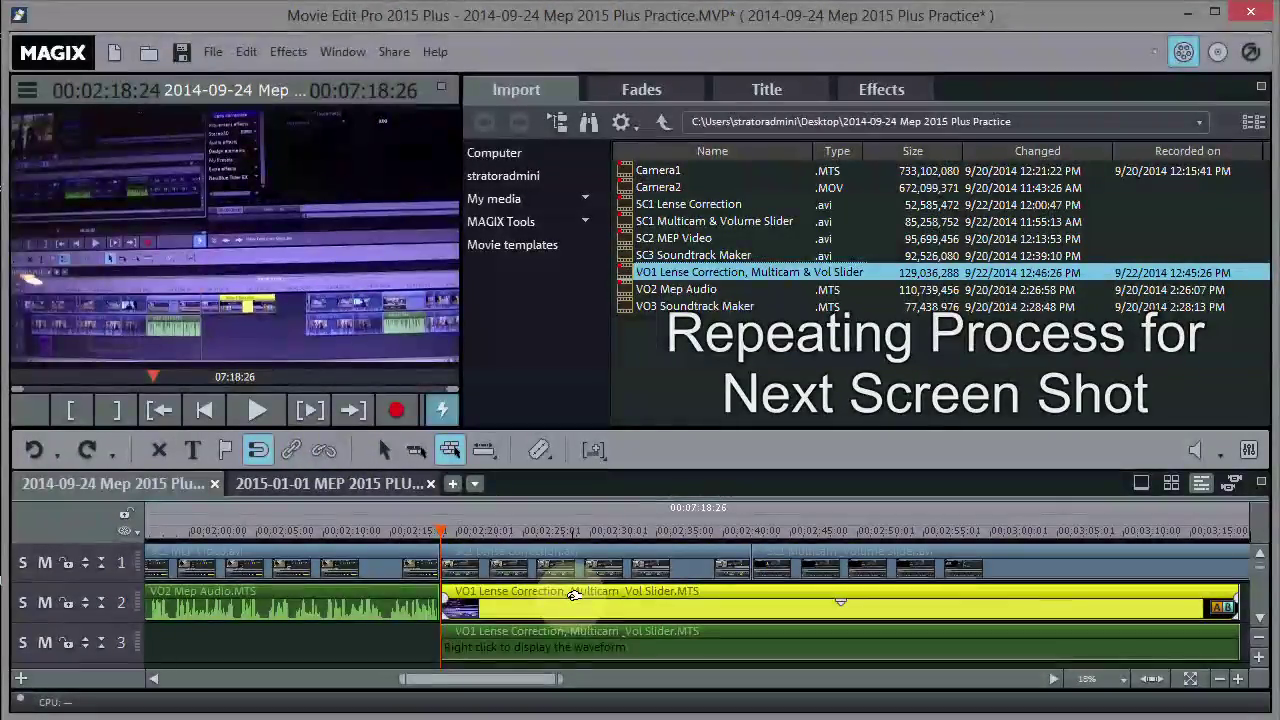
key(Delete)
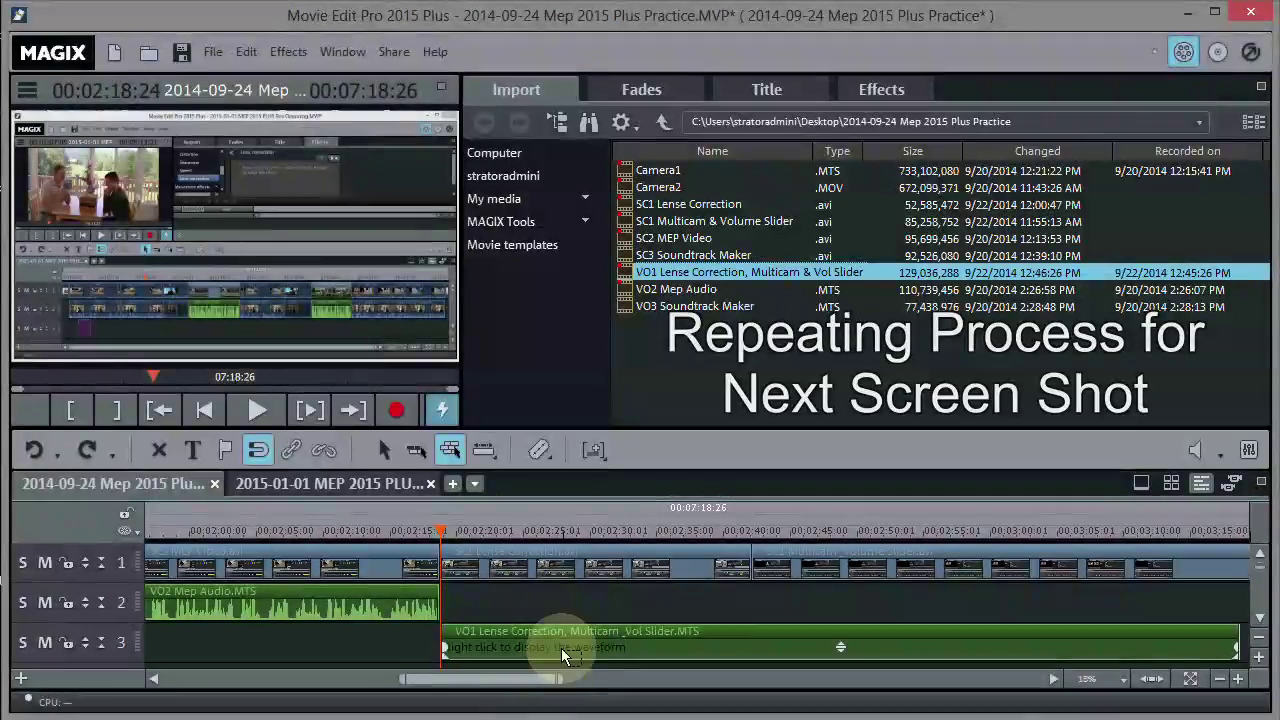
Step: Move the VO1 audio up to track 2 directly after VO2 Mep Audio and create its waveform
click(561, 648)
click(562, 614)
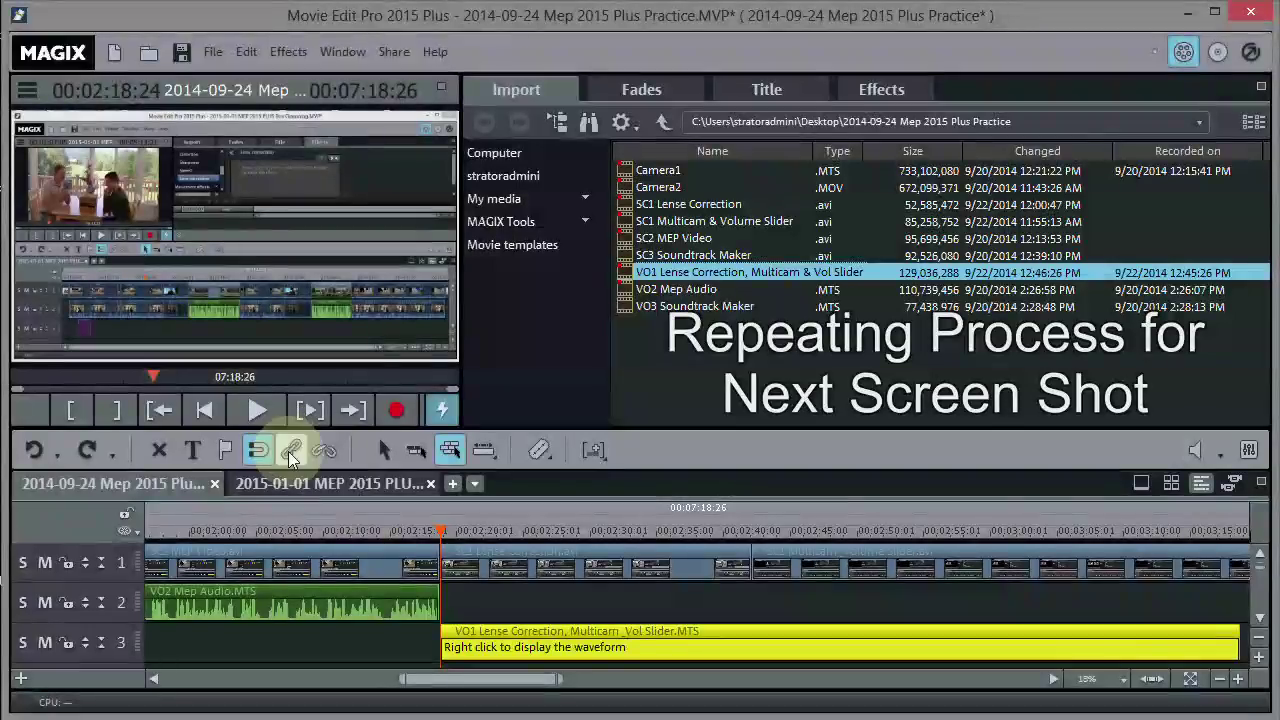
click(379, 450)
drag(578, 648, 598, 607)
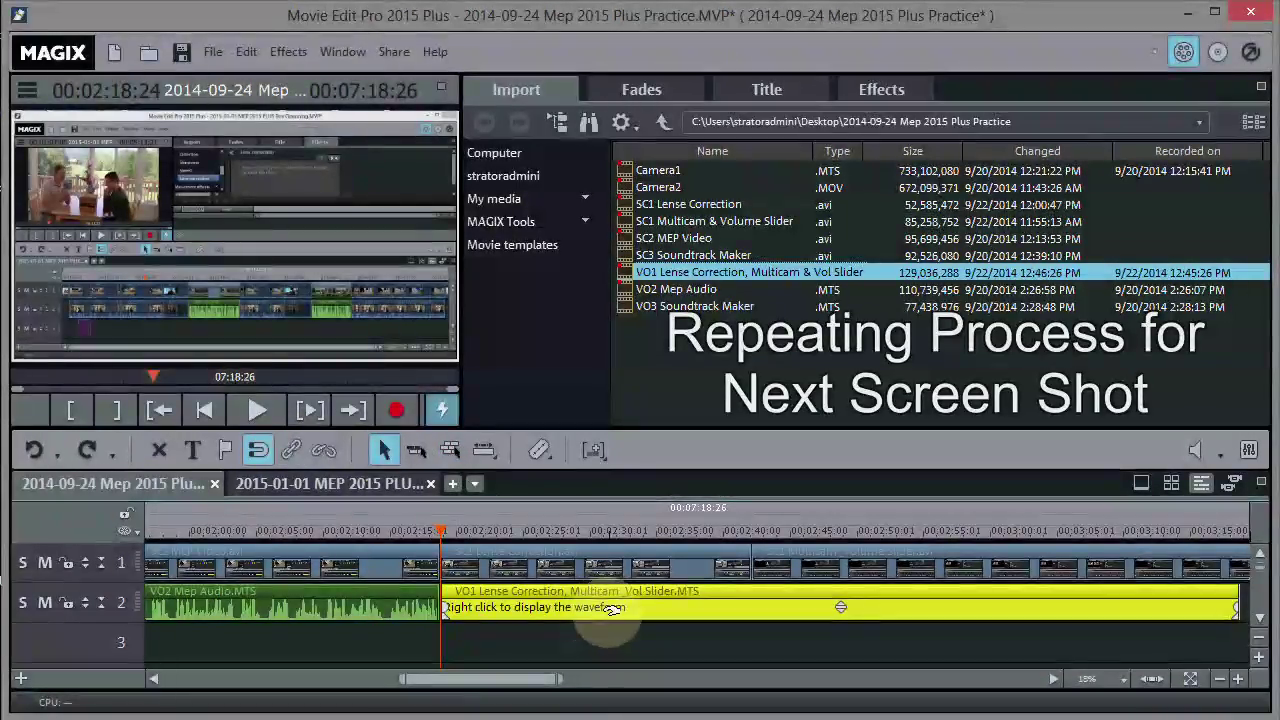
right_click(687, 612)
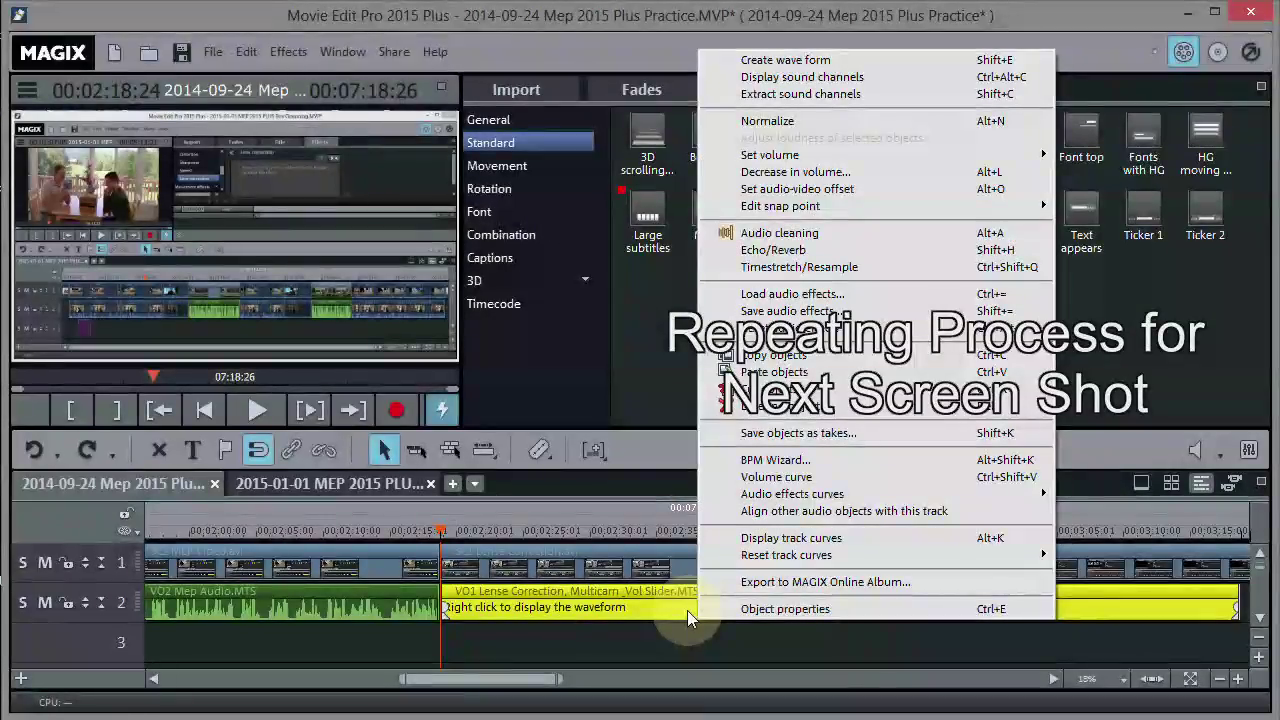
click(843, 59)
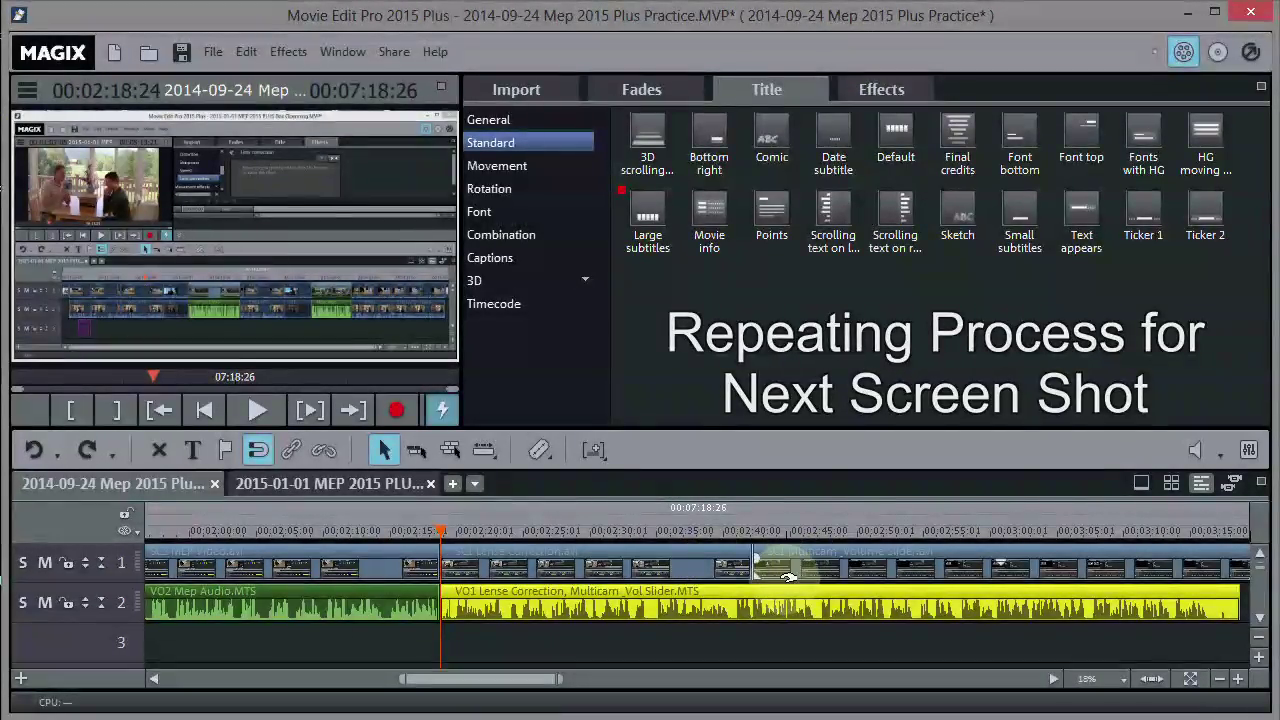
Step: Cut the VO1 audio at 00:02:19:23, delete the unwanted start and move the remainder up against VO2 Mep Audio
mouse_move(437, 517)
mouse_down()
mouse_move(428, 523)
mouse_move(453, 530)
mouse_up()
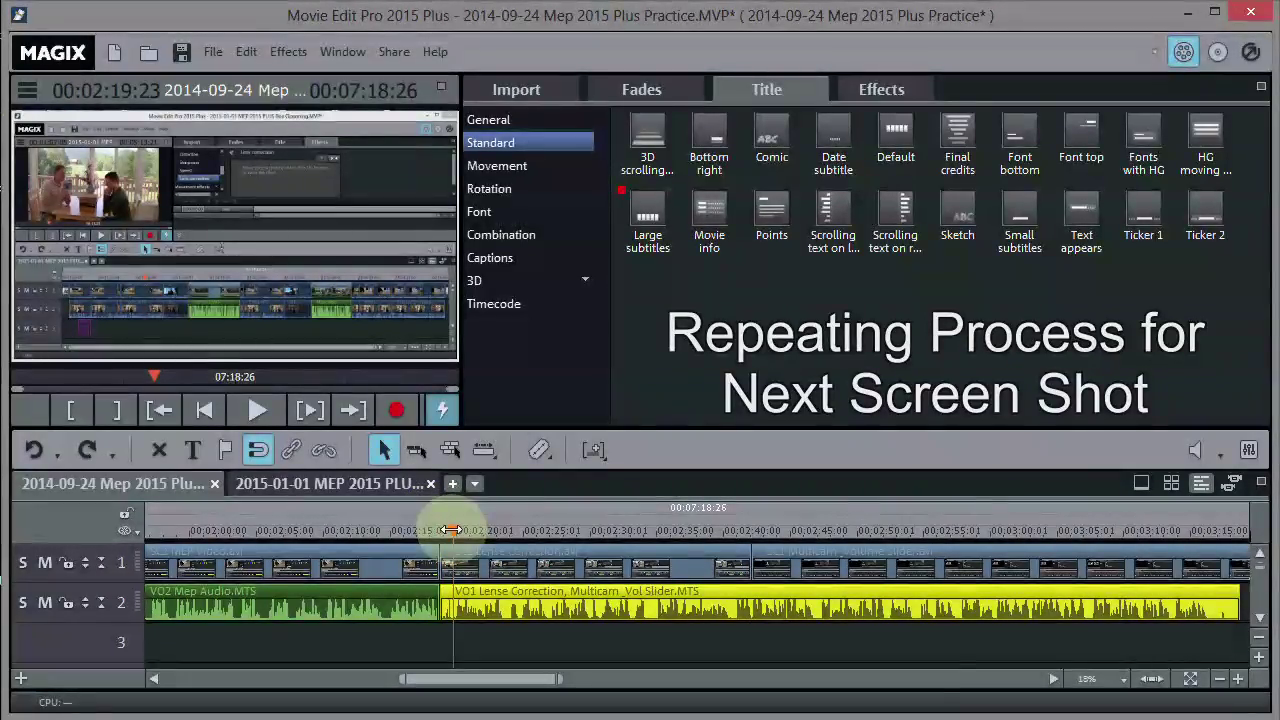
click(1259, 660)
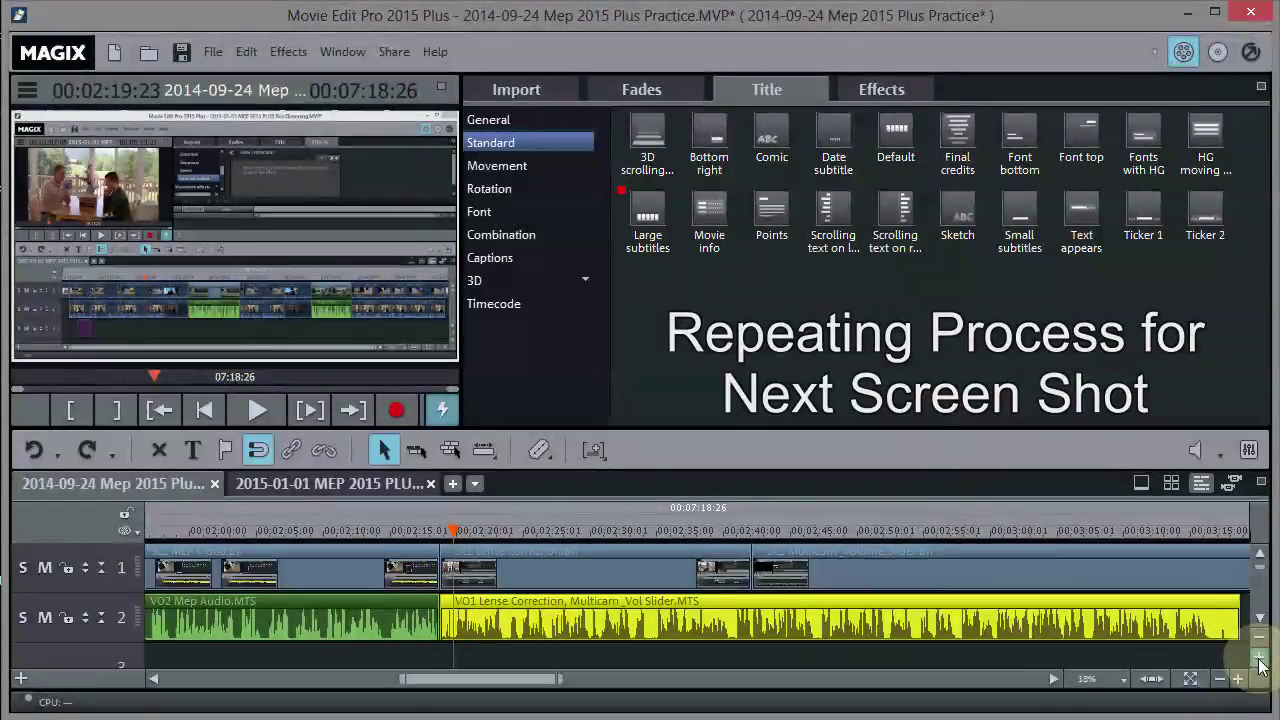
click(1259, 660)
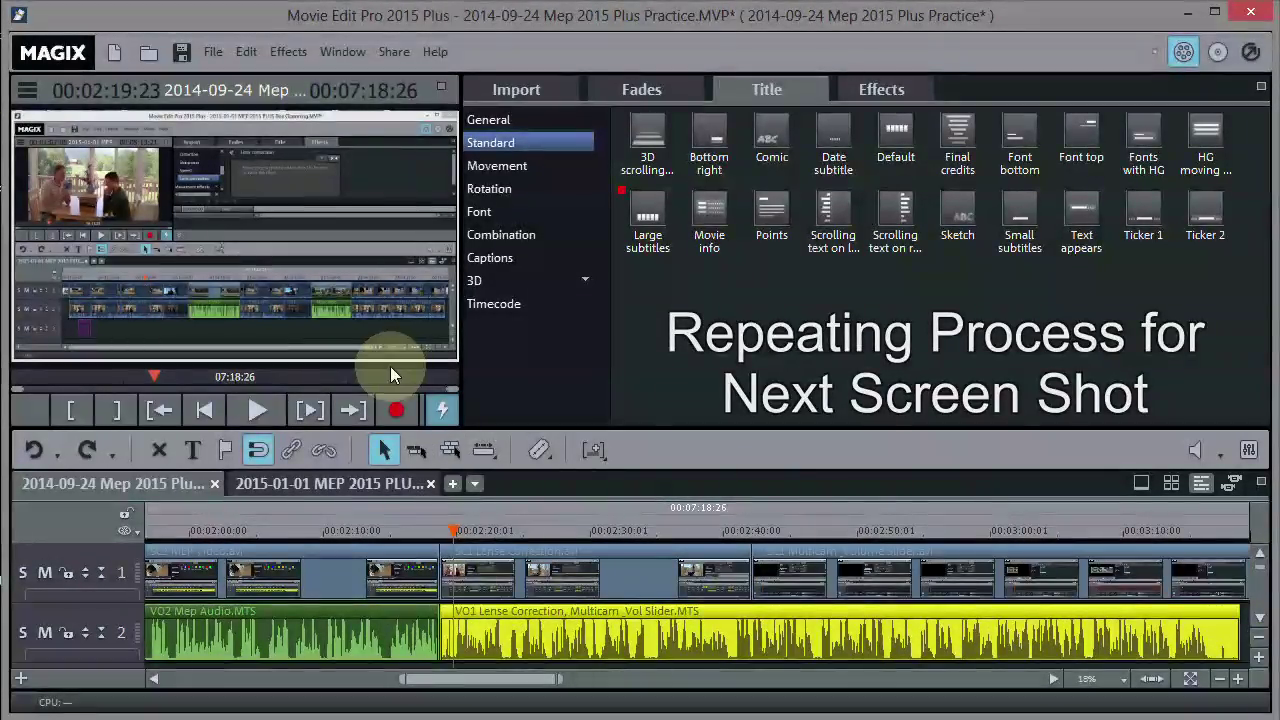
click(252, 411)
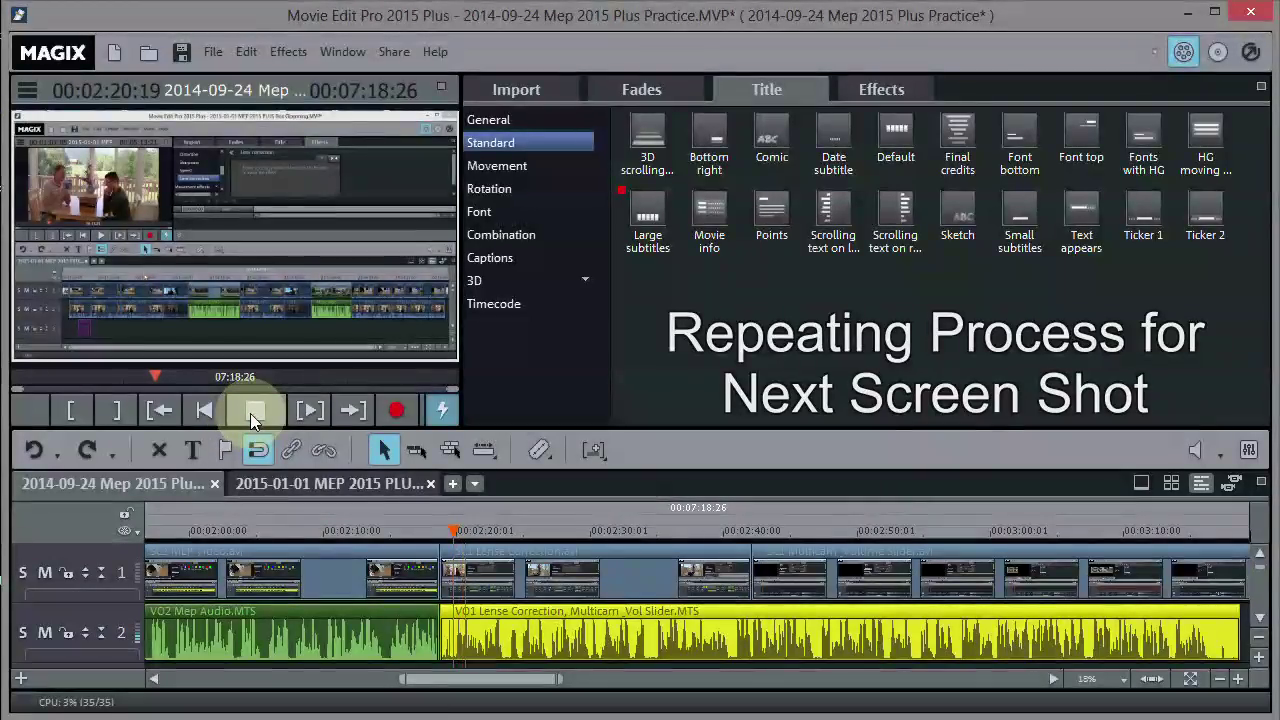
click(252, 412)
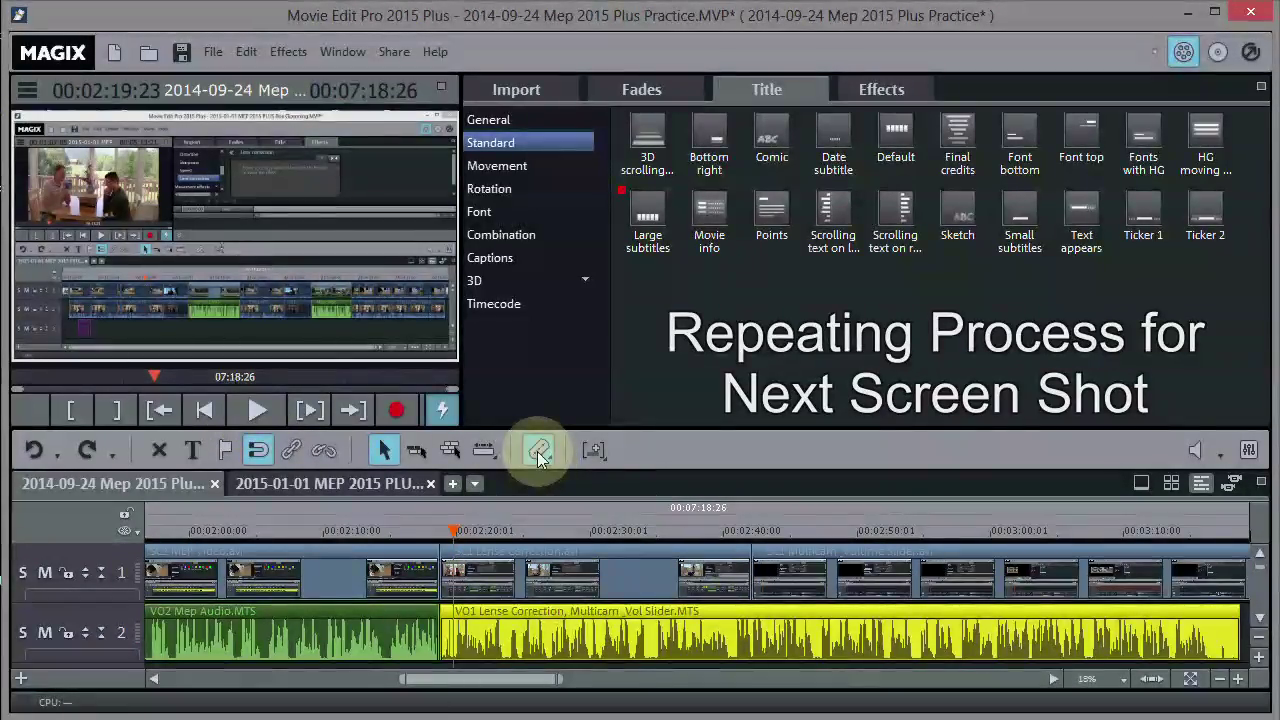
click(448, 630)
drag(443, 630, 458, 630)
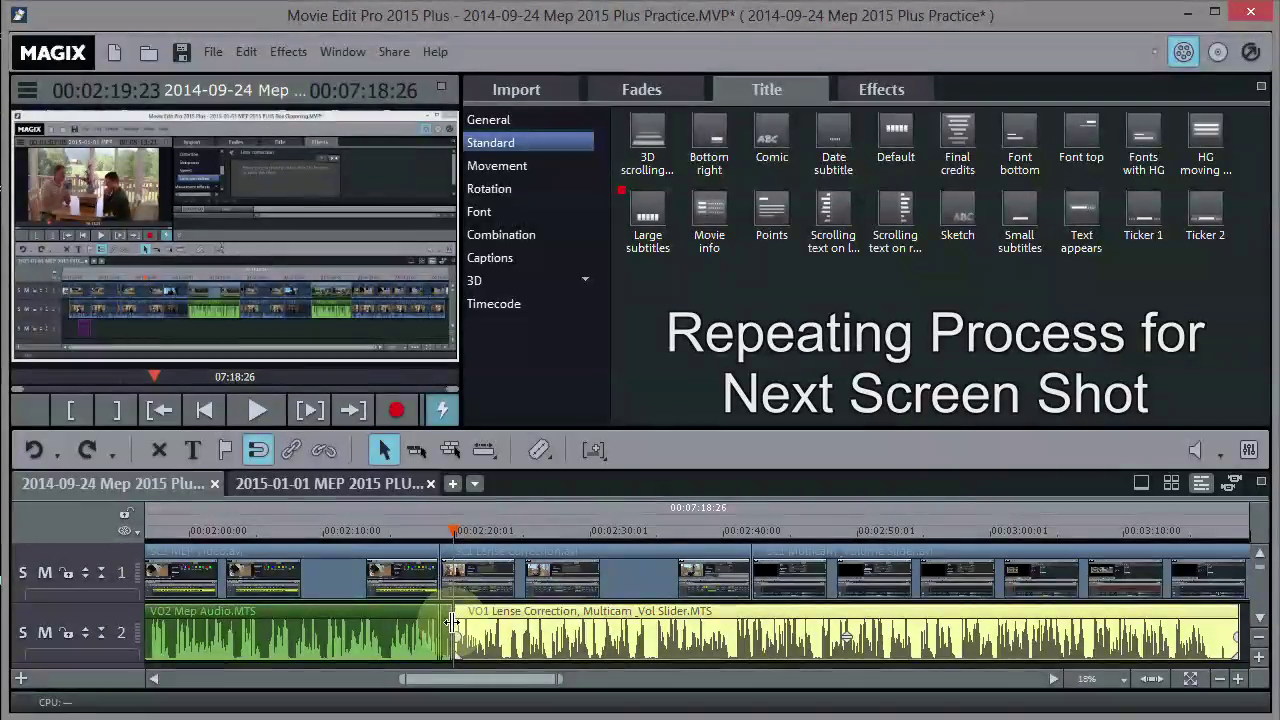
click(447, 630)
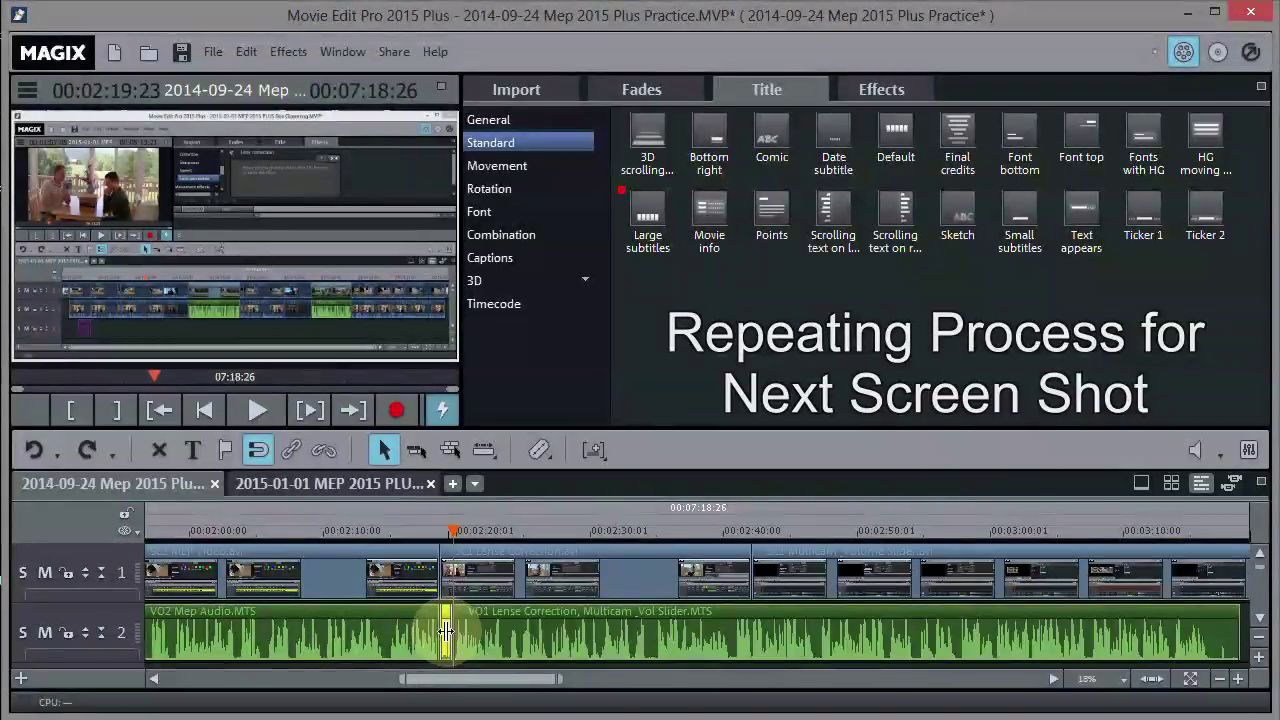
drag(490, 627, 475, 627)
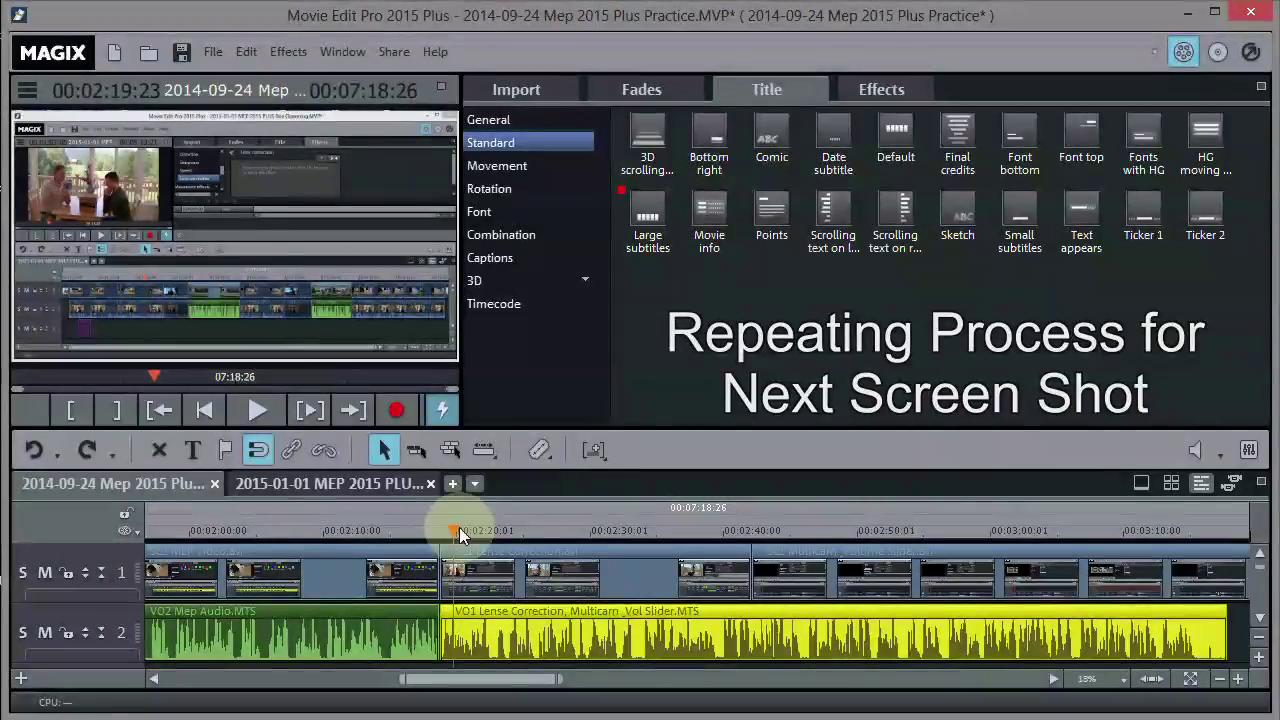
Step: Cut the VO1 audio at 00:03:15:16 and delete the section after the cut
drag(453, 528, 1197, 509)
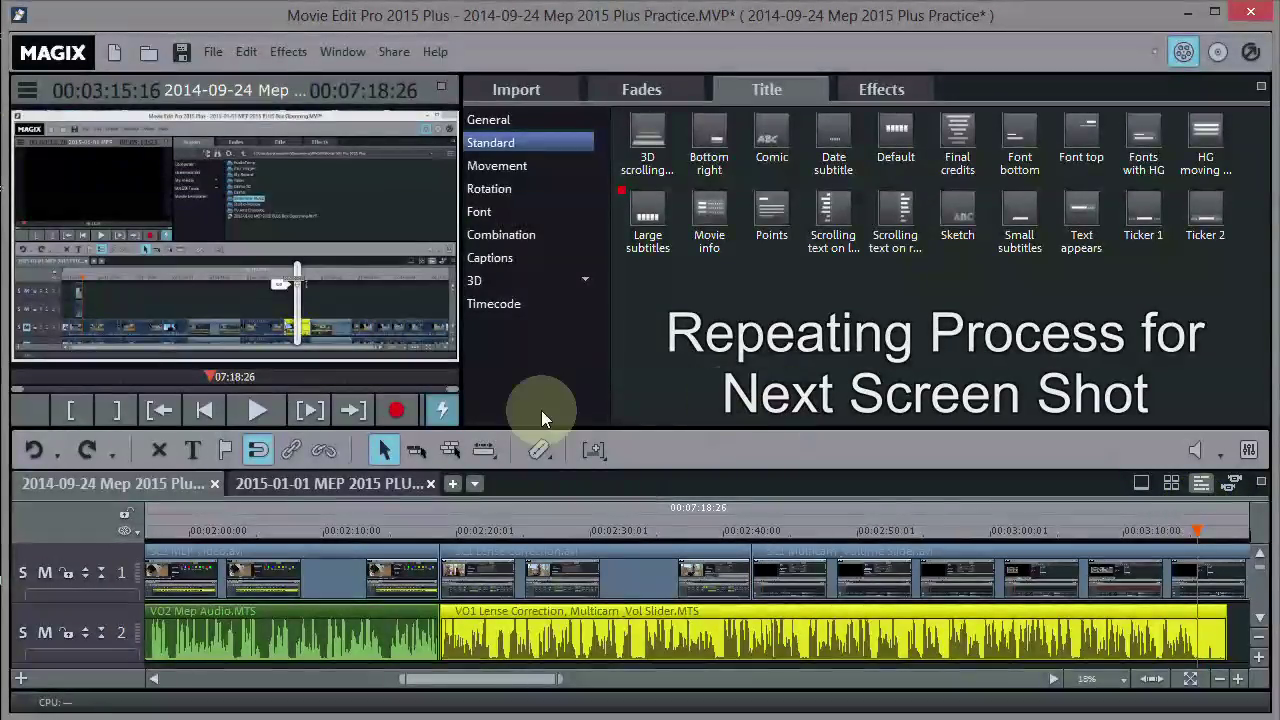
click(538, 452)
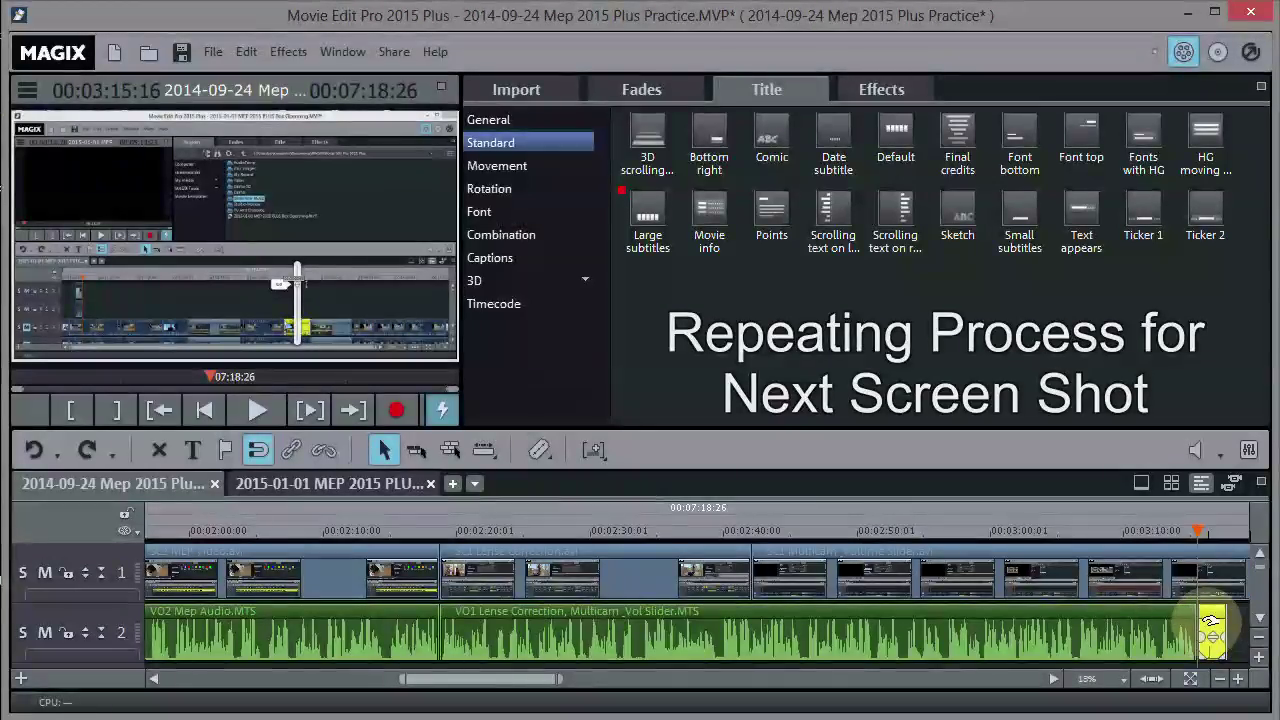
key(Delete)
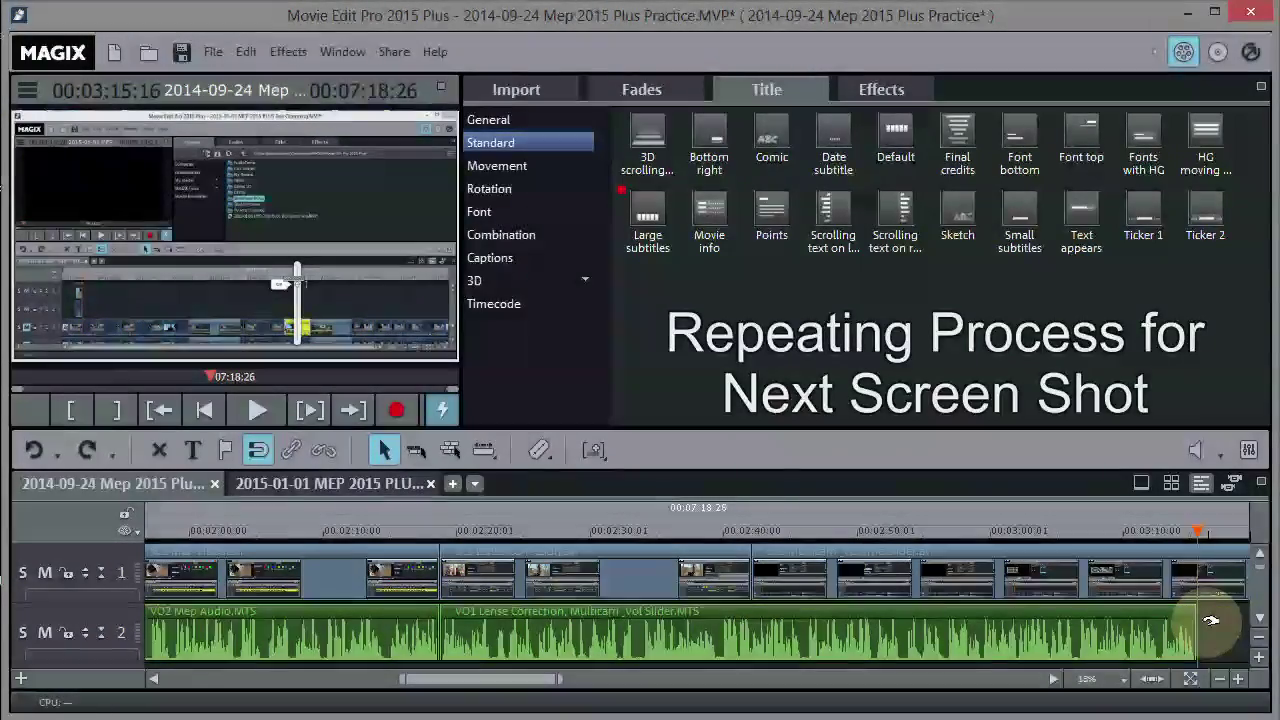
Step: Place SC1 Multicam & Volume Slider against the shortened SC1 Lense Correction, then cut it at 00:03:15:16 and delete the remainder
click(913, 598)
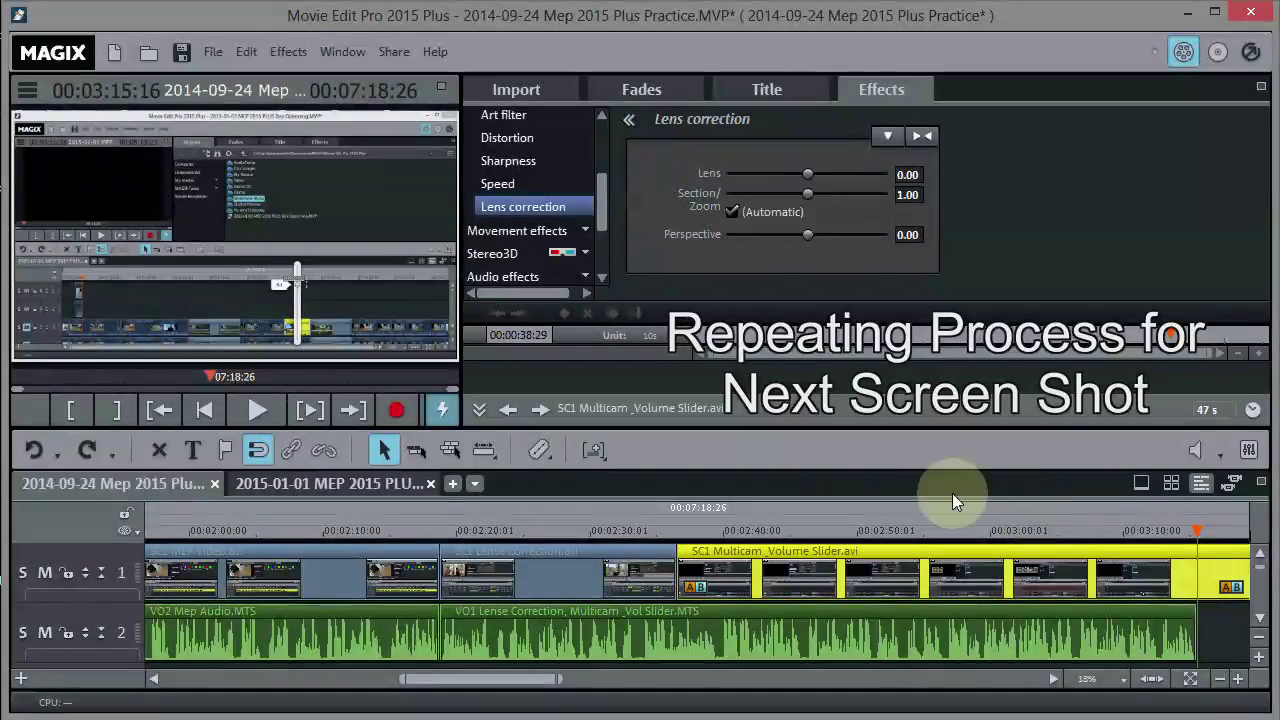
click(538, 452)
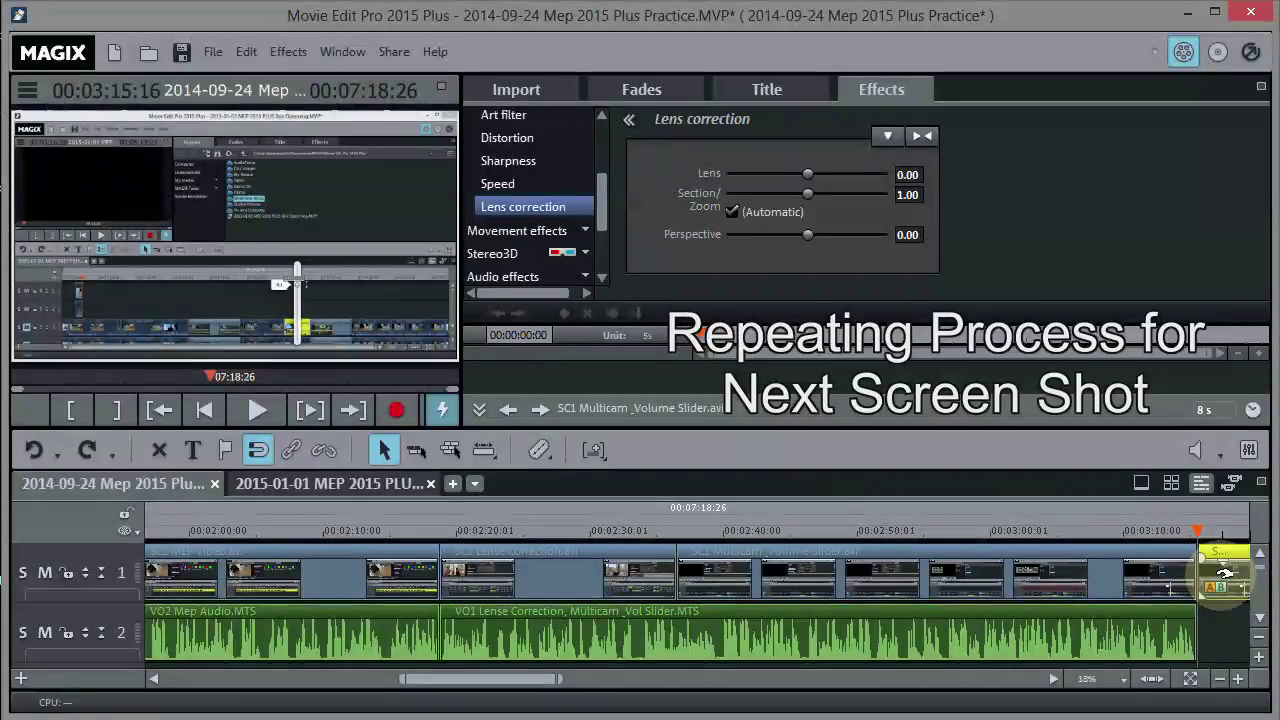
key(Delete)
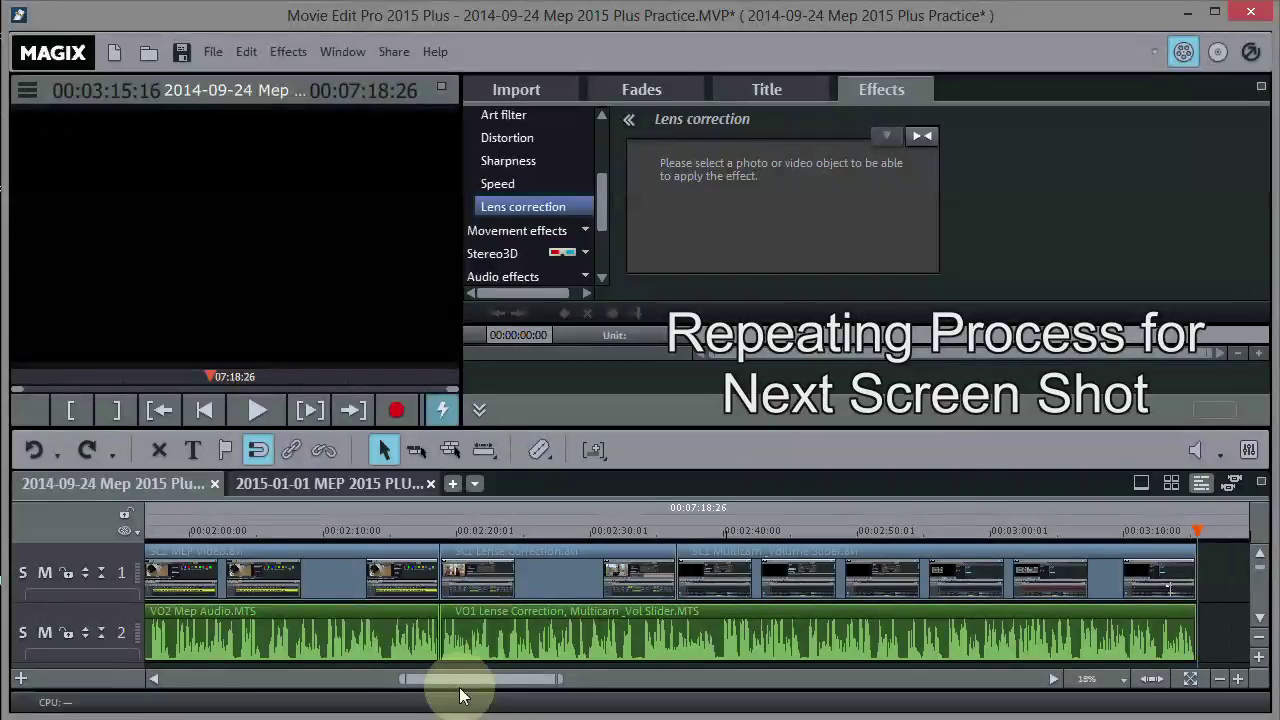
Step: Move all following camera clips back to 00:03:15:16, directly after the SC1 and VO1 clips
drag(463, 689, 560, 702)
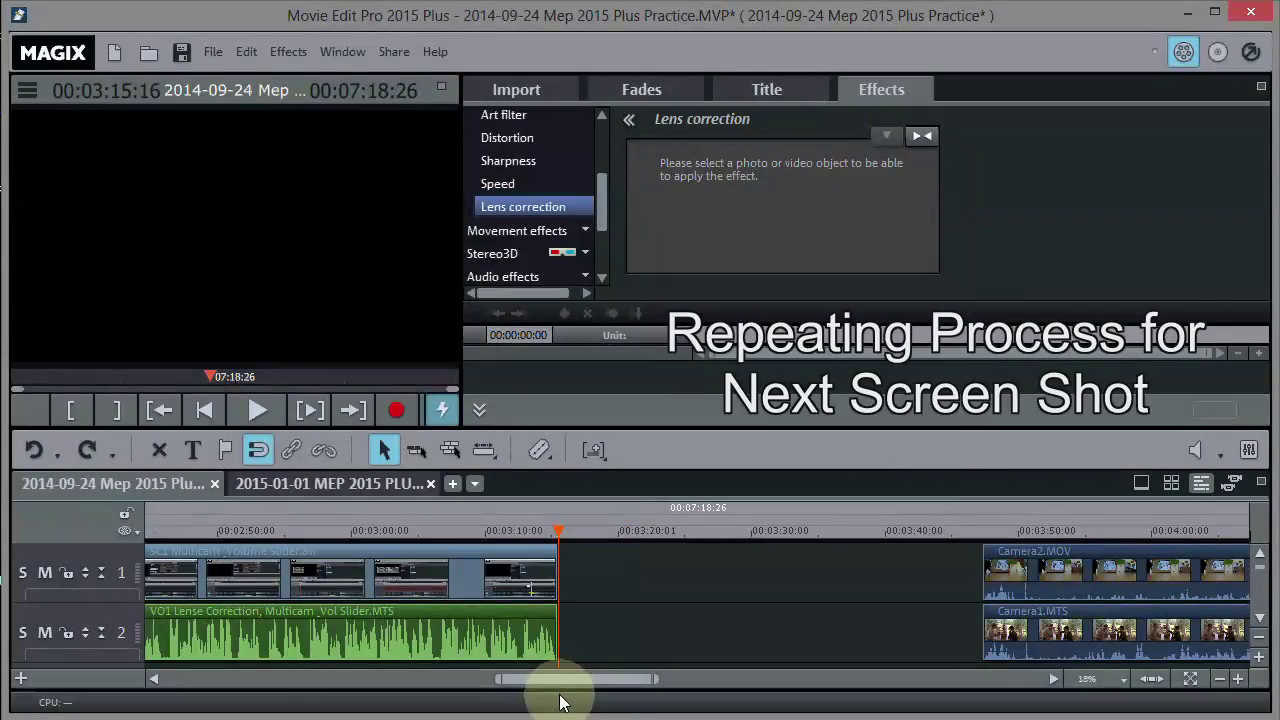
click(449, 452)
drag(1014, 566, 590, 592)
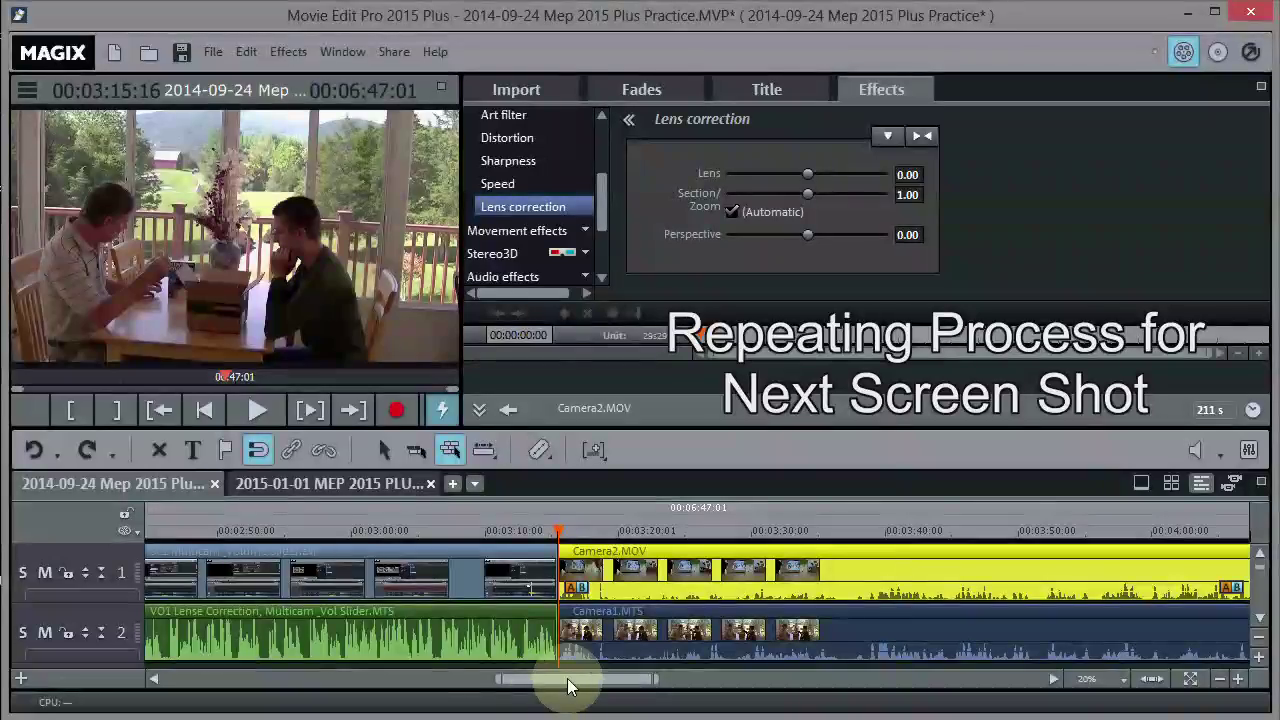
Step: Look back over the edited timeline, then preview the camera clips from 00:03:58:04 with shuttle playback and with regular playback
drag(567, 685, 306, 691)
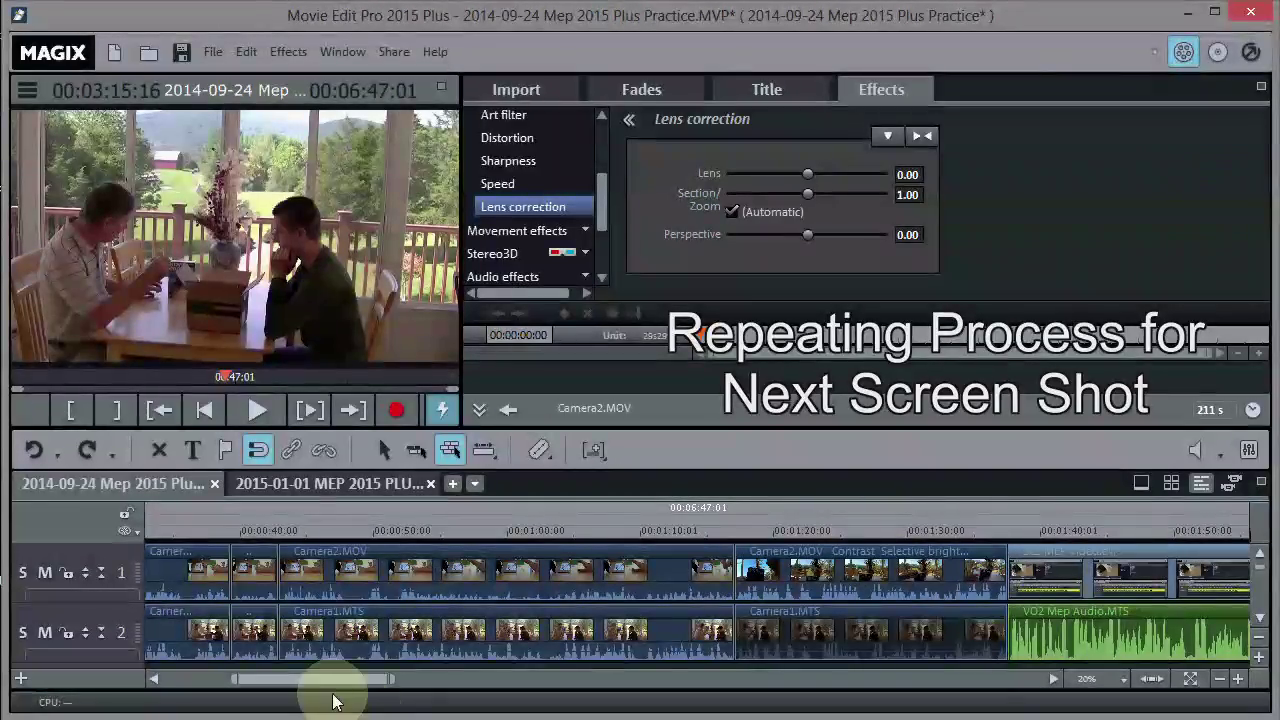
drag(337, 686, 604, 696)
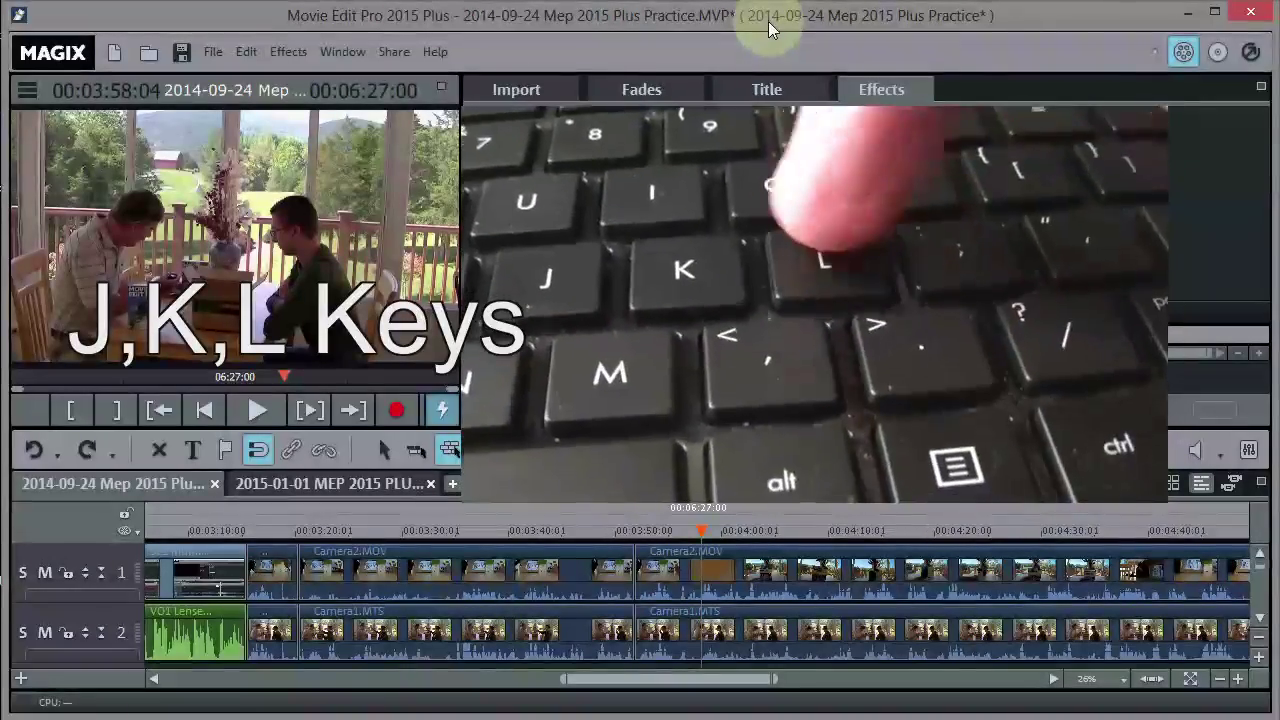
key(l)
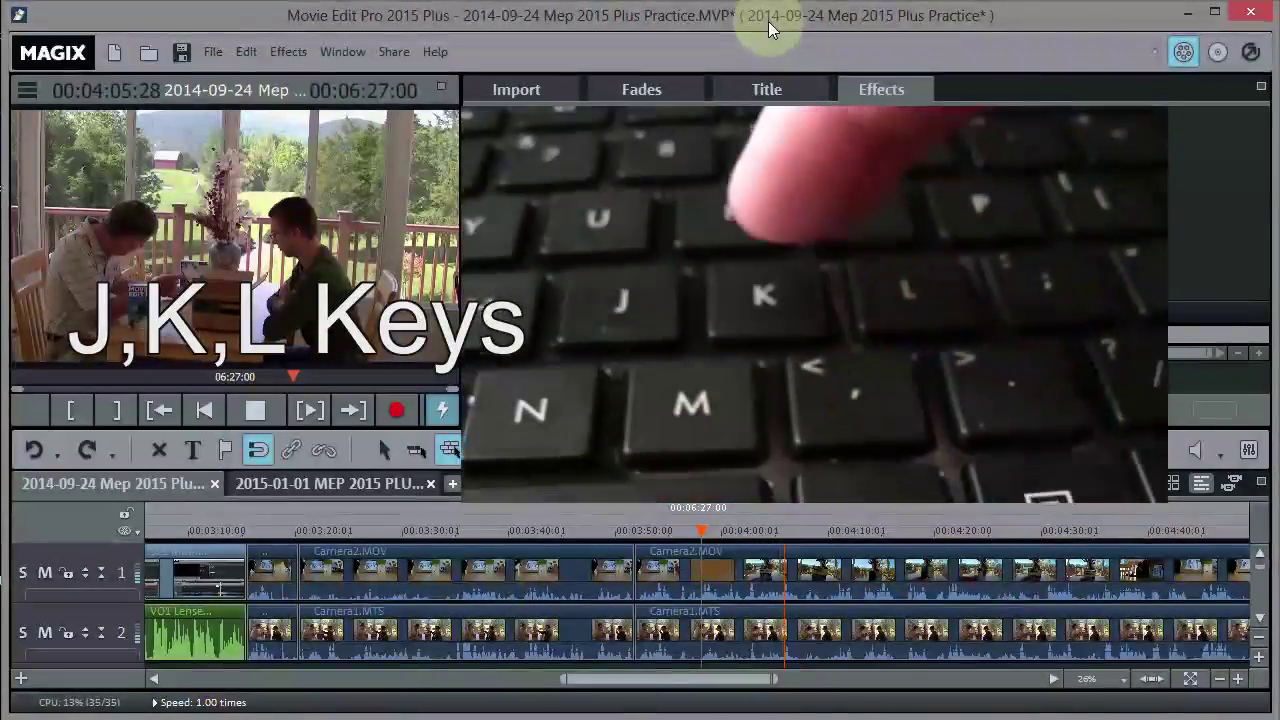
key(k)
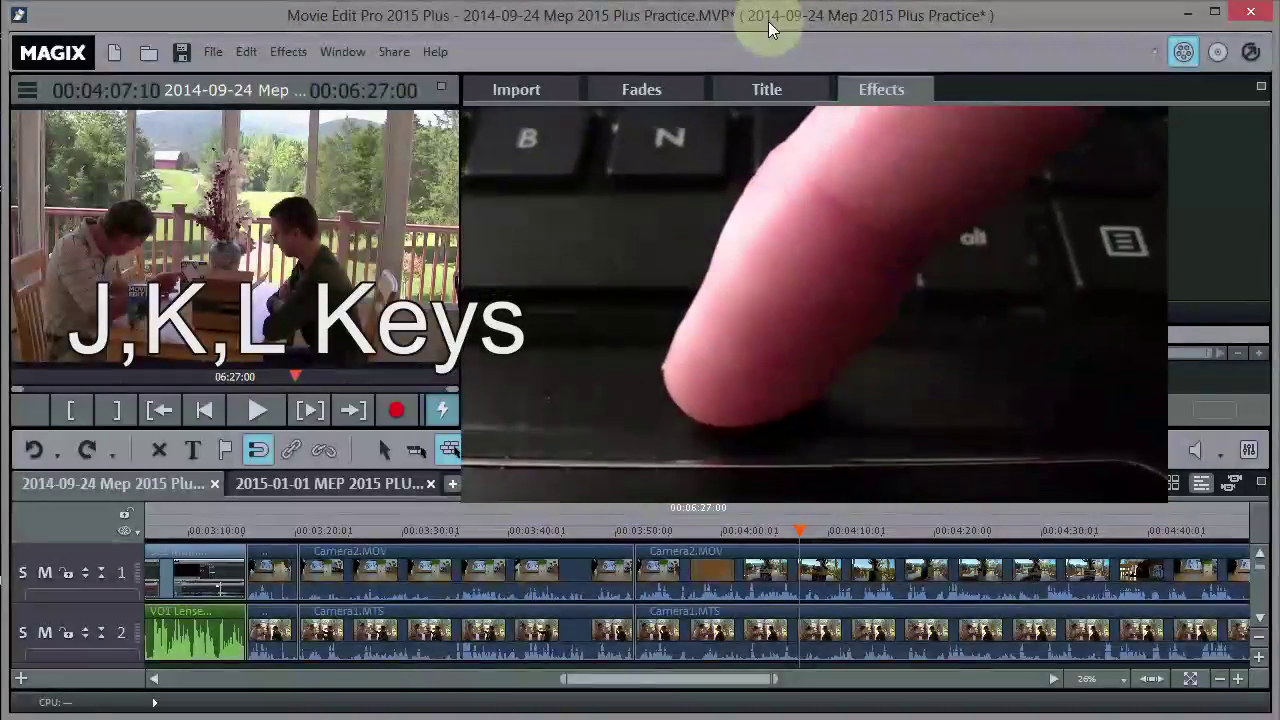
key(space)
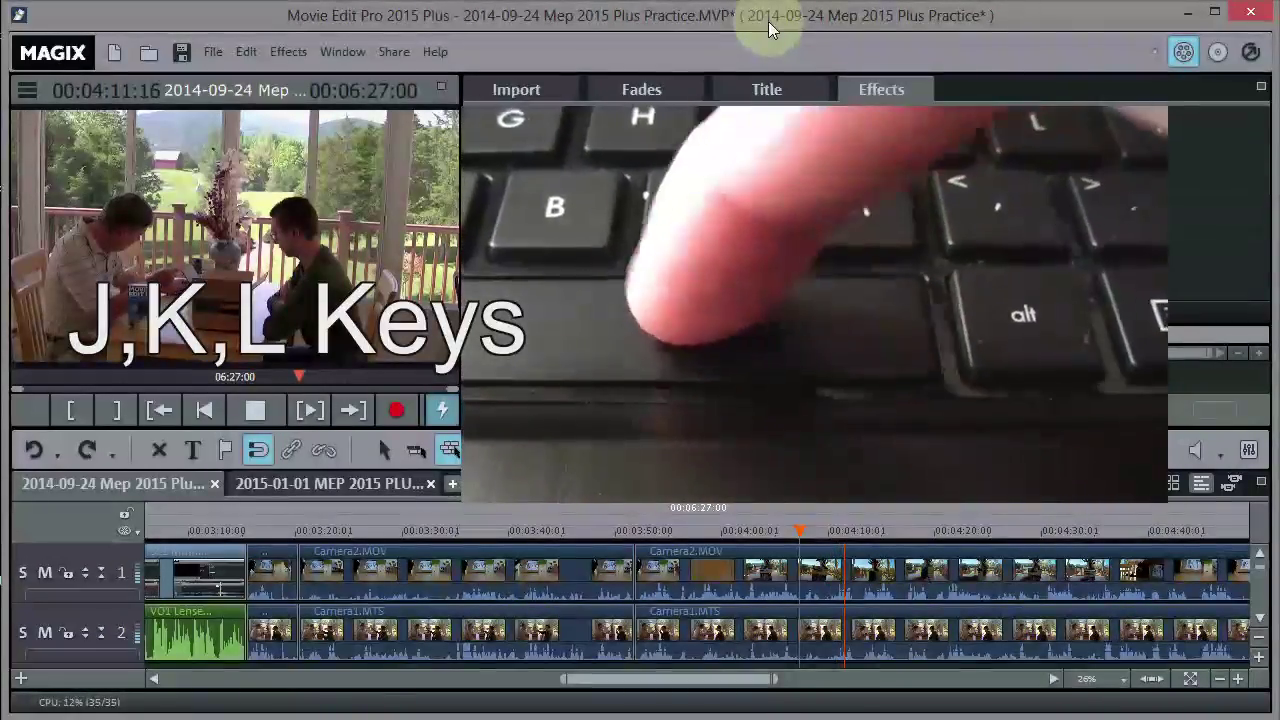
key(space)
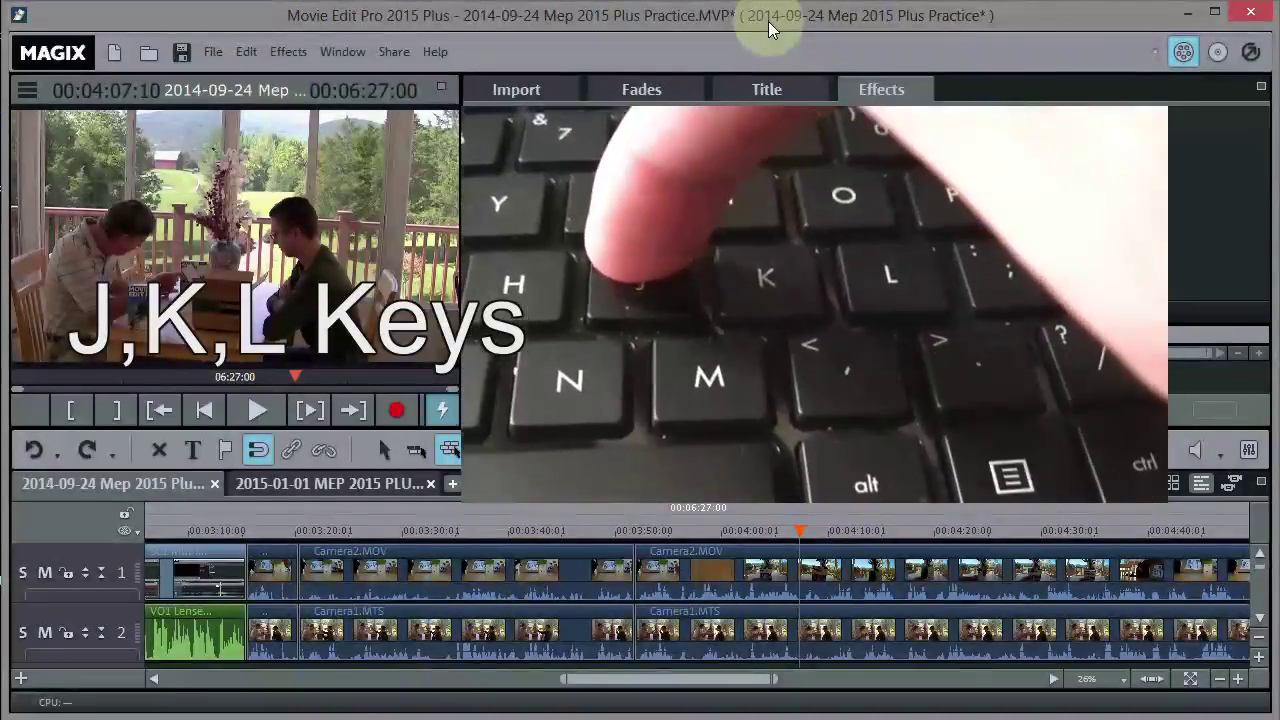
Step: Shuttle through the camera clips backward at double speed, forward at normal speed and backward at normal speed, pausing between directions
key(j)
key(j)
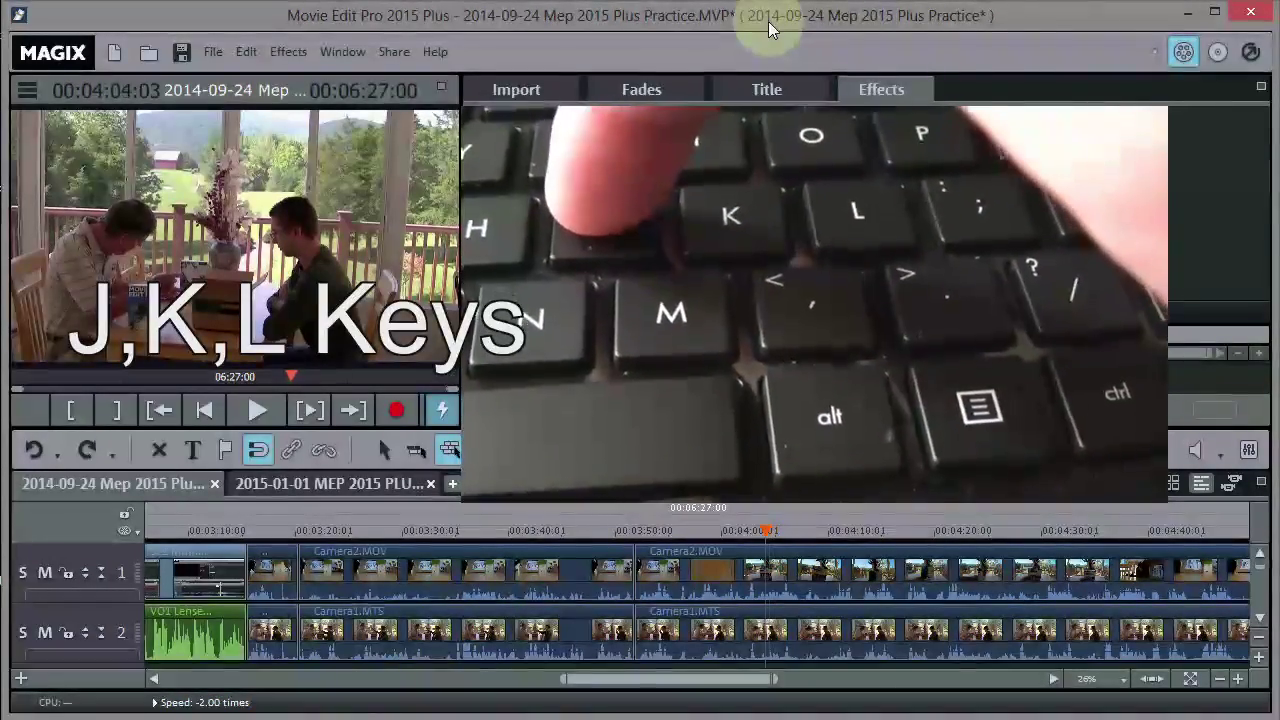
key(k)
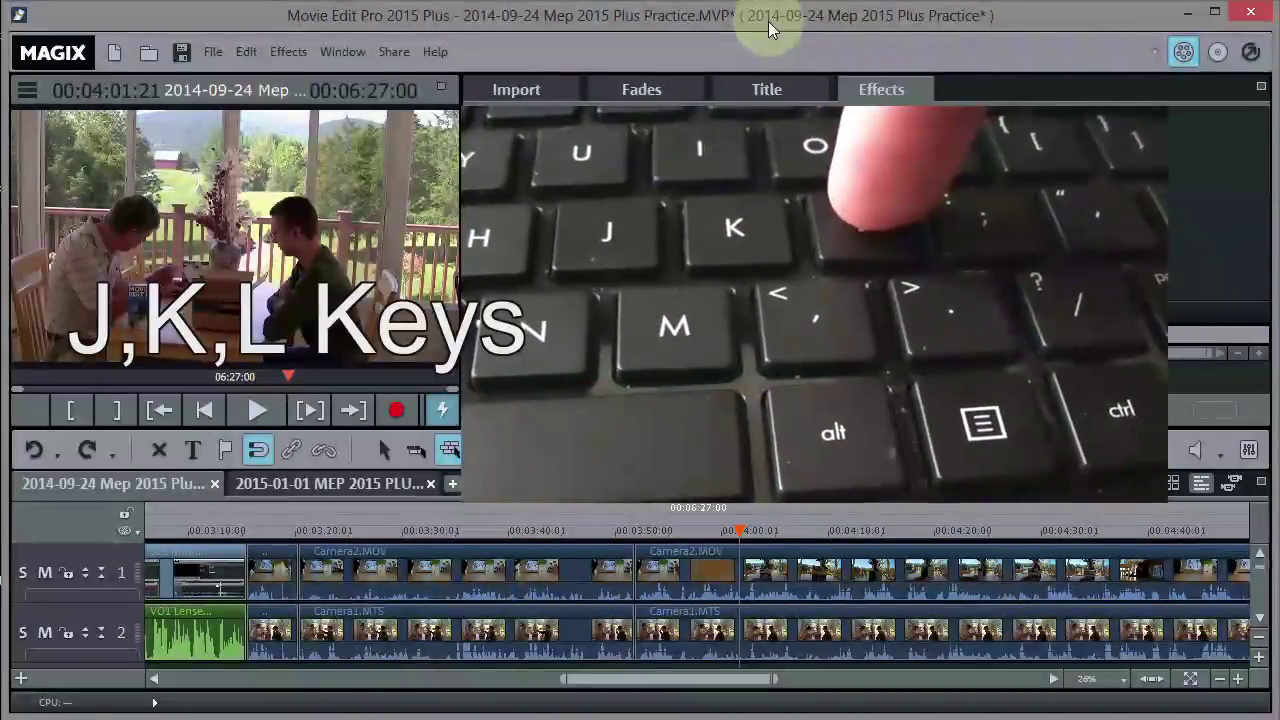
key(l)
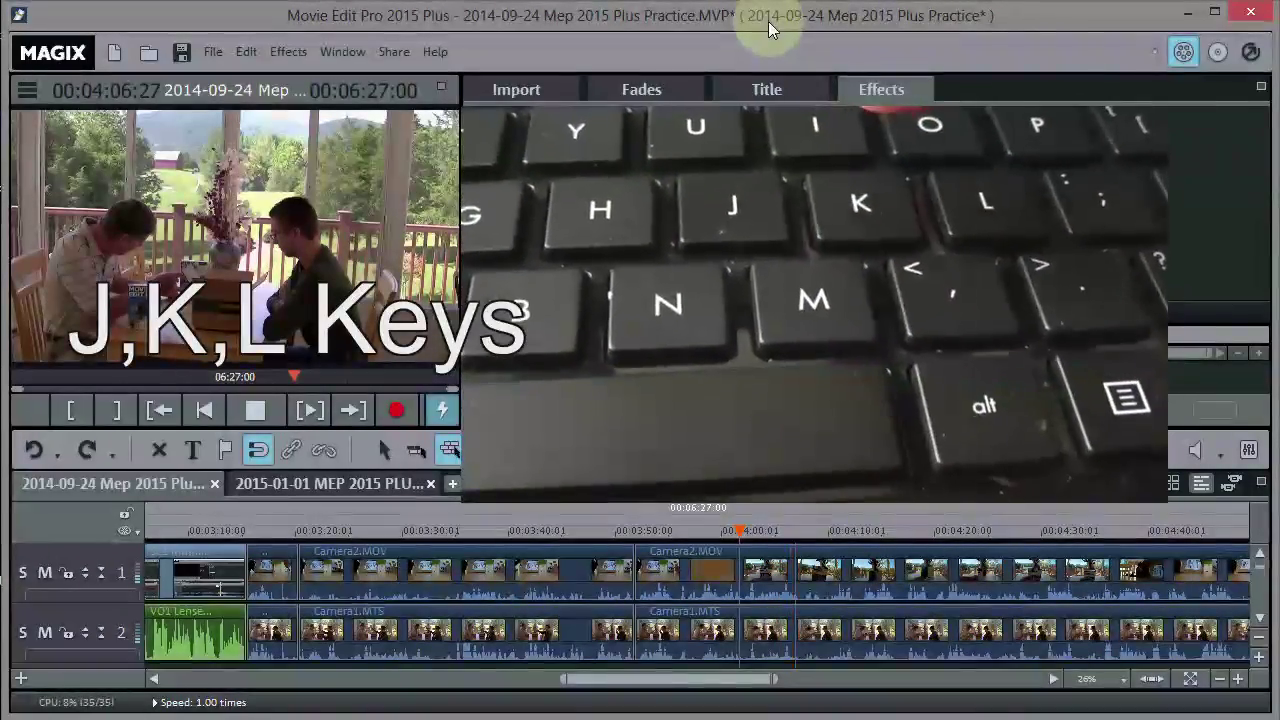
key(k)
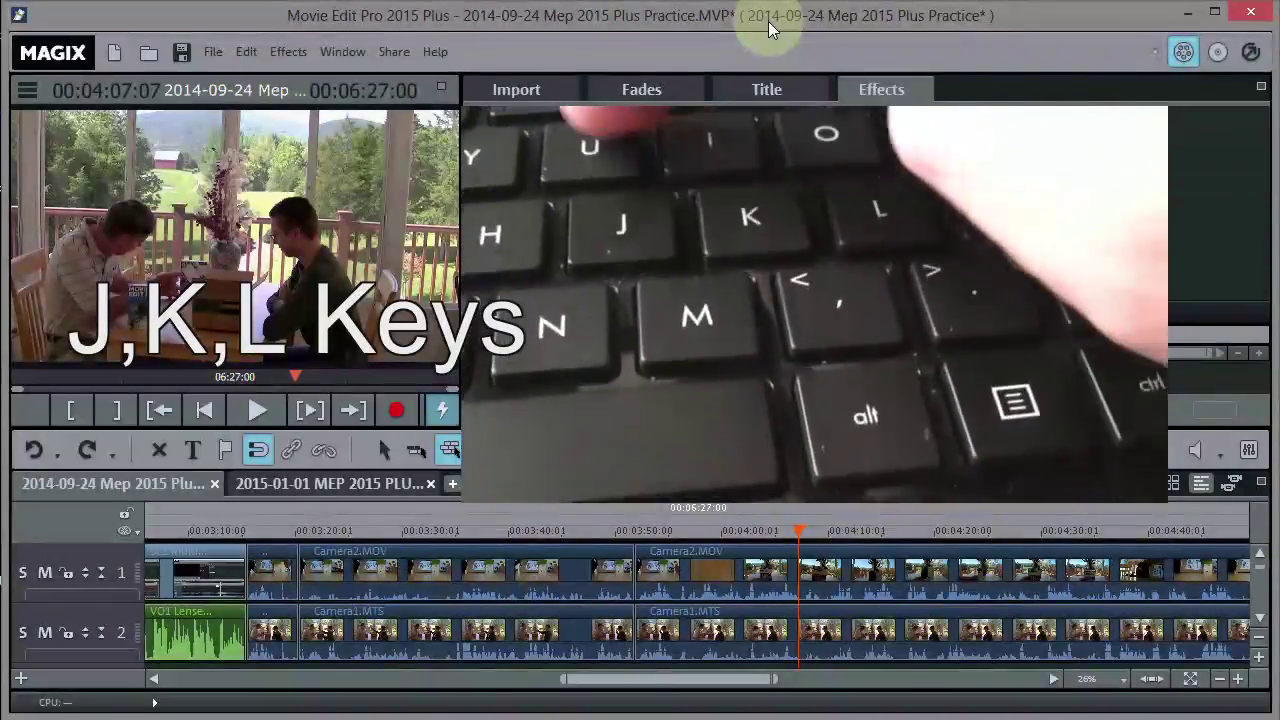
key(j)
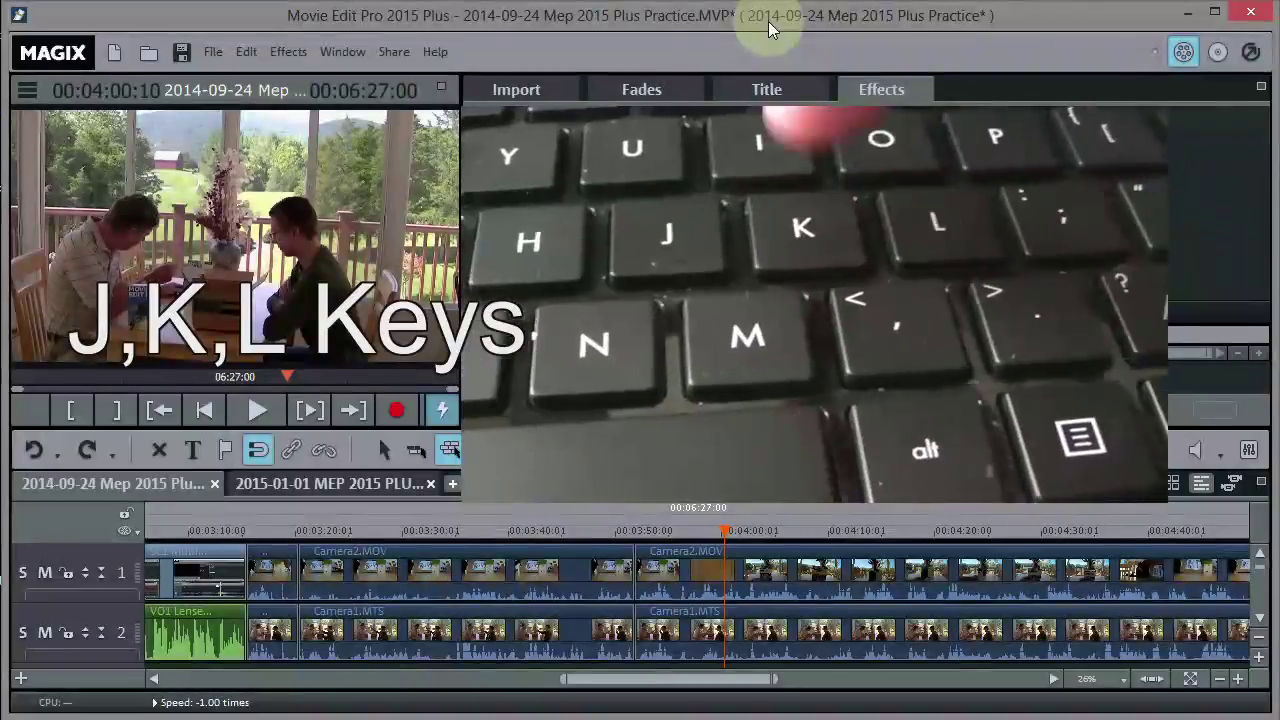
Step: Shuttle through the camera clips around 00:04:06 forward and backward at normal speed with pauses between, ending with repeated reverse shuttle commands
key(k)
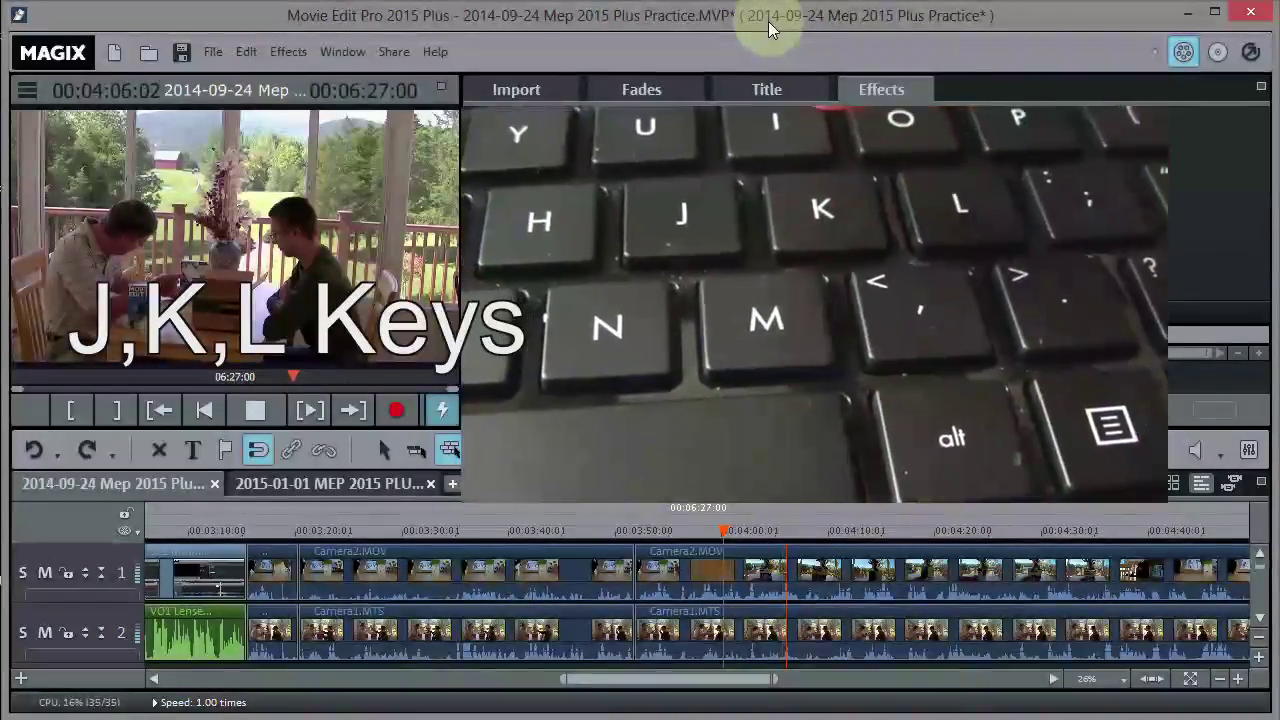
key(k)
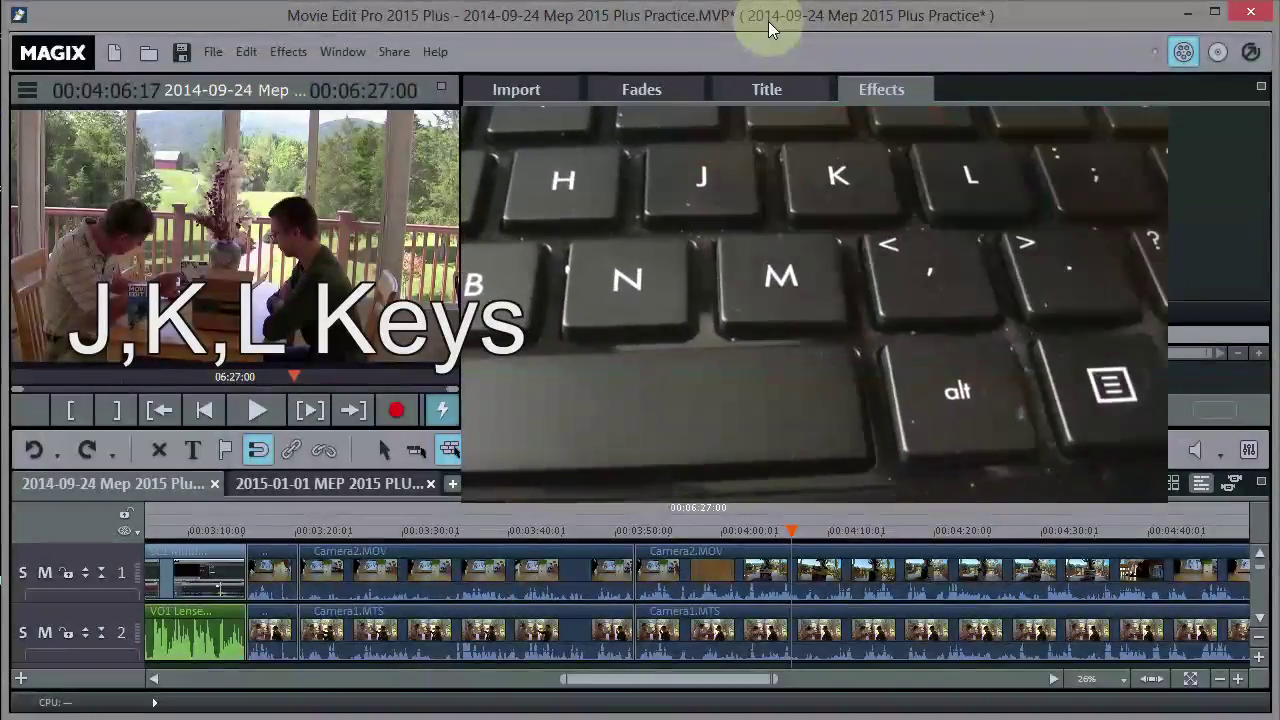
key(j)
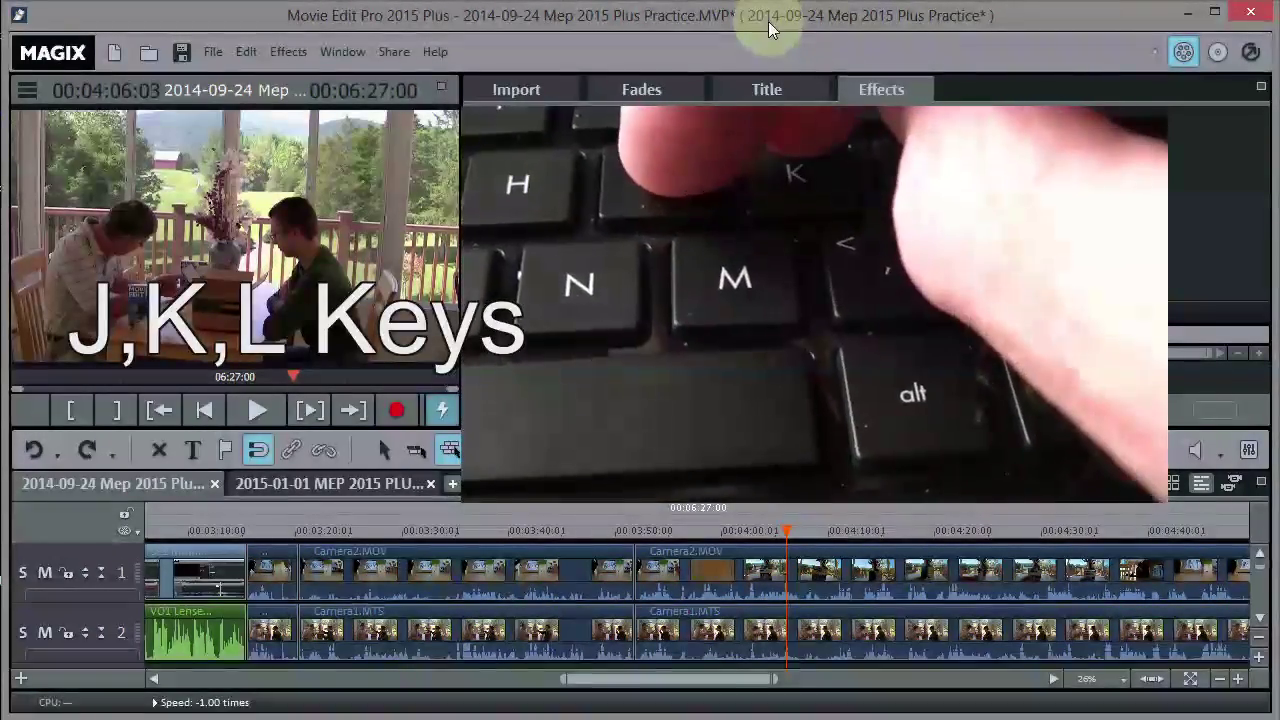
key(k)
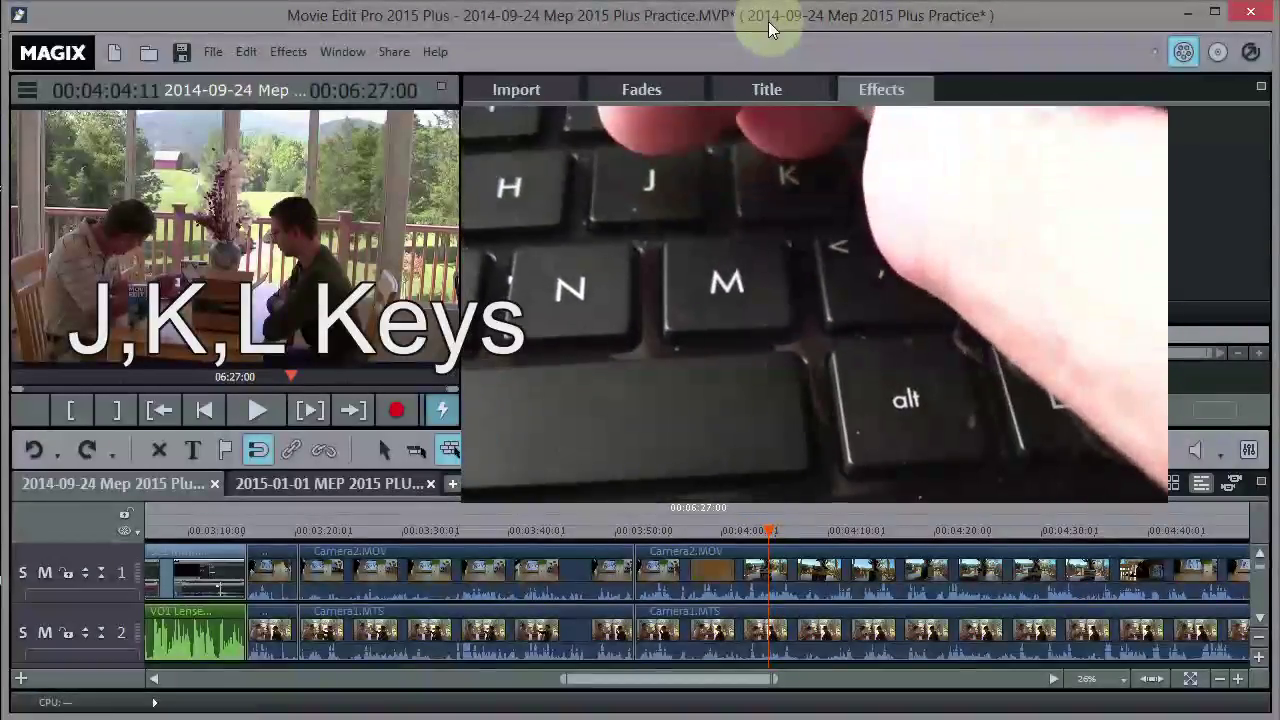
key(l)
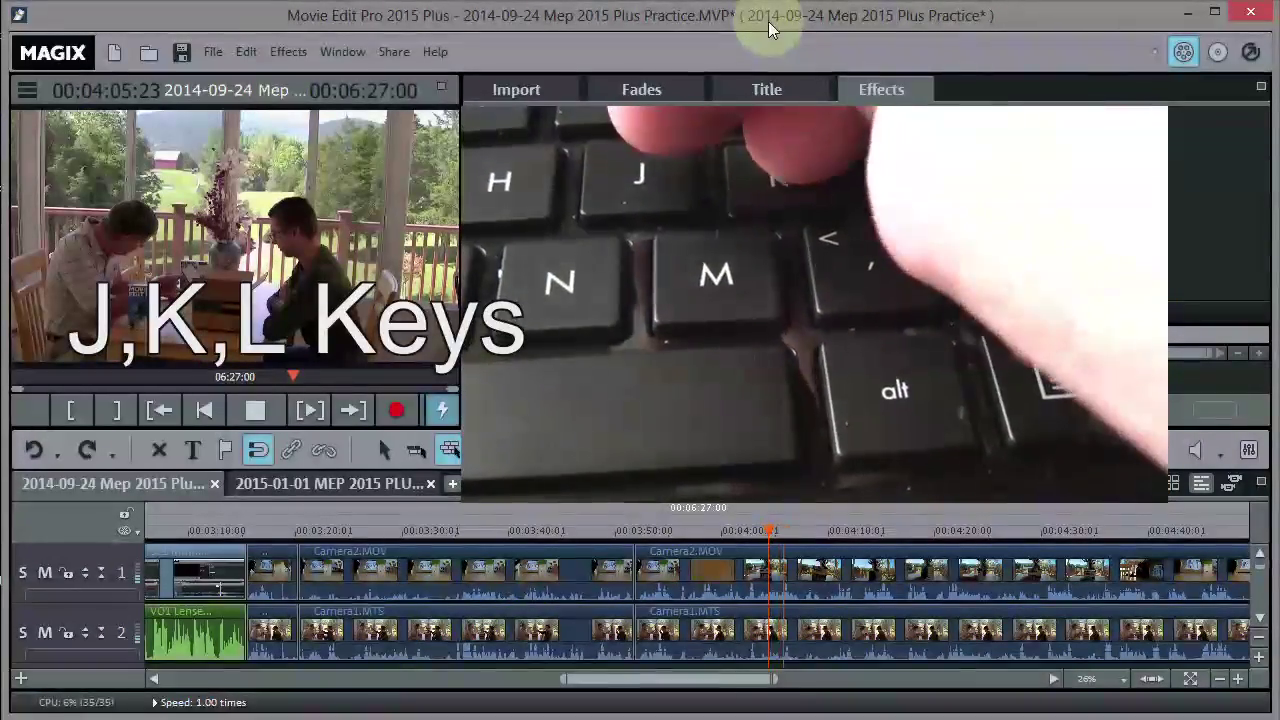
key(j)
key(j)
key(j)
key(j)
key(j)
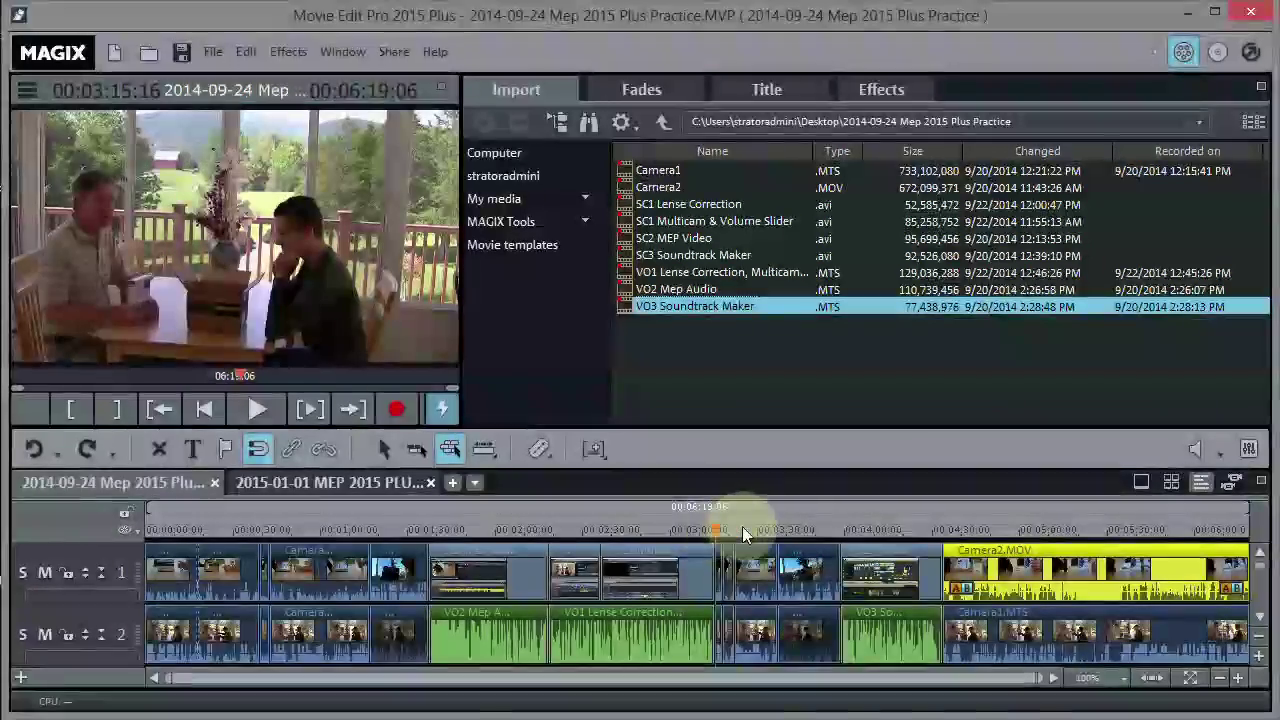
Step: Scrub the practice movie to the SC3 Soundtrack Maker capture at 00:04:03:19 and compare it with the box opening movie
drag(712, 528, 853, 556)
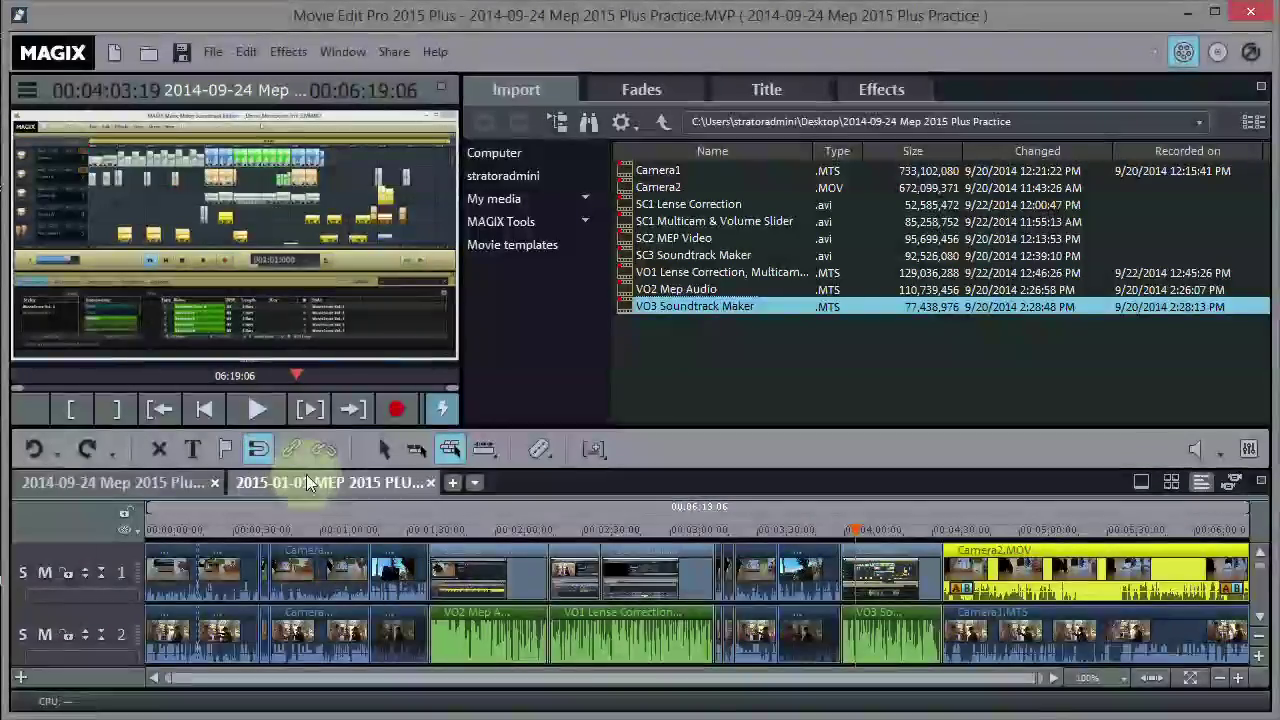
click(308, 484)
click(170, 482)
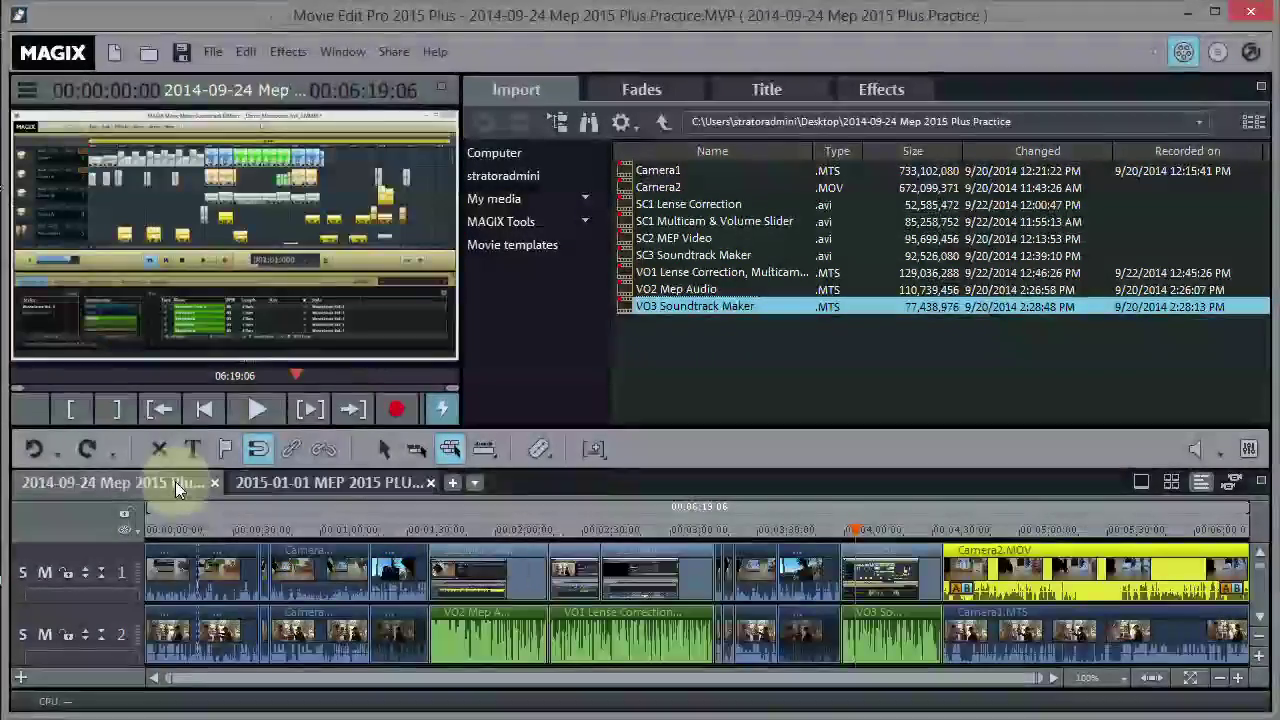
click(244, 482)
click(176, 482)
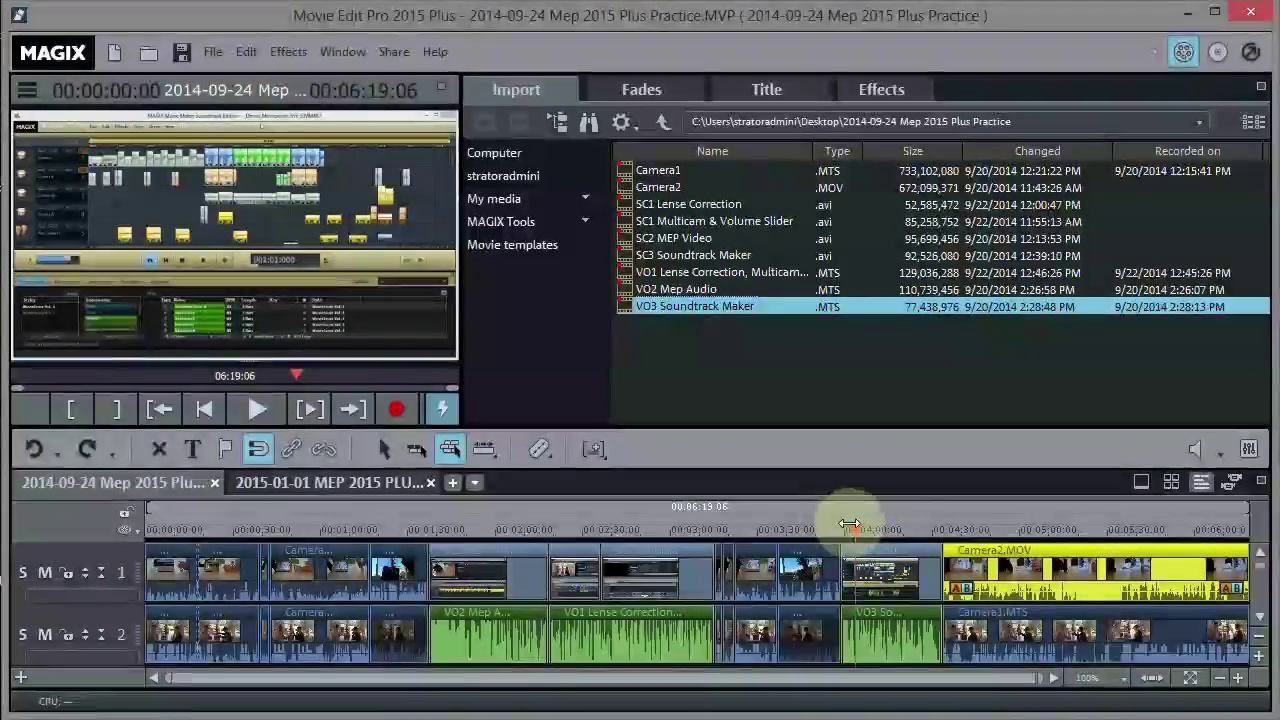
Step: In the 2015-01-01 MEP 2015 PLUS box opening movie, find the title object on track 3 and preview it at 00:00:13:07
click(259, 482)
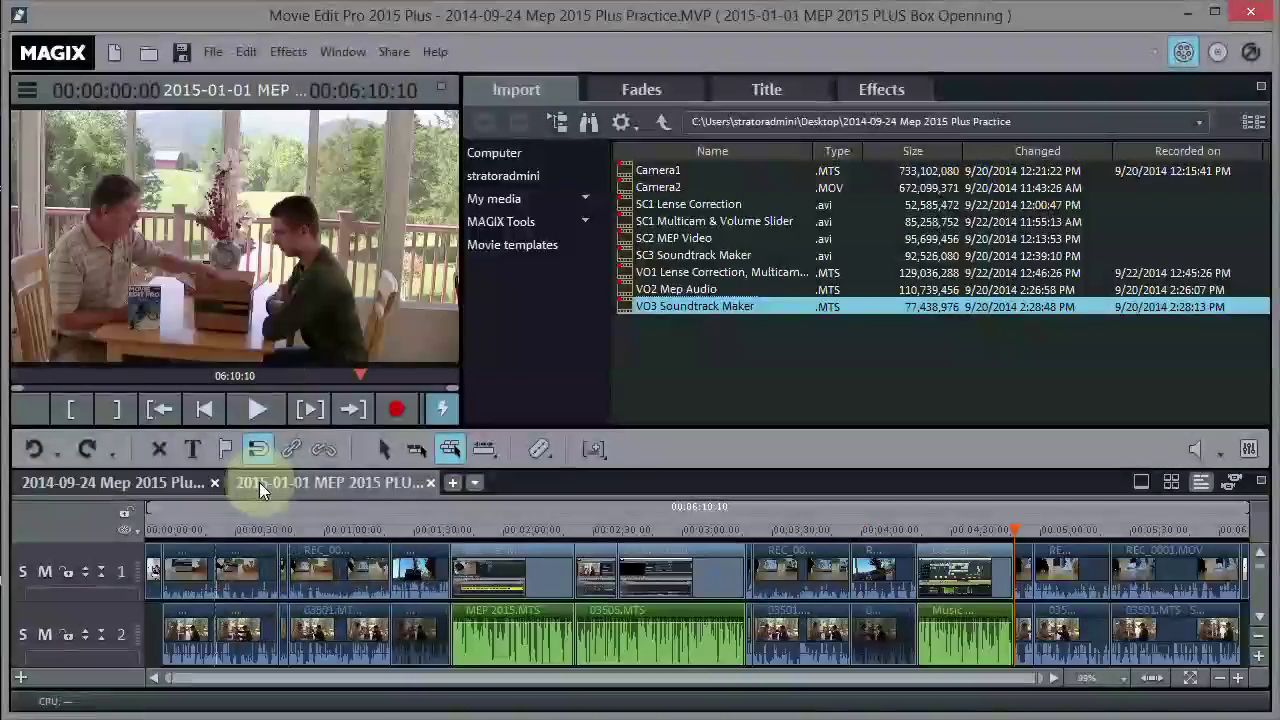
click(1259, 619)
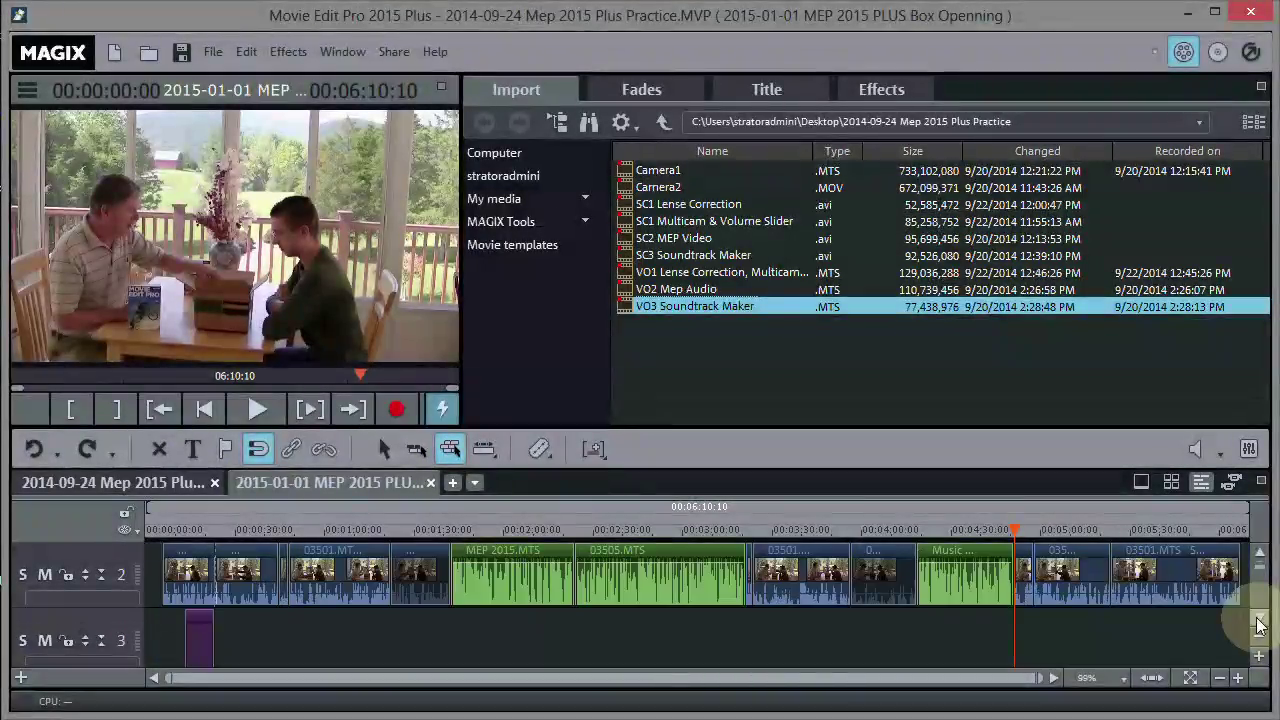
click(203, 638)
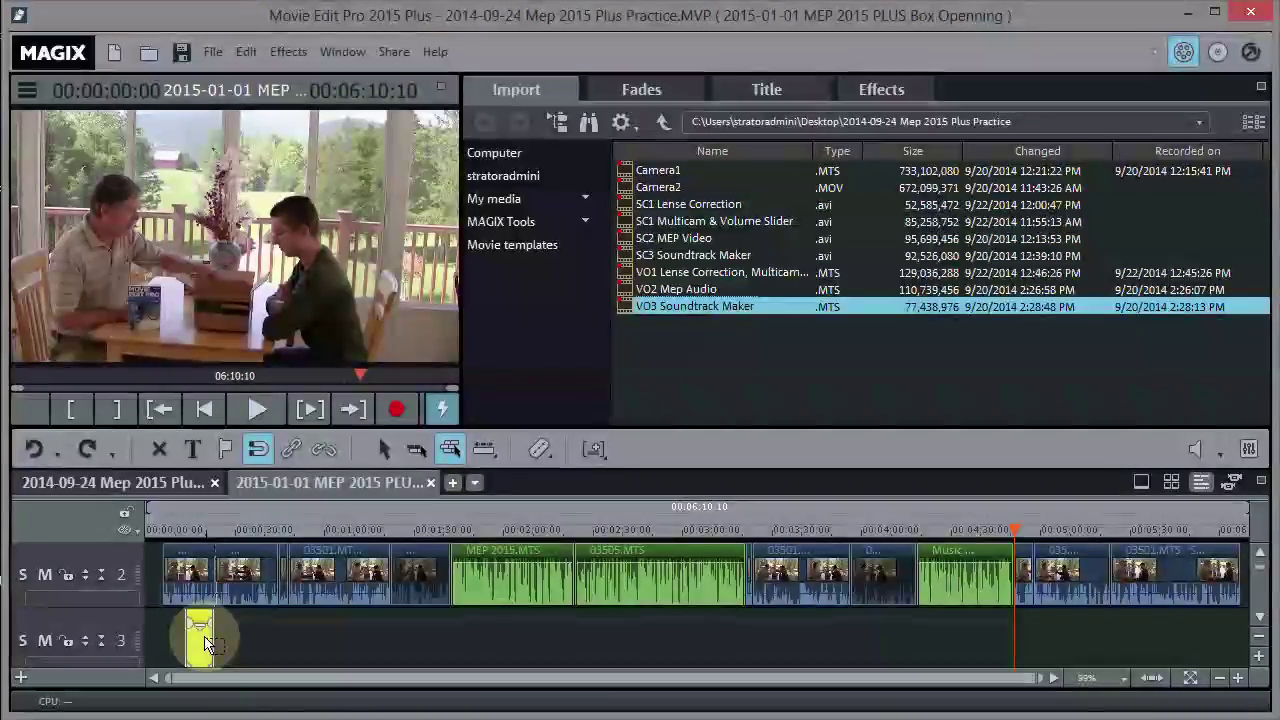
click(198, 530)
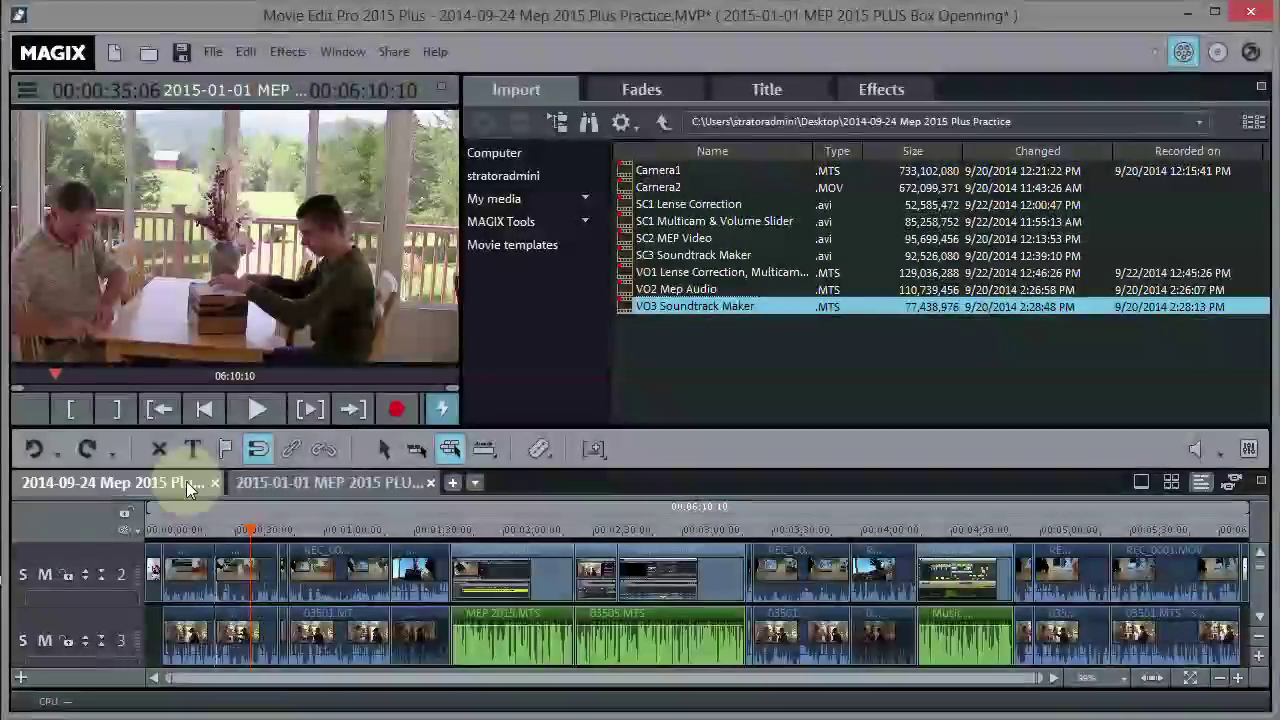
click(249, 529)
drag(249, 529, 186, 529)
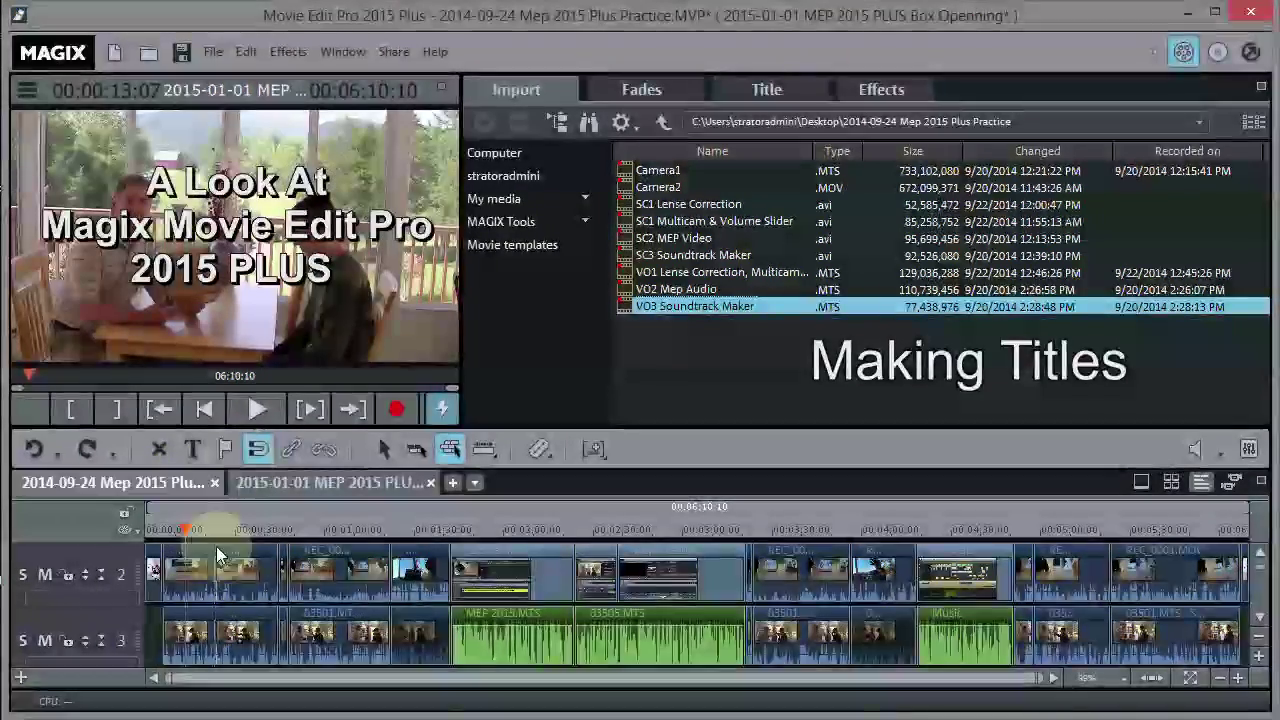
Step: Open the box opening movie's track 3 title to inspect its text and formatting, then leave the title editor without changes
click(187, 648)
click(1143, 635)
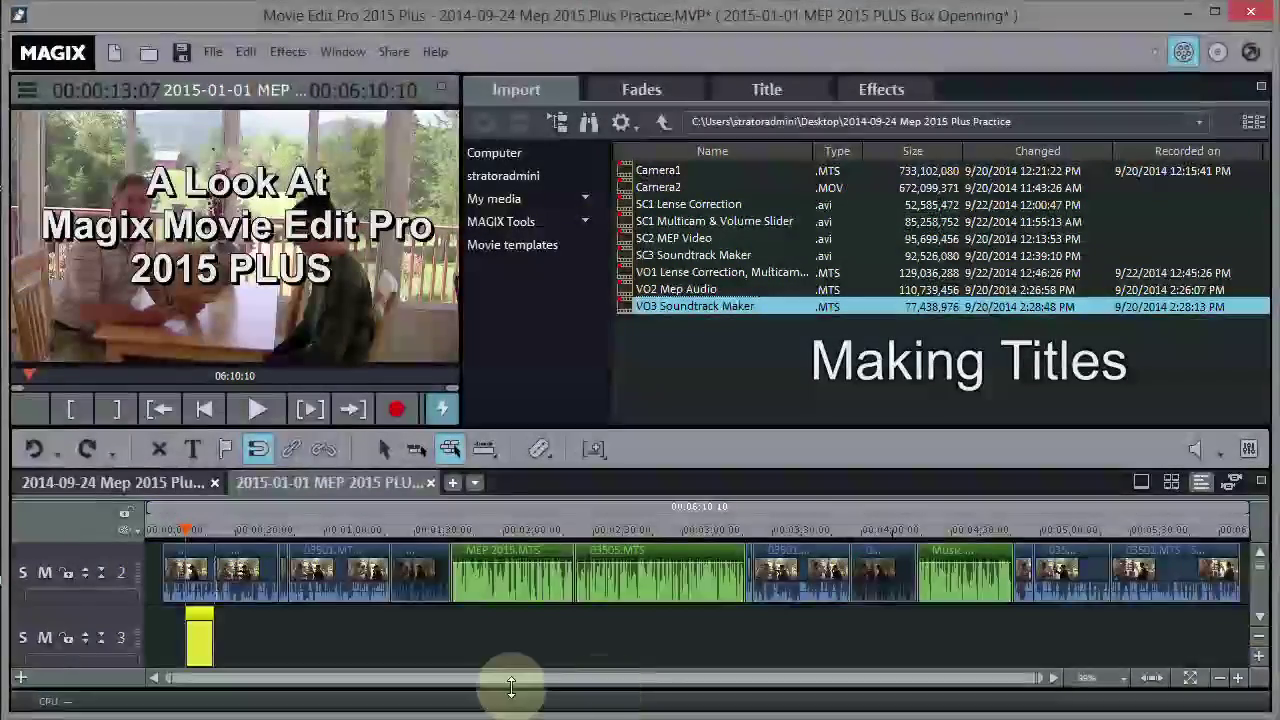
click(200, 645)
double_click(199, 640)
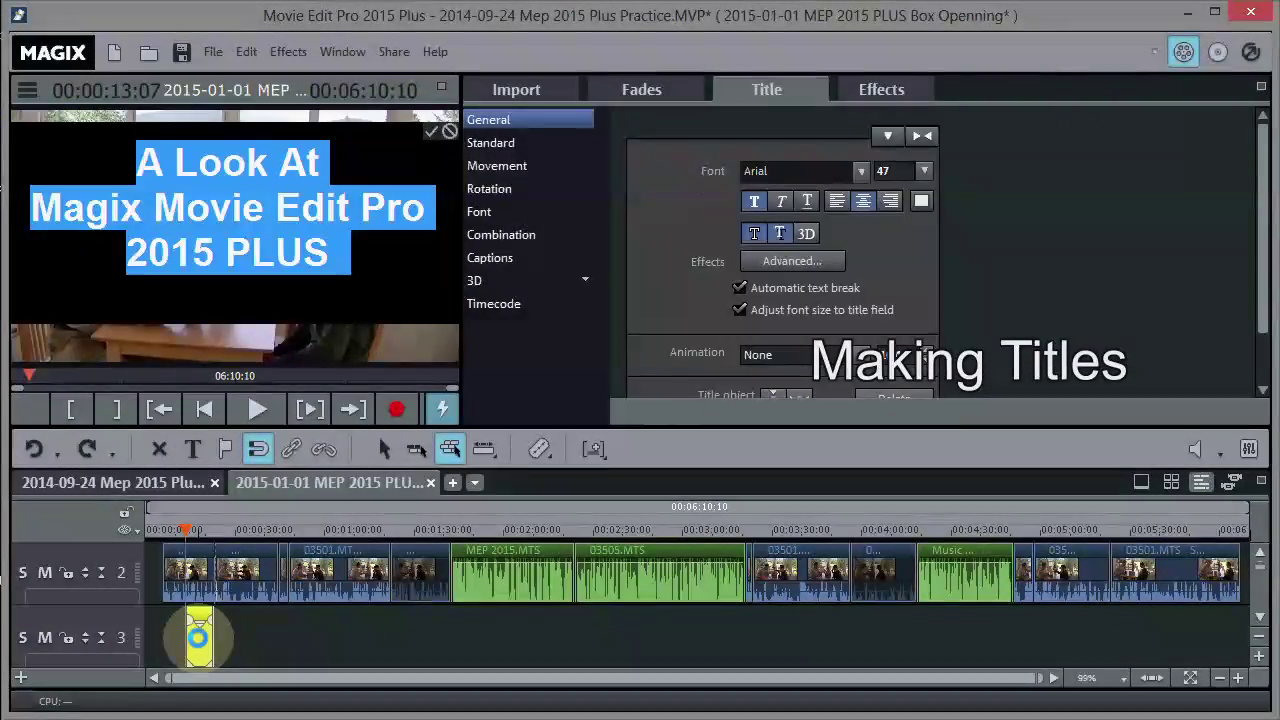
click(134, 162)
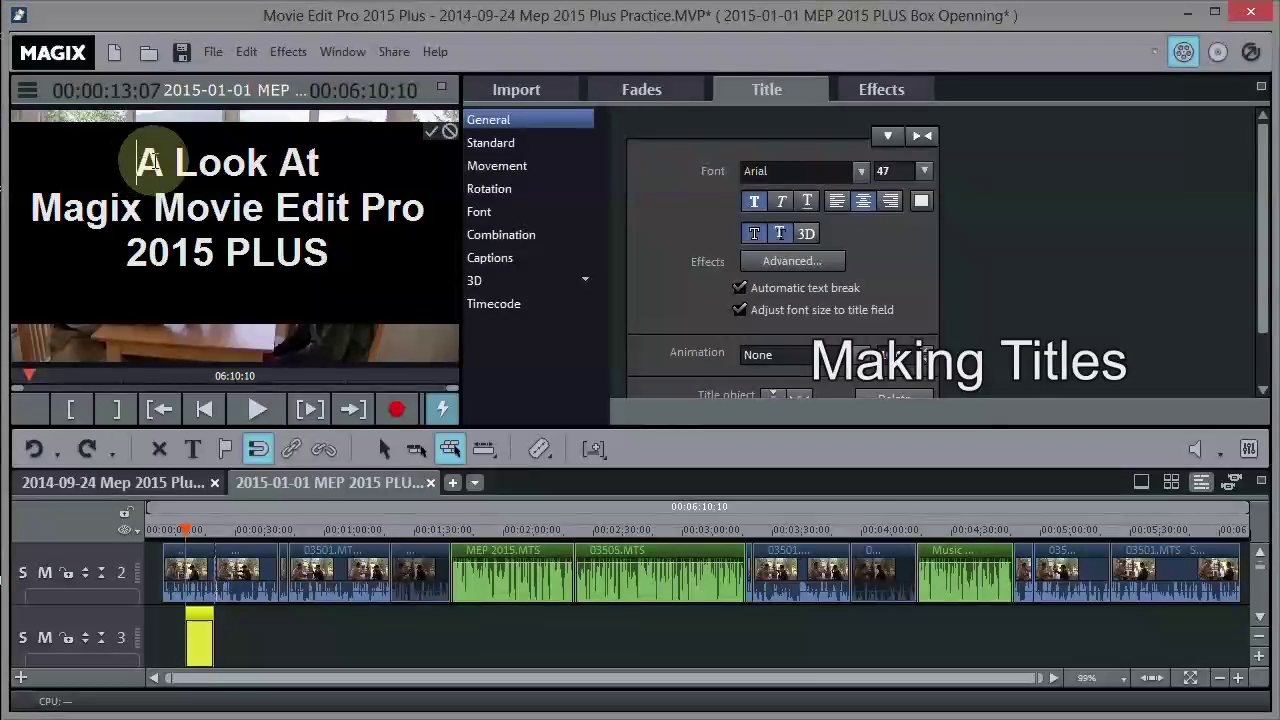
drag(138, 162, 328, 254)
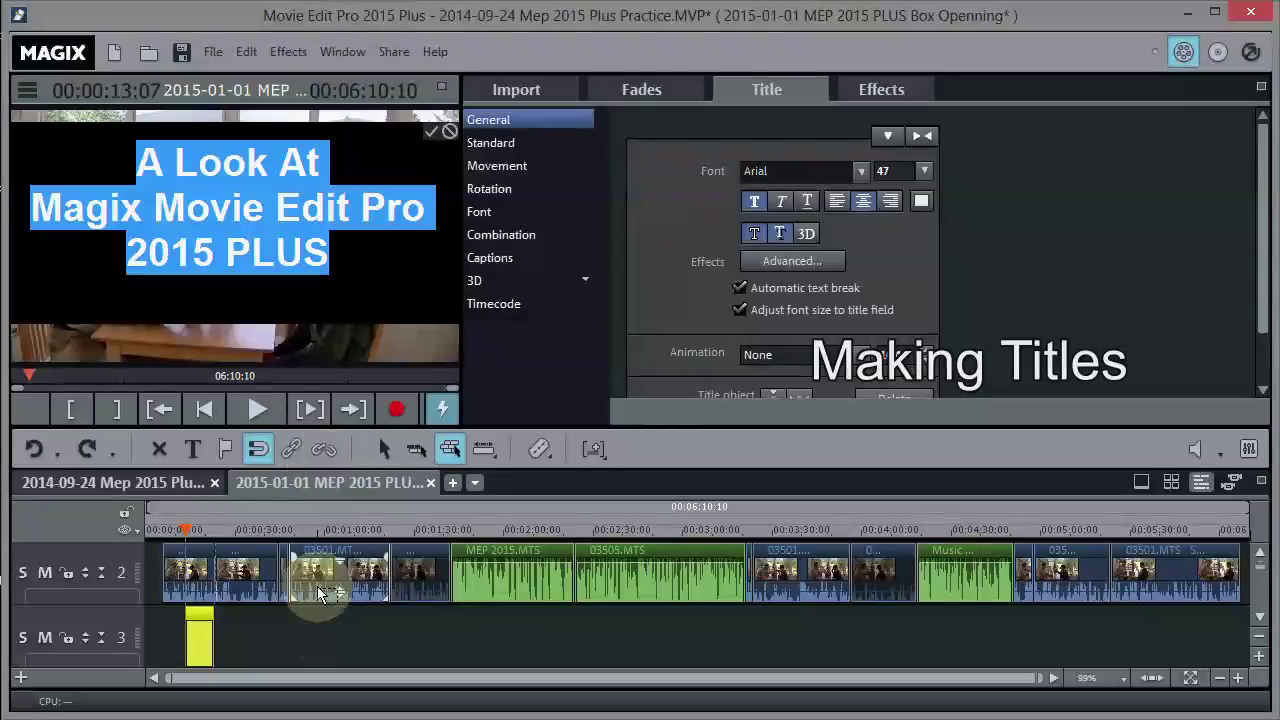
click(316, 625)
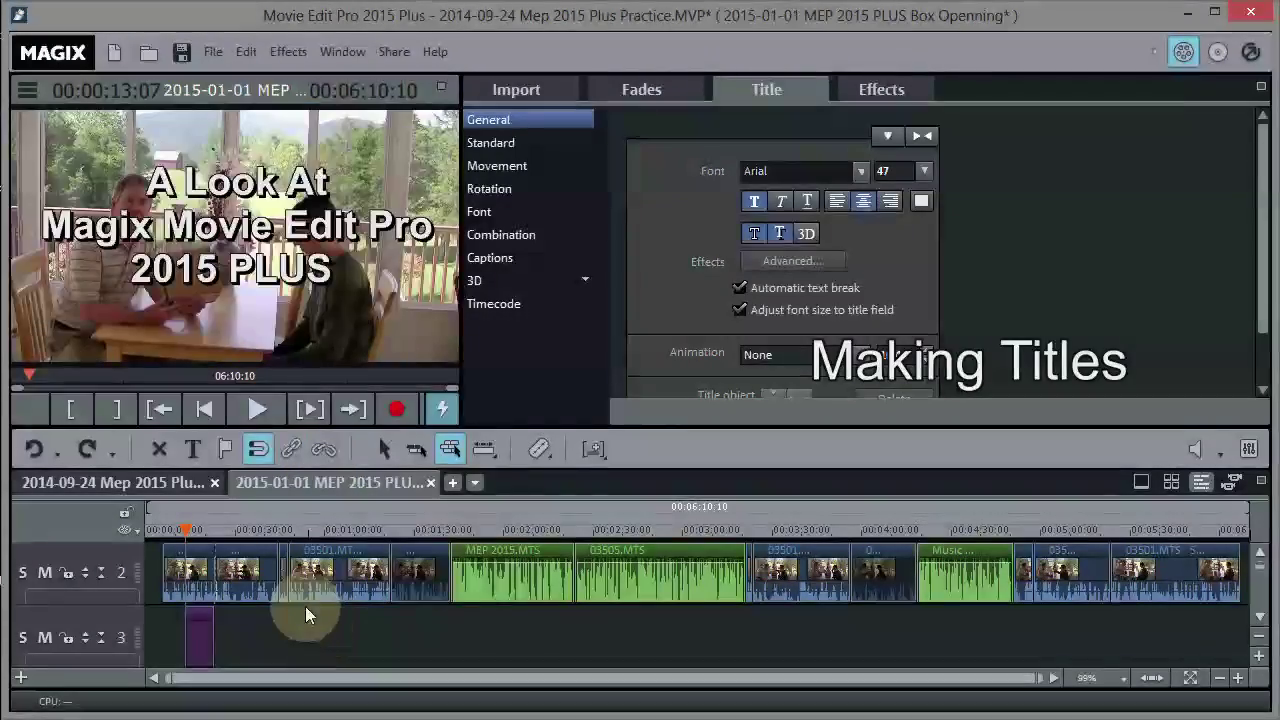
Step: In the practice movie, reduce the track height so track 3 fits in view, and position the playhead at 00:00:05:25
click(179, 478)
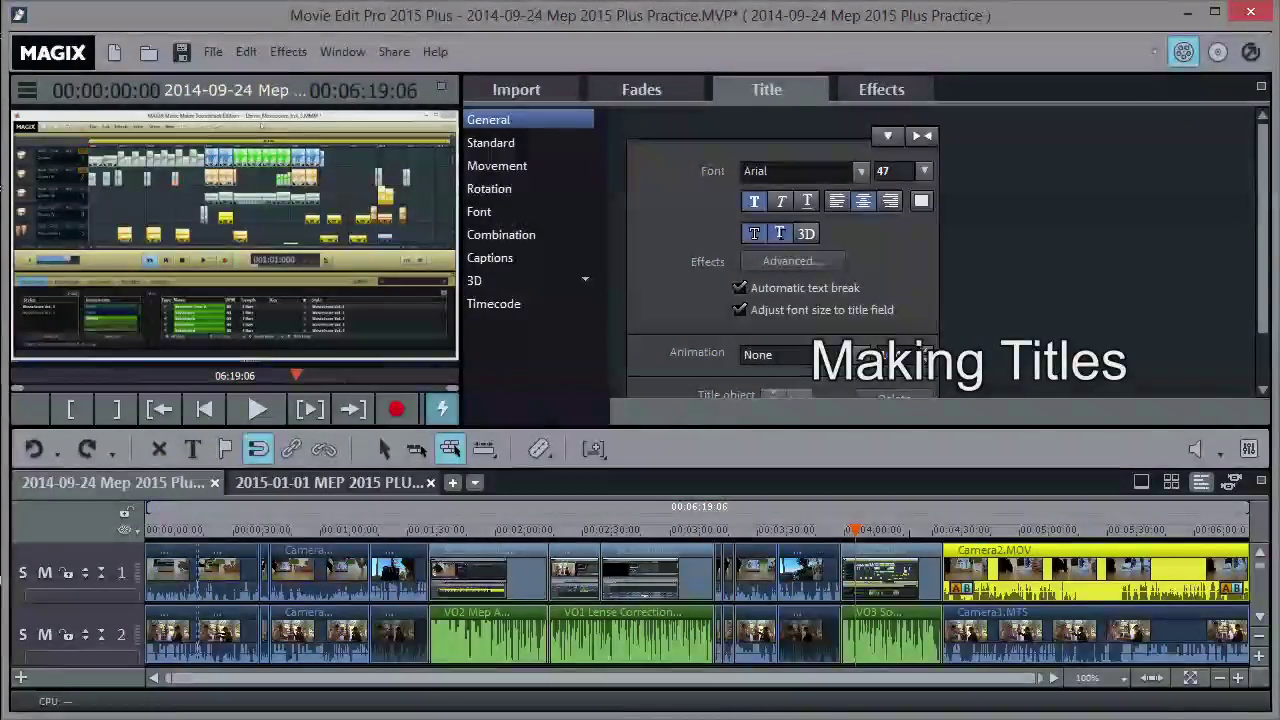
click(1259, 636)
click(1259, 636)
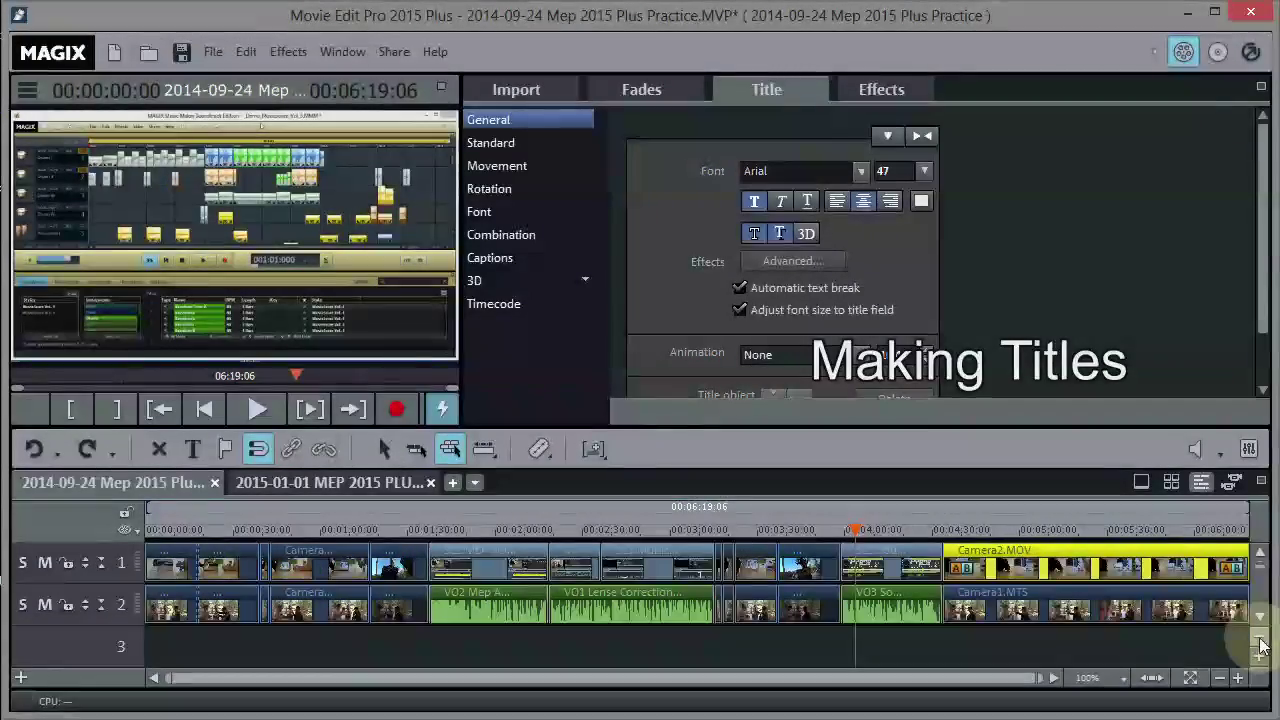
drag(172, 535, 161, 534)
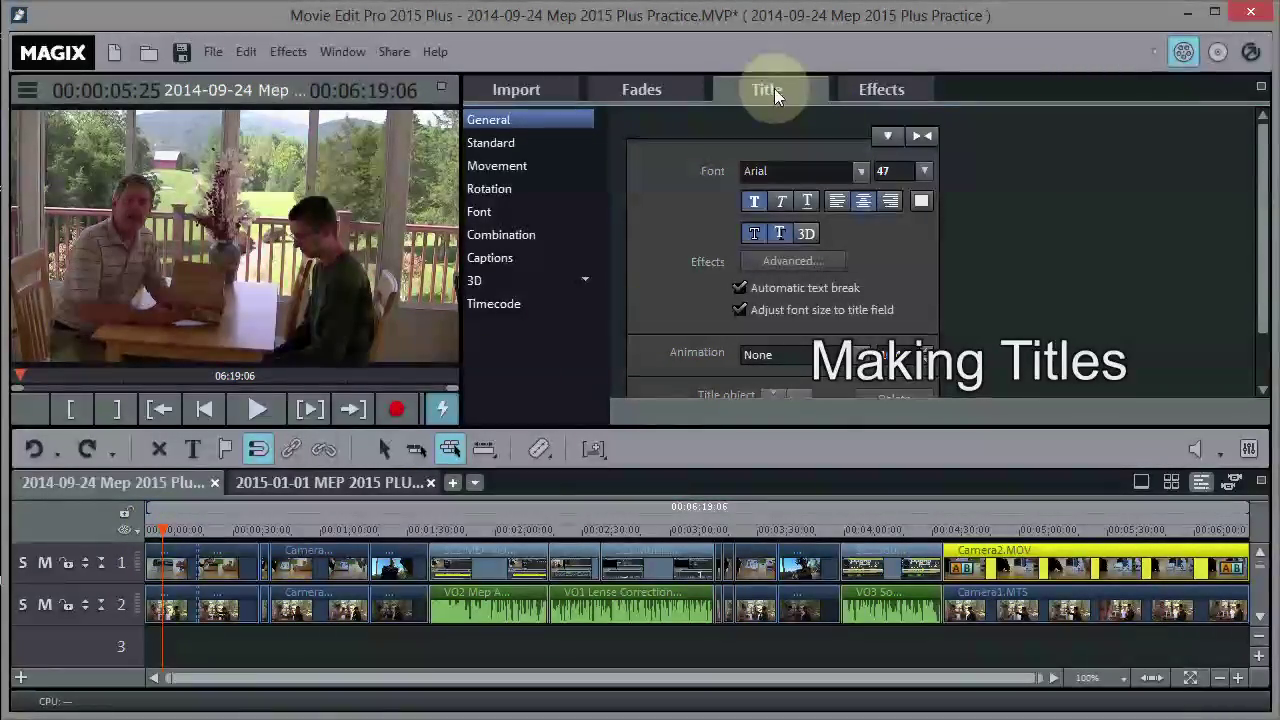
Step: Add a title from the standard Large subtitles template to track 3 at 00:00:05:25
click(505, 142)
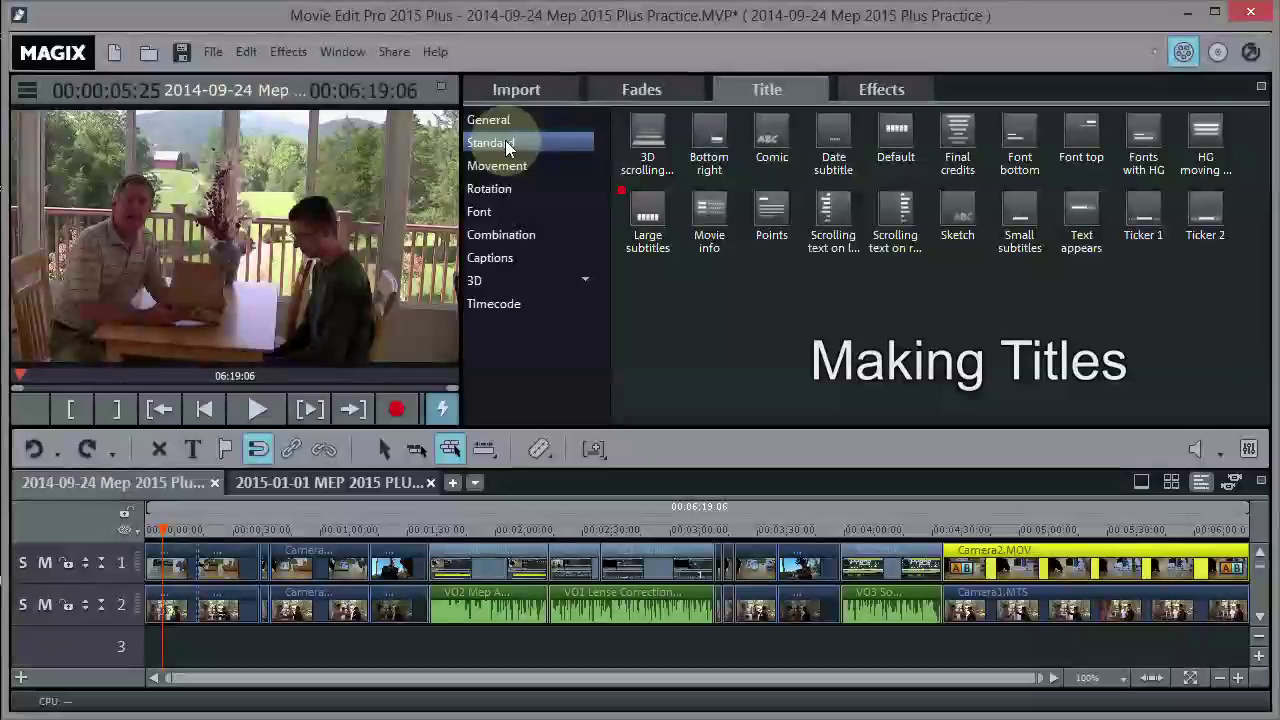
click(497, 120)
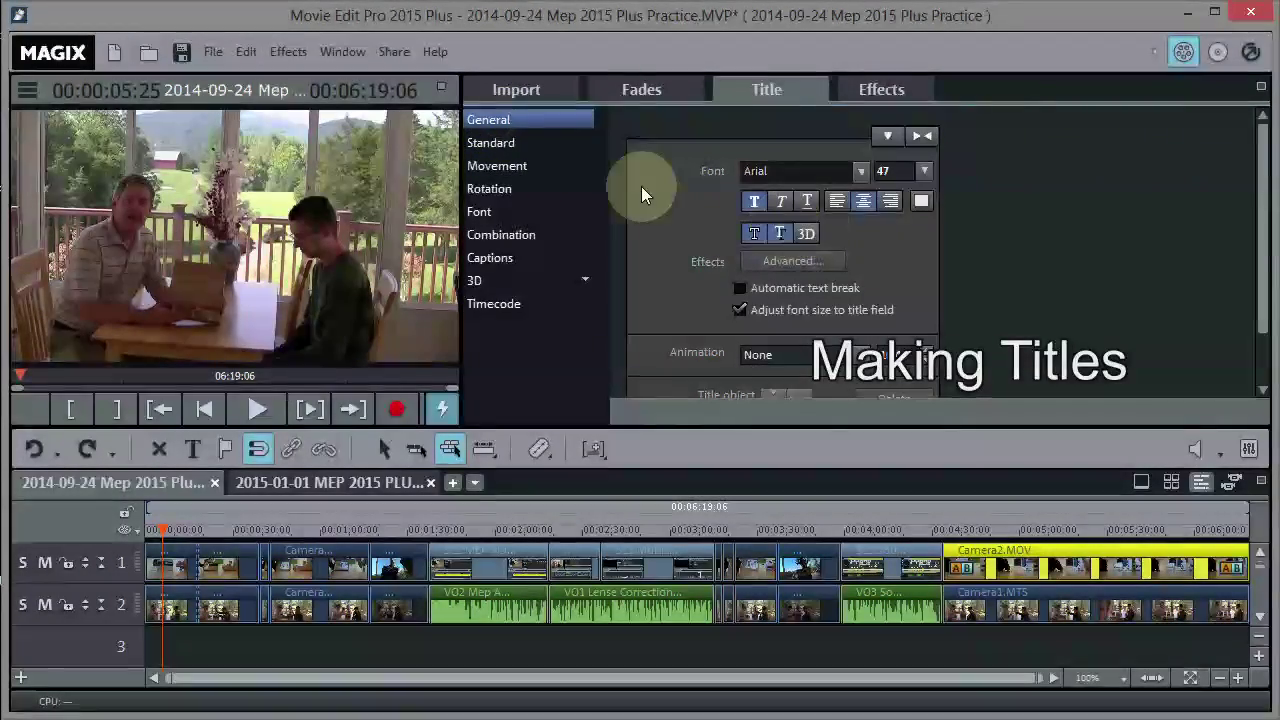
click(487, 141)
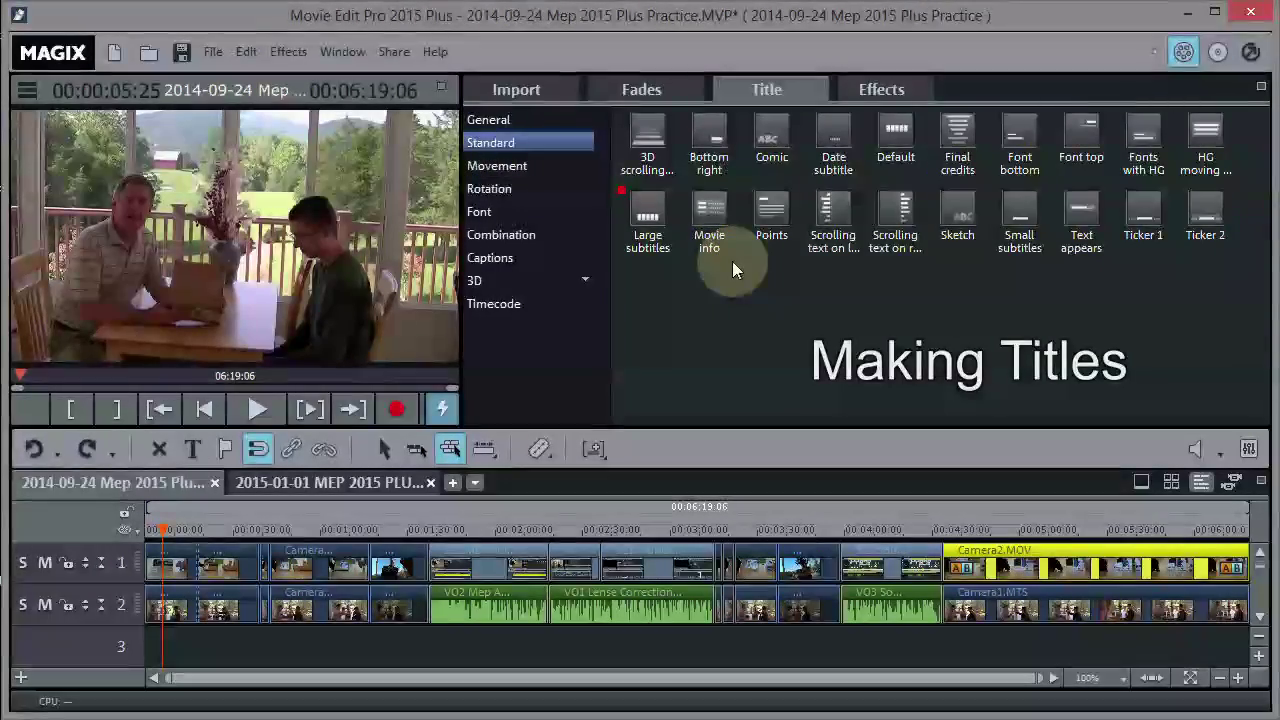
click(647, 205)
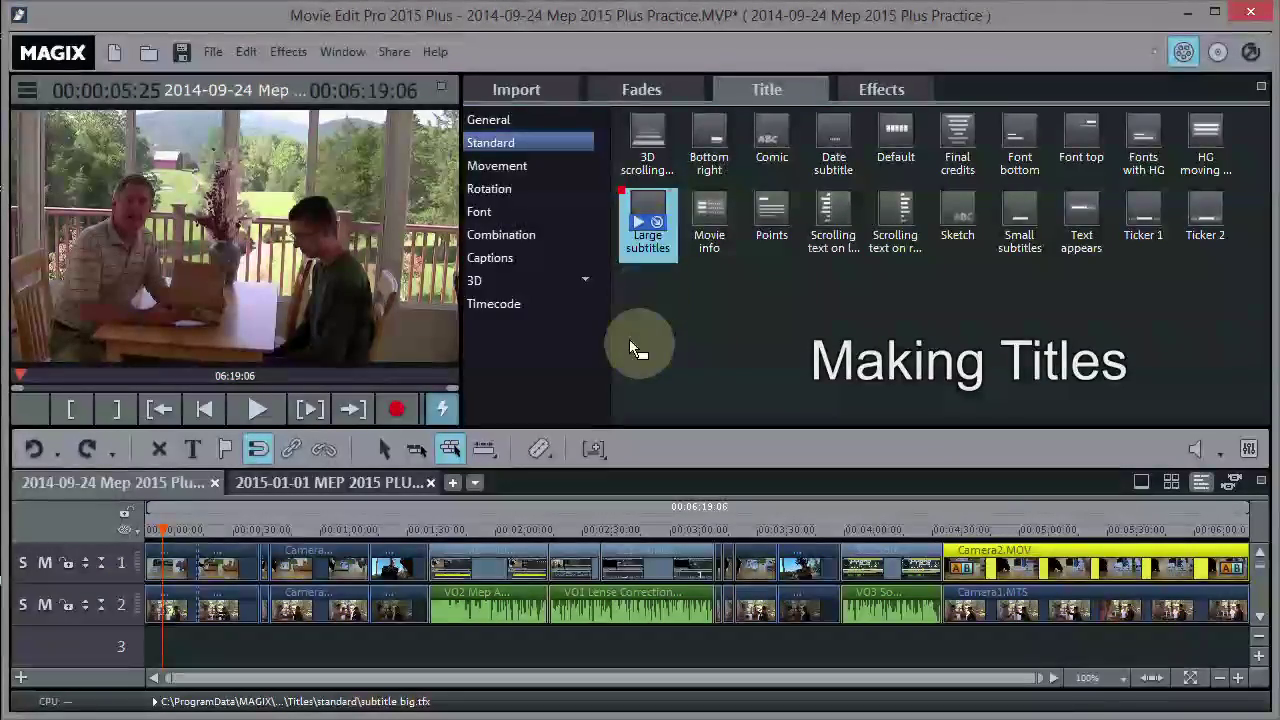
drag(463, 597, 172, 648)
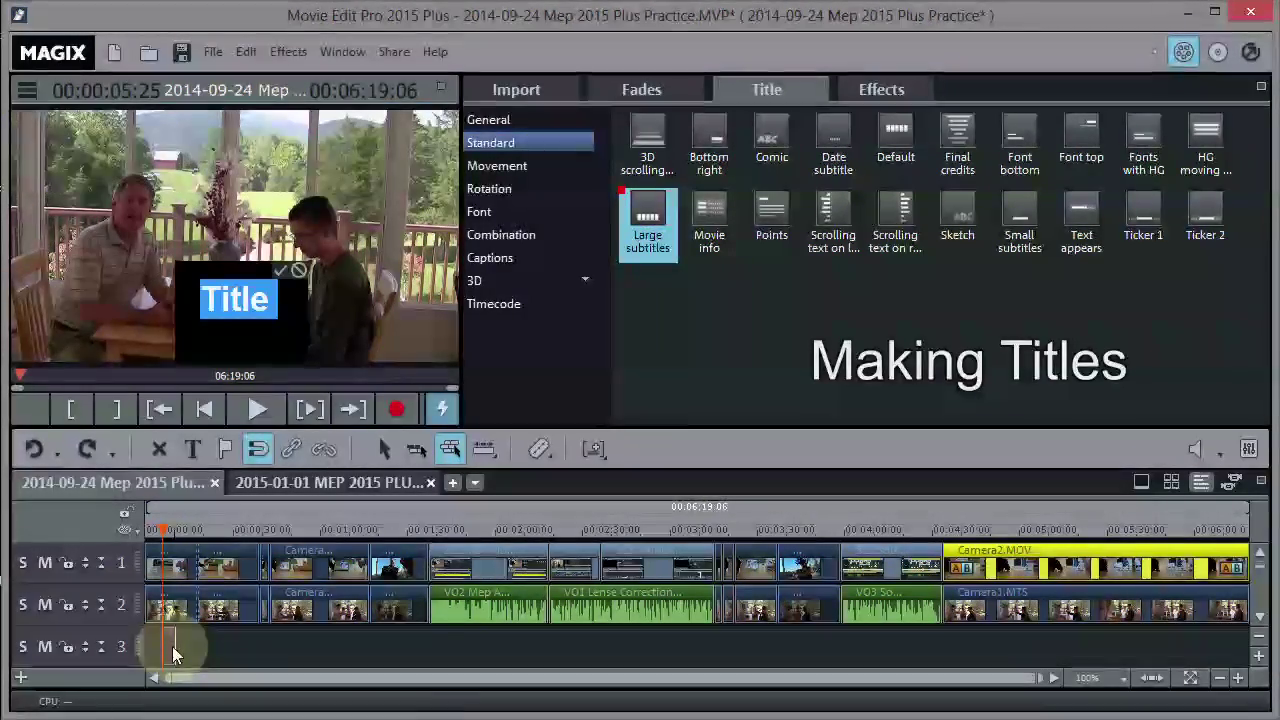
Step: Replace the placeholder with the three-line title "A Look At / Magix Movie Edit Pro / 2015 PLUS" and move it up to the picture's middle
click(258, 296)
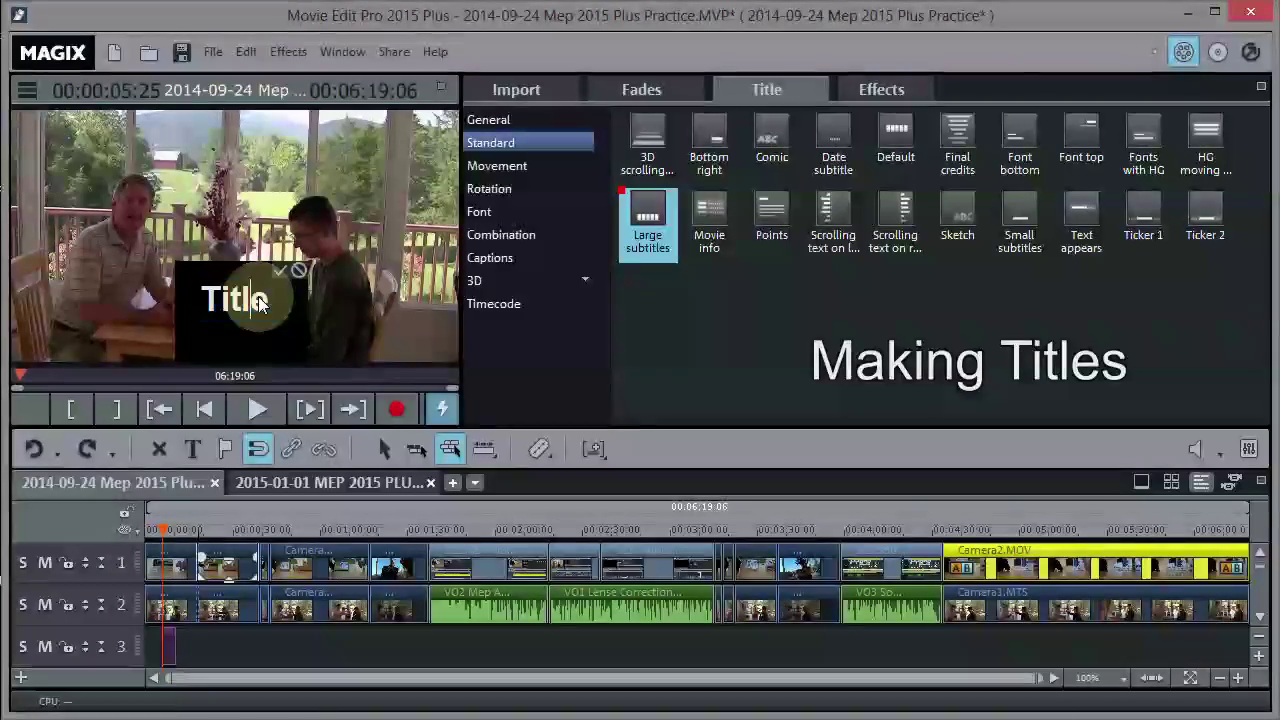
drag(270, 300, 203, 298)
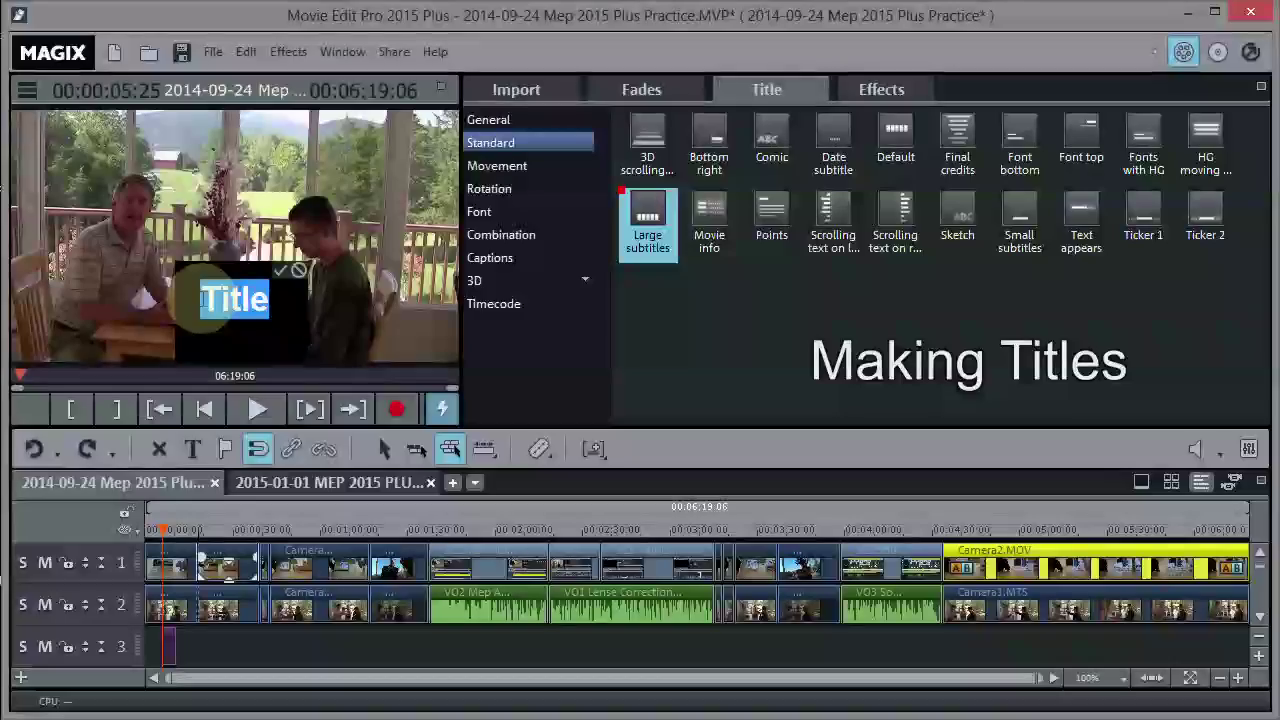
text(PLUS)
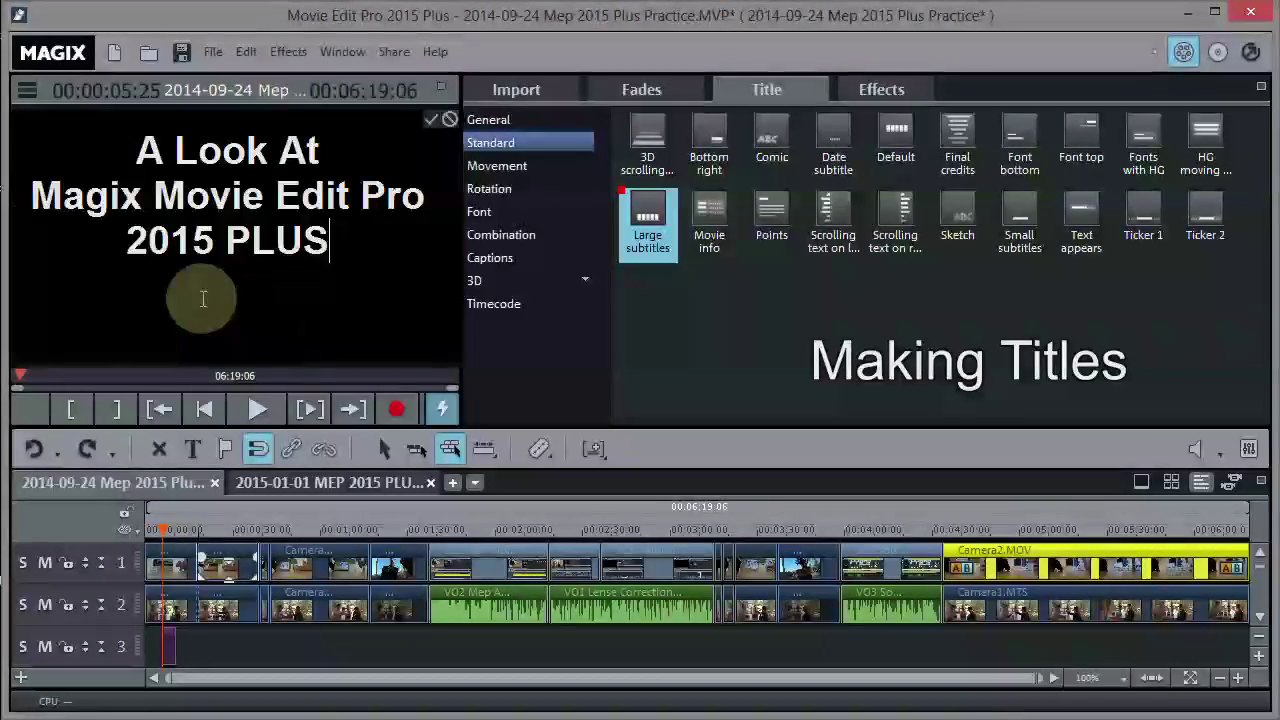
click(428, 119)
drag(250, 275, 253, 230)
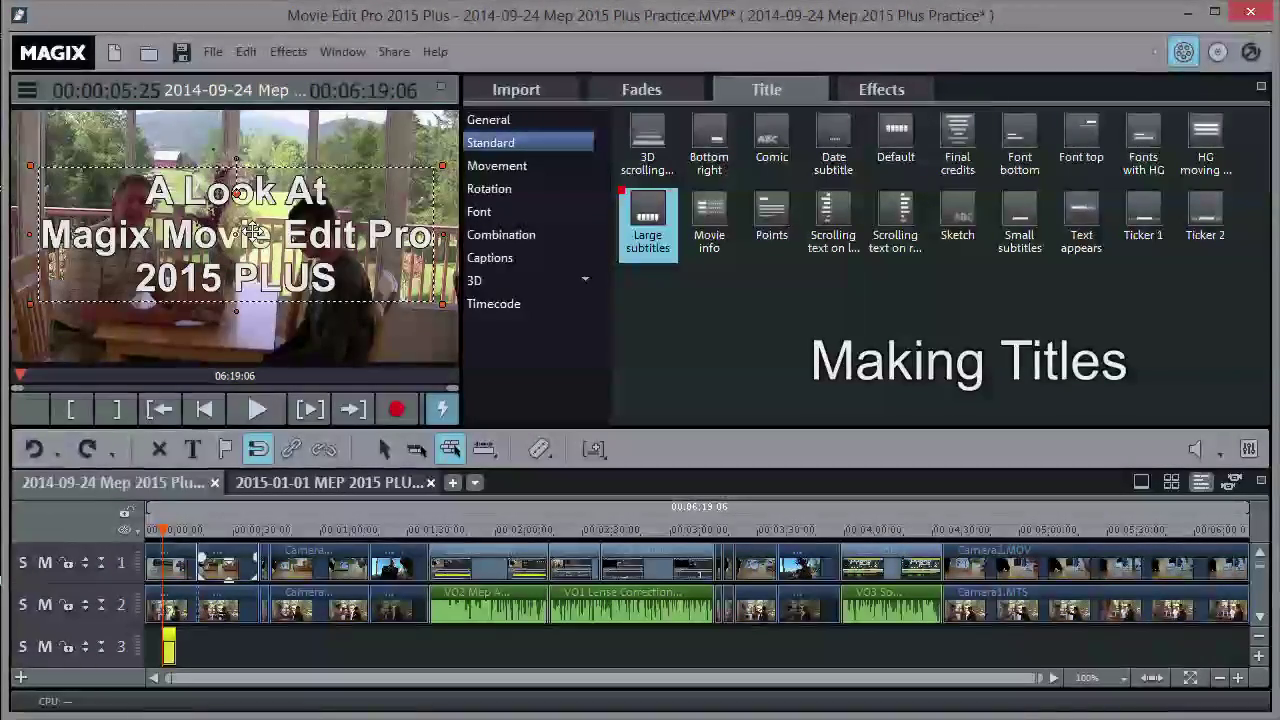
Step: Format the new title's text in yellow and italic
click(495, 121)
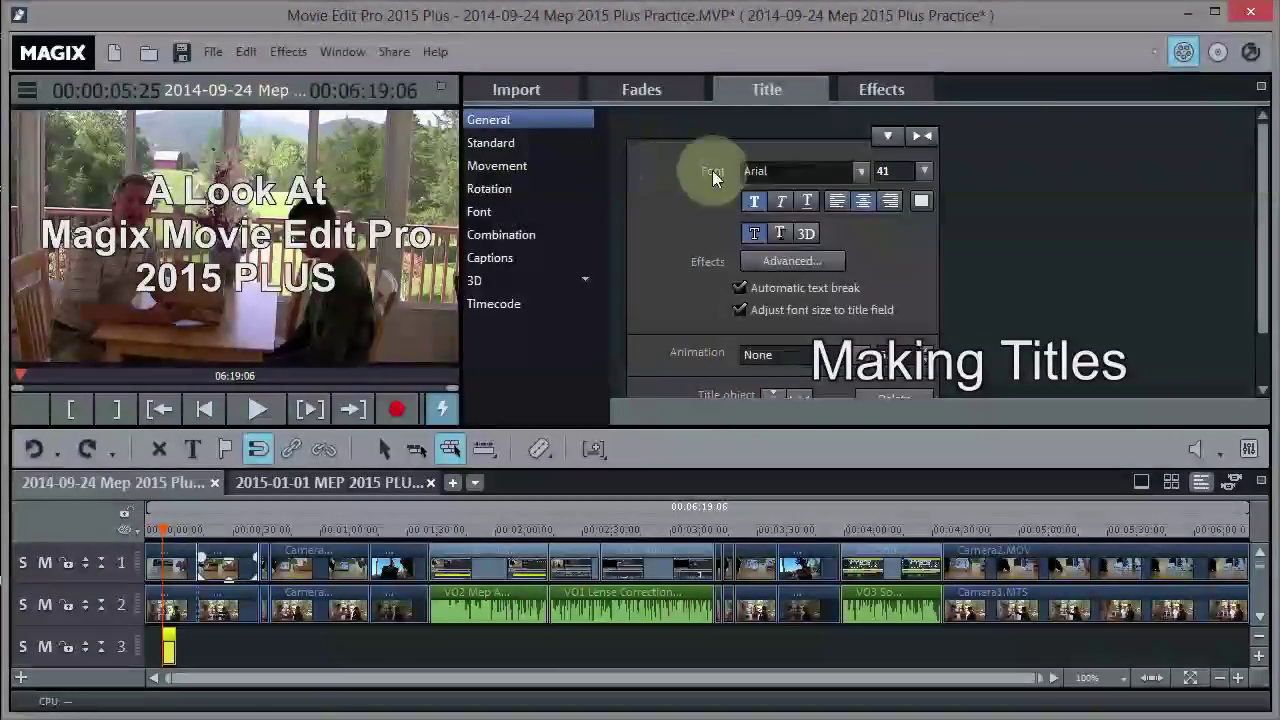
click(920, 202)
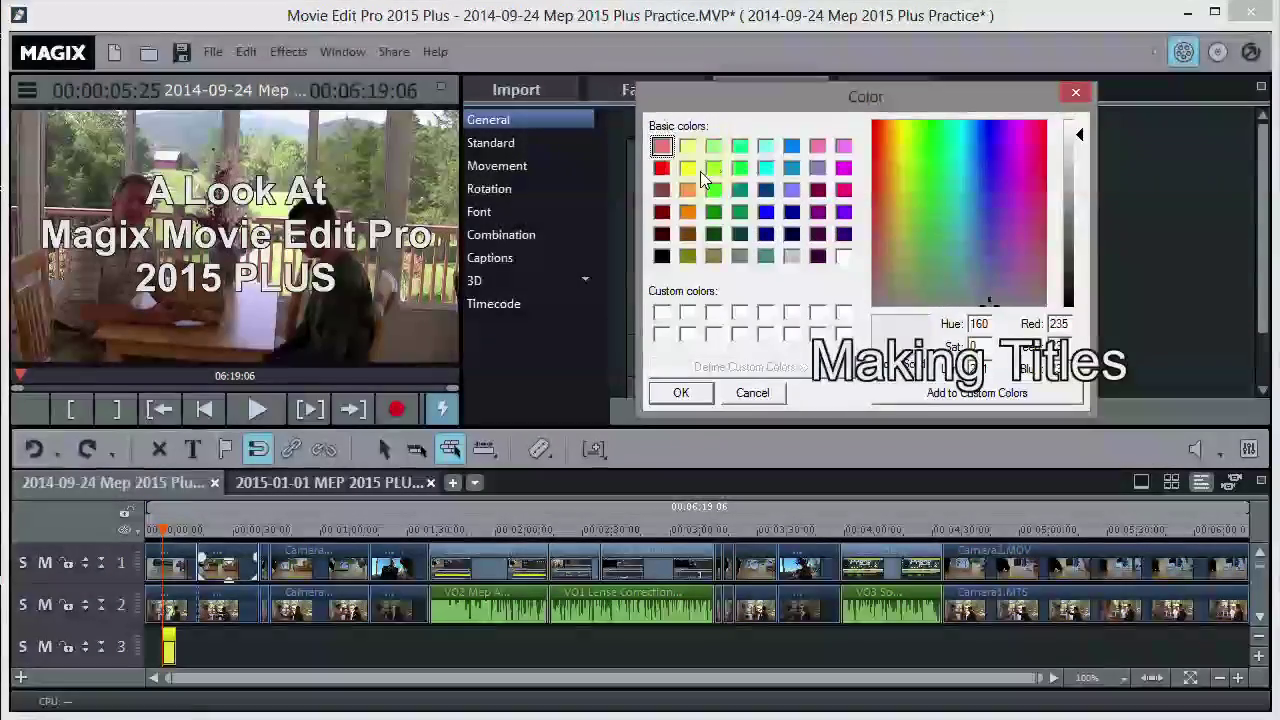
click(687, 167)
click(681, 392)
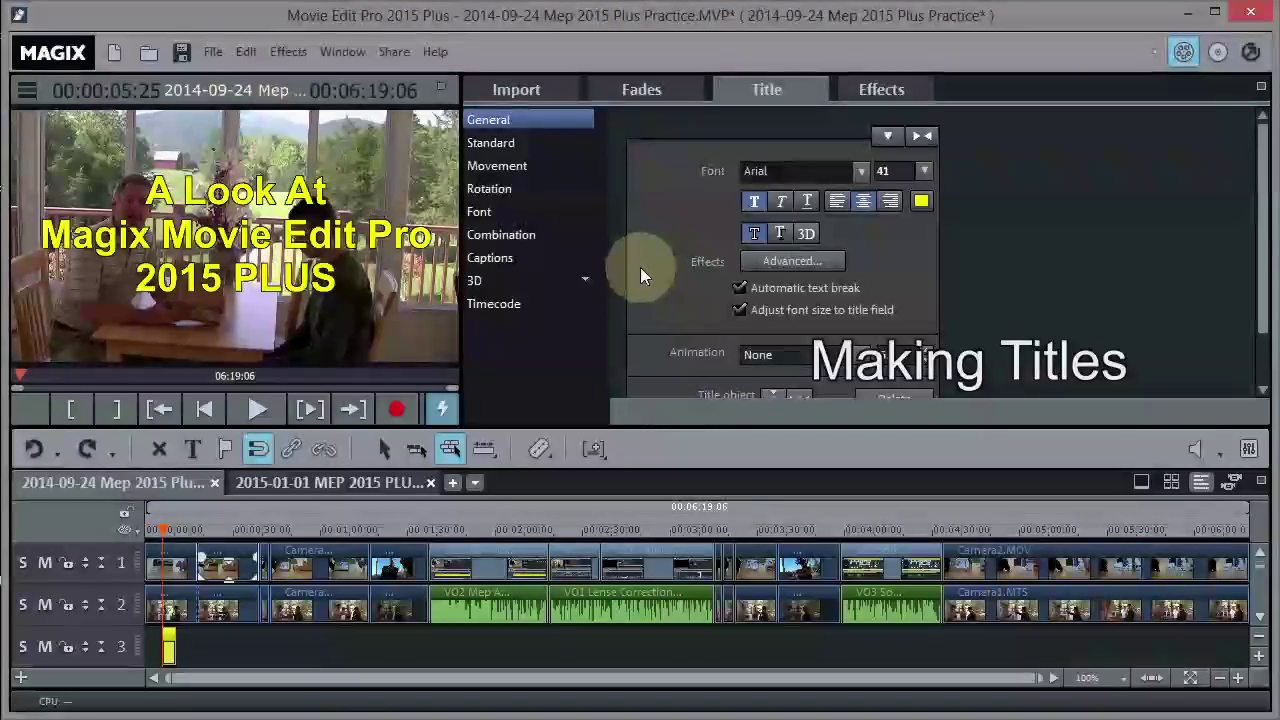
click(781, 203)
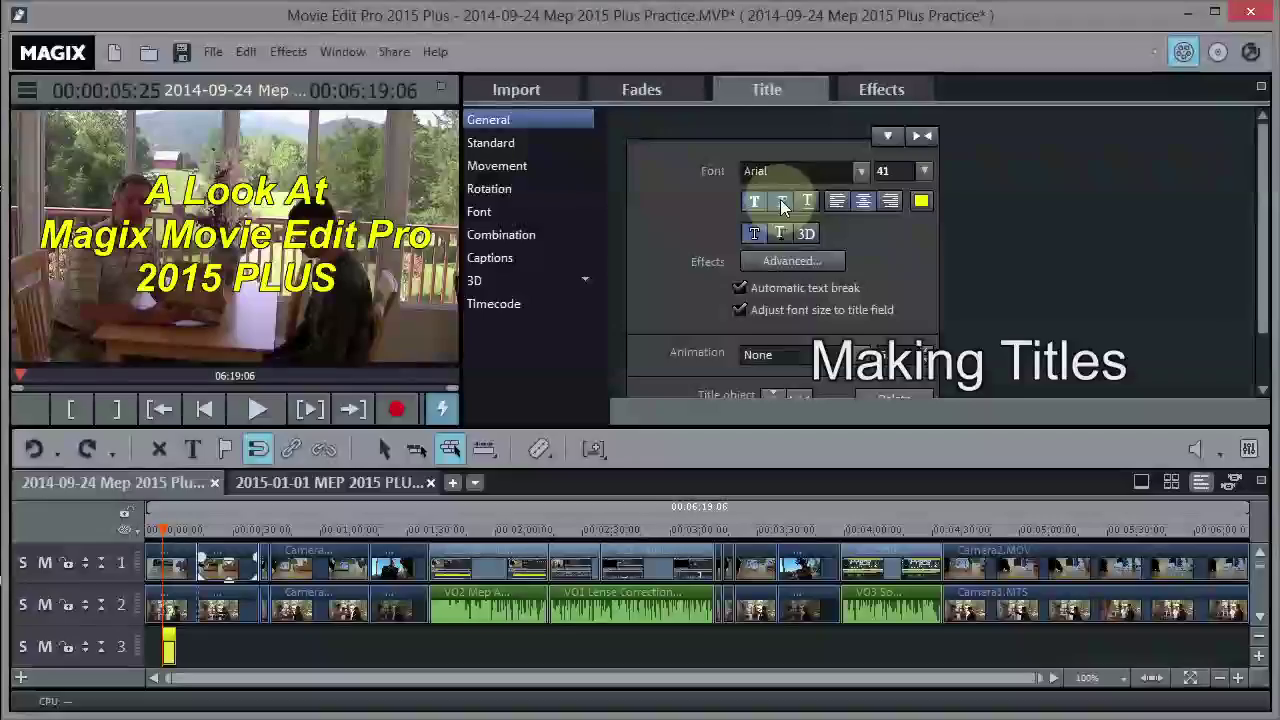
Step: Remove the italic style from the opening title, make its text bold and add a shadow
click(781, 203)
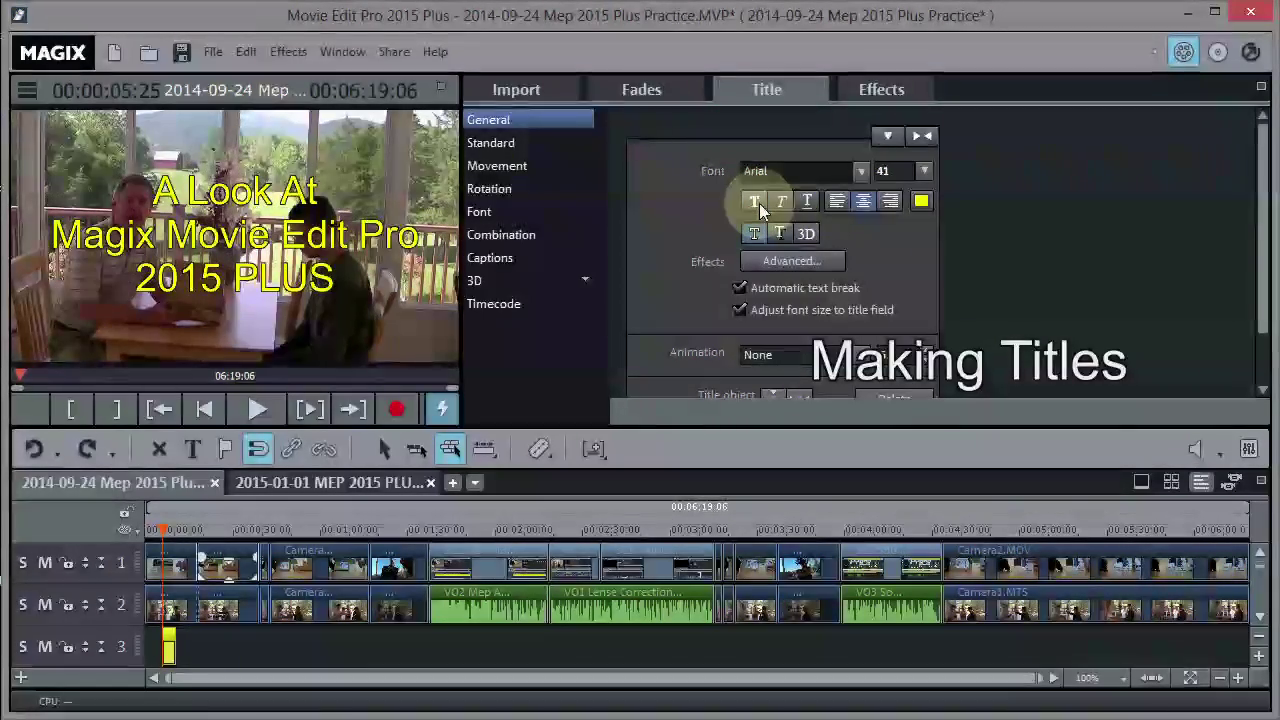
click(759, 202)
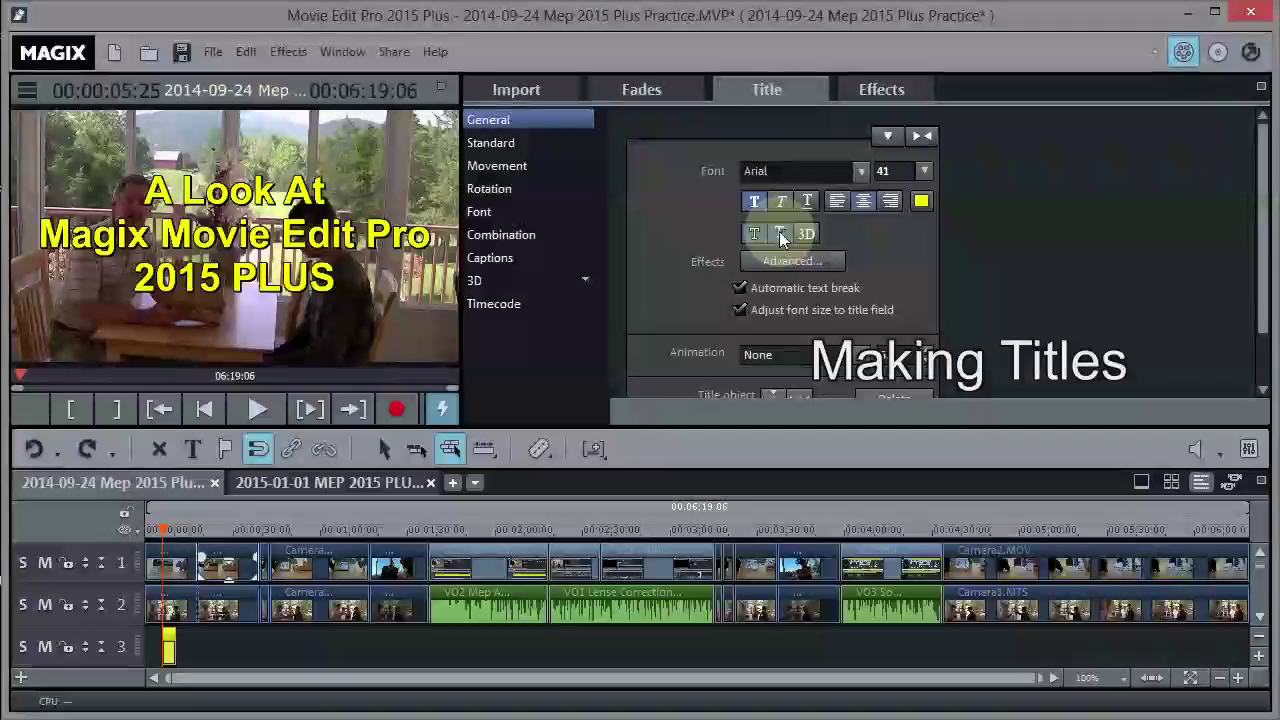
click(780, 235)
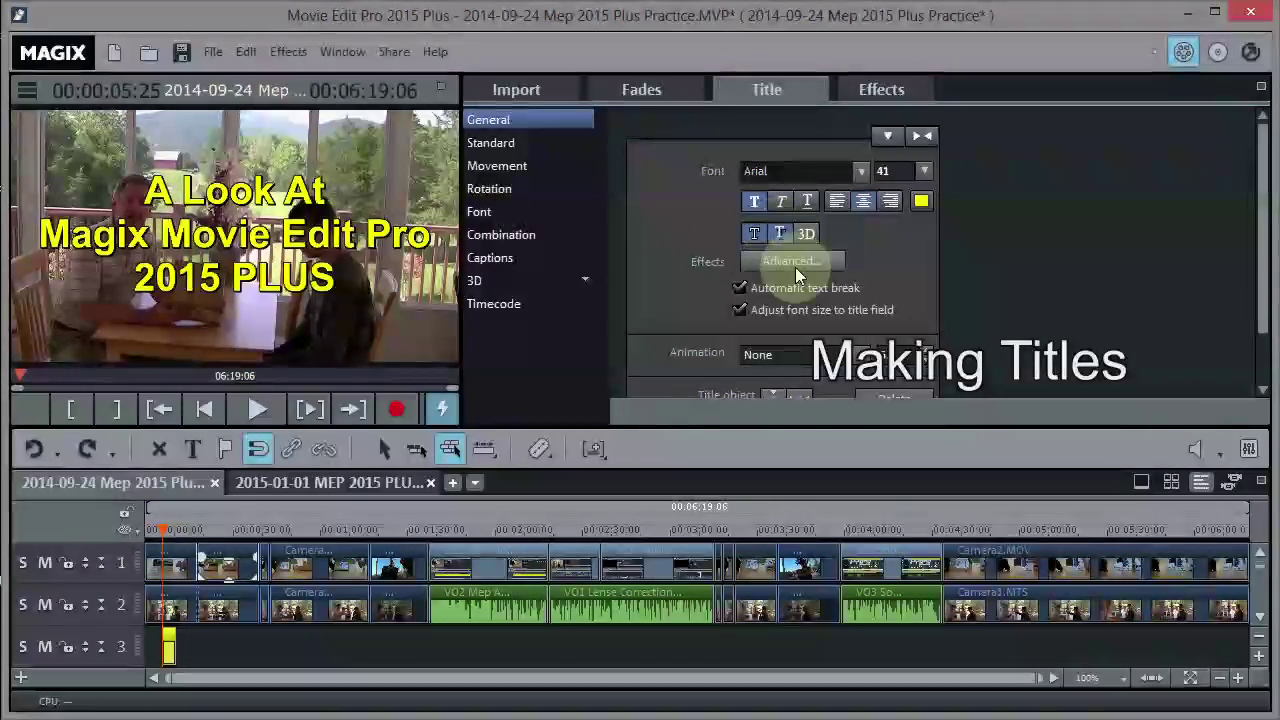
Step: In the title's advanced settings, set the shadow's horizontal and vertical offsets to 5, leaving the 3D effect off
click(793, 261)
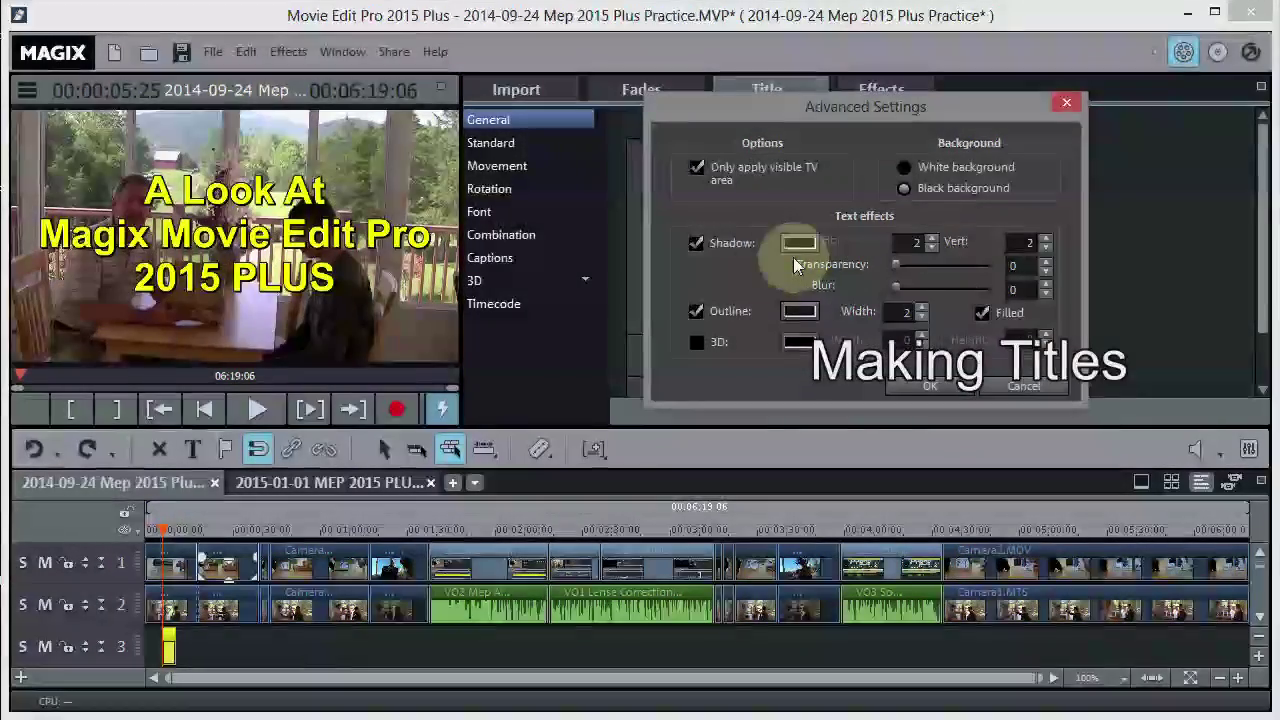
click(932, 240)
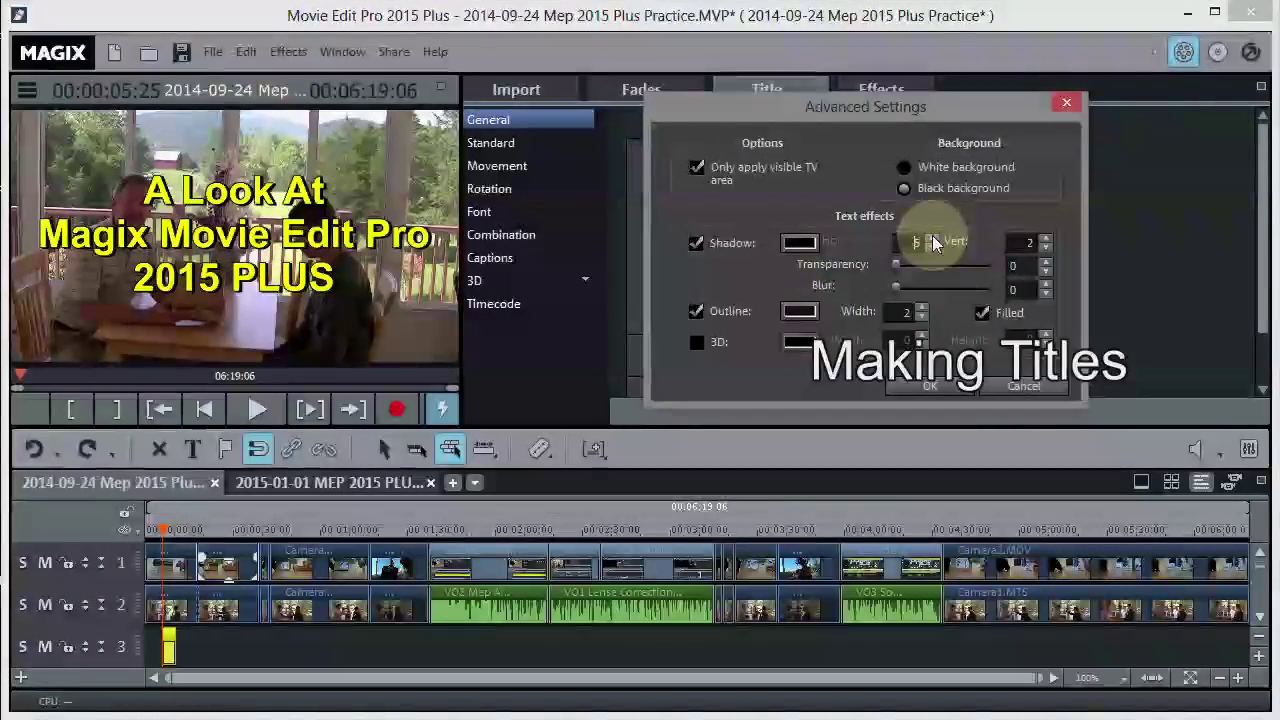
click(1047, 240)
click(1047, 240)
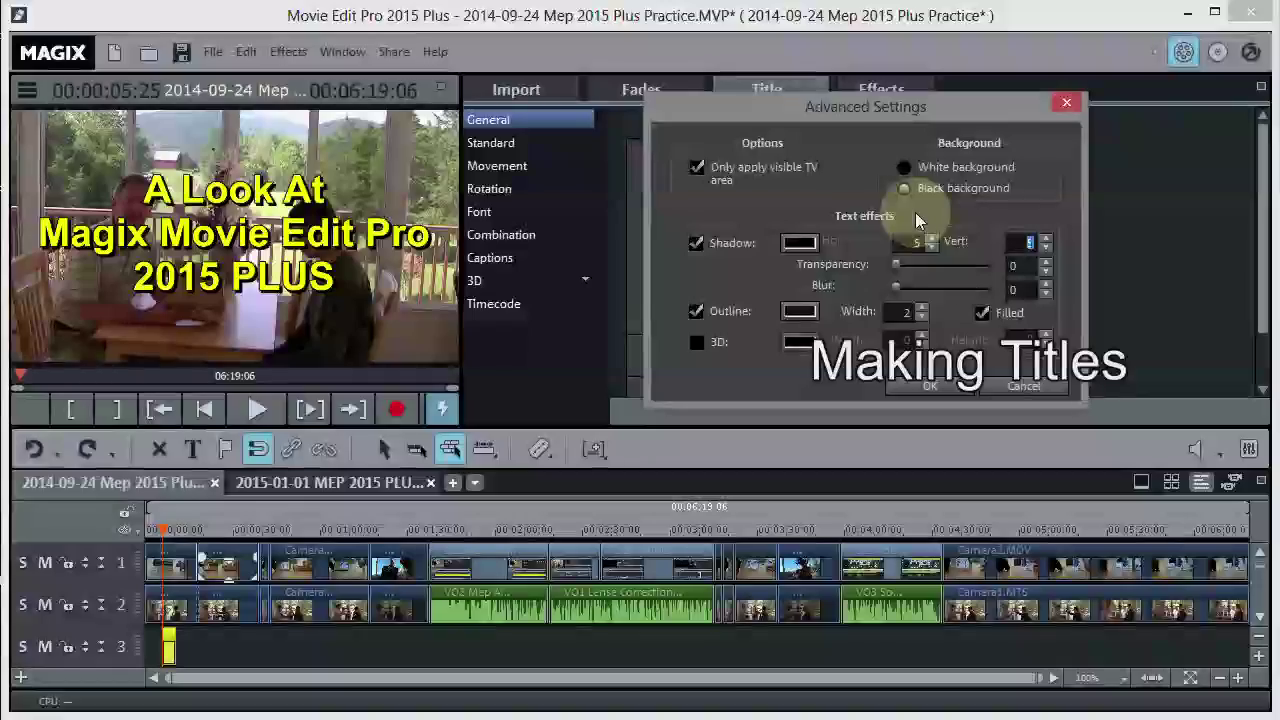
click(912, 167)
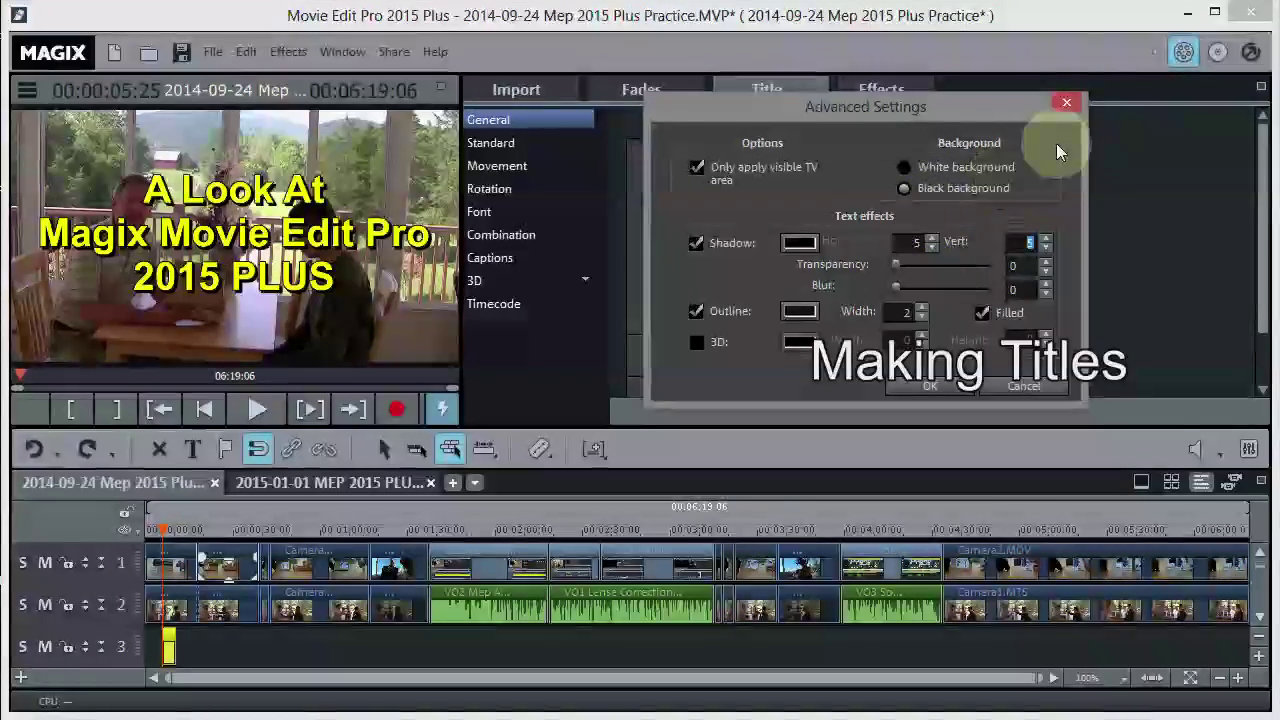
click(929, 384)
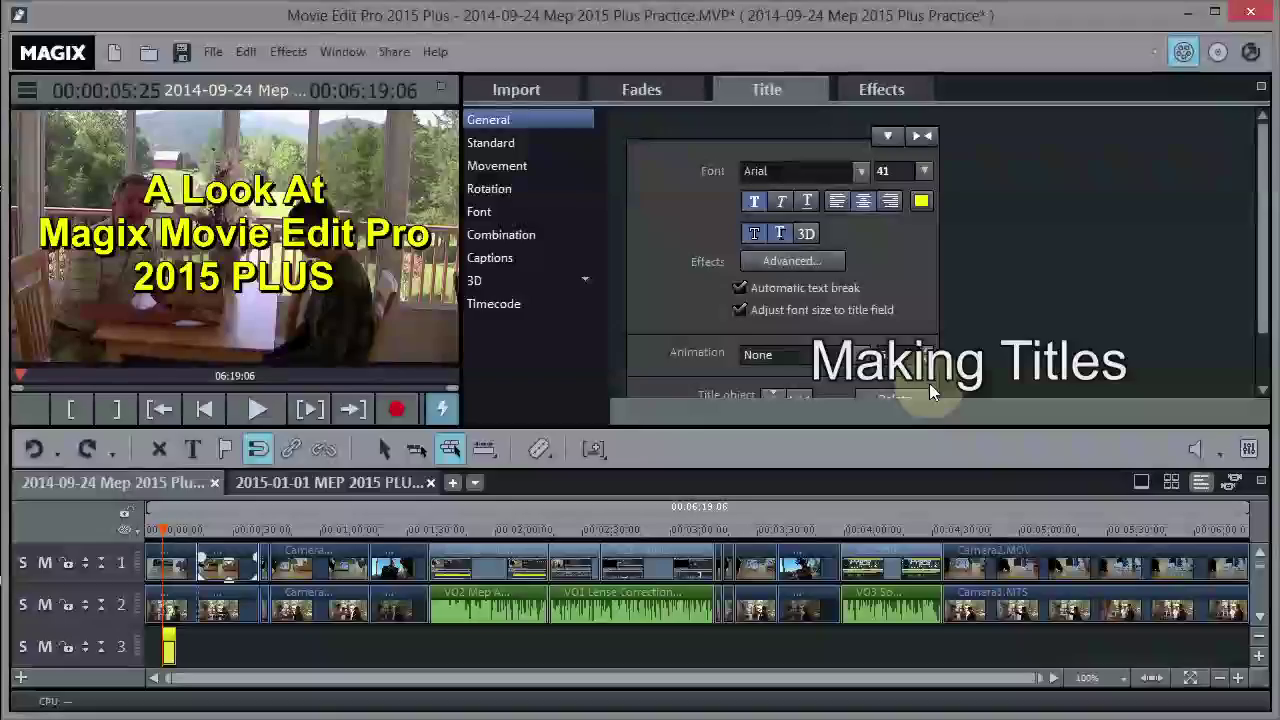
click(808, 232)
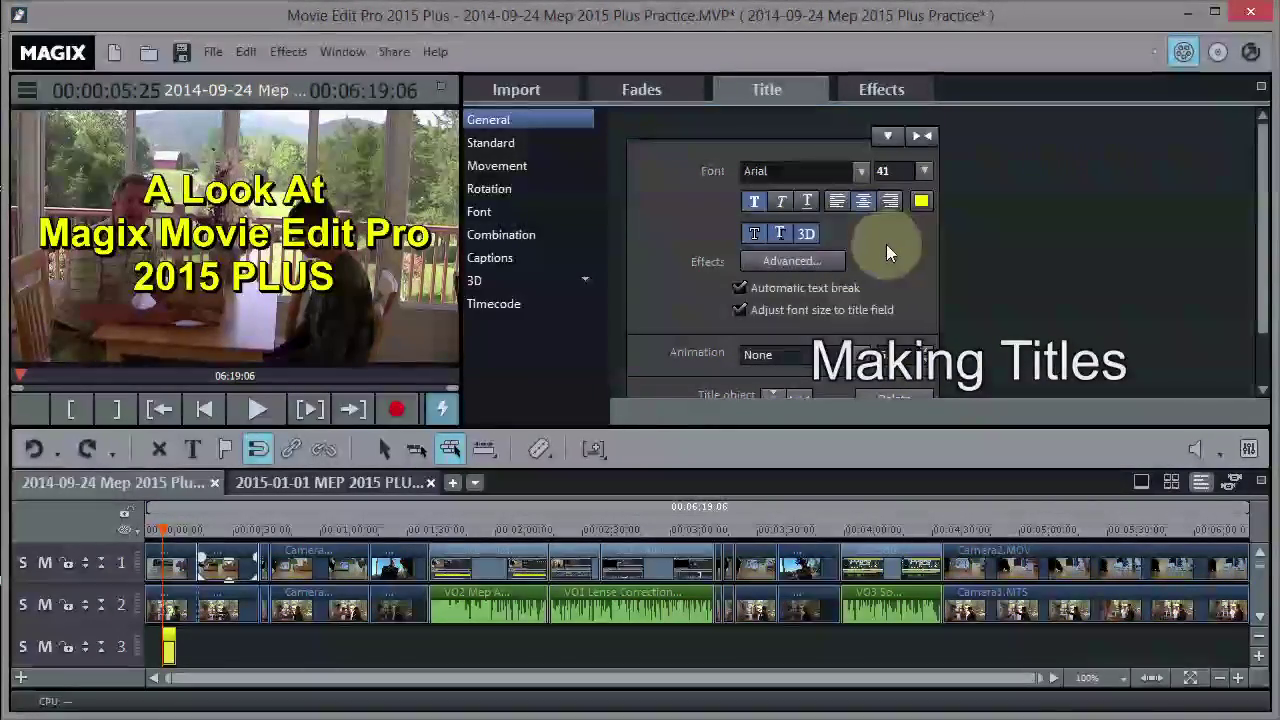
click(806, 234)
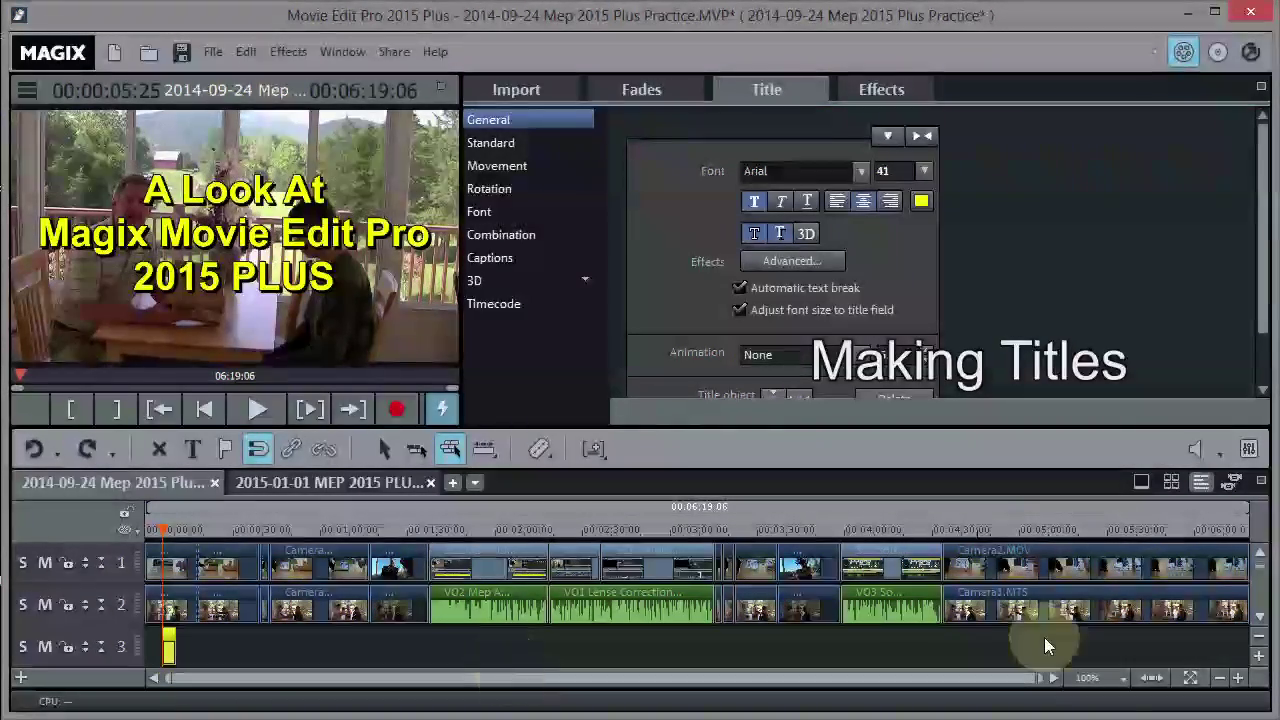
Step: Extend the title on track 3 to the end of the first clip's crossfade and play back its start and end
click(1237, 678)
click(1237, 678)
click(1237, 678)
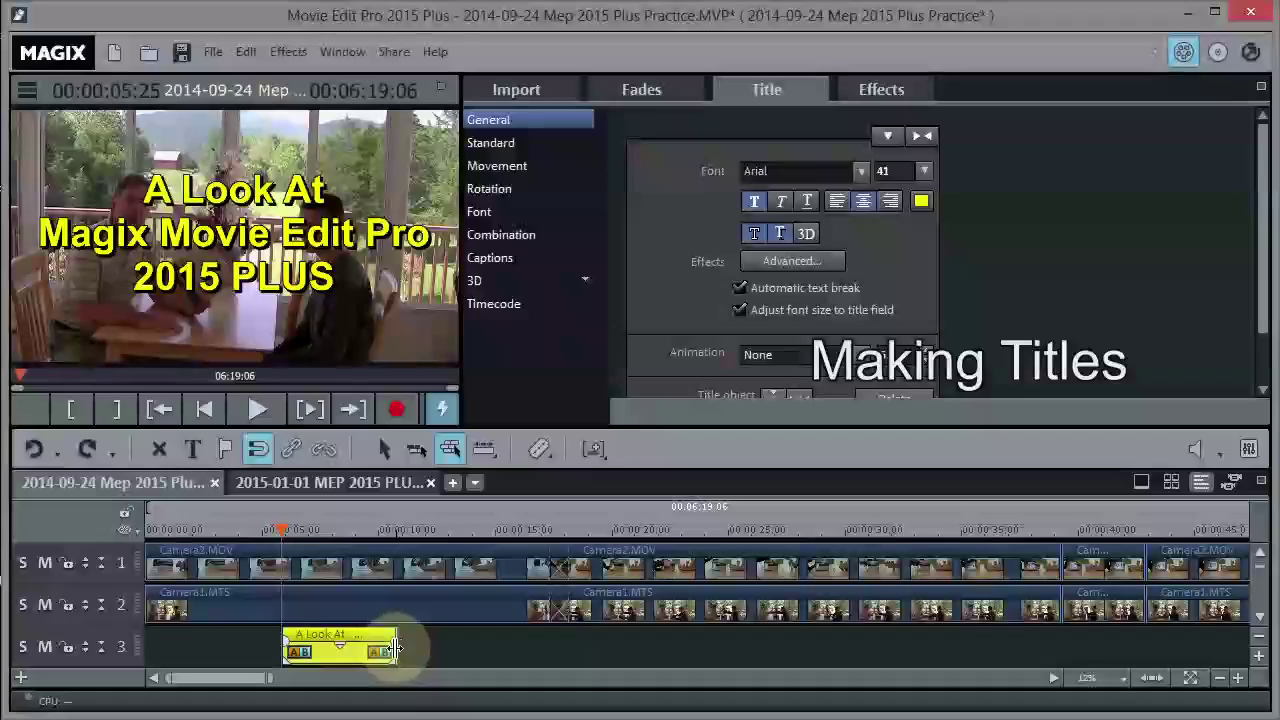
drag(396, 648, 565, 651)
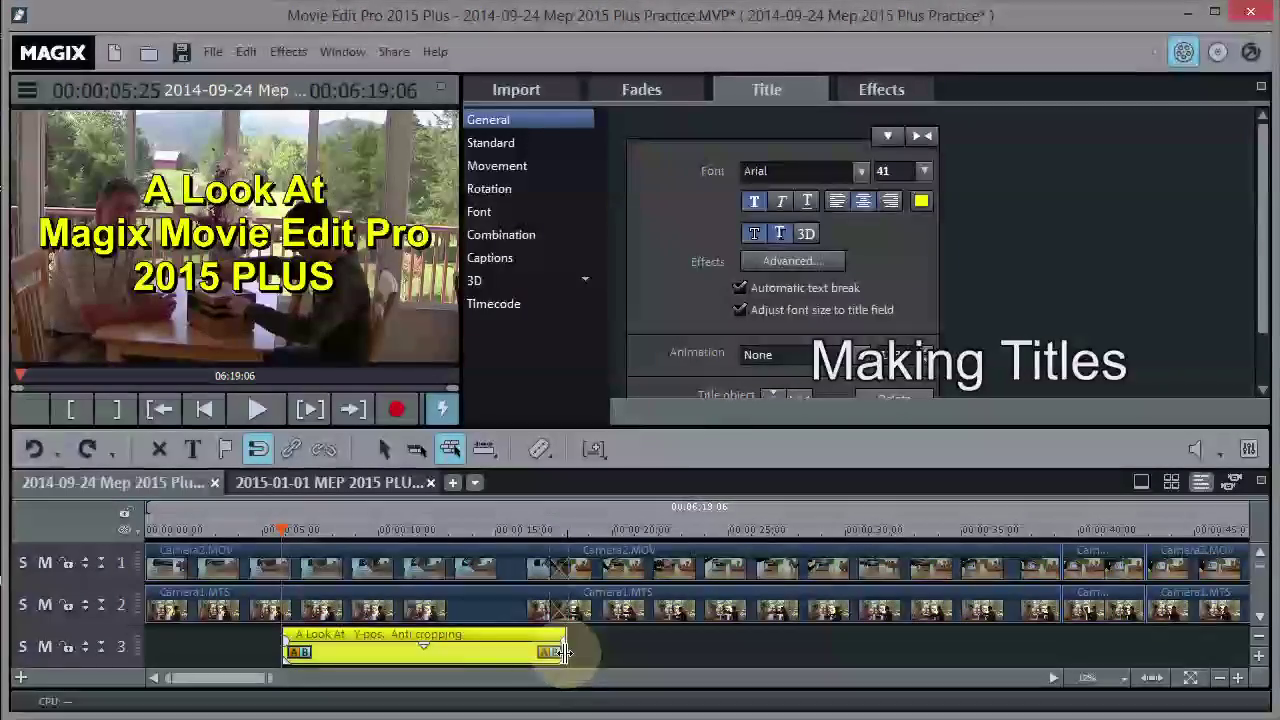
click(256, 414)
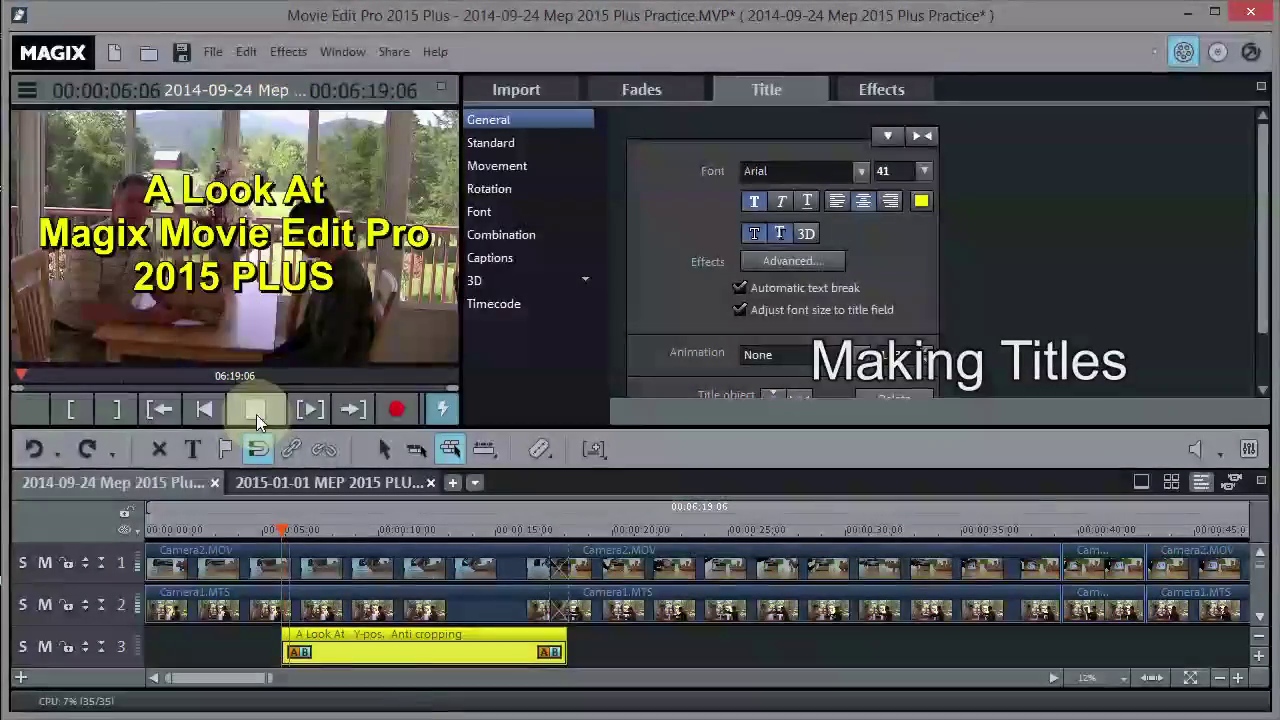
click(514, 527)
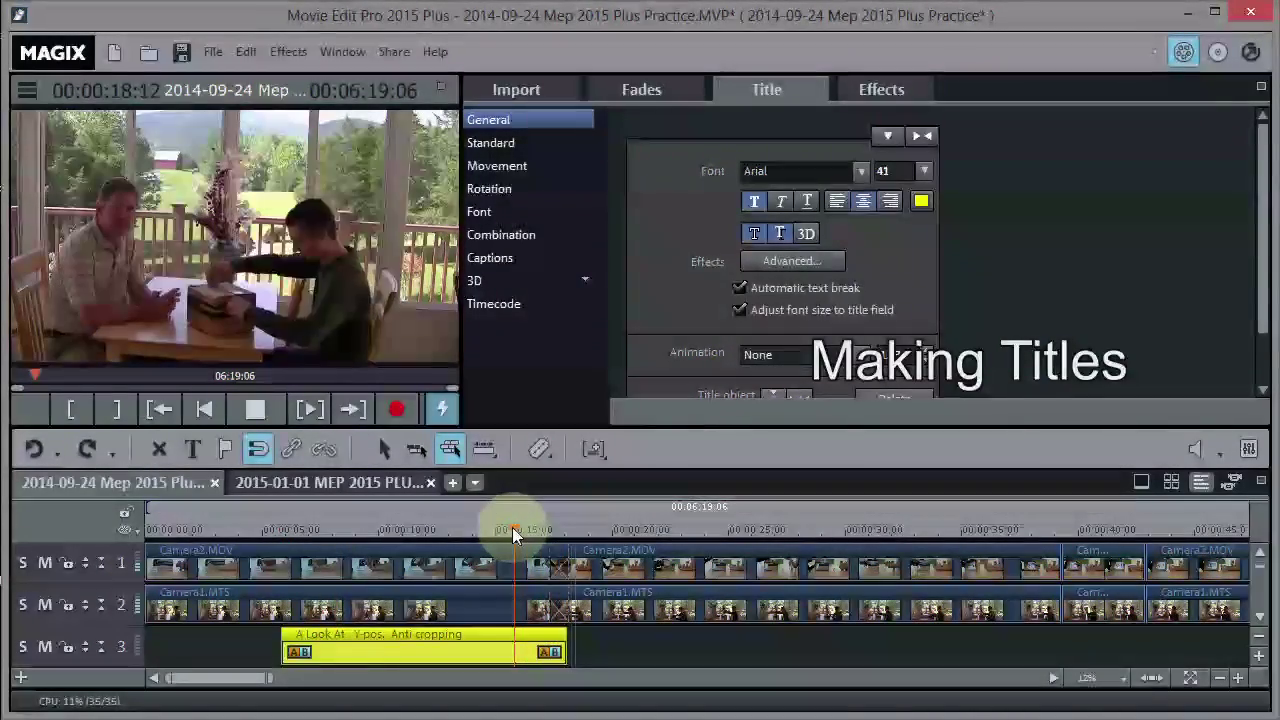
click(256, 412)
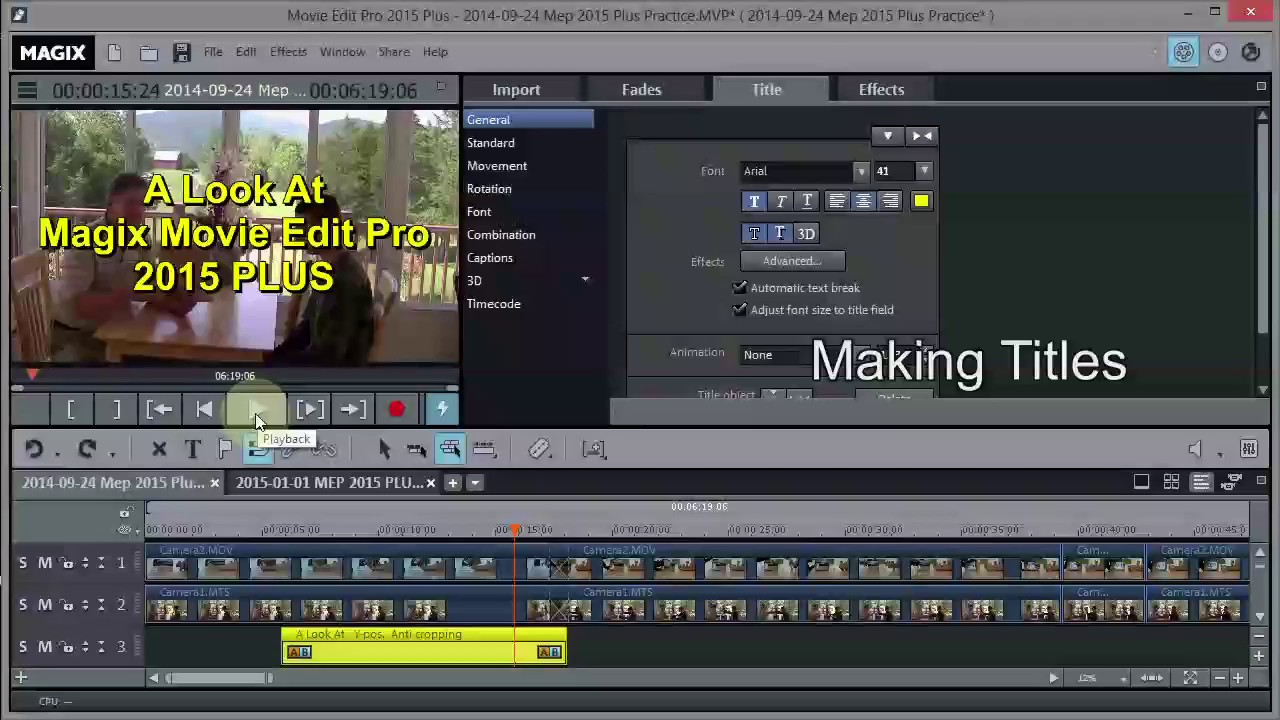
Step: Add a short fade-out to the end of the title on track 3 and play it back
mouse_move(563, 634)
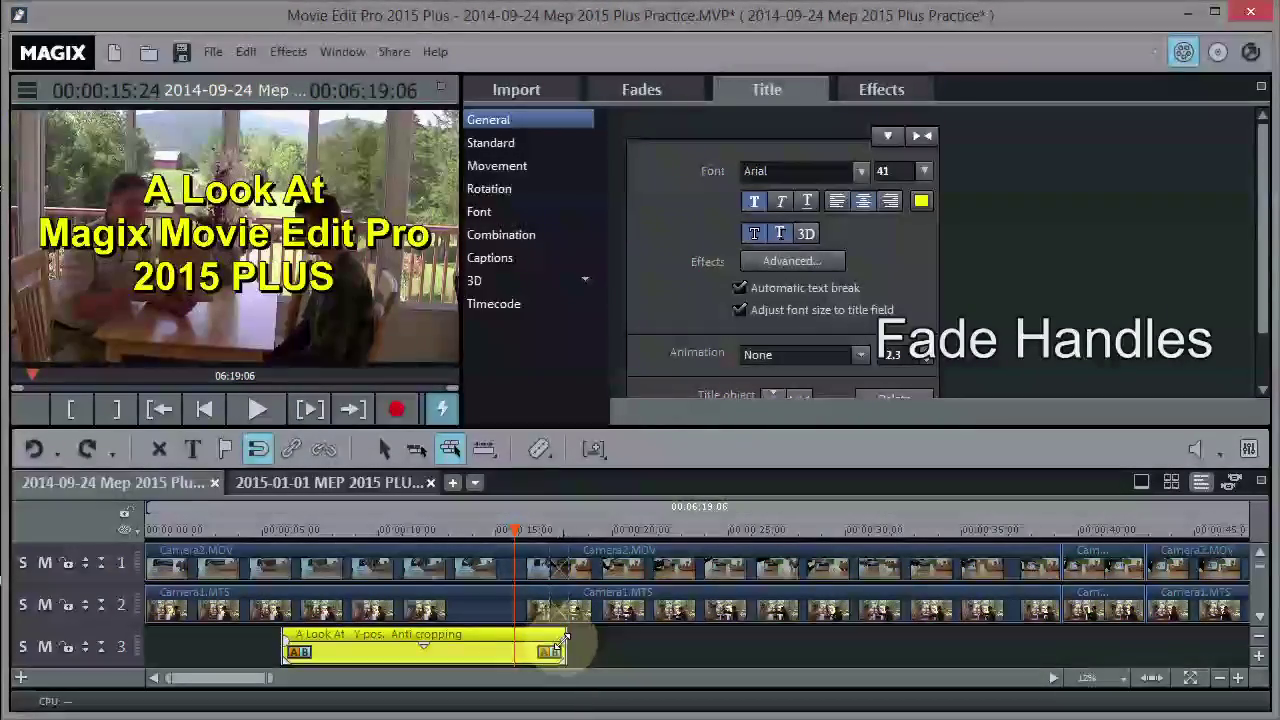
drag(558, 641, 549, 645)
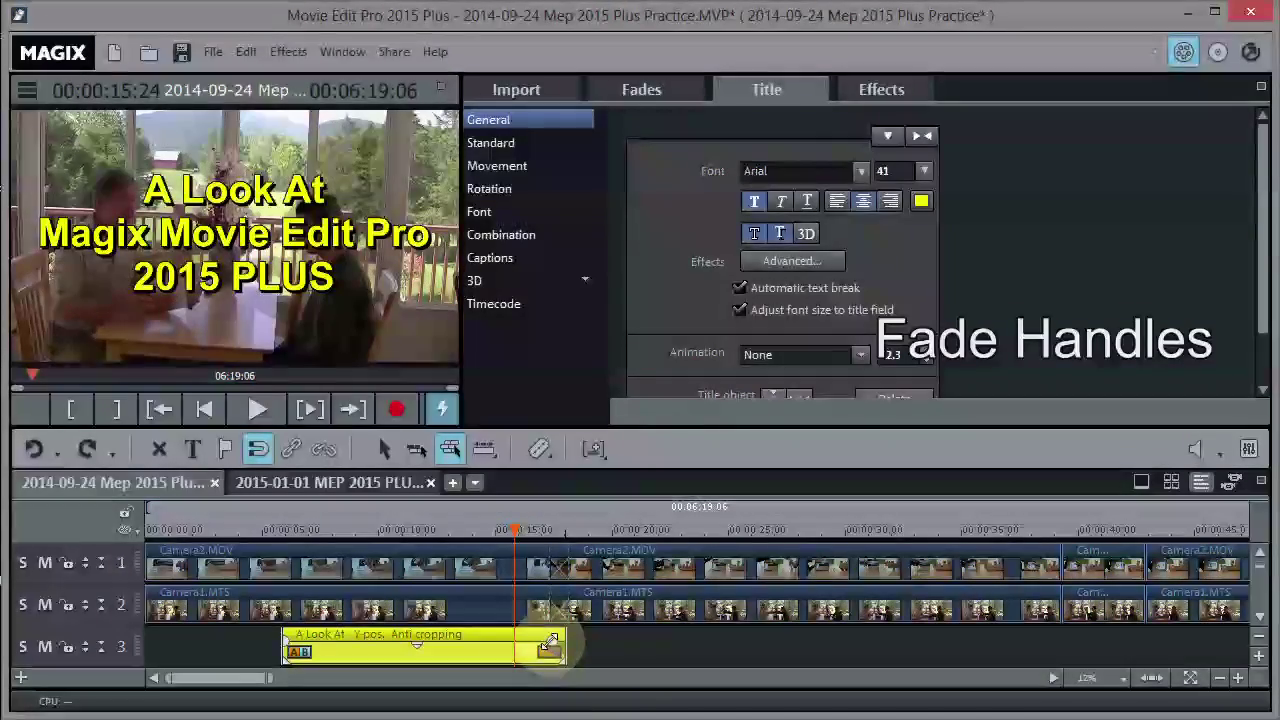
click(252, 410)
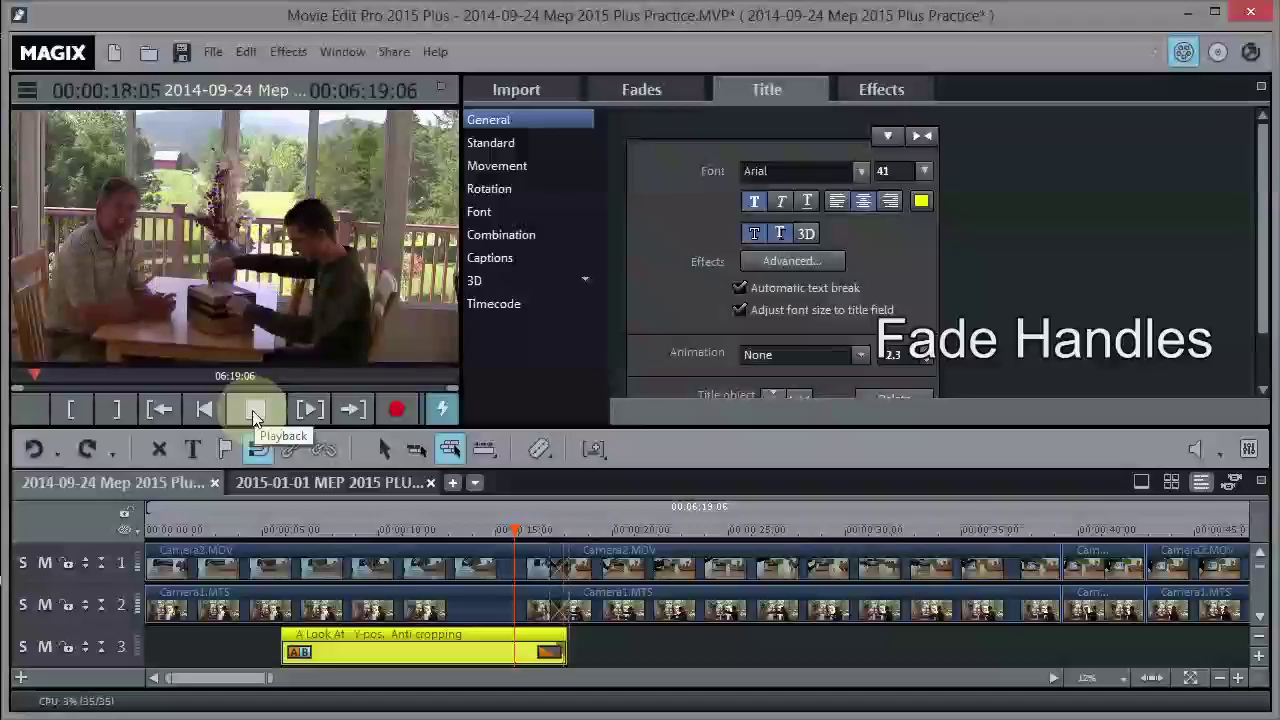
click(252, 410)
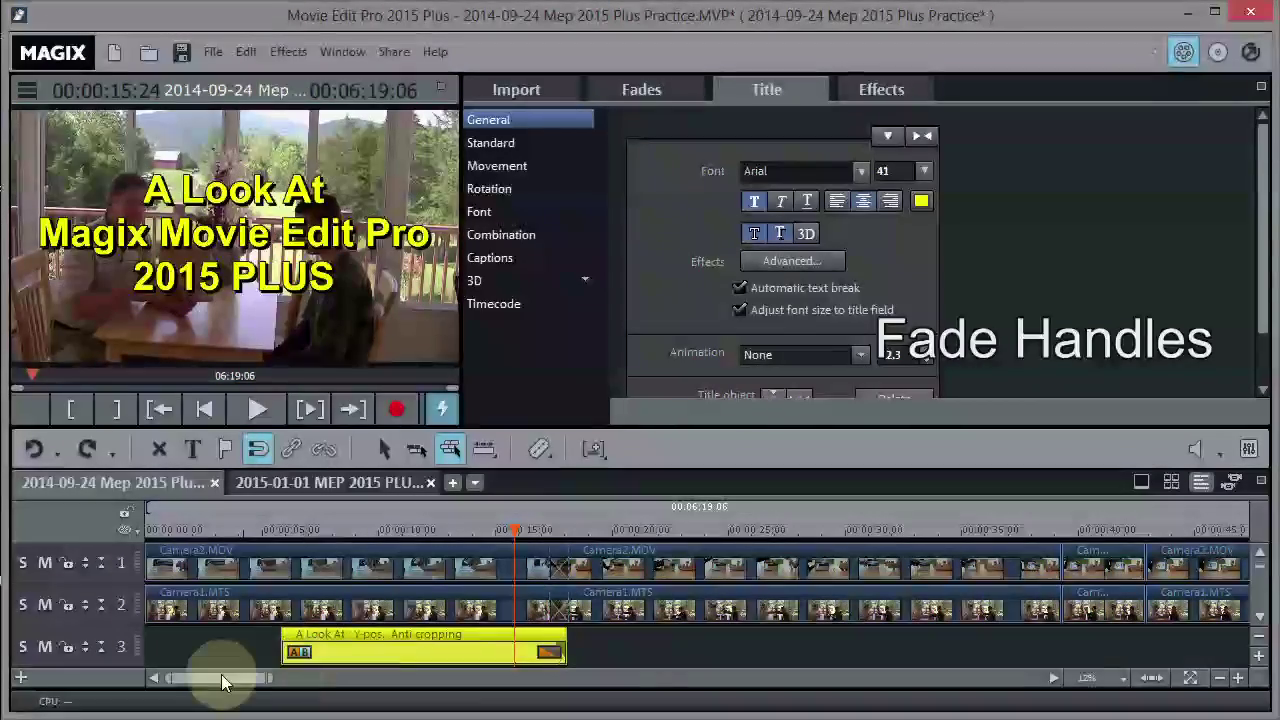
Step: Examine the fade handle at the end of the VO2 Mep Audio clip on track 2
drag(203, 677, 453, 716)
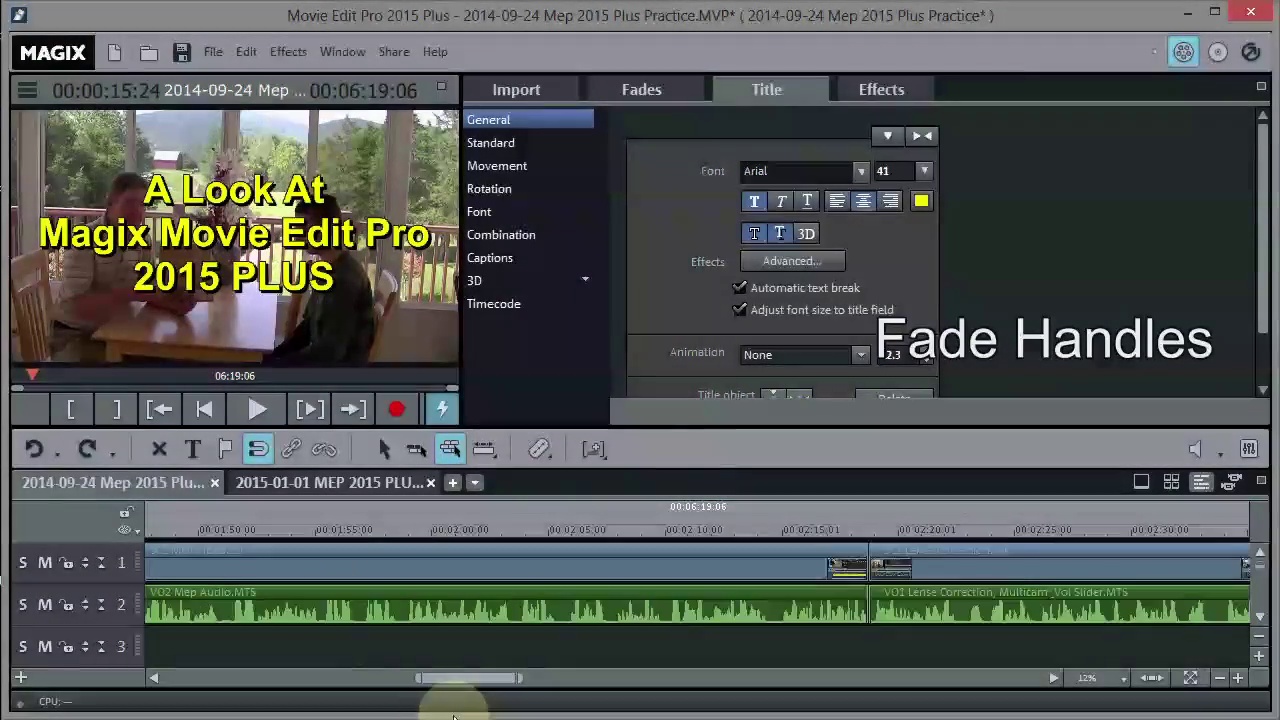
click(862, 610)
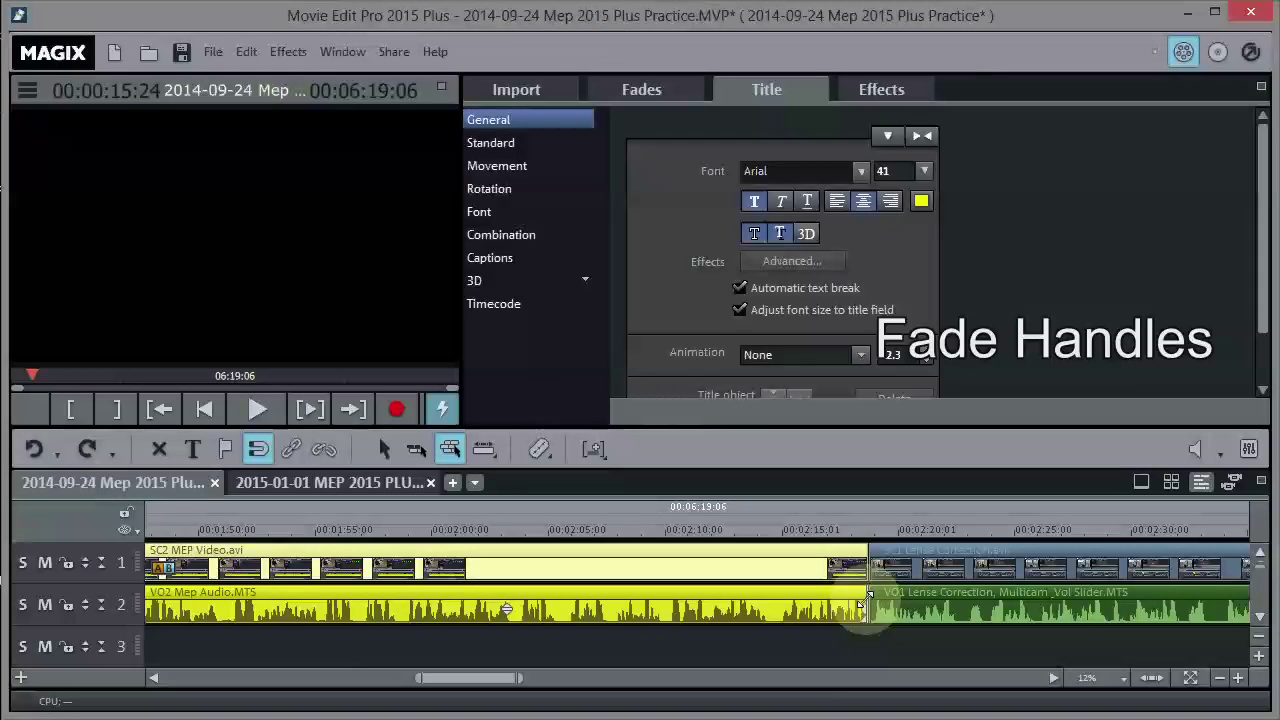
drag(495, 680, 196, 687)
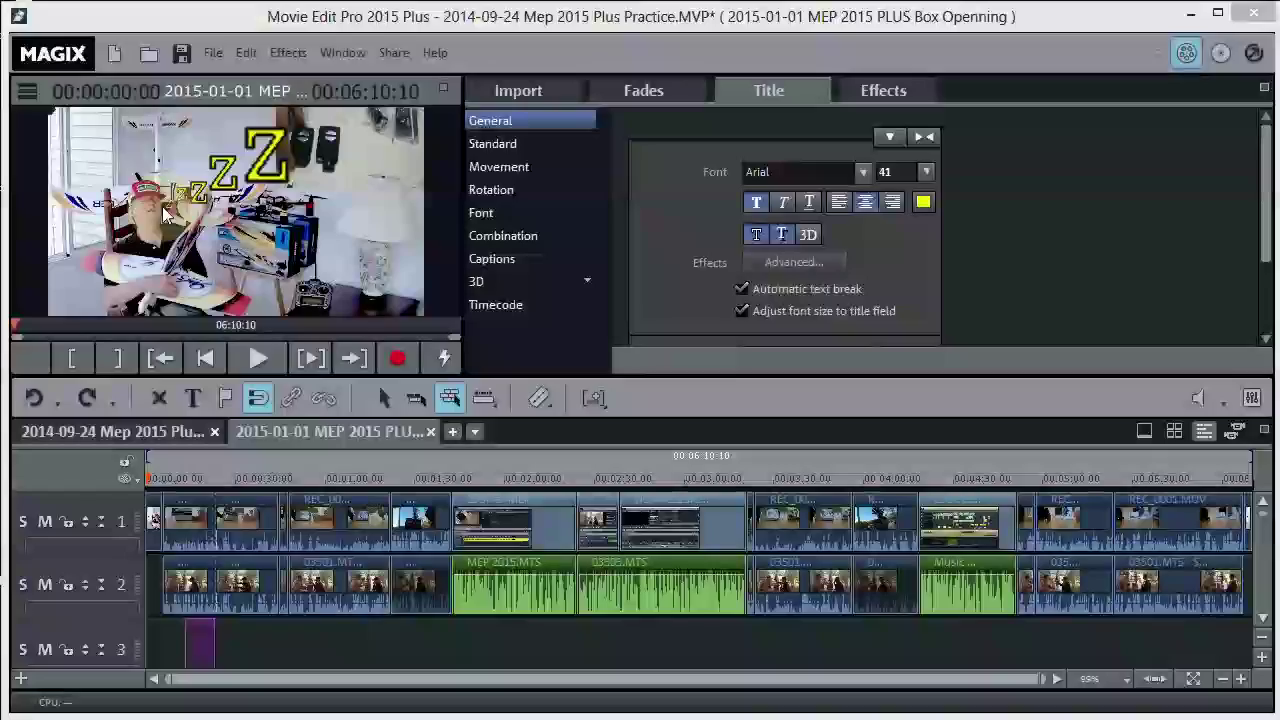
Step: Play the opening intro of the finished movie 2015-01-01 MEP 2015 PLUS Box Openning
click(258, 359)
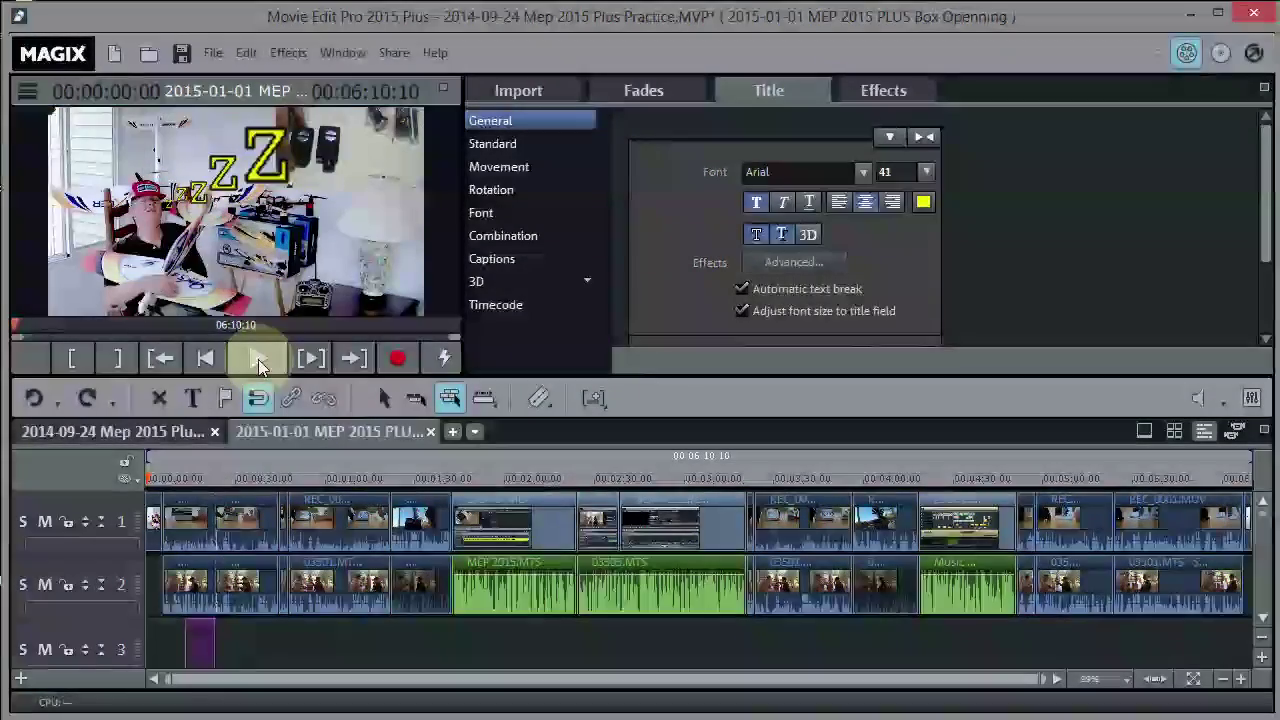
click(258, 360)
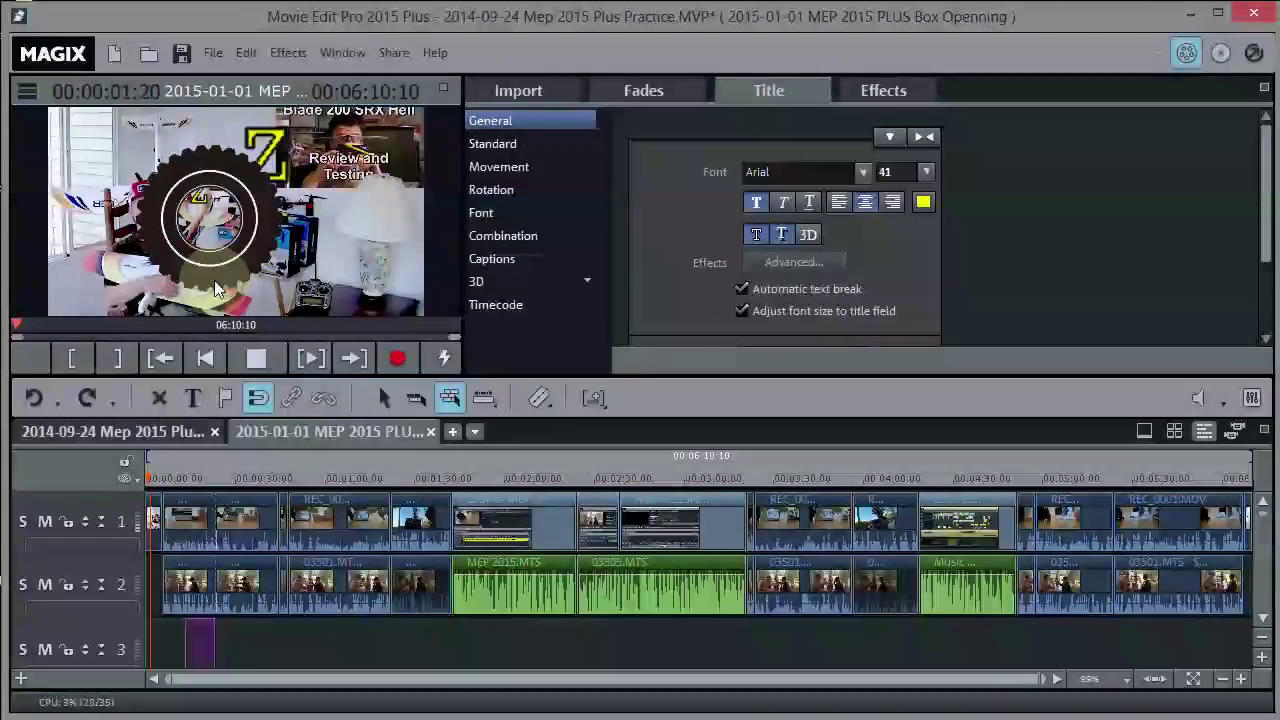
click(257, 361)
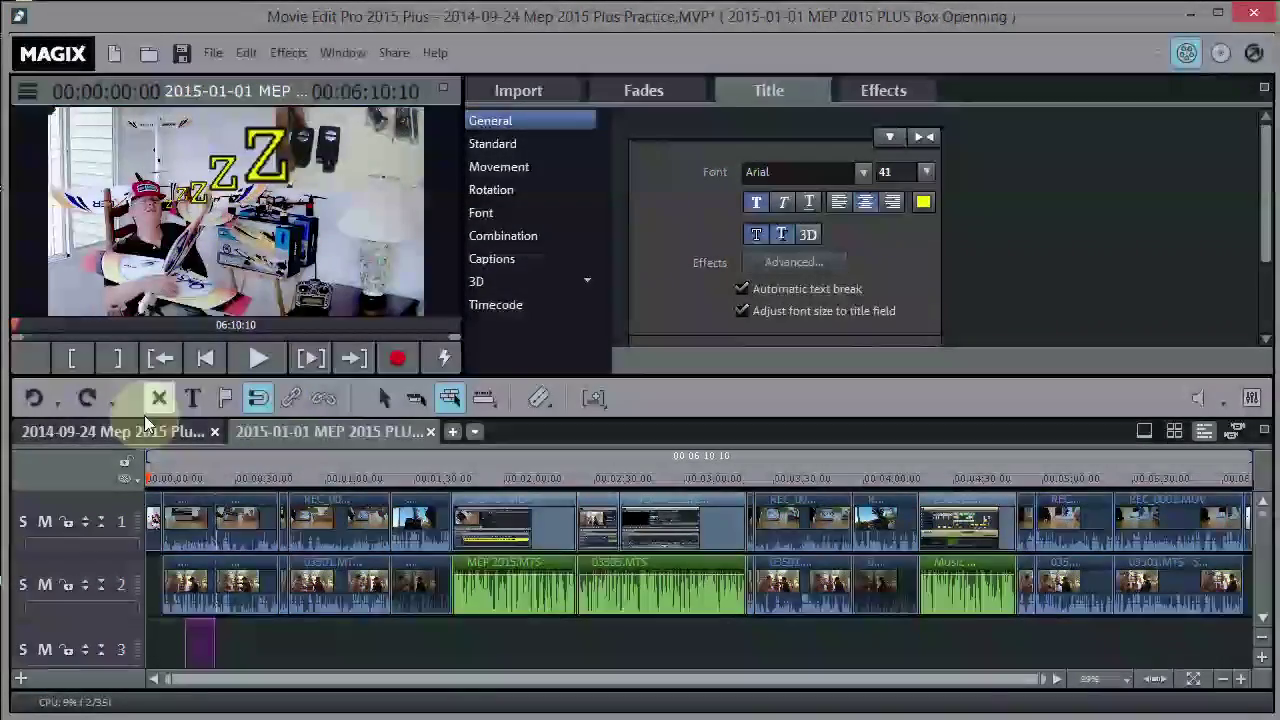
Step: Return to the practice movie, shift all its clips about 30 seconds later and place the playhead at the first clip's start
click(60, 431)
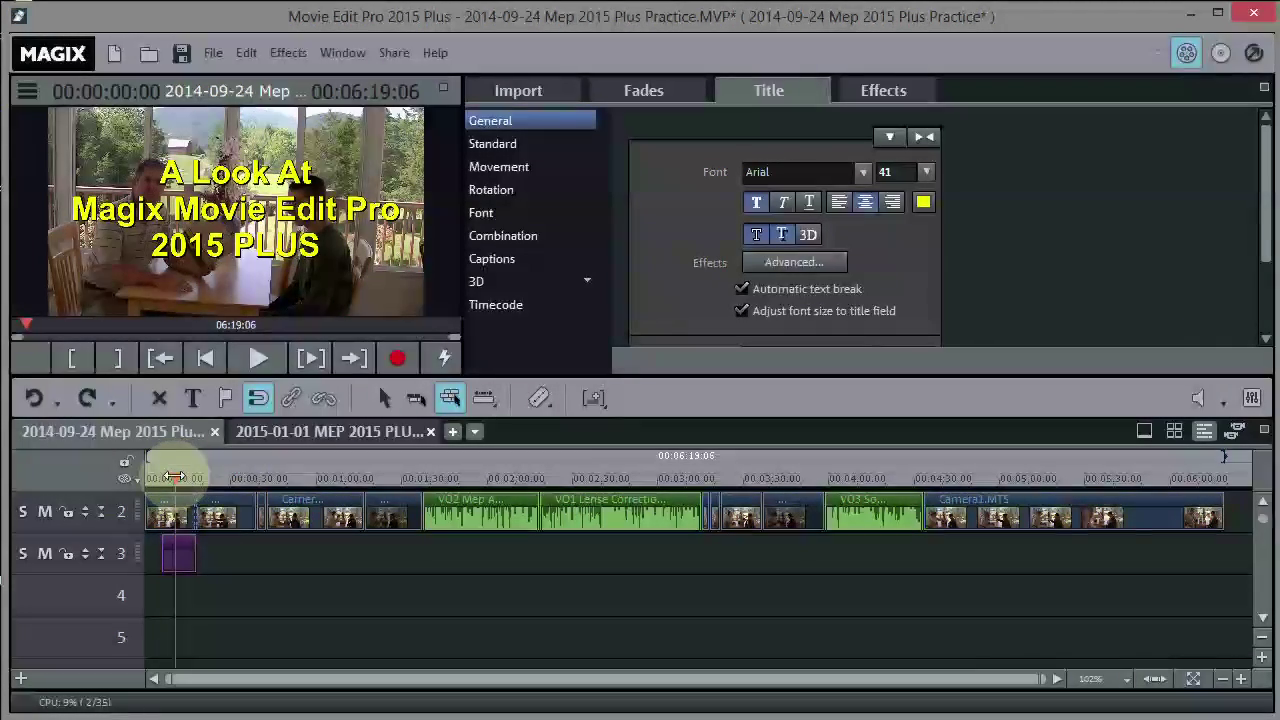
drag(164, 477, 137, 477)
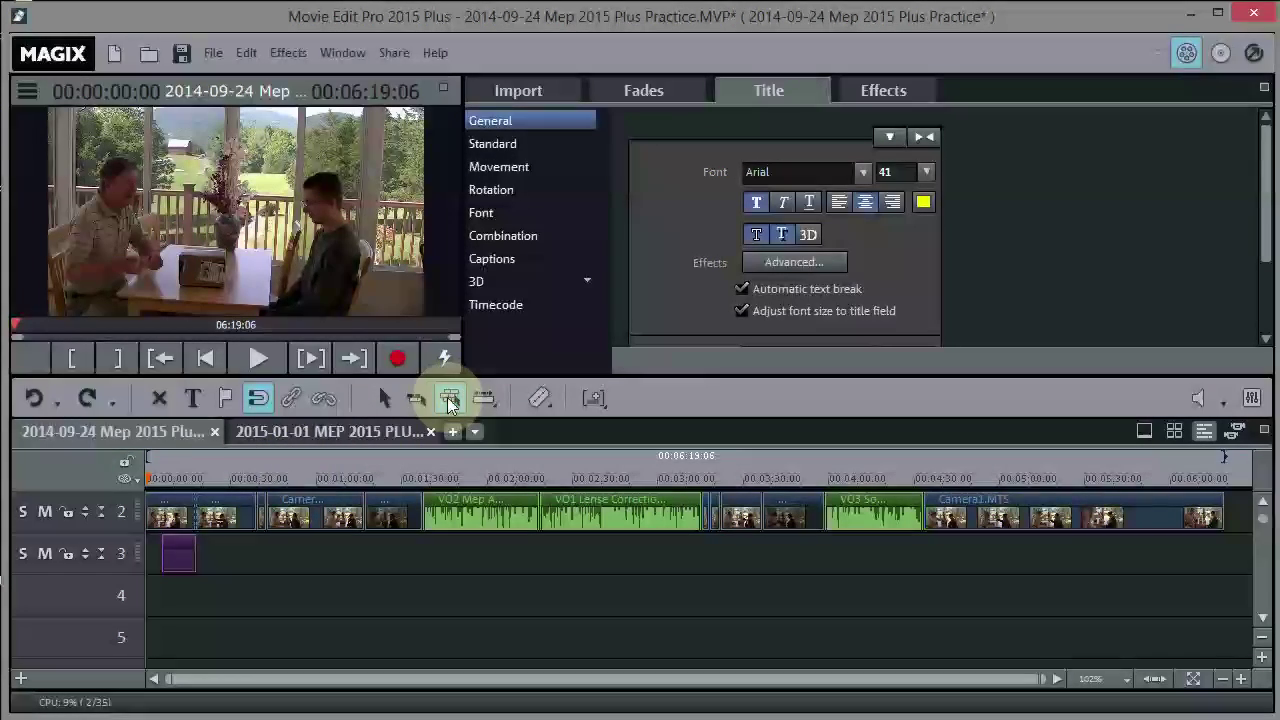
drag(171, 514, 251, 514)
click(334, 583)
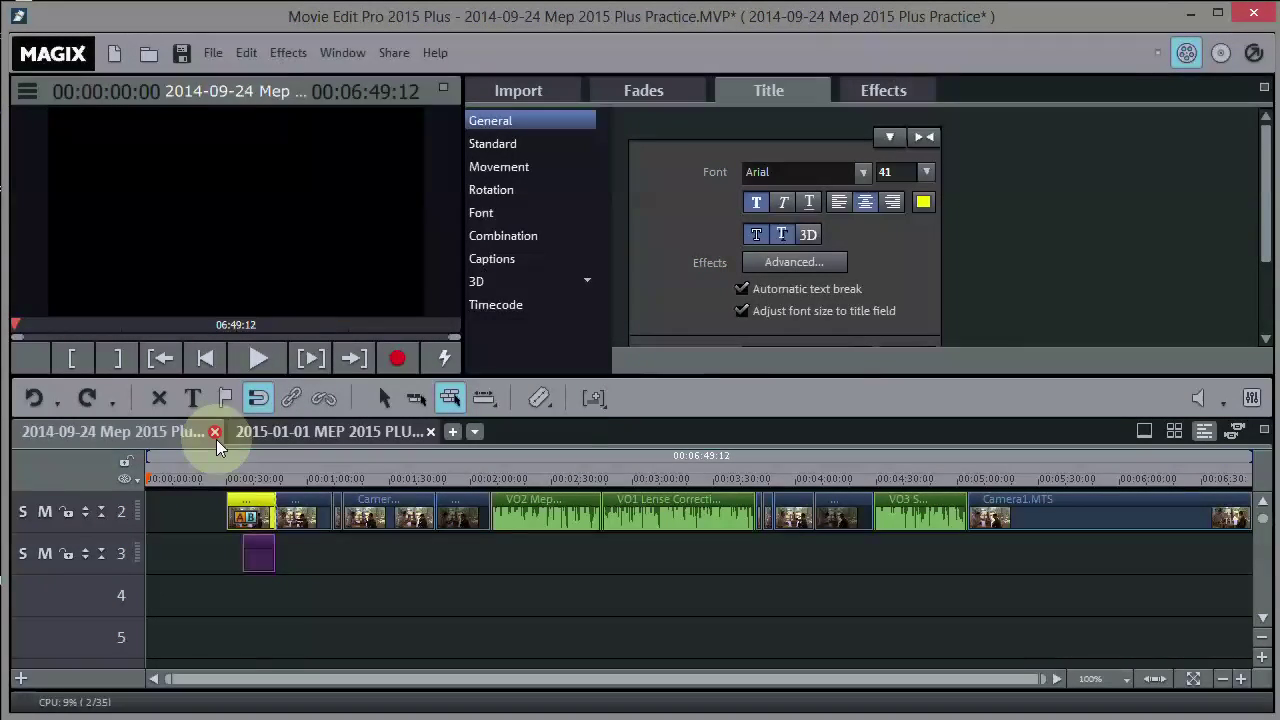
click(229, 482)
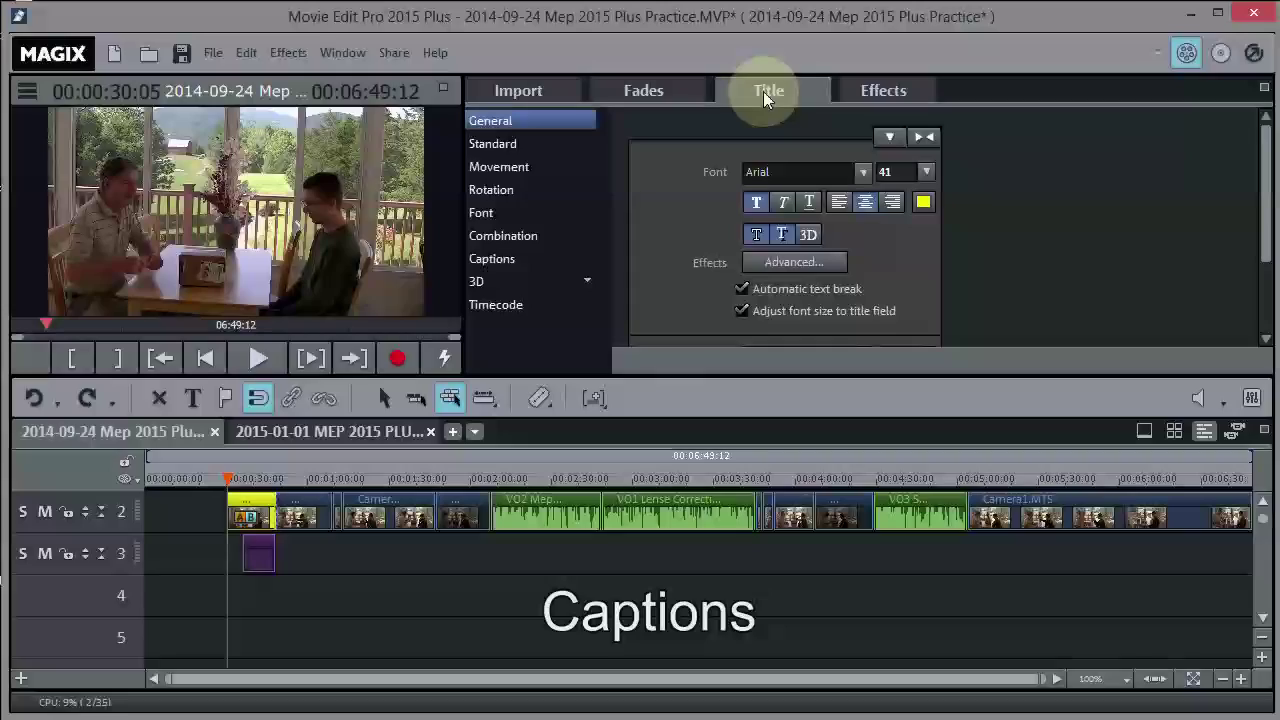
Step: Add the Waves caption template on the tracks below the title, starting just before the first clip
click(511, 263)
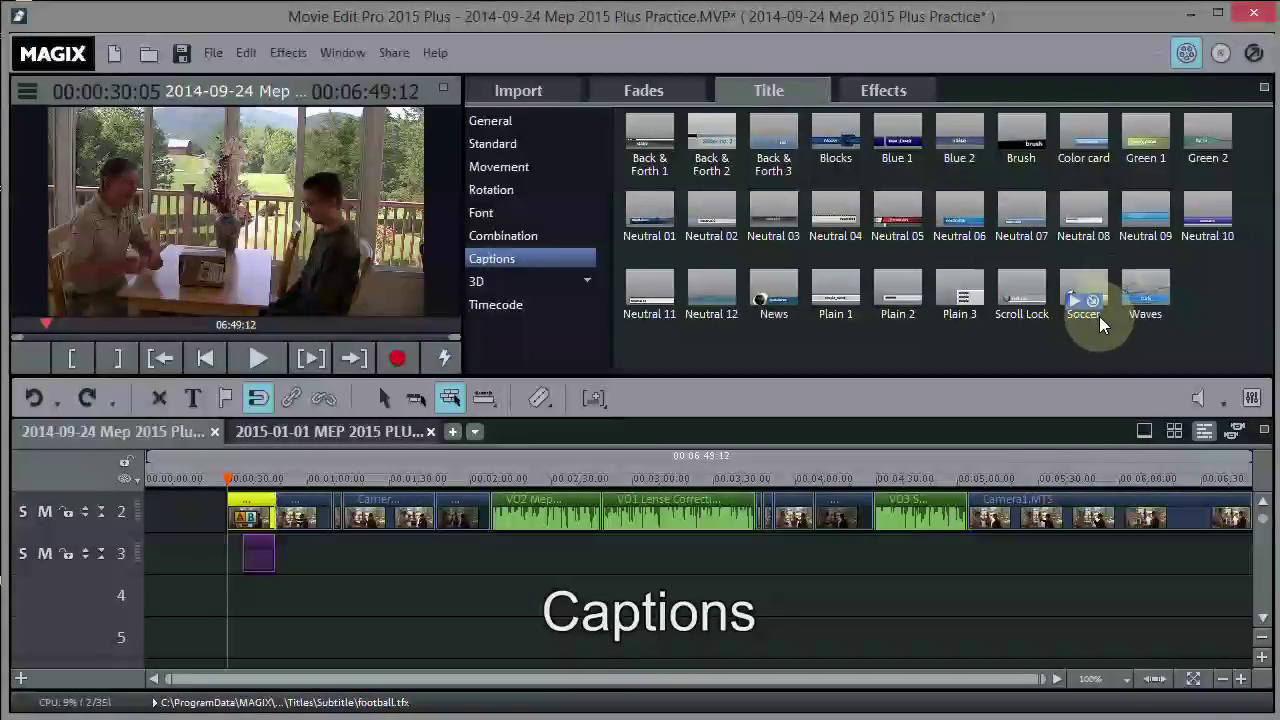
click(1146, 288)
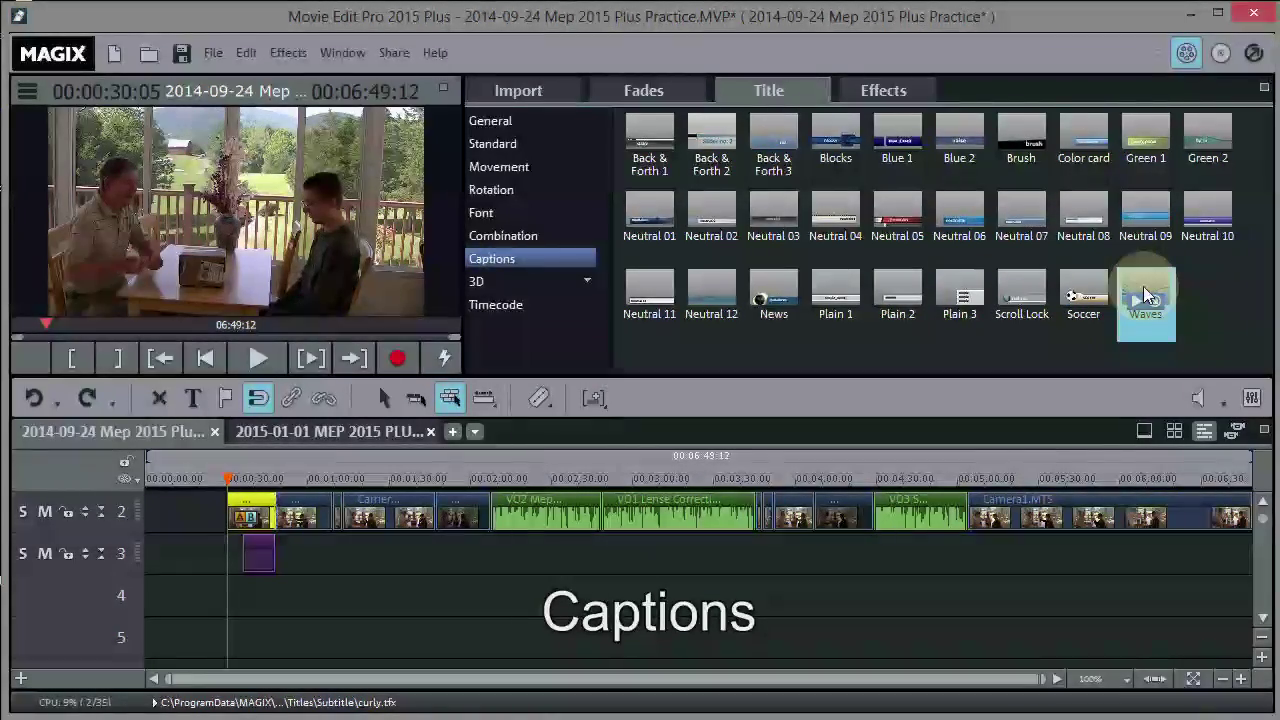
drag(1062, 332, 240, 560)
drag(245, 484, 238, 588)
click(236, 580)
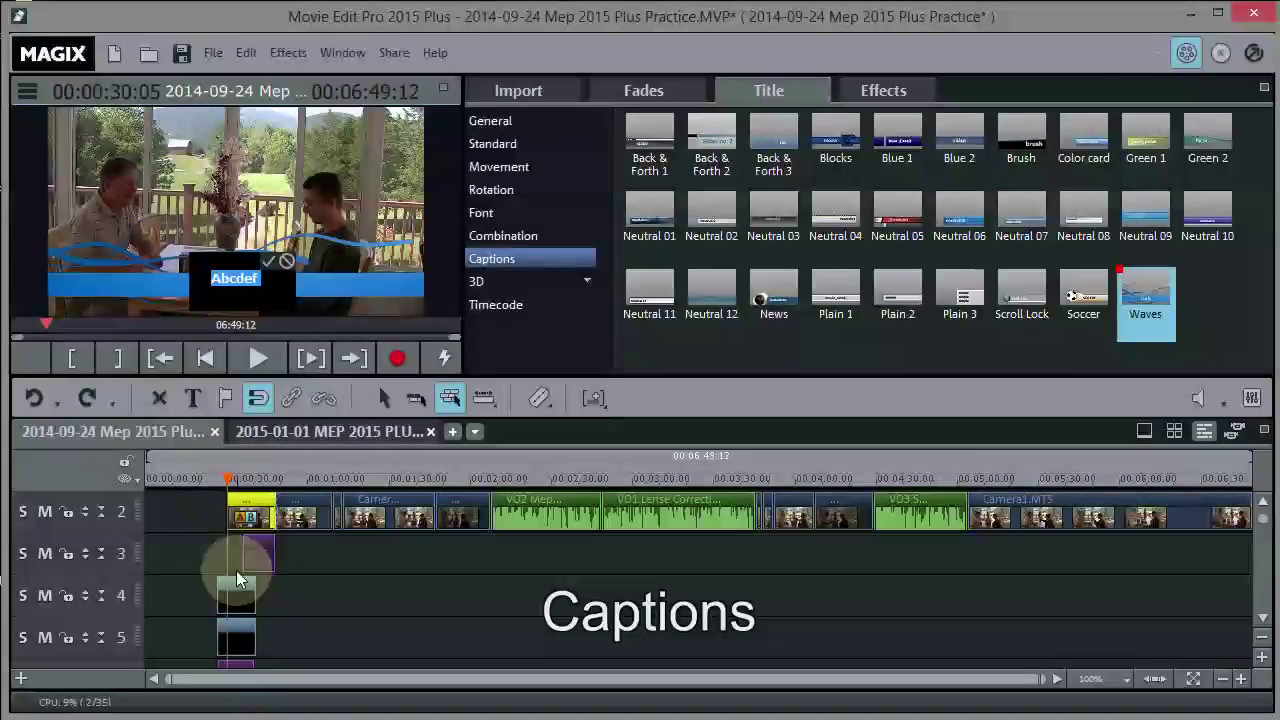
Step: Move the playhead to the start of the Waves caption at 00:00:26:14 and play its animation
click(228, 470)
drag(223, 473, 213, 471)
click(257, 358)
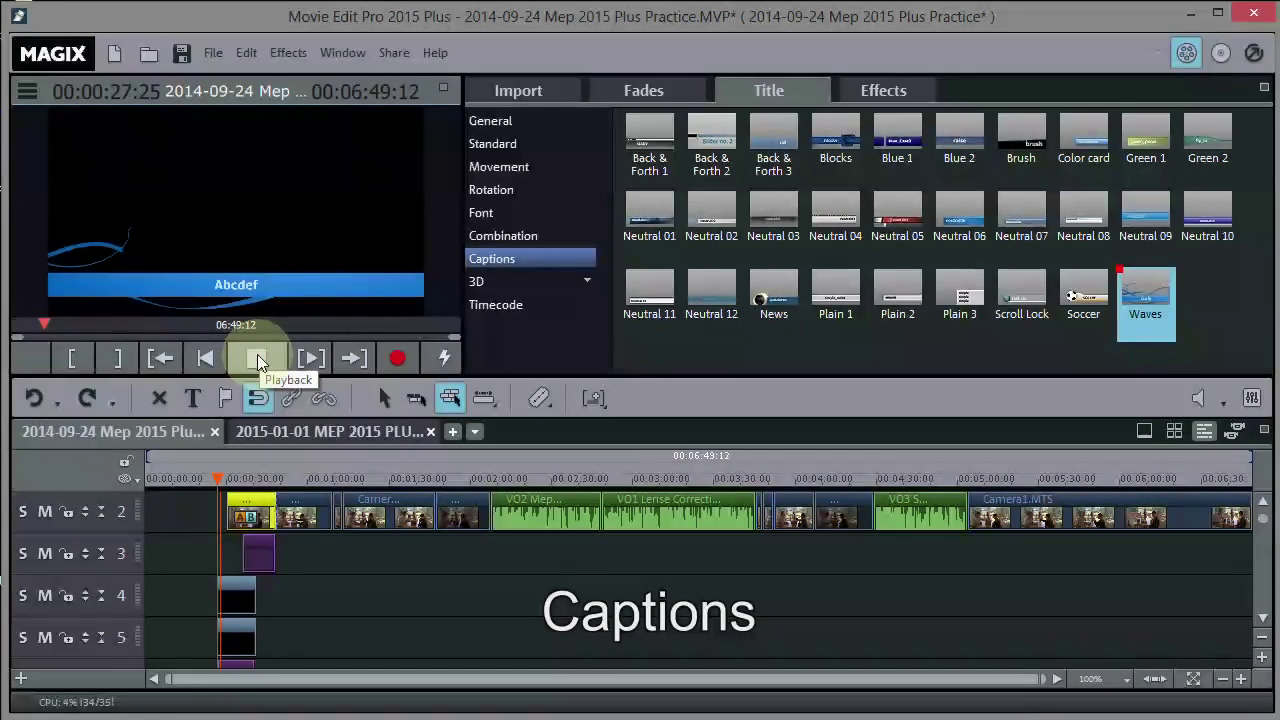
click(257, 358)
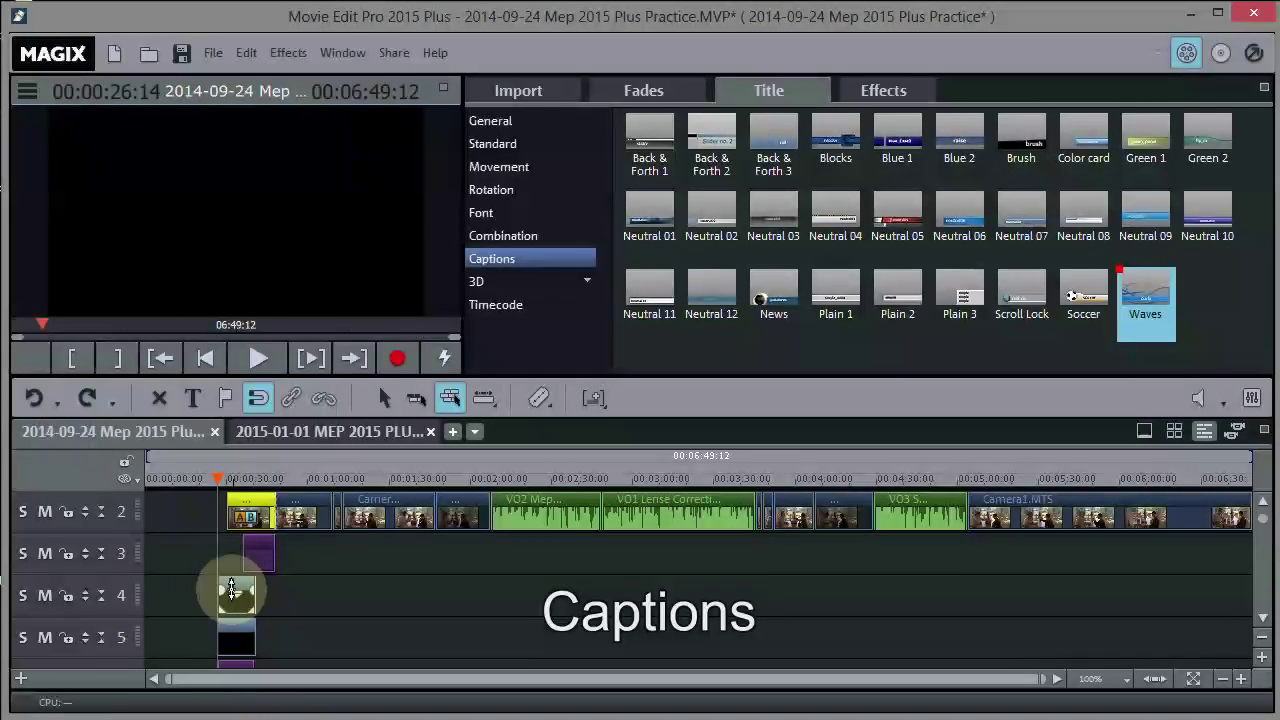
Step: Move the Waves caption so it starts with the first clip at 00:00:30:05 and play it over the video
click(384, 398)
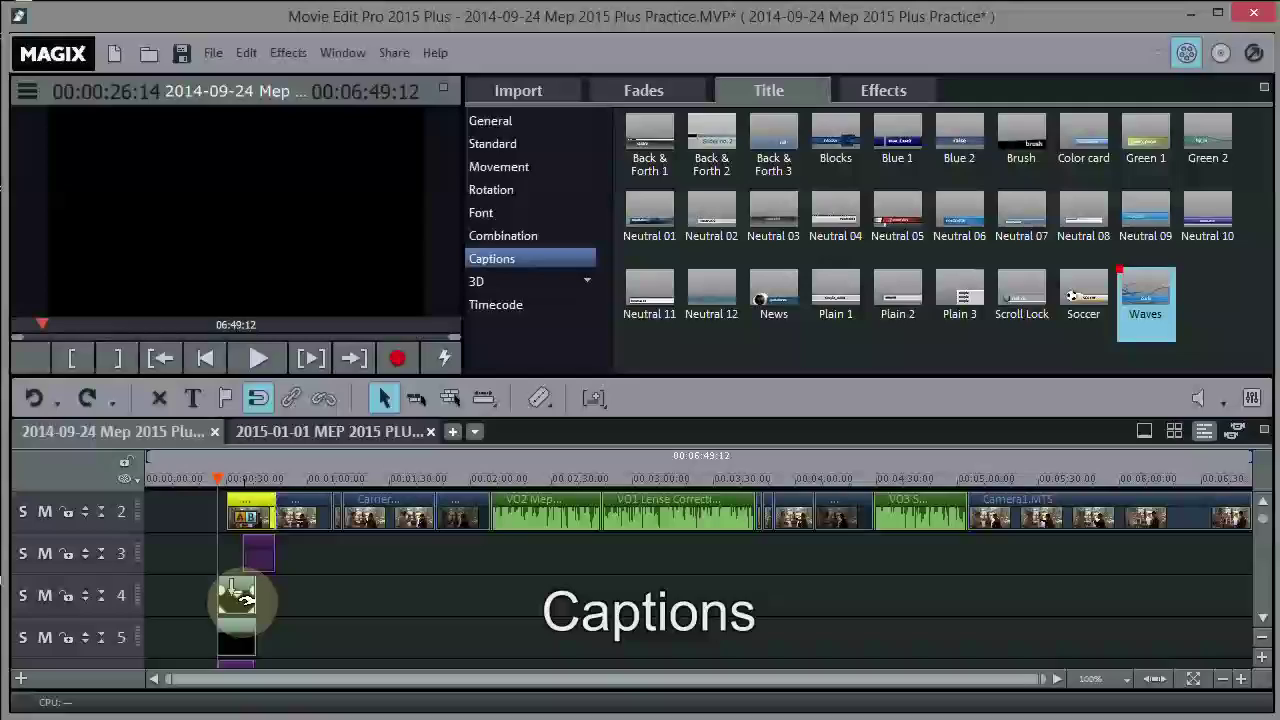
drag(237, 590, 255, 590)
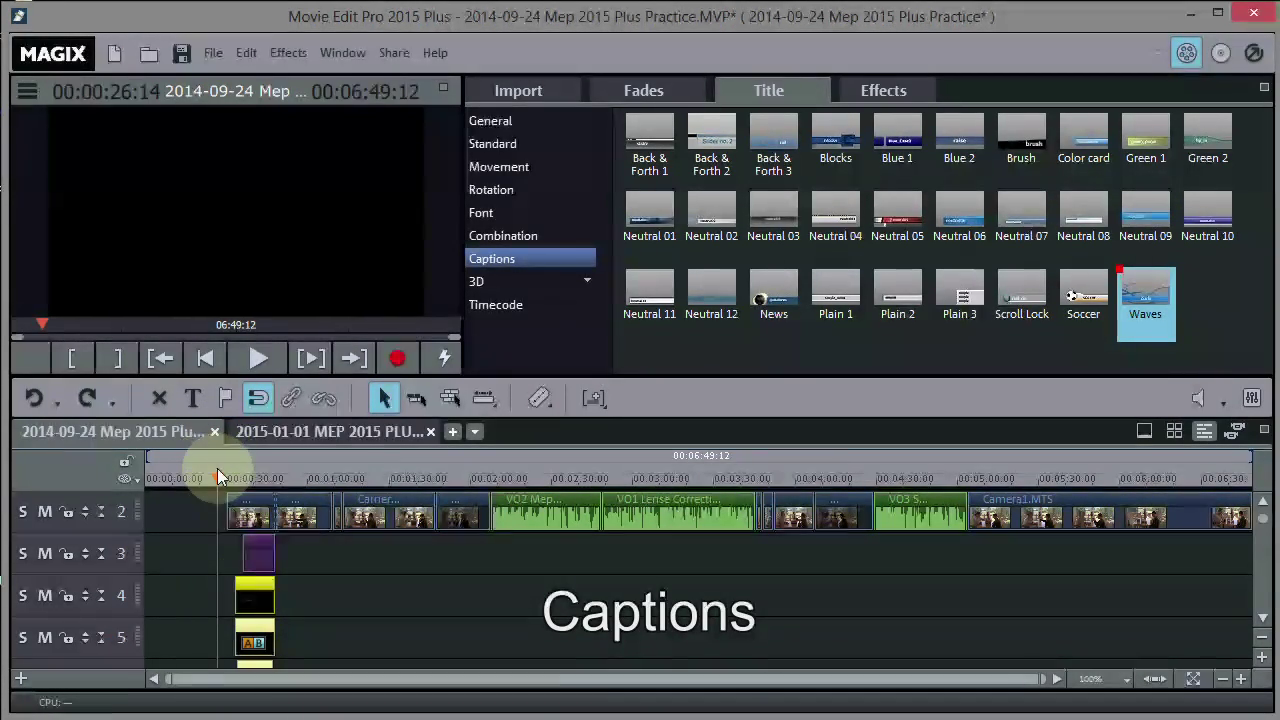
drag(215, 477, 229, 477)
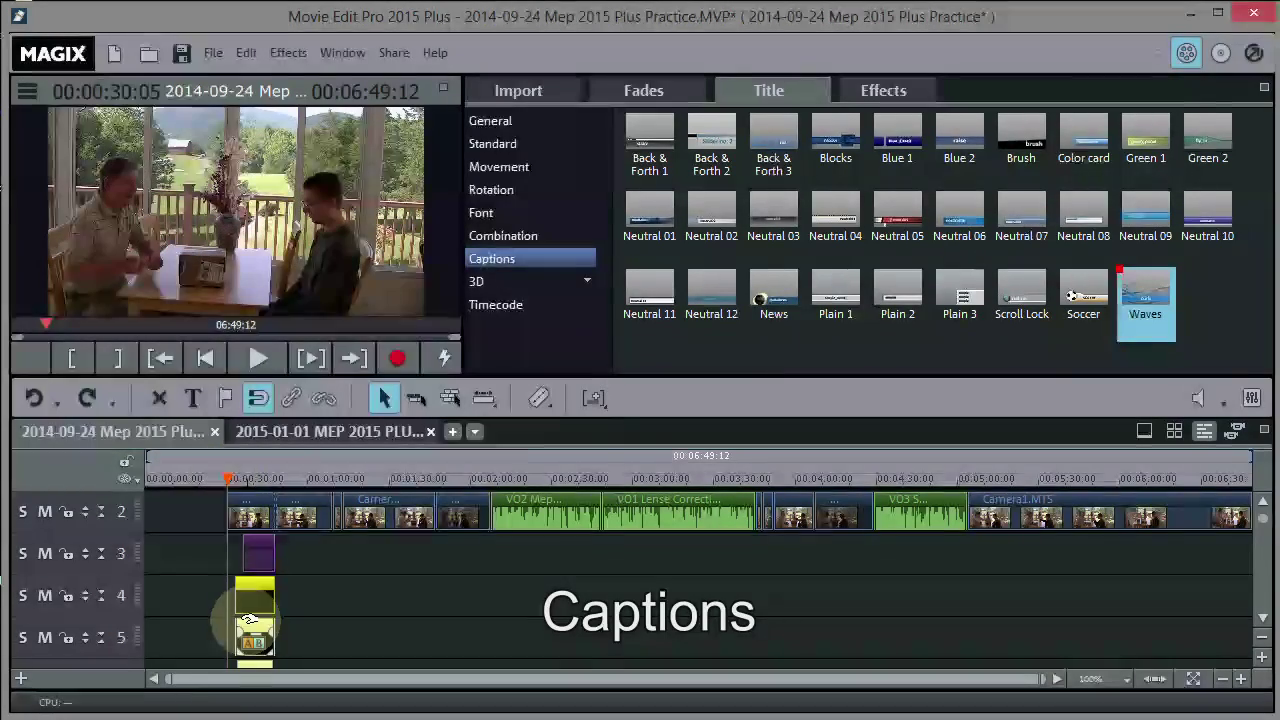
drag(255, 590, 247, 588)
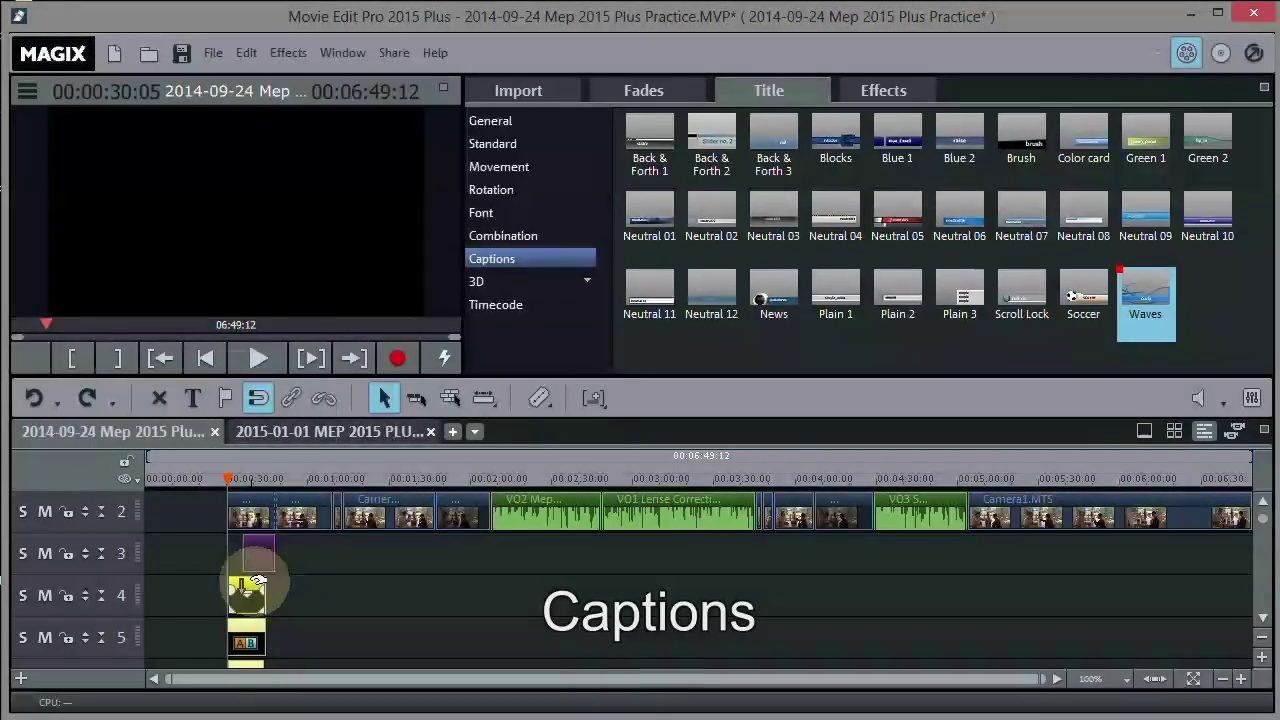
click(253, 357)
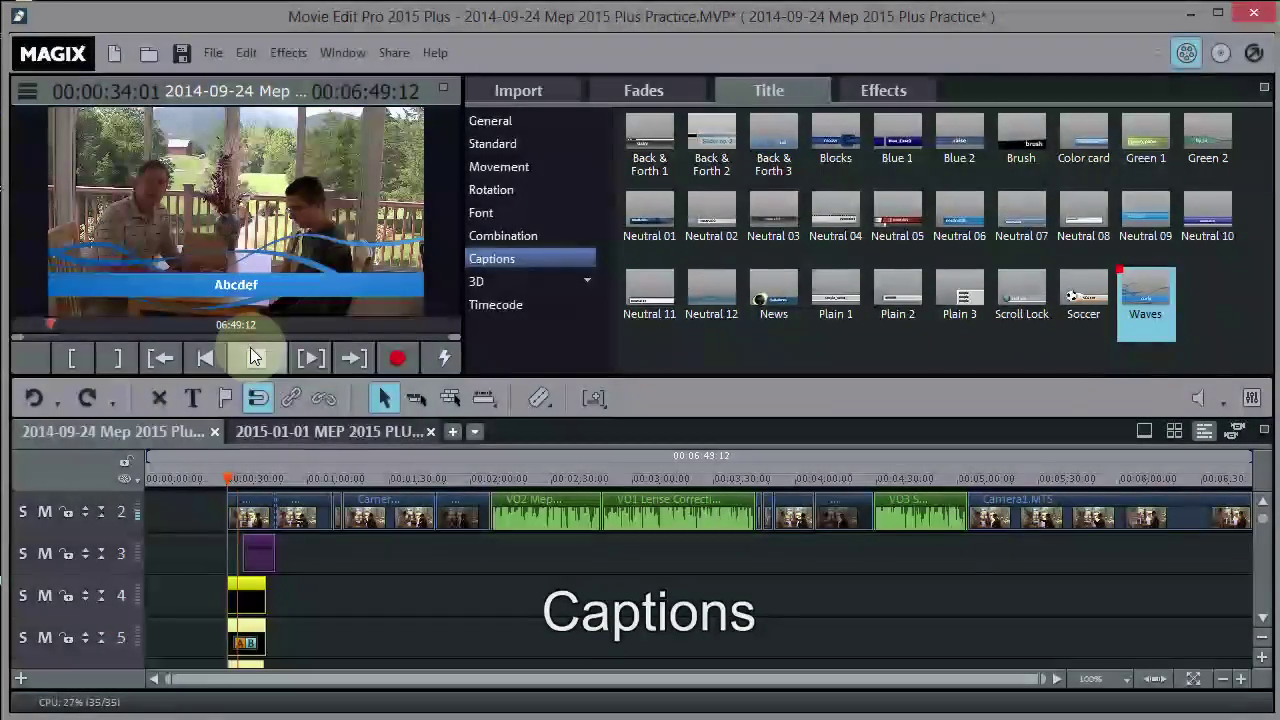
click(253, 357)
Step: Replace the placeholder text of the Waves caption with "Retired Time Productions"
click(230, 287)
double_click(236, 287)
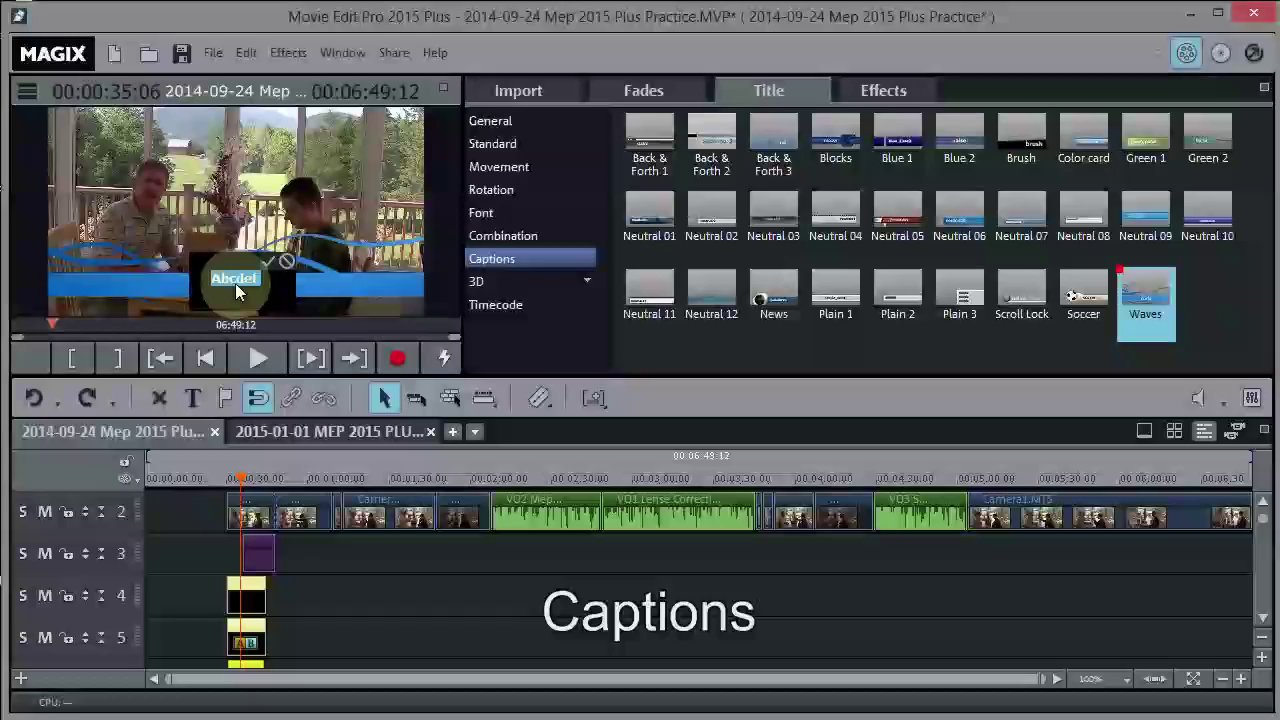
text(Retired Time)
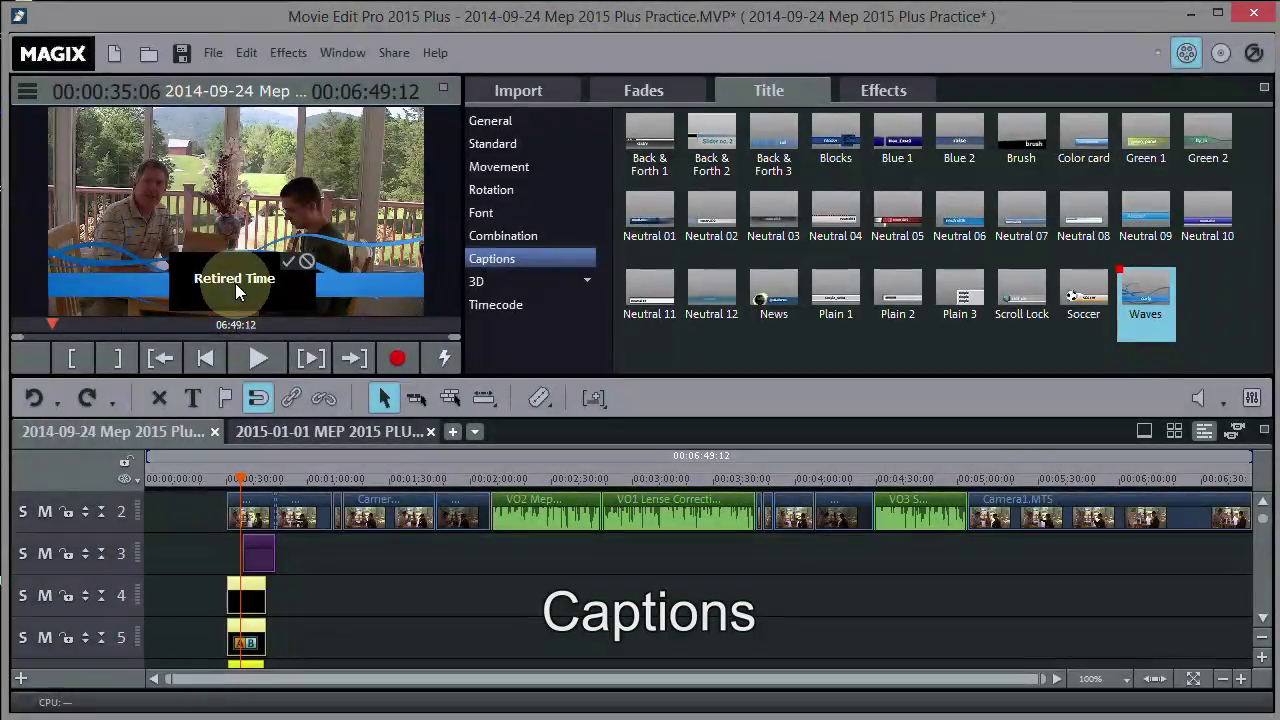
text( Productions)
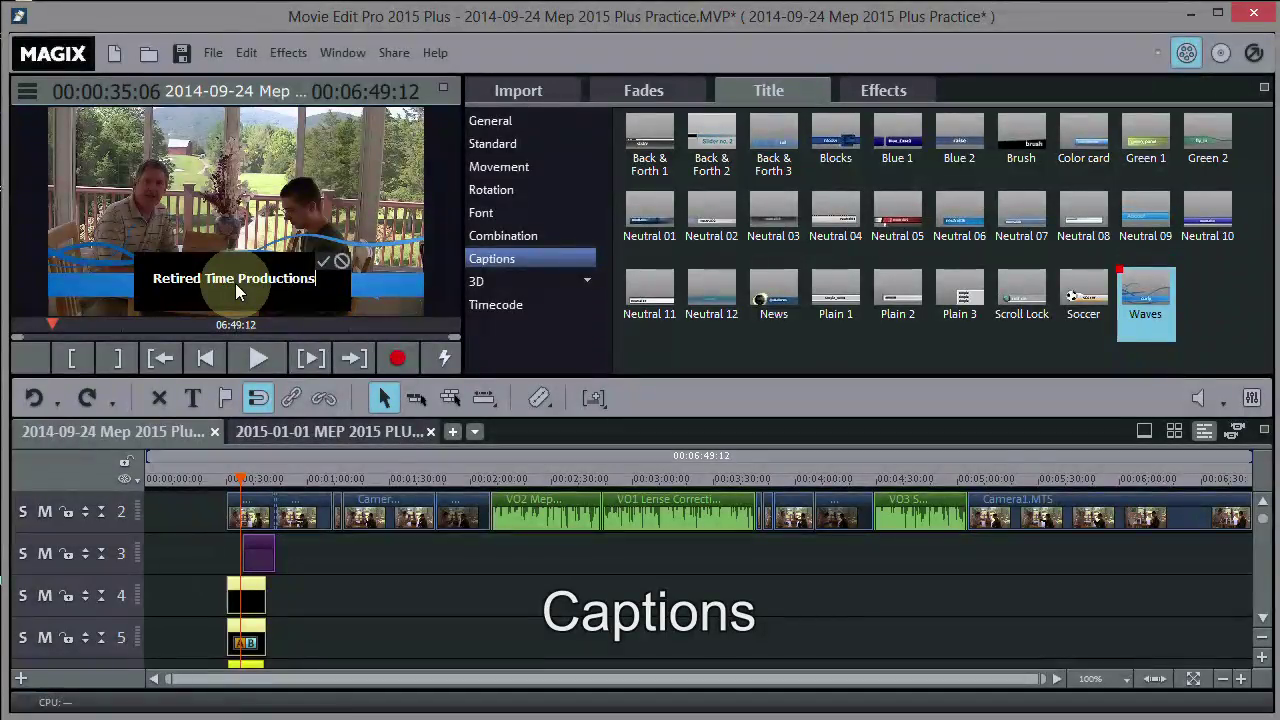
drag(322, 278, 145, 281)
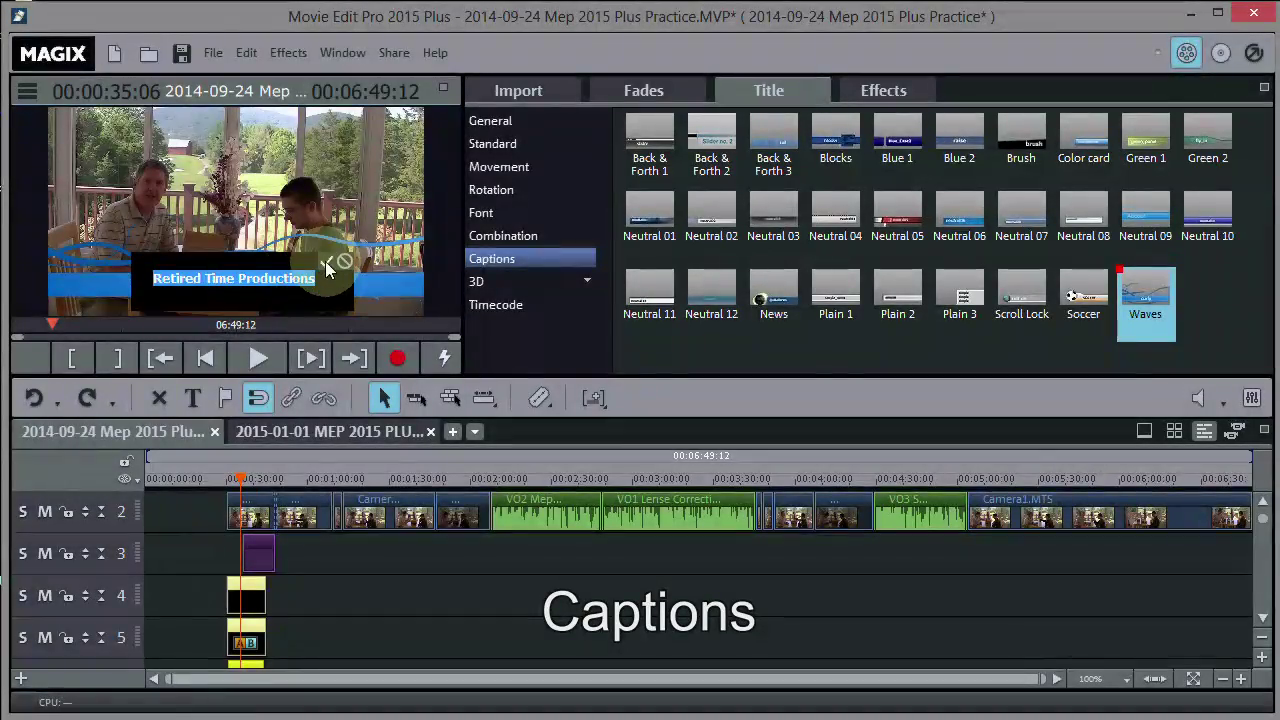
click(325, 265)
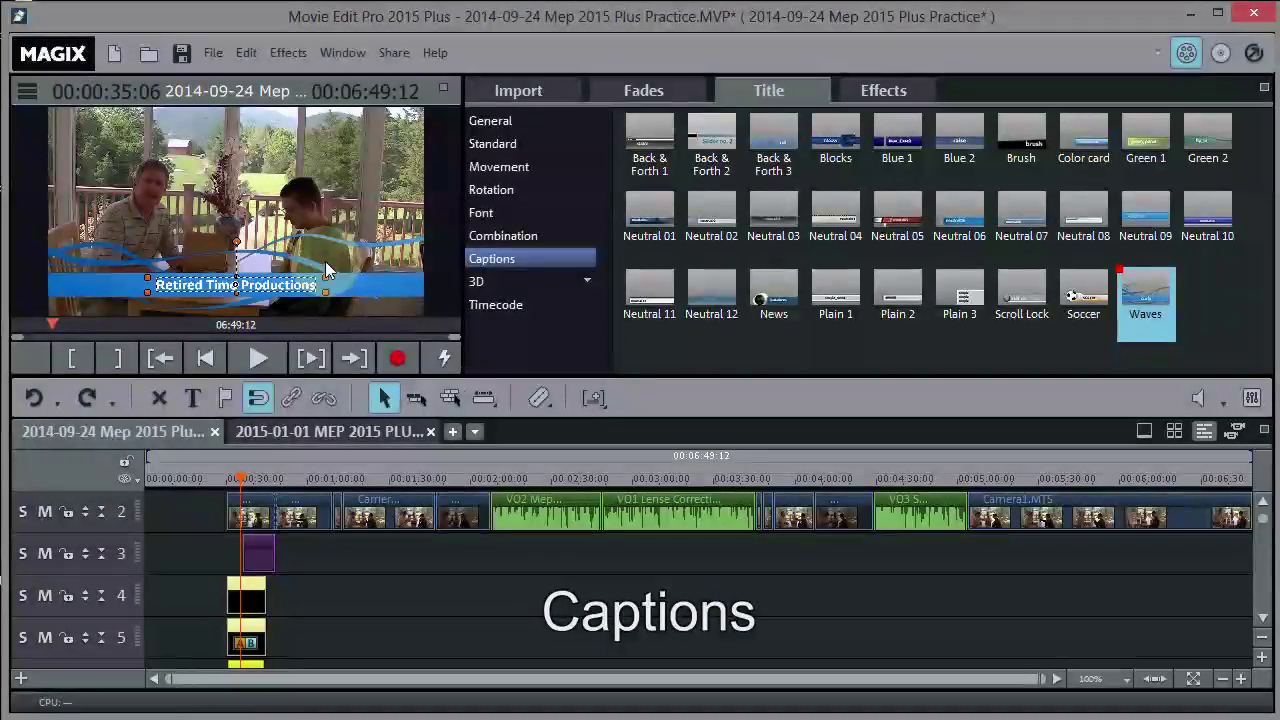
Step: Play the edited Waves caption from the start of the first clip to check its animation
click(230, 480)
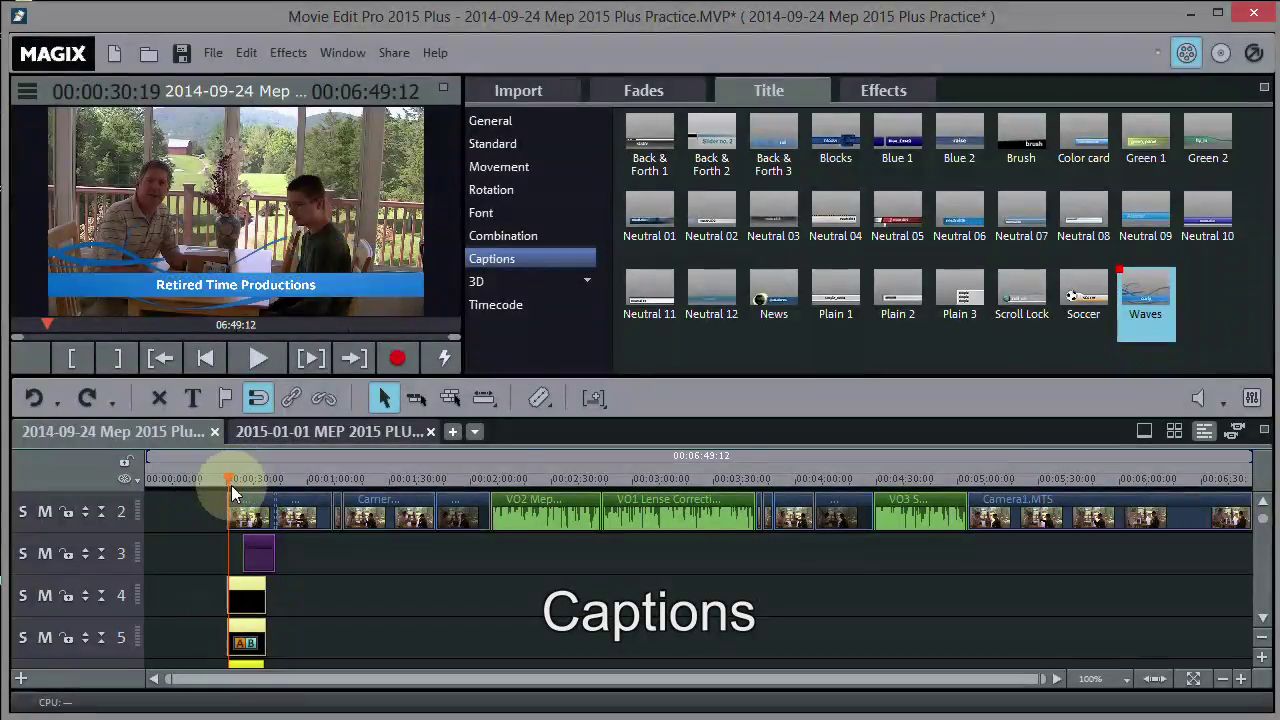
click(247, 359)
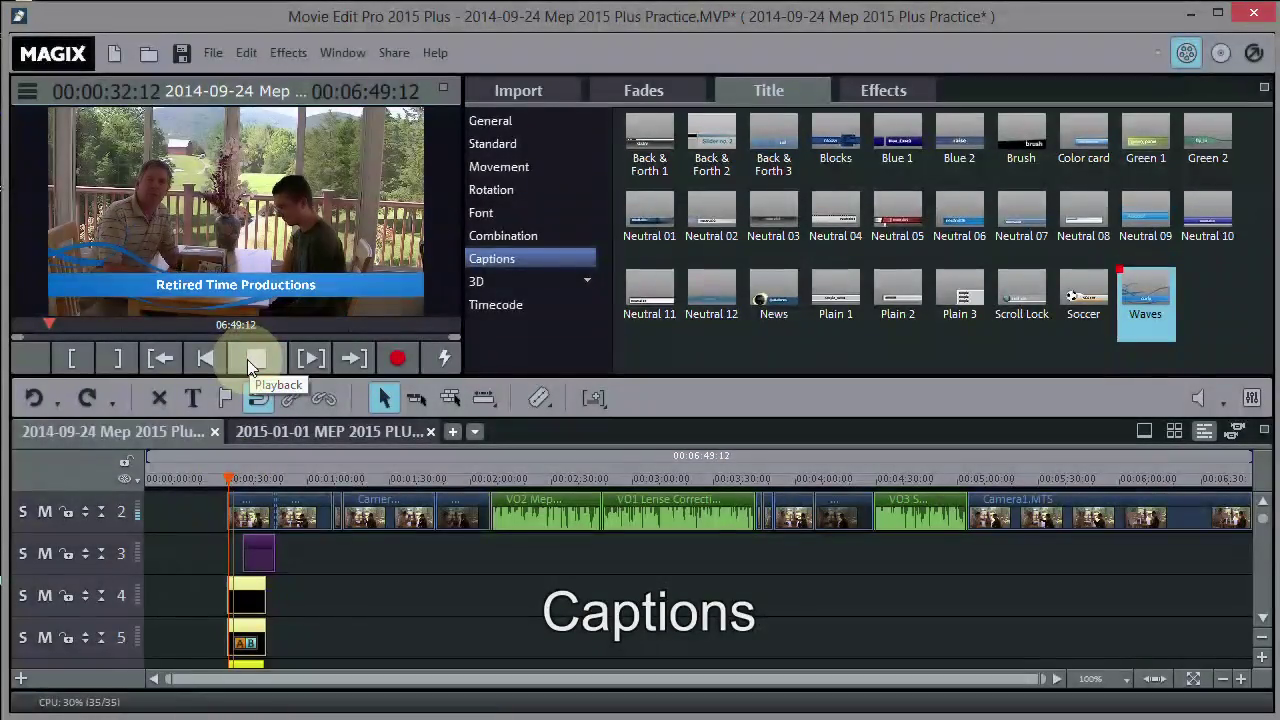
click(247, 359)
click(219, 472)
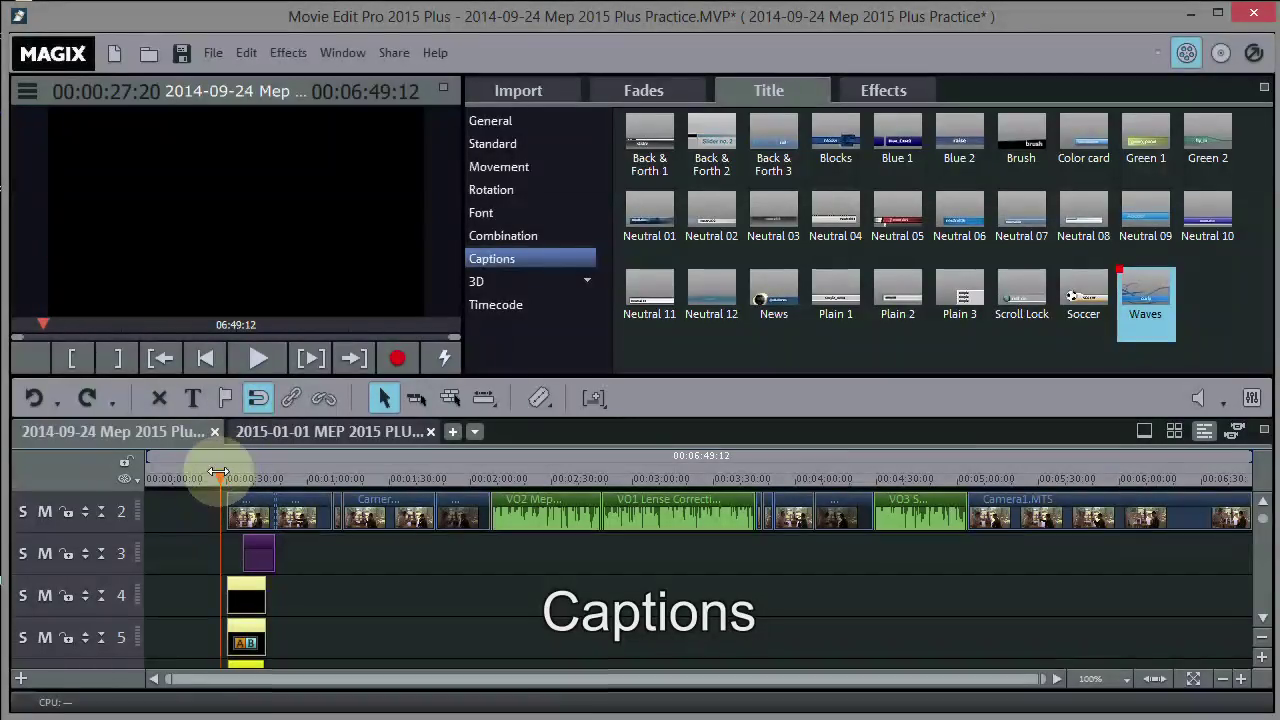
click(228, 474)
click(256, 358)
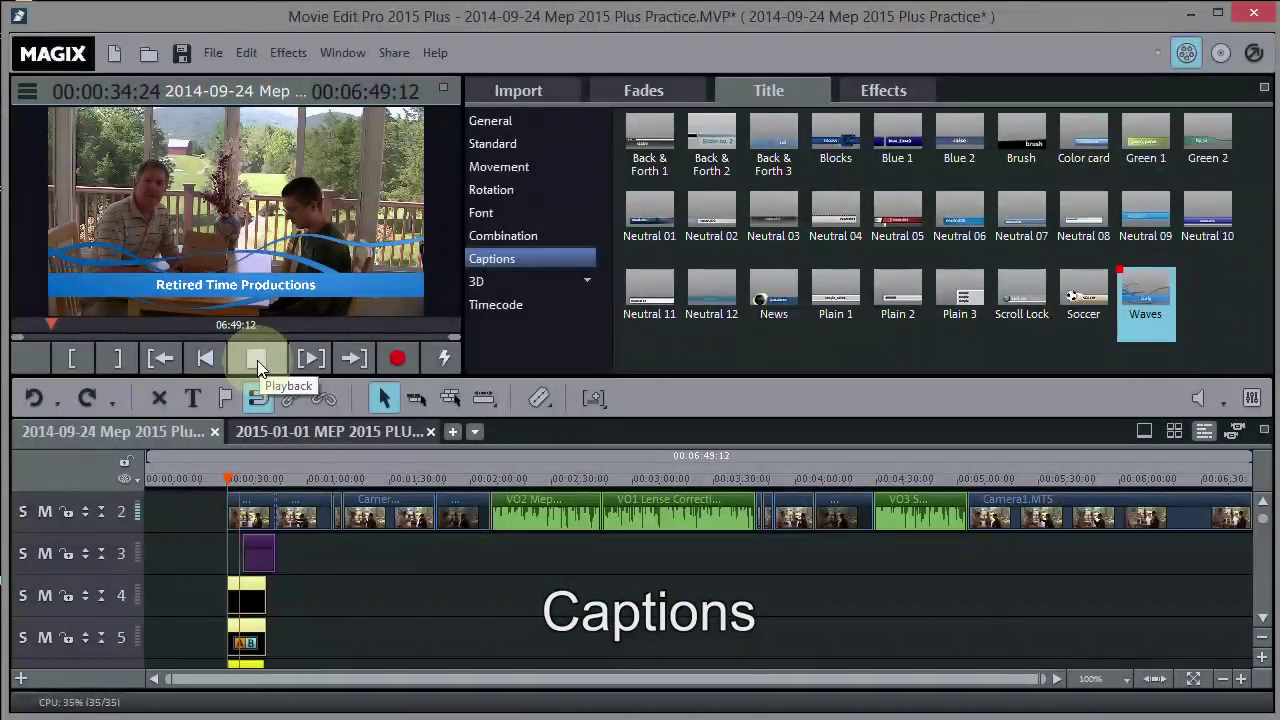
click(257, 359)
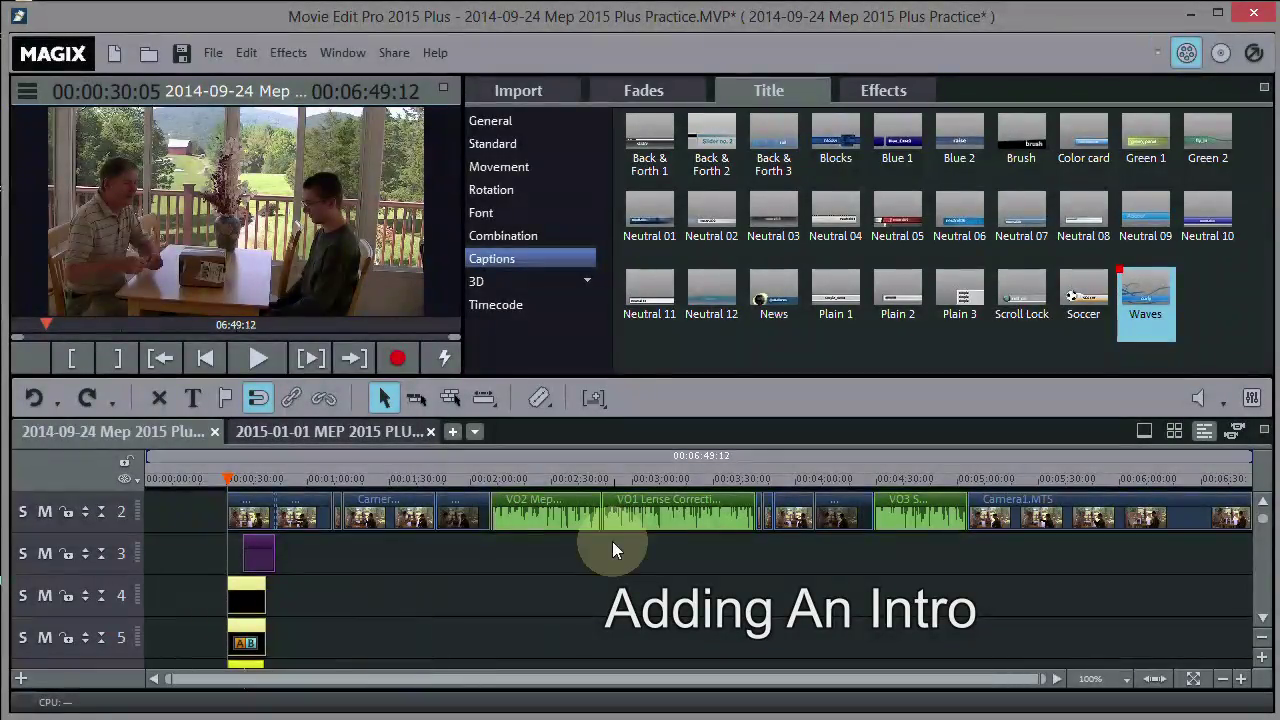
Step: Open the Intros/Outros category of the design elements among the effects
click(880, 87)
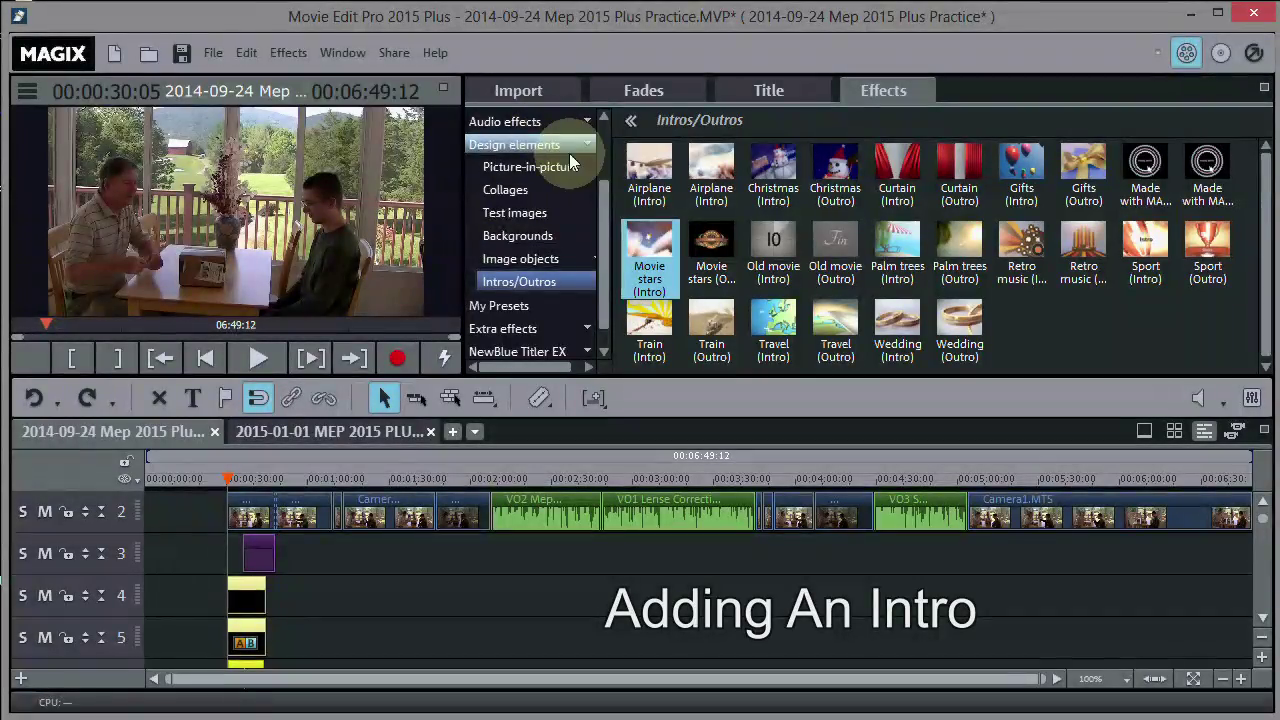
drag(604, 244, 603, 160)
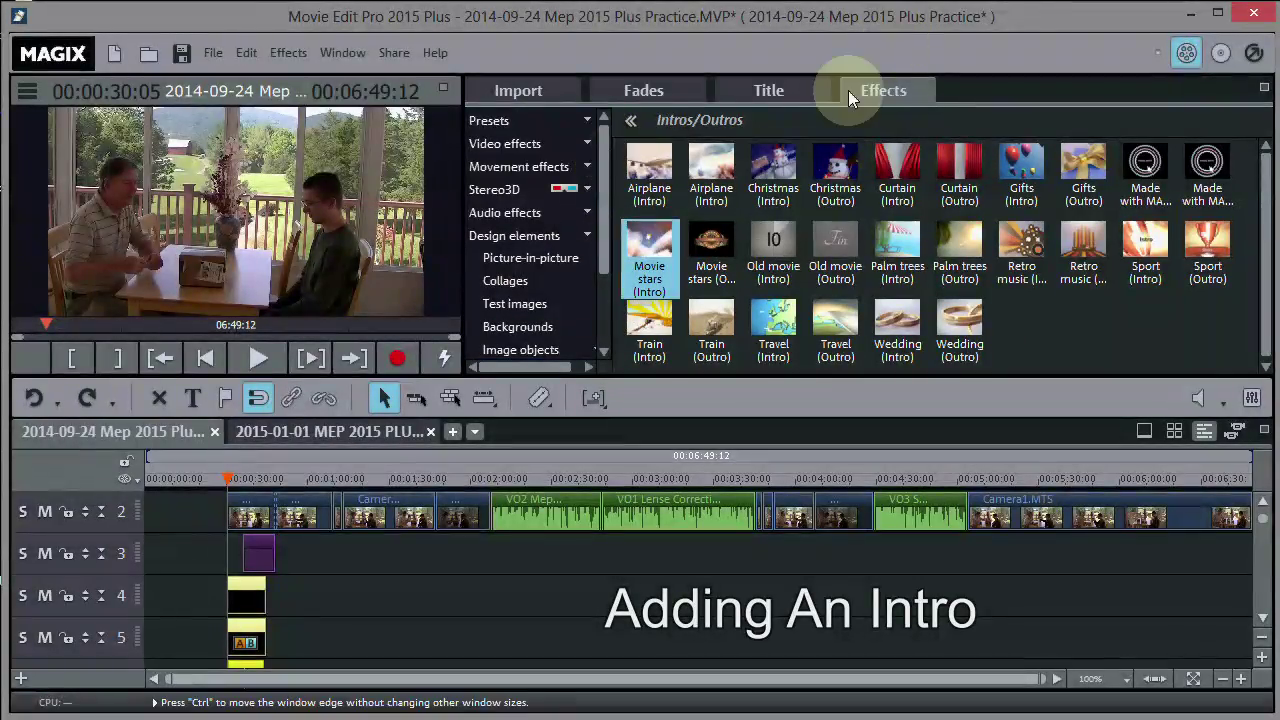
click(537, 238)
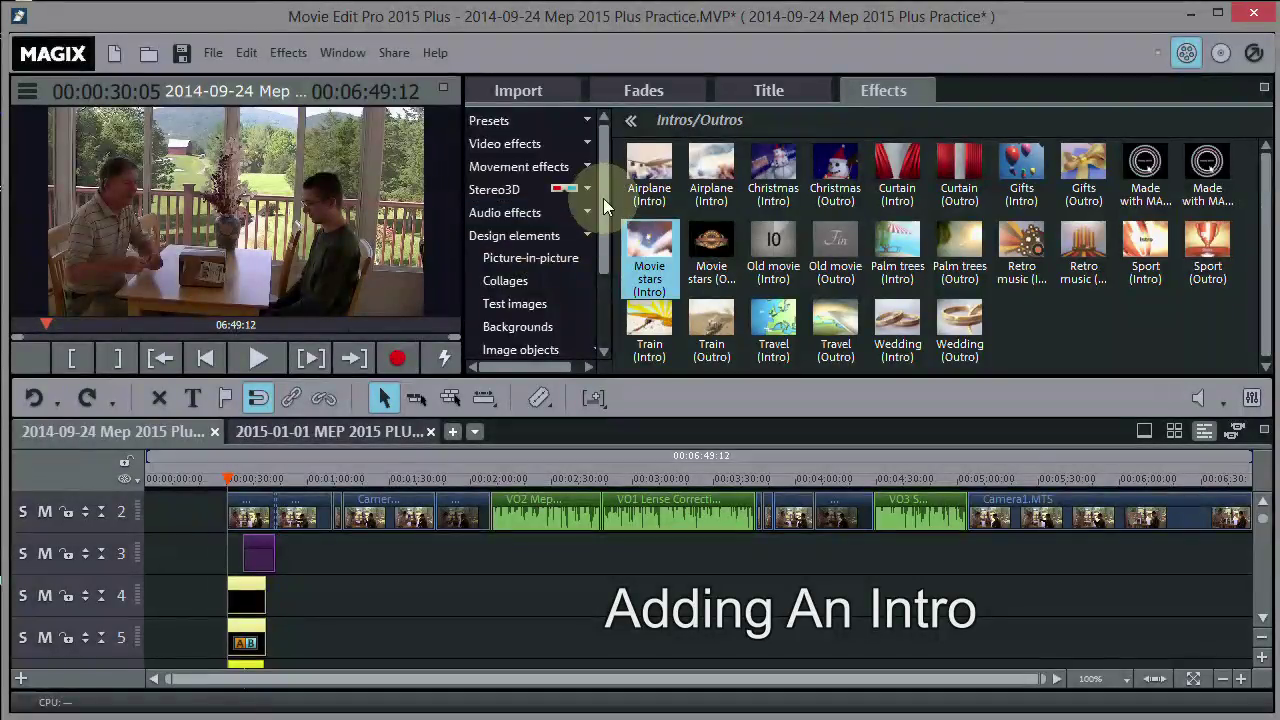
drag(603, 198, 596, 288)
click(522, 232)
click(525, 257)
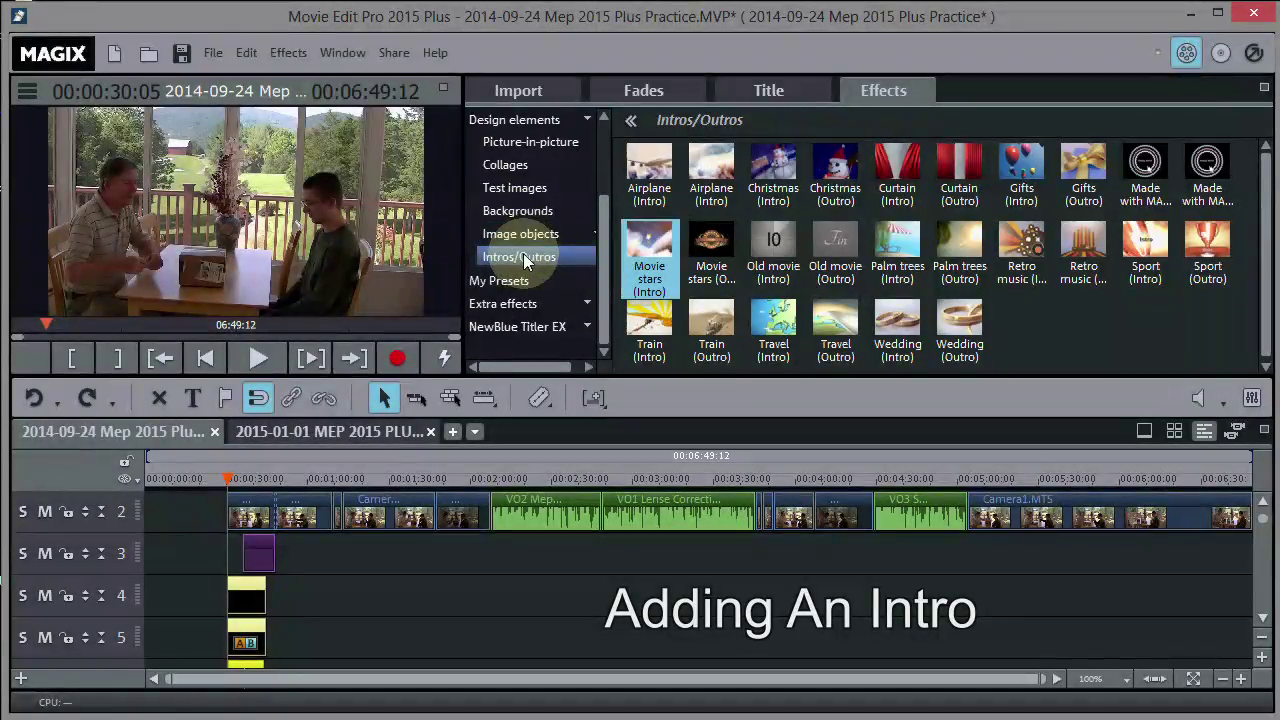
Step: Insert the Movie stars (Intro) template at the first clip and close the multiple-selection prompt
click(1035, 170)
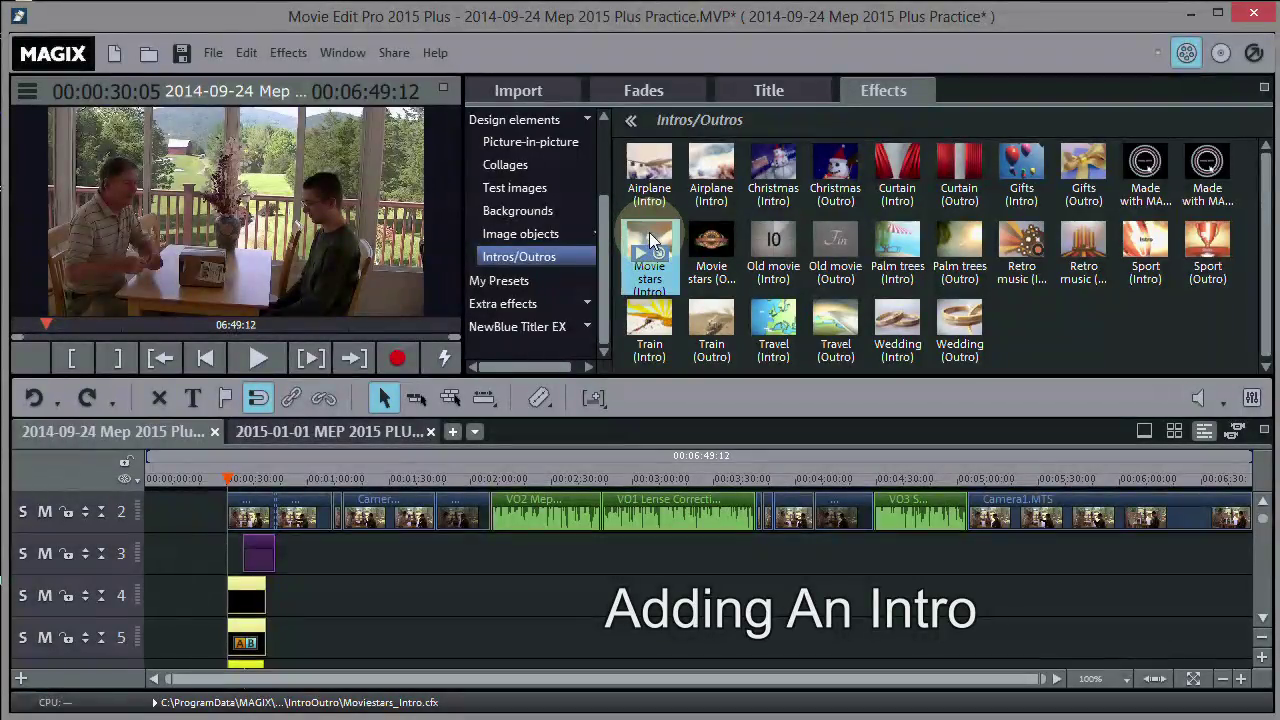
drag(465, 400, 259, 537)
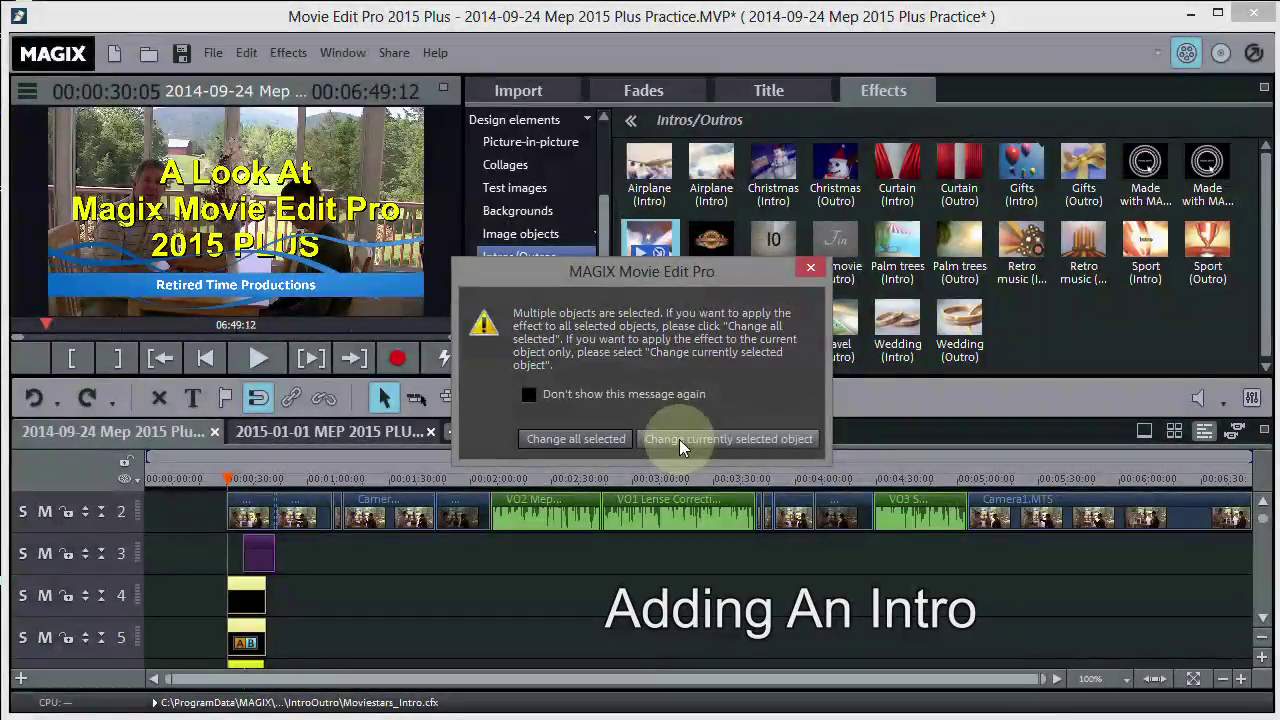
click(593, 401)
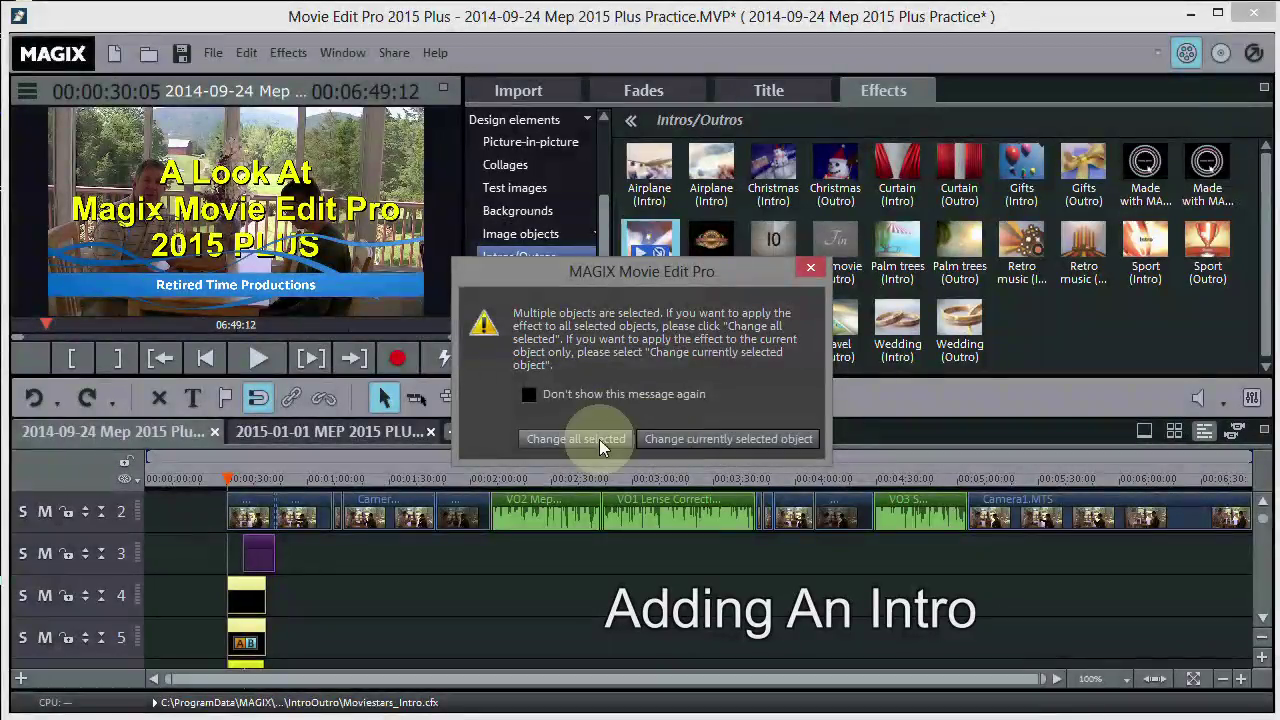
click(810, 271)
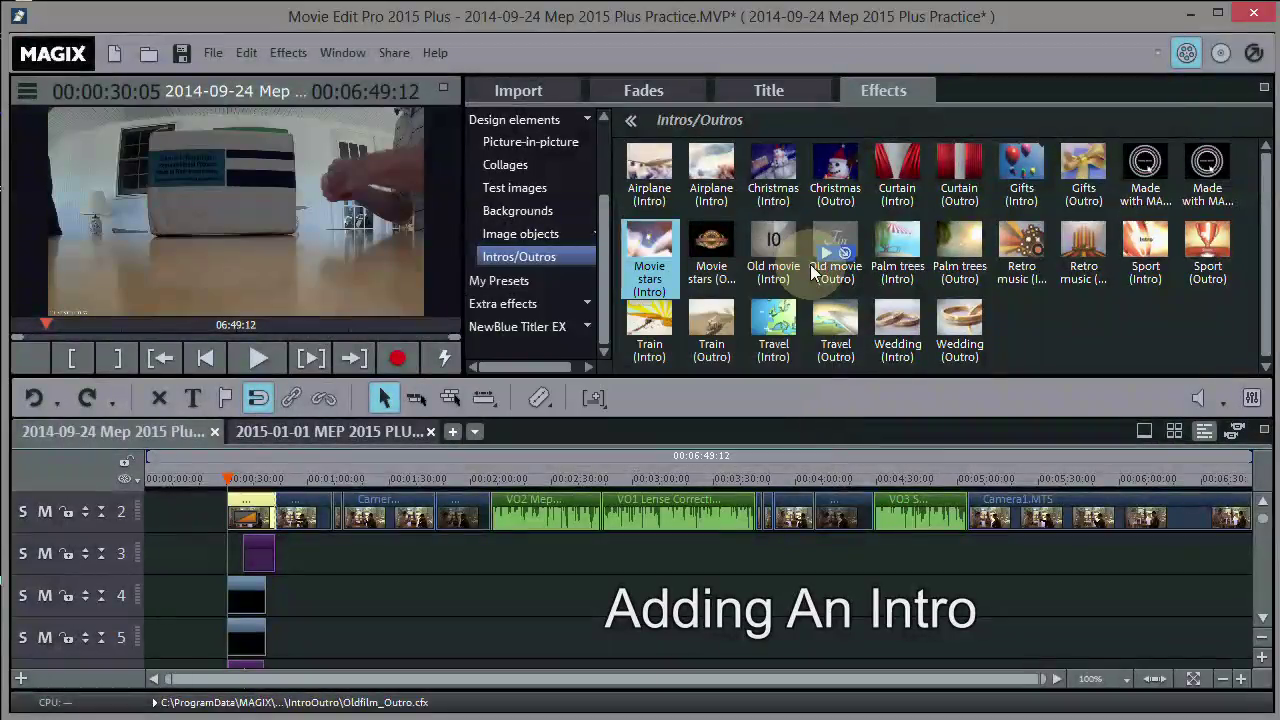
Step: Locate the Movie stars intro on tracks 7 to 9 and play it from its beginning
click(256, 358)
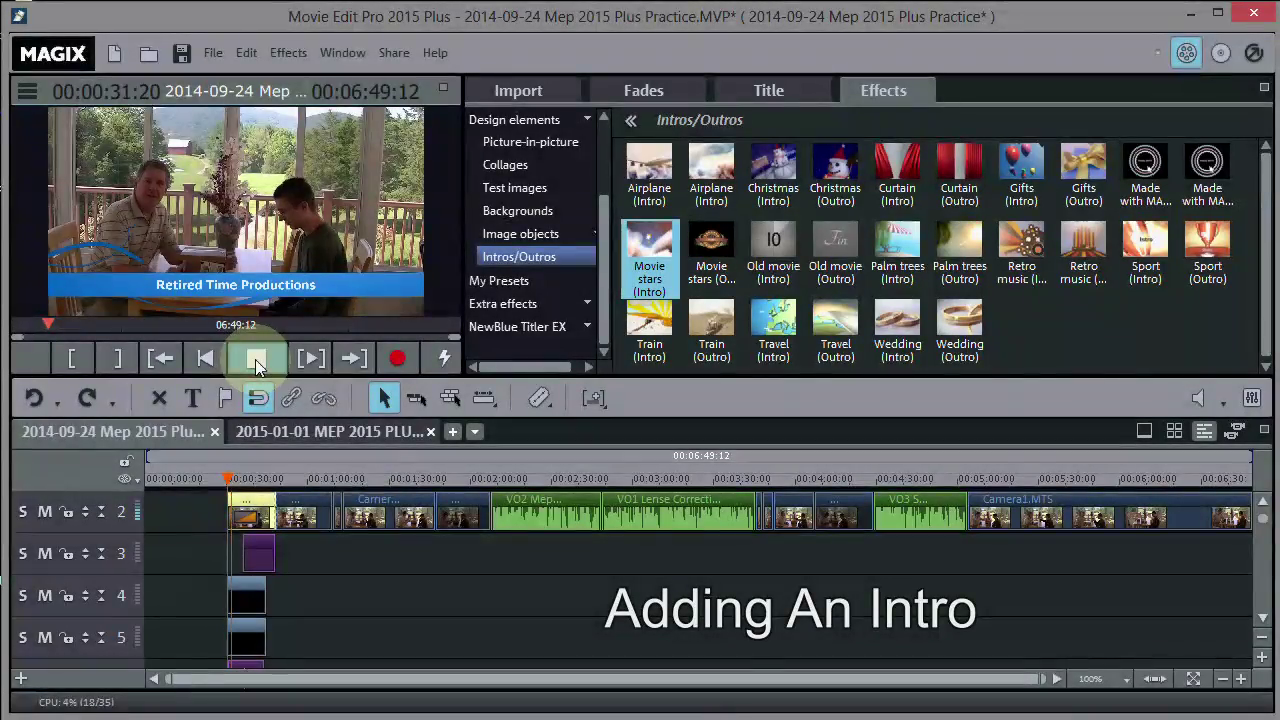
key(space)
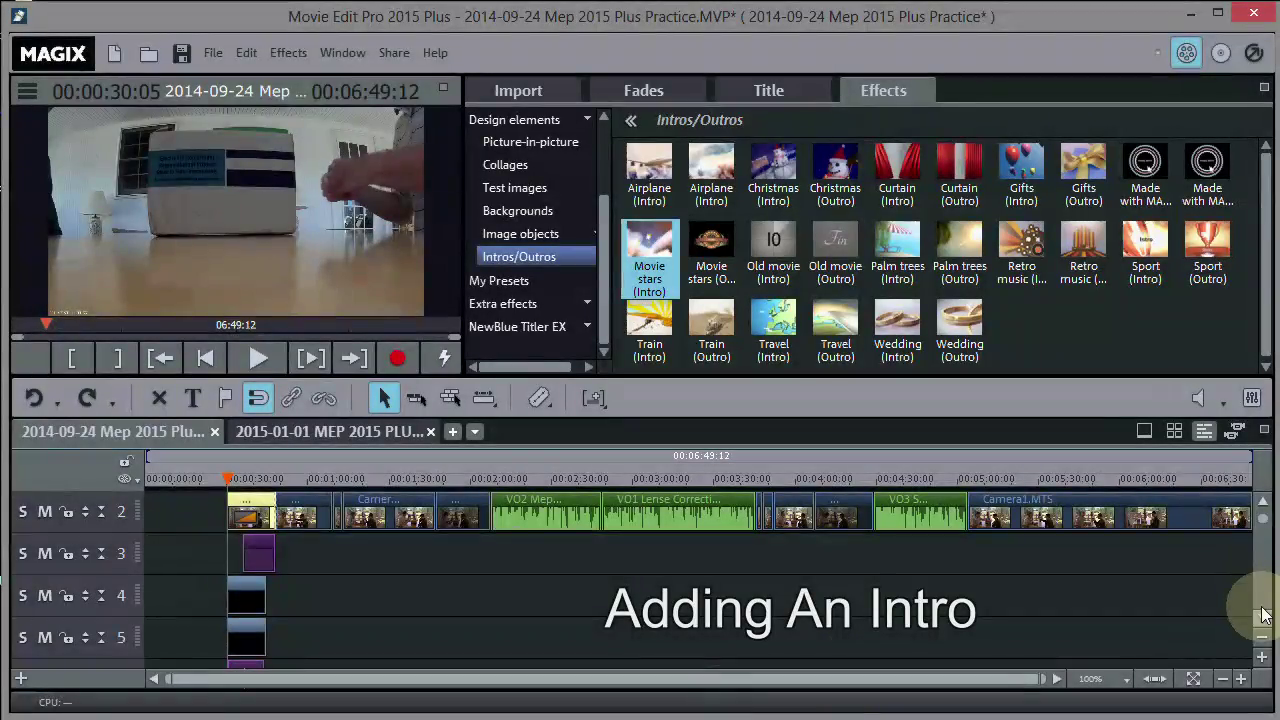
scroll(1262, 620, down, 4)
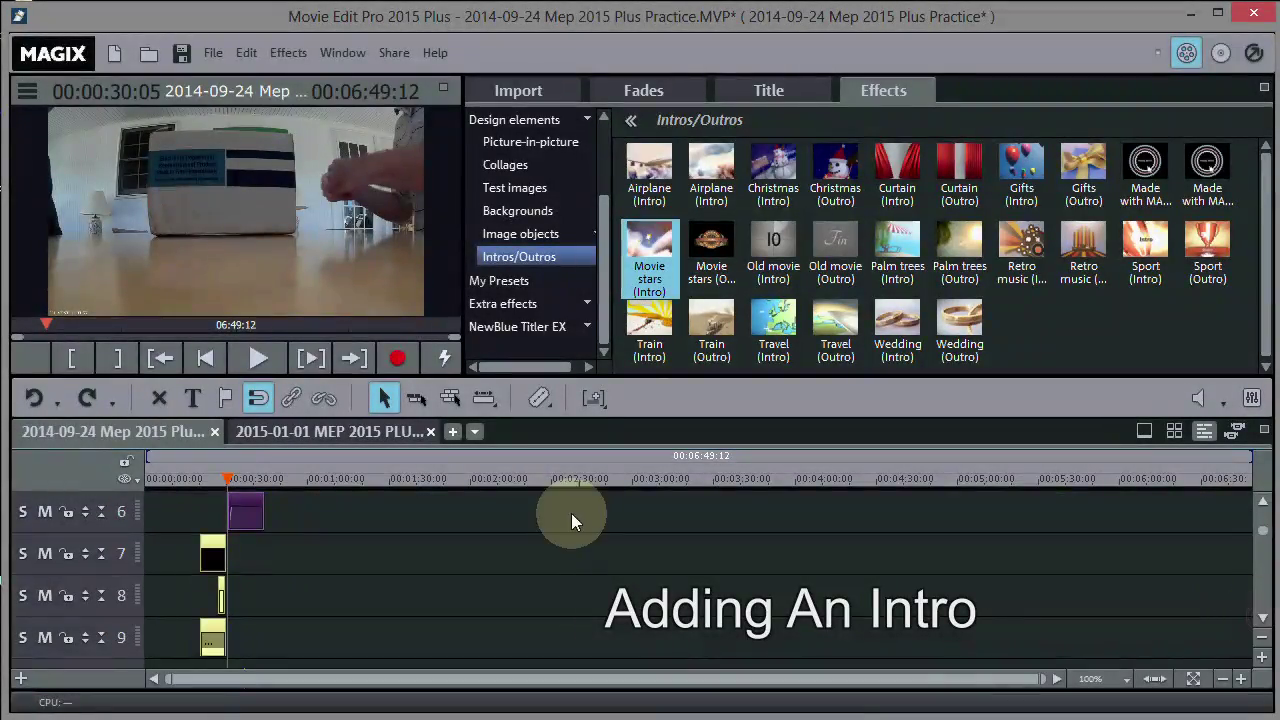
drag(229, 478, 197, 477)
click(255, 360)
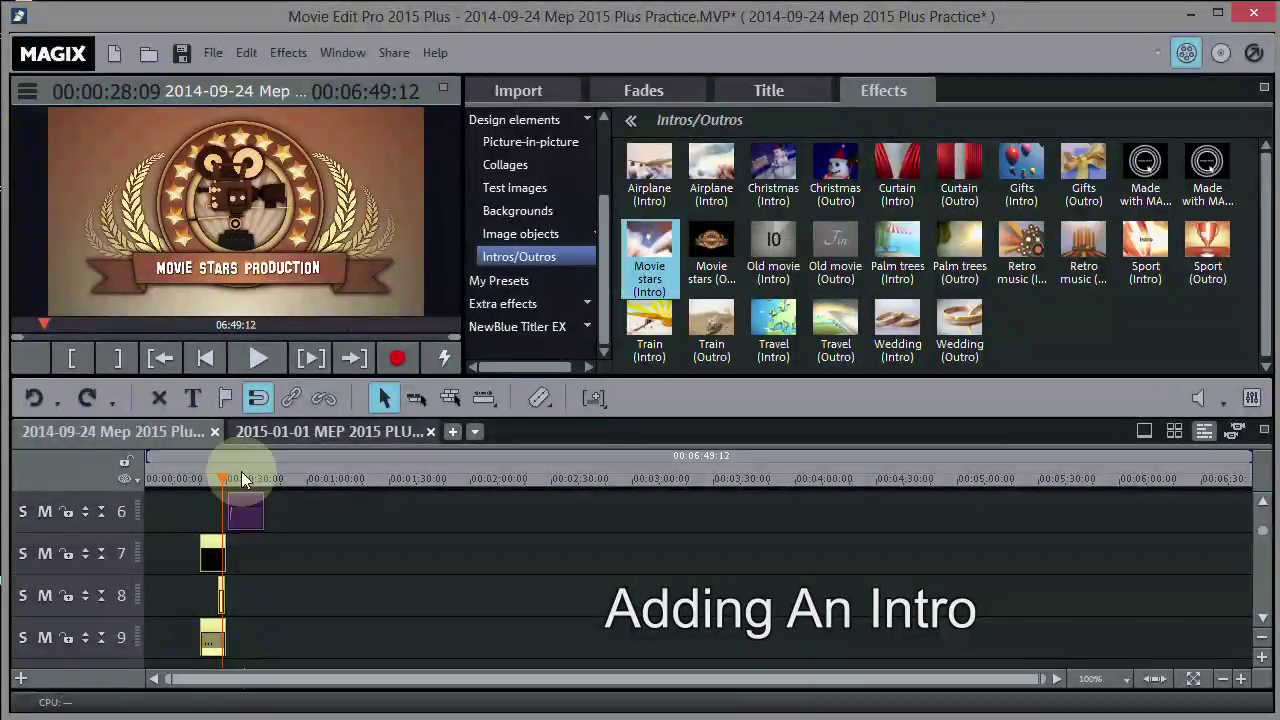
Step: Change the Movie stars intro's title on track 8 to "RETIRED TIME PRODUCTIONS"
double_click(221, 591)
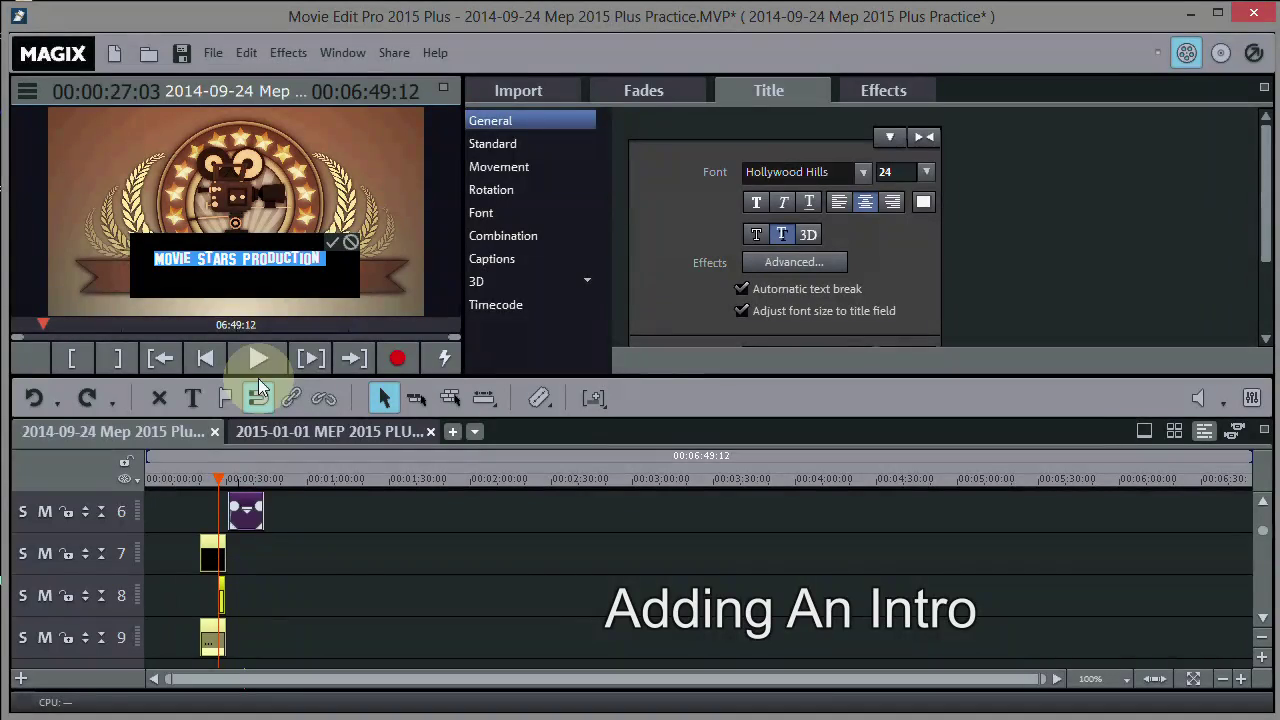
click(230, 514)
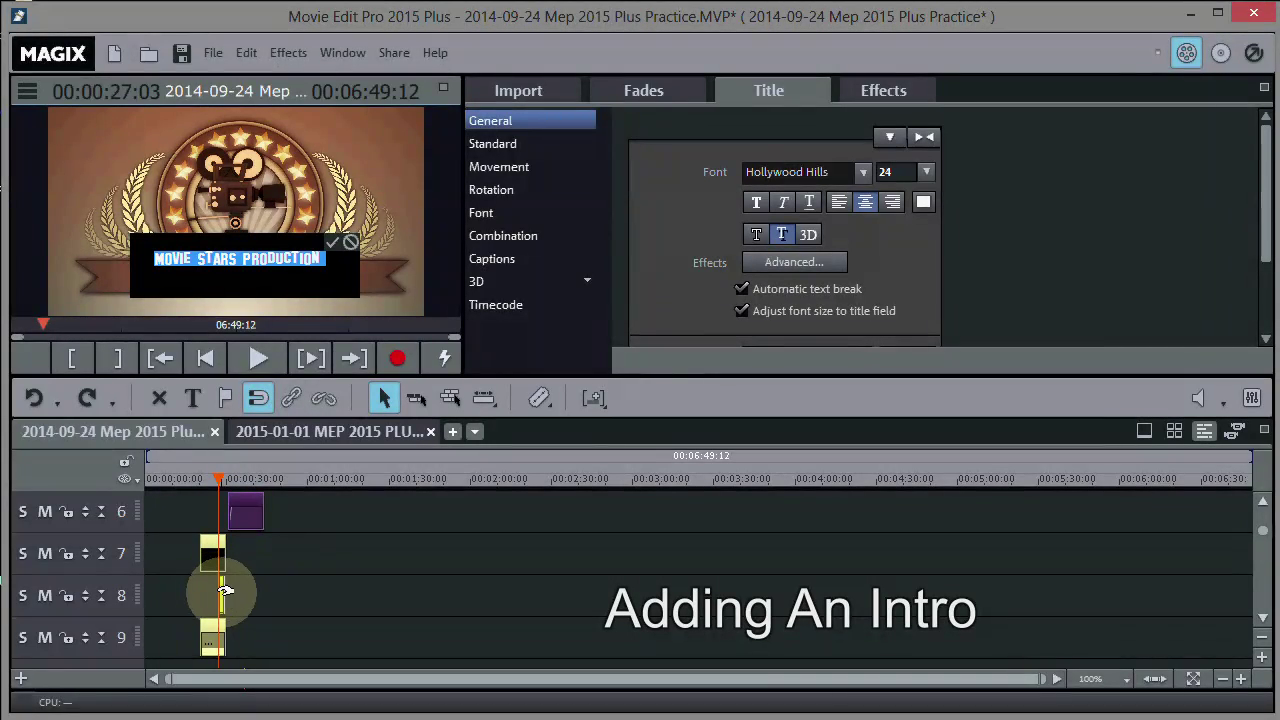
click(225, 592)
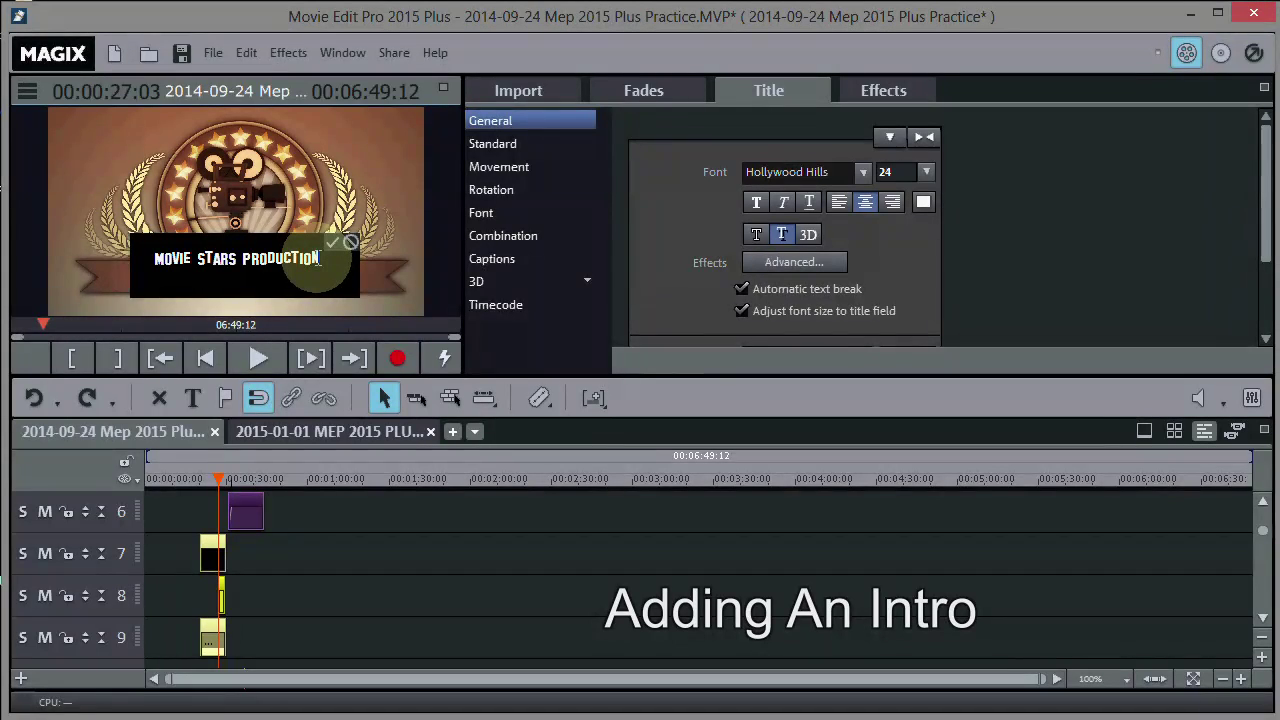
text(S)
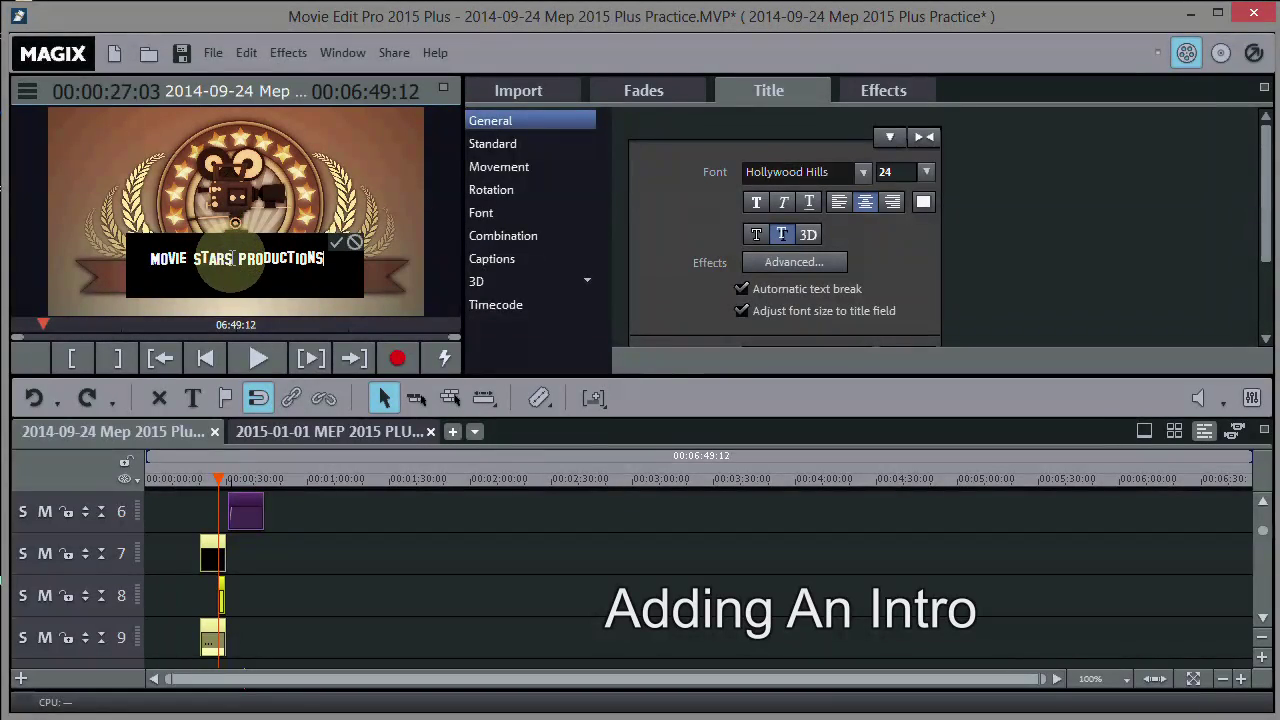
drag(234, 259, 155, 244)
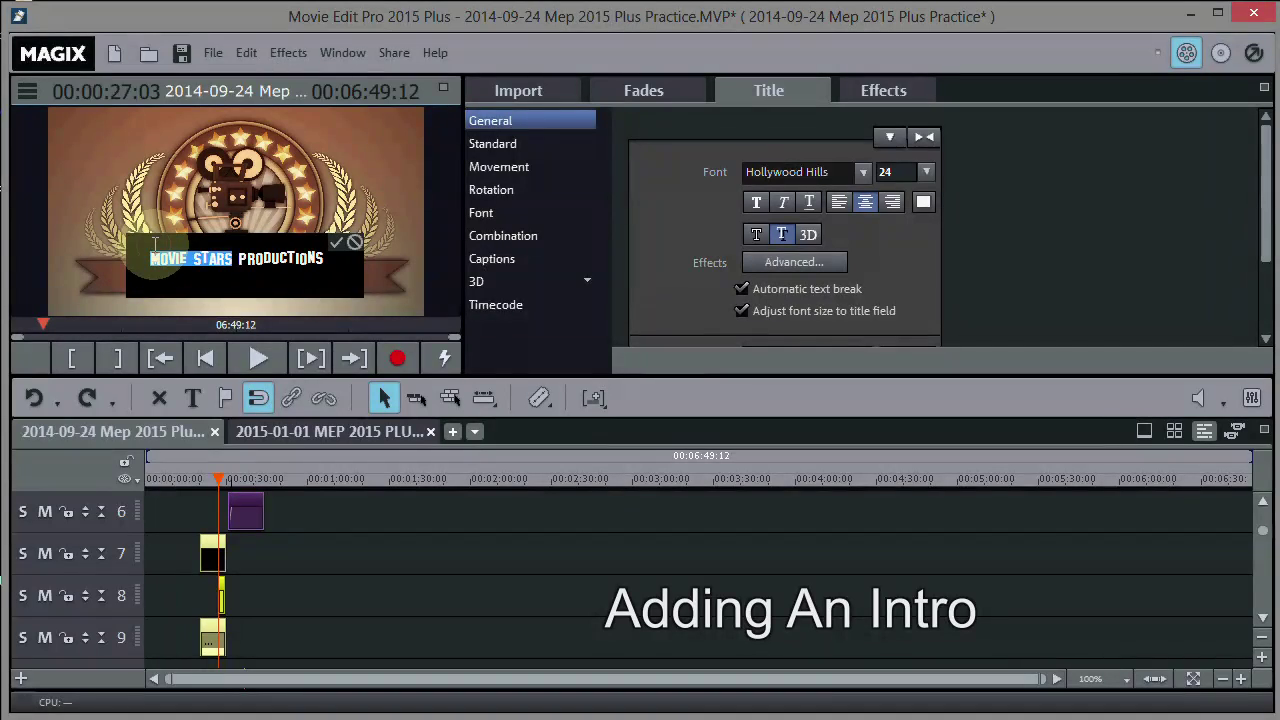
text(RETIRED)
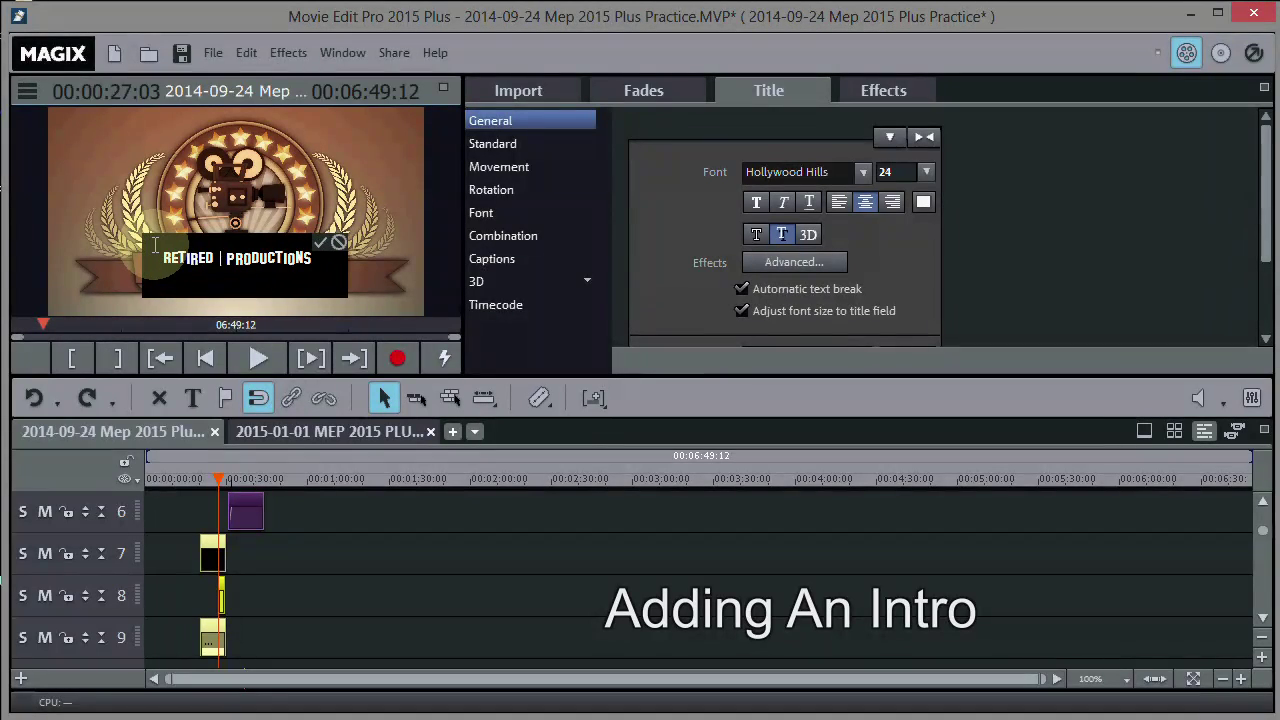
text( TIM)
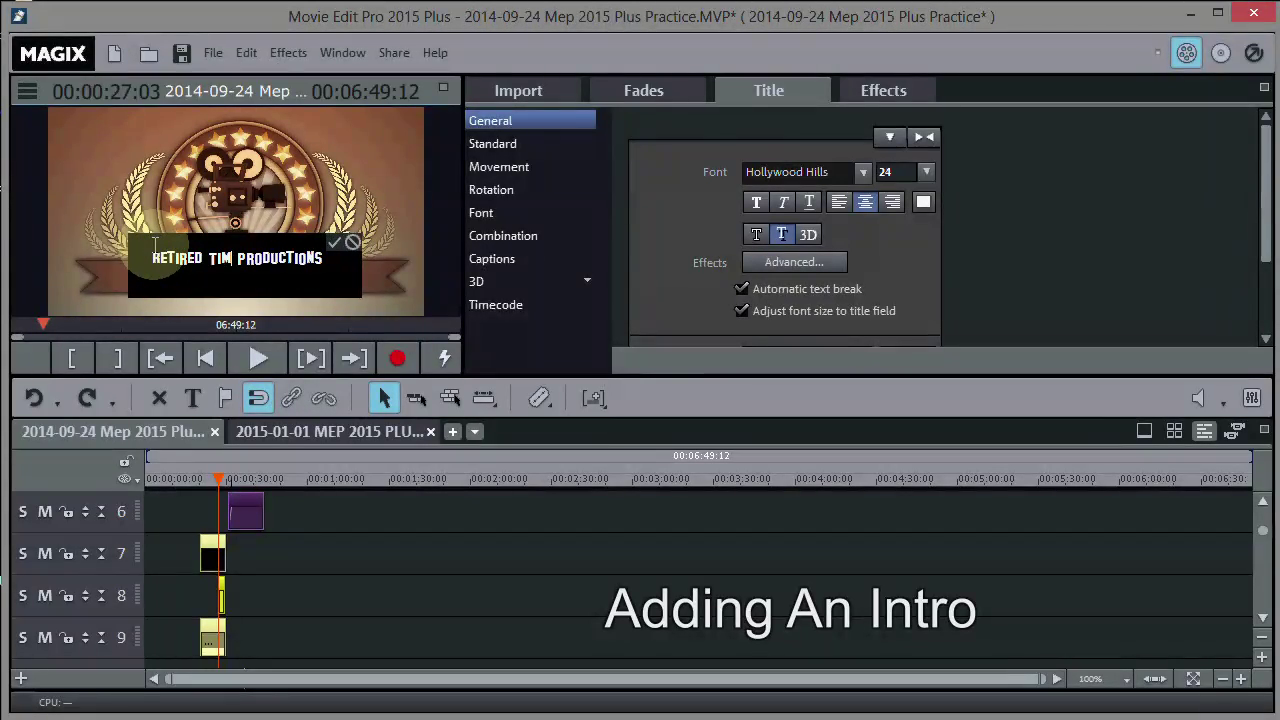
text(E)
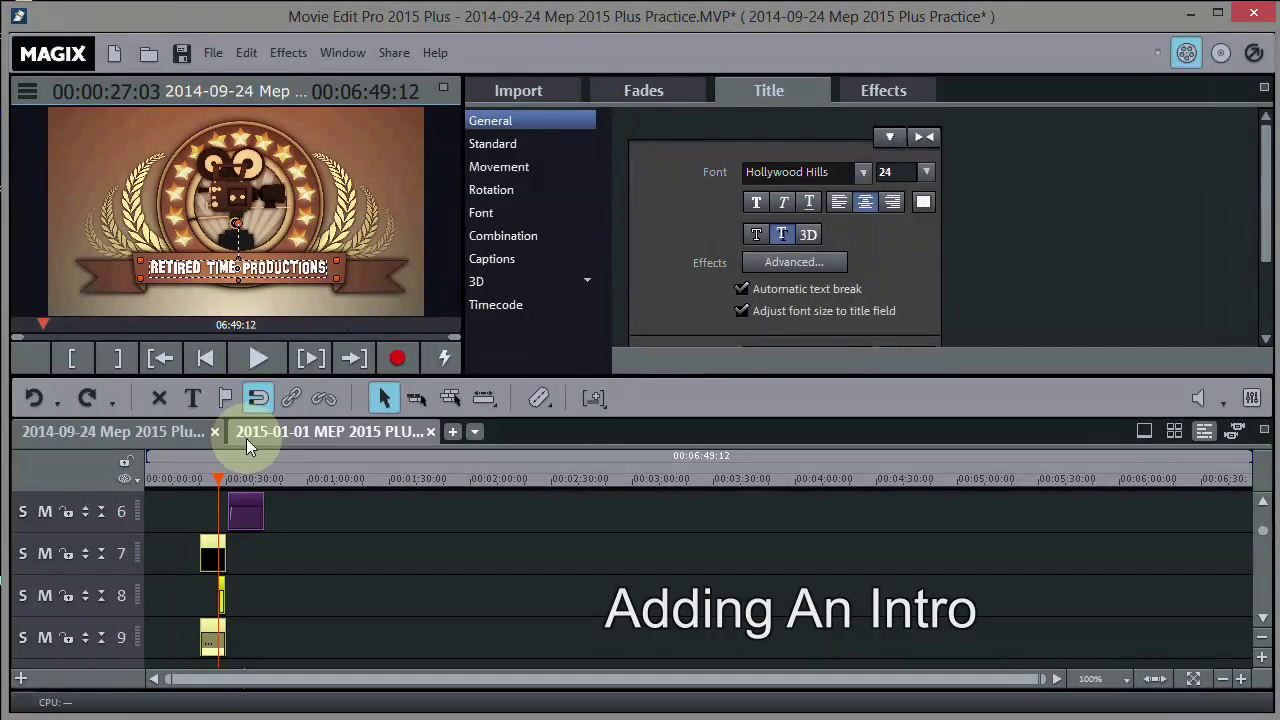
Step: Play the retitled Movie stars intro from its beginning through to the Waves caption
click(212, 471)
drag(212, 471, 198, 467)
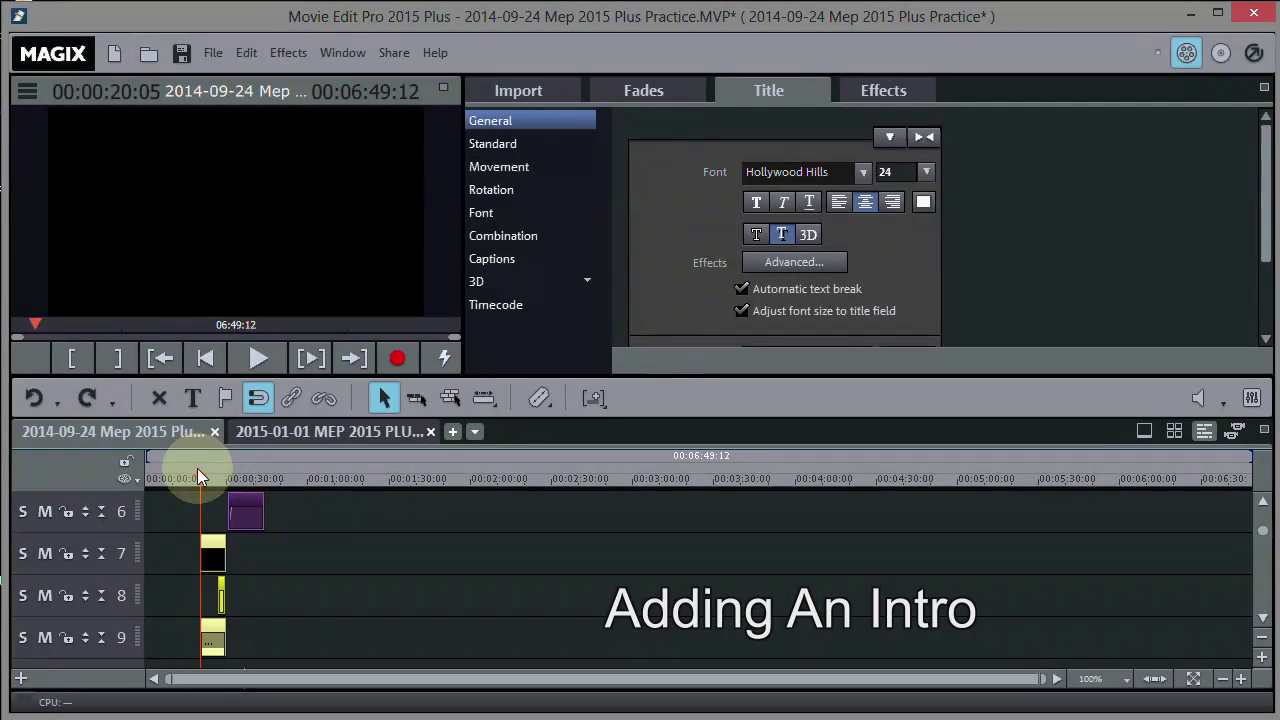
click(256, 360)
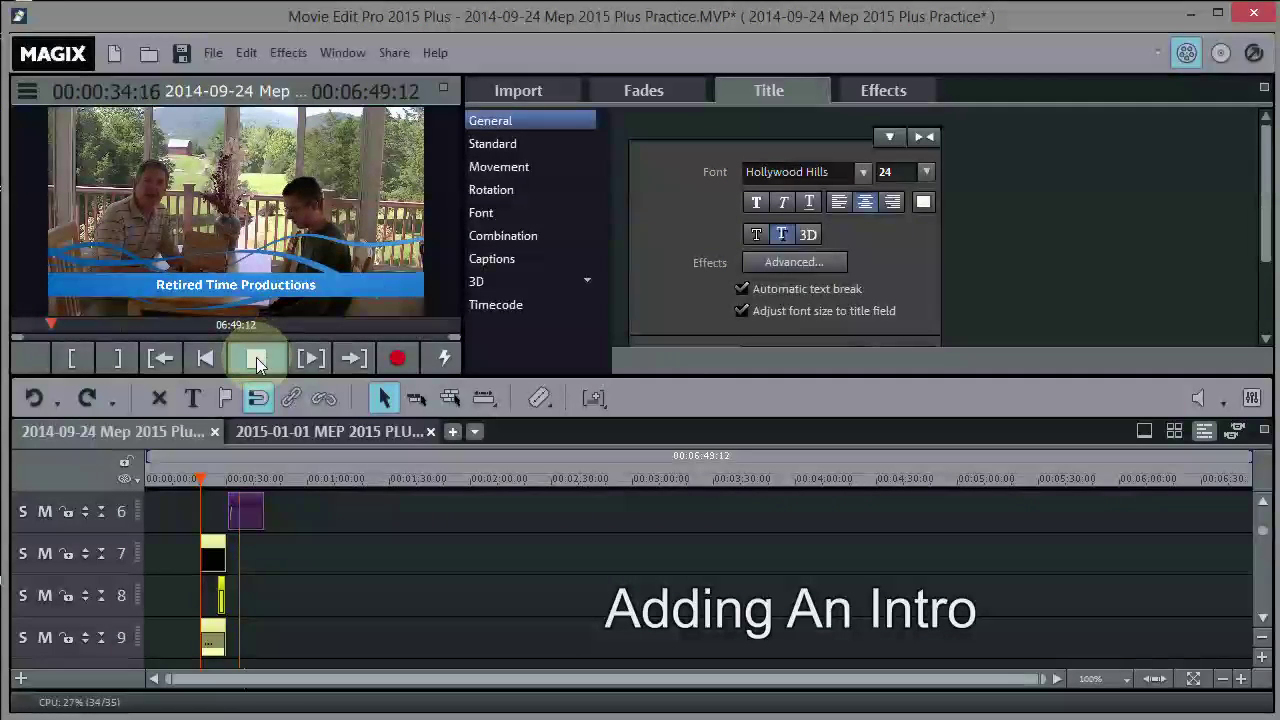
click(256, 360)
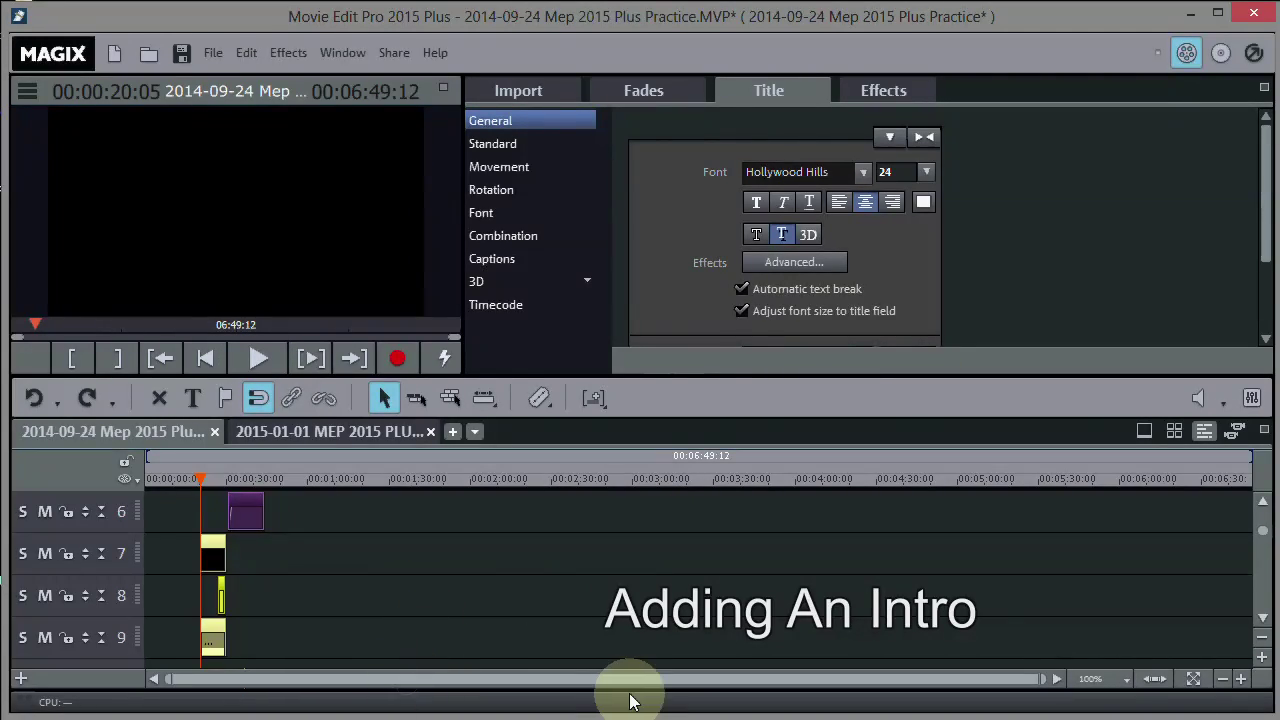
Step: Insert the Movie stars (Outro) template from the Intros/Outros effects at the last clip, at the movie's end
click(1262, 503)
click(1262, 503)
click(1262, 503)
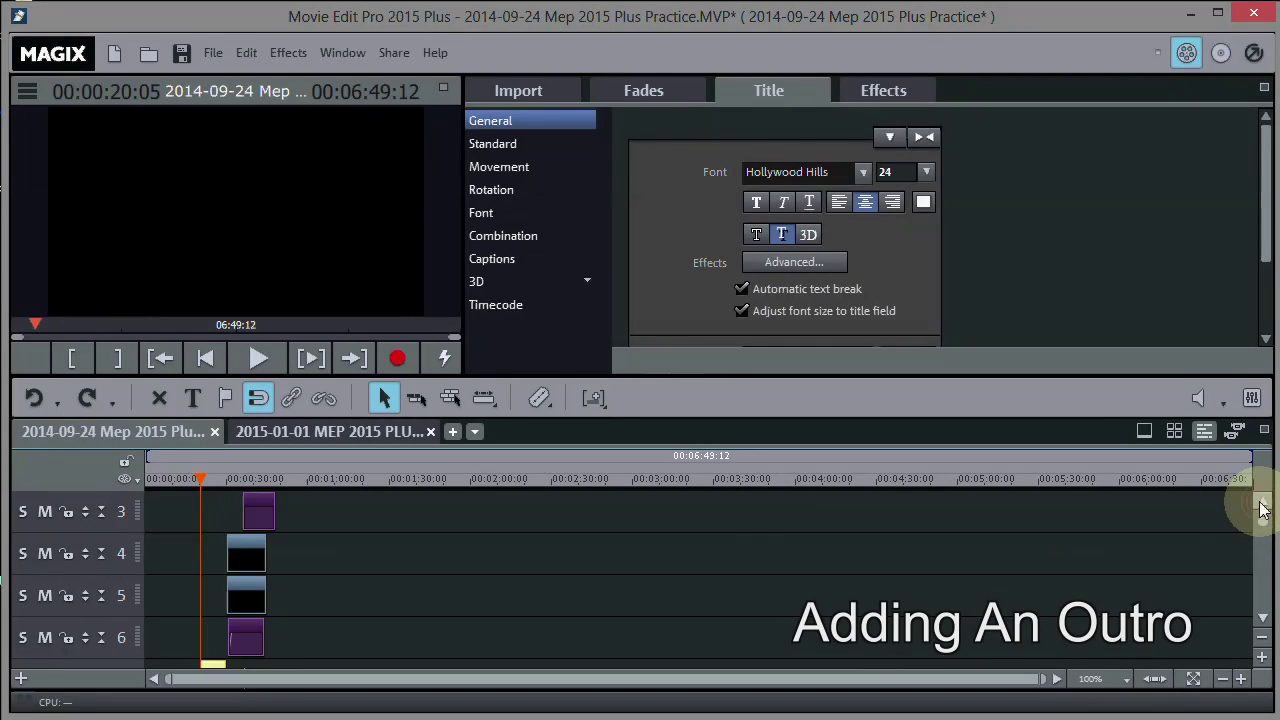
click(1262, 503)
click(1262, 503)
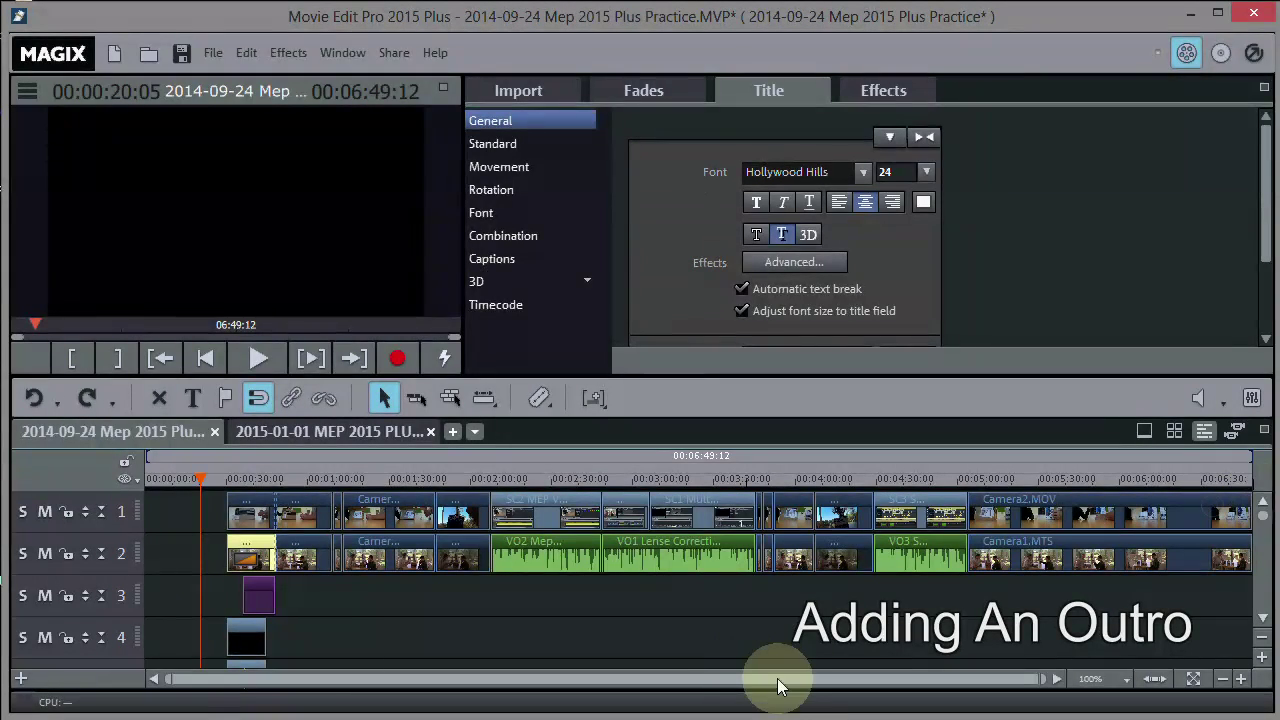
click(1221, 680)
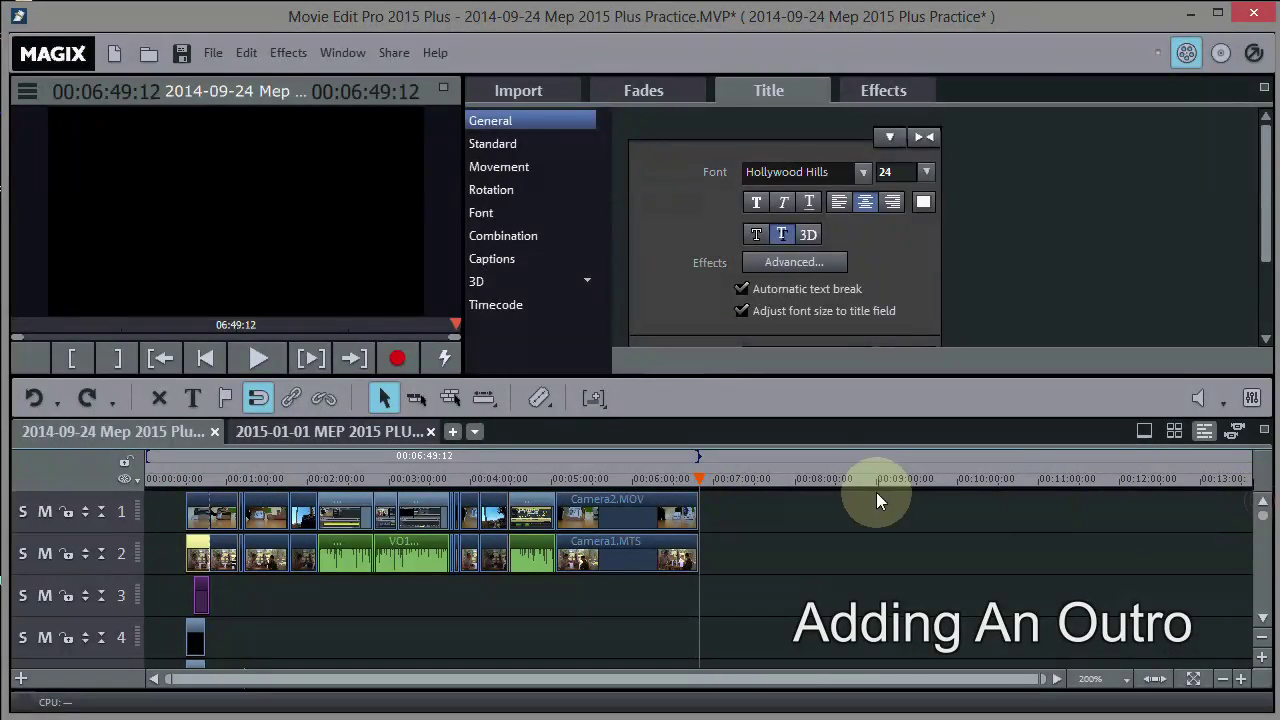
click(881, 90)
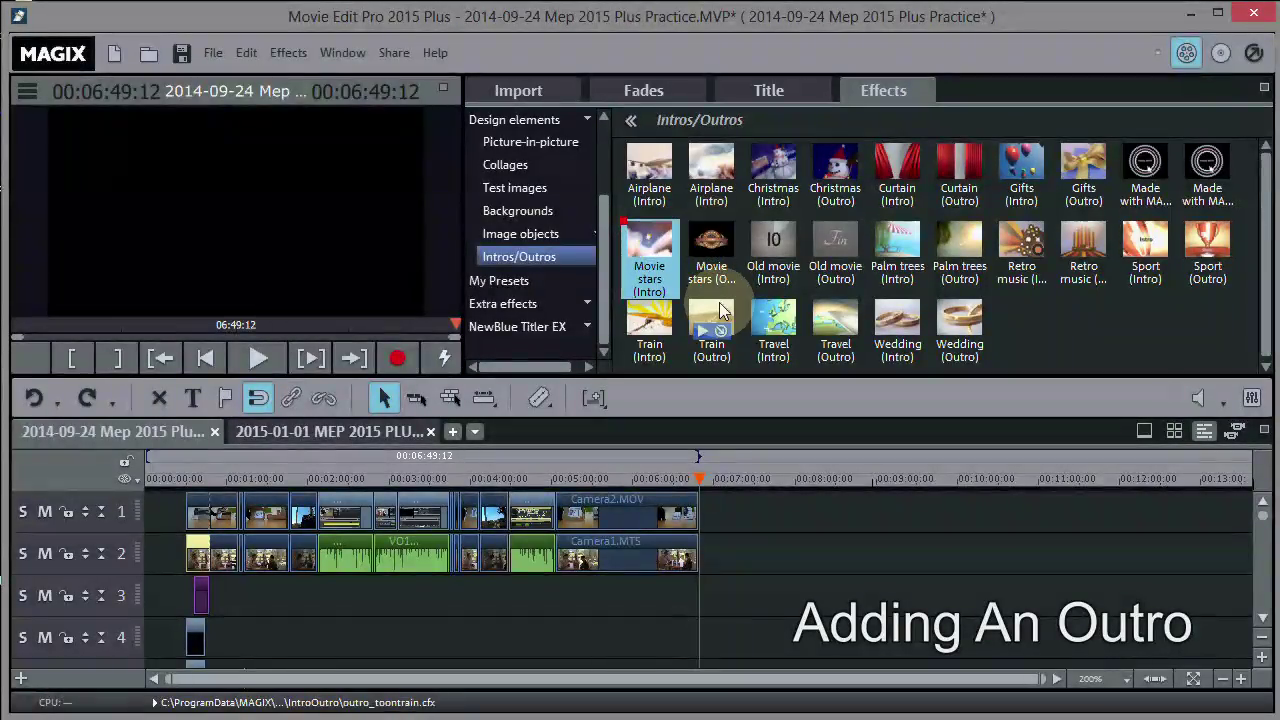
drag(715, 250, 680, 510)
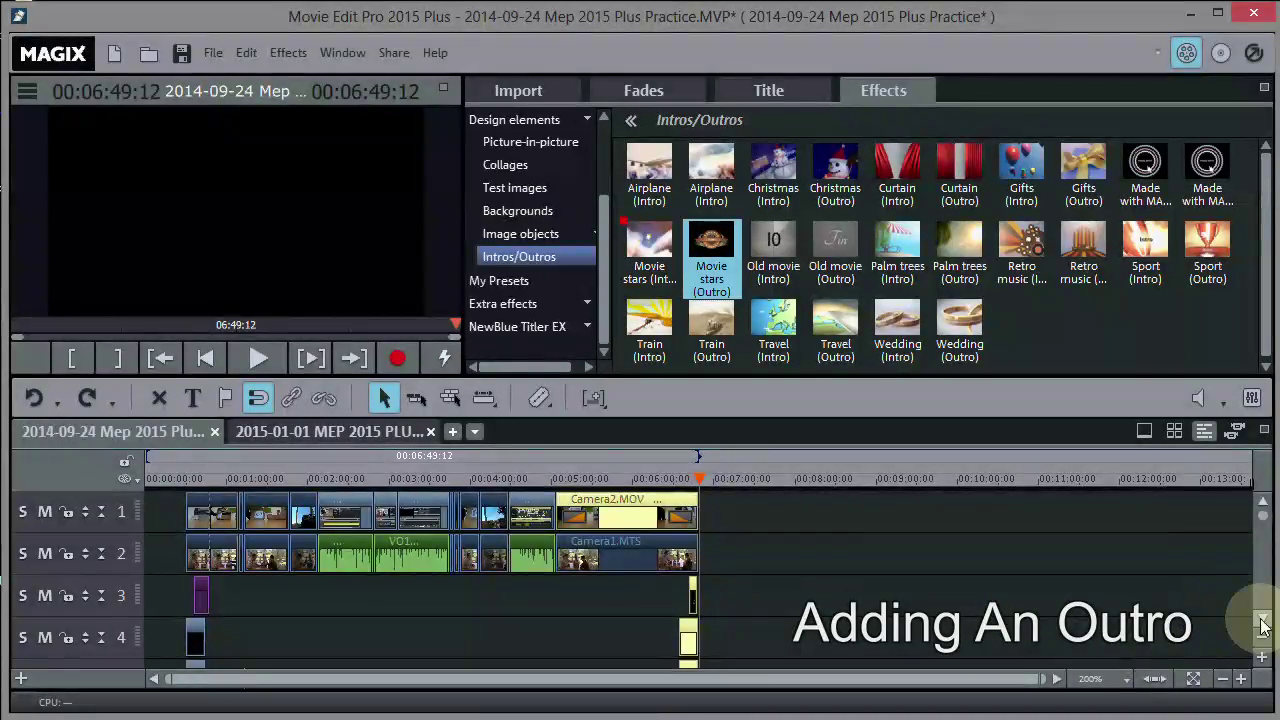
Step: Play the Movie stars outro from its beginning
mouse_move(700, 479)
mouse_down()
mouse_move(666, 478)
mouse_move(680, 478)
mouse_up()
click(262, 359)
click(257, 359)
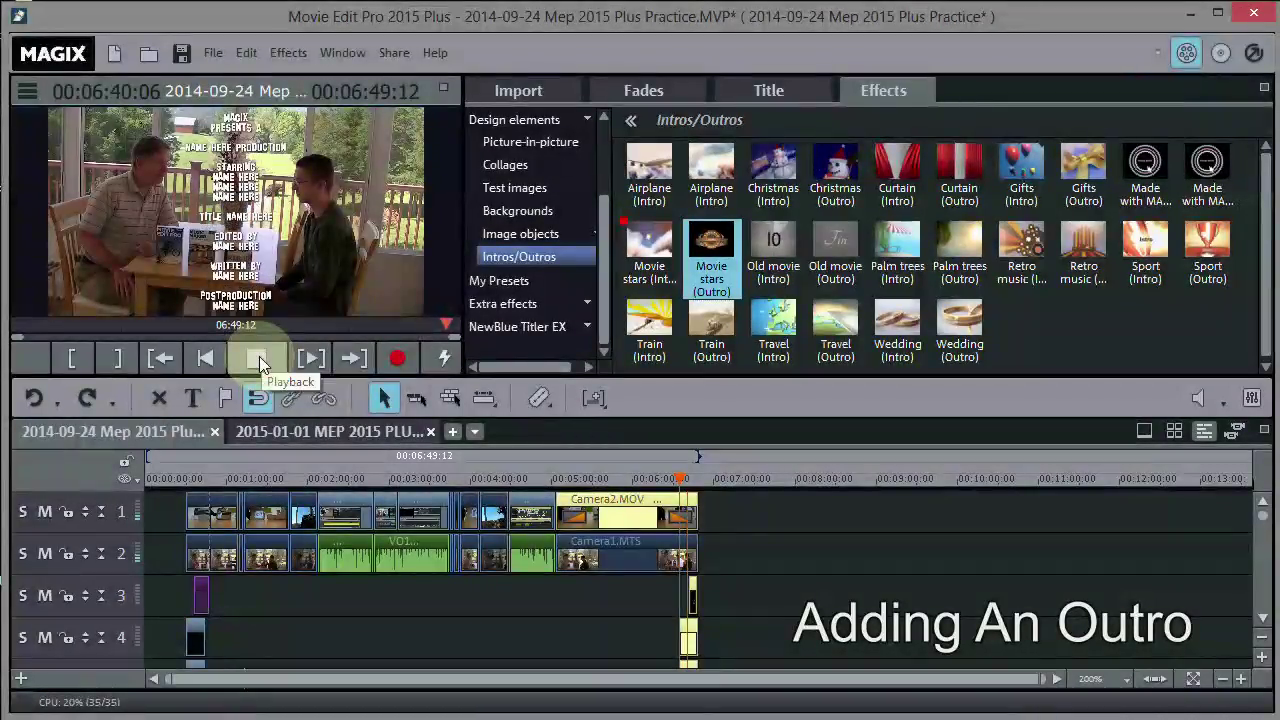
click(259, 357)
Step: Open the outro's rolling credits text on track 4, examine its placeholder lines, and reselect the outro
drag(684, 474, 687, 478)
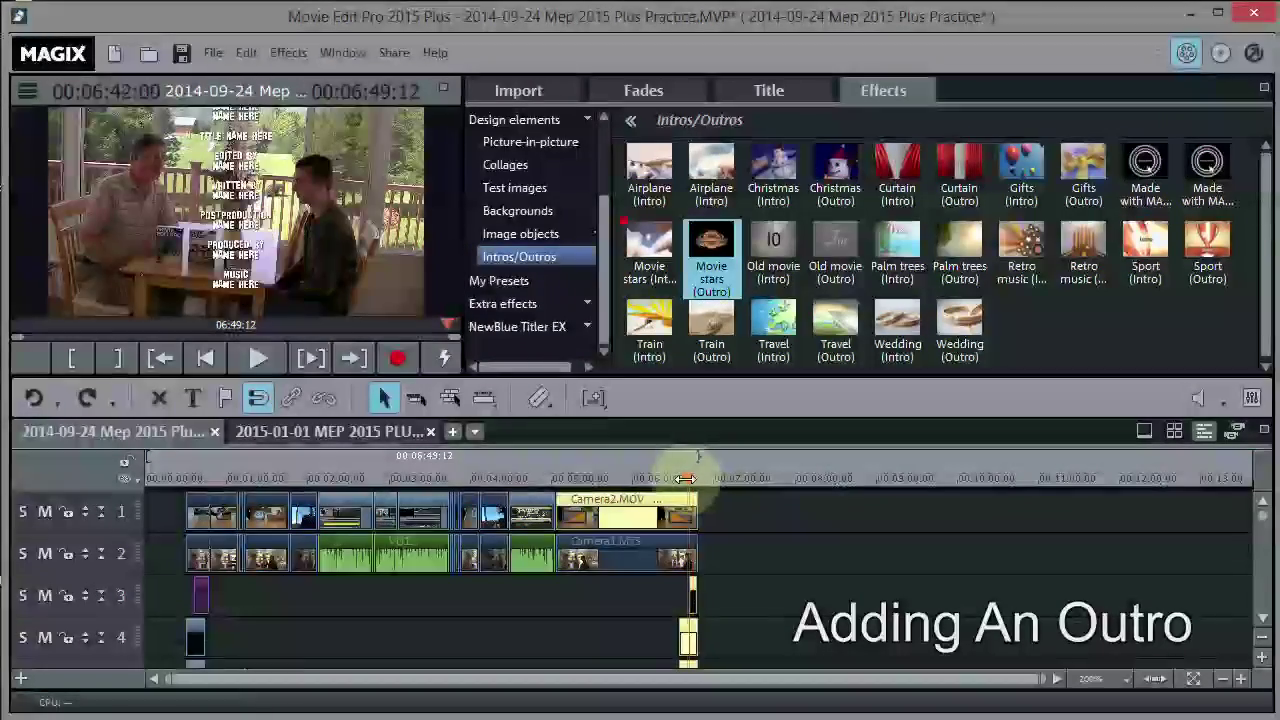
click(234, 178)
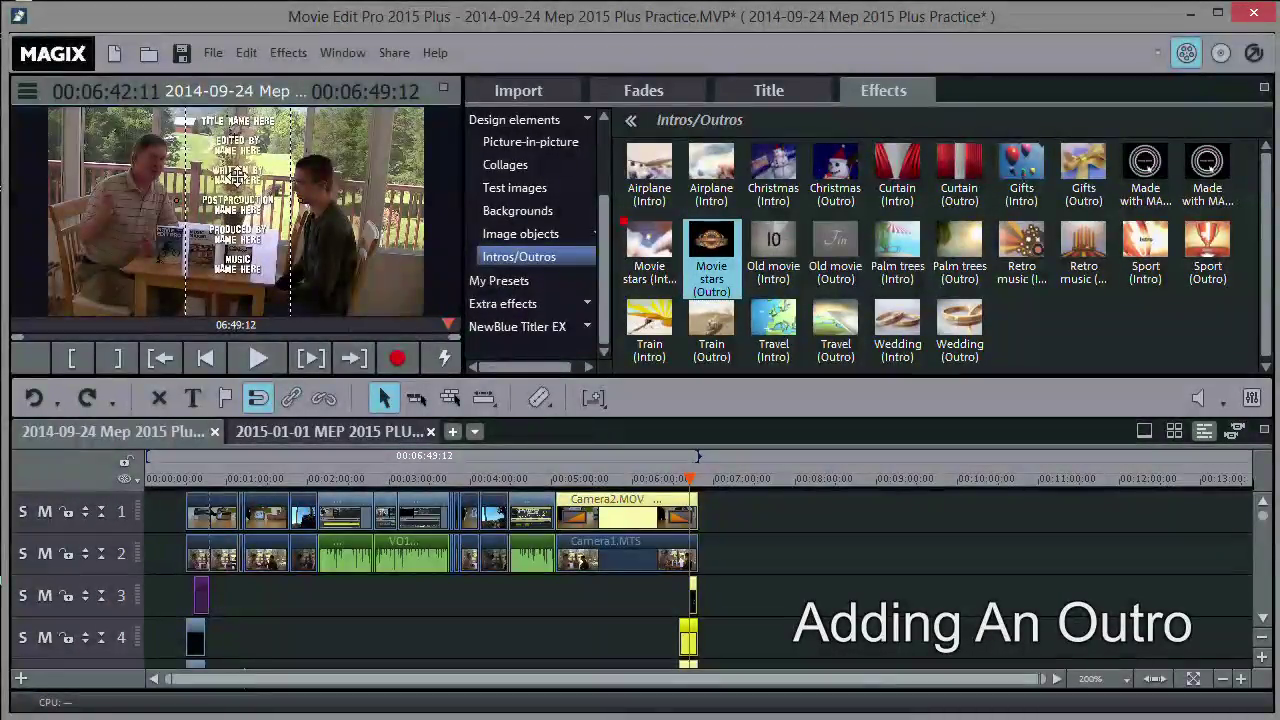
click(234, 178)
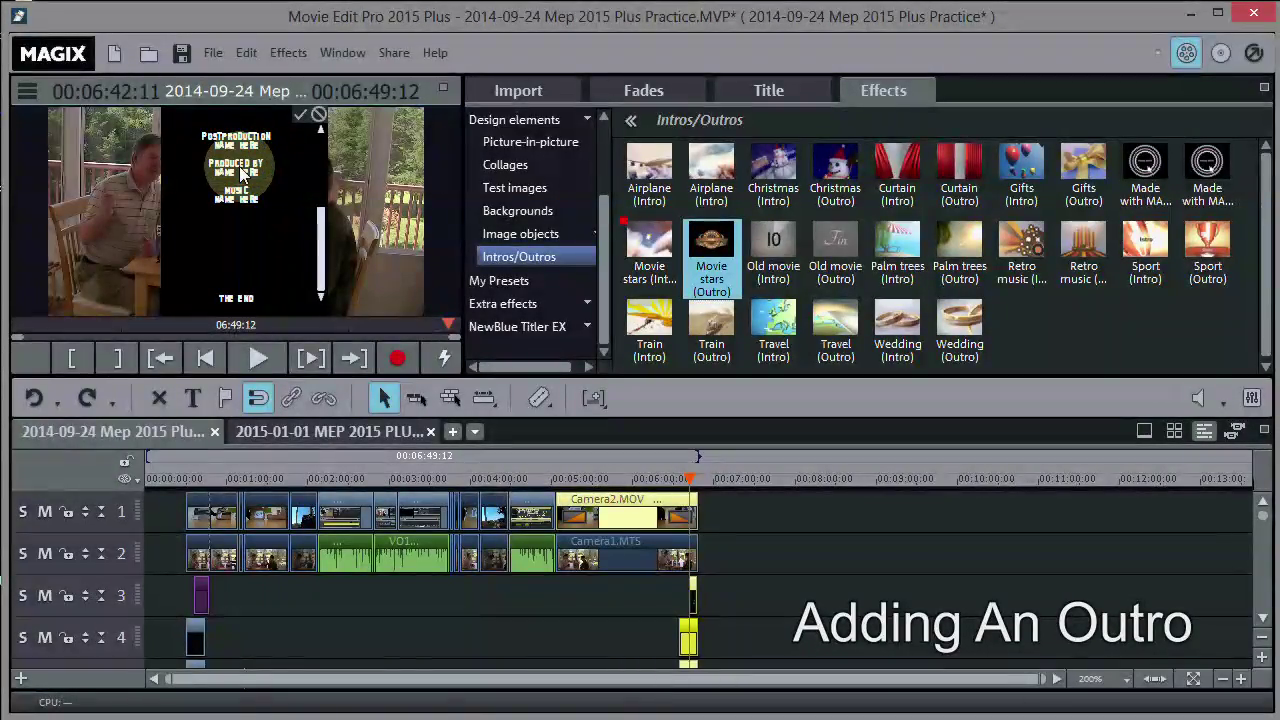
click(245, 203)
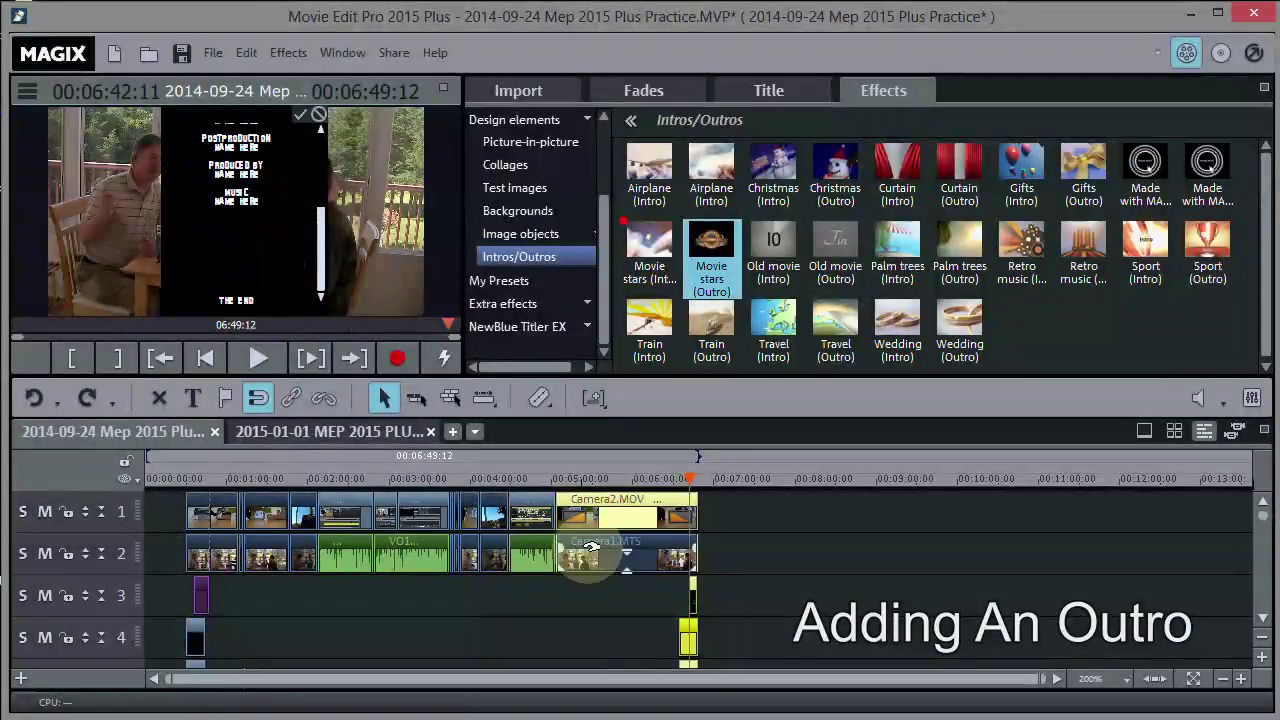
click(767, 588)
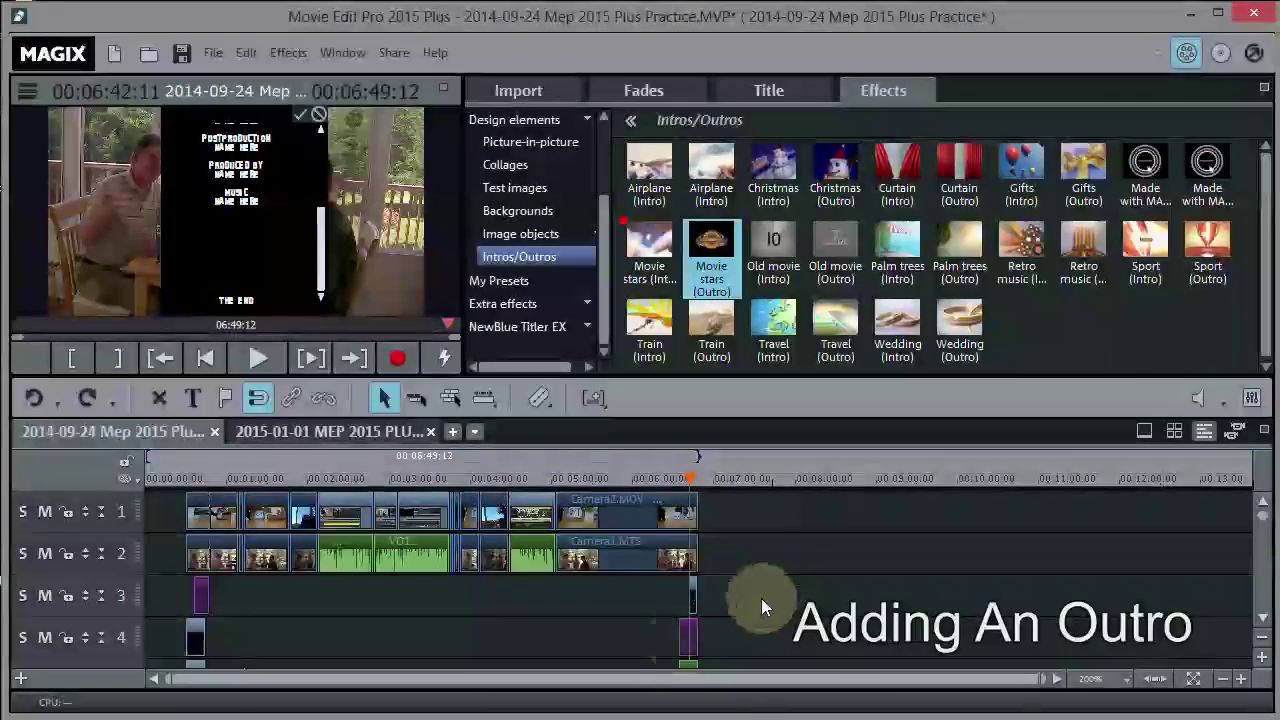
click(691, 637)
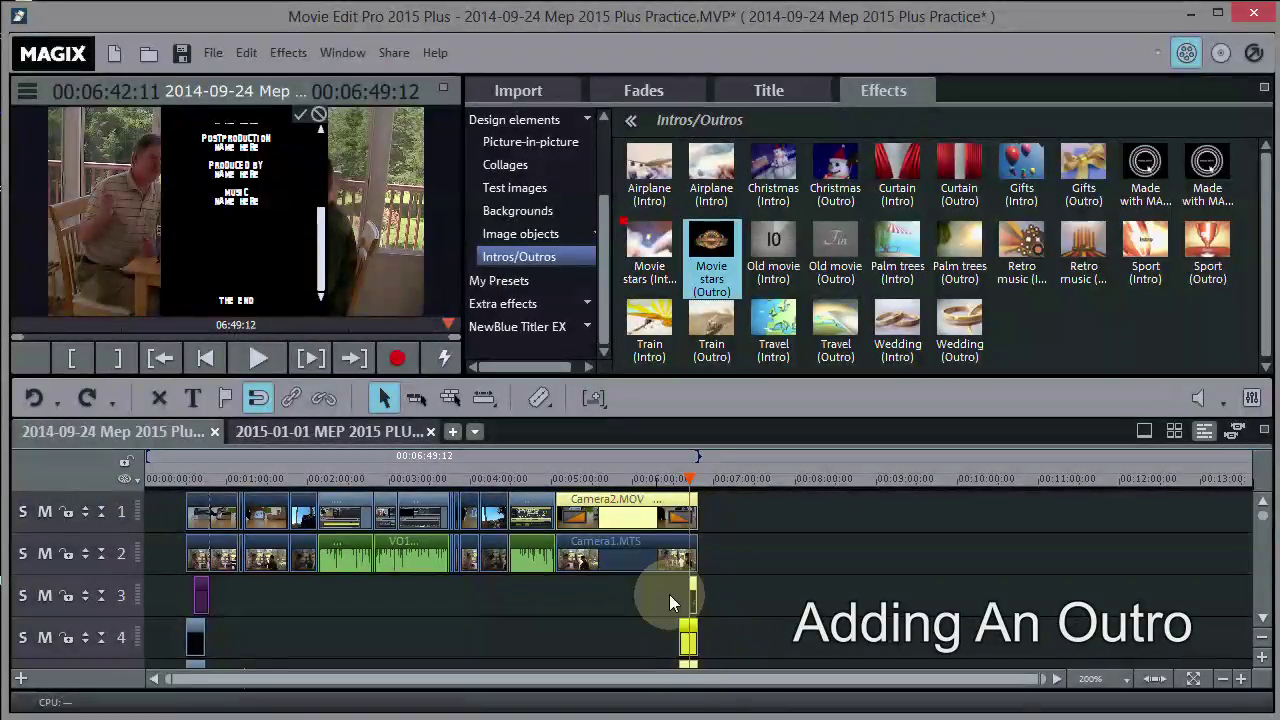
Step: Replace the last line of the outro's credits text with "THANKS FOR WATCHING" and accept the change
click(665, 476)
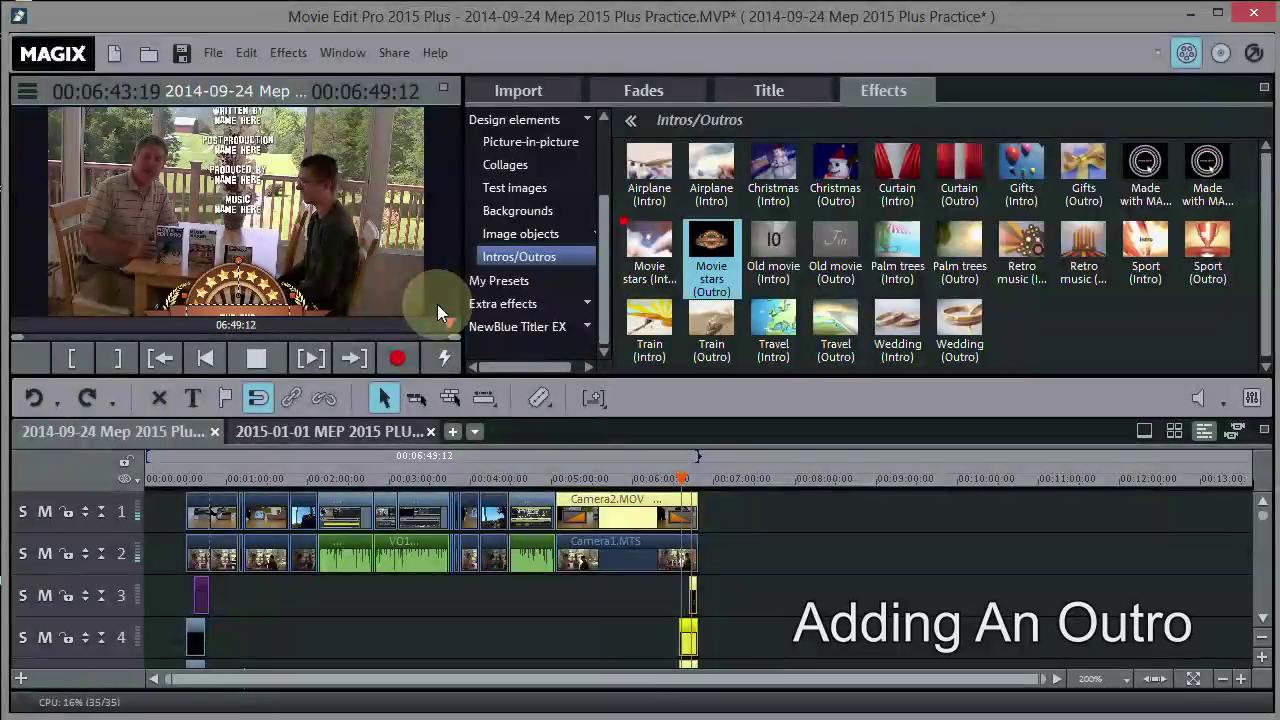
key(space)
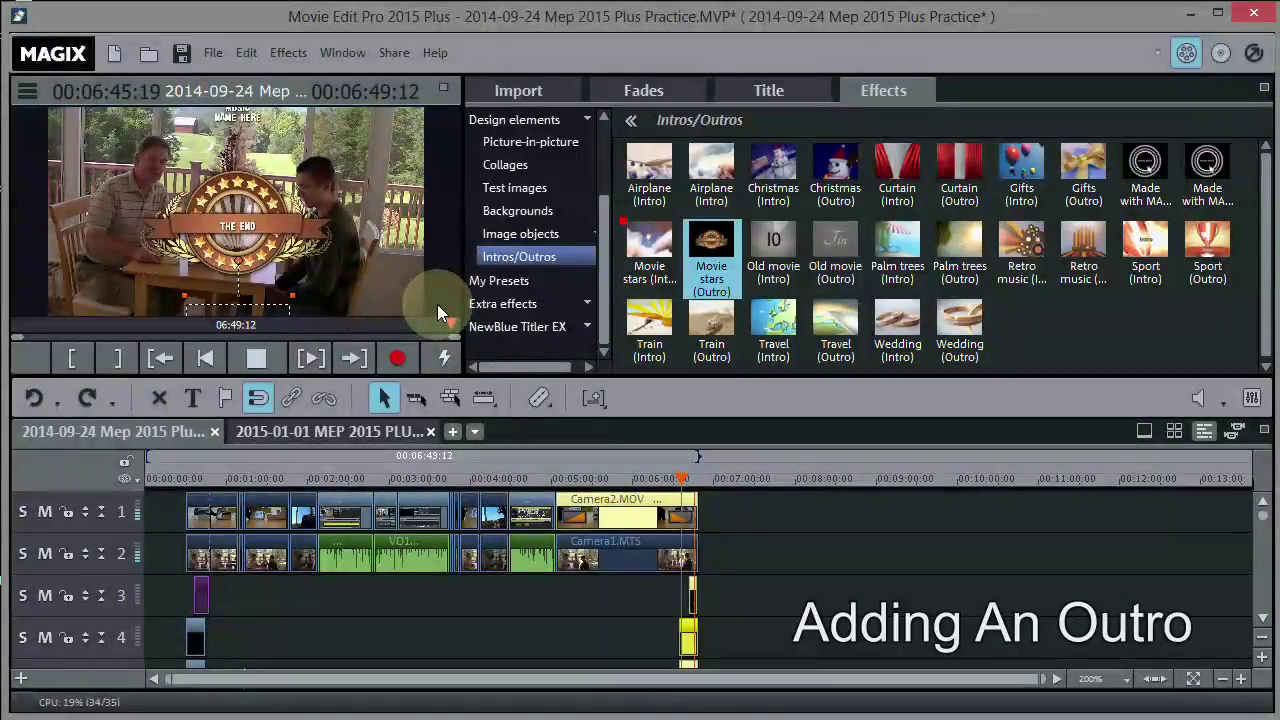
double_click(236, 212)
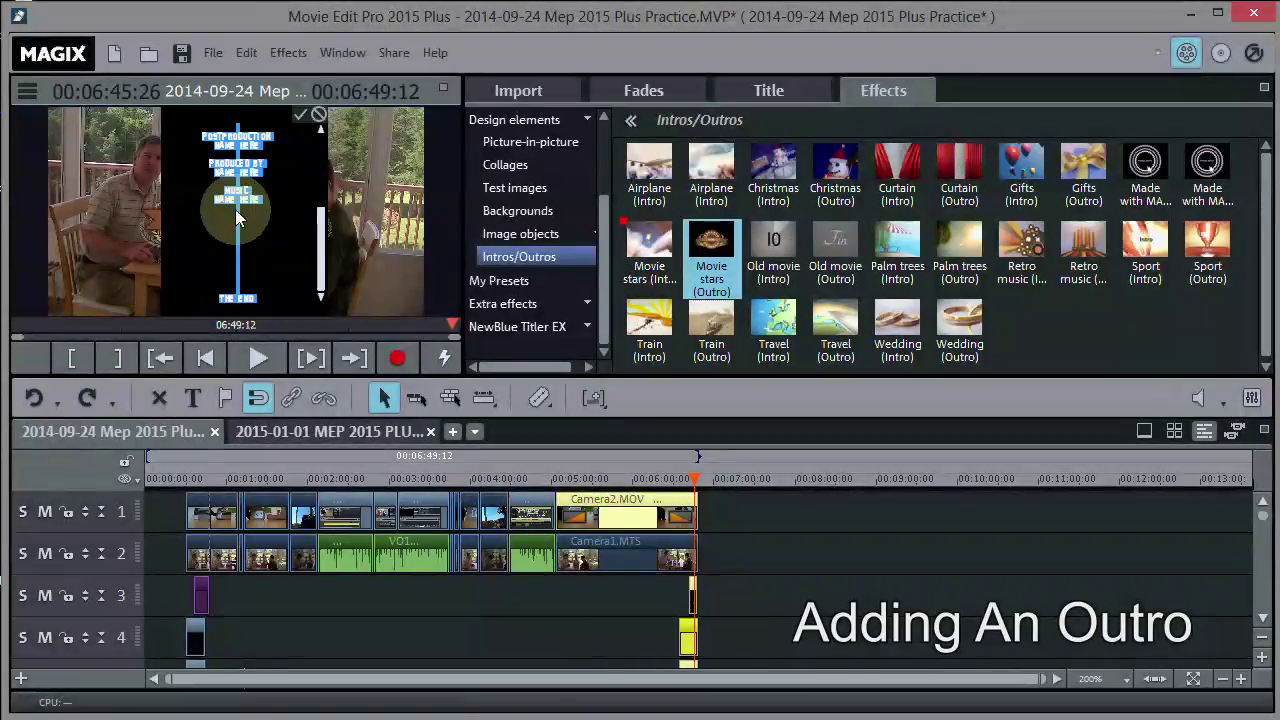
click(258, 358)
text(TH)
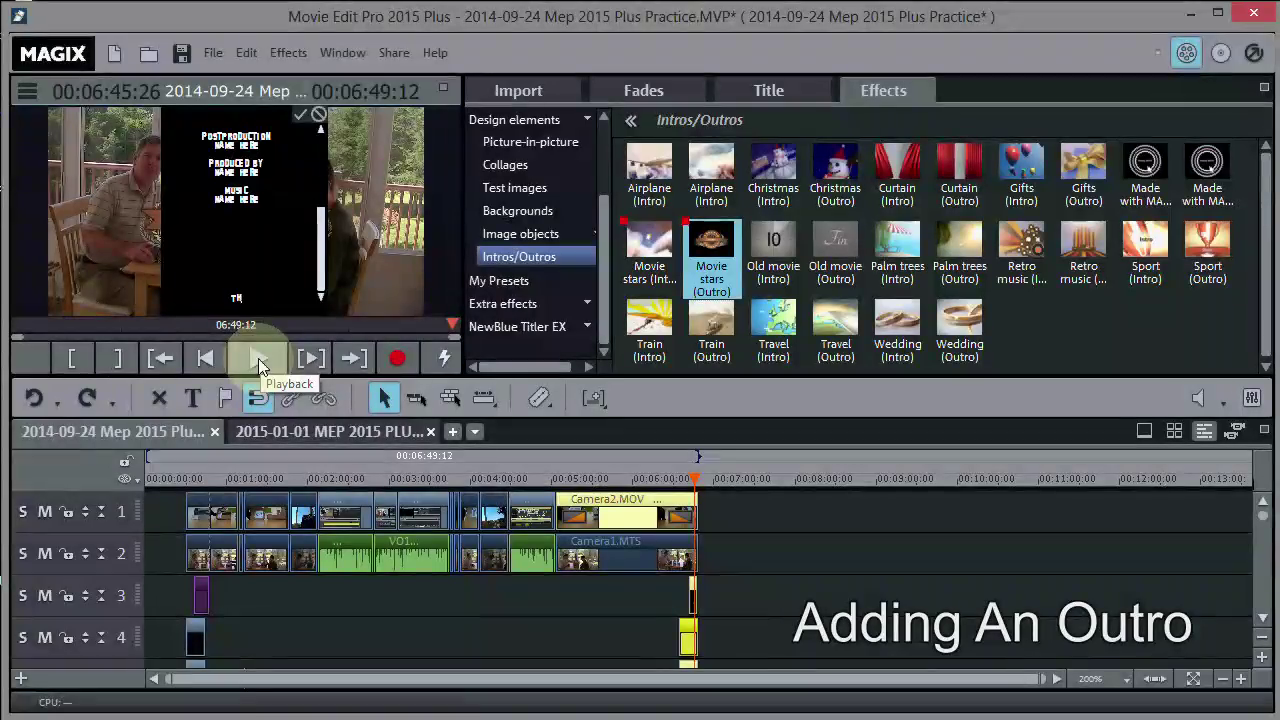
text(ANKS FOR WATCH!ING)
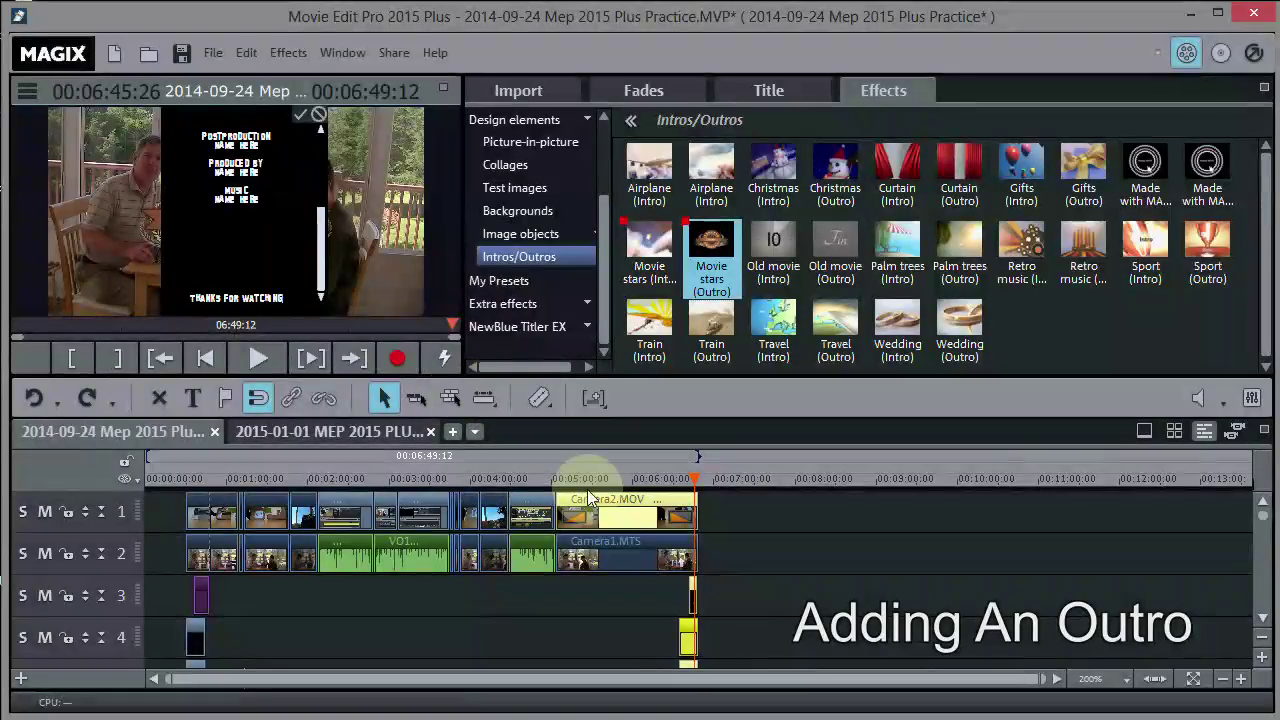
click(300, 114)
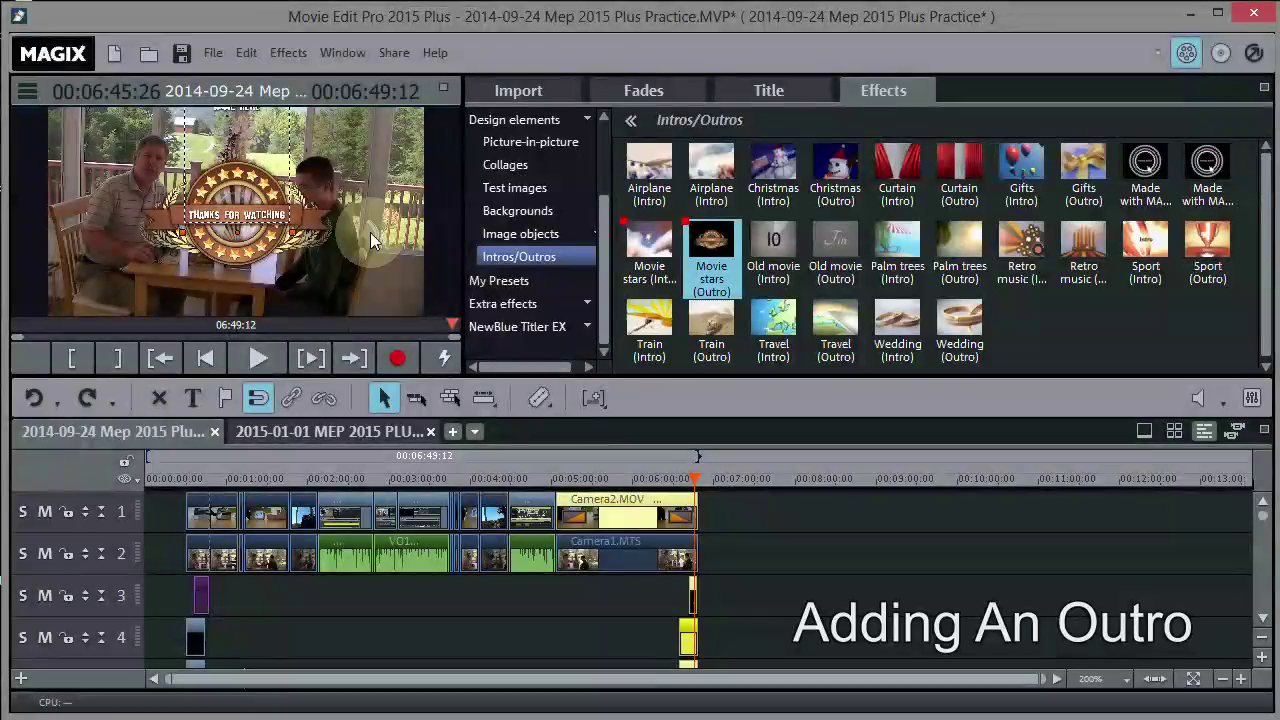
Step: Play the edited outro from just before its start to the end of the movie
click(669, 477)
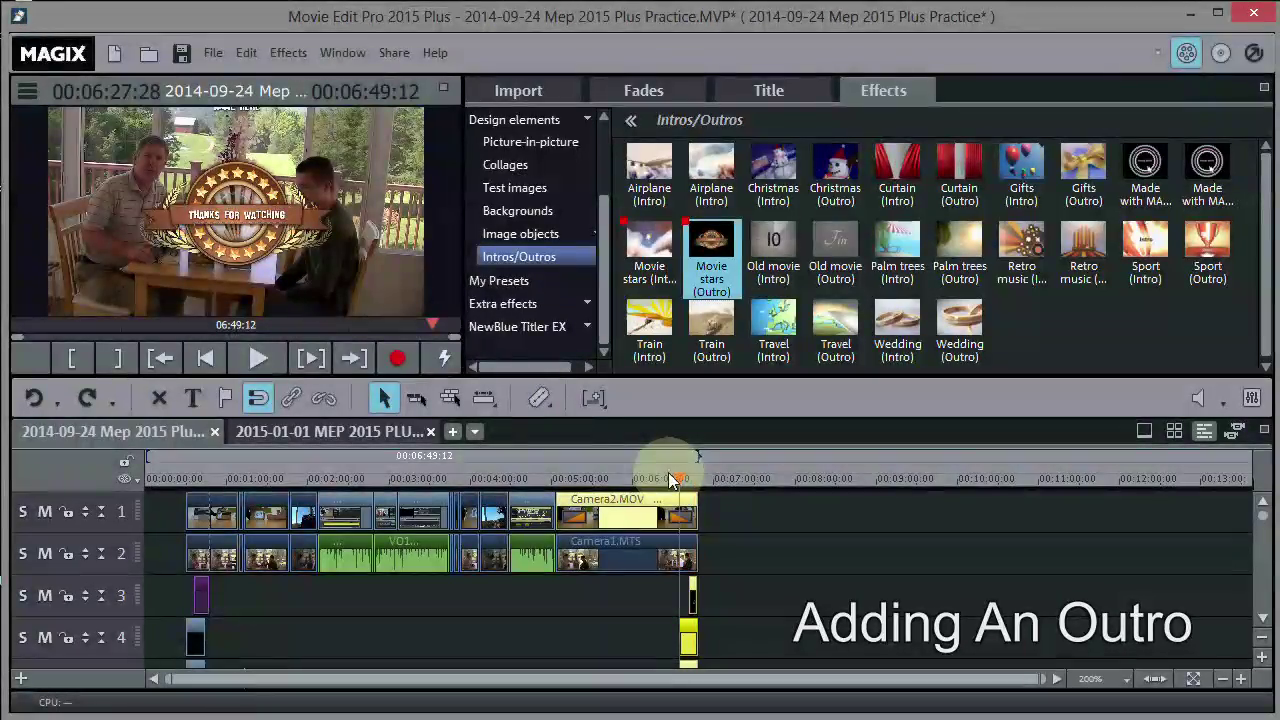
click(253, 351)
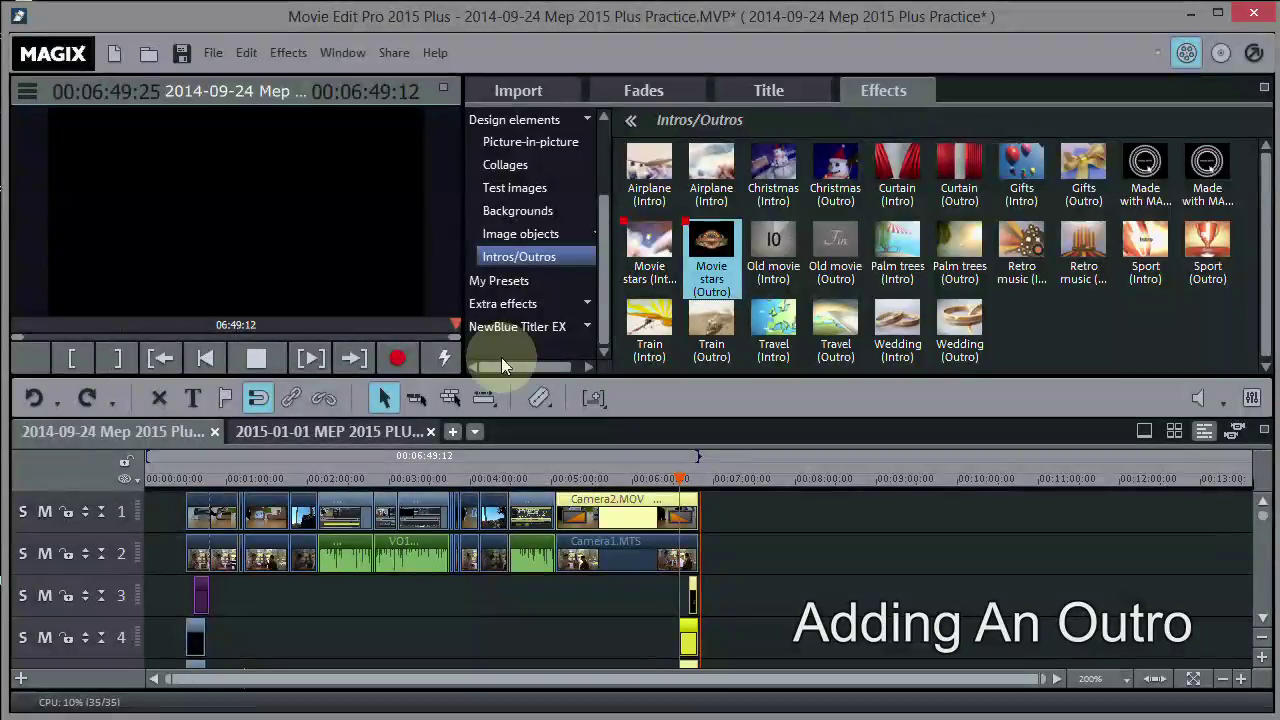
click(252, 359)
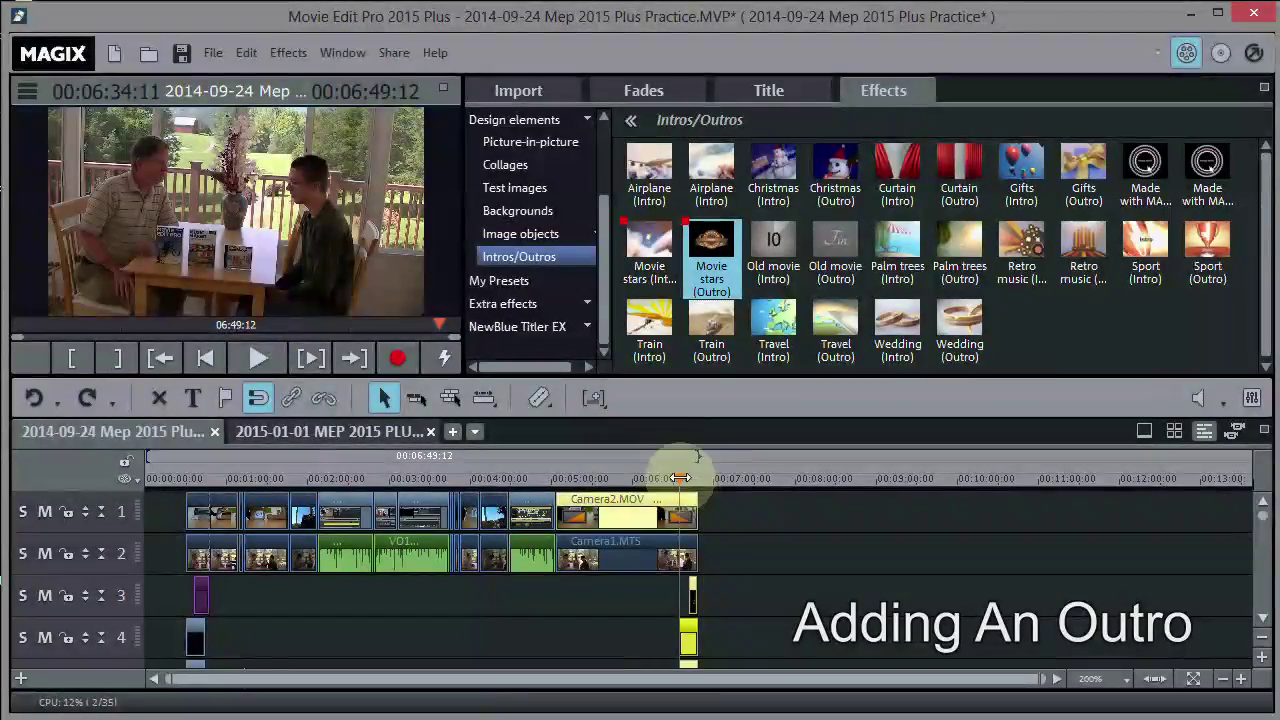
Step: Move all objects on all tracks together, using the mouse mode for all tracks, so the intro begins at the timeline's start
click(150, 458)
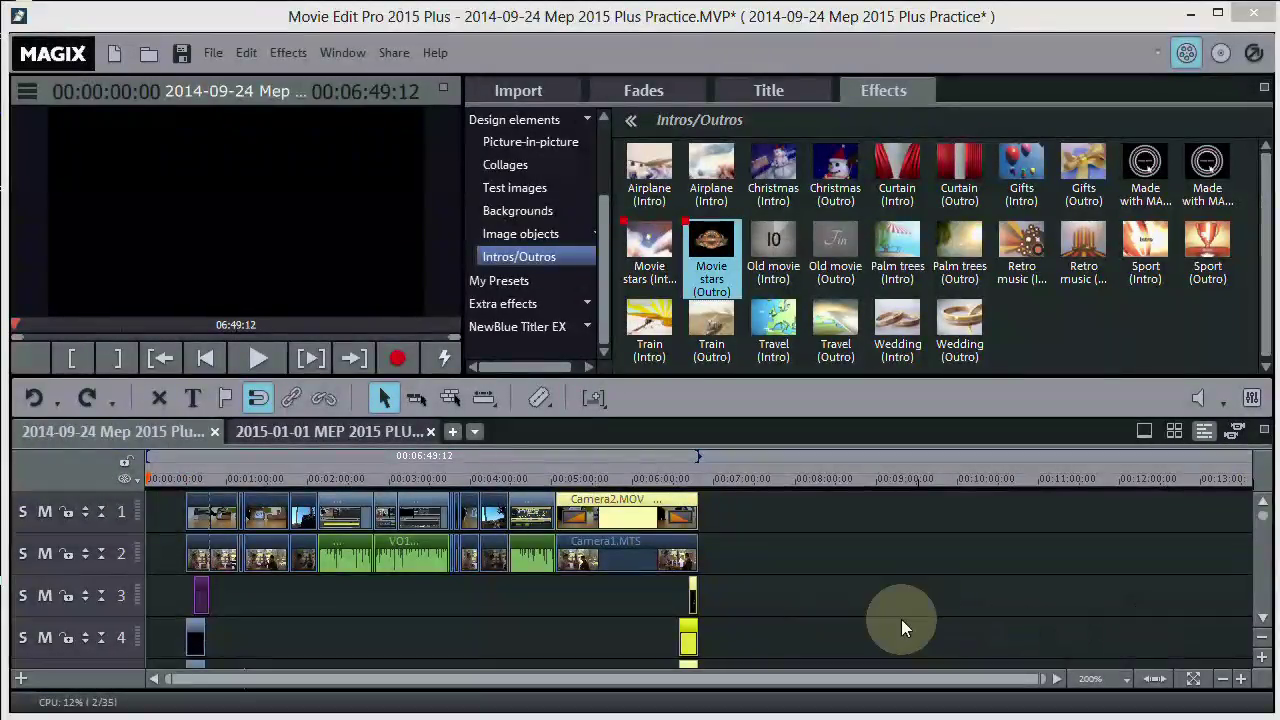
click(1155, 683)
drag(1152, 681, 1006, 666)
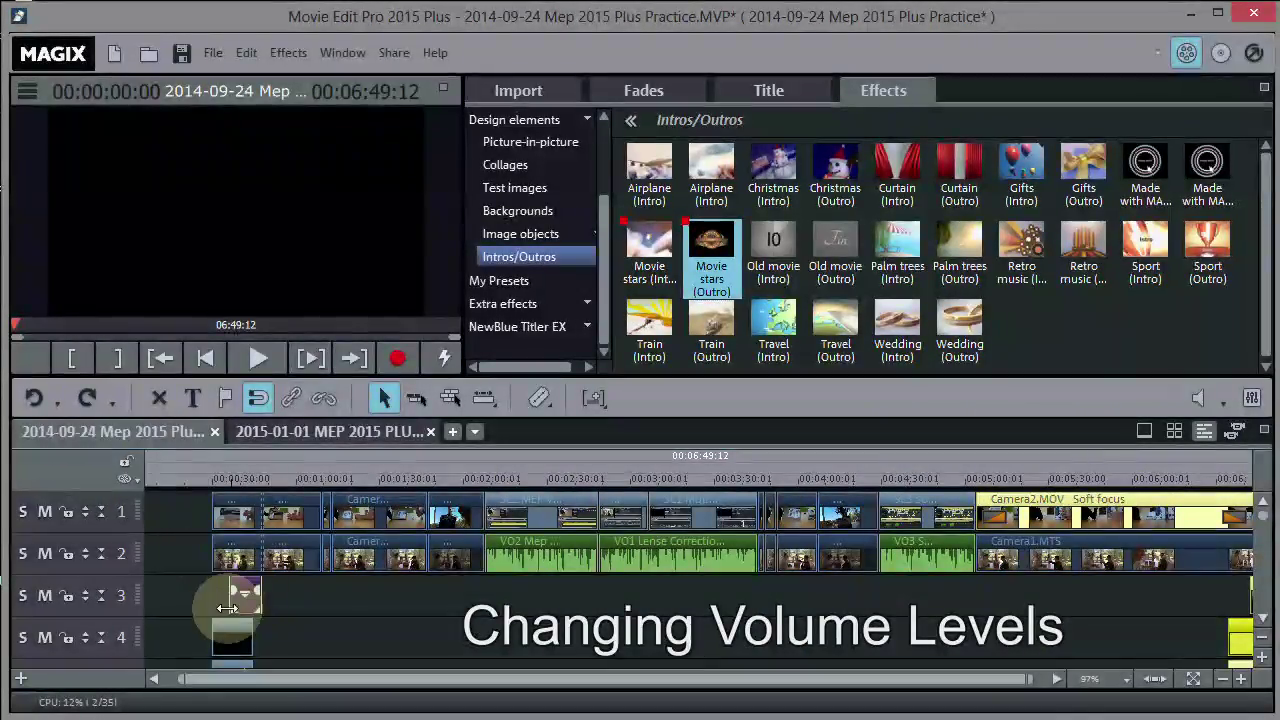
scroll(1263, 615, down, 3)
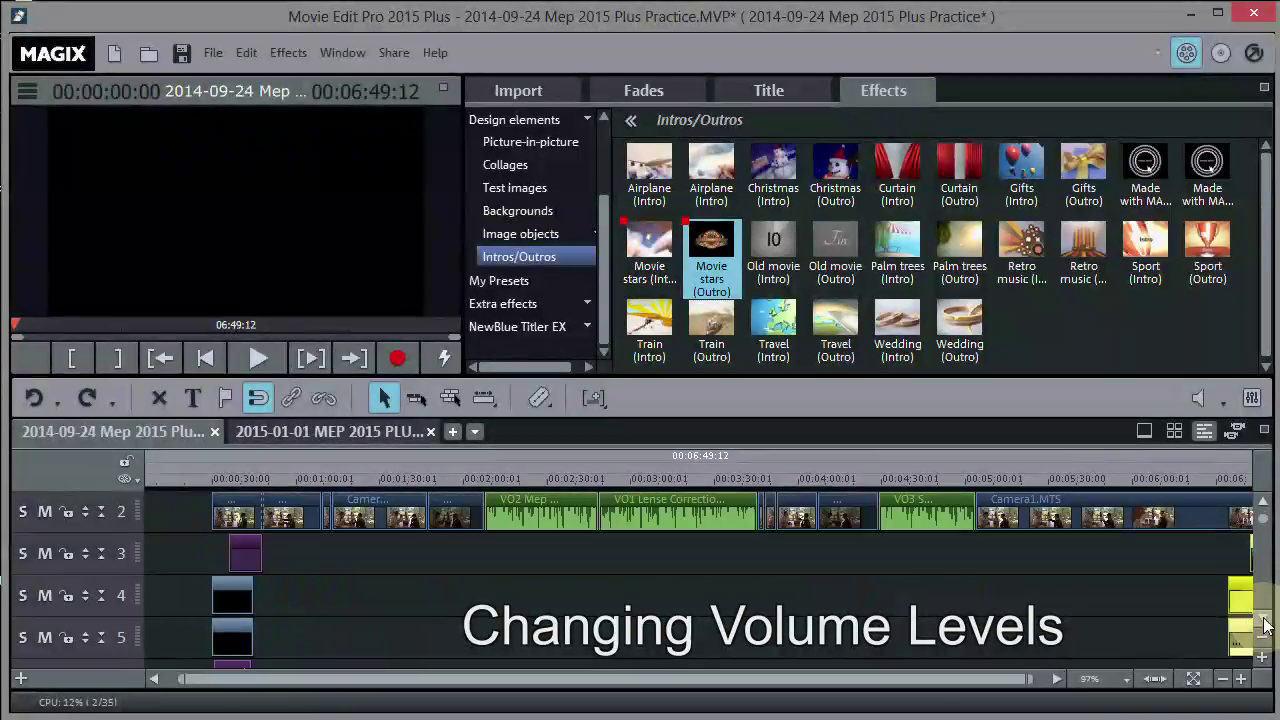
click(680, 460)
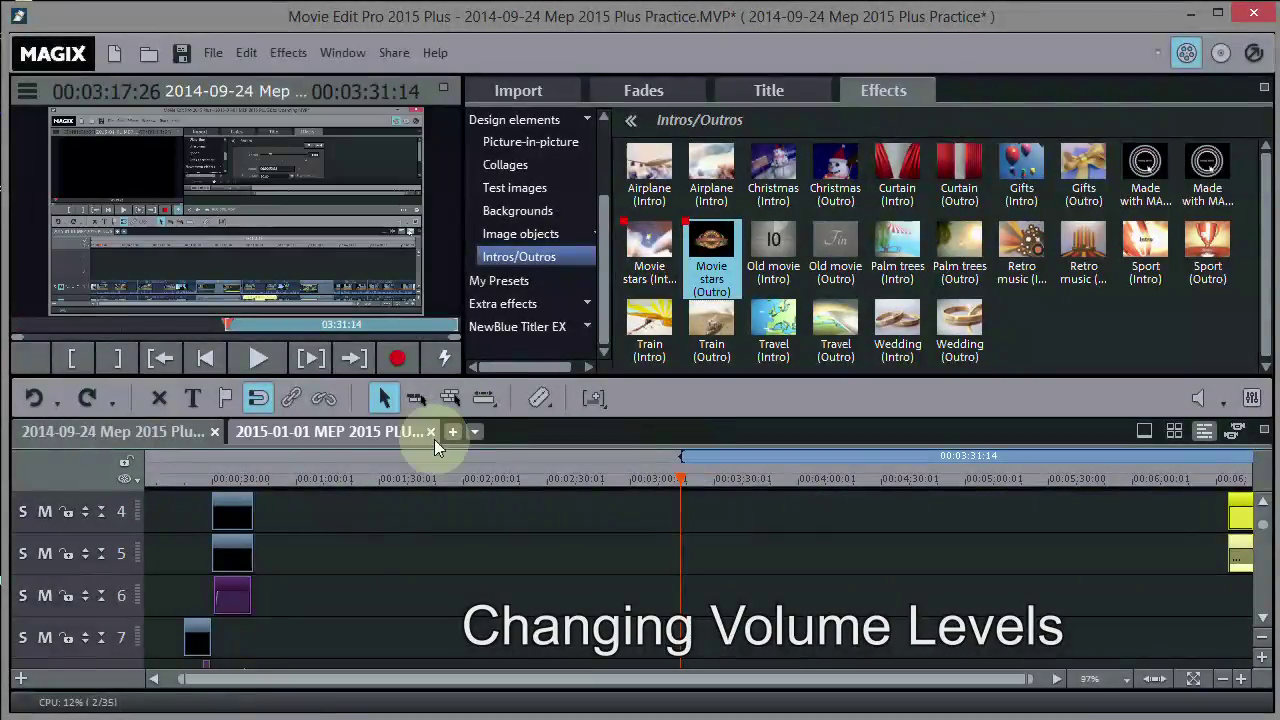
click(415, 398)
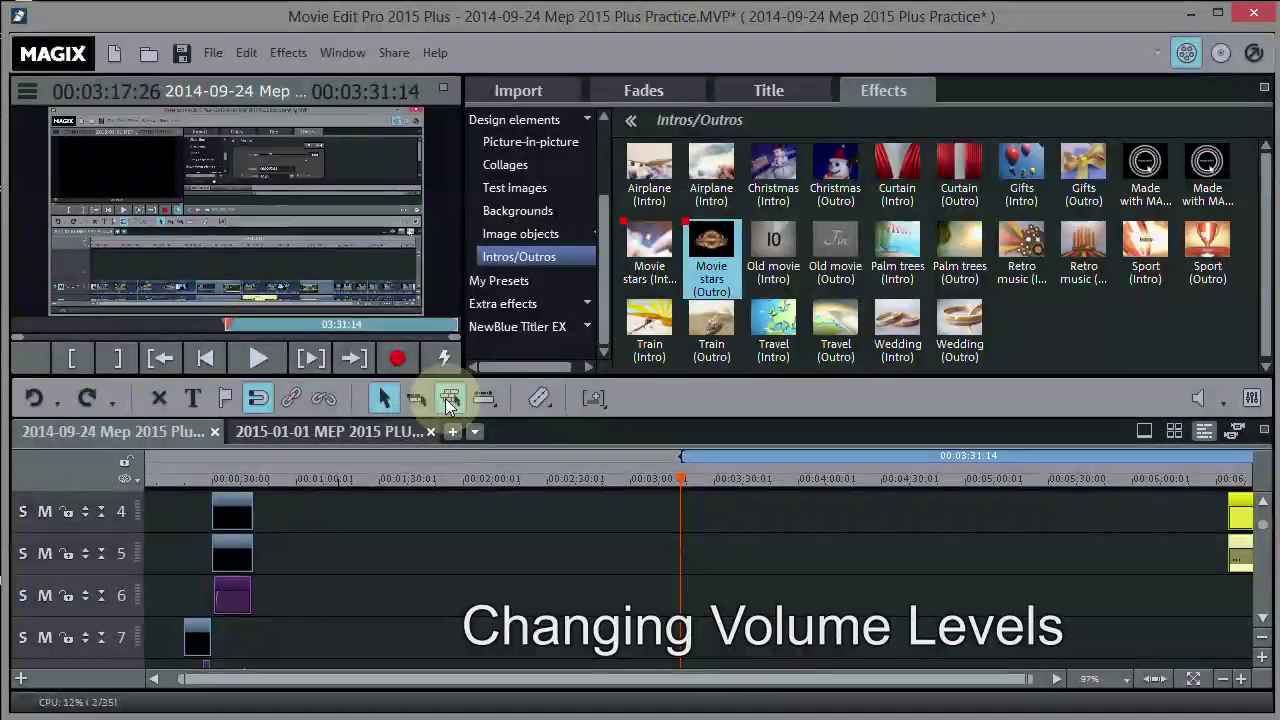
click(449, 398)
drag(194, 629, 157, 630)
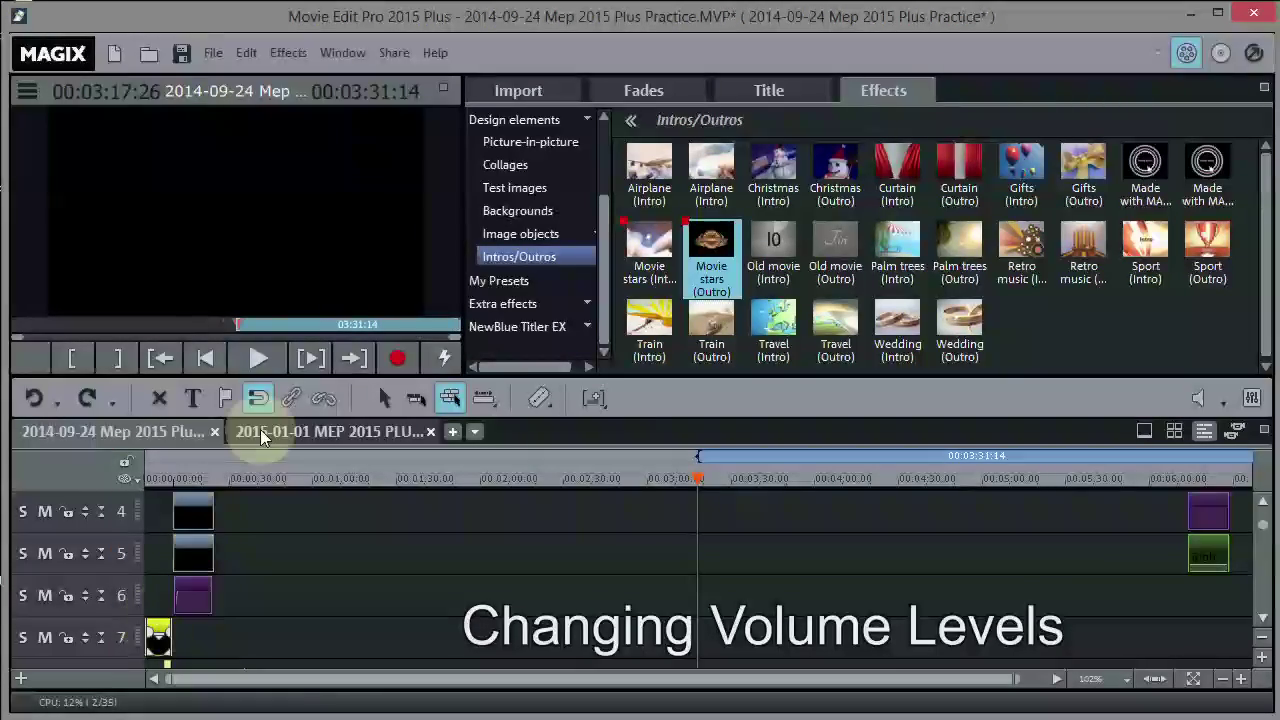
Step: Return to the movie's start and fit the playback range and timeline view to the whole movie
click(205, 361)
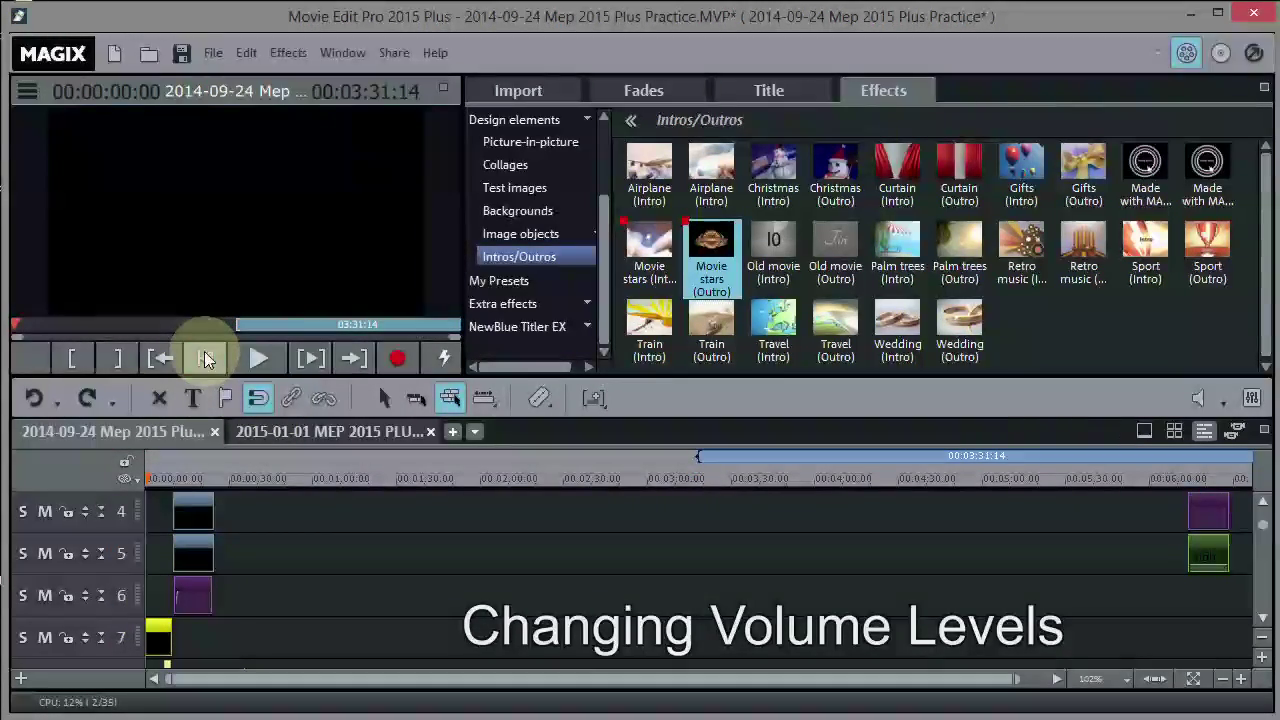
click(160, 628)
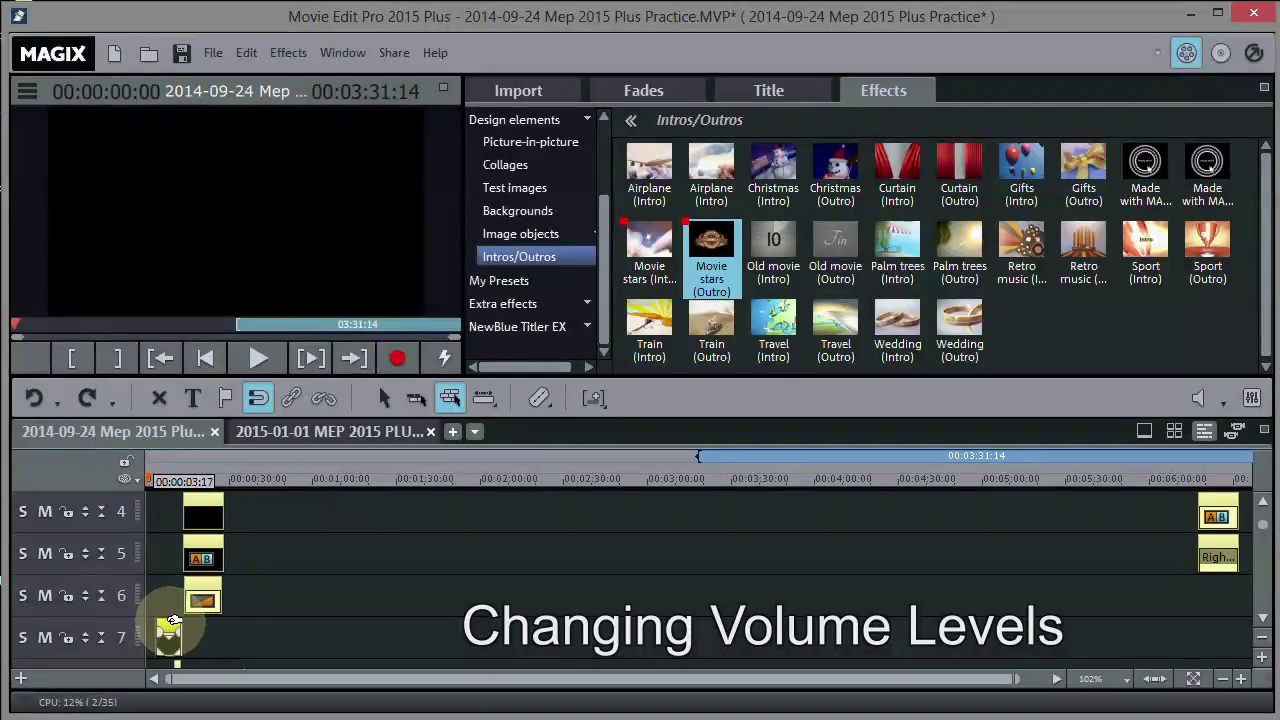
click(680, 535)
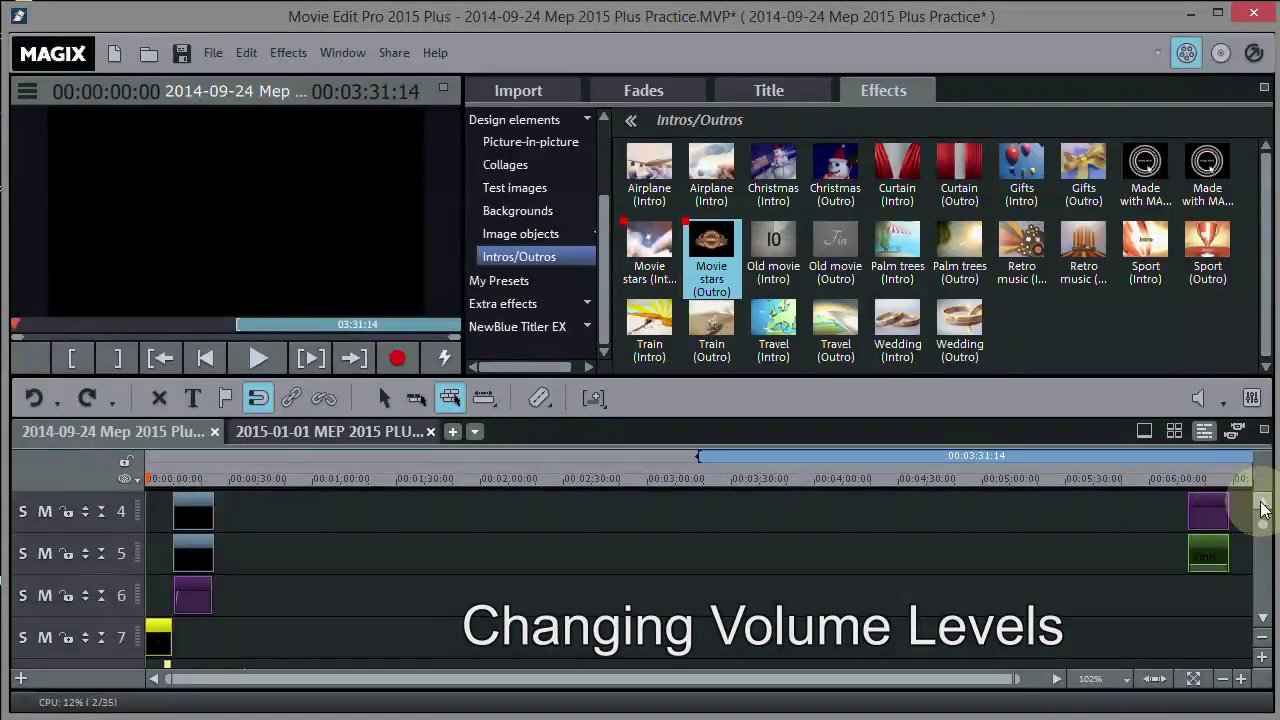
scroll(1262, 510, up, 3)
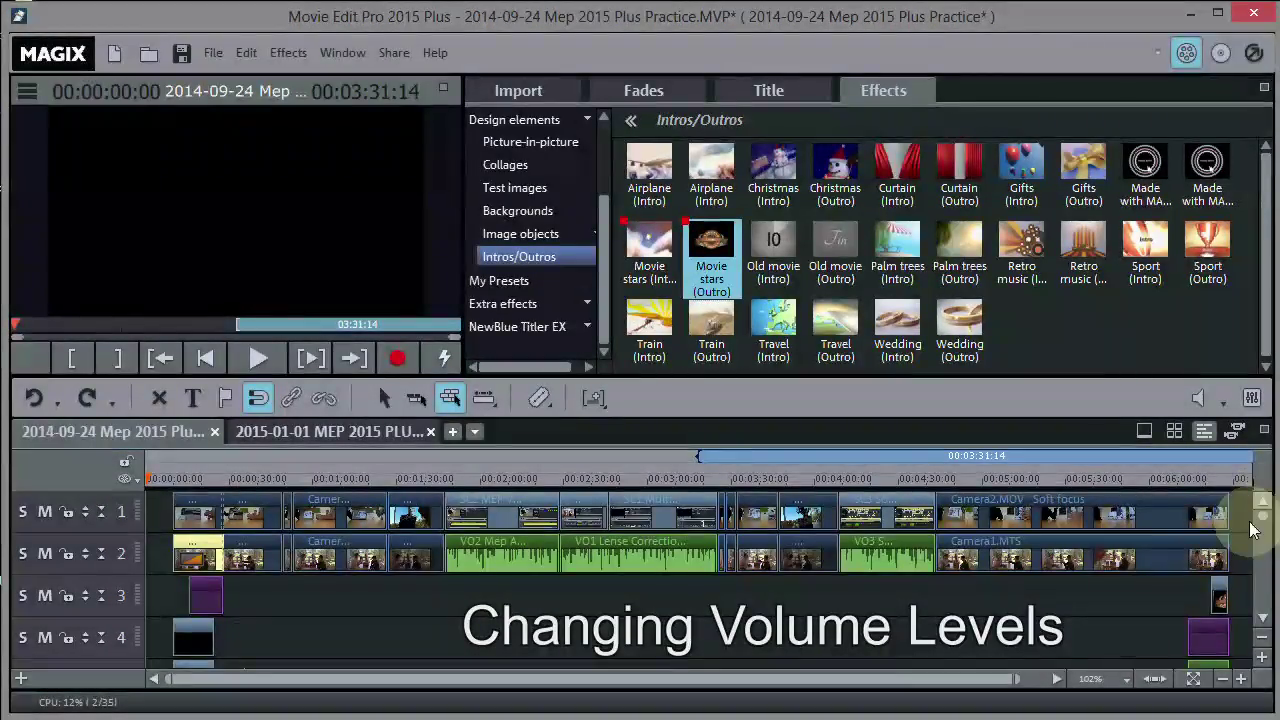
click(1195, 680)
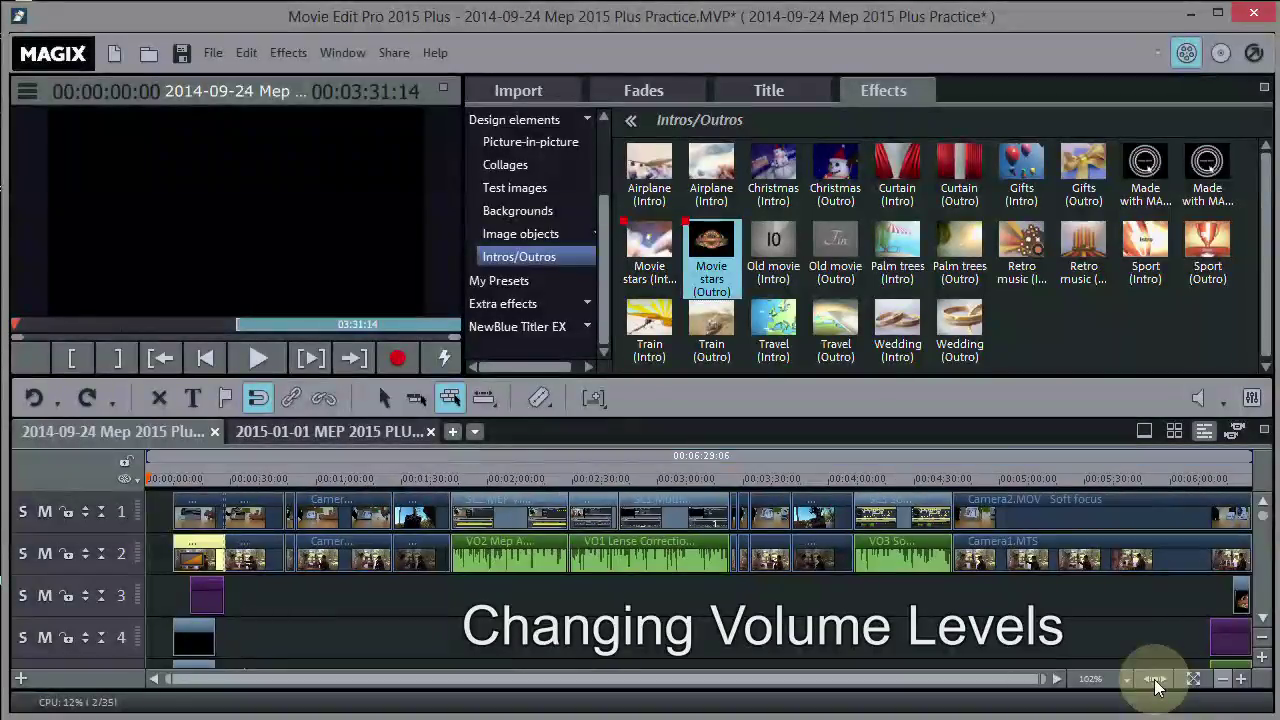
Step: Save the practice project
click(212, 55)
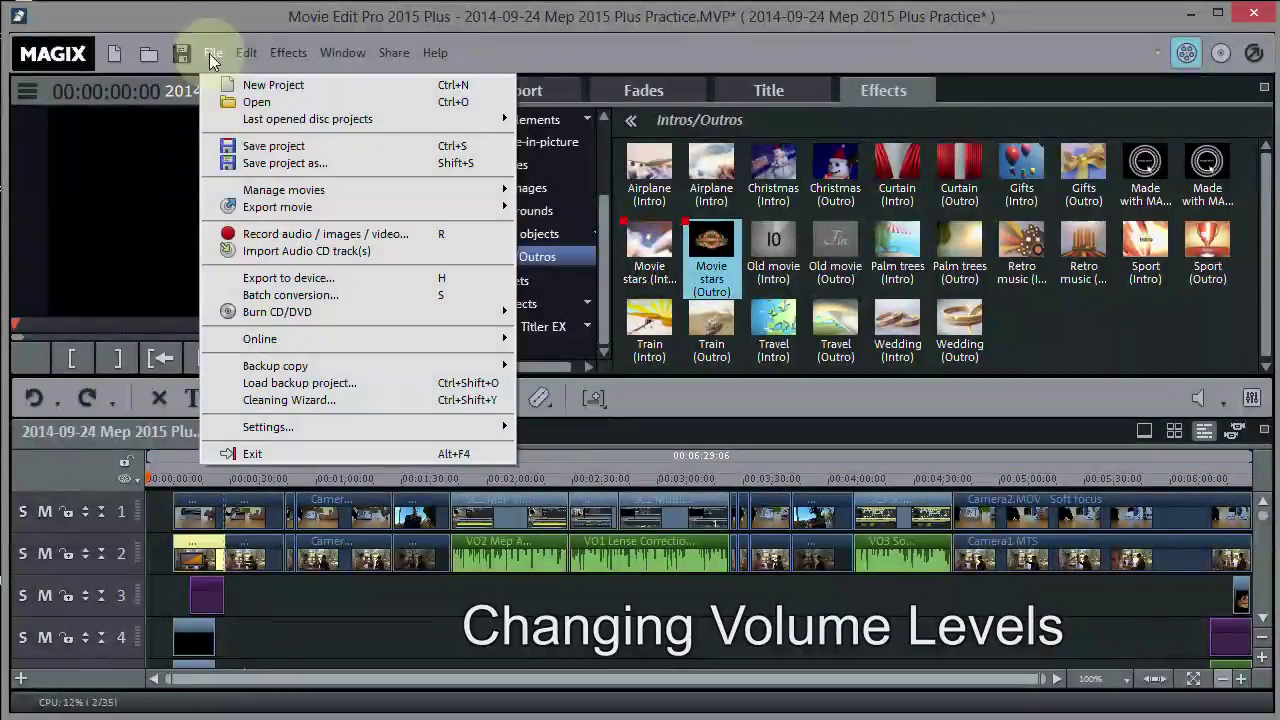
click(265, 147)
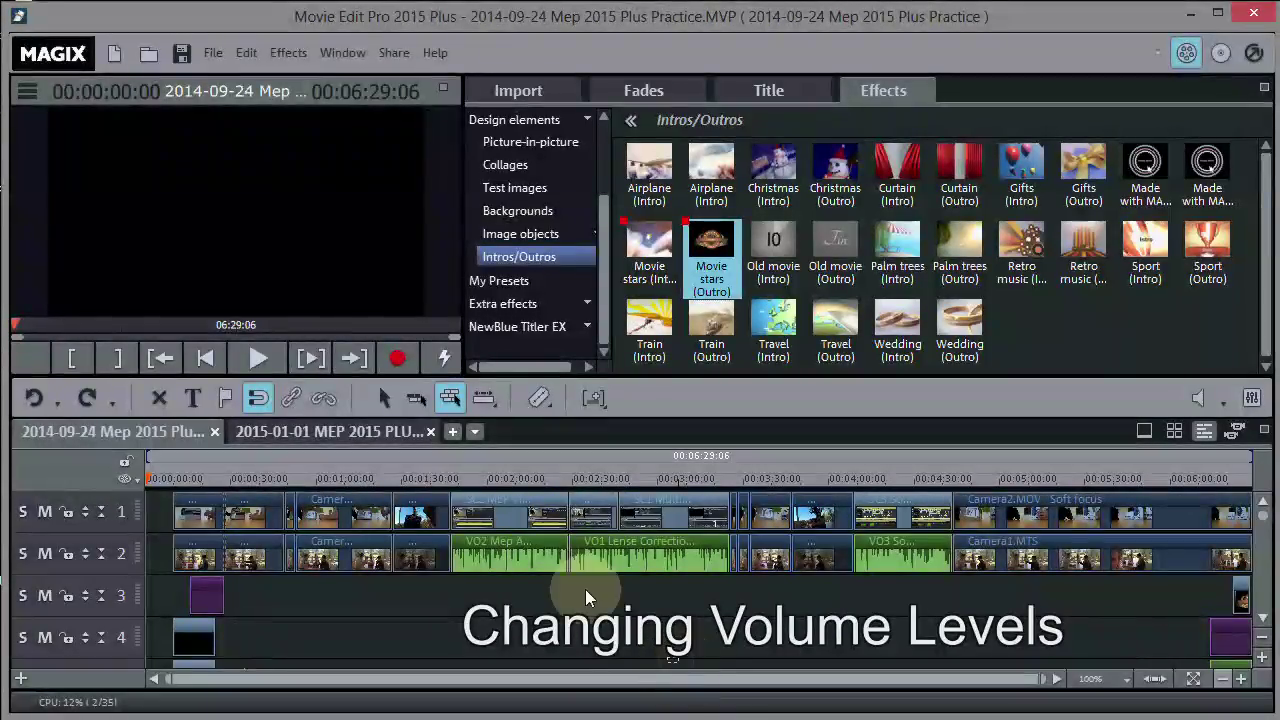
Step: Try out the volume handle on the VO2 voice-over clip, leave it at 0.0, and deselect the clip
click(538, 573)
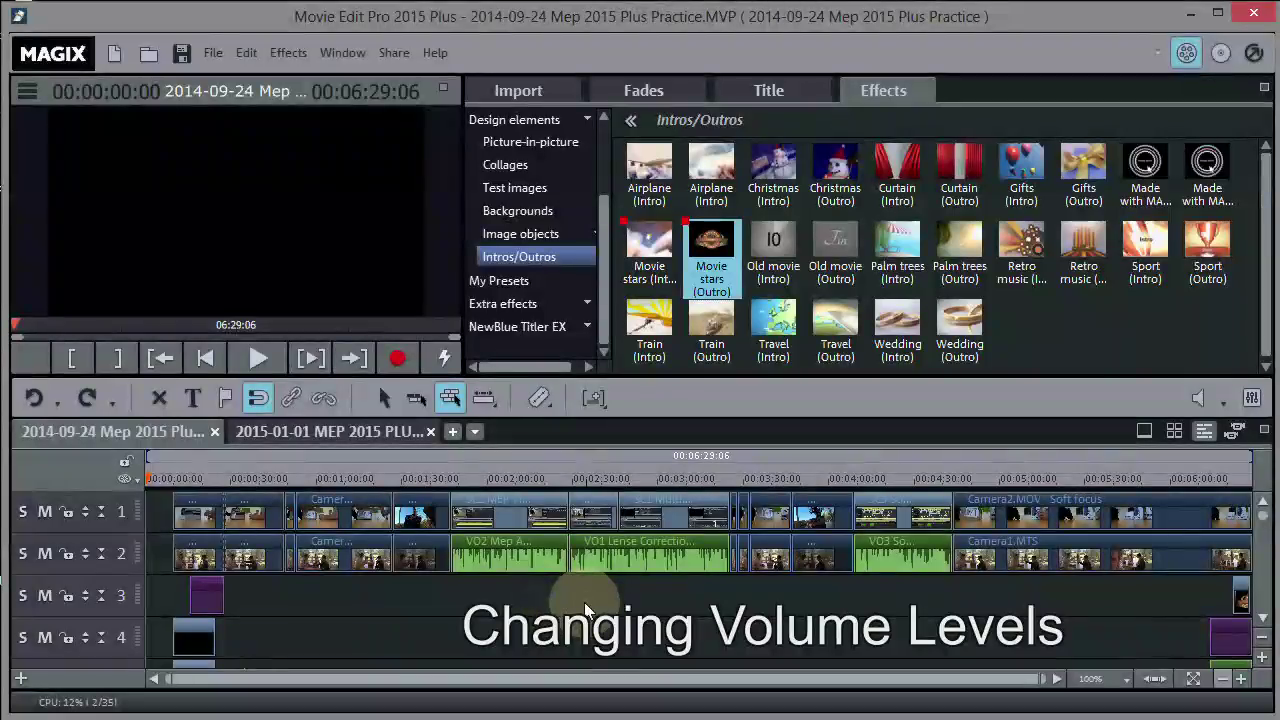
click(521, 577)
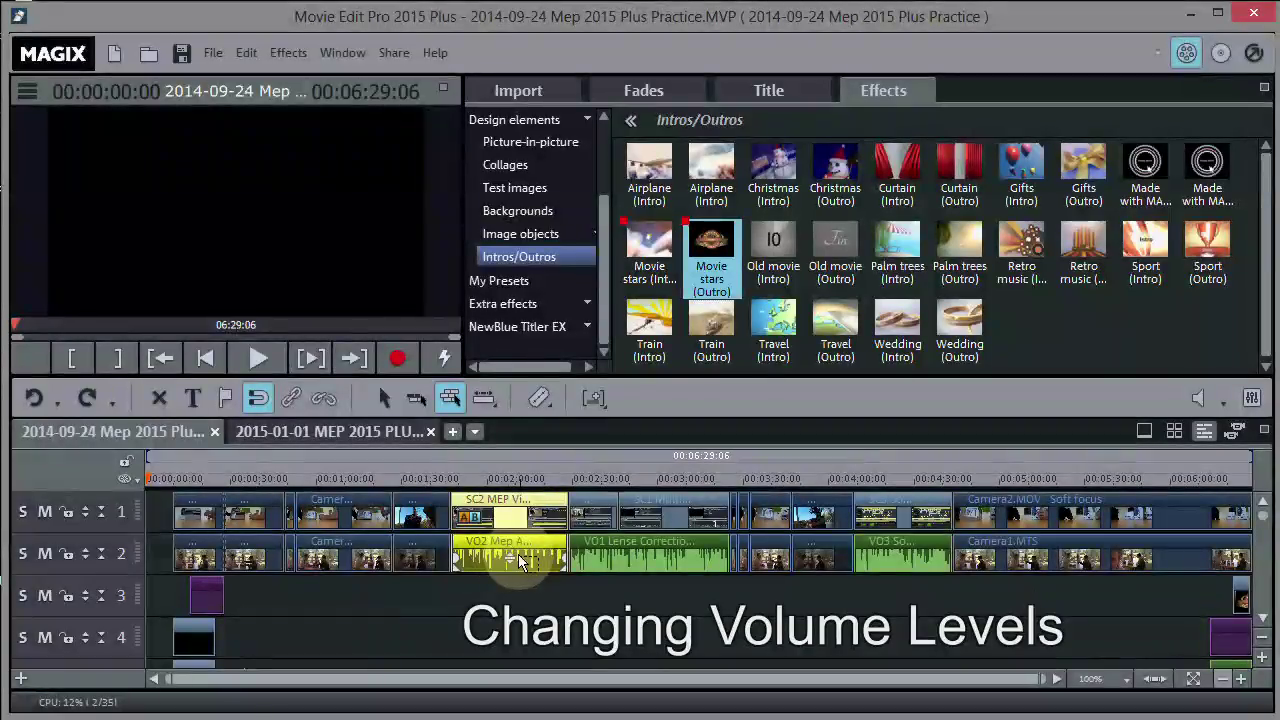
drag(507, 557, 535, 498)
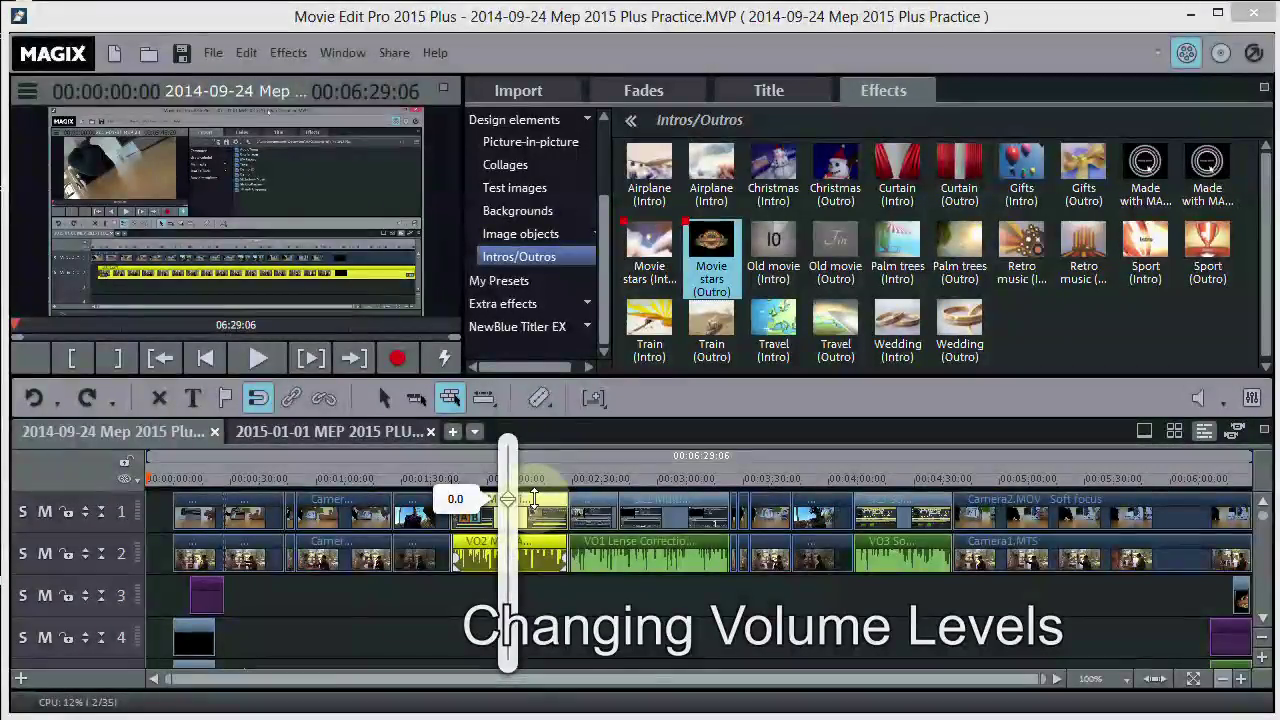
mouse_move(535, 498)
mouse_down()
mouse_move(535, 600)
mouse_move(535, 499)
mouse_up()
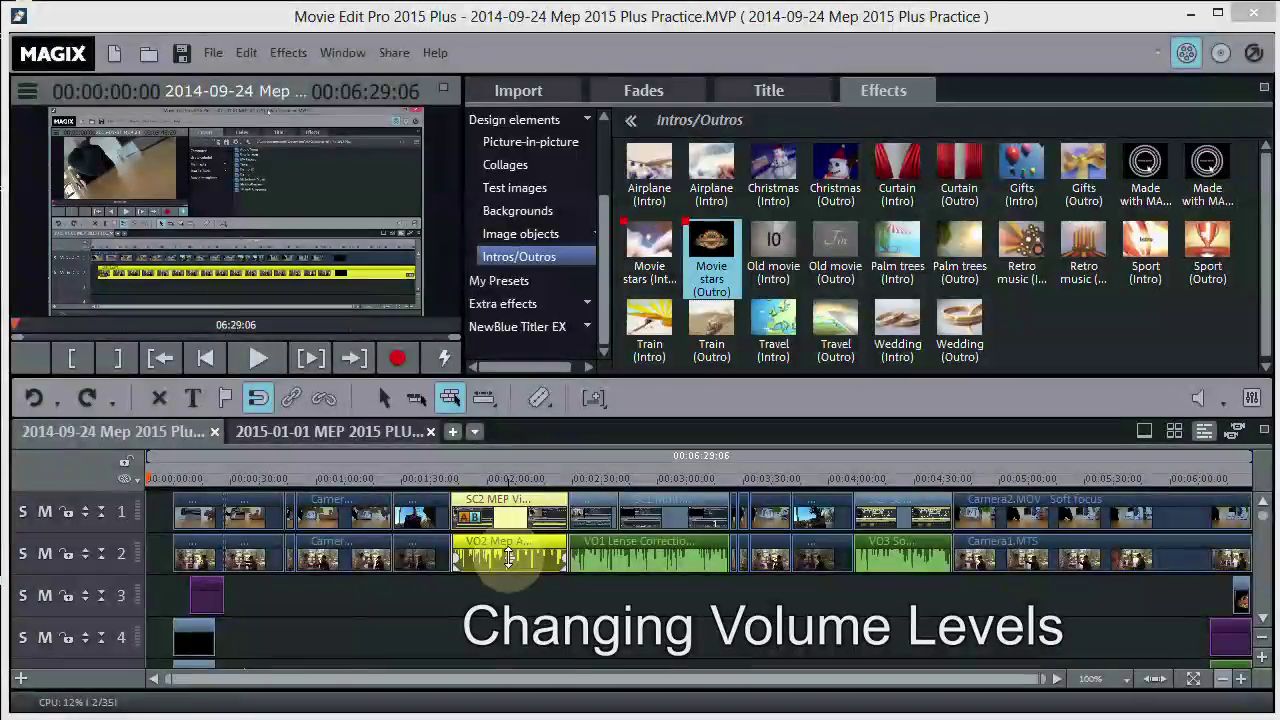
mouse_move(534, 499)
mouse_down()
mouse_move(535, 667)
mouse_move(534, 451)
mouse_move(534, 499)
mouse_up()
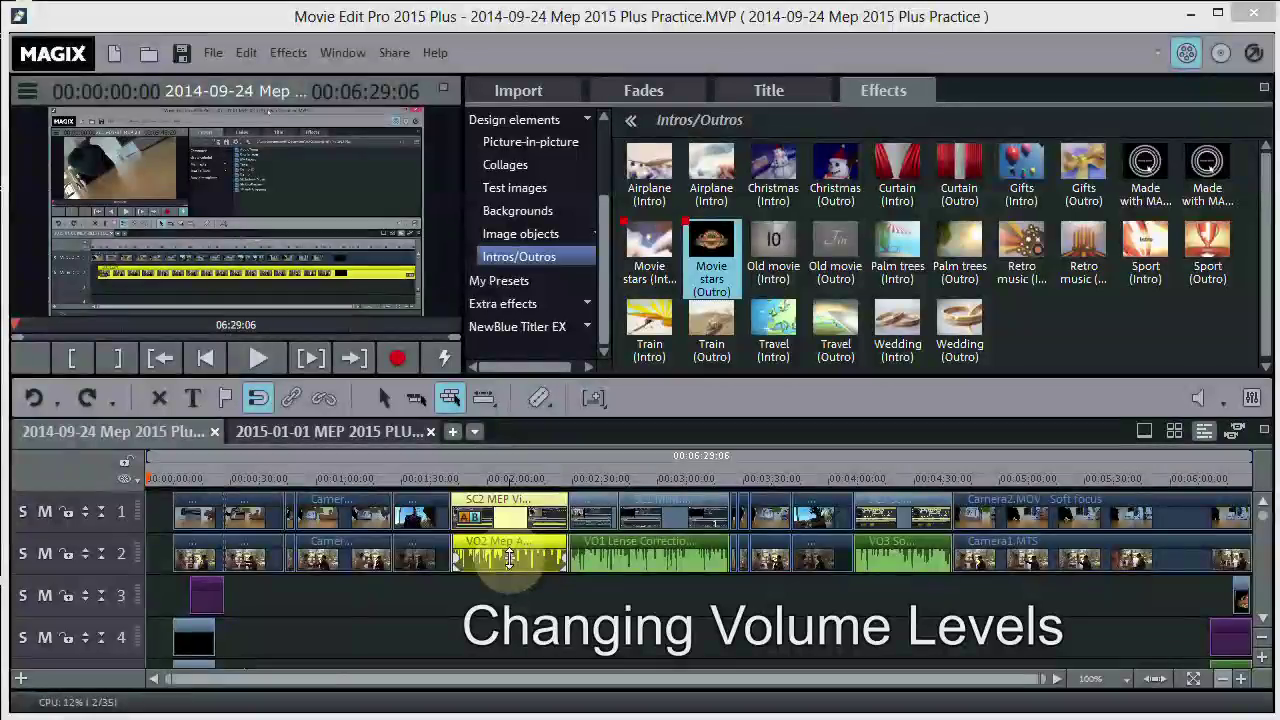
click(420, 595)
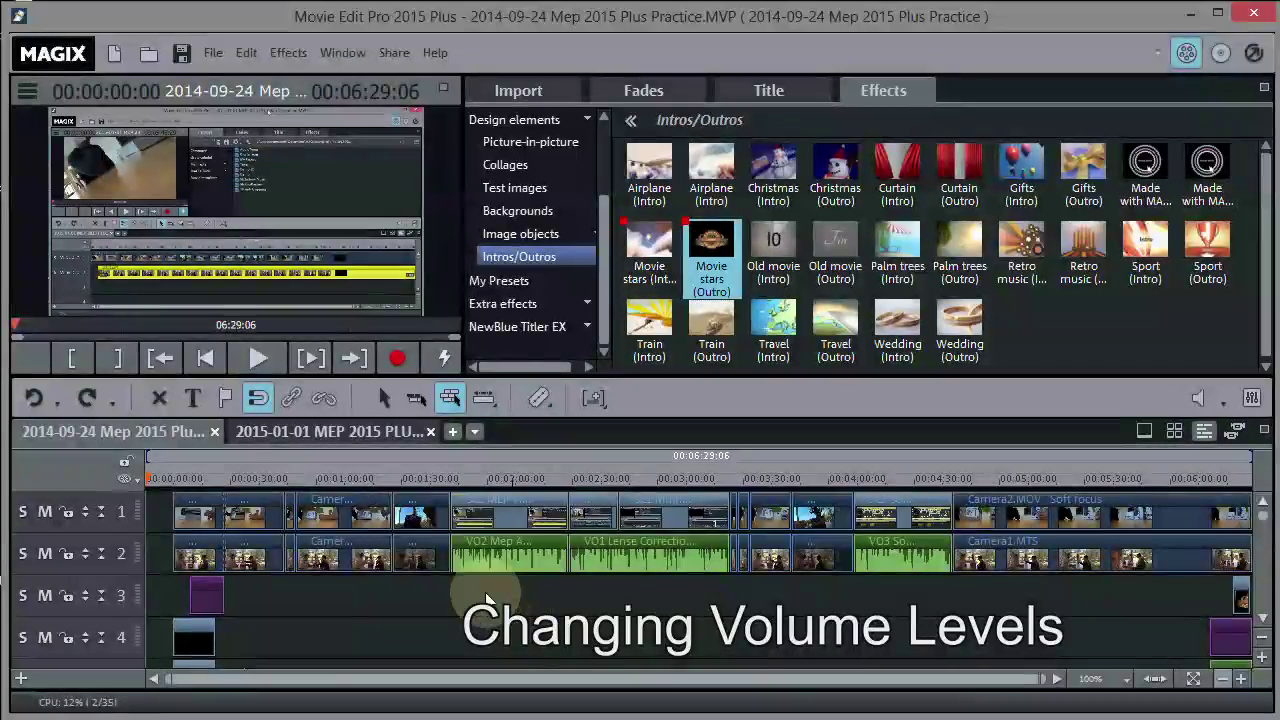
Step: Enlarge the track height and try the picture-level handle on the track 1 clip just before the SC2 clip
click(1262, 660)
click(1262, 660)
click(1262, 660)
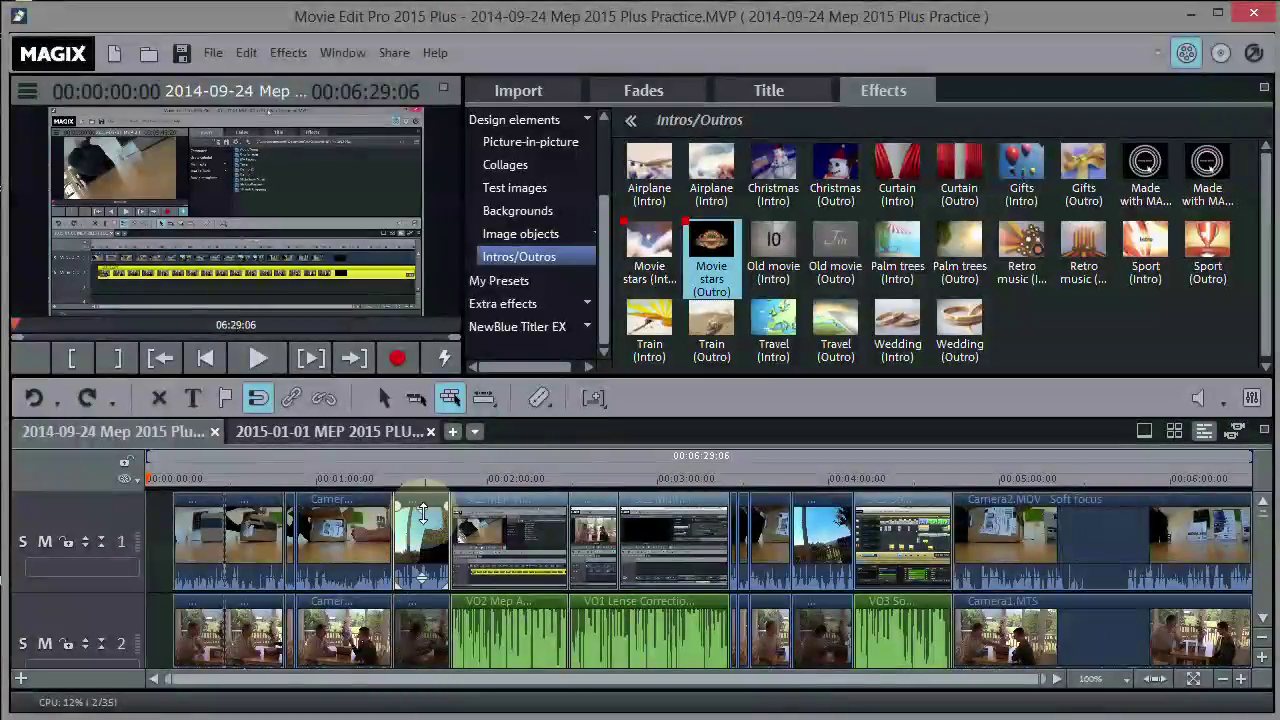
drag(426, 512, 430, 557)
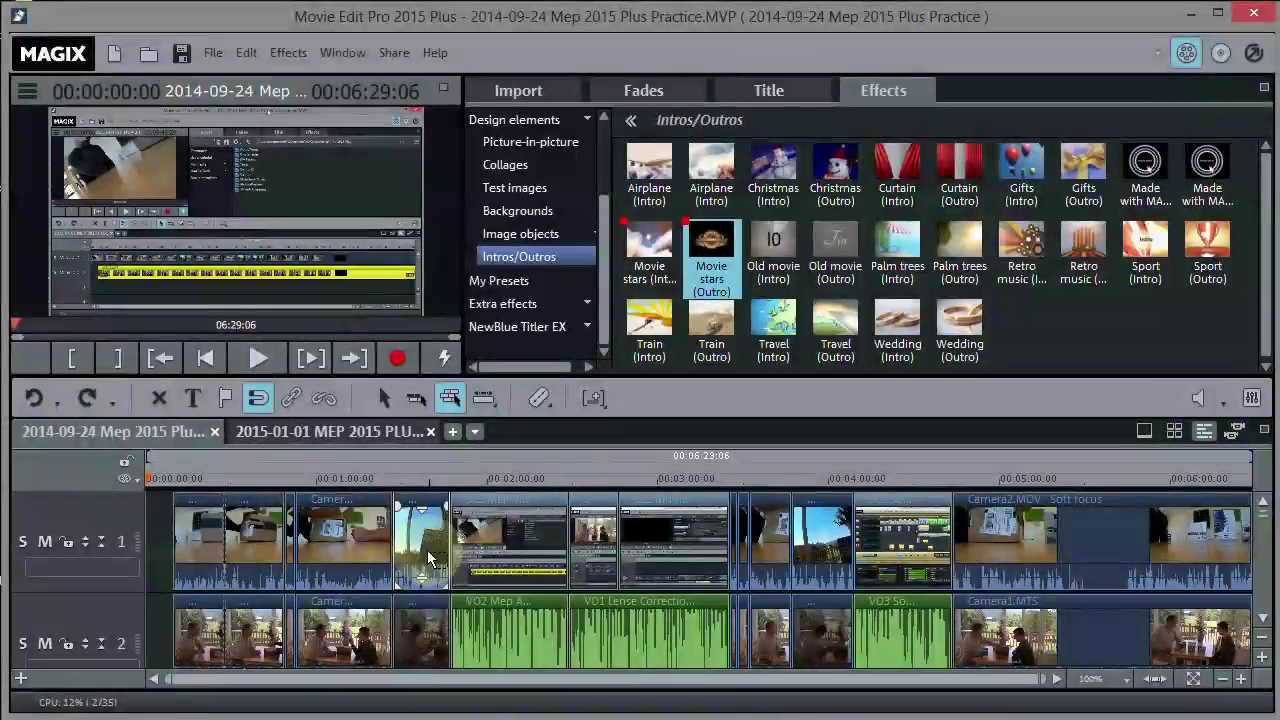
click(420, 508)
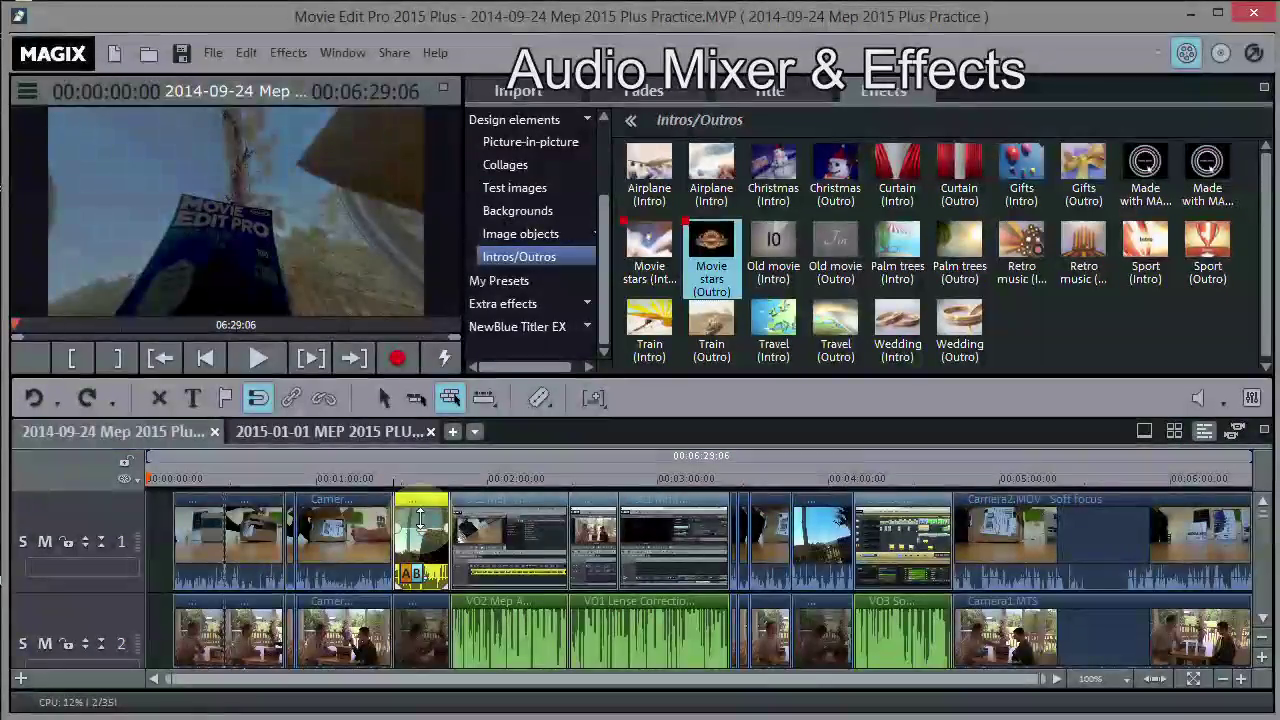
click(421, 497)
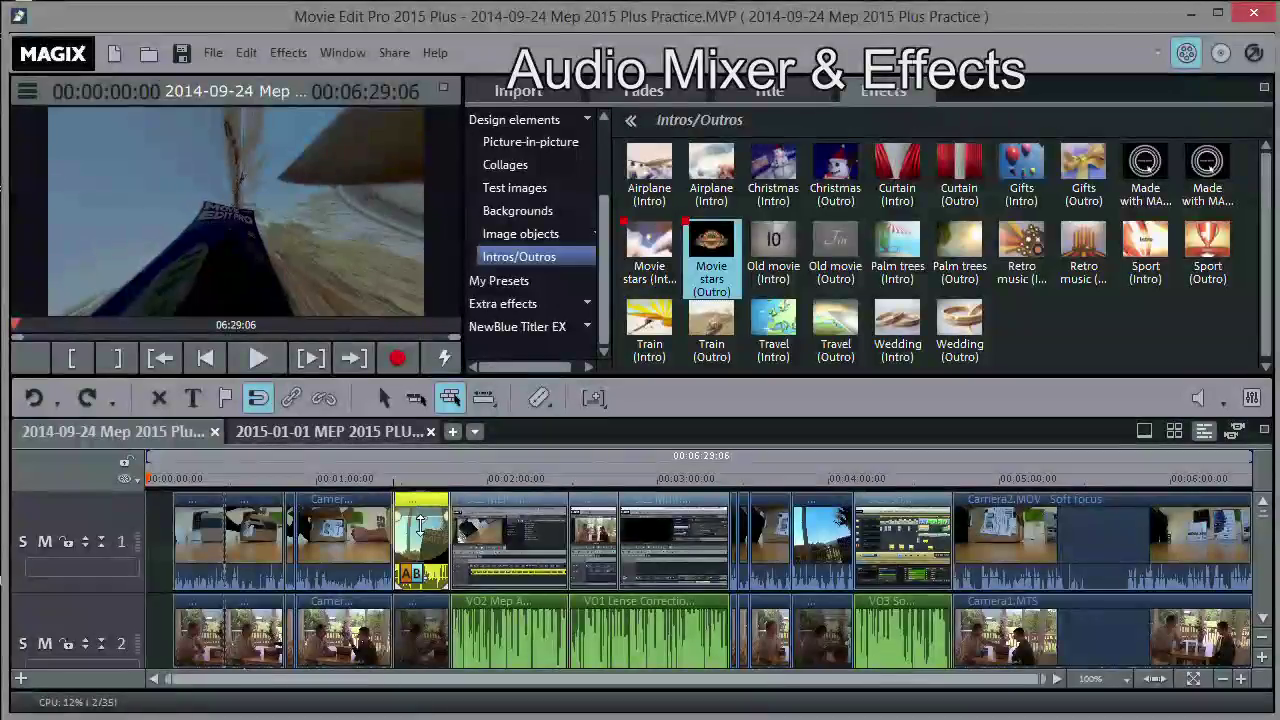
click(421, 505)
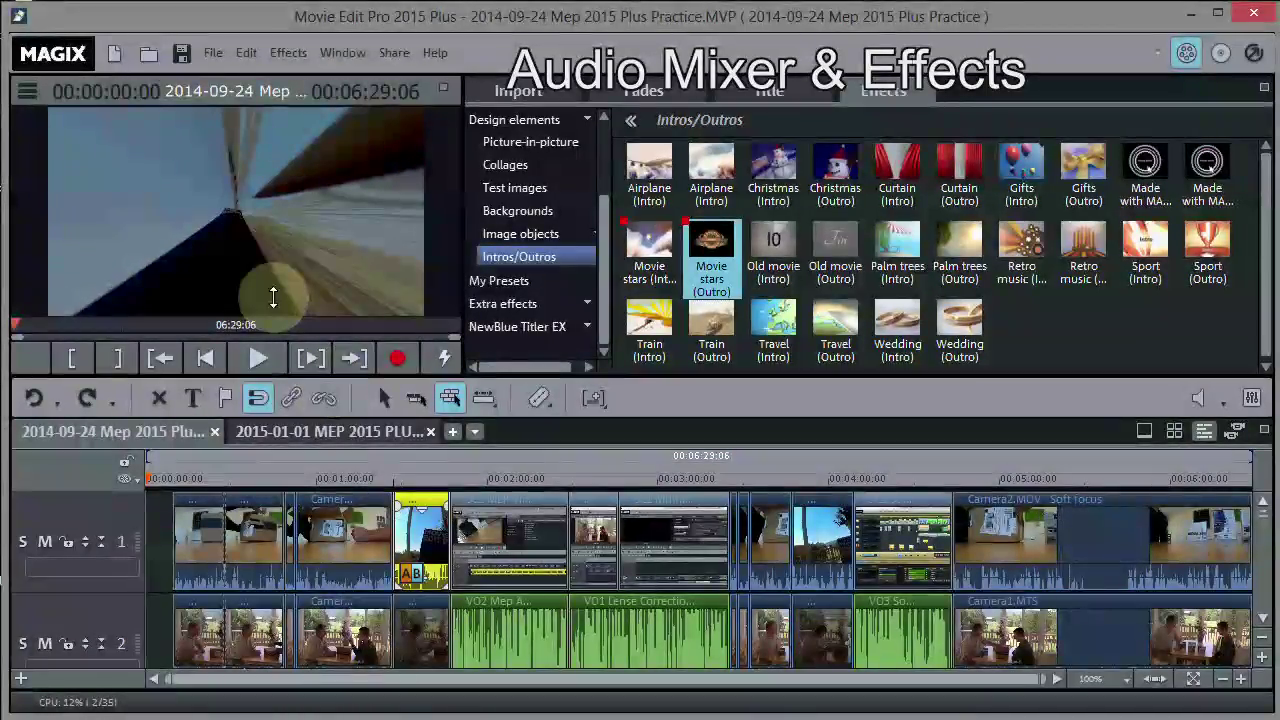
Step: Select the Camera clip around the one-minute mark on track 1 and adjust its audio with the volume handle
drag(432, 565, 368, 520)
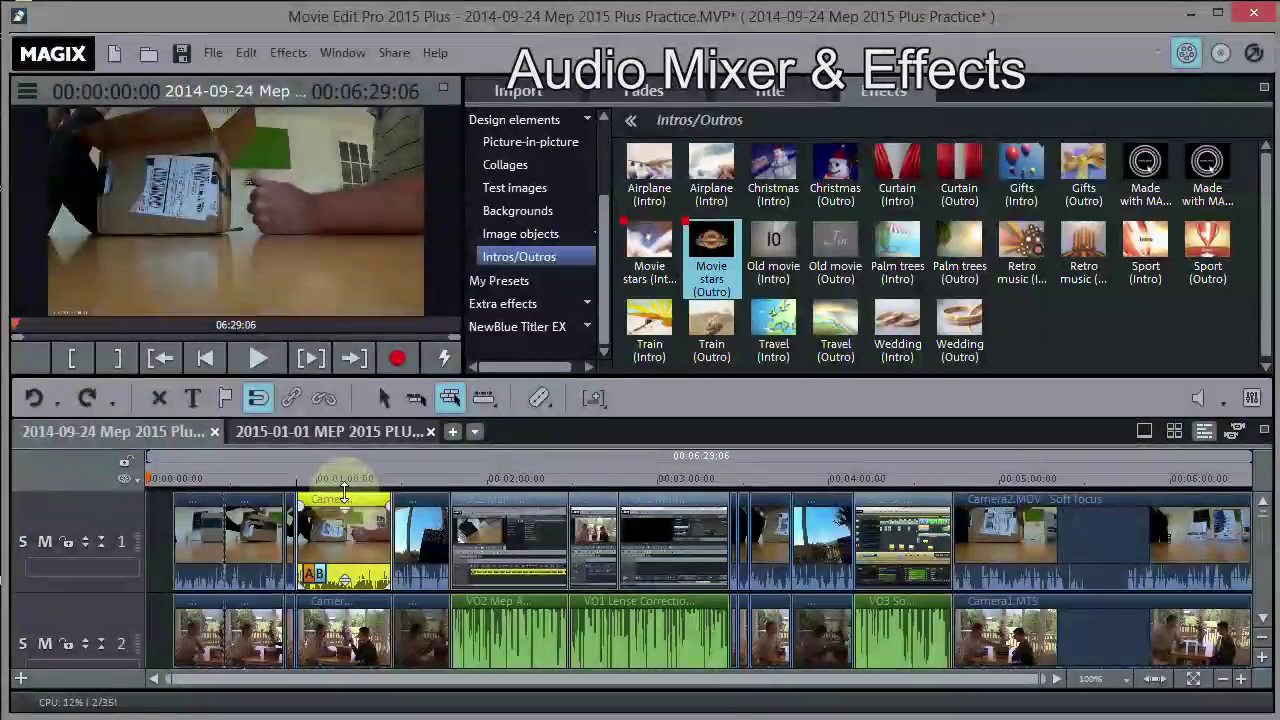
click(425, 508)
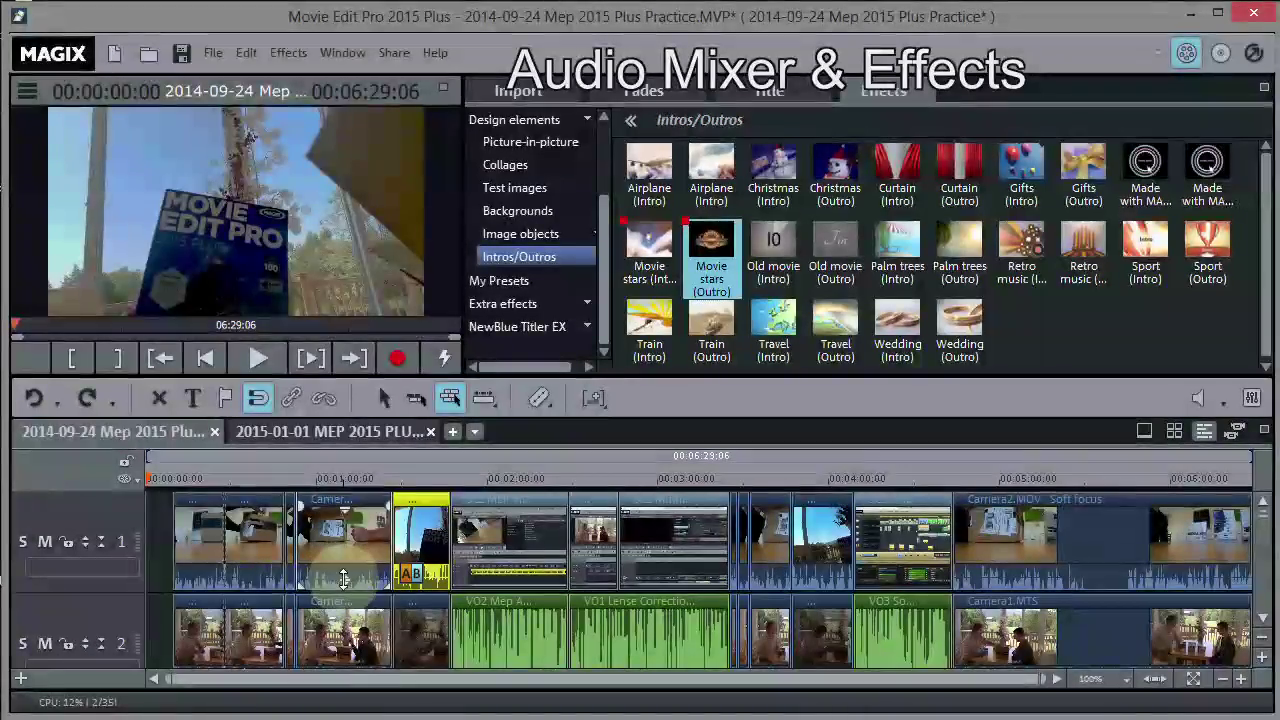
click(313, 548)
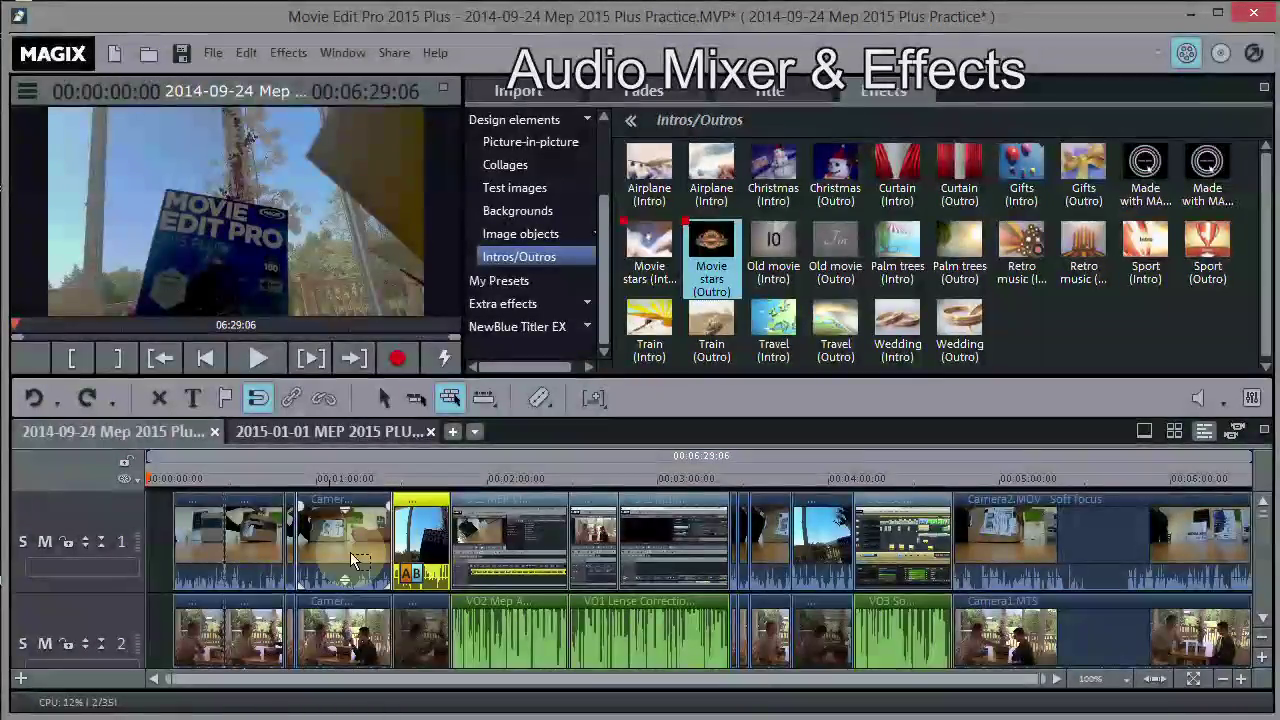
click(337, 541)
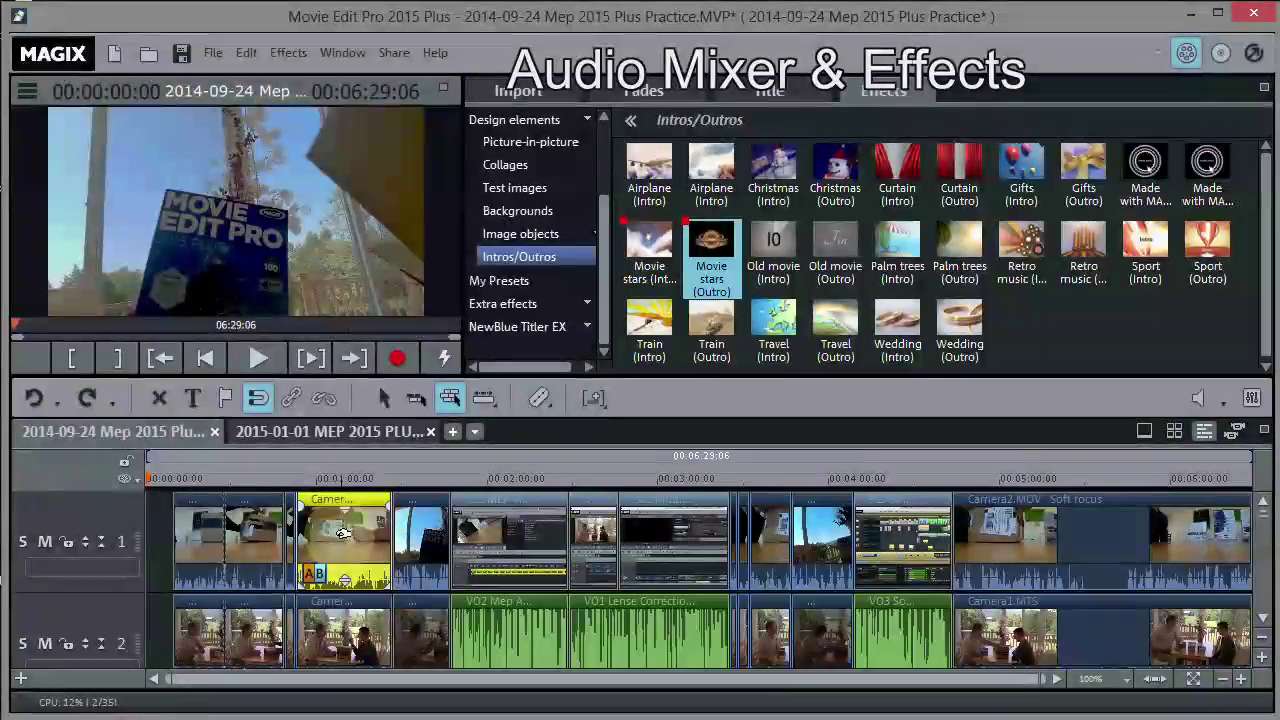
drag(345, 578, 370, 503)
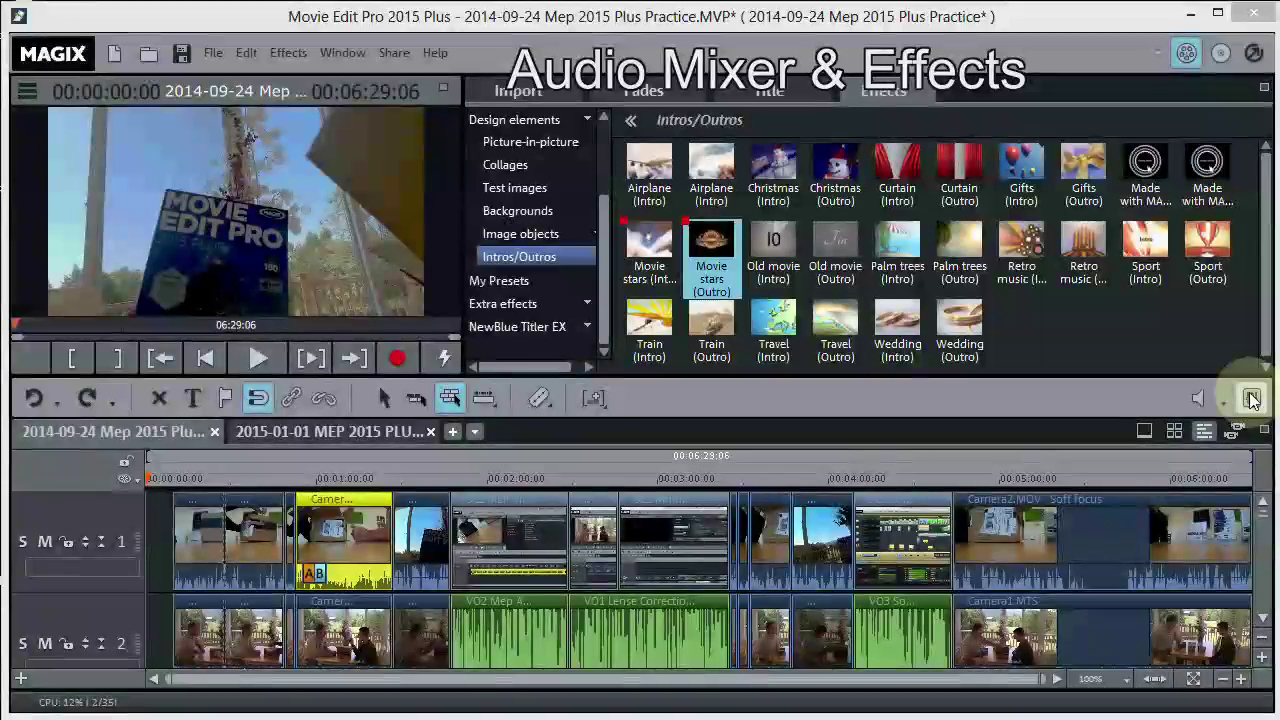
Step: Open the audio mixer, place it beside the preview, and play the movie's beginning to watch the track level meters
click(1250, 400)
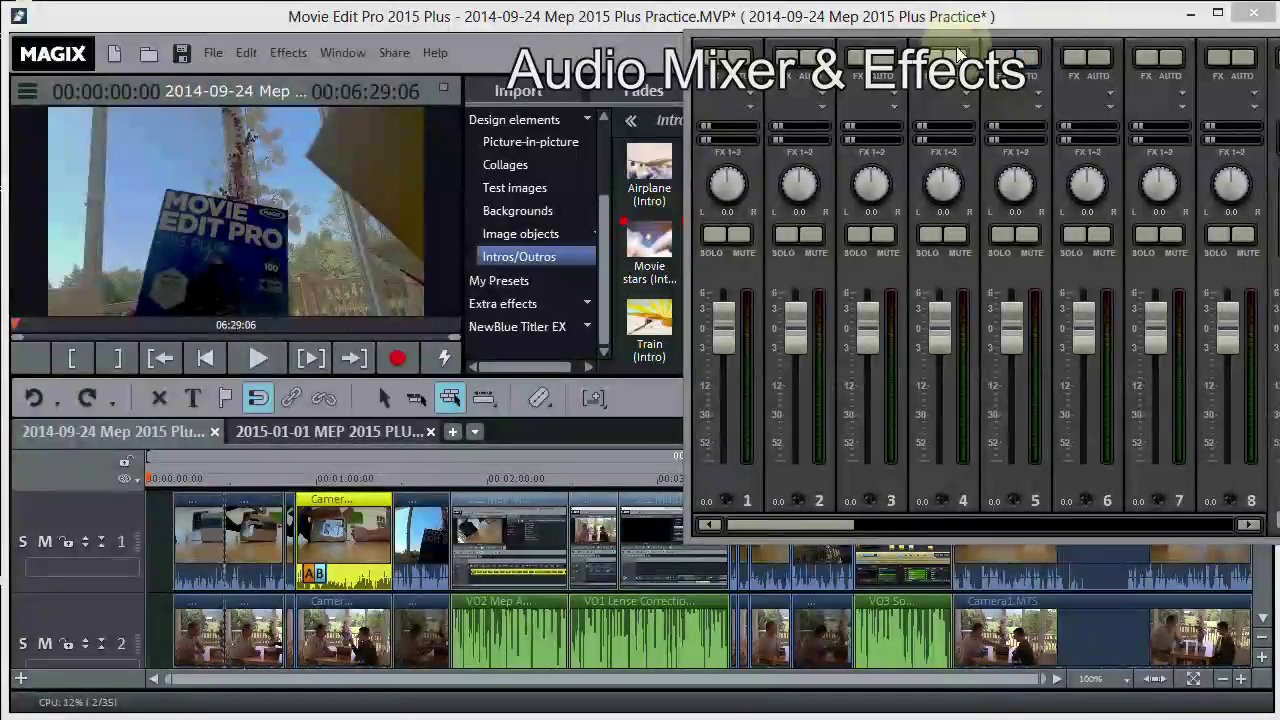
drag(918, 42, 644, 91)
click(256, 359)
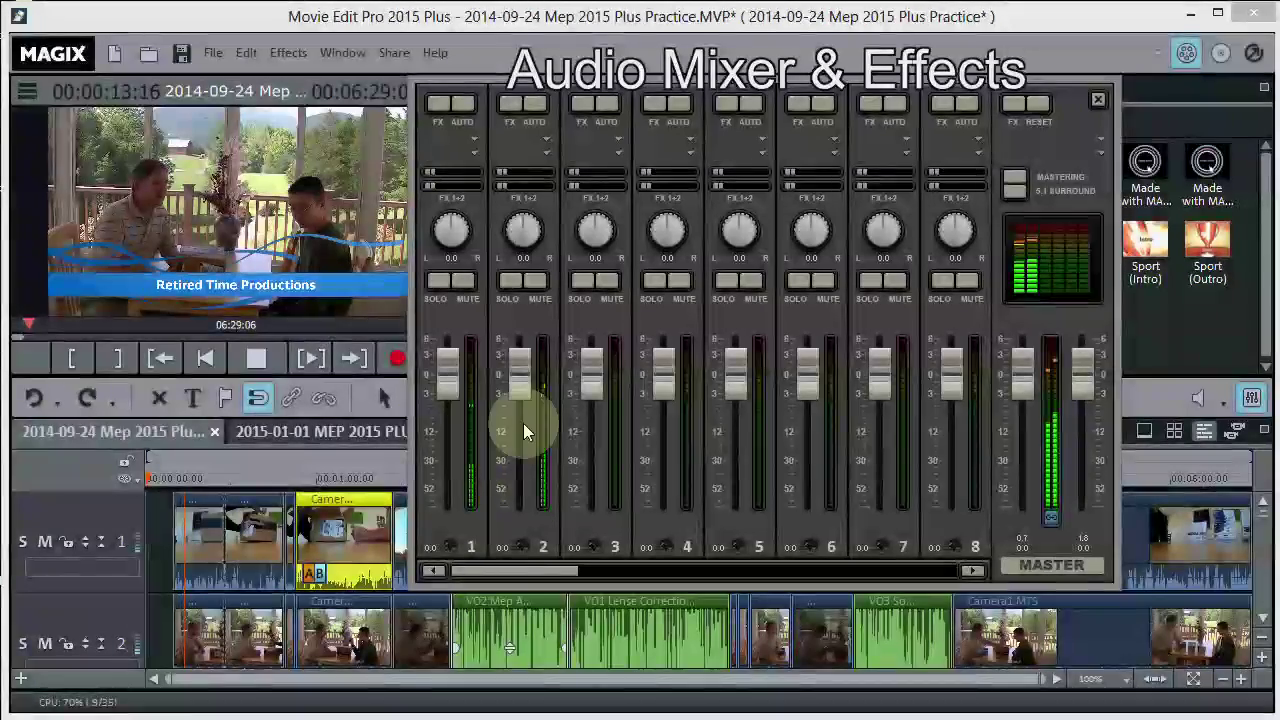
click(257, 364)
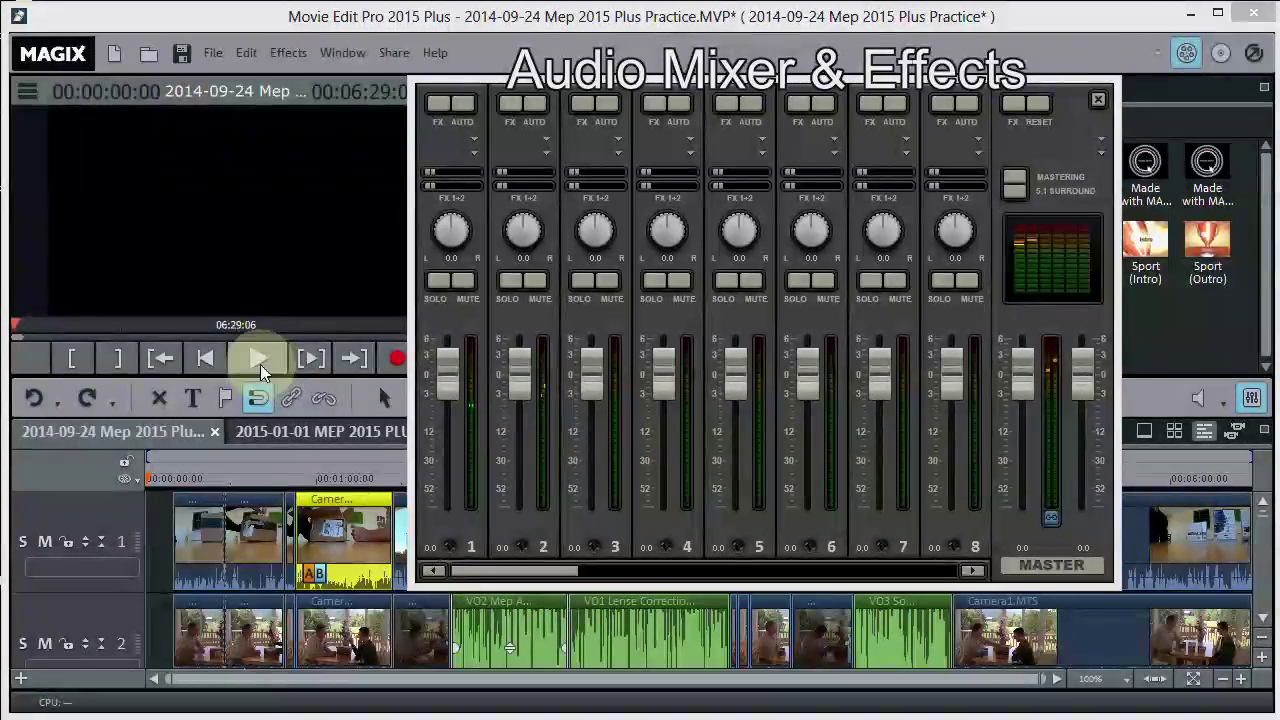
Step: Try lowering track 1's mixer fader to about -3.3 dB and bring it back to about -0.2 dB
mouse_move(455, 372)
mouse_down()
mouse_move(451, 445)
mouse_move(453, 372)
mouse_move(456, 405)
mouse_move(456, 389)
mouse_up()
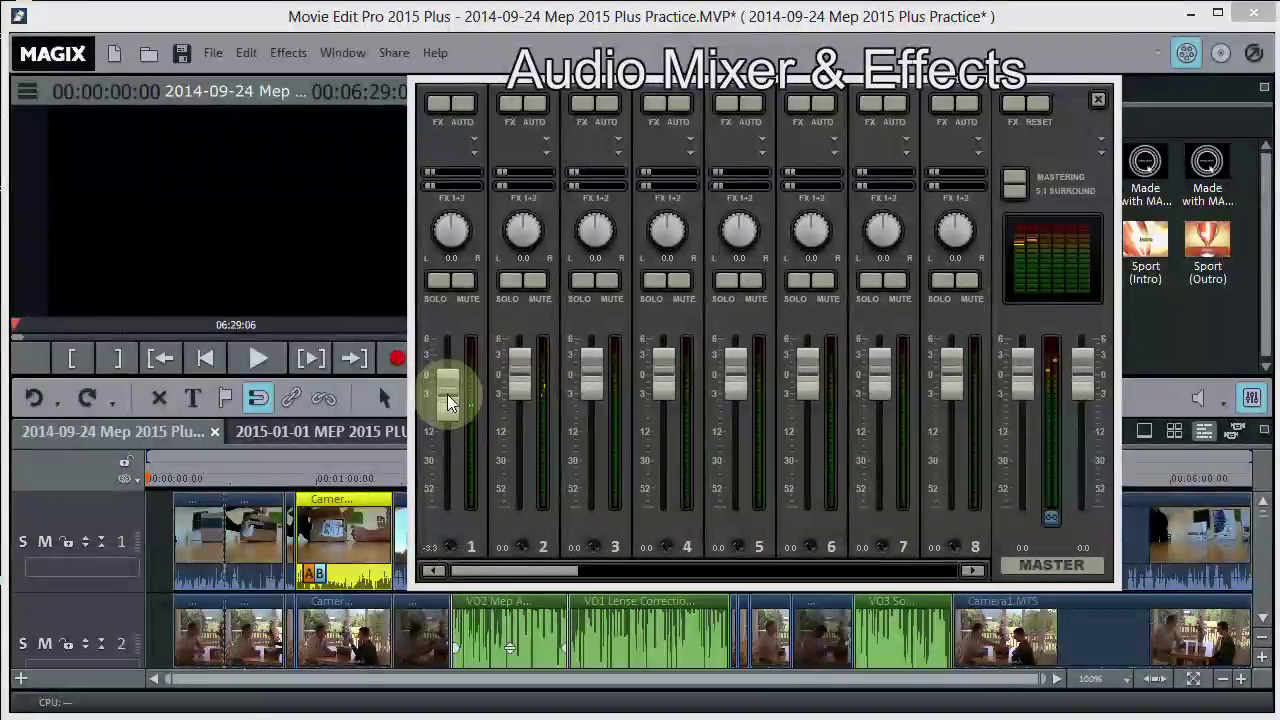
double_click(447, 379)
mouse_move(523, 366)
mouse_down()
mouse_move(517, 397)
mouse_move(520, 371)
mouse_up()
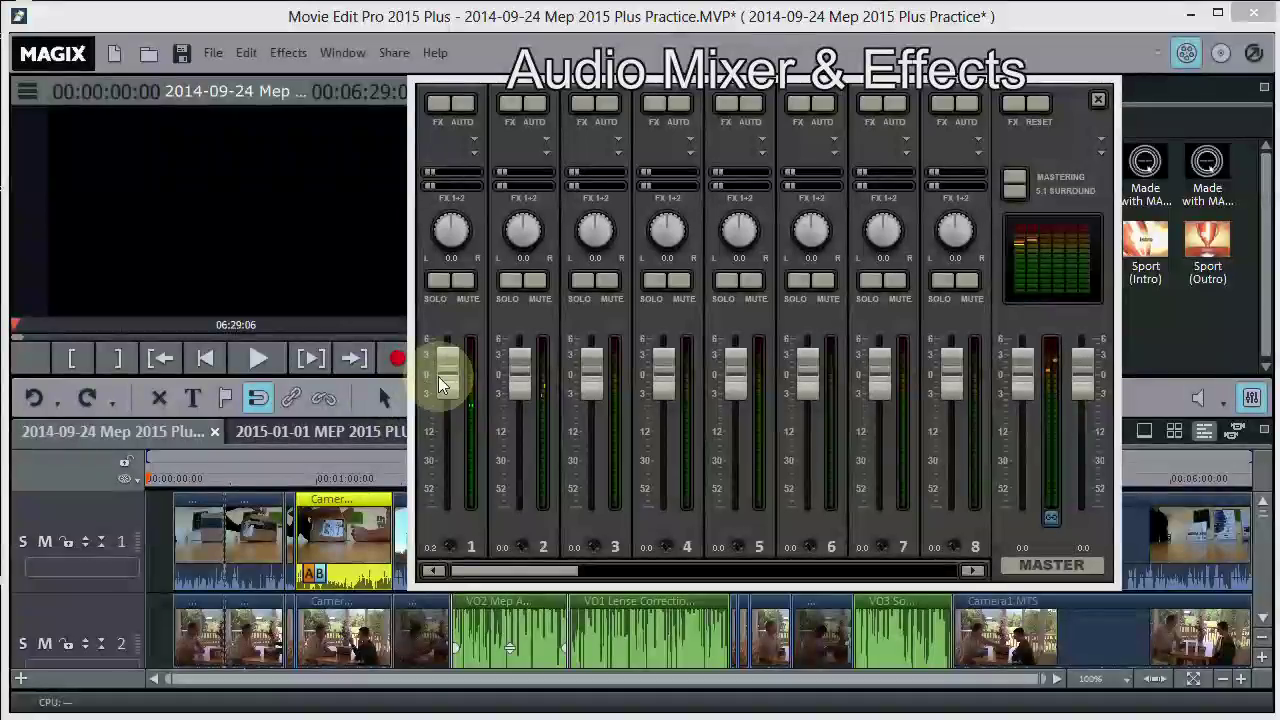
drag(440, 402, 520, 382)
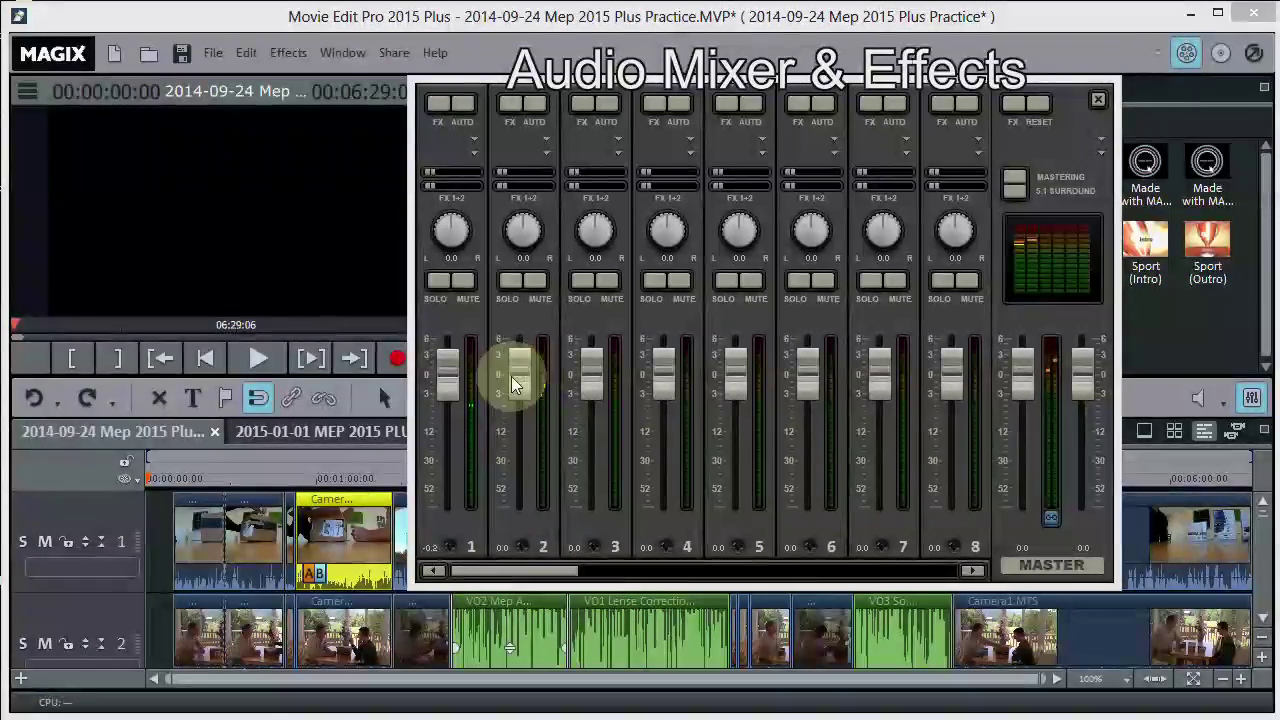
Step: Play from about 24 seconds, lower track 2's fader to about -57 dB, and nudge track 1's fader around 0 dB
click(257, 358)
click(452, 372)
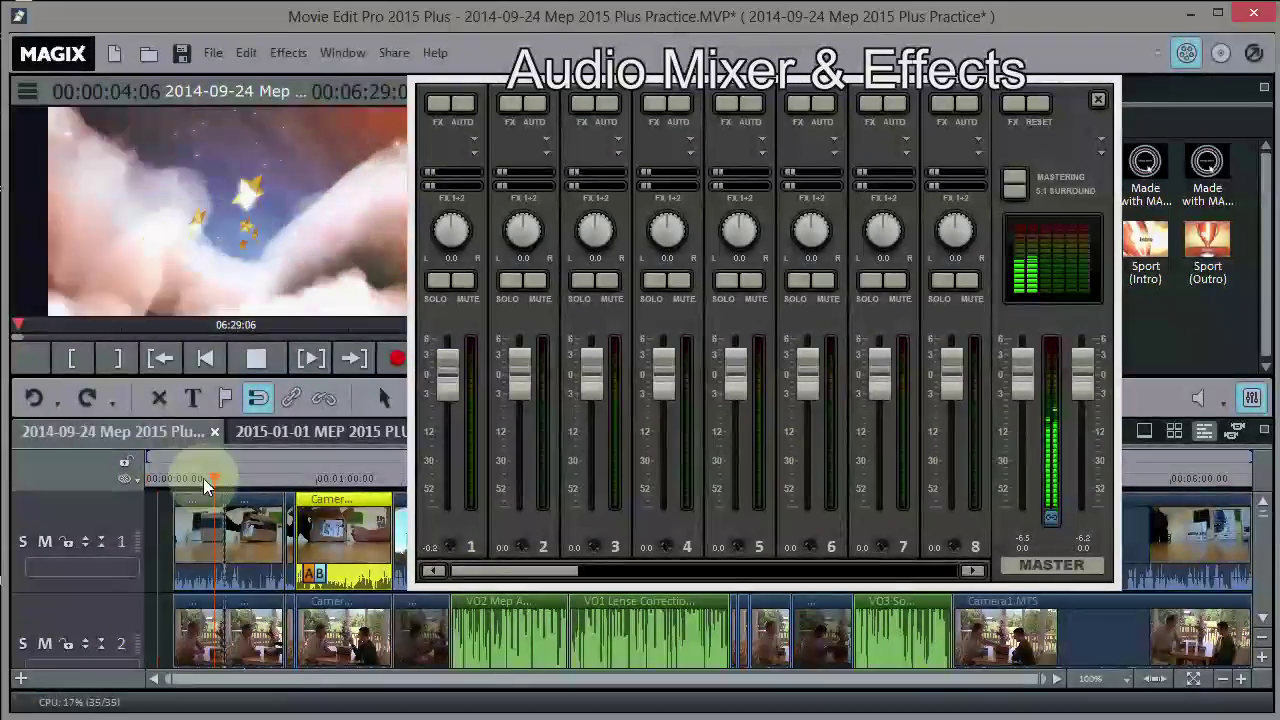
click(212, 478)
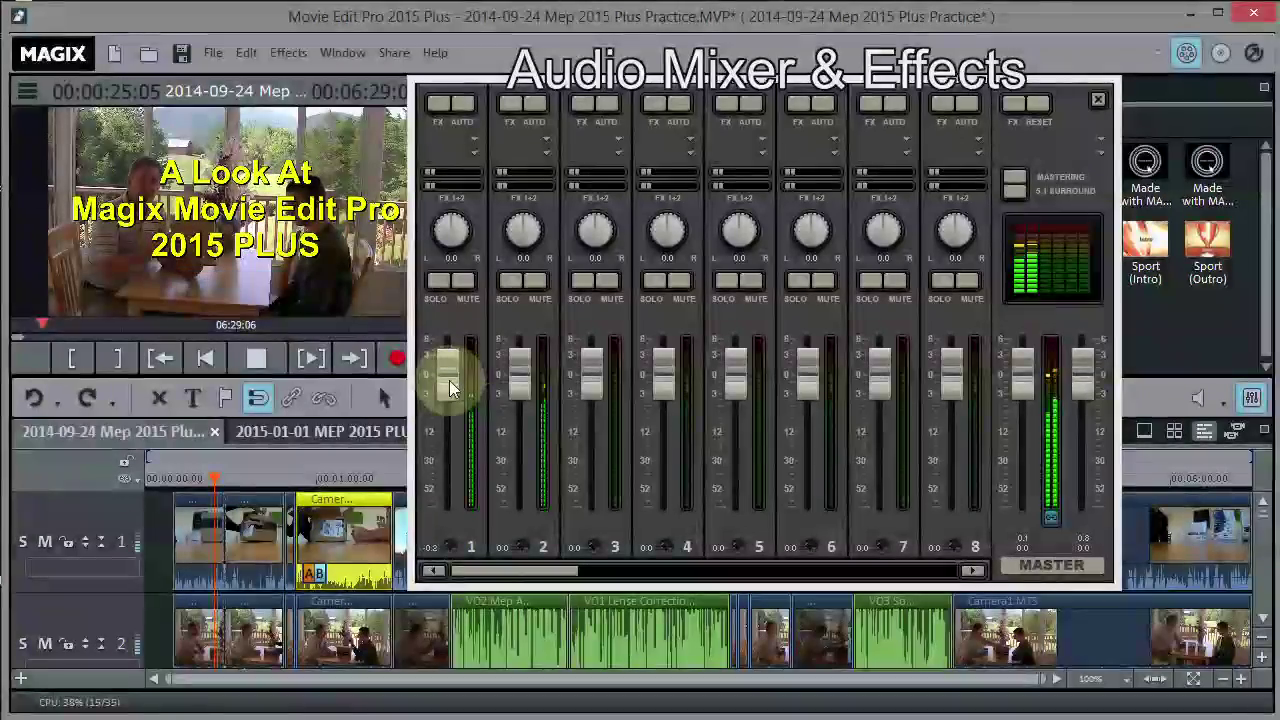
drag(522, 371, 523, 500)
mouse_move(452, 376)
mouse_down()
mouse_move(463, 493)
mouse_move(449, 470)
mouse_move(445, 369)
mouse_up()
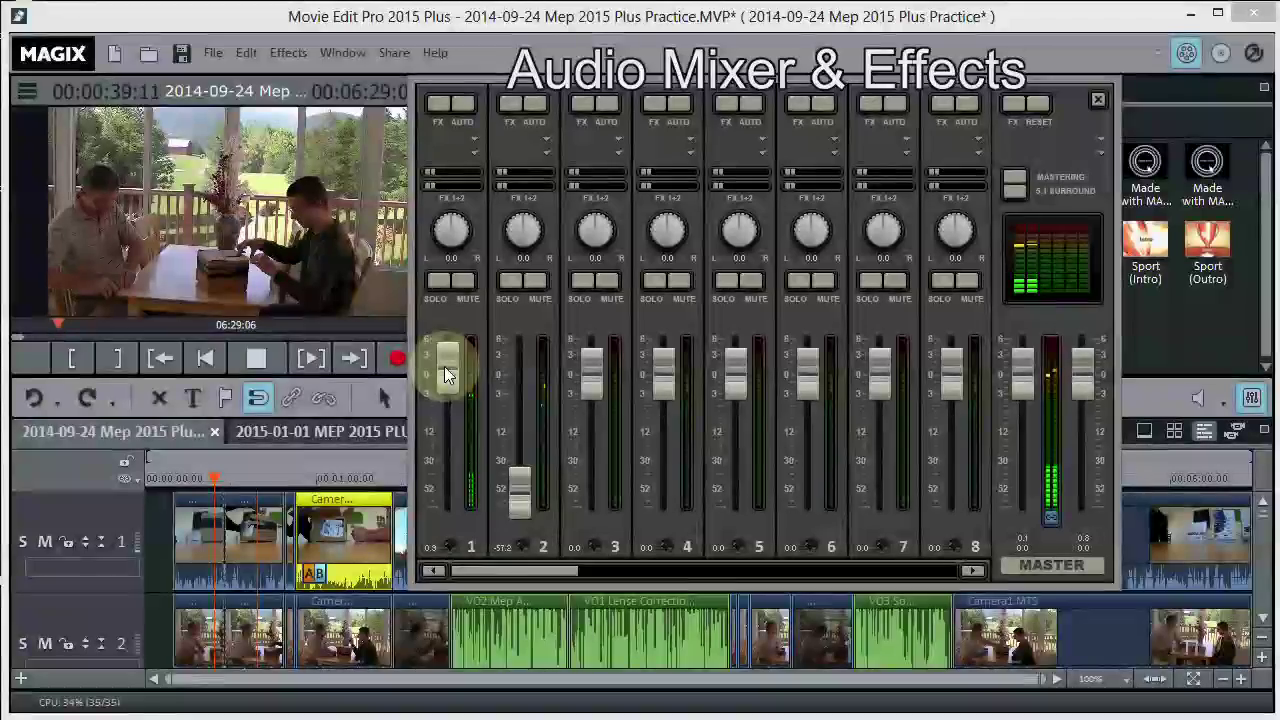
drag(446, 375, 447, 381)
Step: Raise track 2's fader to about -26.2 dB and track 1's to 0.0 dB during playback, and stop the movie
mouse_move(519, 492)
mouse_down()
mouse_move(529, 471)
mouse_move(520, 489)
mouse_move(518, 472)
mouse_up()
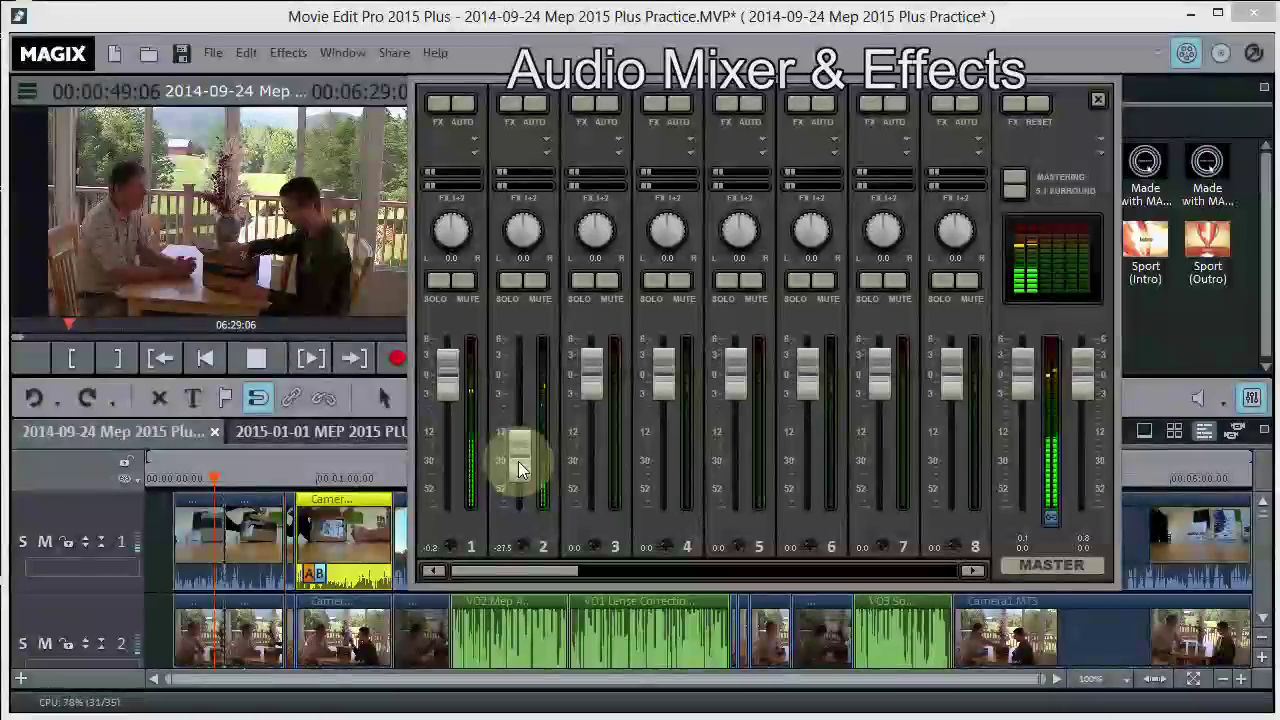
drag(519, 470, 516, 463)
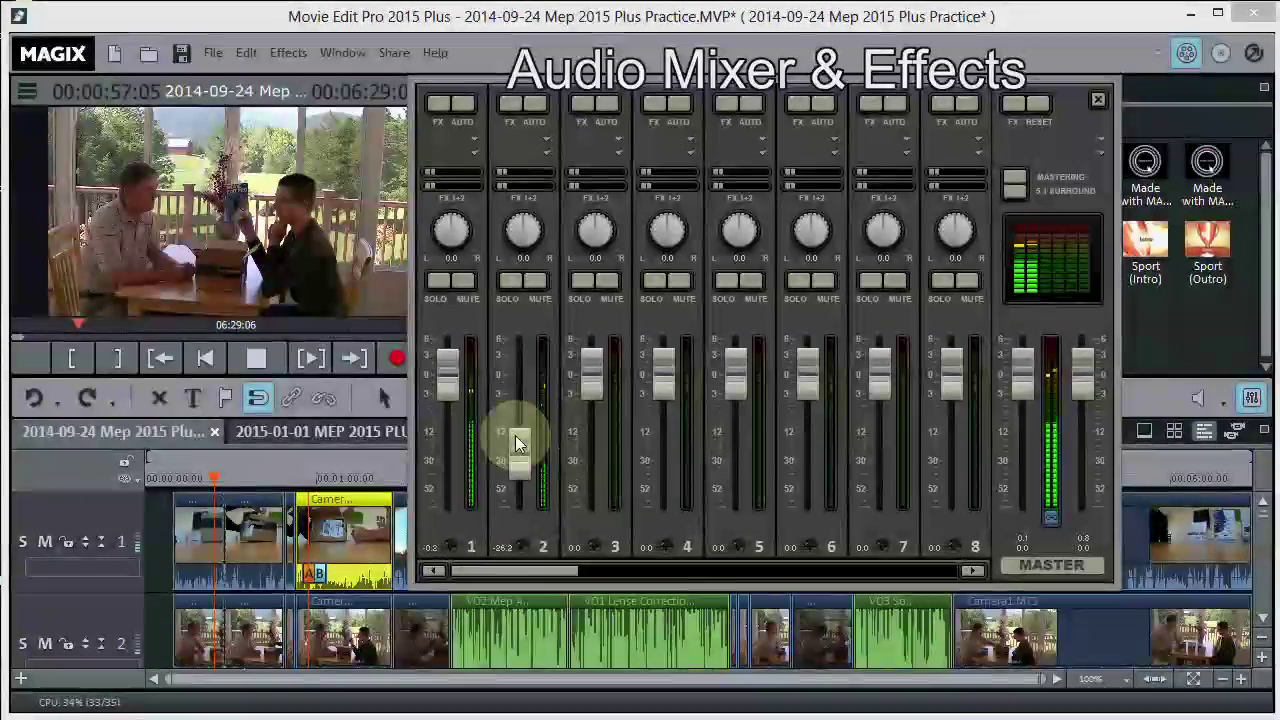
mouse_move(449, 373)
mouse_down()
mouse_move(454, 383)
mouse_move(448, 367)
mouse_up()
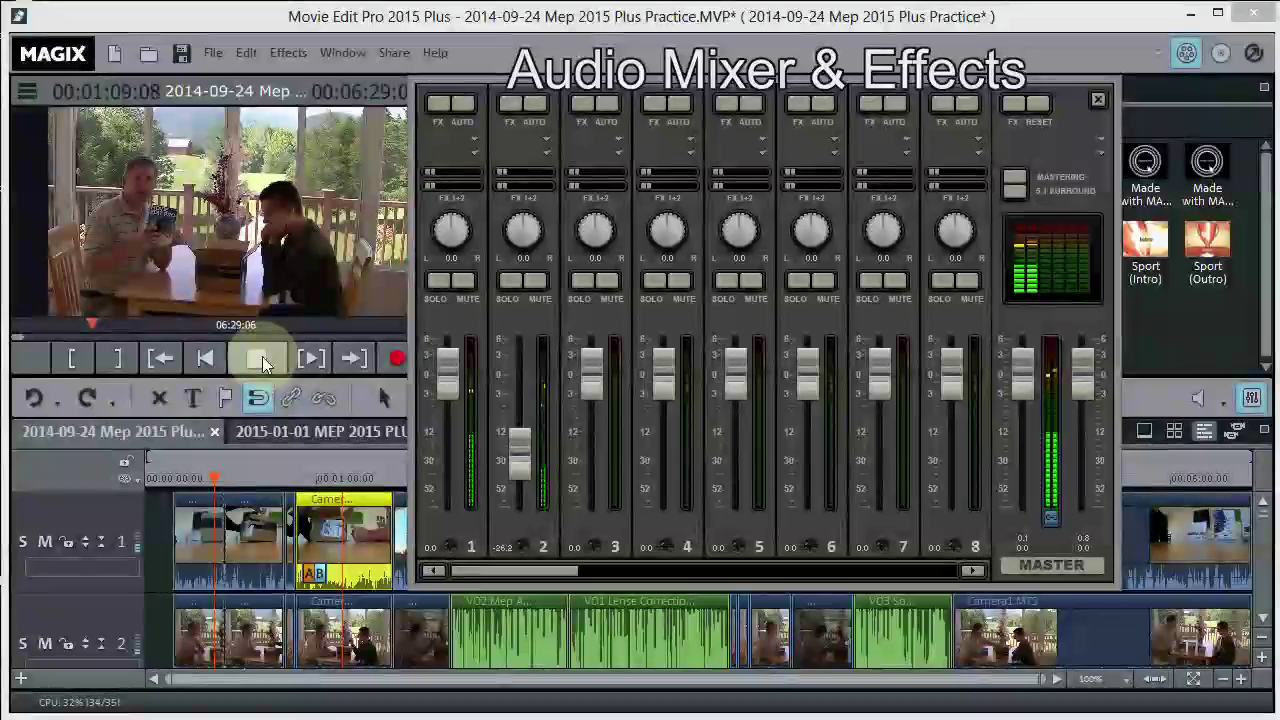
click(260, 358)
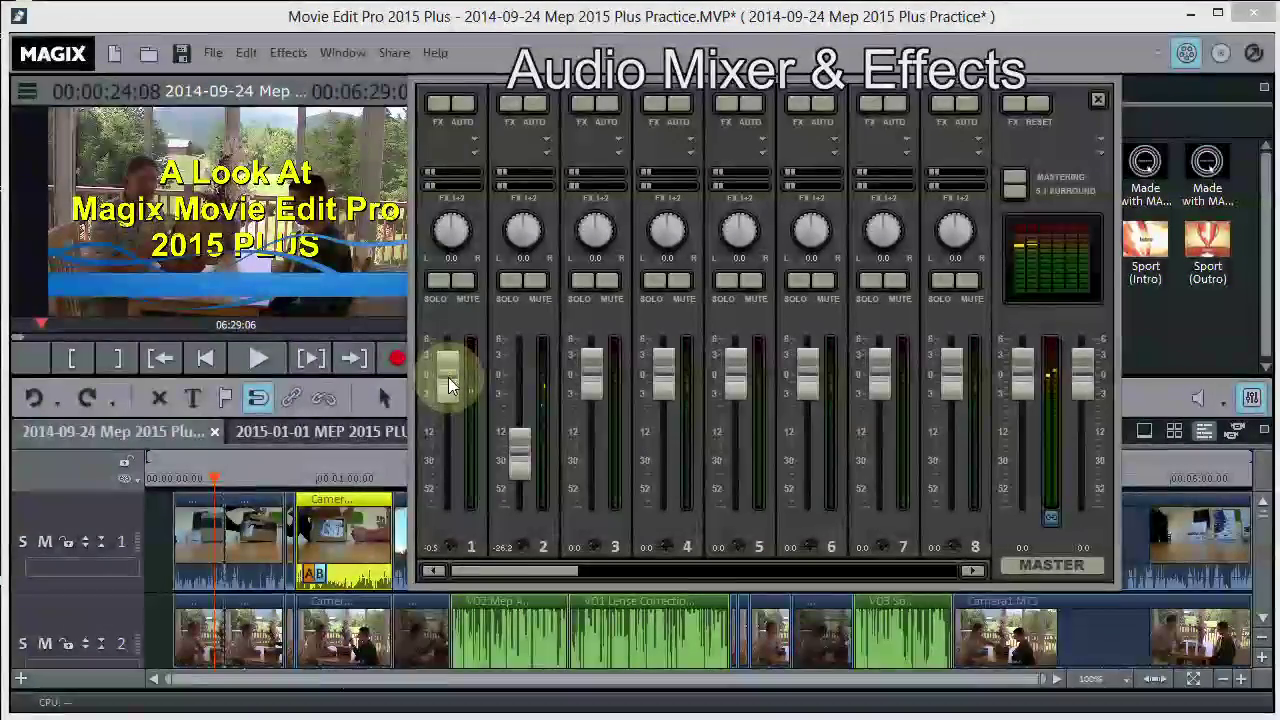
Step: Set the mixer faders to about -3.7 dB for track 1, -27 dB for track 2 and -0.2 dB for the master, checking the track mix by playback
mouse_move(449, 381)
mouse_down()
mouse_move(446, 368)
mouse_move(451, 398)
mouse_up()
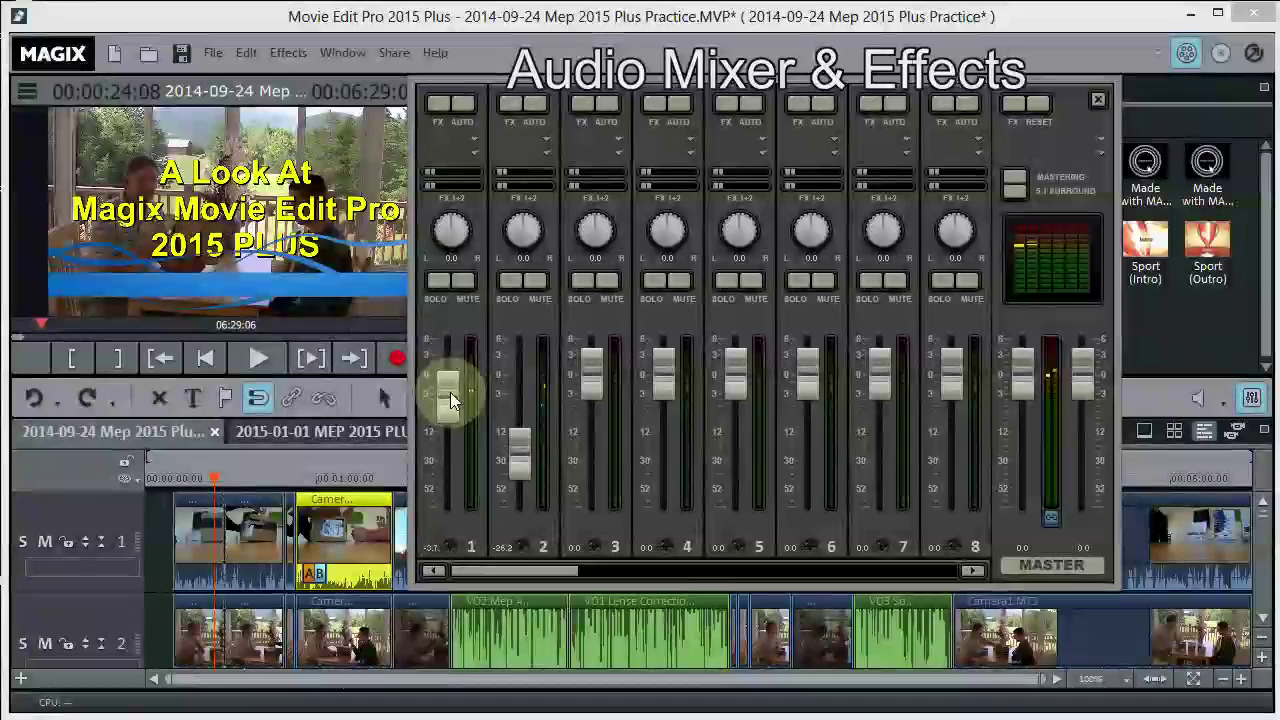
mouse_move(517, 437)
mouse_down()
mouse_move(518, 465)
mouse_move(518, 453)
mouse_up()
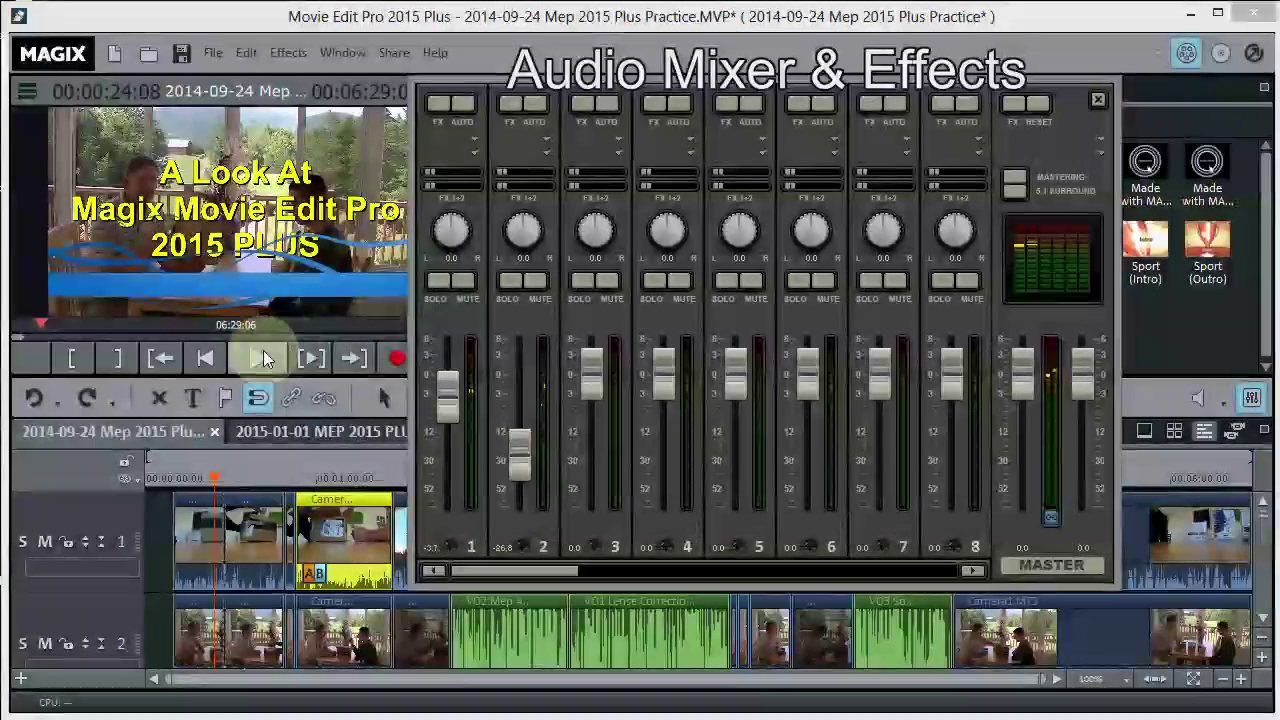
click(262, 355)
click(262, 358)
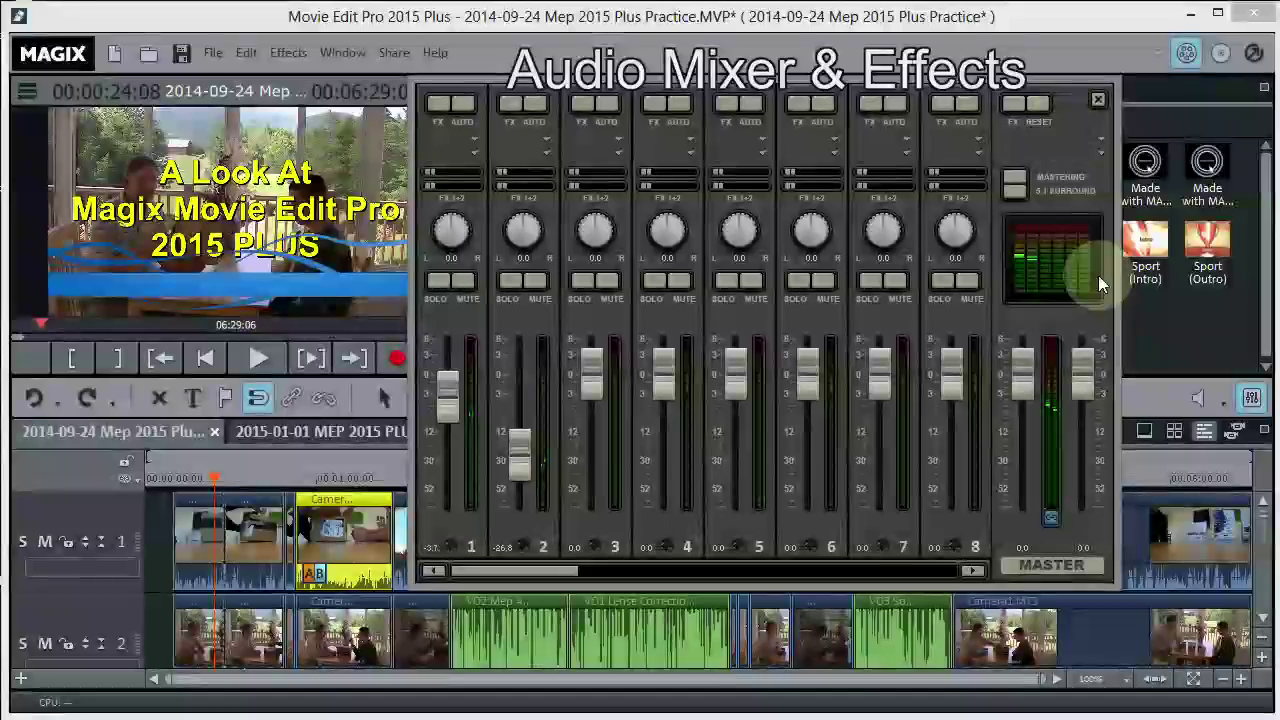
mouse_move(1083, 364)
mouse_down()
mouse_move(1092, 492)
mouse_move(1086, 372)
mouse_move(1085, 408)
mouse_move(1070, 371)
mouse_up()
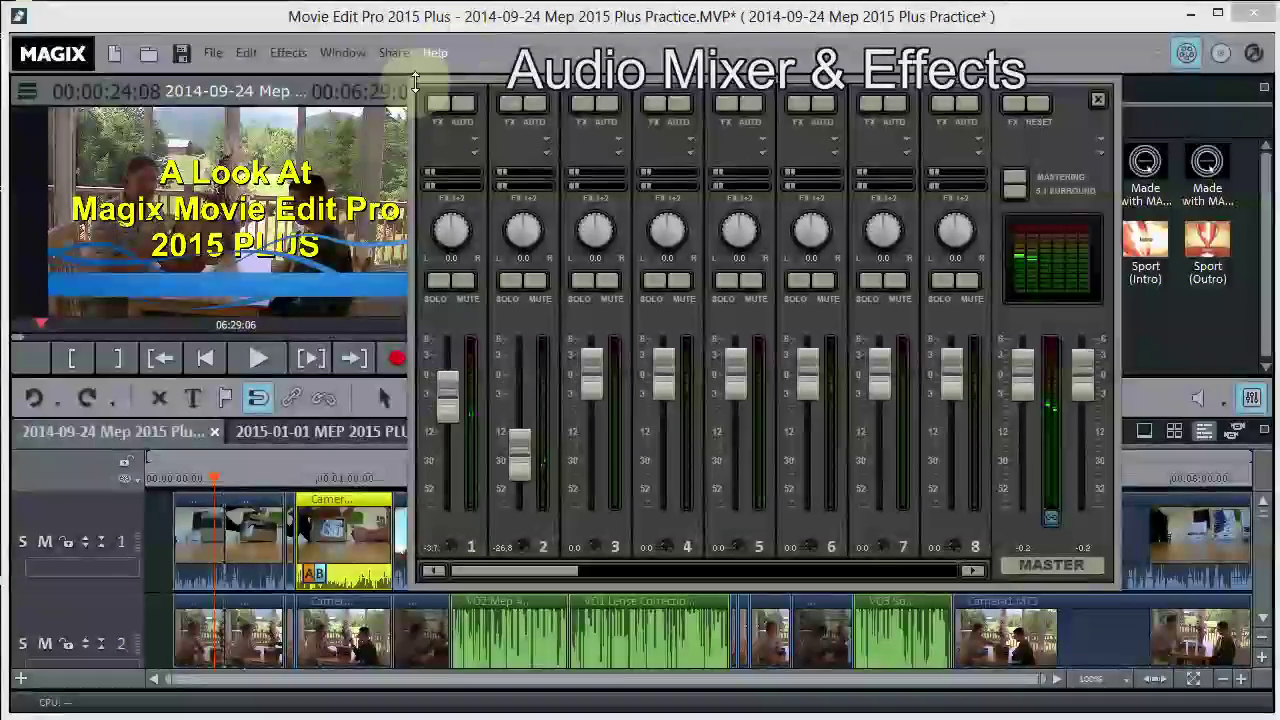
Step: Open track 1's audio effects, try the 10-band equalizer with slight slider changes, and switch the equalizer off again
click(437, 104)
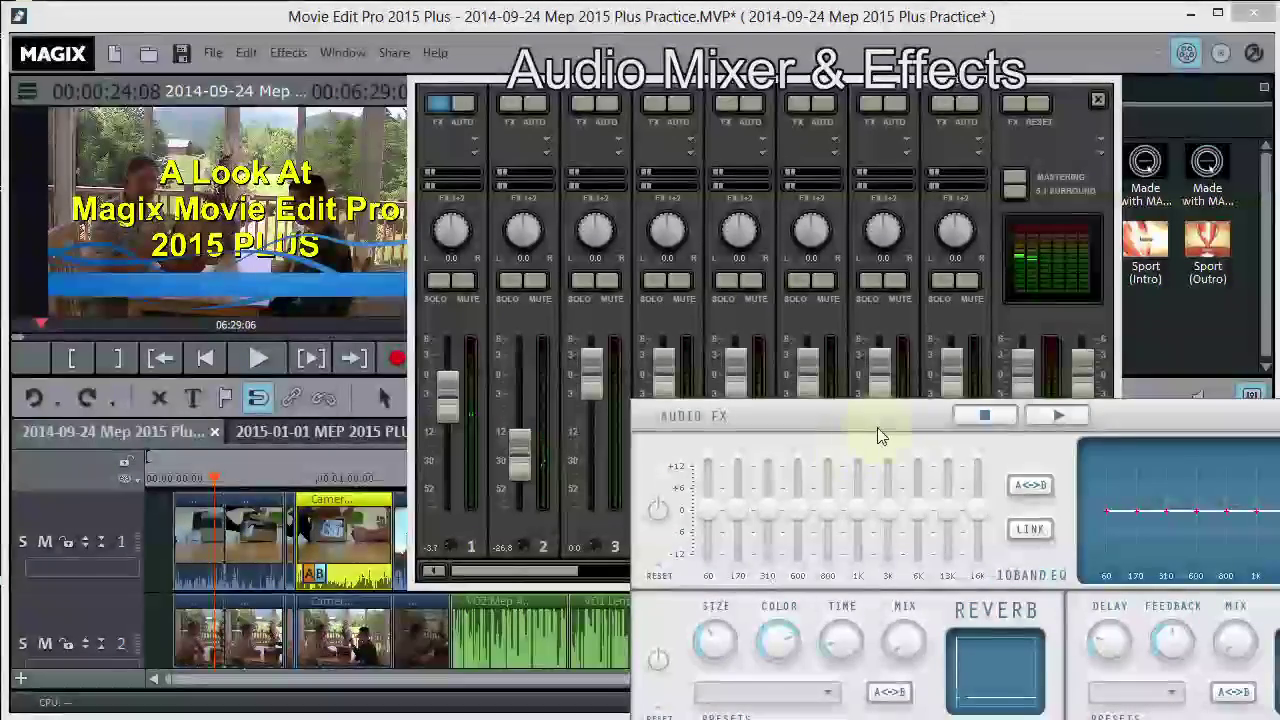
drag(886, 417, 526, 152)
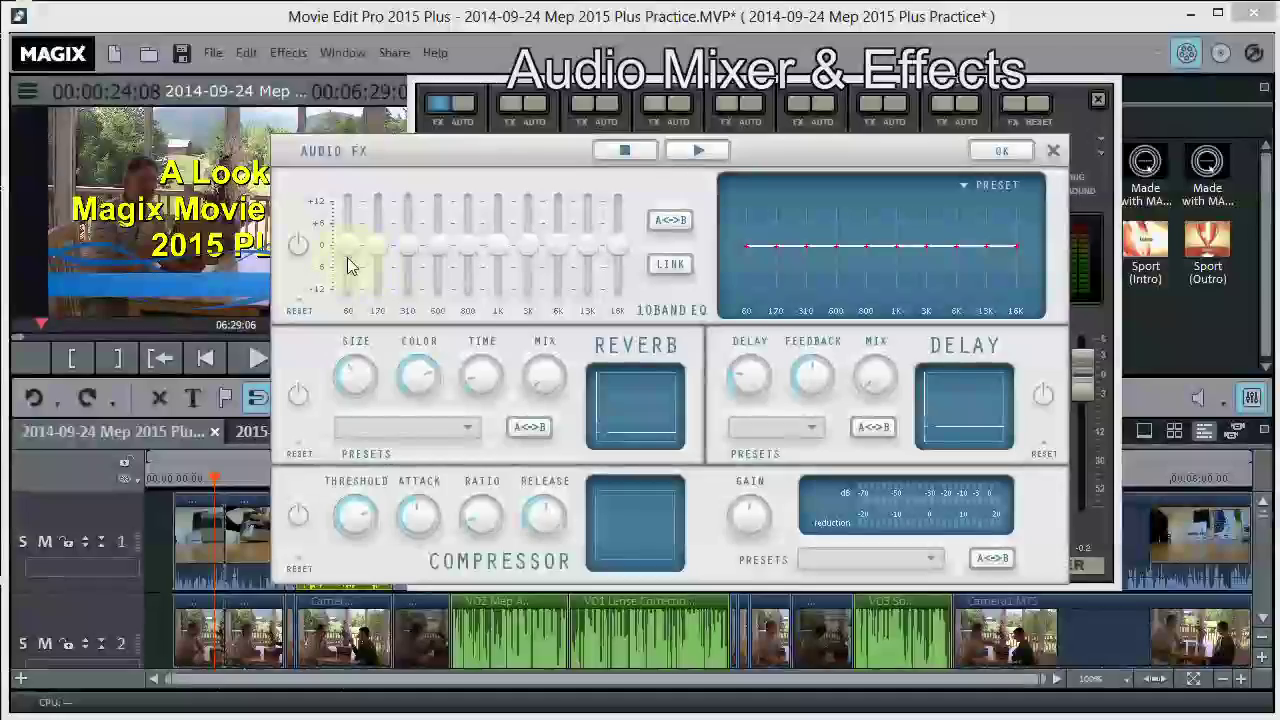
click(298, 245)
drag(498, 245, 586, 249)
click(298, 245)
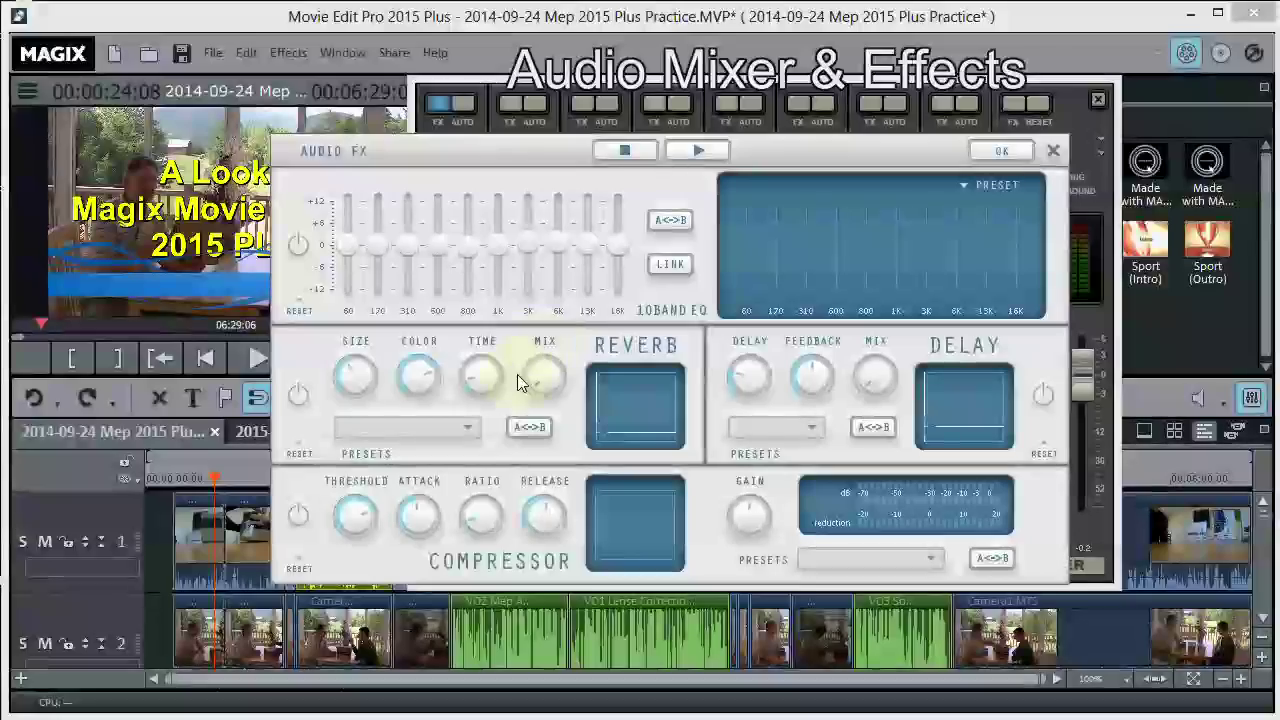
Step: Switch the reverb and then the compressor on and off for track 1, and close the audio effects window
click(297, 396)
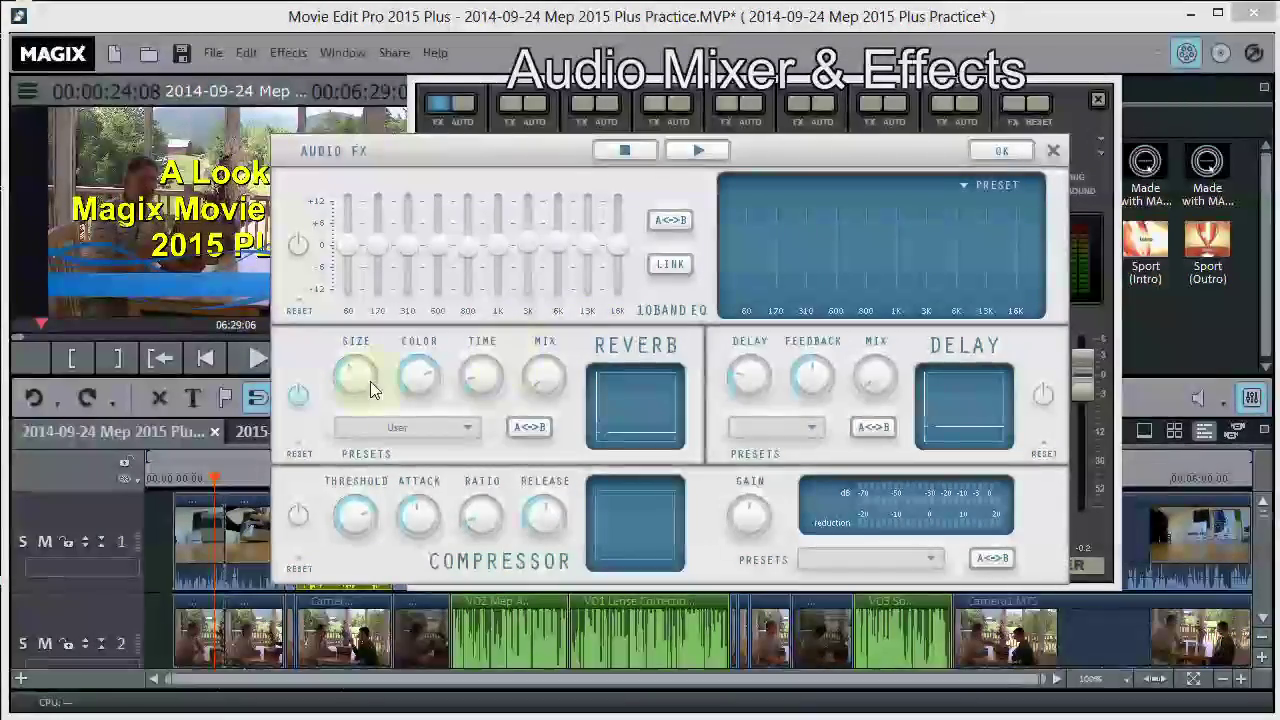
click(299, 385)
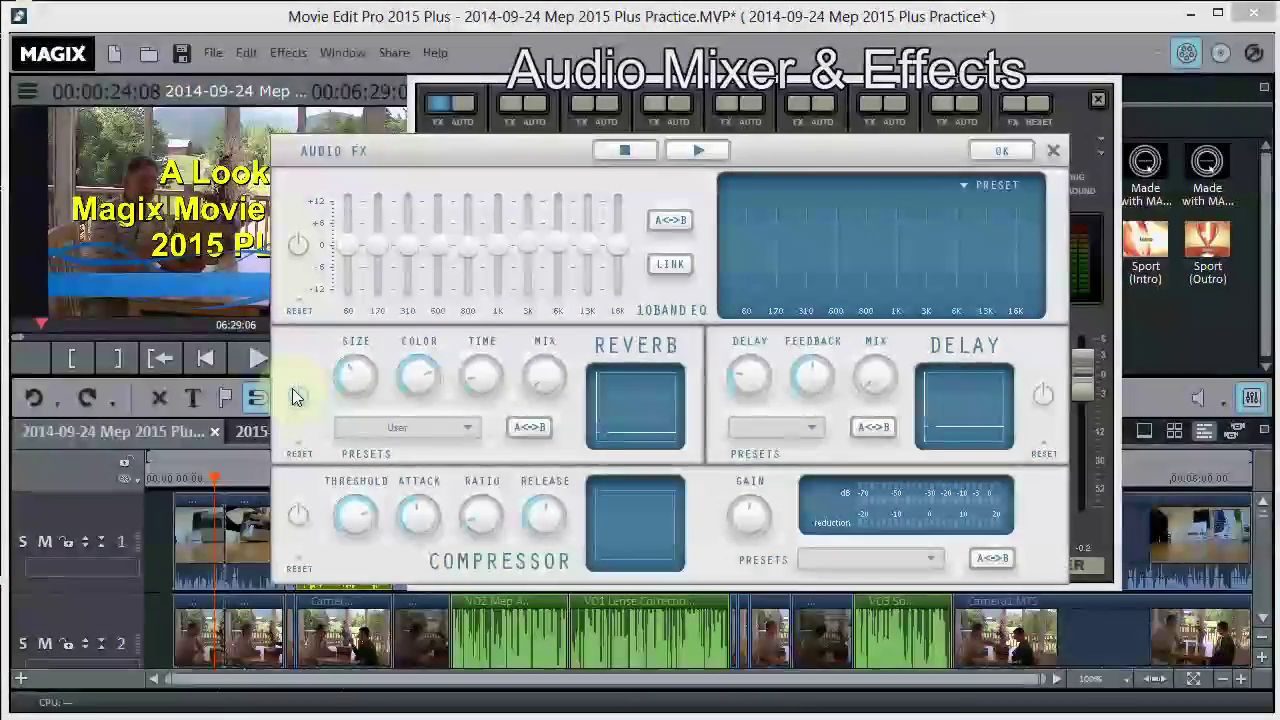
click(300, 515)
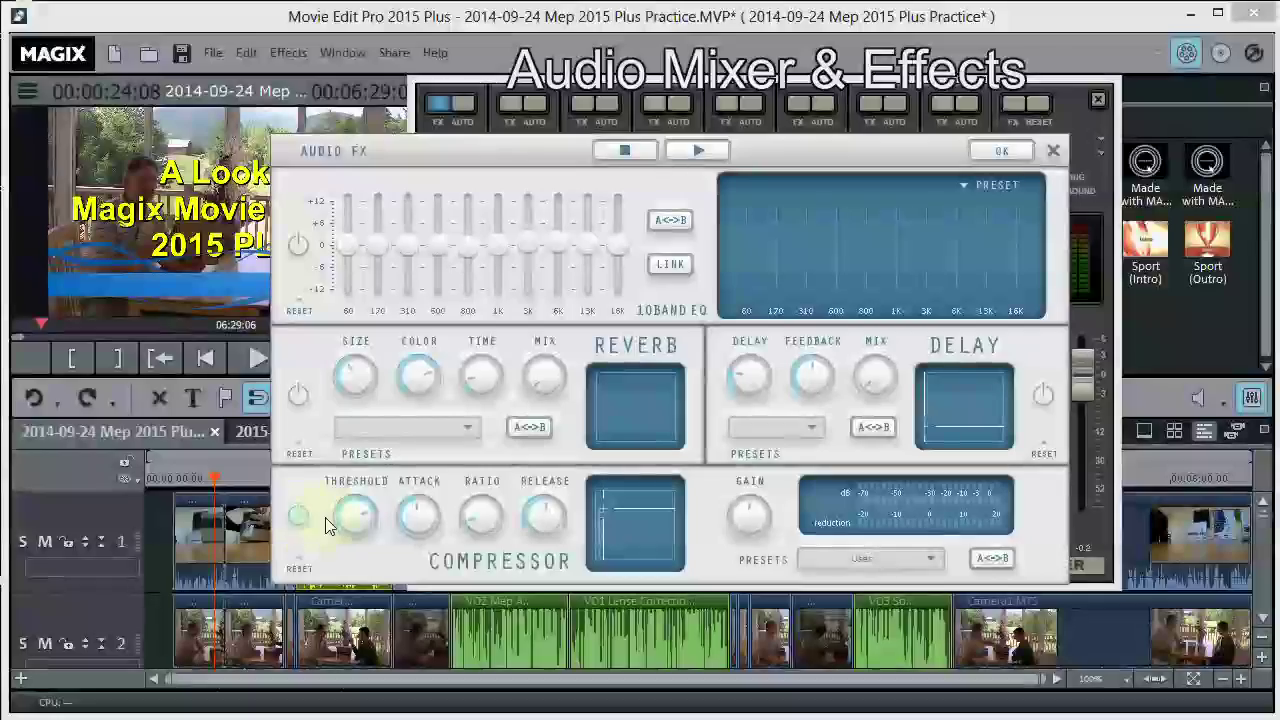
click(298, 516)
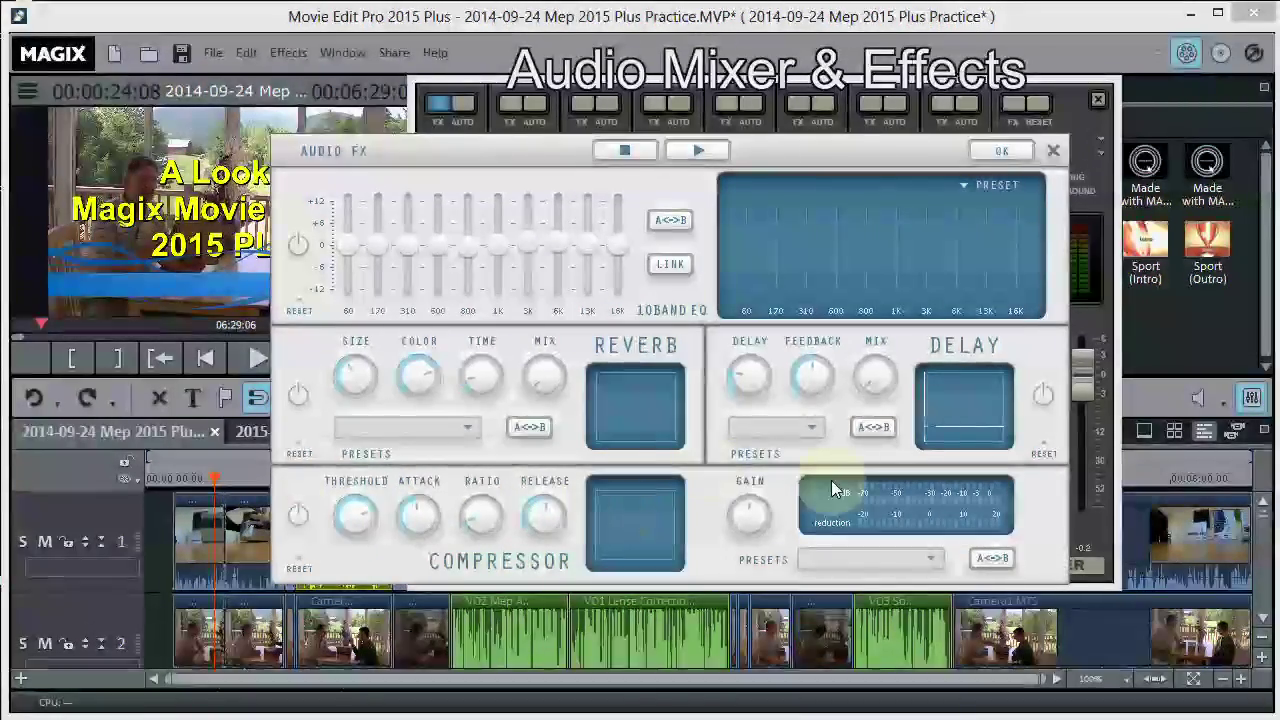
click(1053, 150)
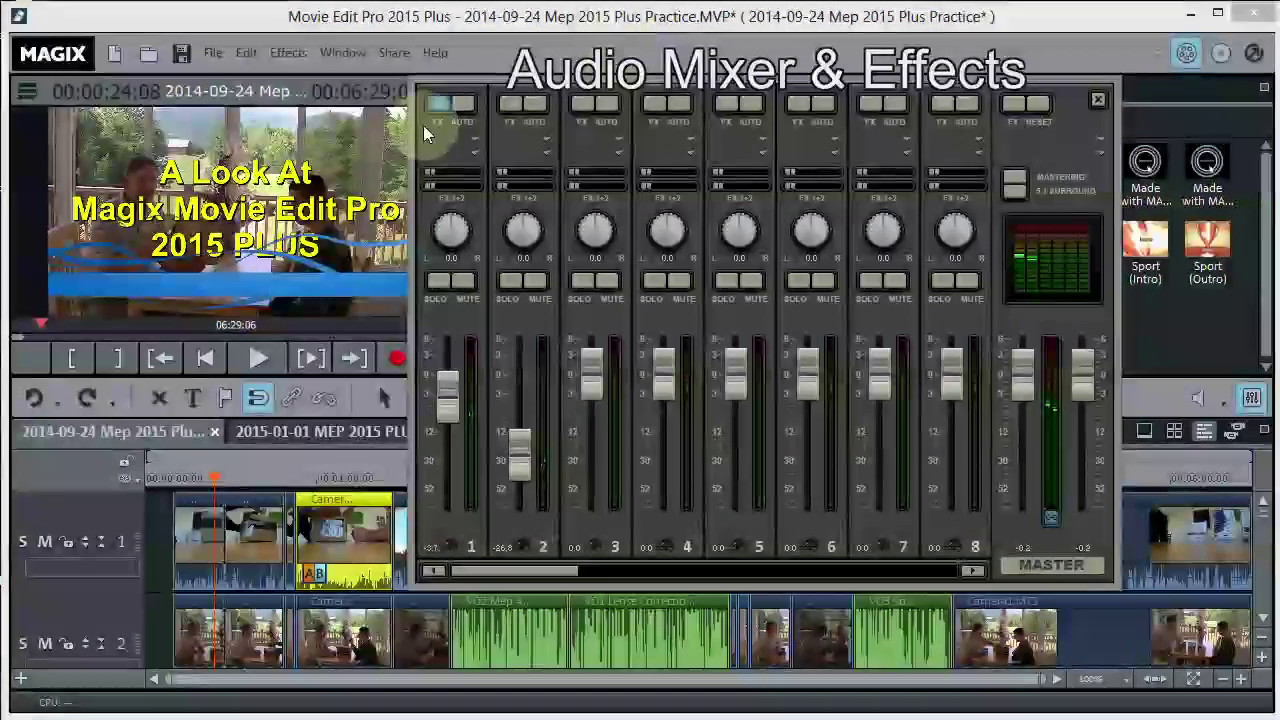
Step: Disable the audio effects on track 1 and close the mixer
click(441, 105)
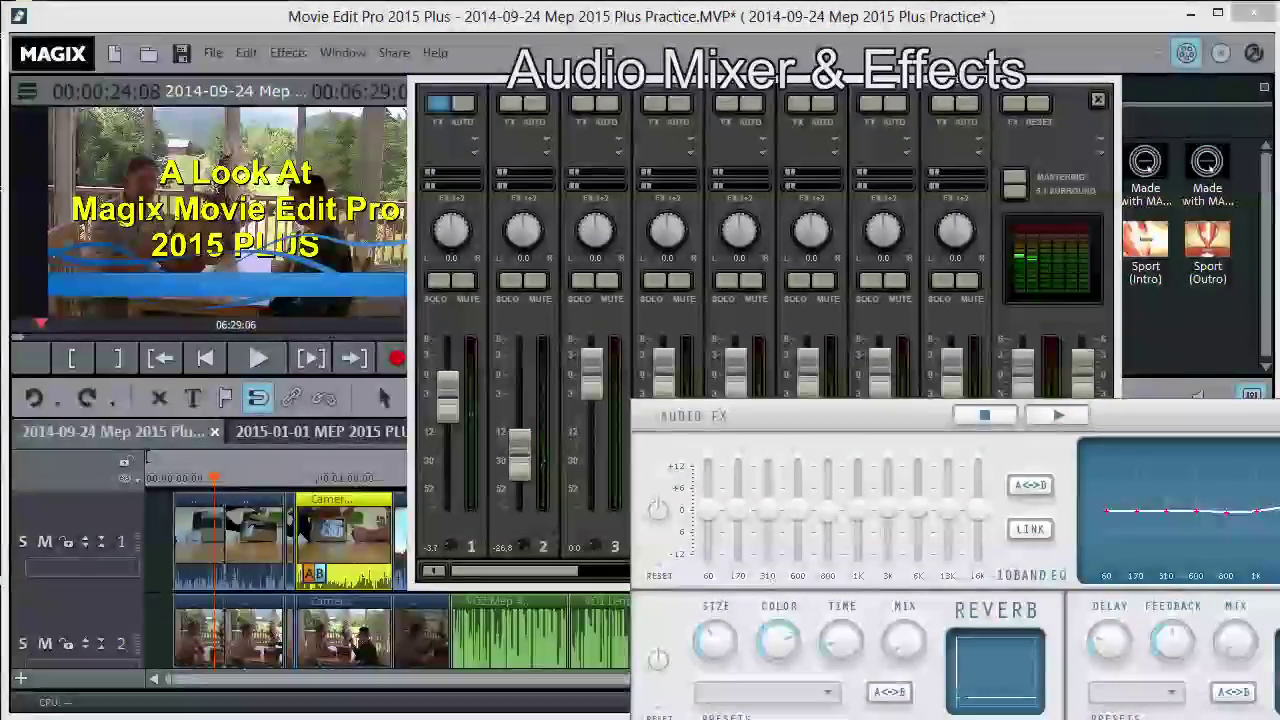
click(441, 105)
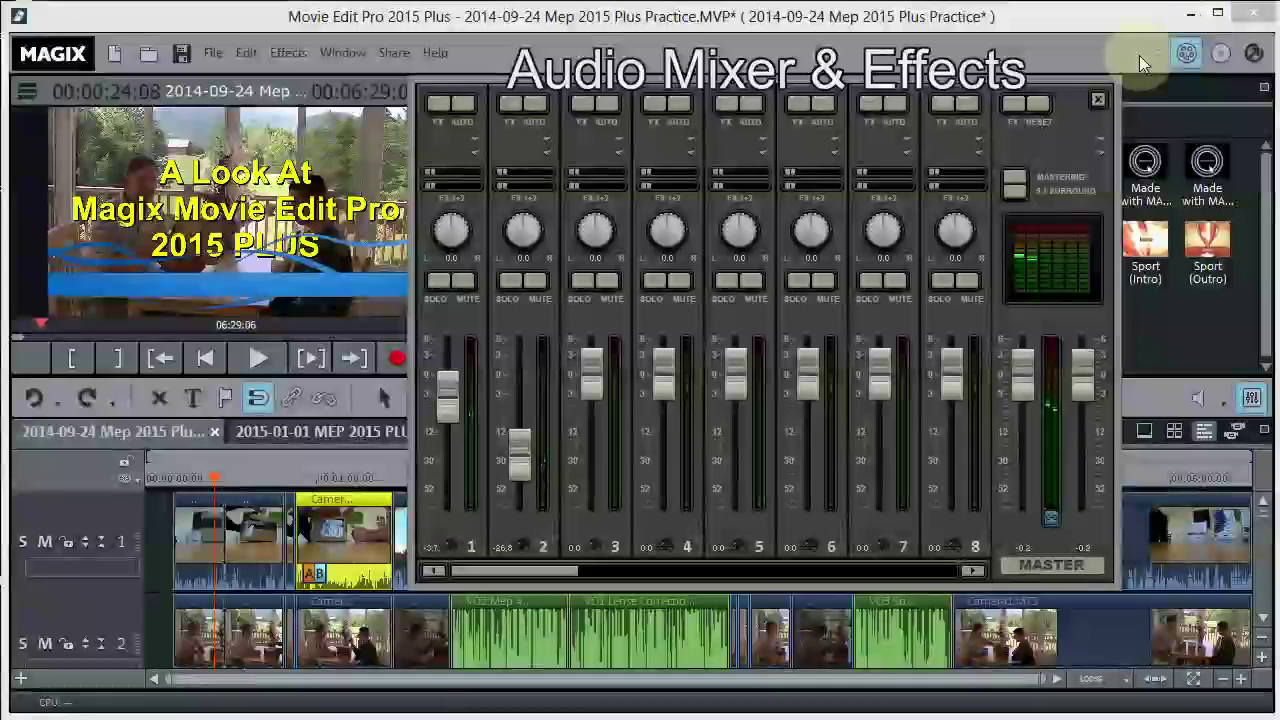
click(1099, 95)
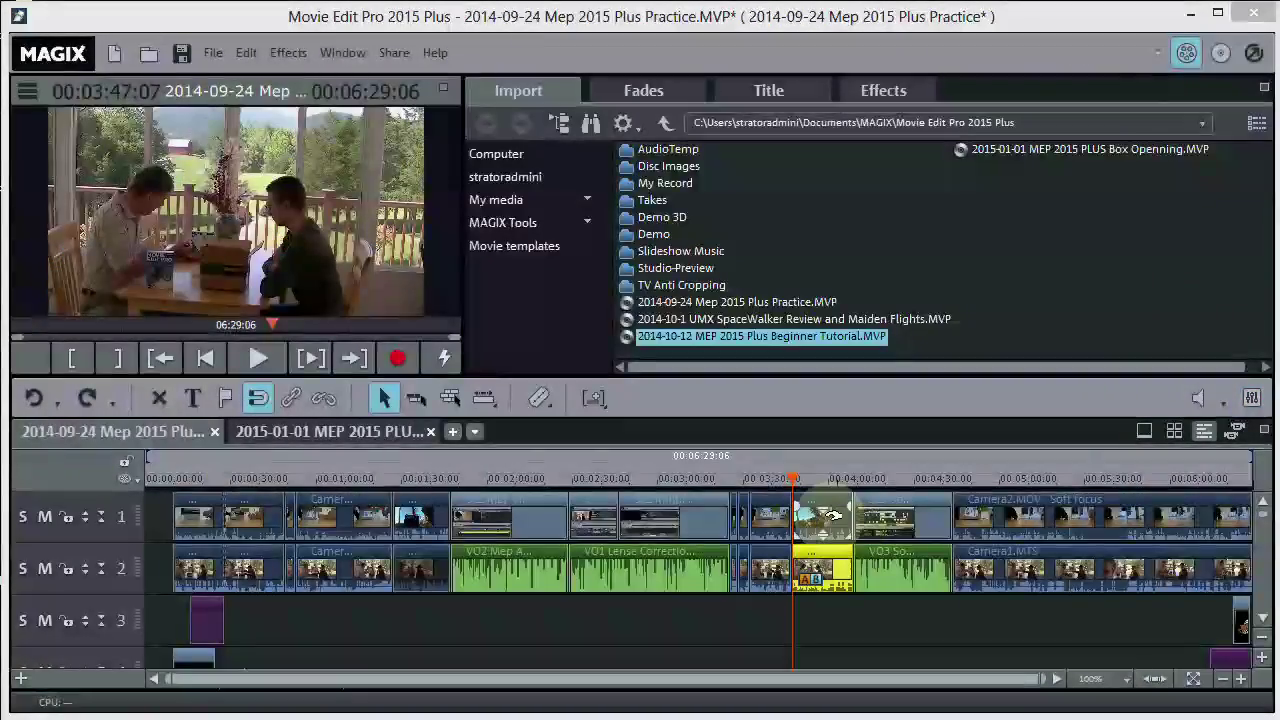
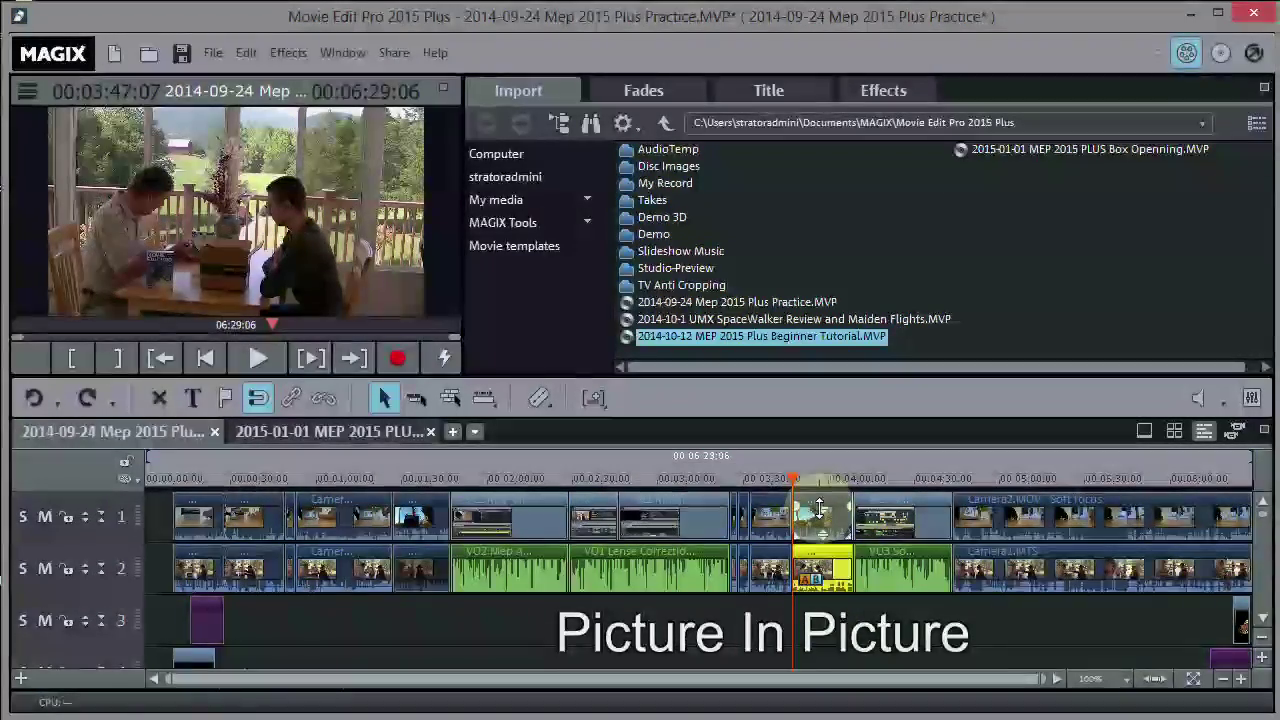
Step: Shrink the Camera1 clip at about 3:47 to roughly half size and move it to the frame's lower-right corner, about 841 left and 472 top
mouse_move(819, 508)
mouse_down()
mouse_move(820, 560)
mouse_move(820, 506)
mouse_up()
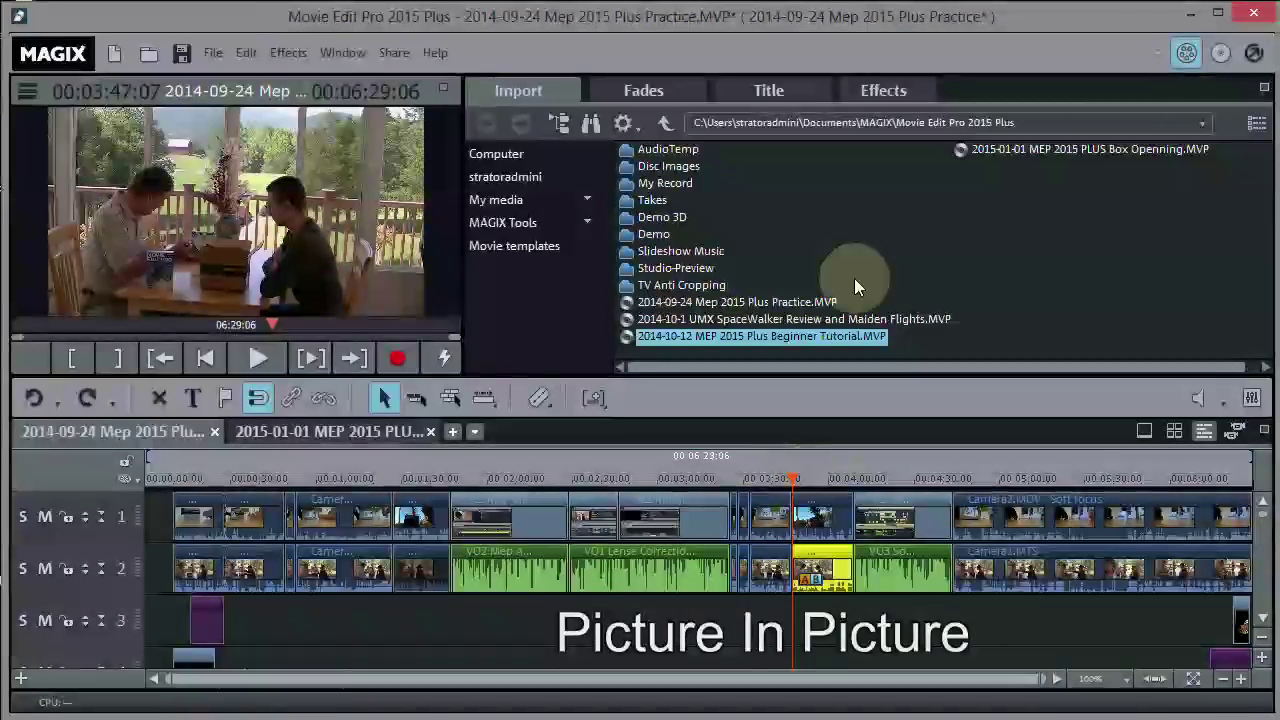
click(878, 89)
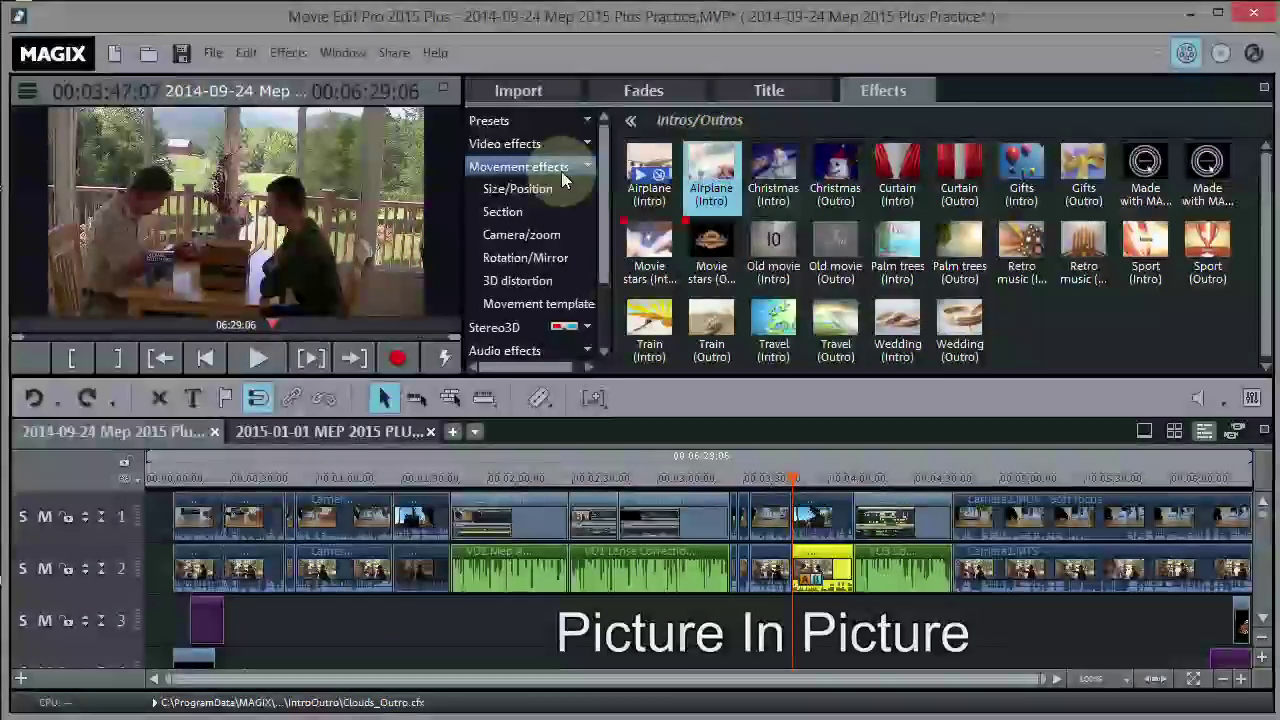
click(518, 189)
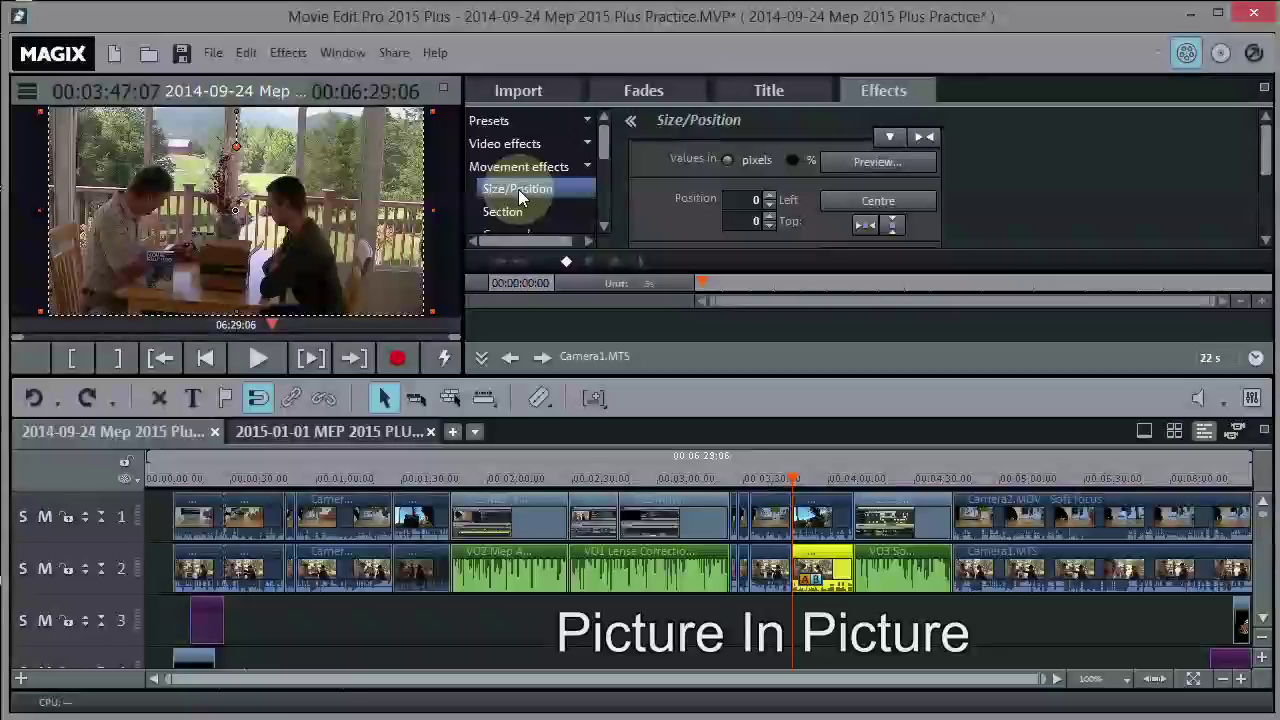
click(815, 566)
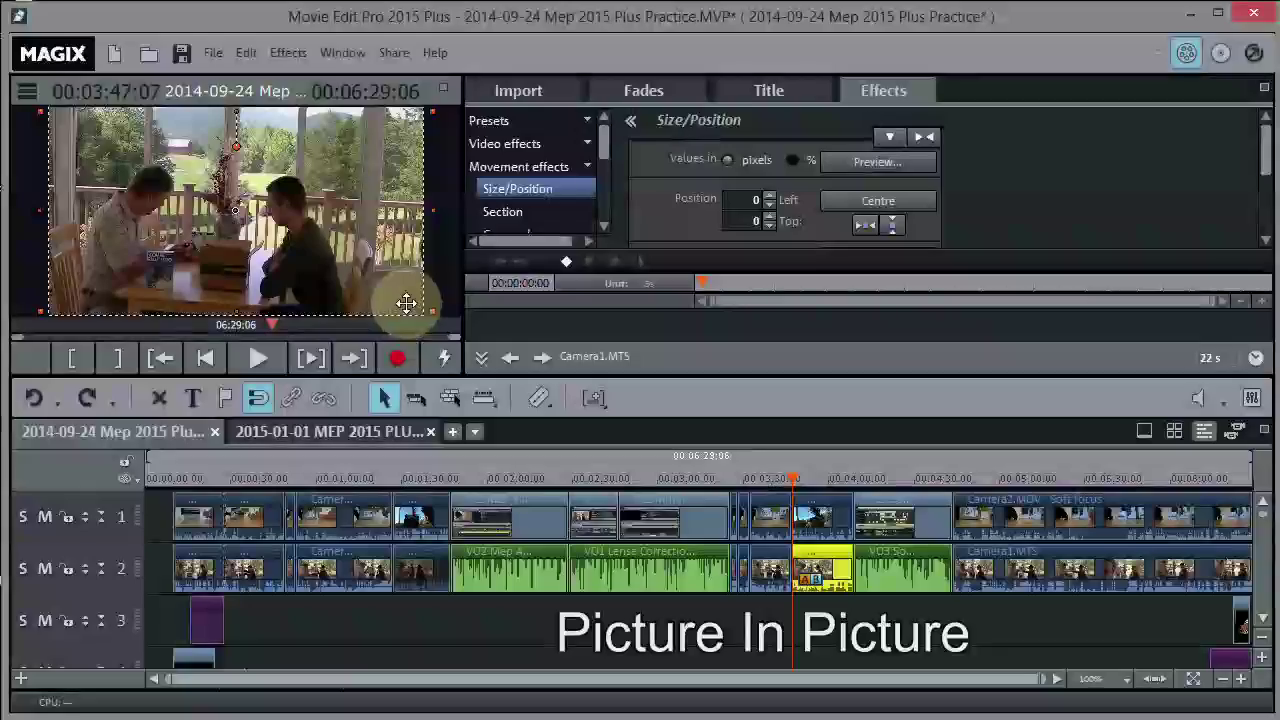
drag(429, 313, 281, 230)
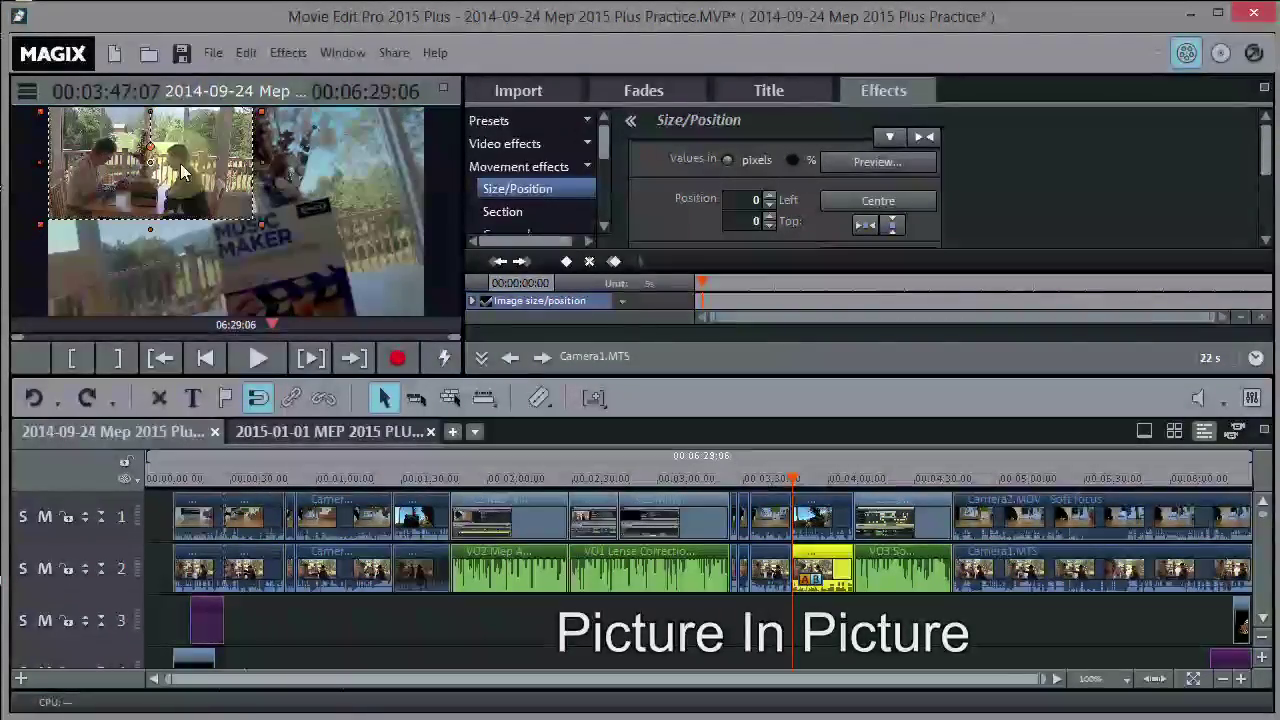
drag(175, 170, 341, 258)
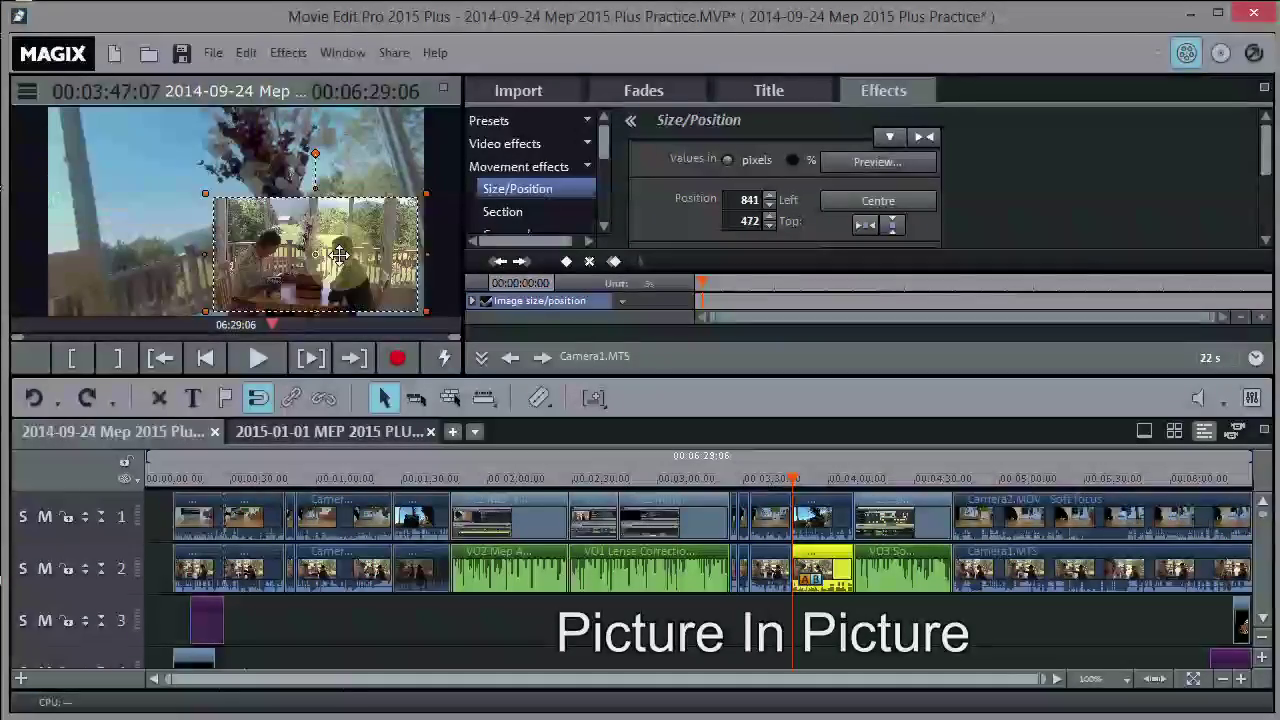
click(416, 310)
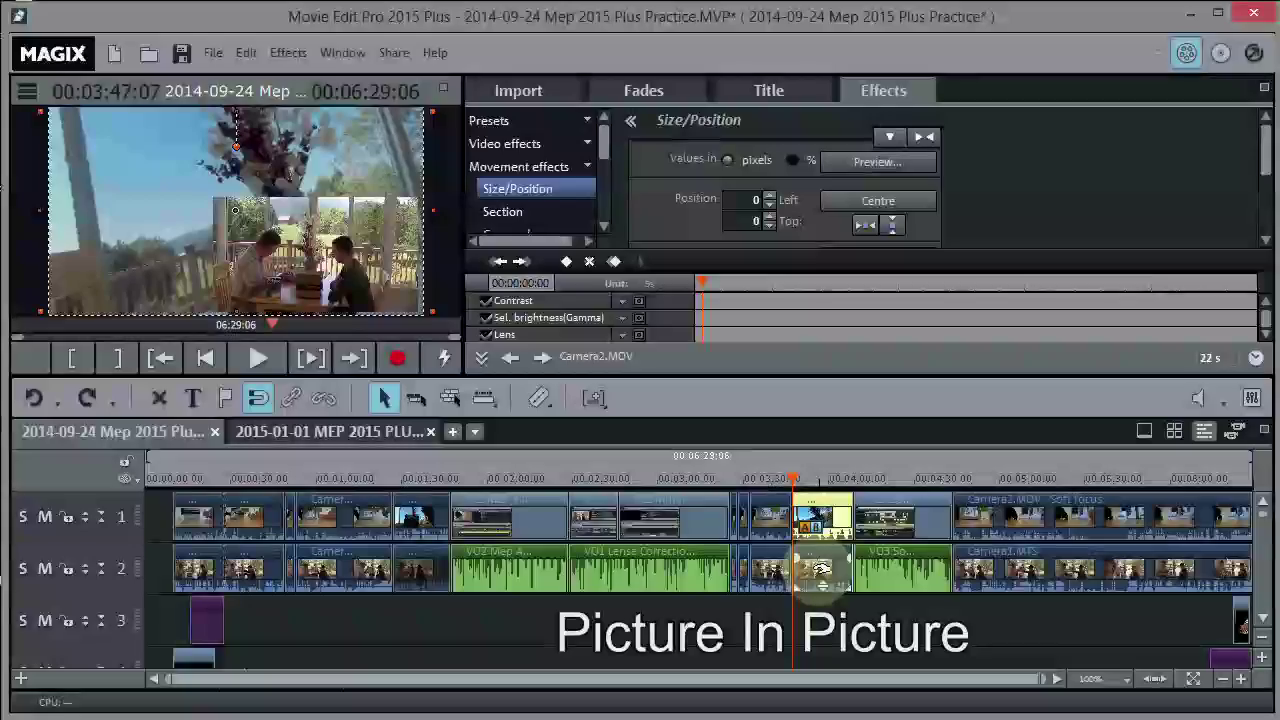
Step: Move the Camera1 inset to the frame's upper-left corner at about 14 left and 5 top, shrink it slightly, and preview the result
click(820, 568)
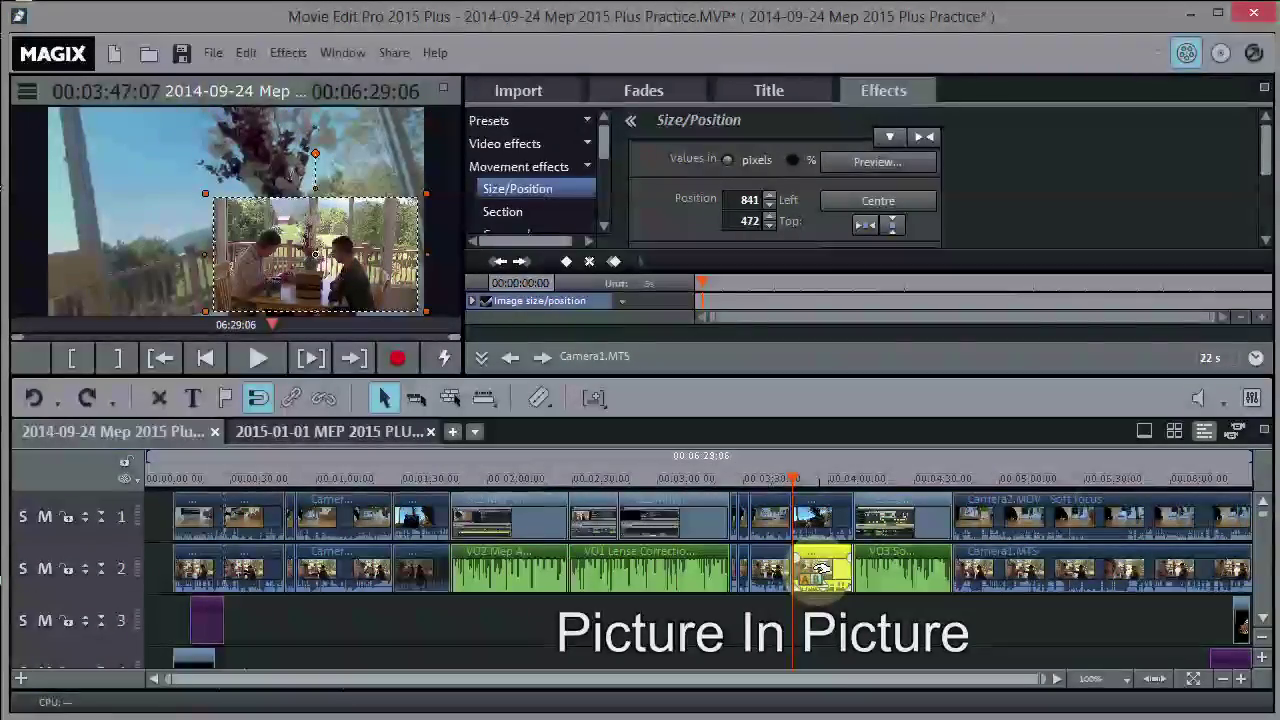
drag(449, 207, 163, 162)
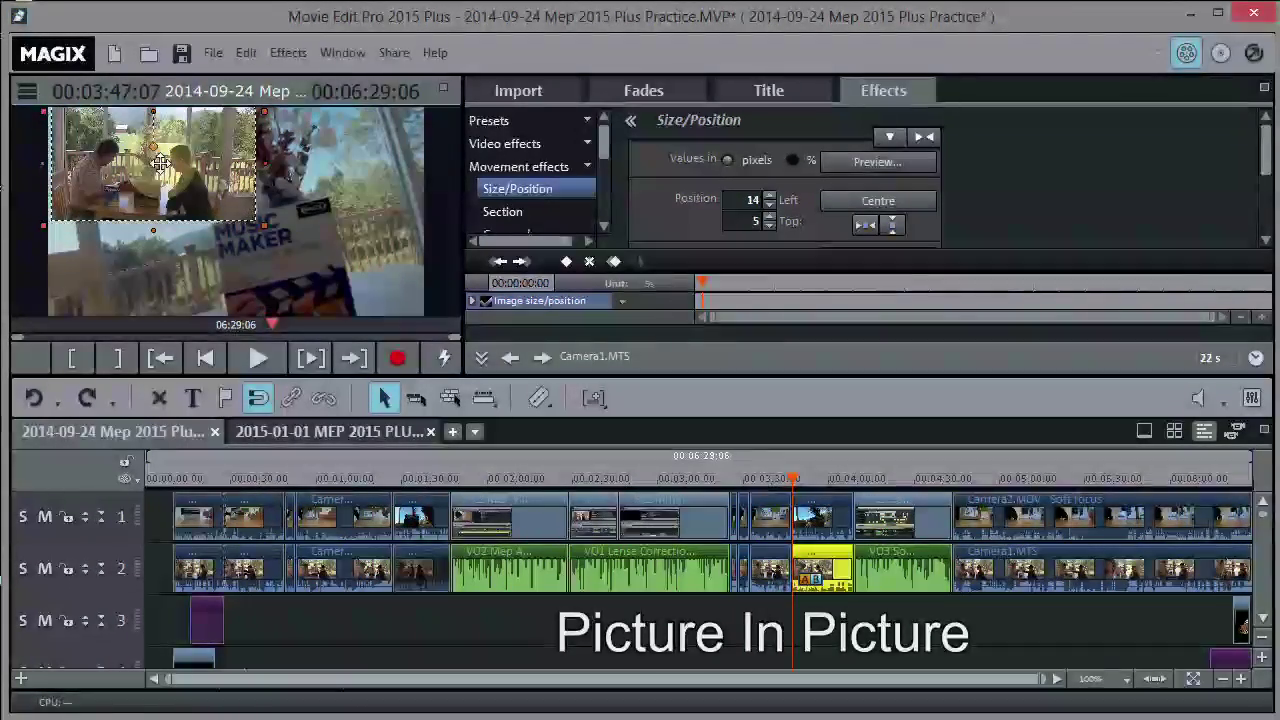
drag(262, 228, 247, 226)
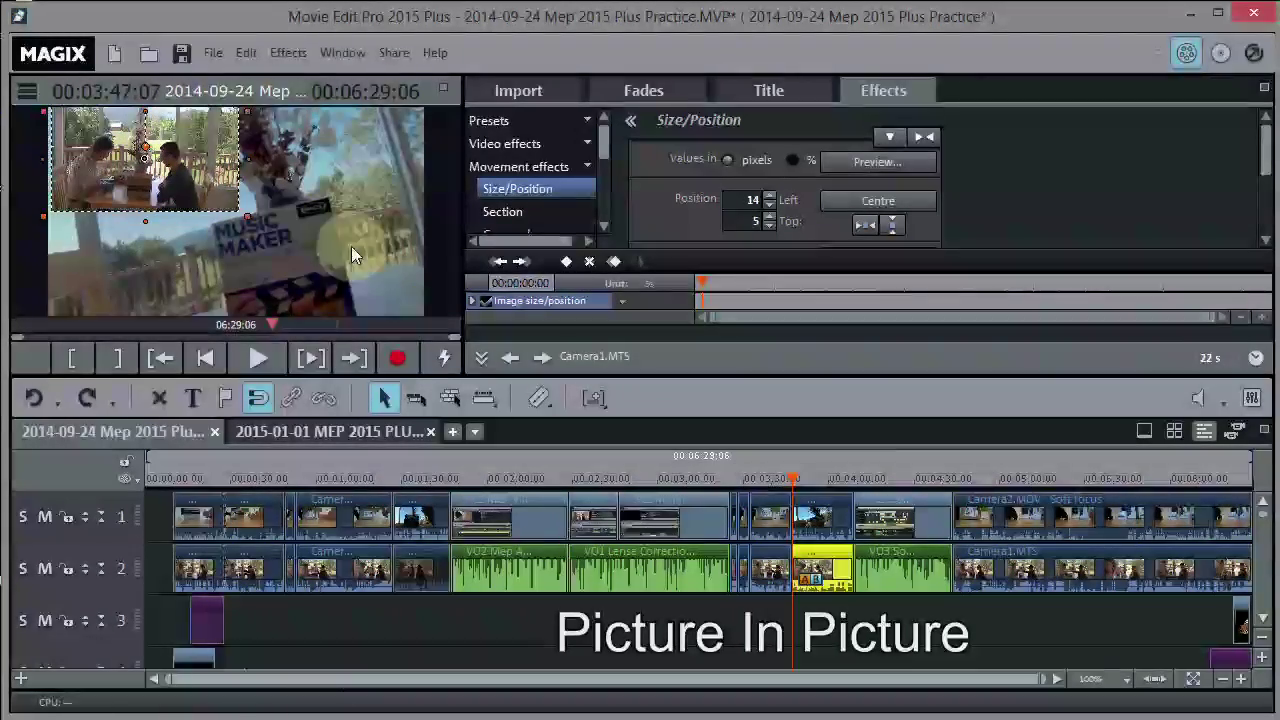
click(260, 360)
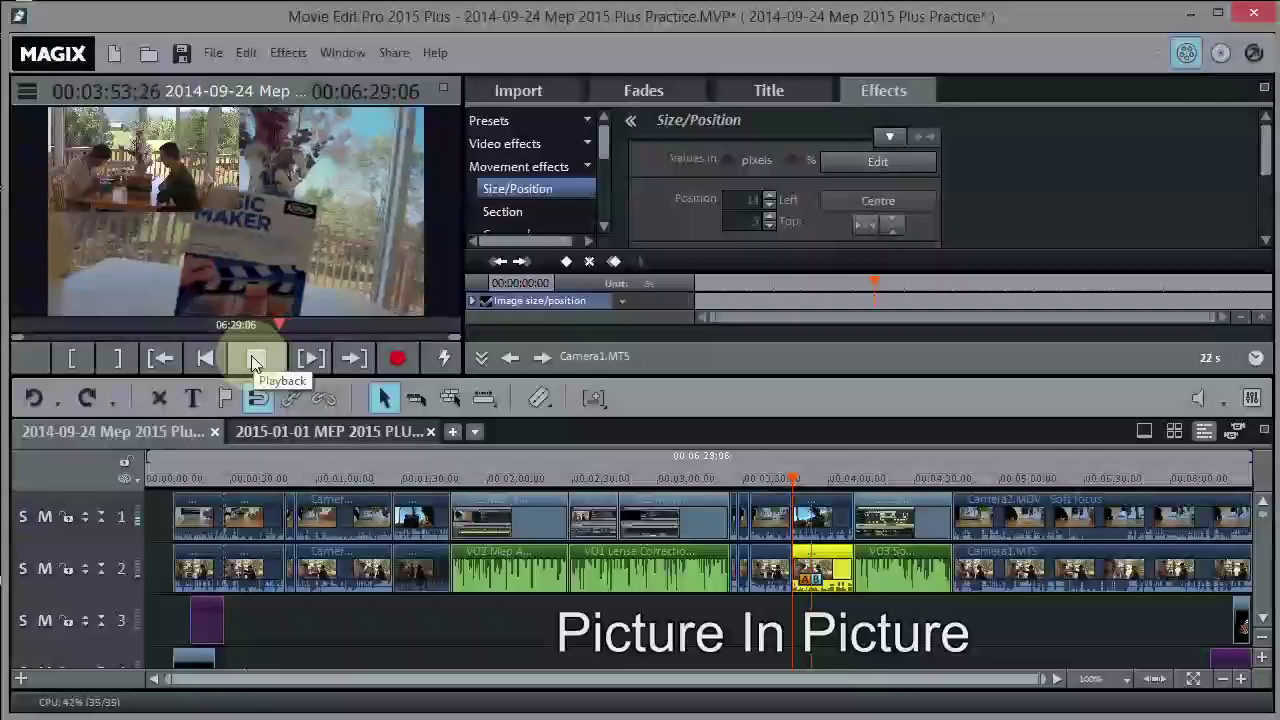
click(253, 360)
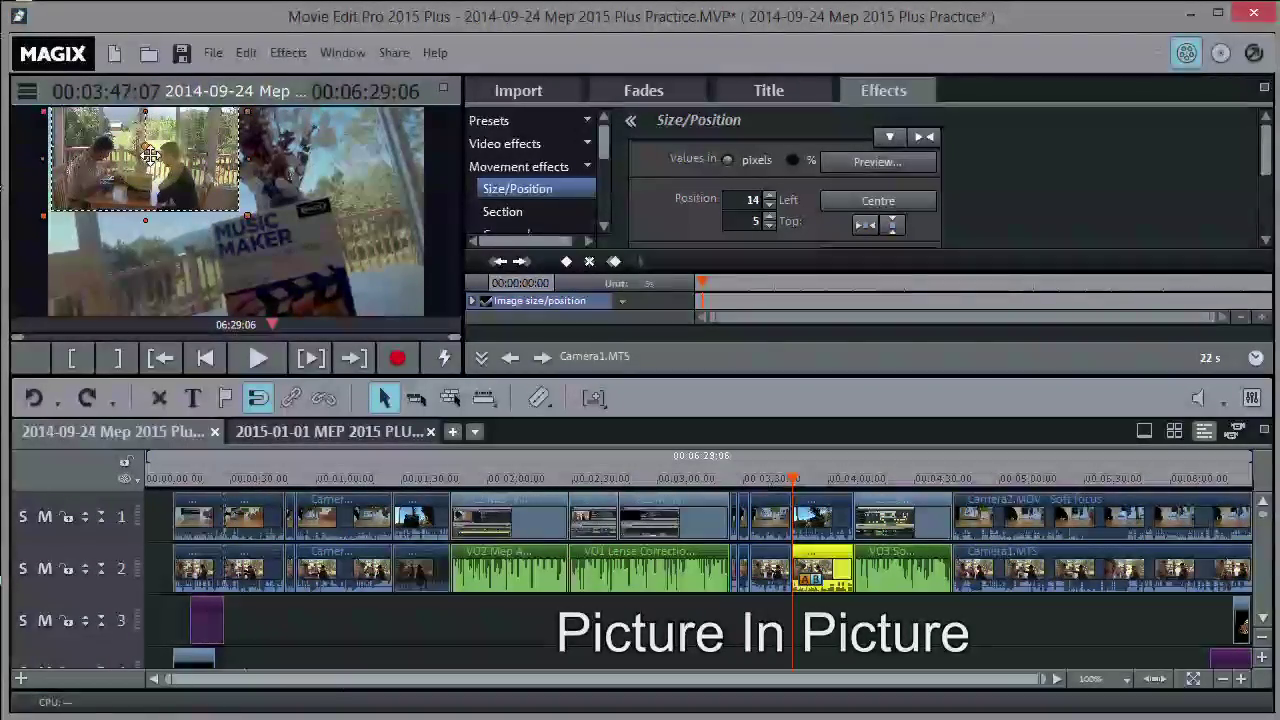
Step: Arrange both clips side by side, Camera1 slightly smaller at about 9, 280 and Camera2 shrunk to match at about 1001, 276, and preview them
drag(149, 155, 148, 210)
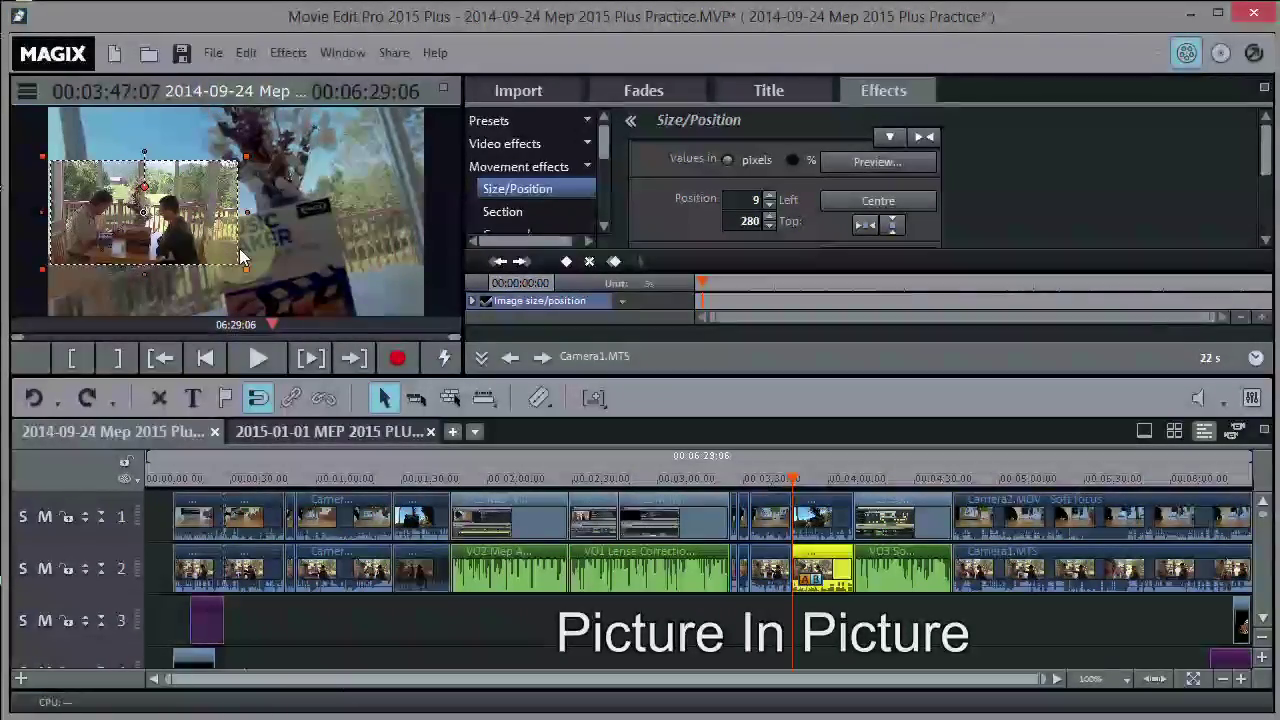
mouse_move(245, 270)
mouse_down()
mouse_move(215, 268)
mouse_move(238, 265)
mouse_up()
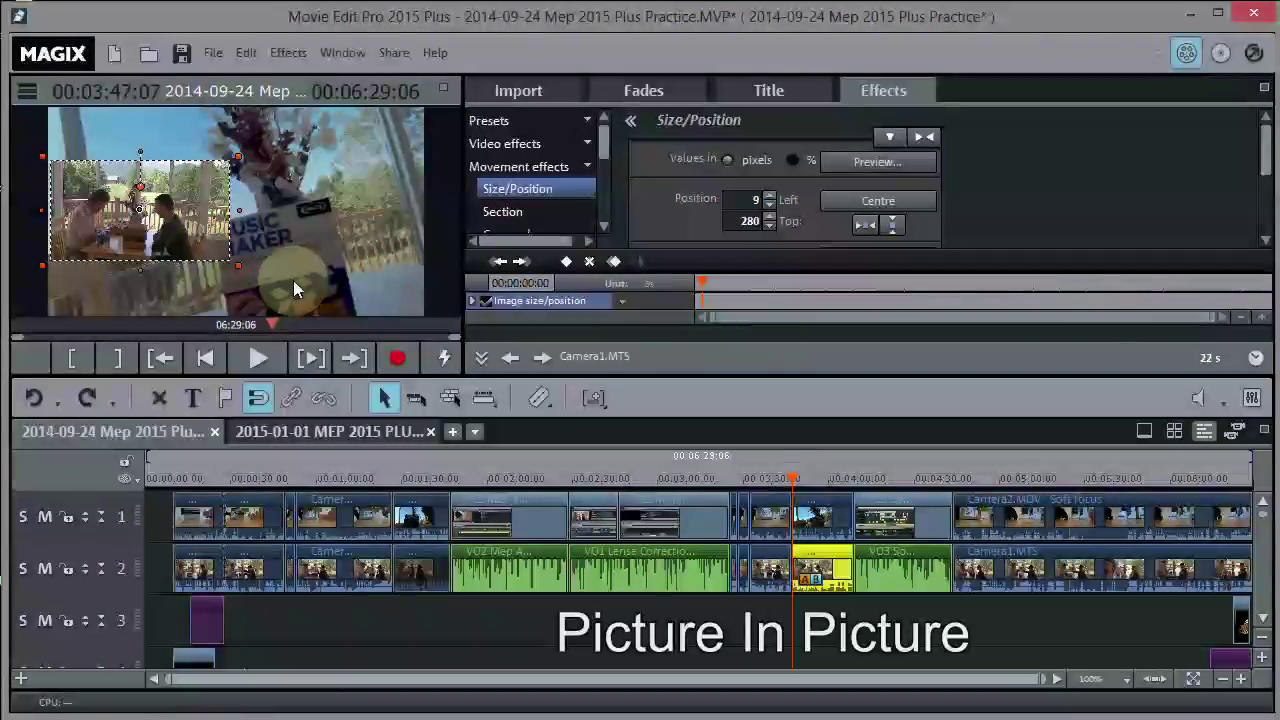
click(817, 513)
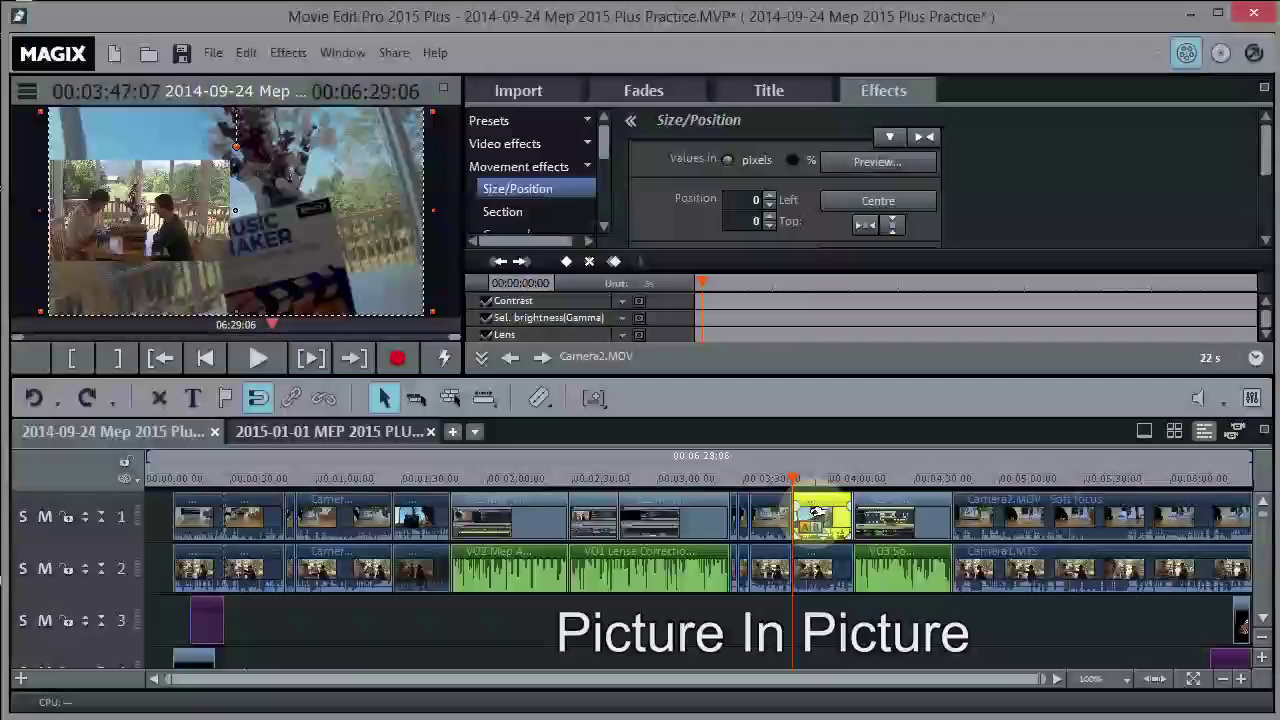
click(527, 188)
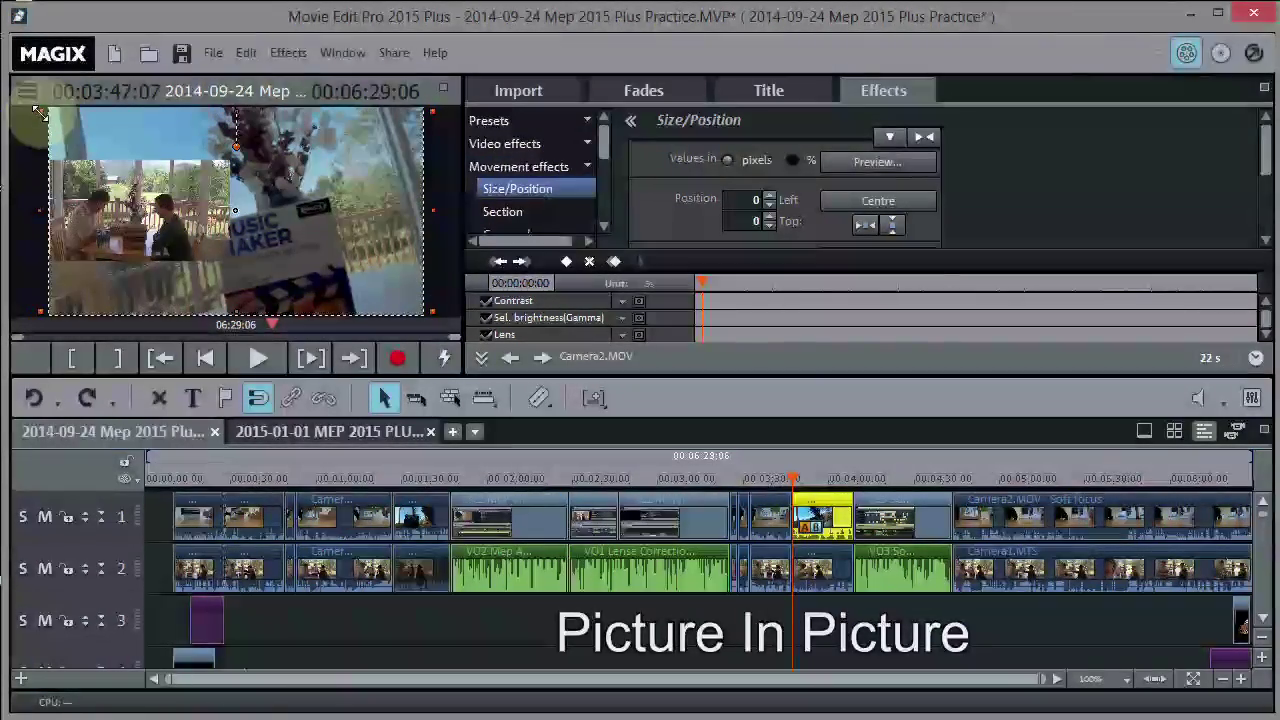
drag(40, 112, 233, 169)
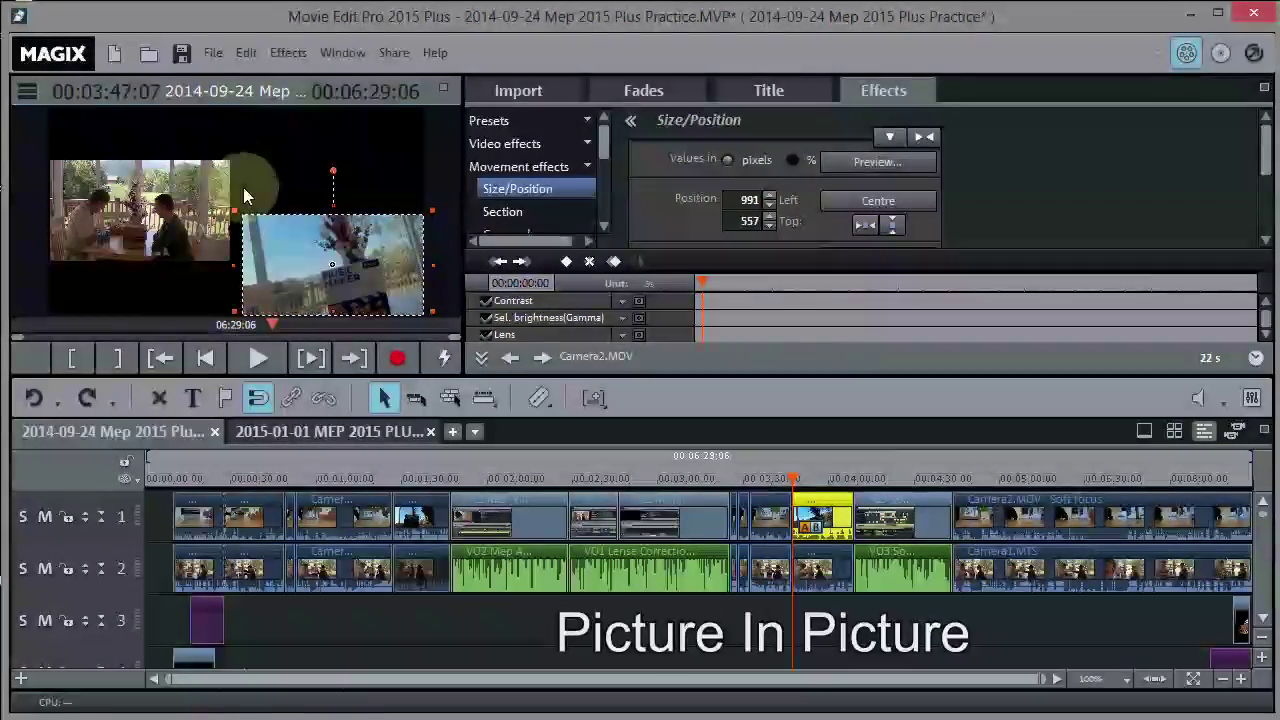
drag(333, 270, 343, 227)
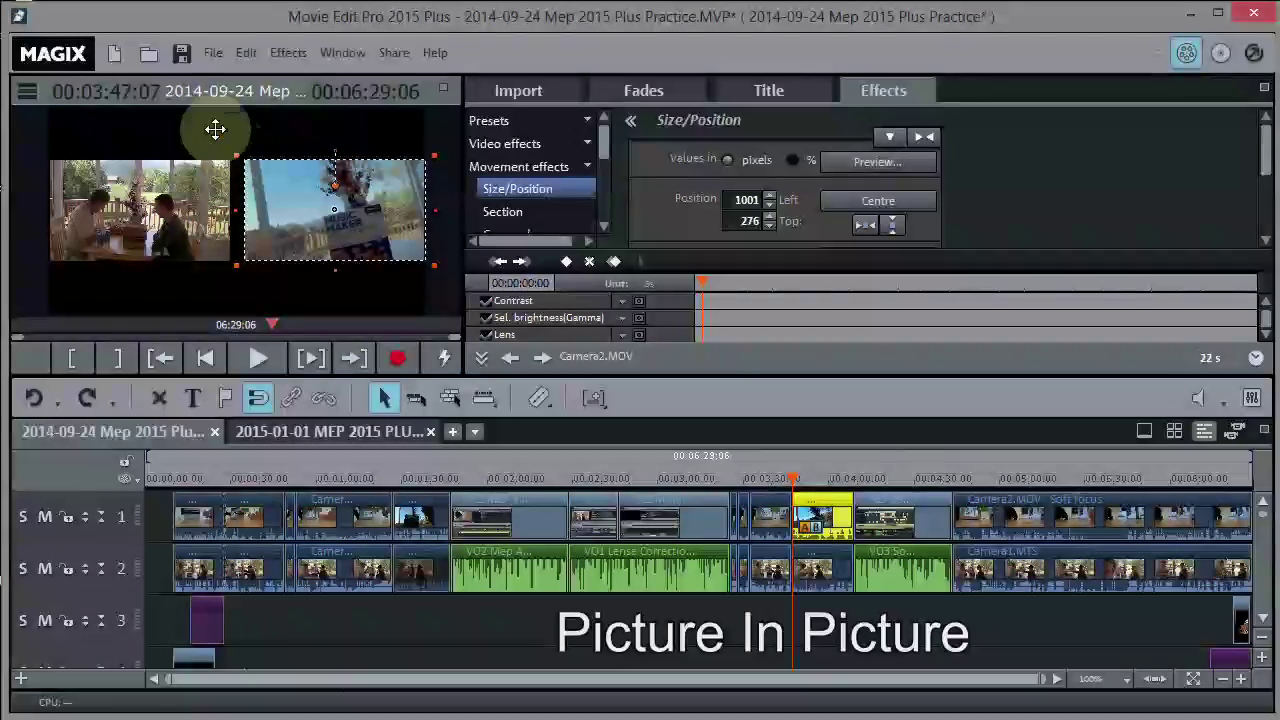
click(256, 363)
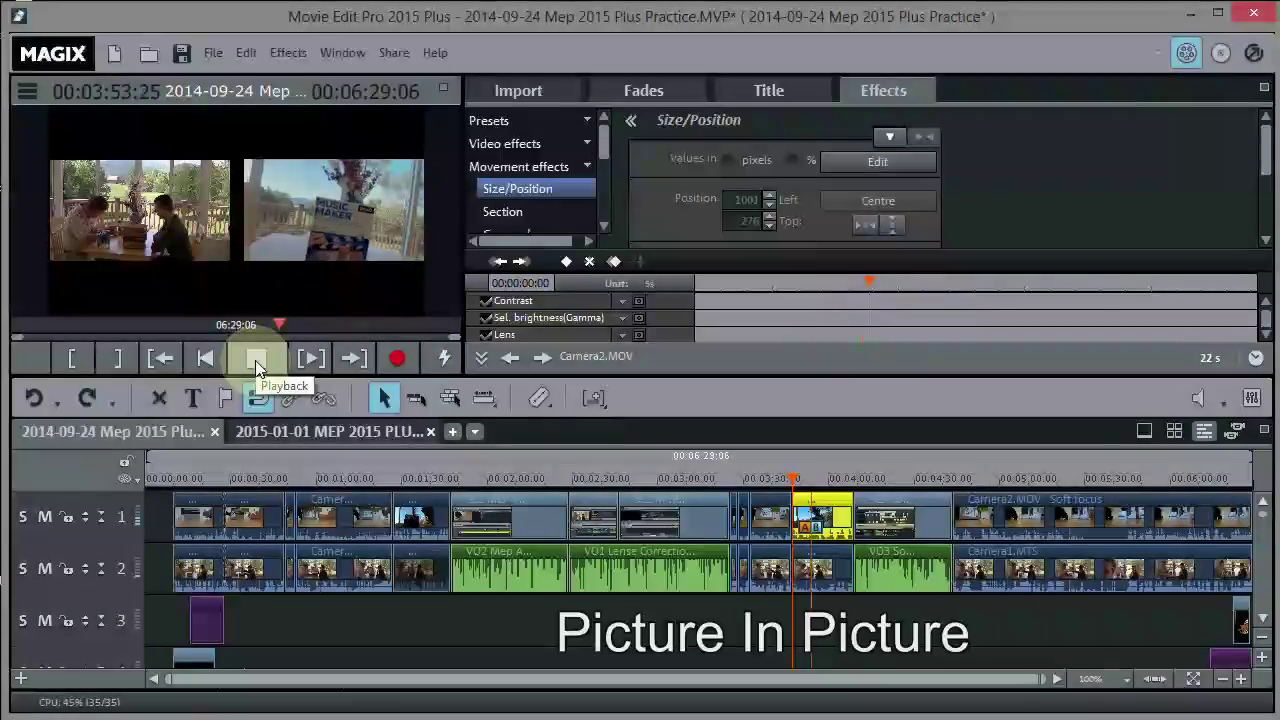
click(255, 360)
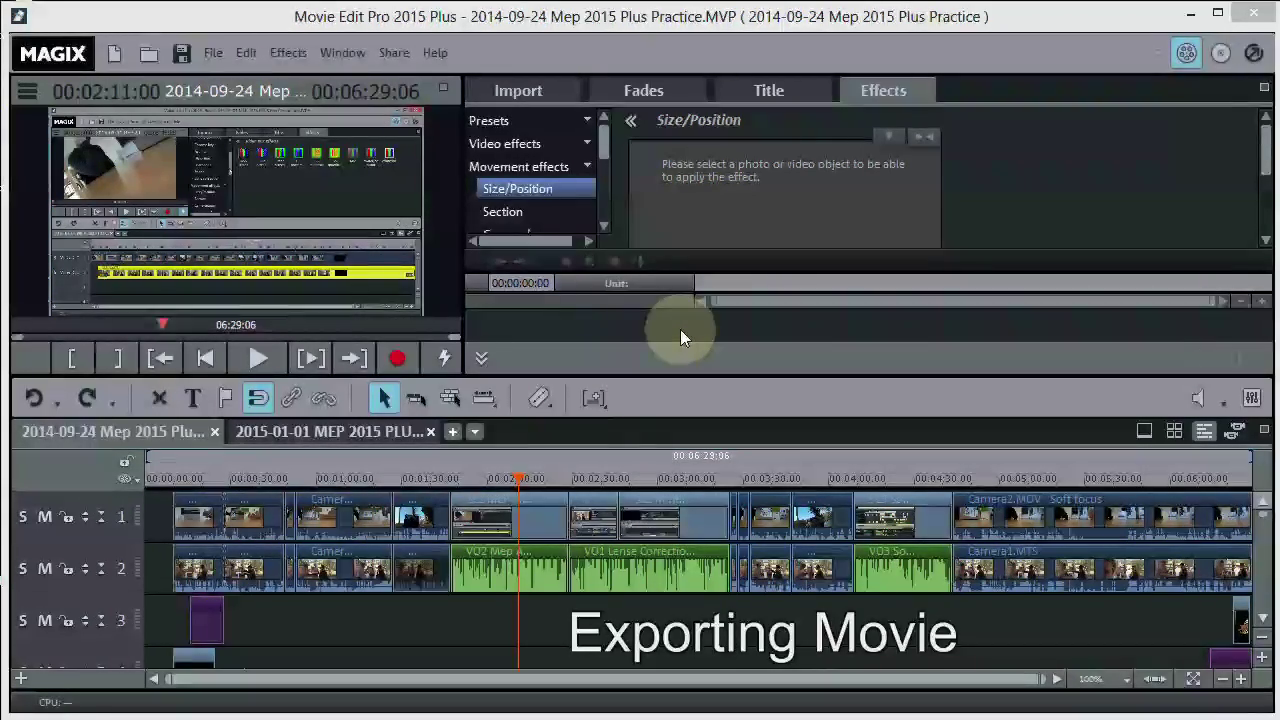
Step: Open the export settings for exporting the movie as MPEG-4 video and look through the listed presets
click(212, 54)
click(282, 210)
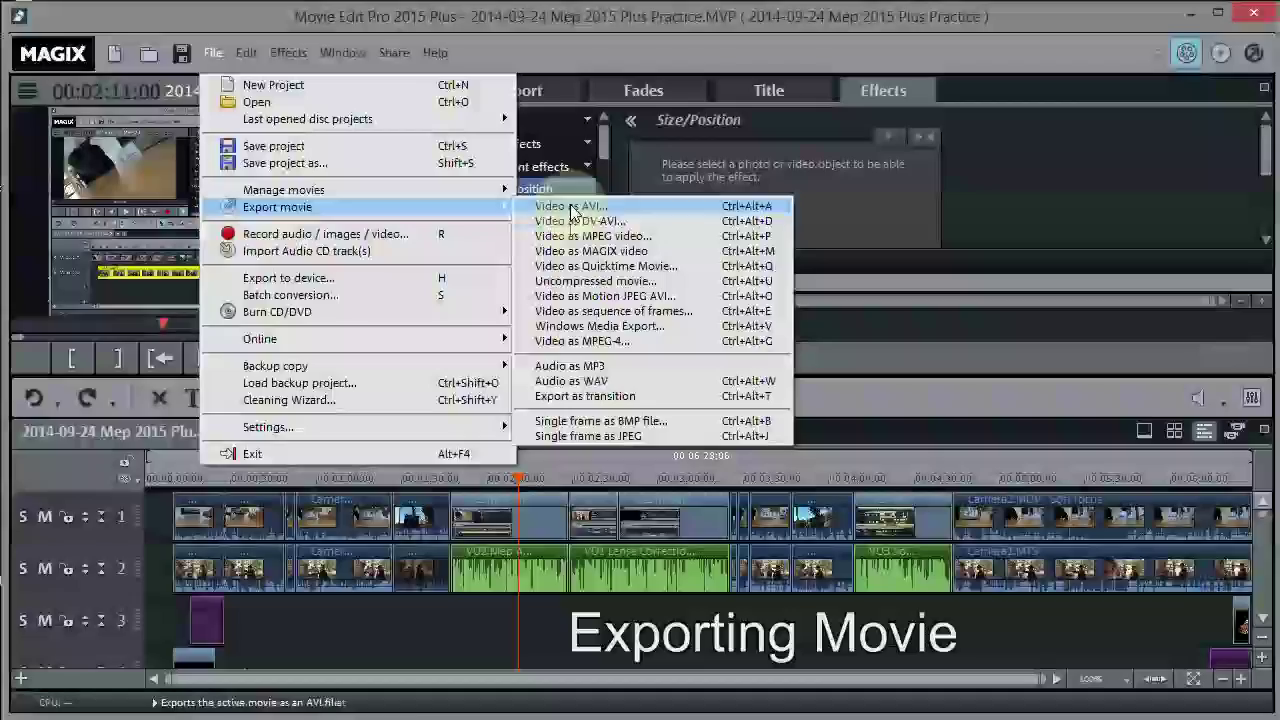
click(576, 344)
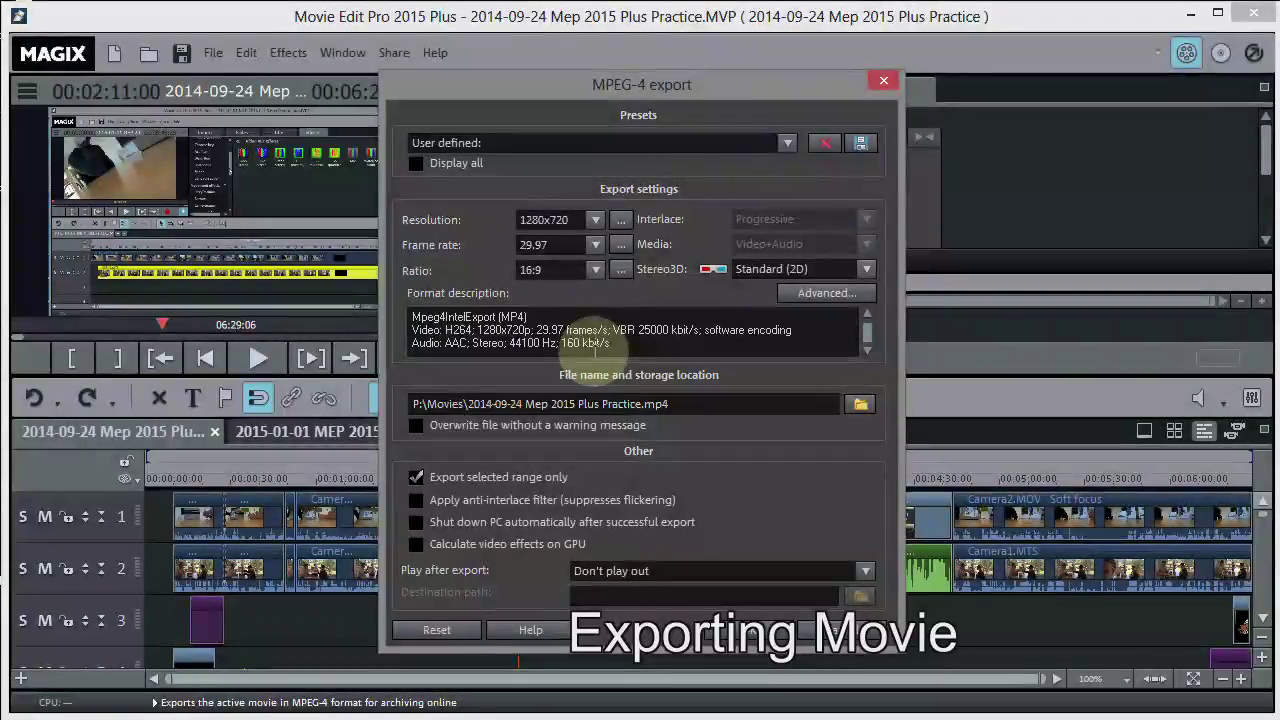
click(788, 143)
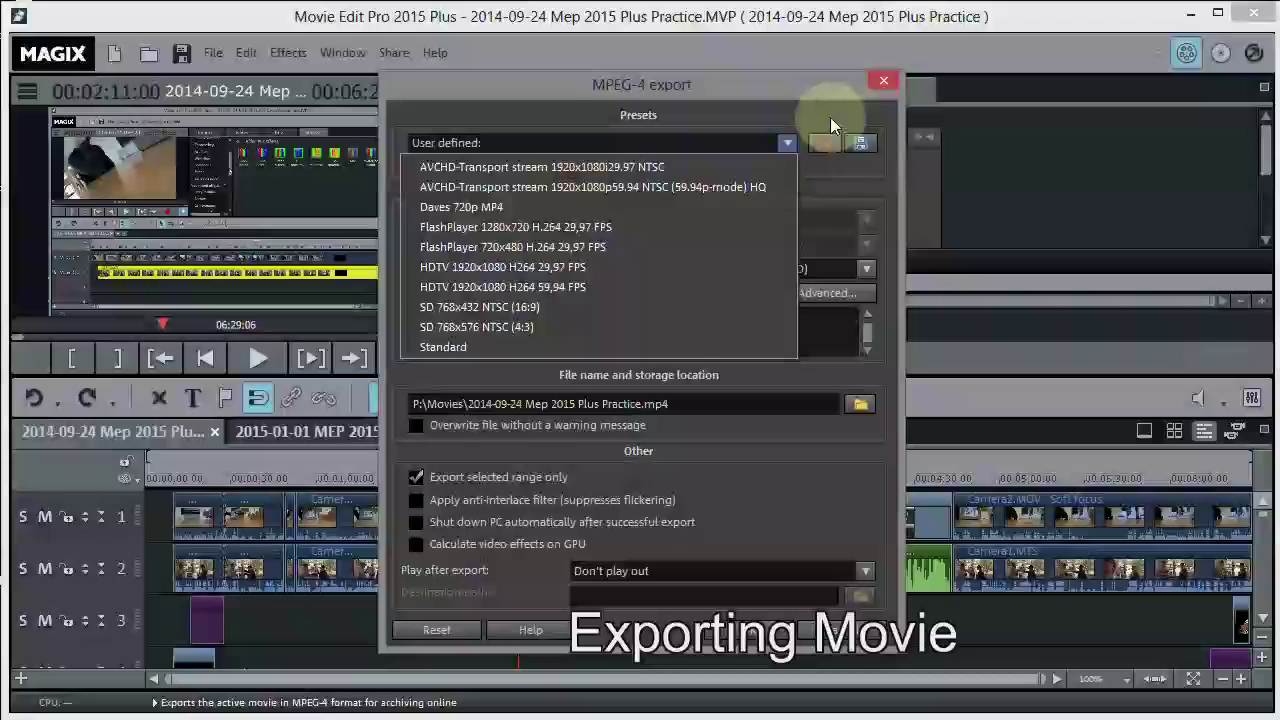
click(821, 180)
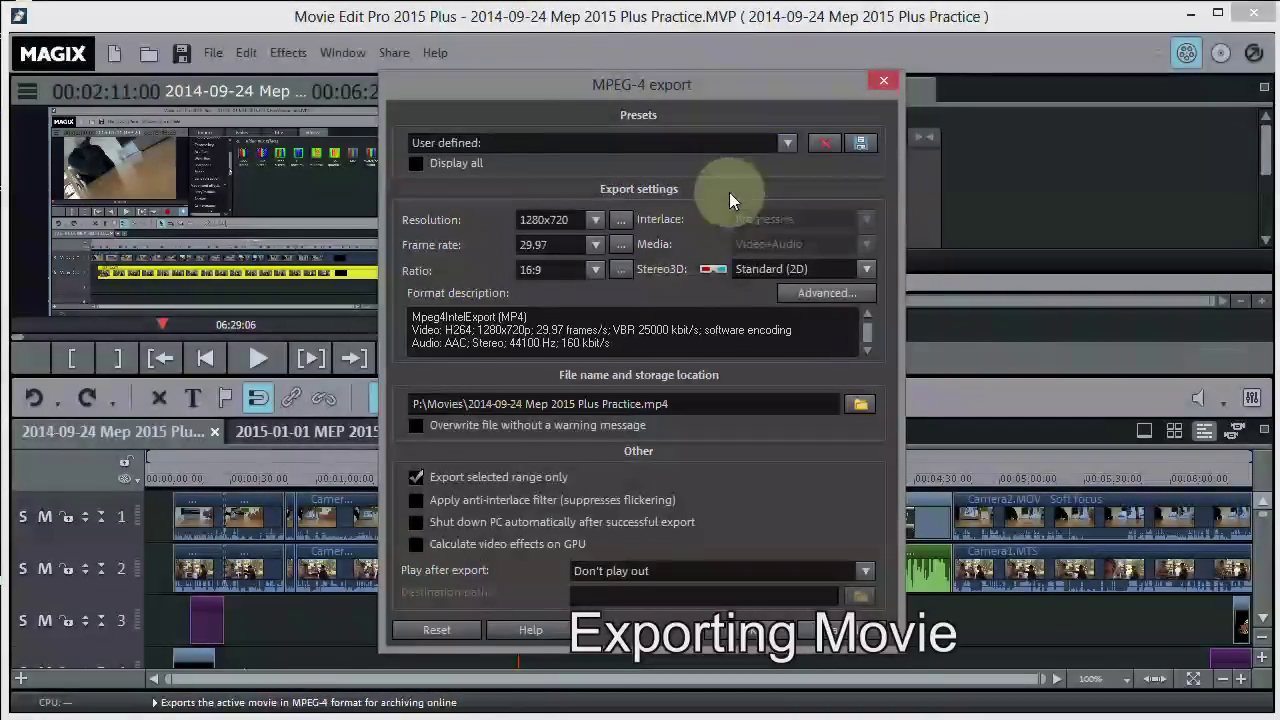
Step: Display all MPEG-4 presets, choose HDTV 1920x1080 H264 29,97 FPS, and set the resolution to 1280x720
click(418, 164)
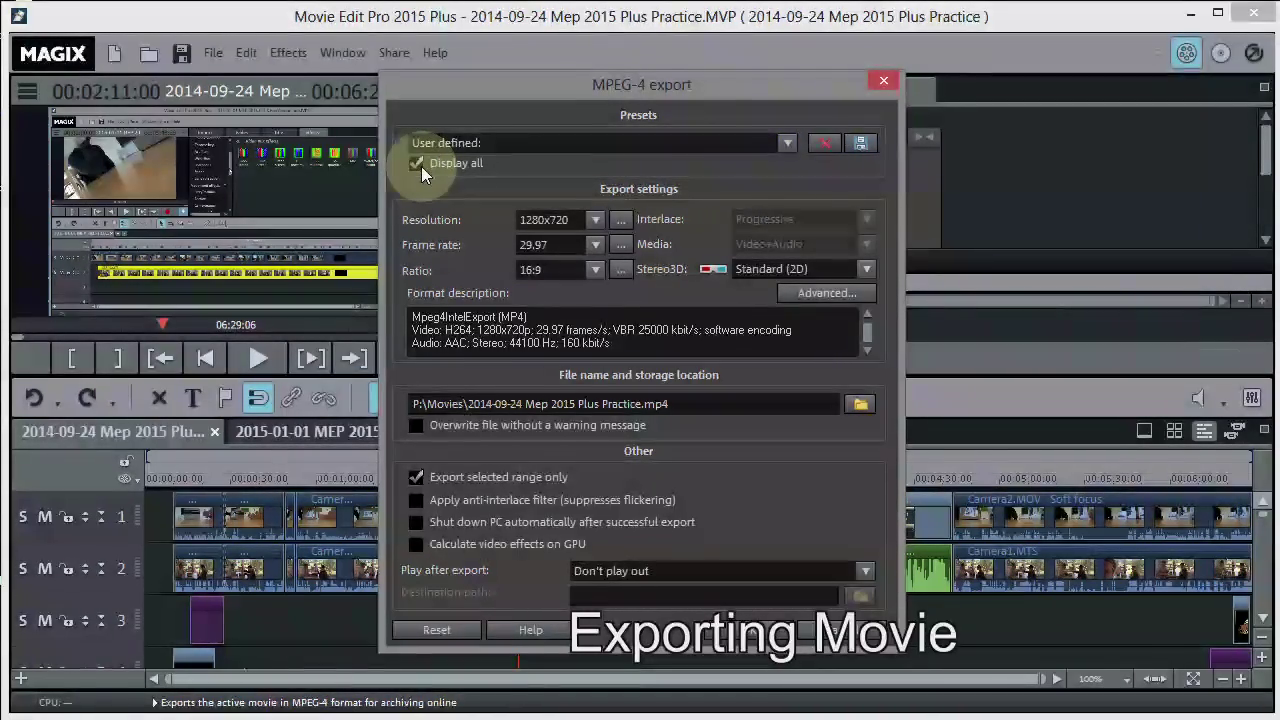
click(788, 144)
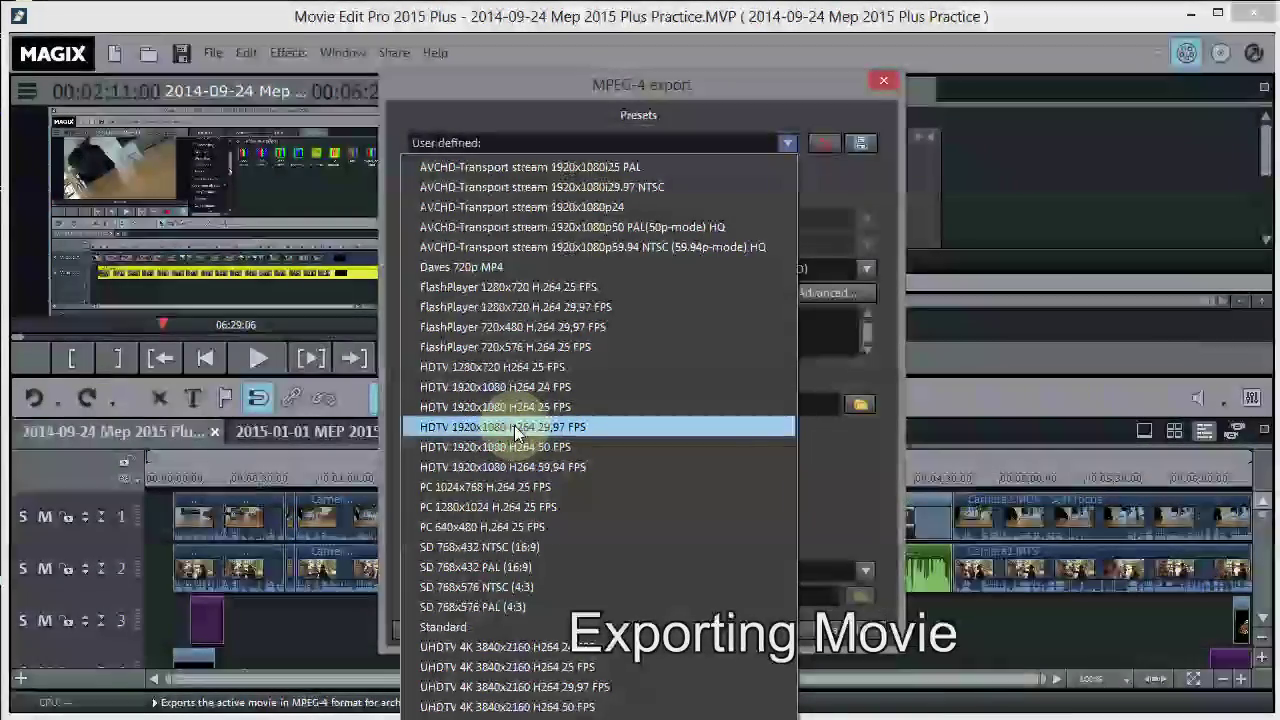
click(515, 430)
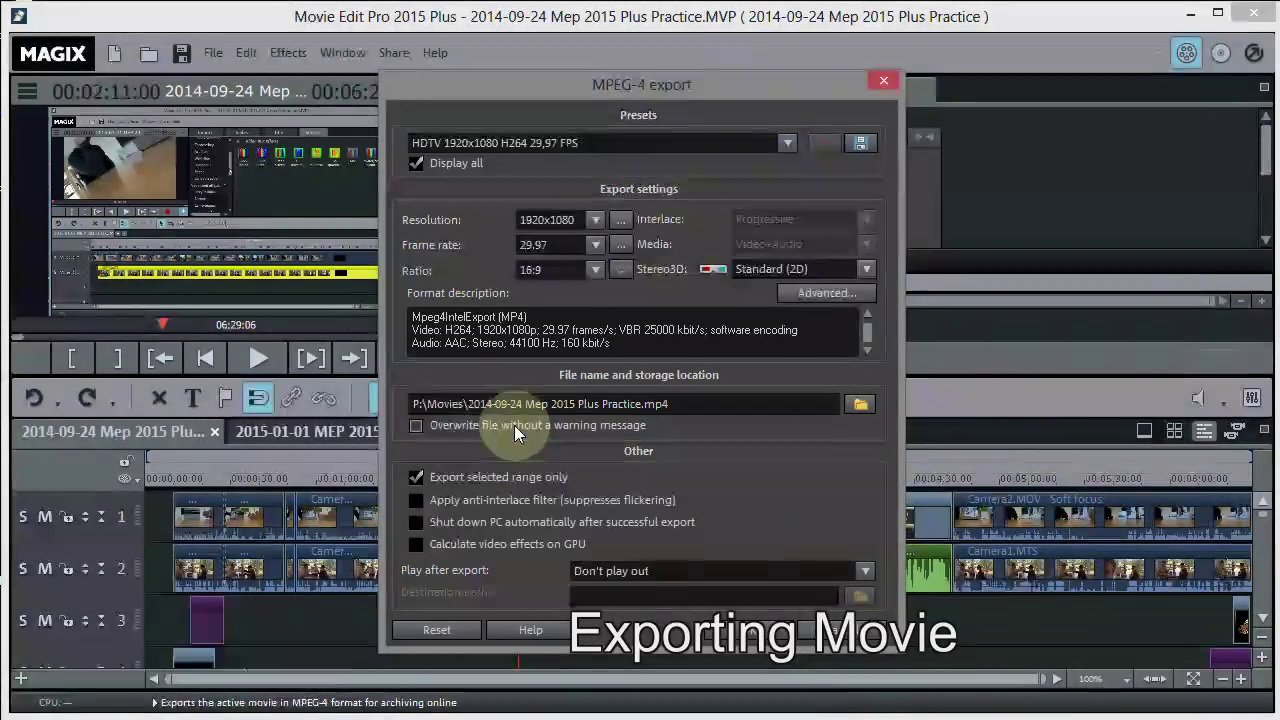
click(596, 220)
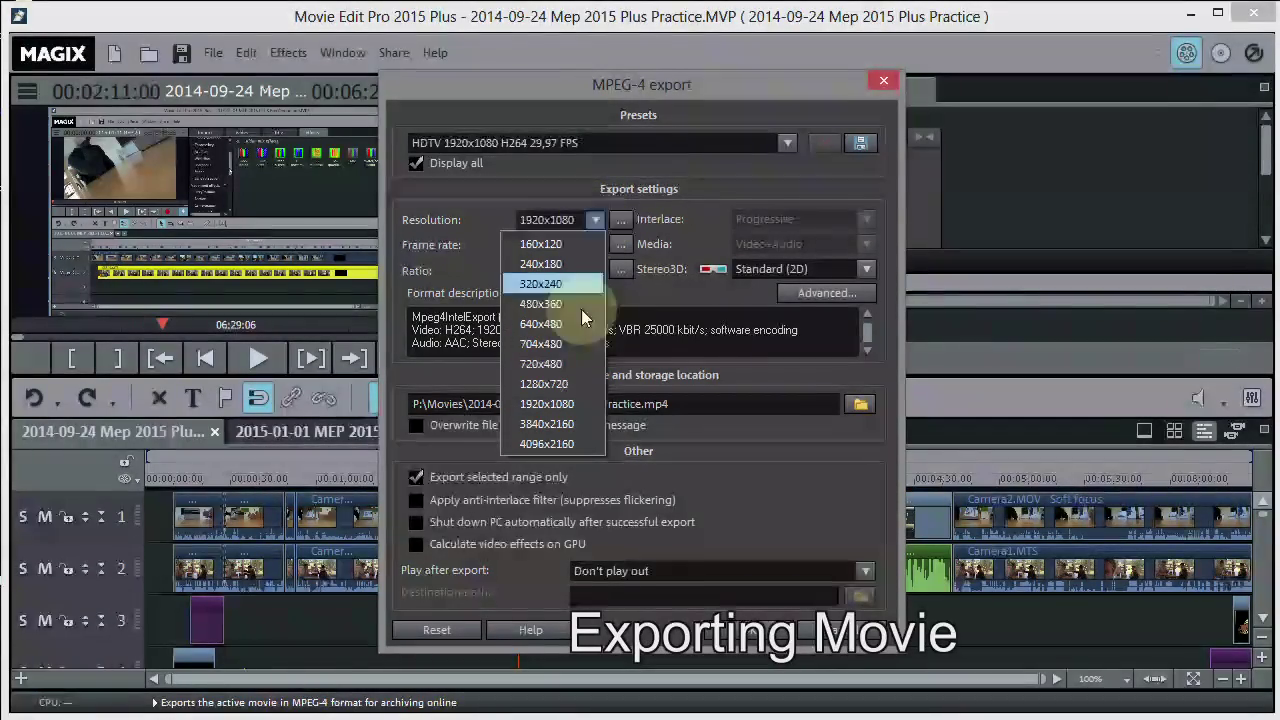
click(556, 383)
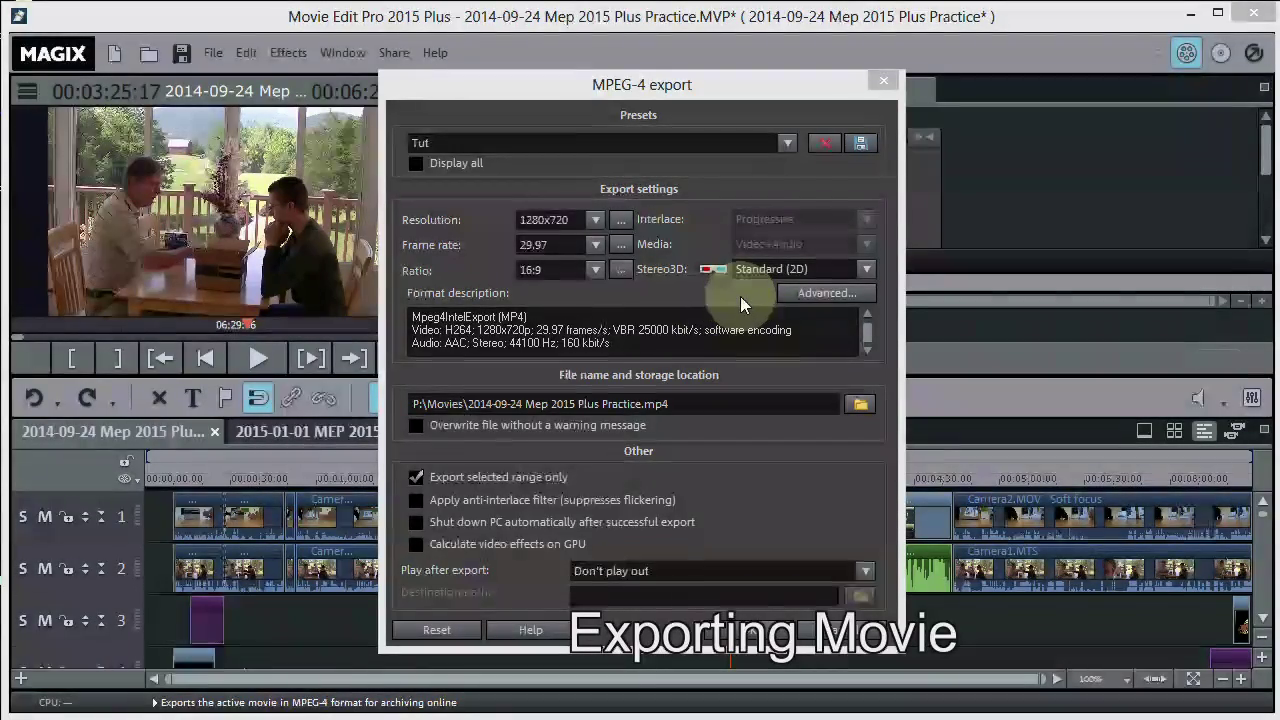
Step: Open the advanced encoder settings and compare their bit rates with the help page on MPEG-4 encoder settings
click(813, 291)
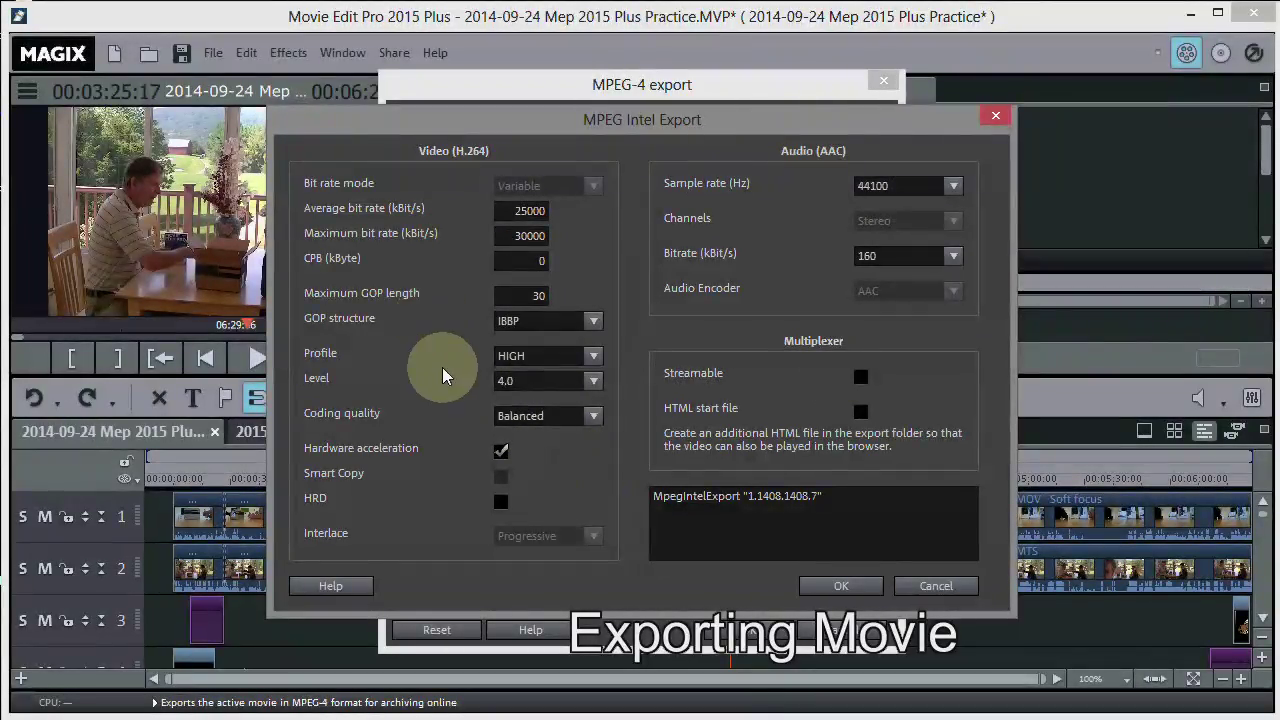
click(330, 586)
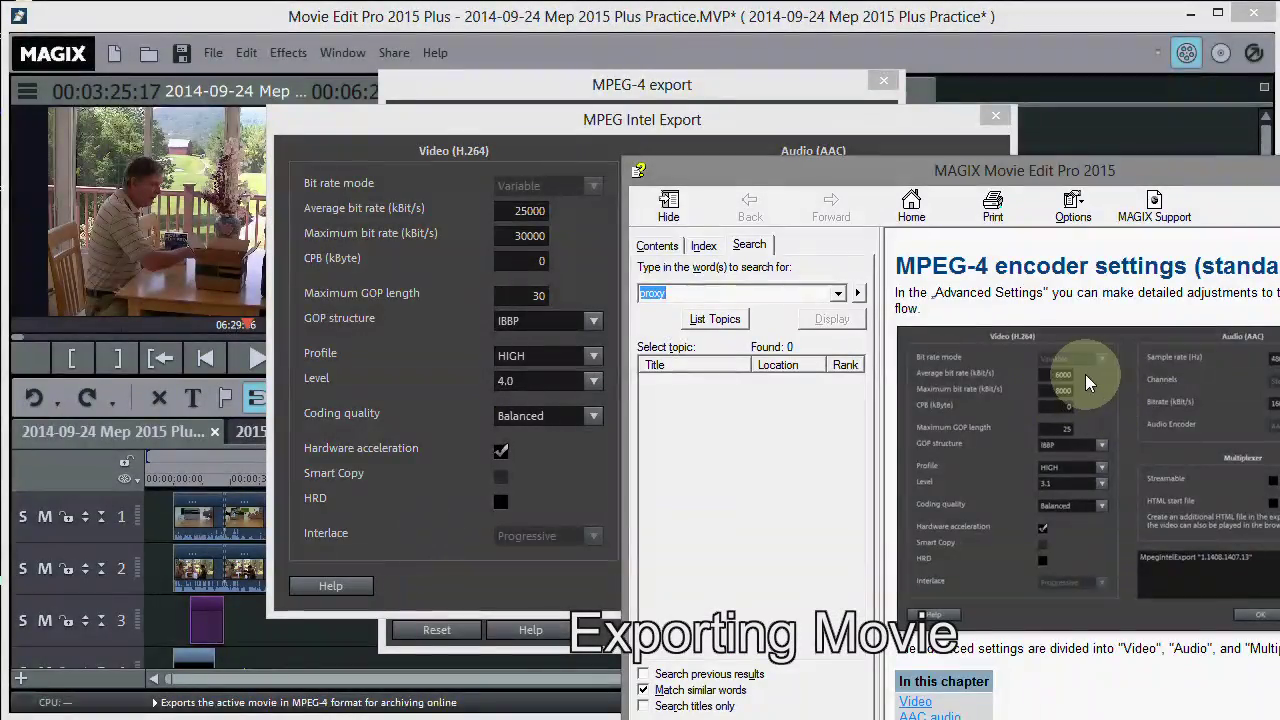
drag(1200, 170, 1008, 105)
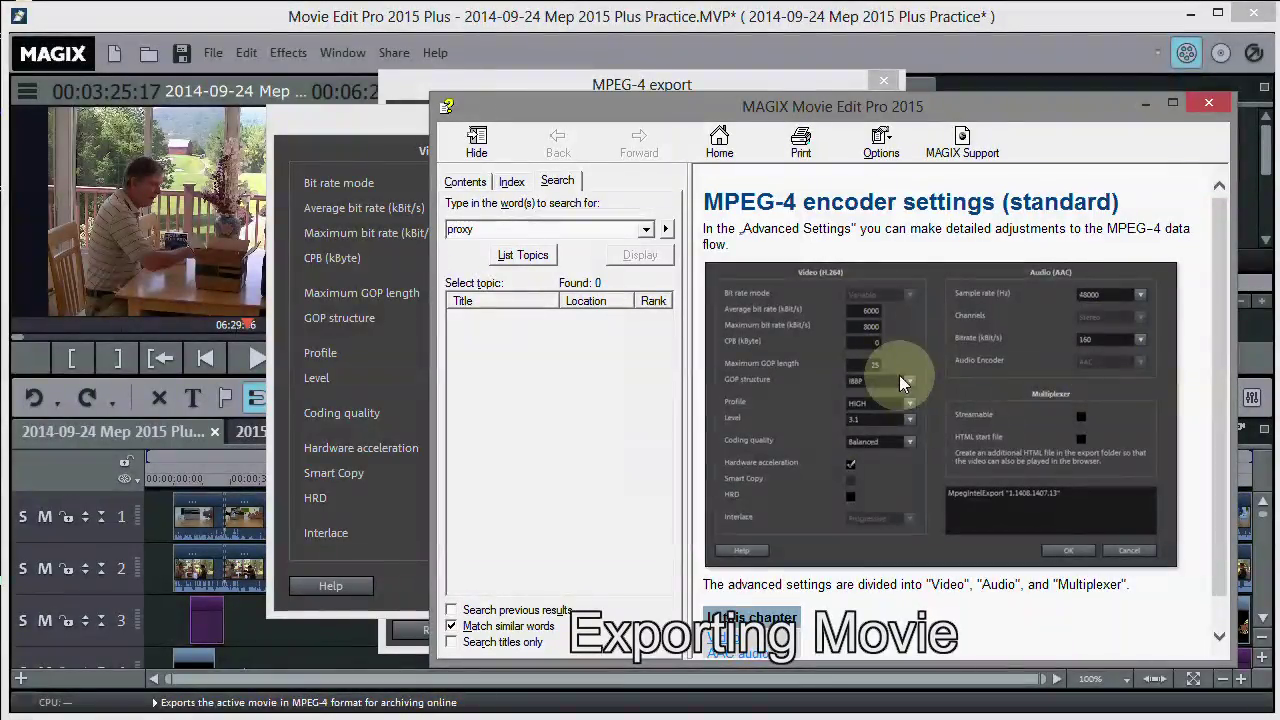
drag(781, 107, 925, 105)
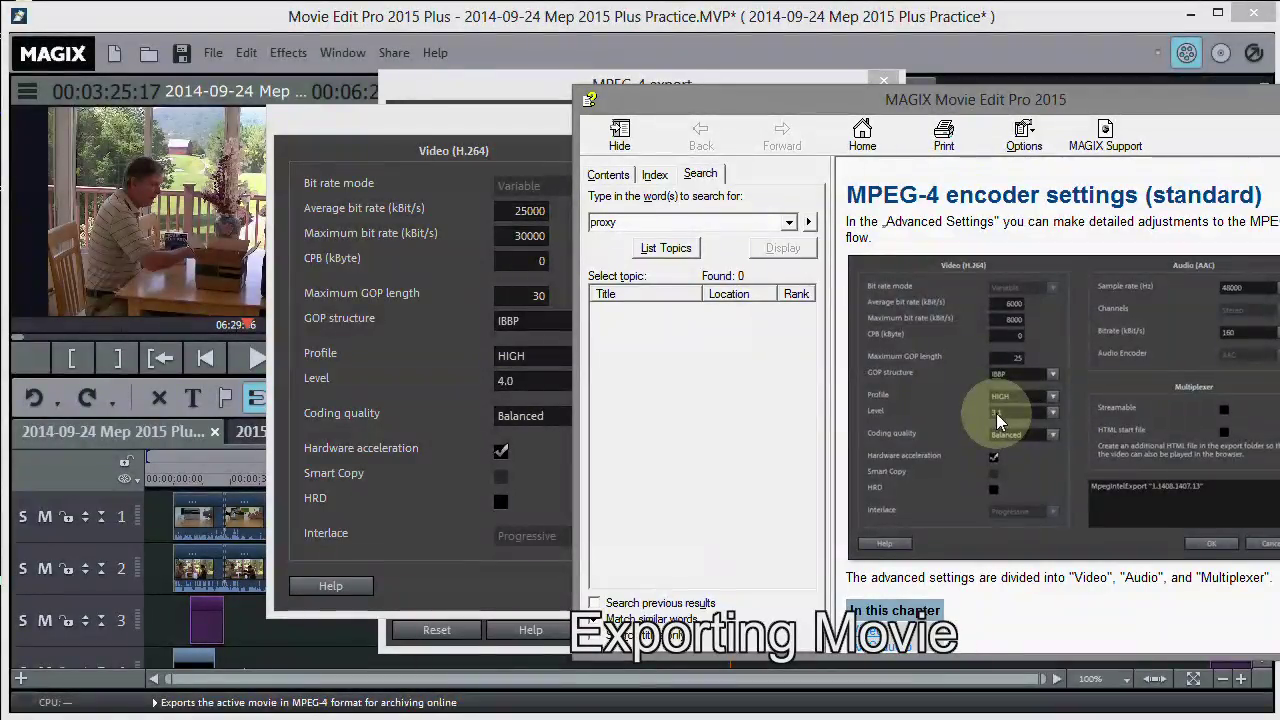
click(537, 210)
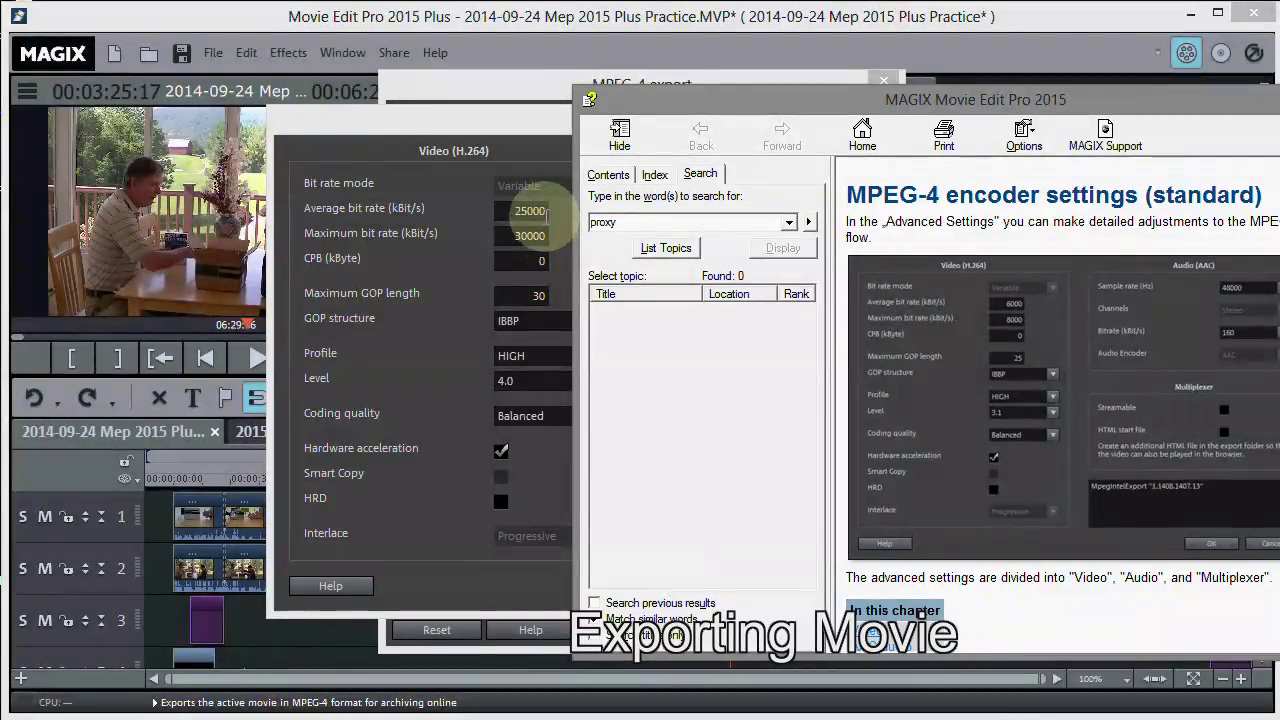
click(965, 302)
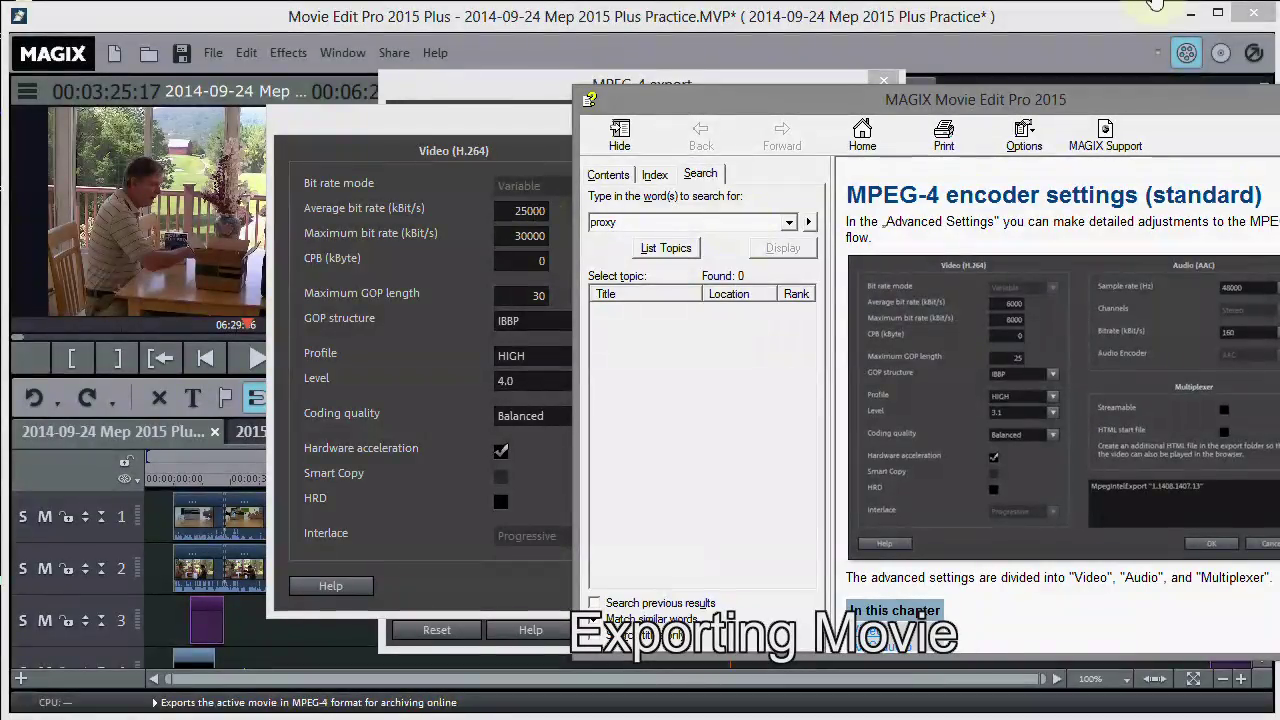
click(1035, 290)
click(655, 185)
Step: Set the average bit rate to 6000 kBit/s and the maximum bit rate to 8000 kBit/s, and accept the encoder settings
double_click(519, 210)
text(35000)
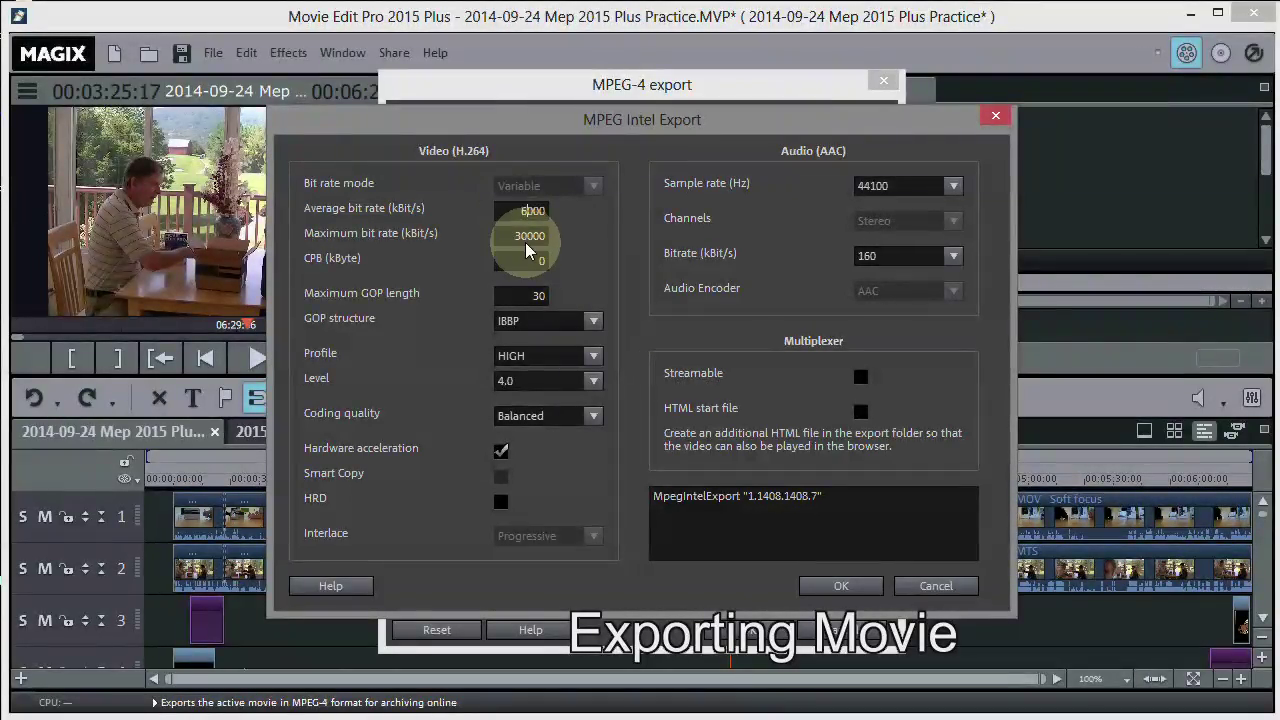
click(517, 235)
drag(515, 235, 511, 236)
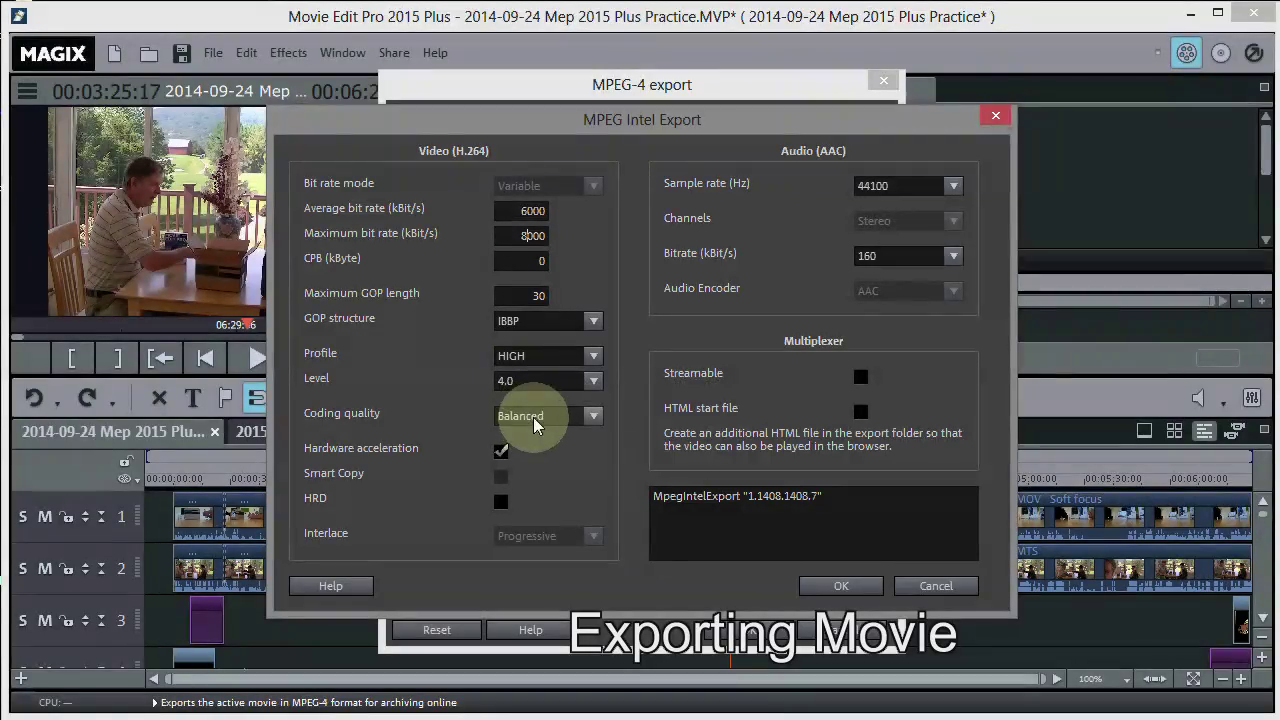
click(836, 587)
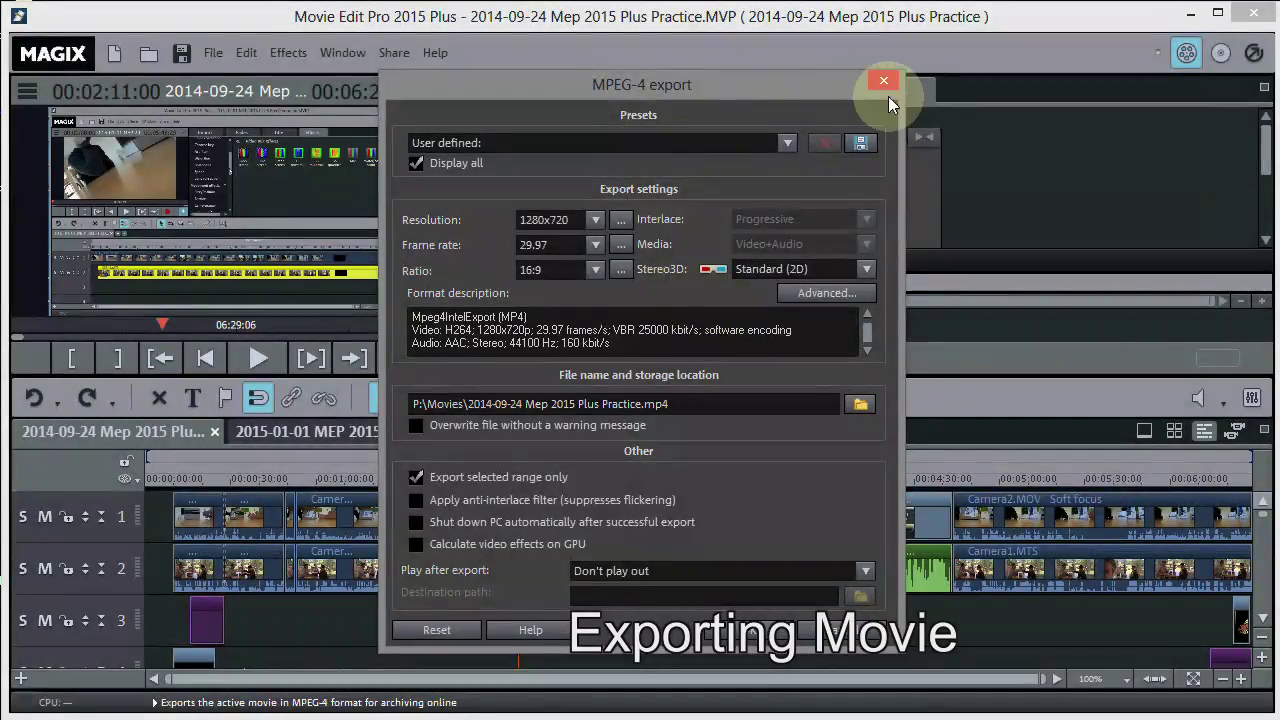
Step: Save the current settings as an export preset named Tut and select that preset for the export
click(861, 144)
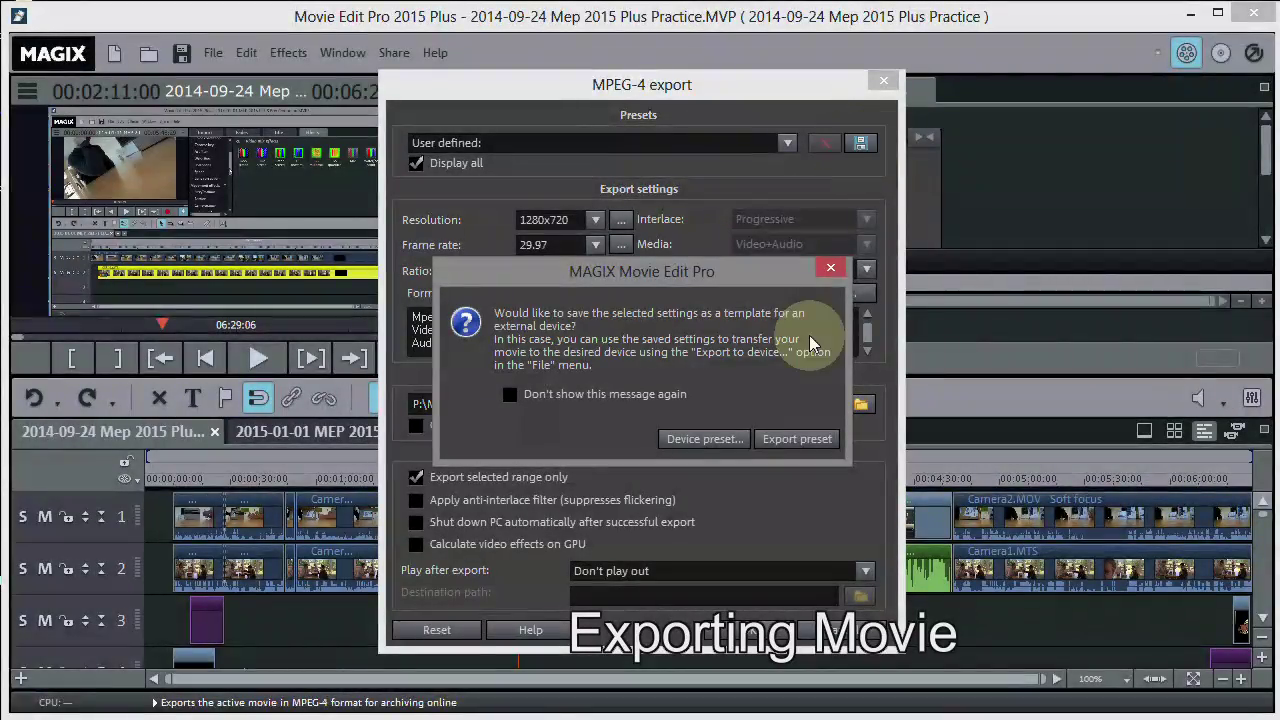
click(786, 443)
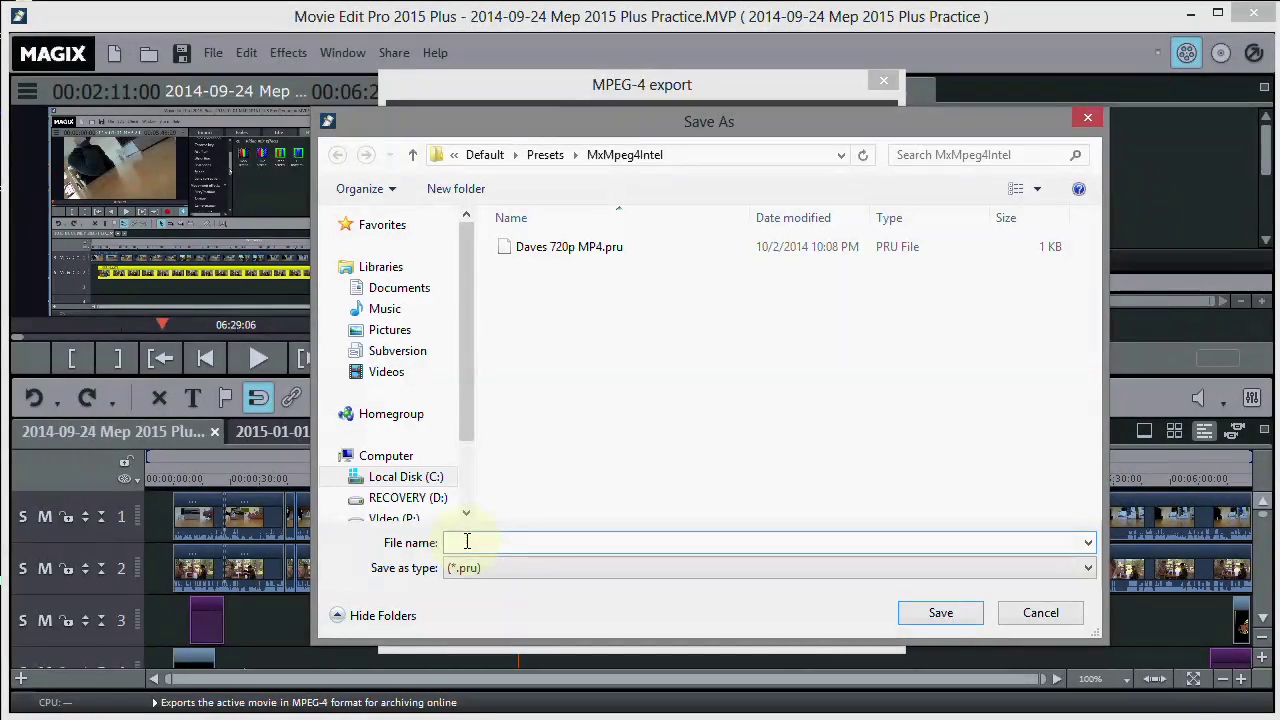
text(Tu)
text(t)
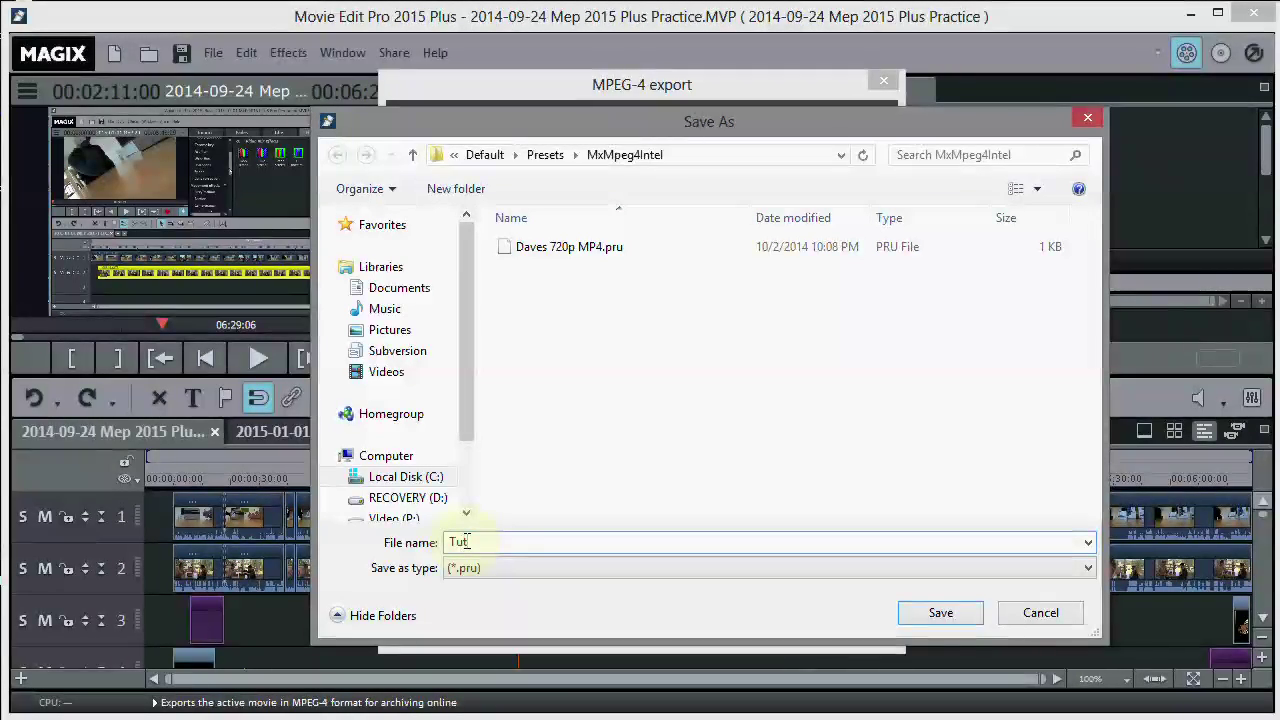
click(938, 614)
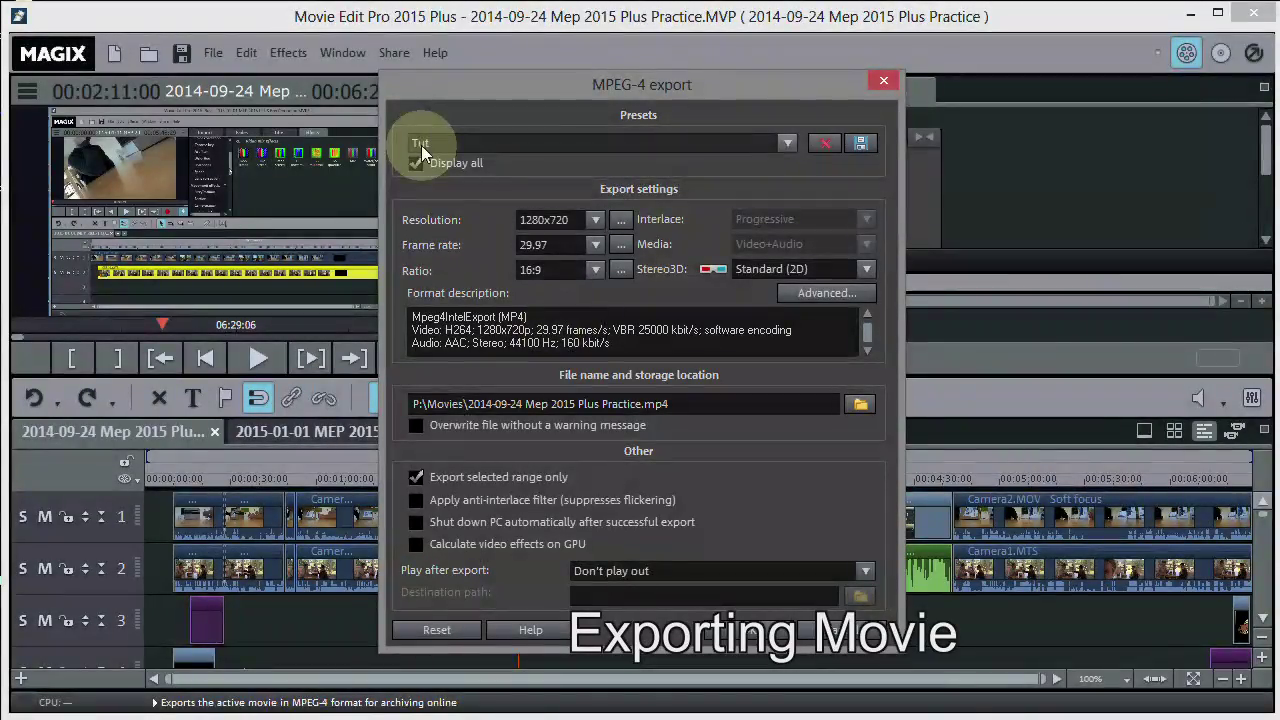
click(787, 143)
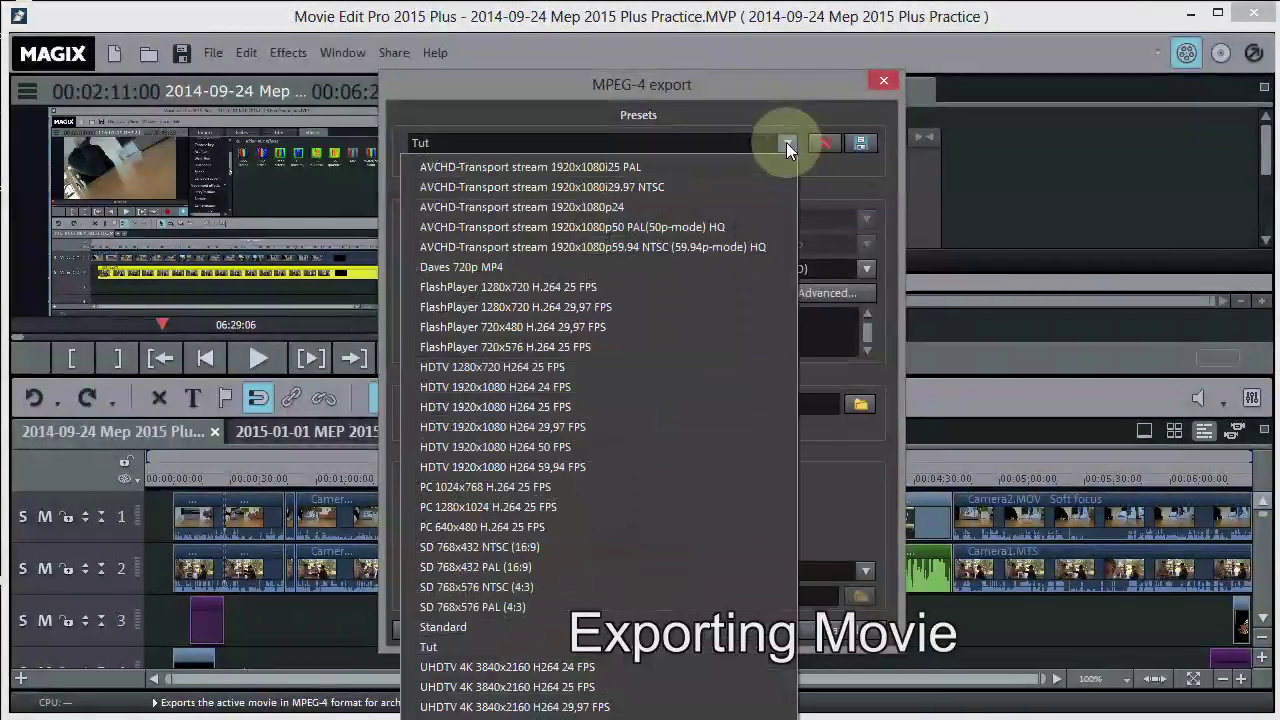
click(480, 642)
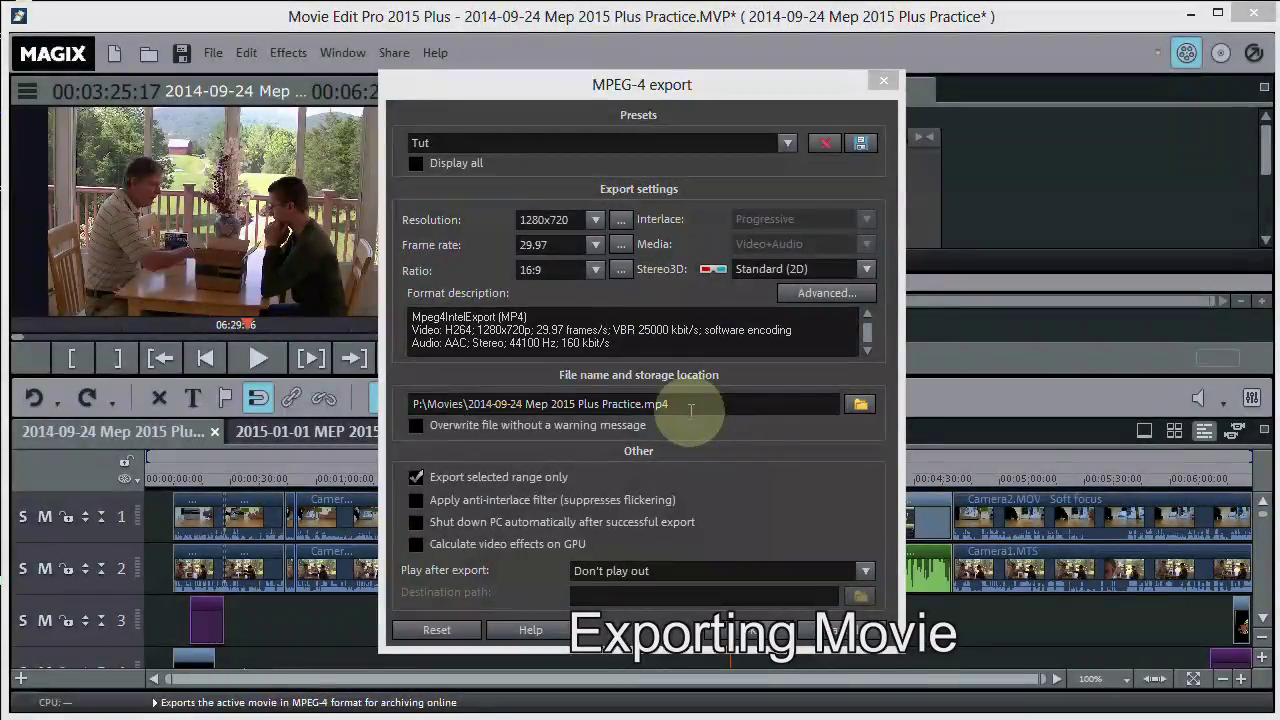
Step: Review the export file's path and name, and browse its storage folder without choosing a different location
drag(414, 402, 676, 405)
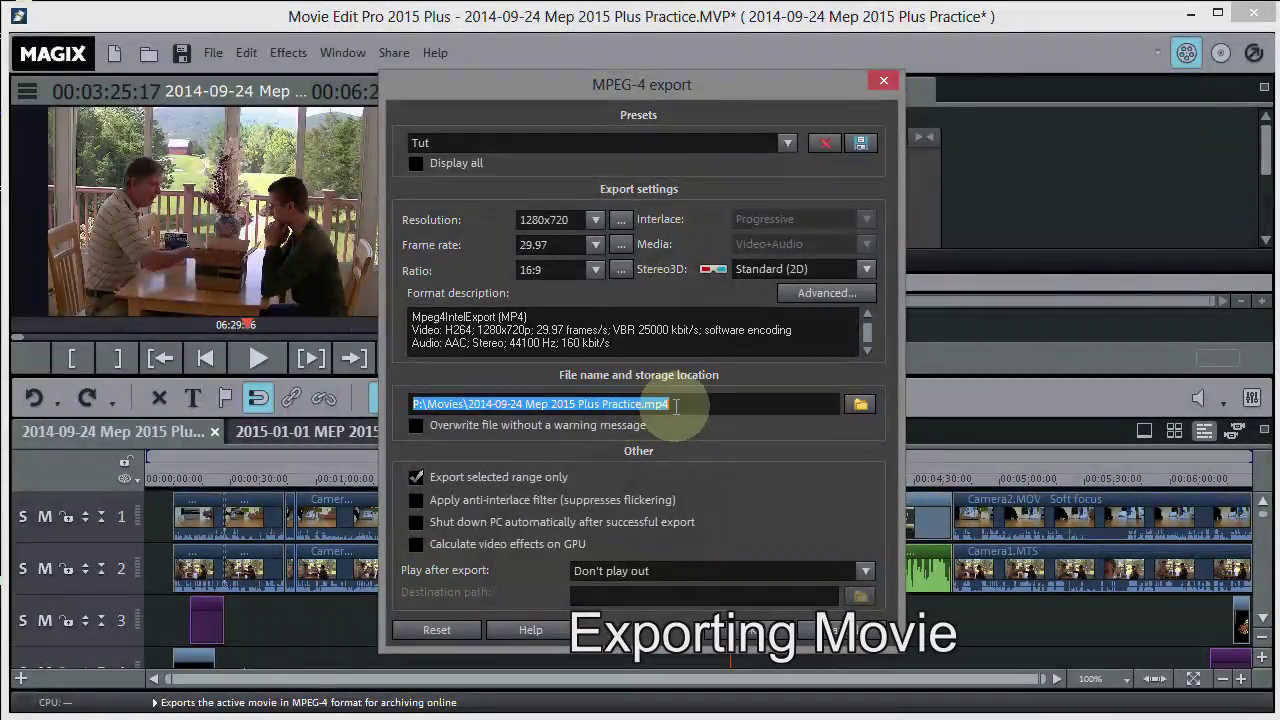
click(690, 405)
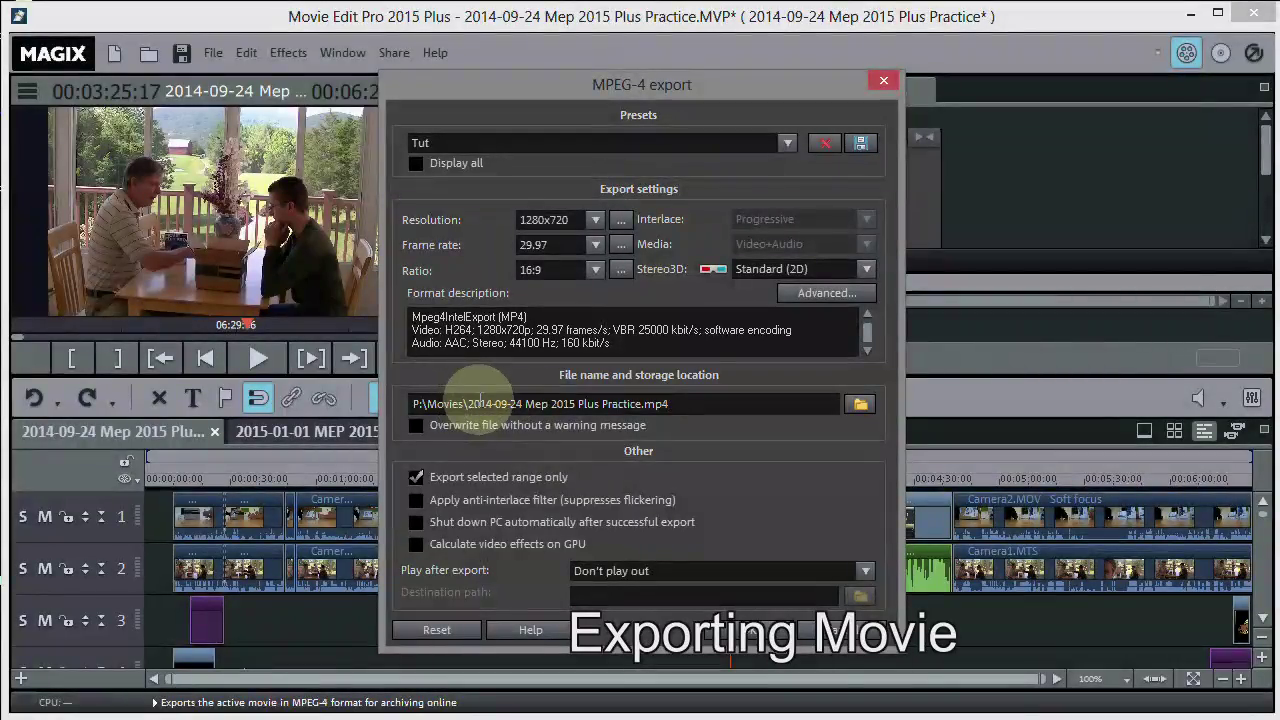
drag(467, 404, 504, 404)
drag(645, 405, 645, 406)
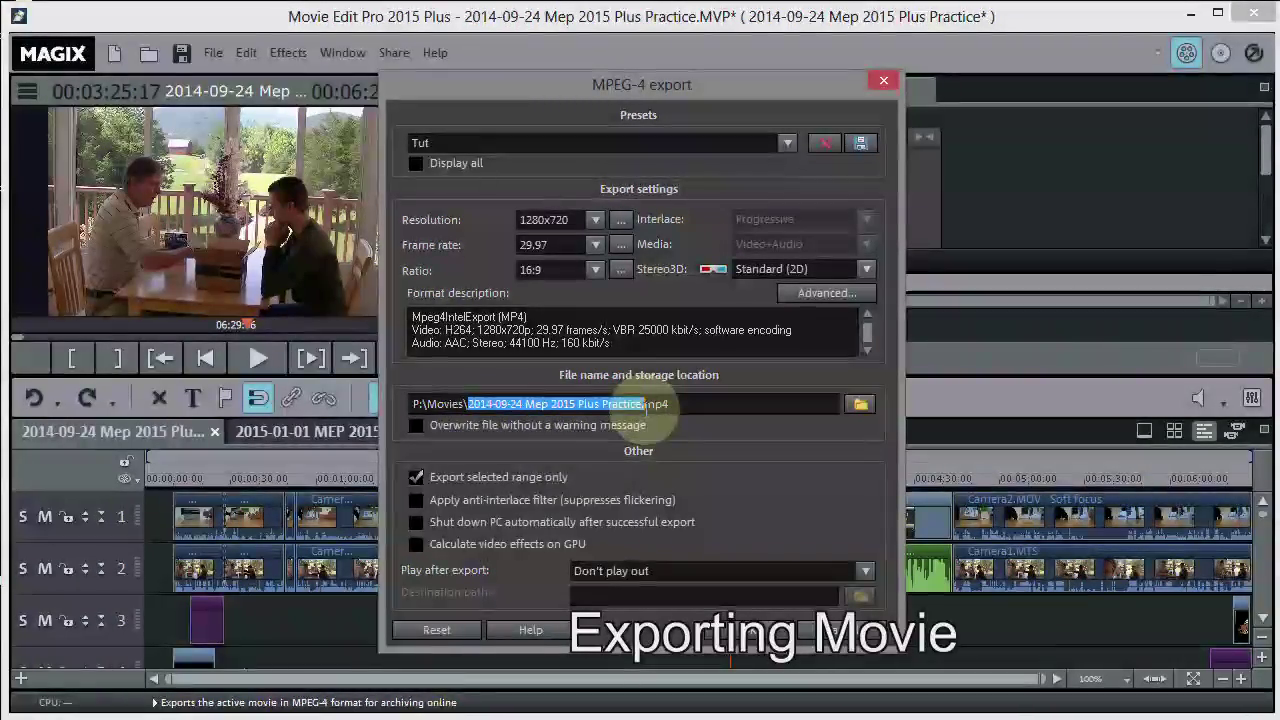
click(527, 404)
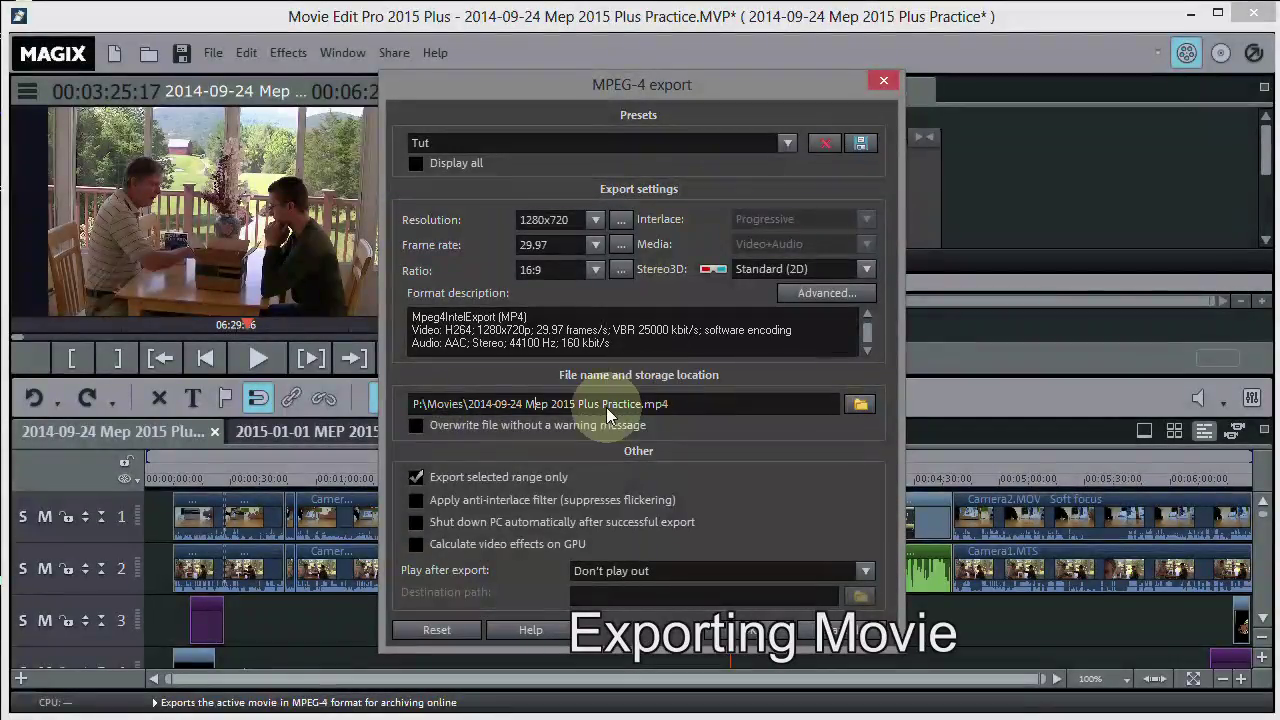
click(861, 404)
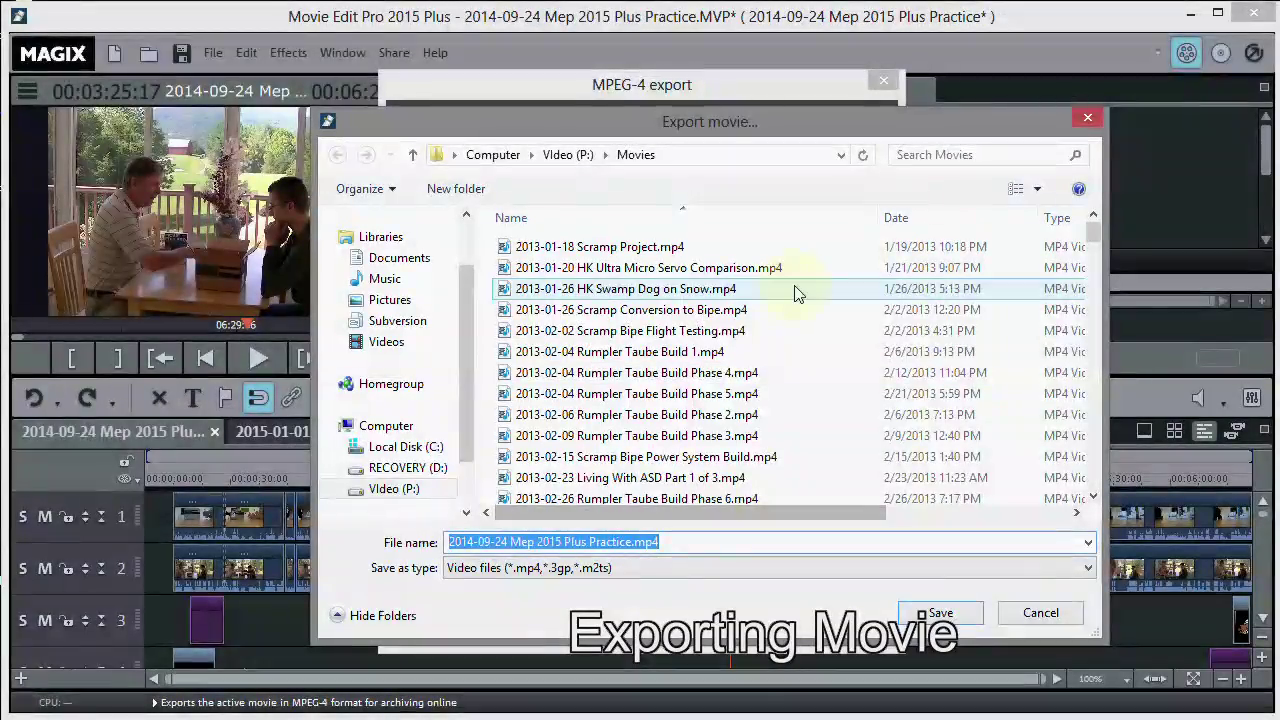
click(1038, 617)
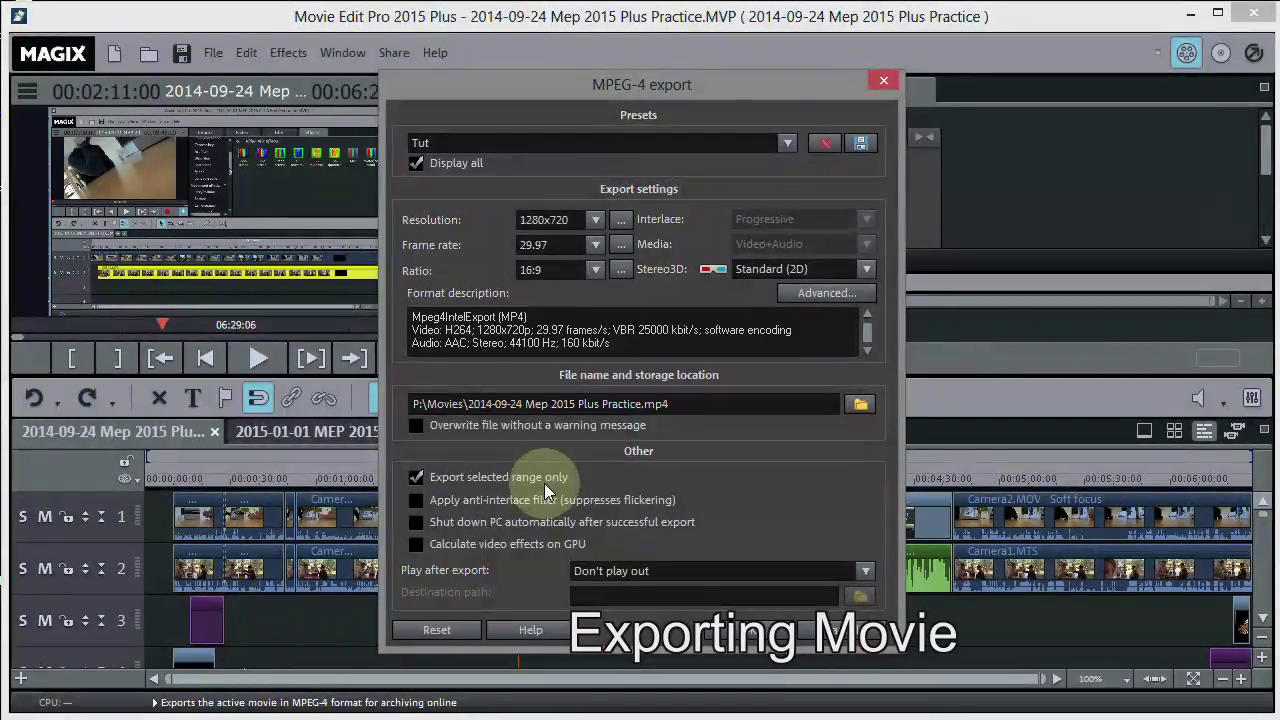
Step: Turn off exporting only the selected range and start the MPEG-4 export, ignoring the empty section in the movie
click(417, 479)
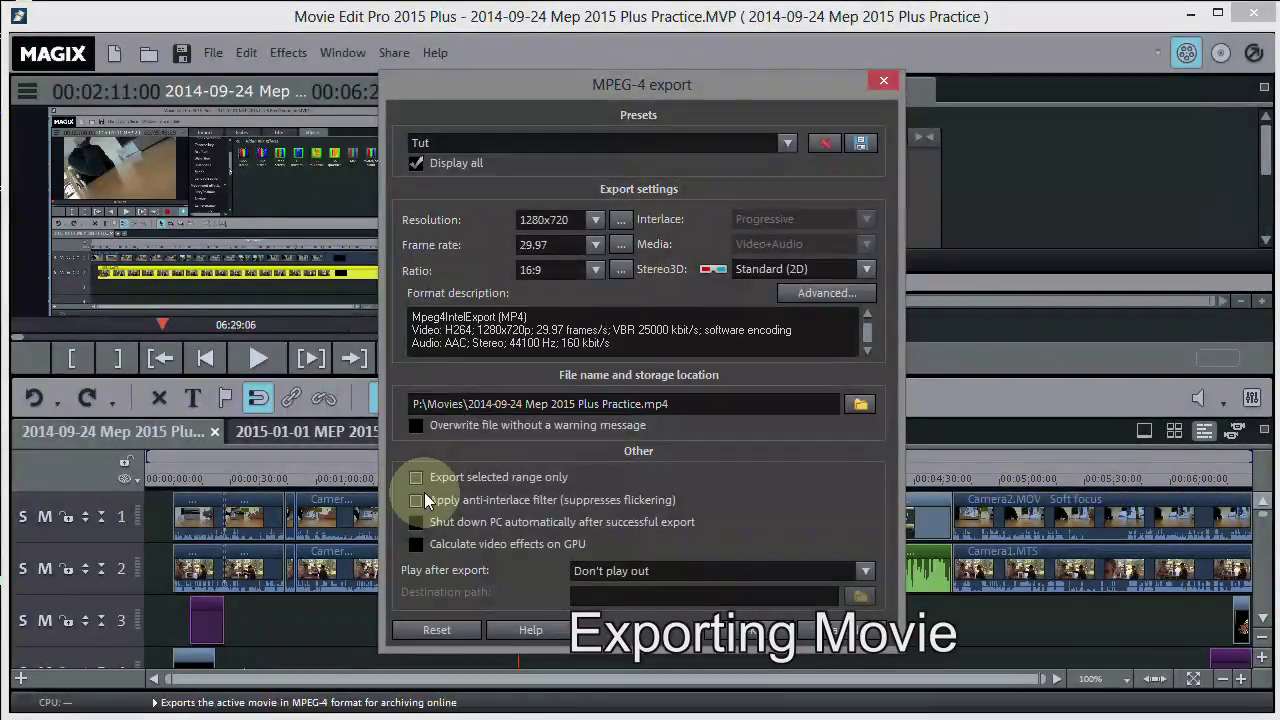
click(749, 636)
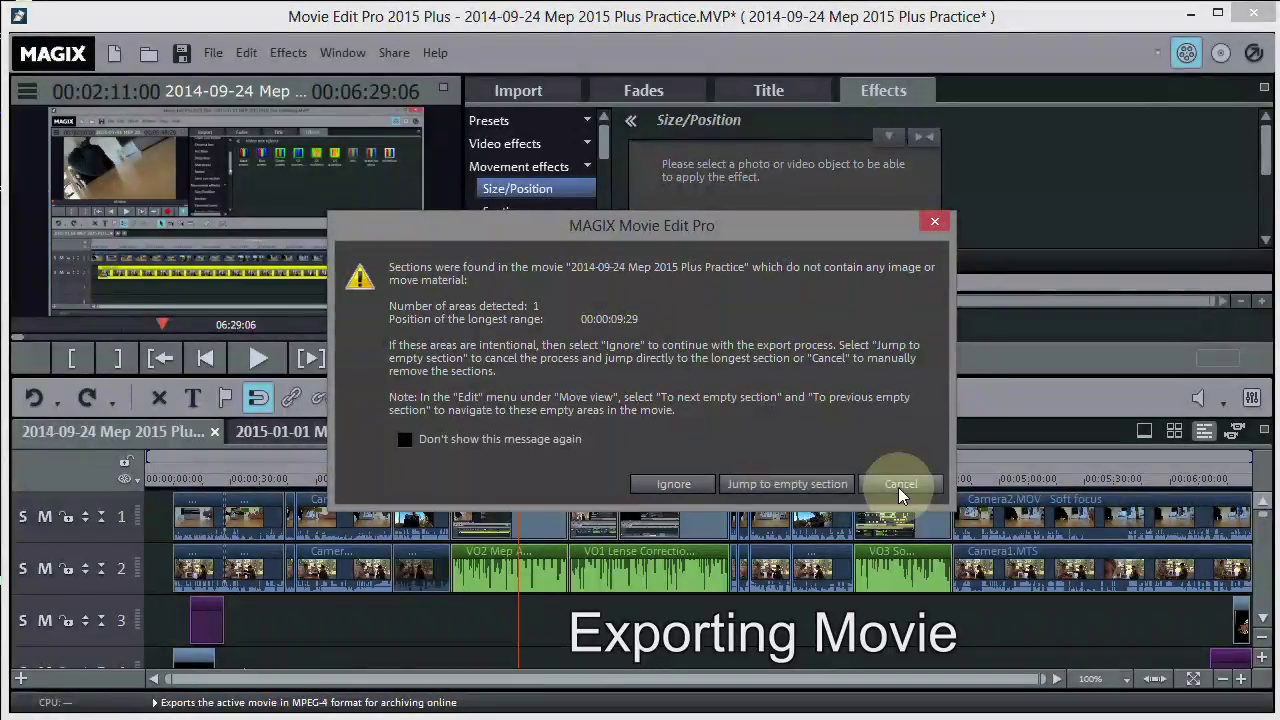
click(668, 483)
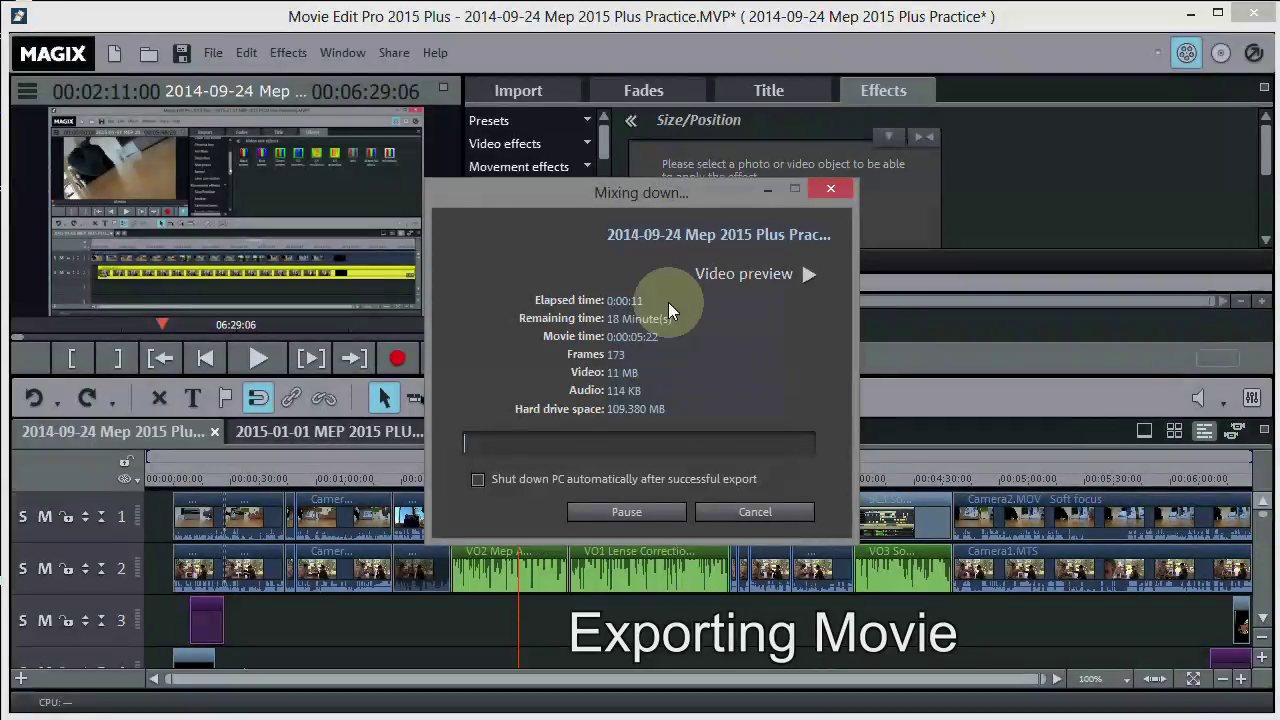
drag(580, 200, 673, 330)
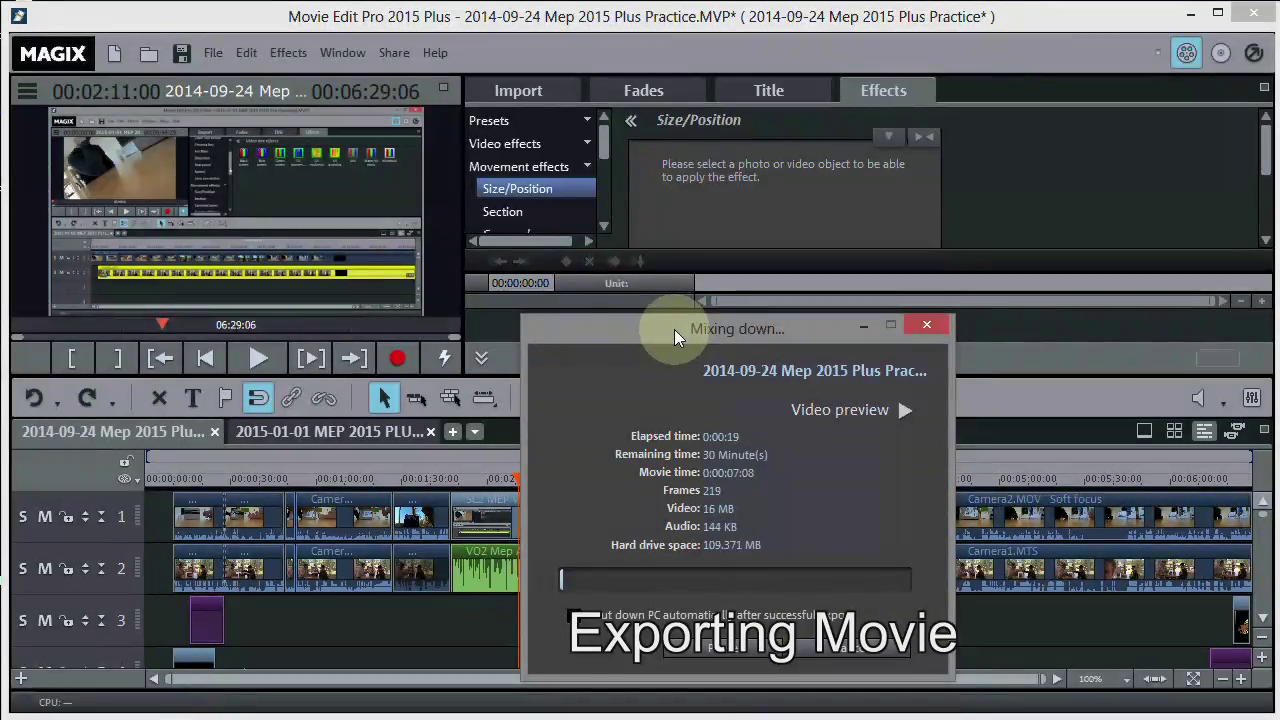
drag(674, 355, 686, 317)
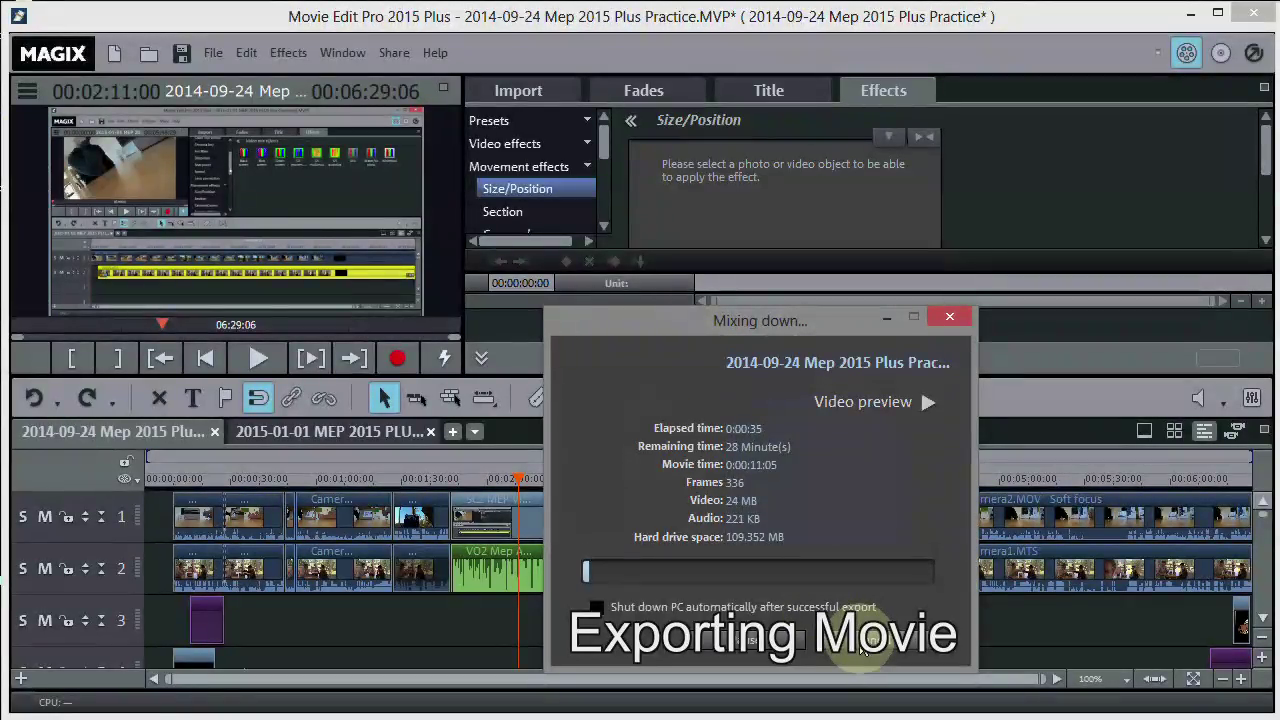
Step: Cancel the running MPEG-4 export of the whole movie
click(861, 648)
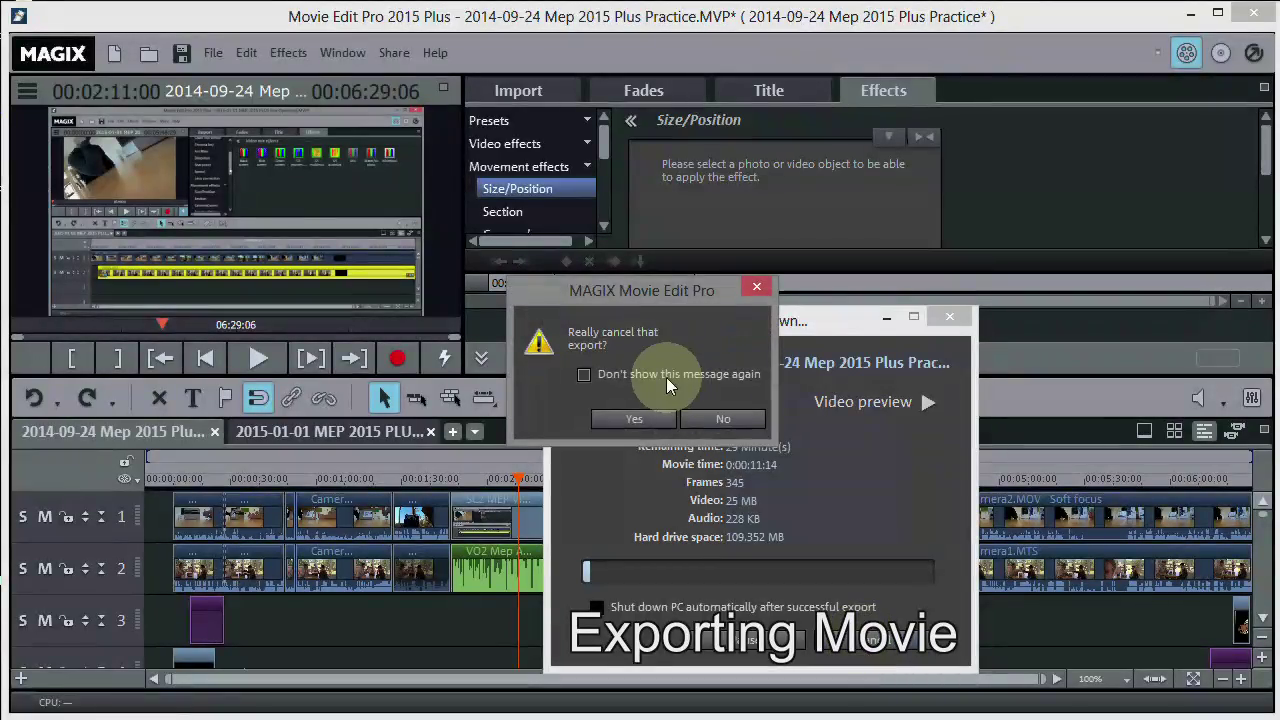
click(648, 418)
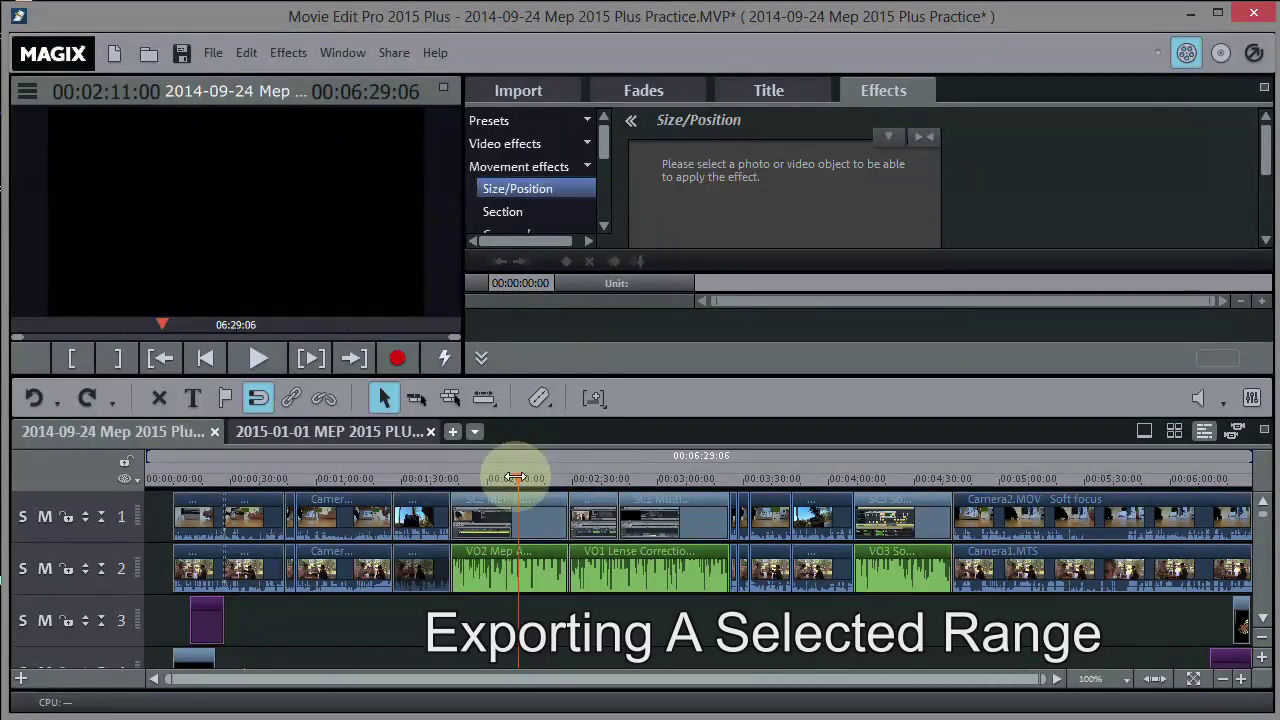
Step: Mark a range from the start of the VO2 clip at 00:01:47:18 to the end of the VO1 clip at 00:03:25:17
drag(513, 471, 450, 480)
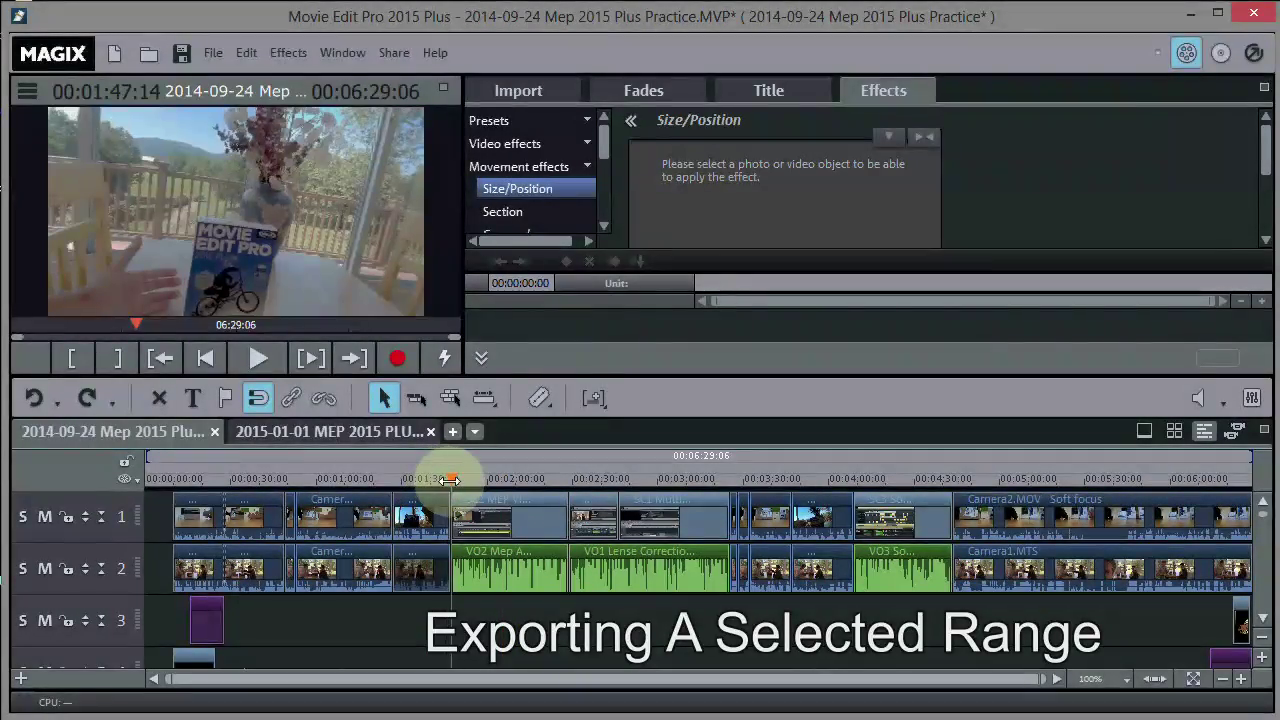
drag(450, 480, 451, 478)
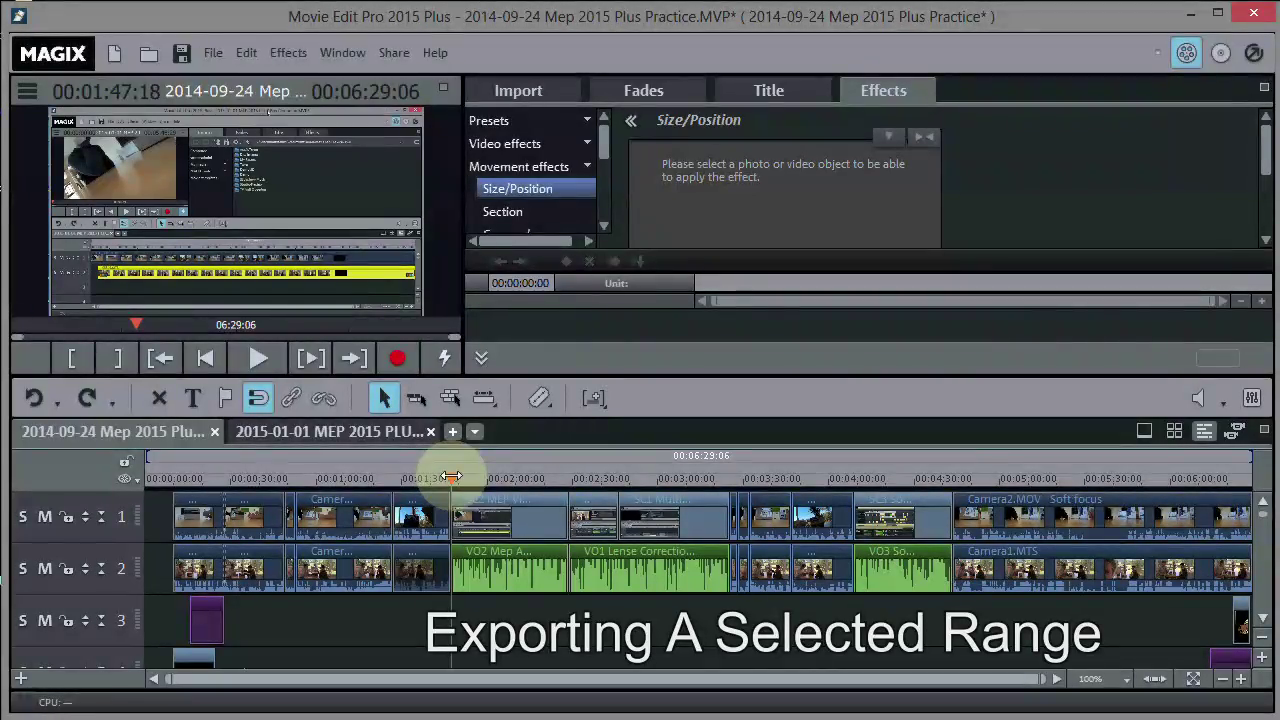
click(69, 357)
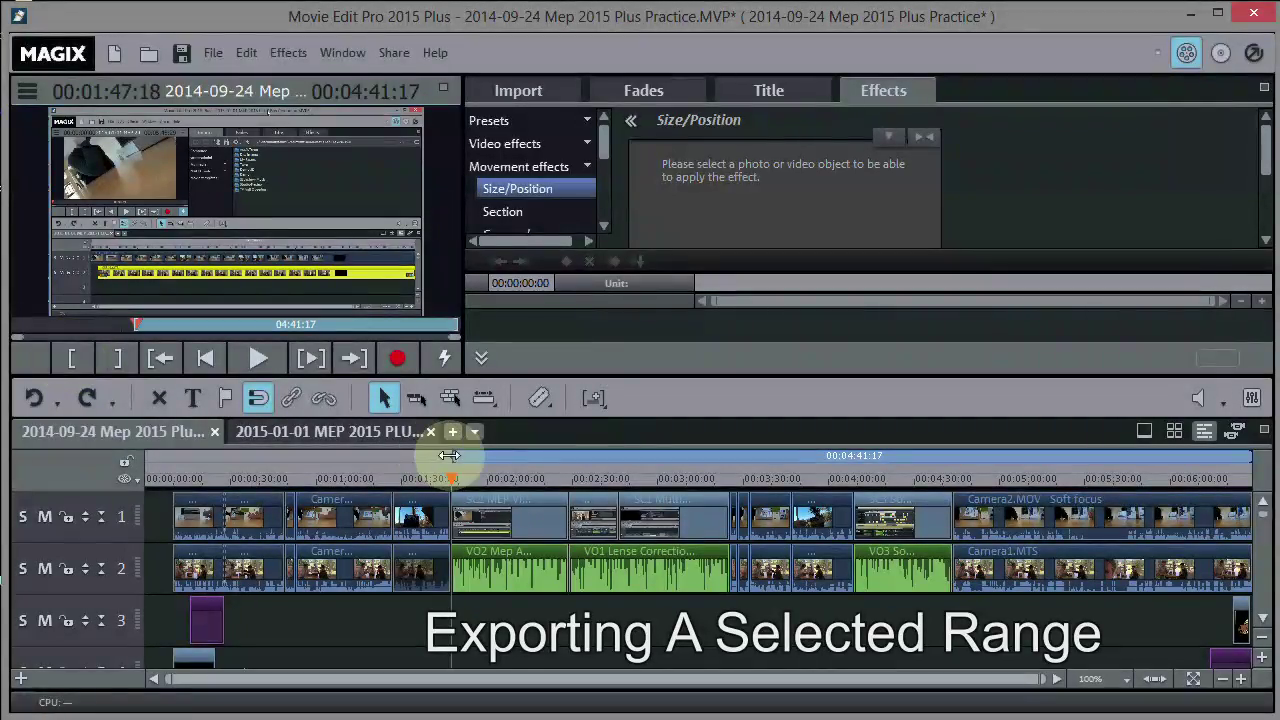
click(718, 482)
drag(718, 482, 730, 482)
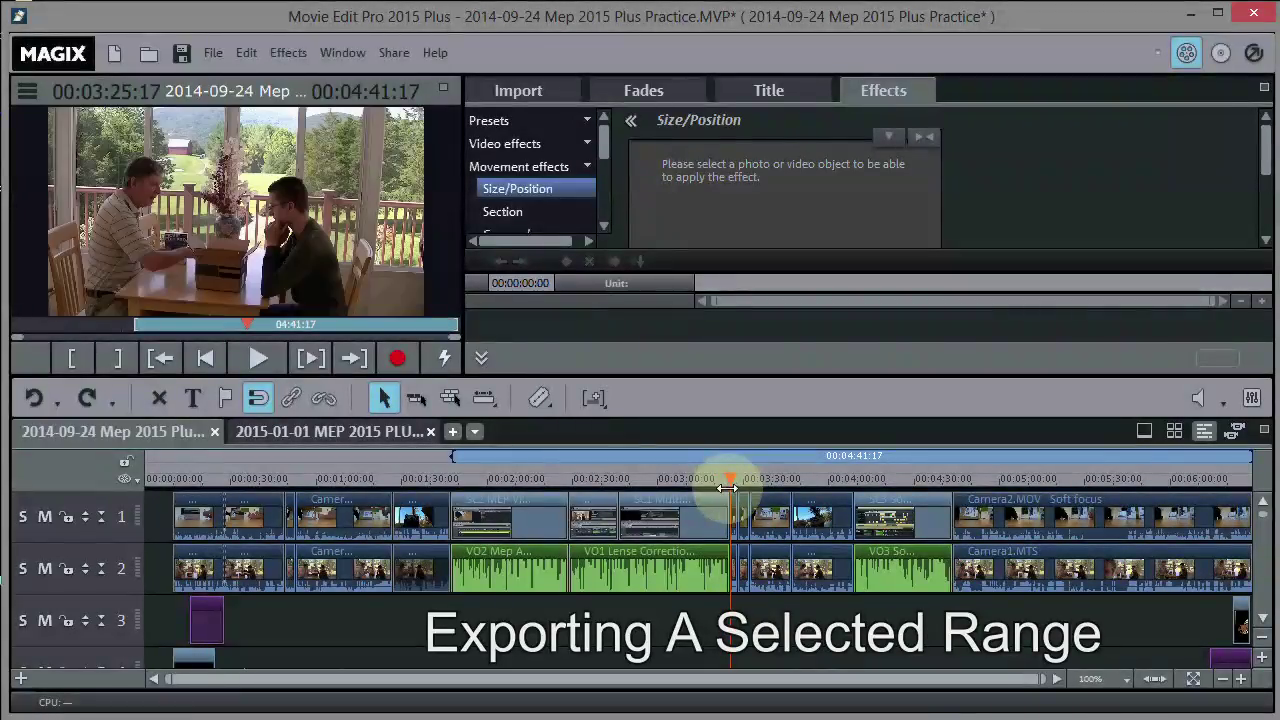
click(117, 357)
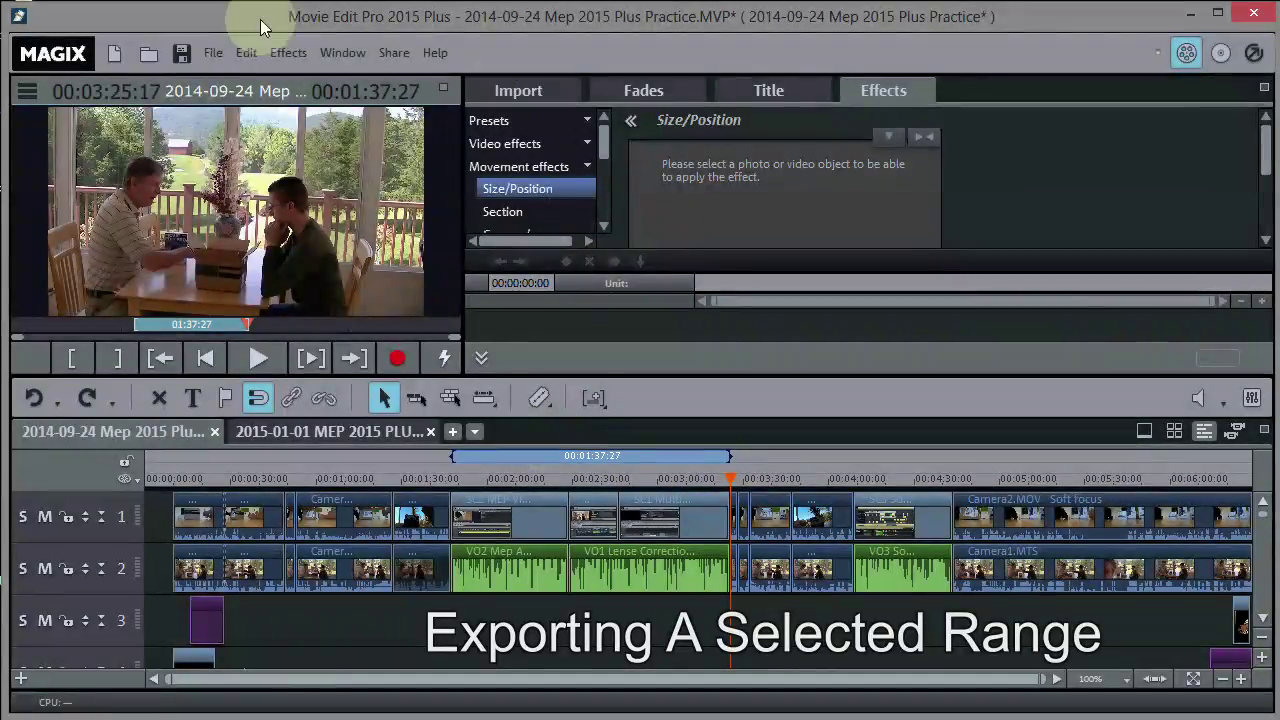
Step: Export only the selected range as MPEG-4 with the Tut preset, overwriting the existing 2014-09-24 Mep 2015 Plus Practice.mp4
click(212, 55)
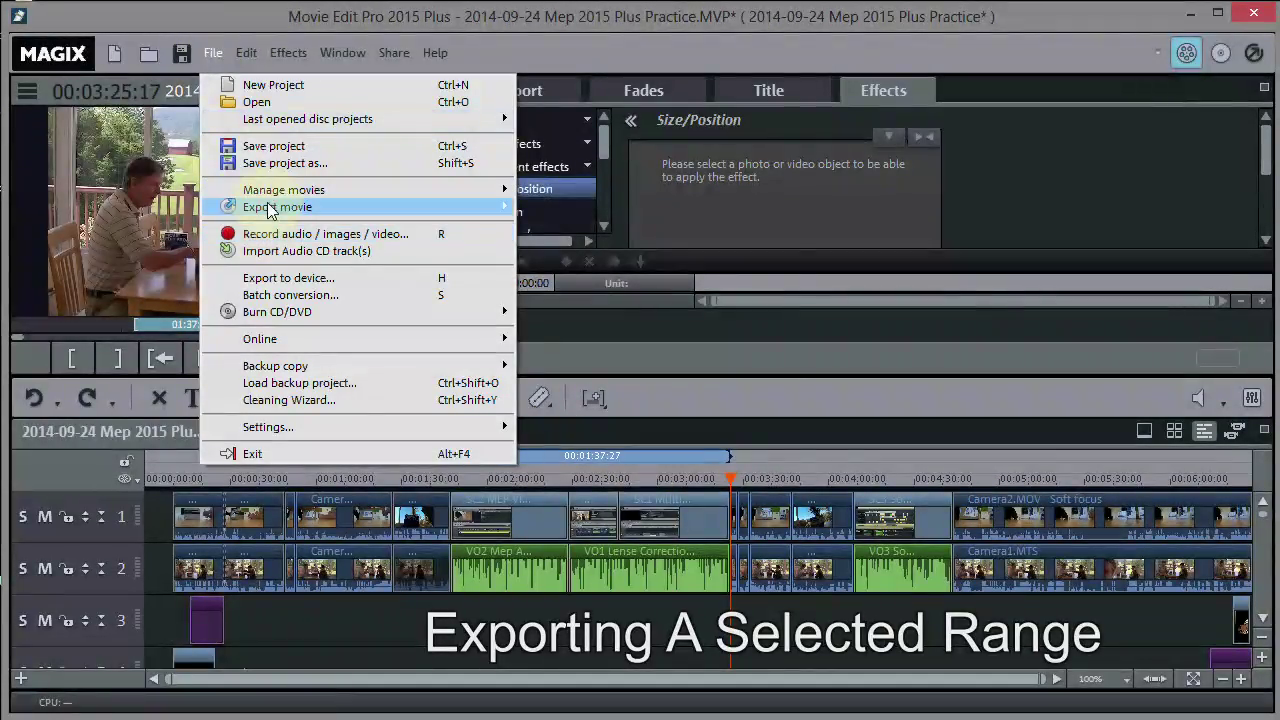
mouse_move(470, 206)
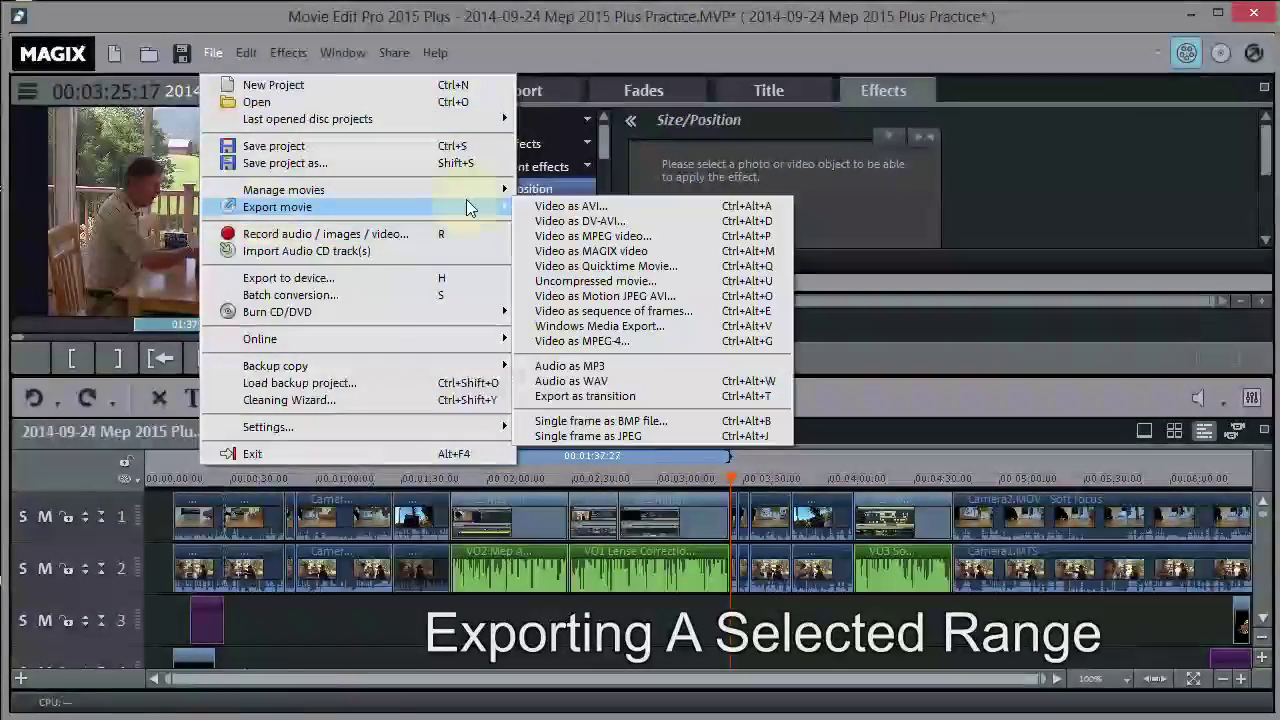
click(615, 340)
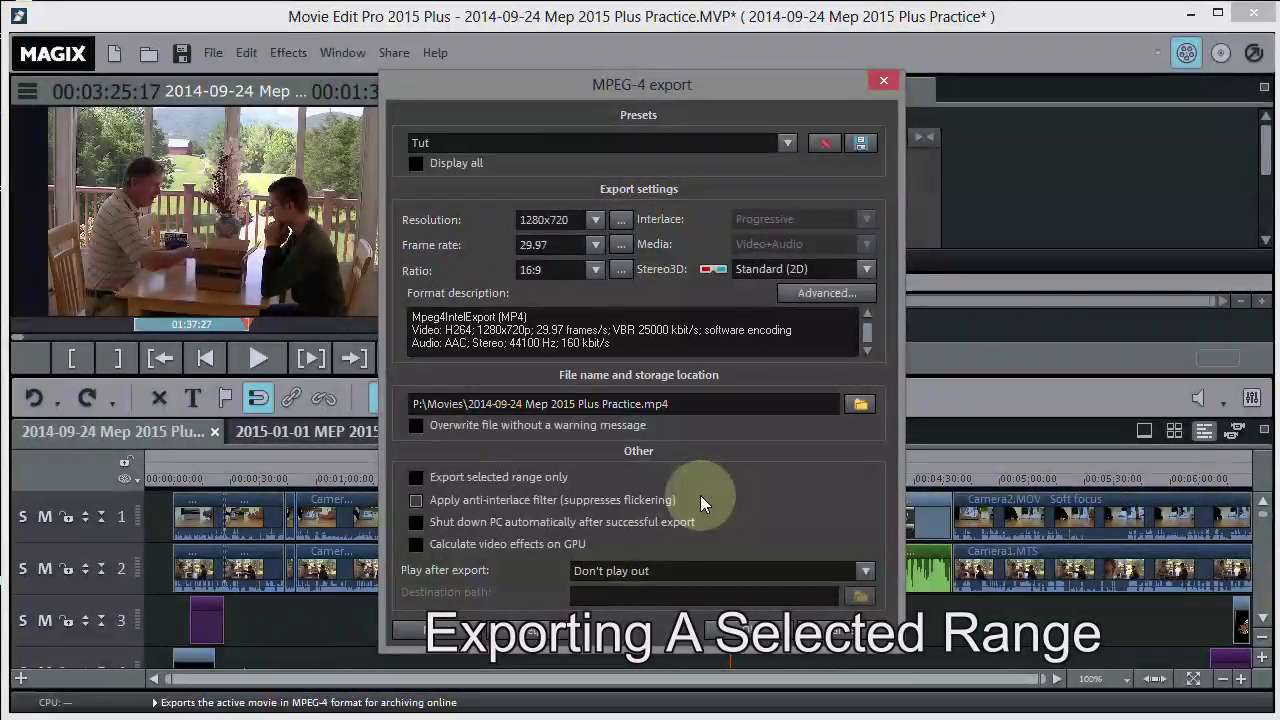
click(419, 478)
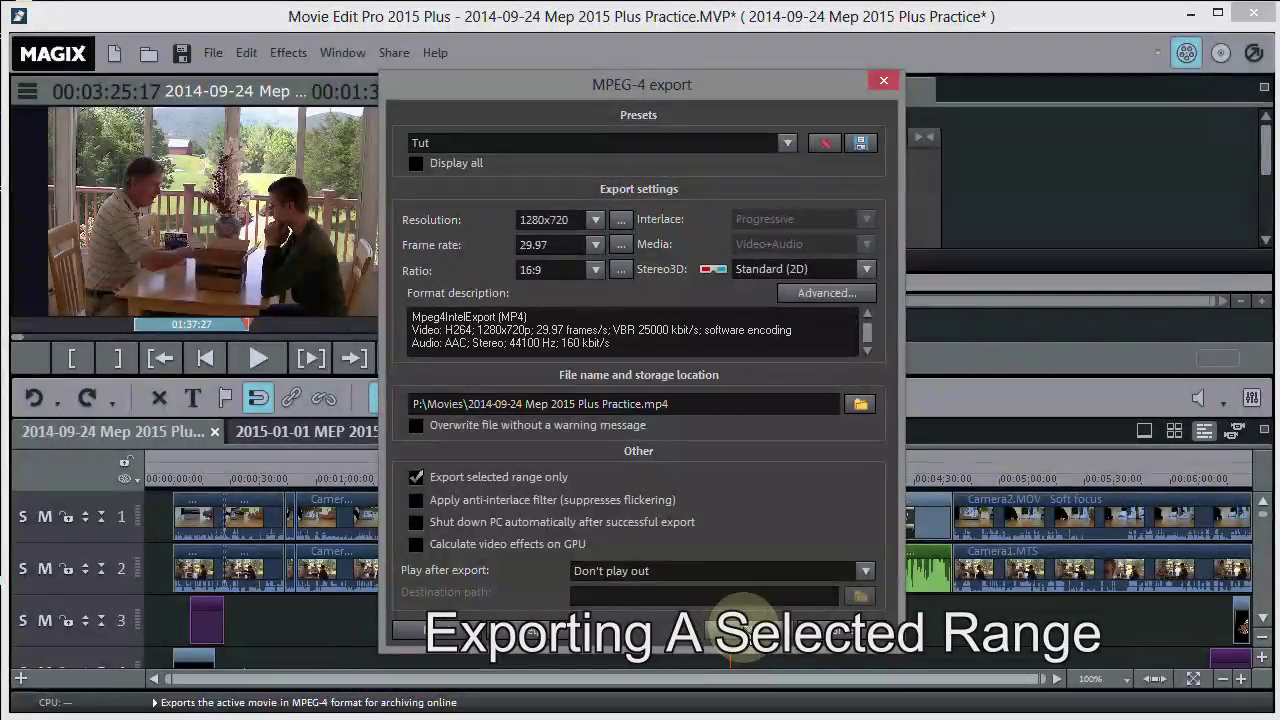
click(745, 628)
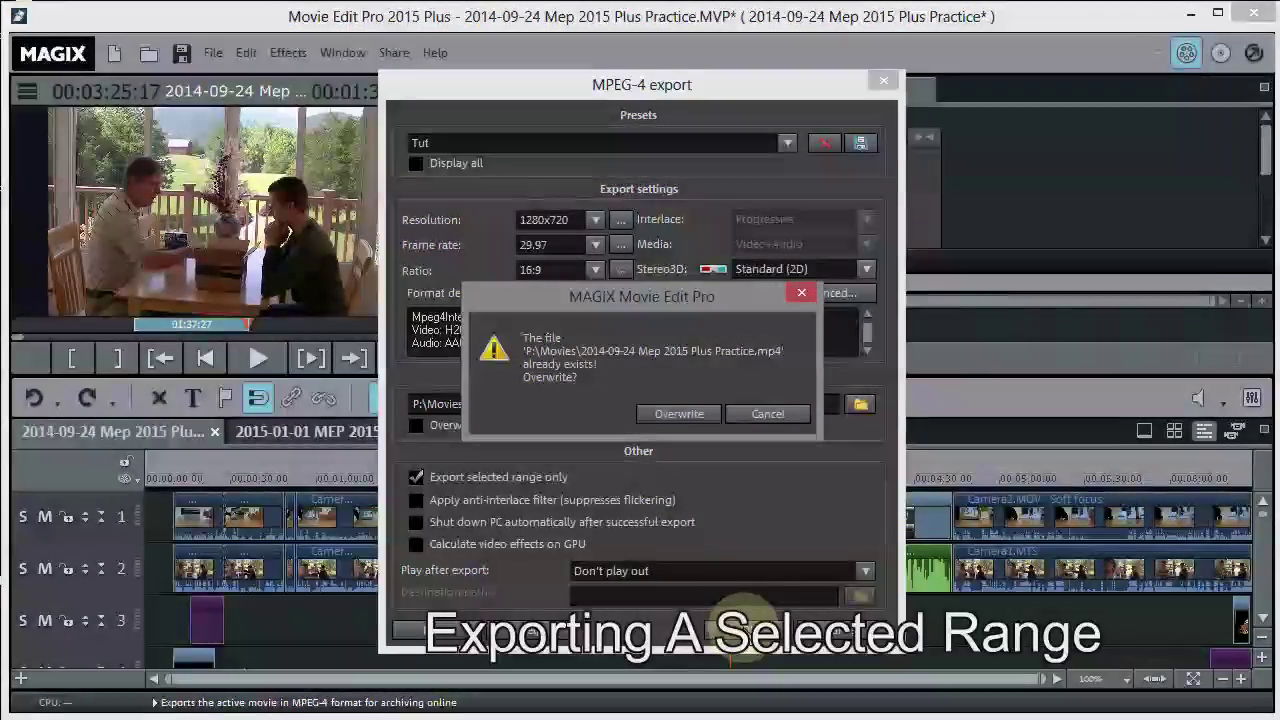
click(679, 415)
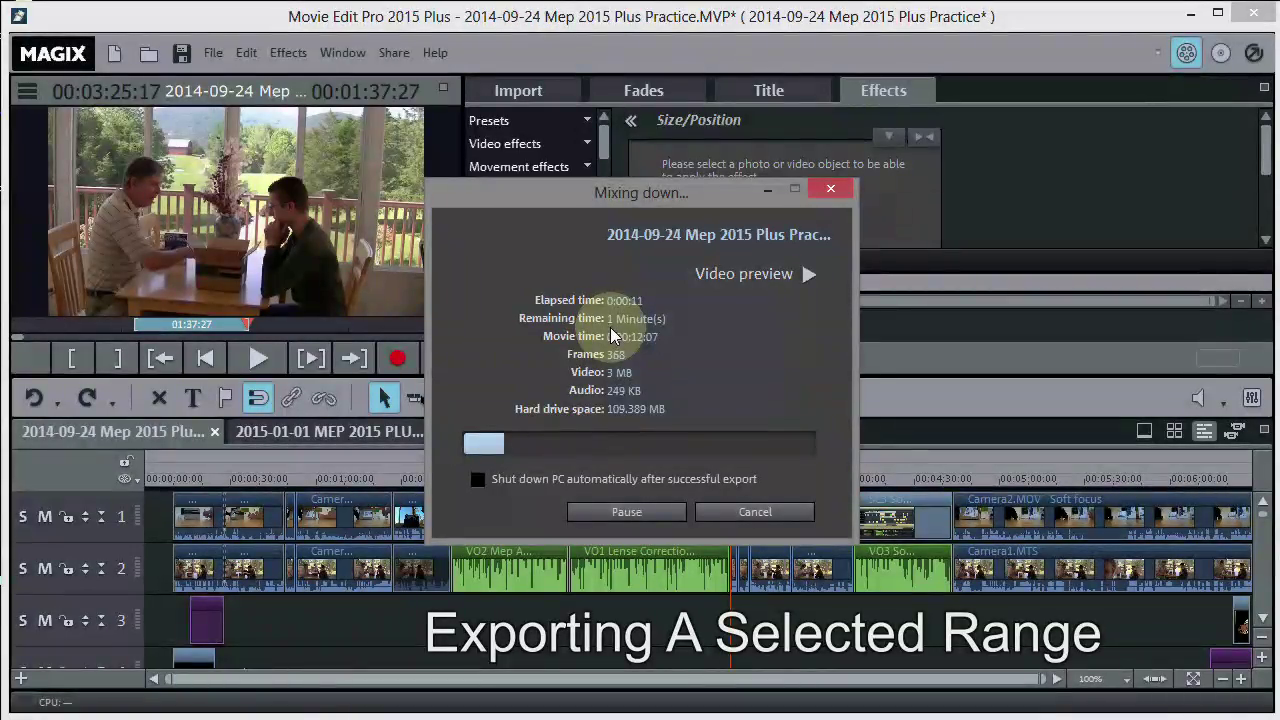
Step: Cancel the running export of the selected range
click(755, 513)
click(624, 418)
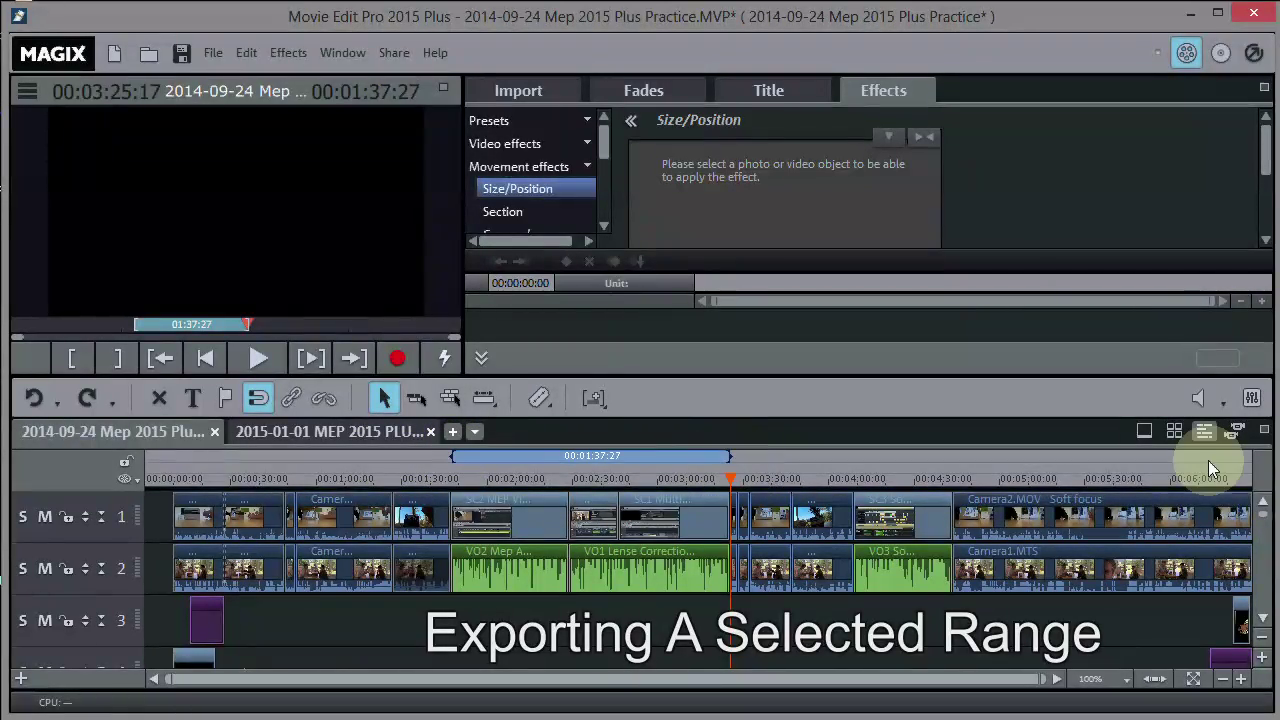
click(1155, 680)
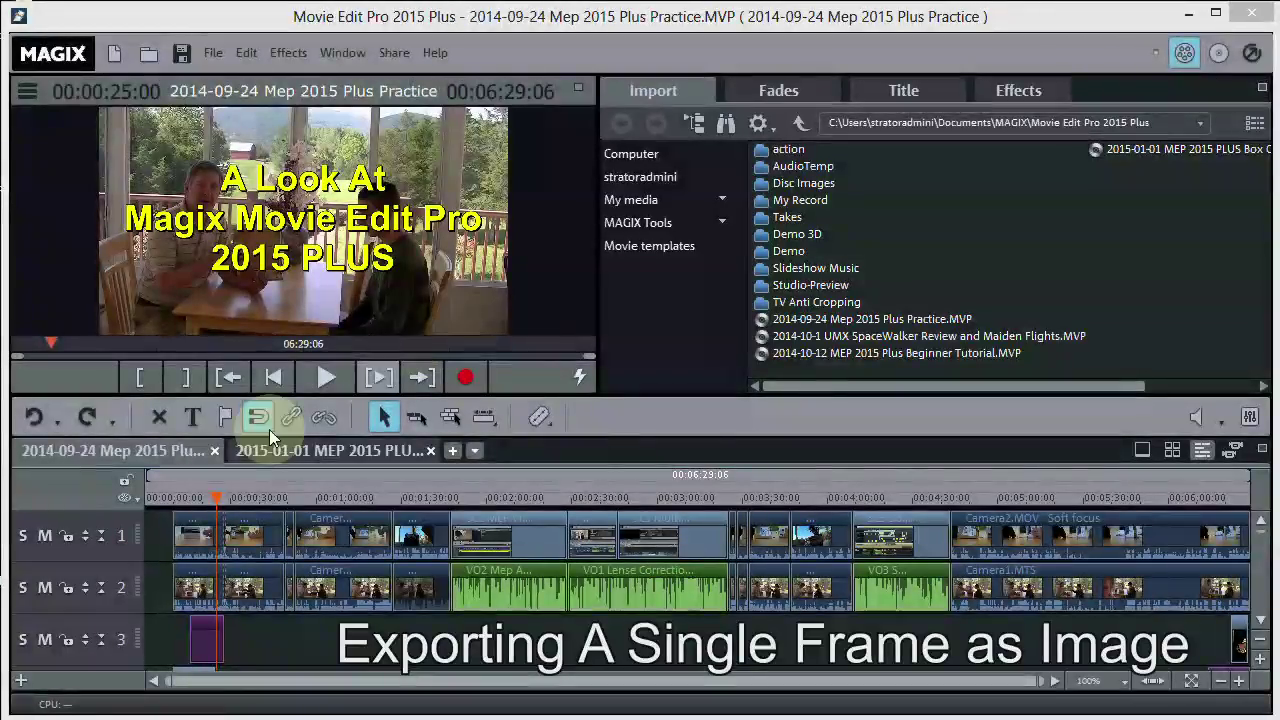
Step: Export the frame at 00:00:25:00 as a 1280x720 JPEG, continuing despite the differing frame rate
mouse_move(218, 497)
mouse_down()
mouse_move(240, 494)
mouse_move(198, 494)
mouse_move(300, 500)
mouse_move(216, 496)
mouse_up()
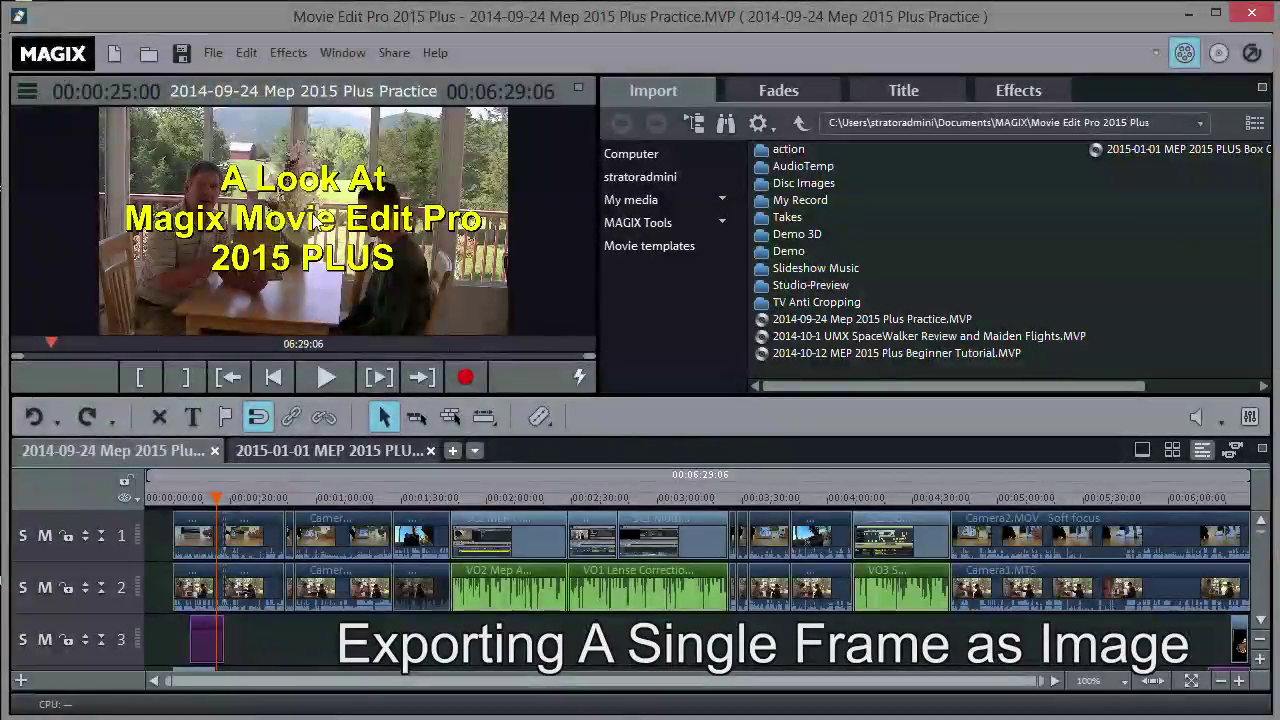
drag(240, 499, 210, 497)
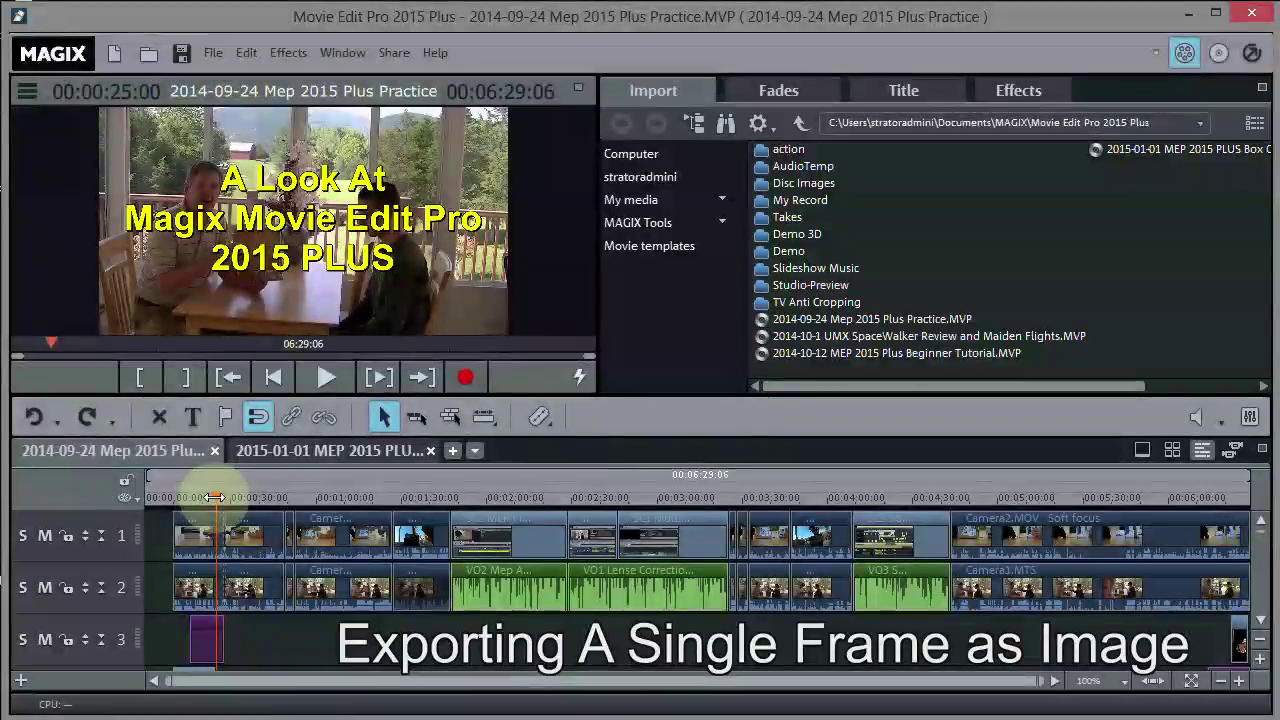
click(214, 55)
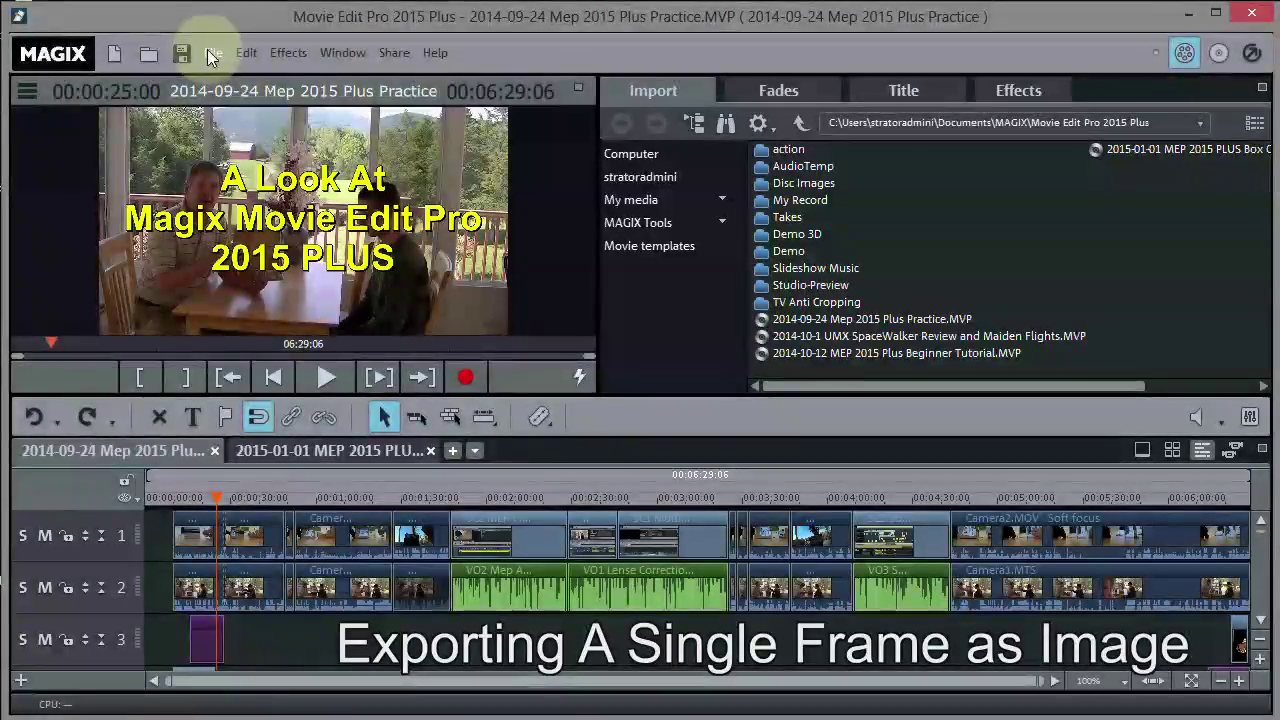
mouse_move(284, 211)
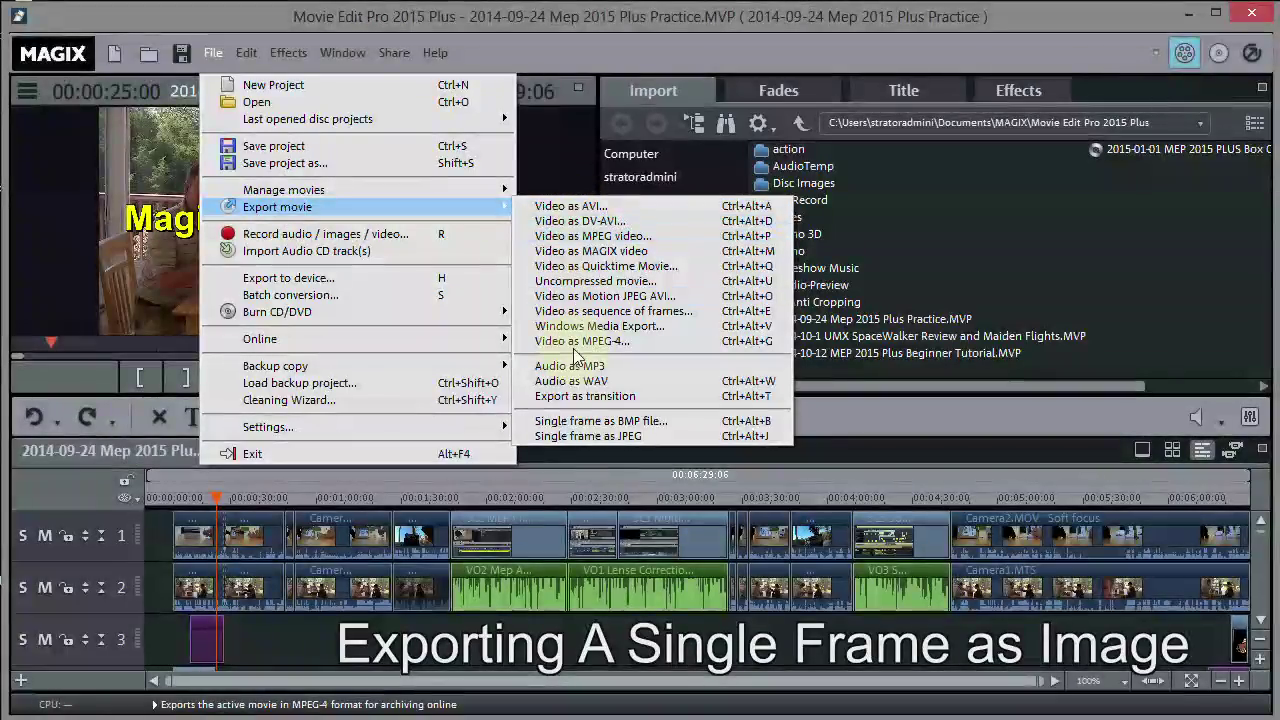
click(580, 438)
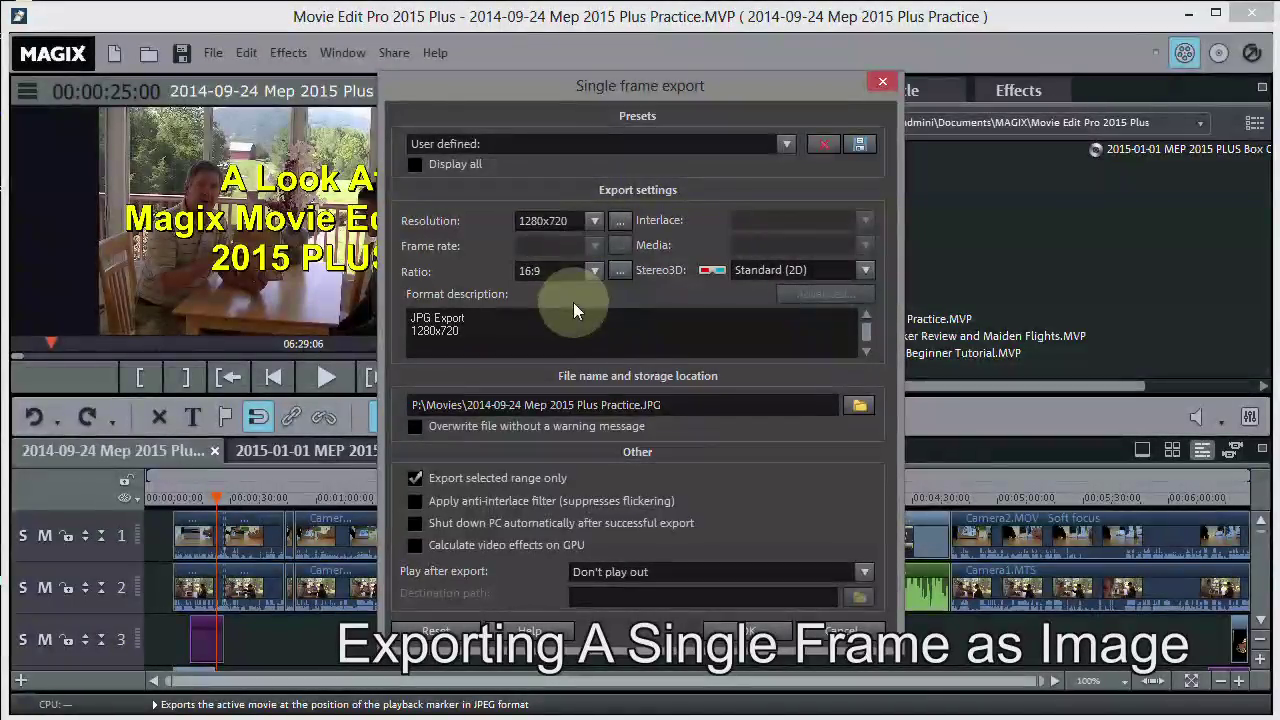
click(745, 630)
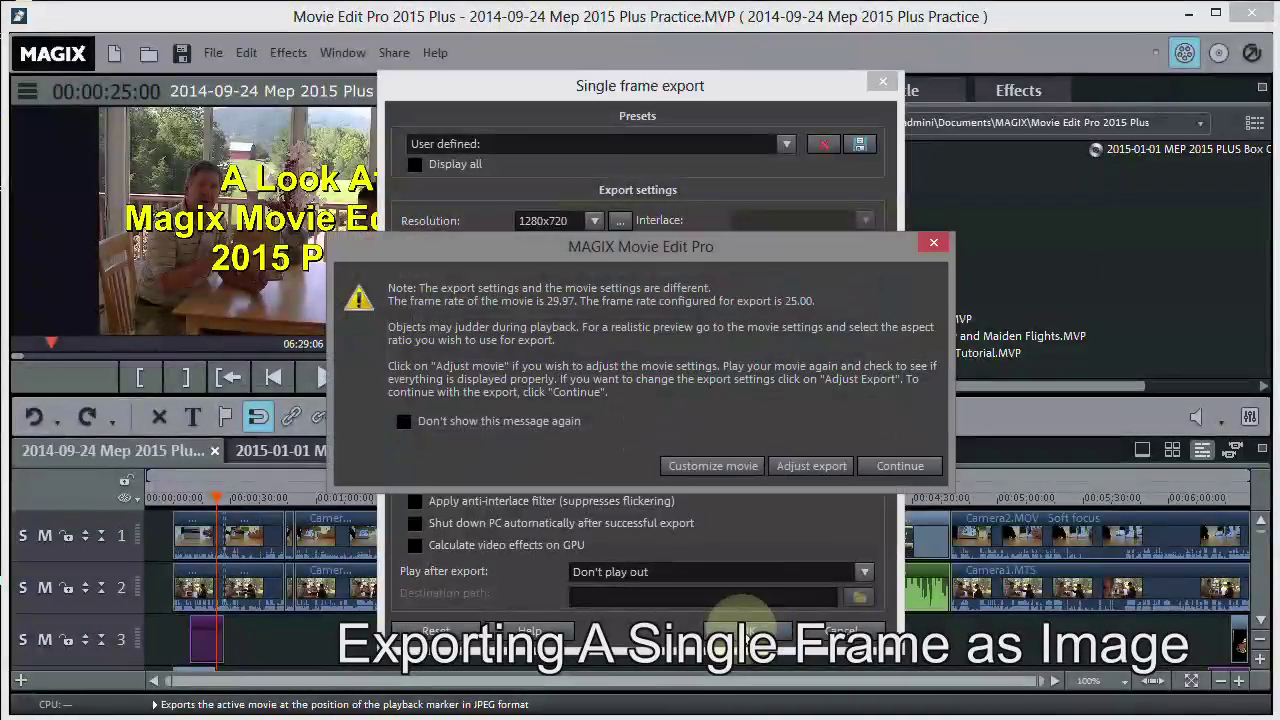
click(886, 467)
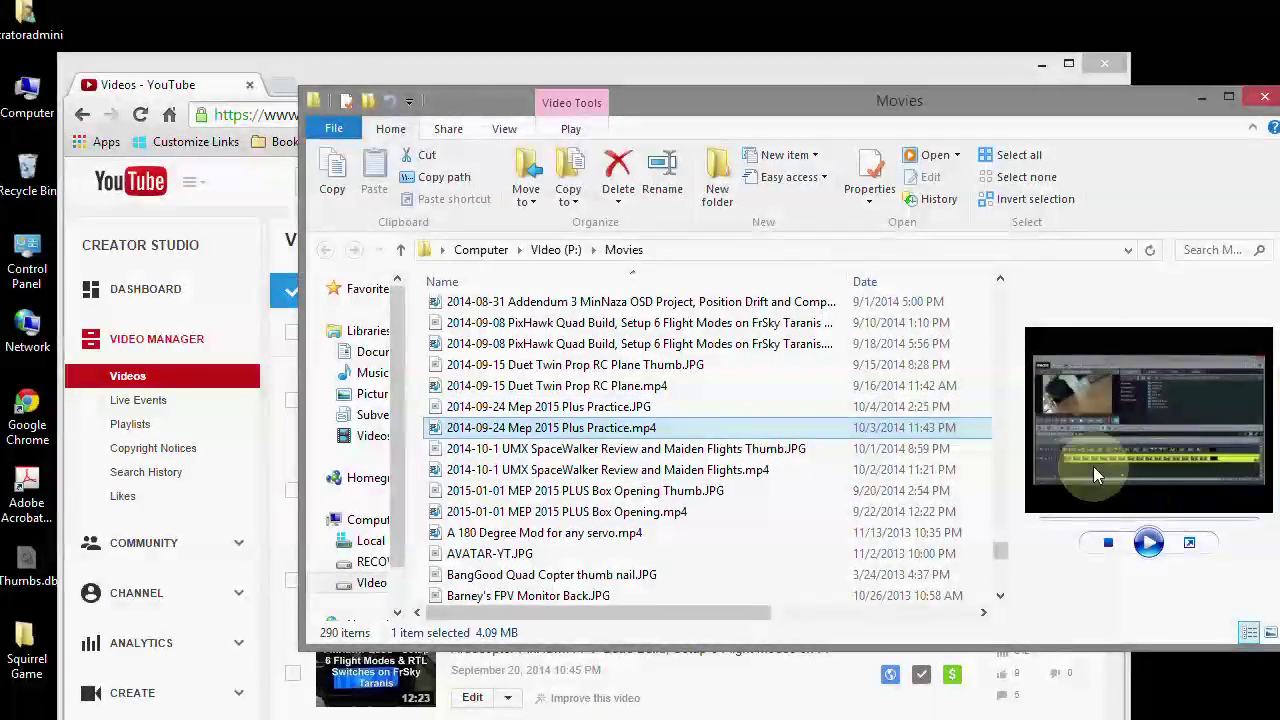
Step: Preview 2014-09-24 Mep 2015 Plus Practice.JPG in the Movies folder and move the folder window aside
click(572, 408)
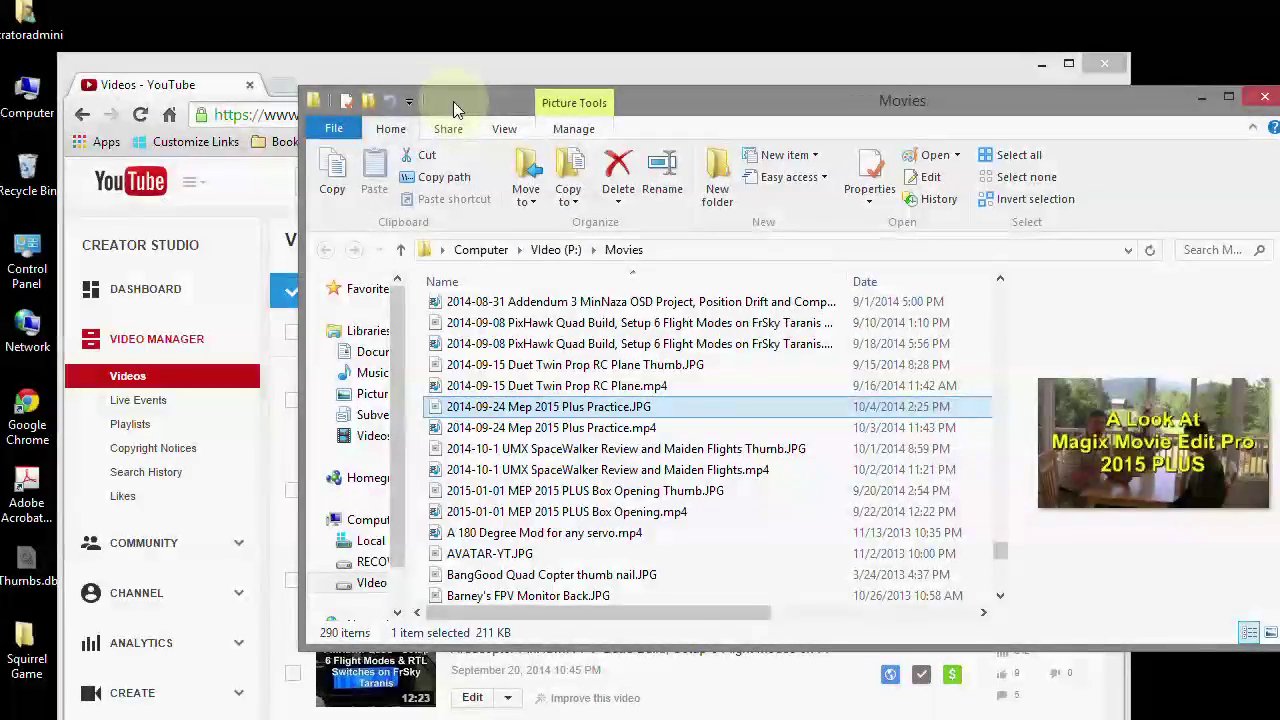
drag(458, 108, 796, 143)
Step: Switch to YouTube in the browser and upload 2014-09-24 Mep 2015 Plus Practice.mp4 from the Movies folder
click(727, 85)
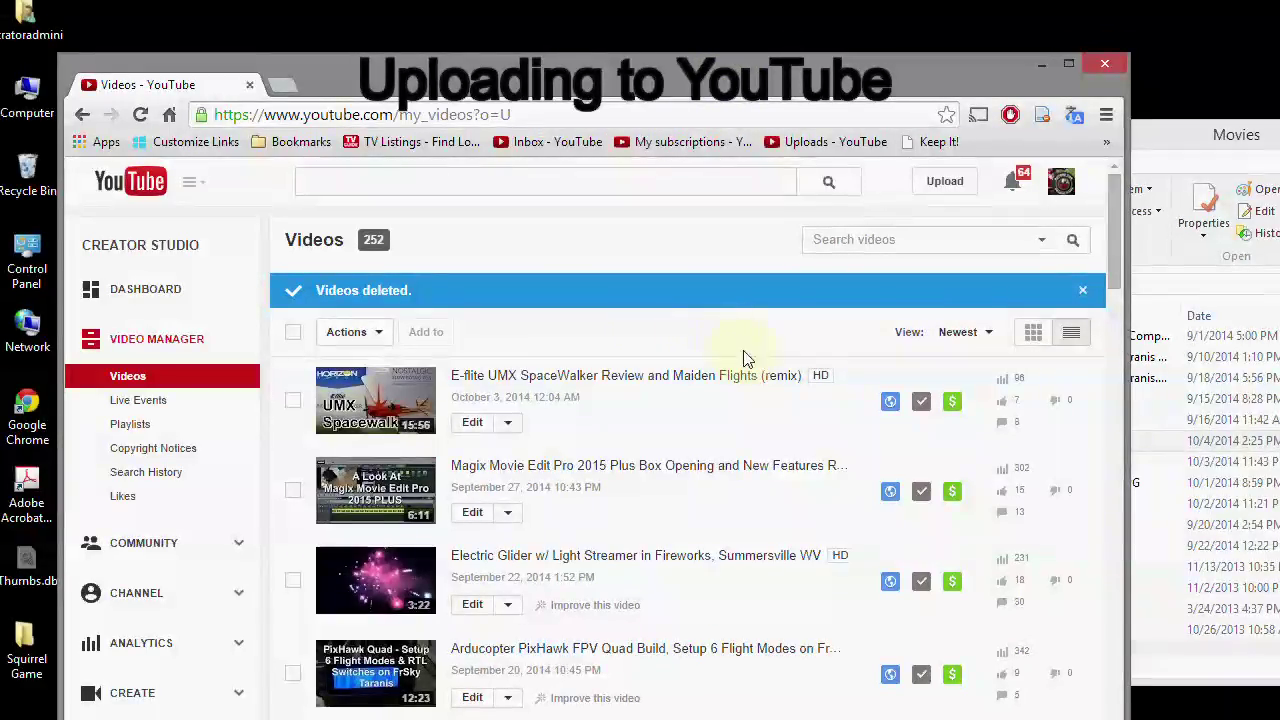
click(940, 186)
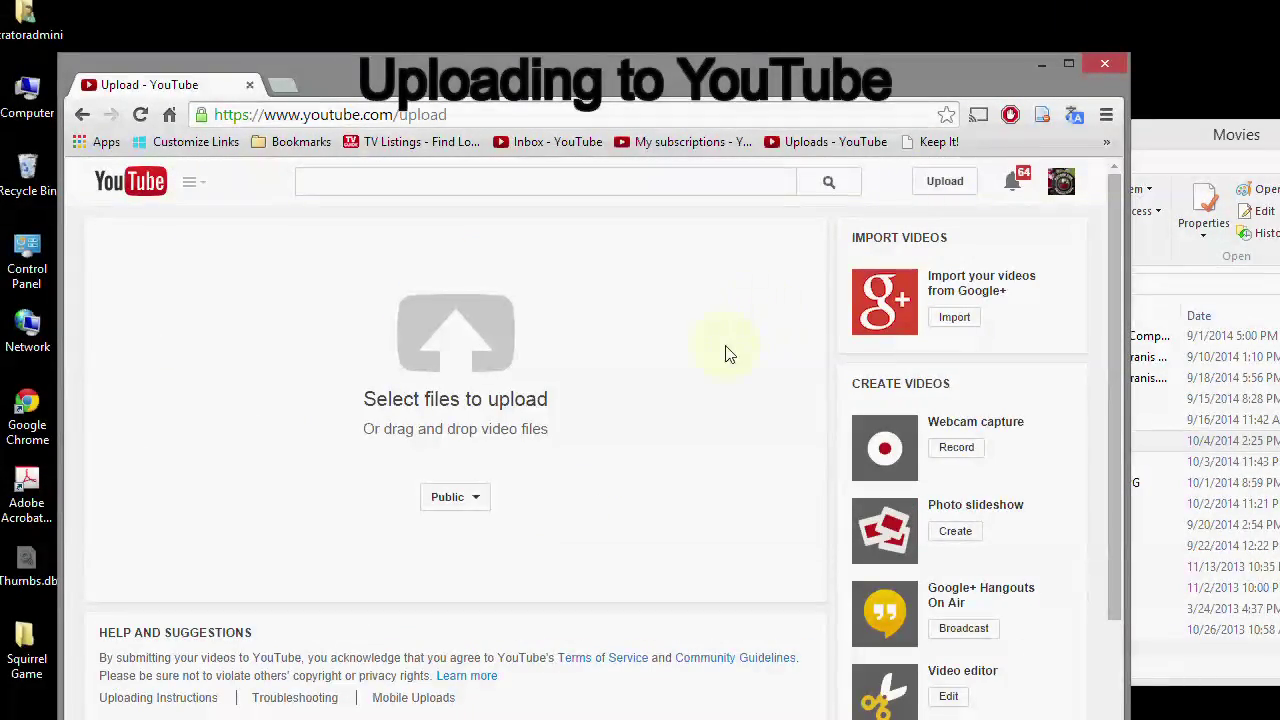
click(1180, 143)
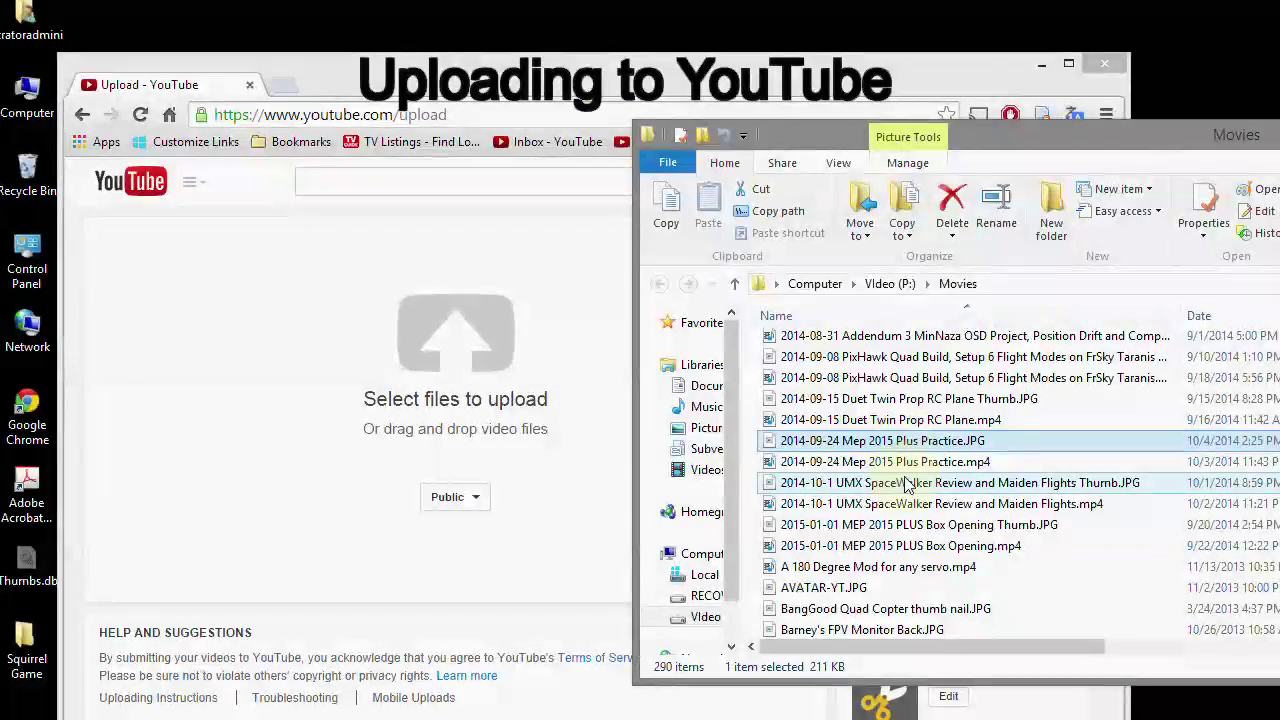
mouse_move(906, 476)
drag(906, 476, 448, 386)
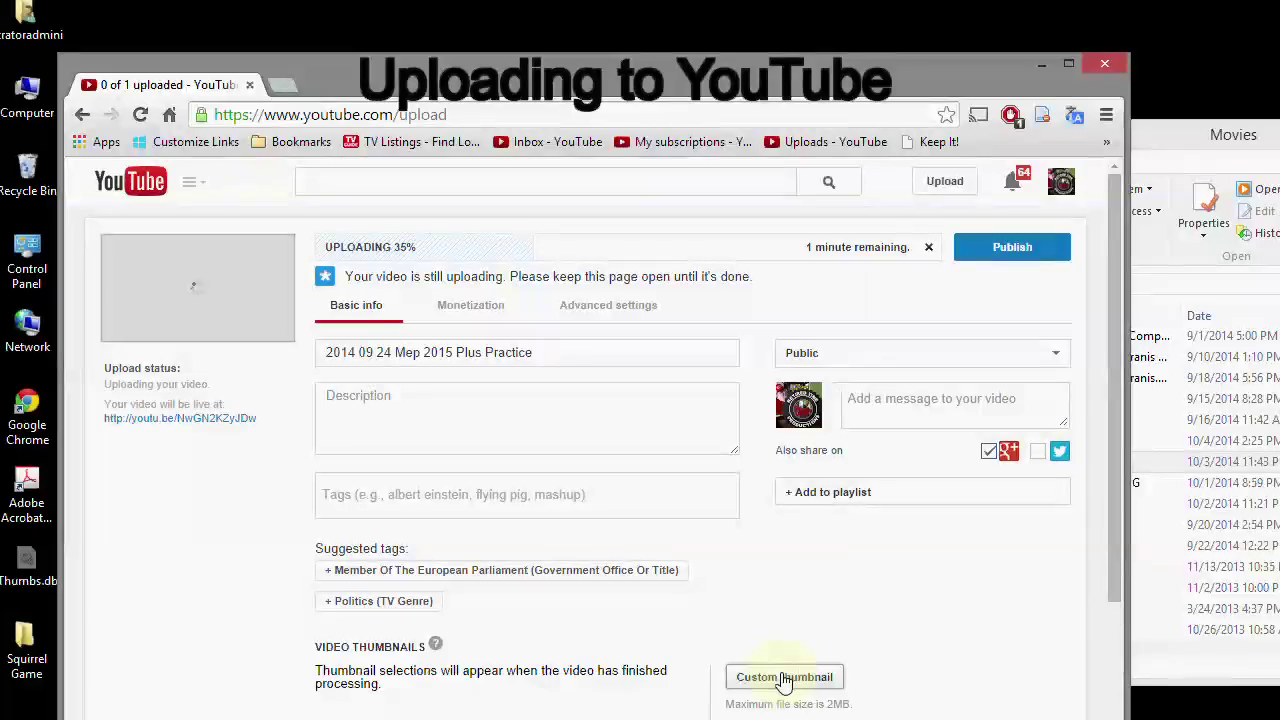
Step: Set 2014-09-24 Mep 2015 Plus Practice.JPG from the Movies folder as the uploaded video's custom thumbnail
click(784, 677)
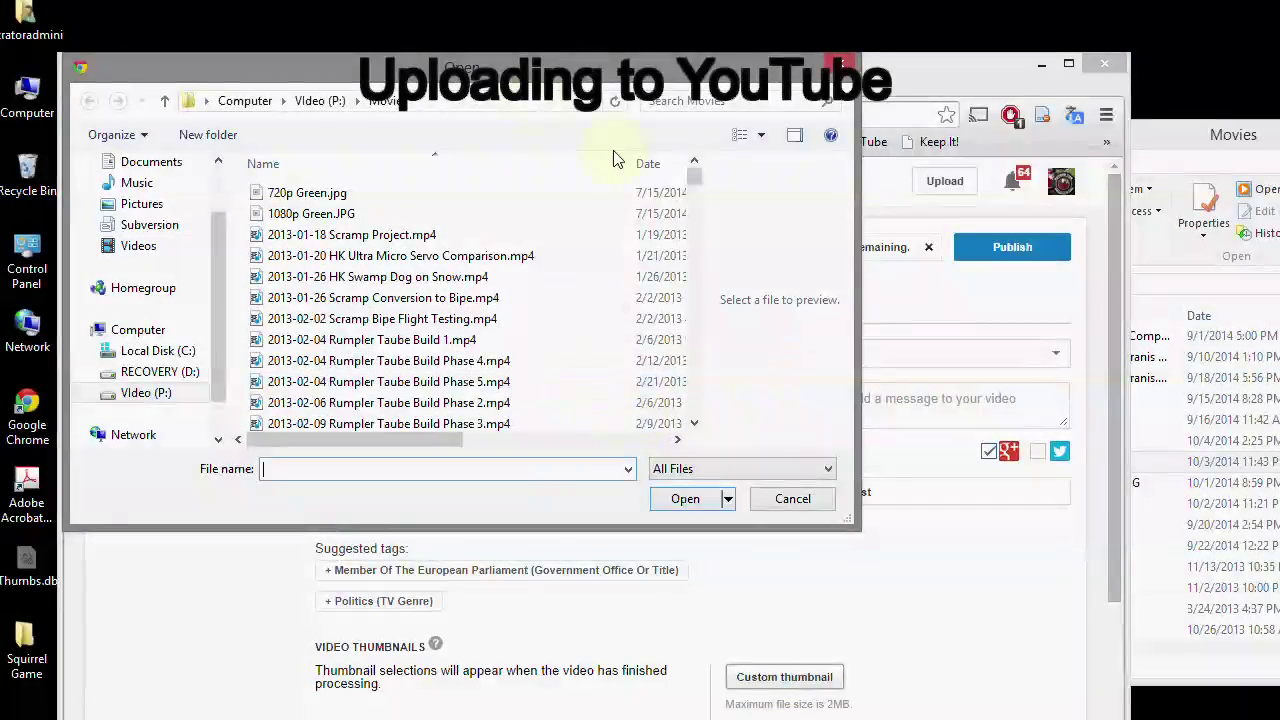
drag(423, 68, 502, 174)
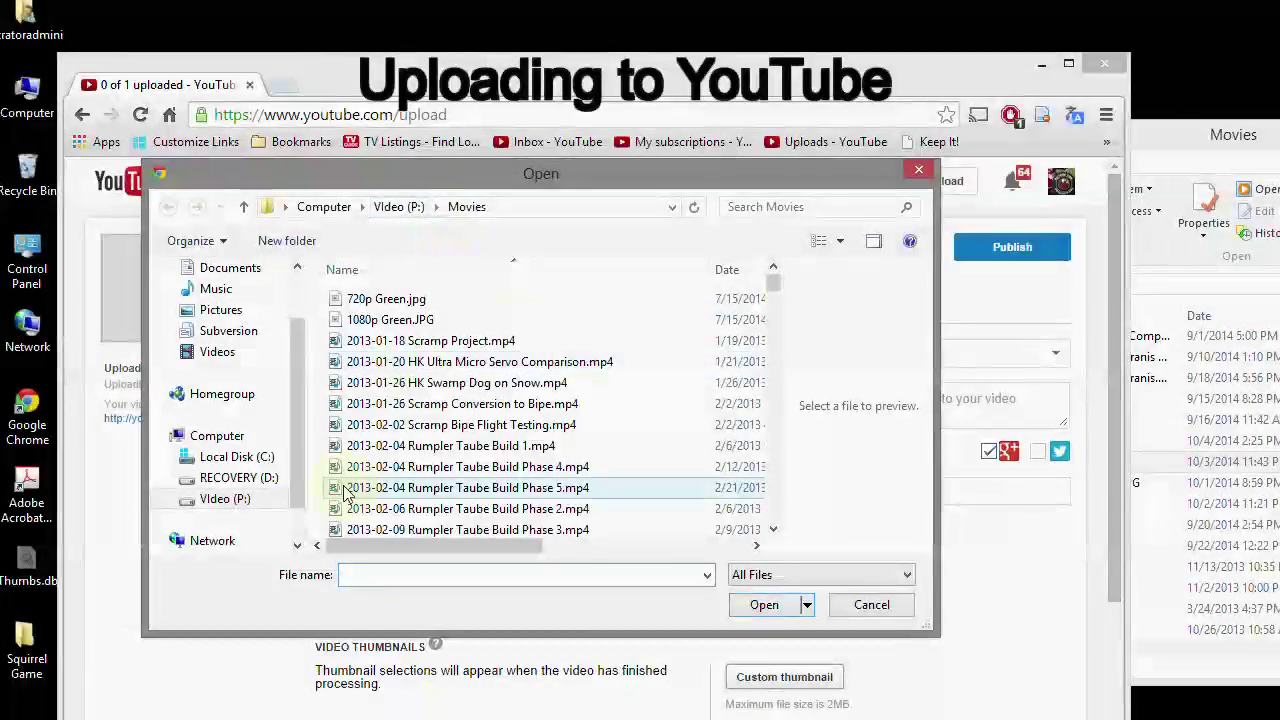
click(246, 208)
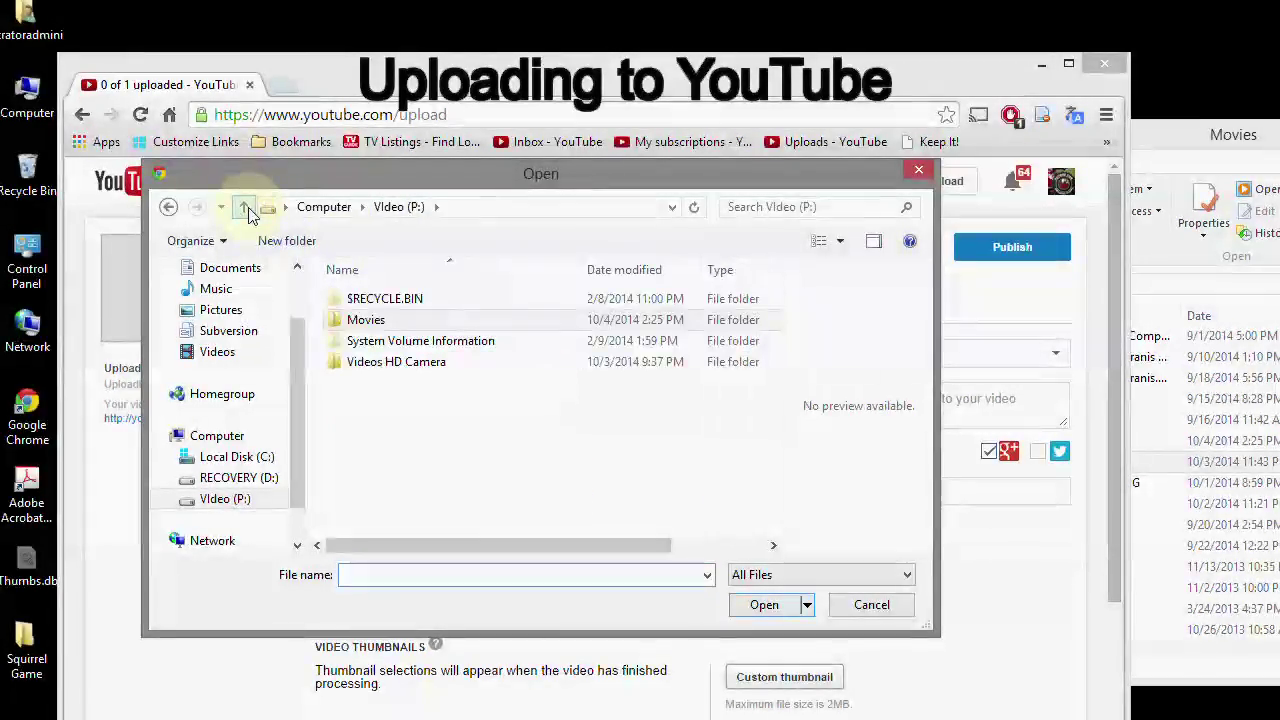
double_click(365, 319)
click(487, 352)
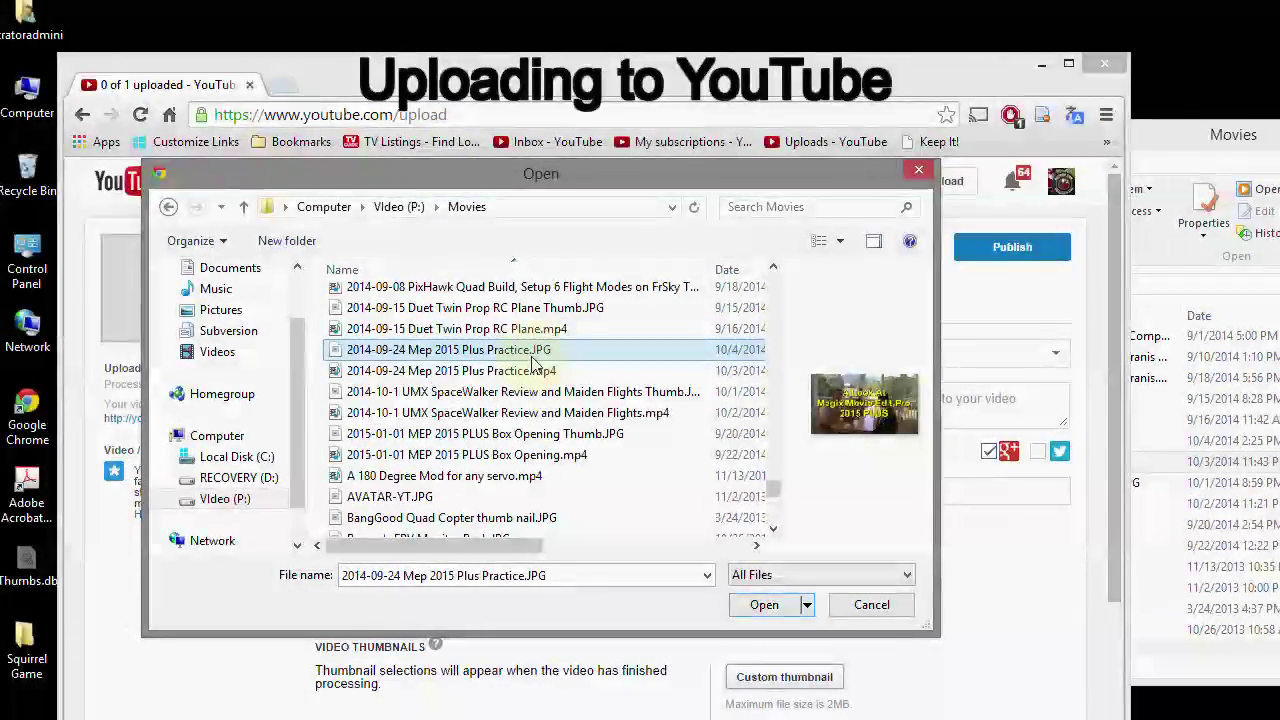
click(764, 605)
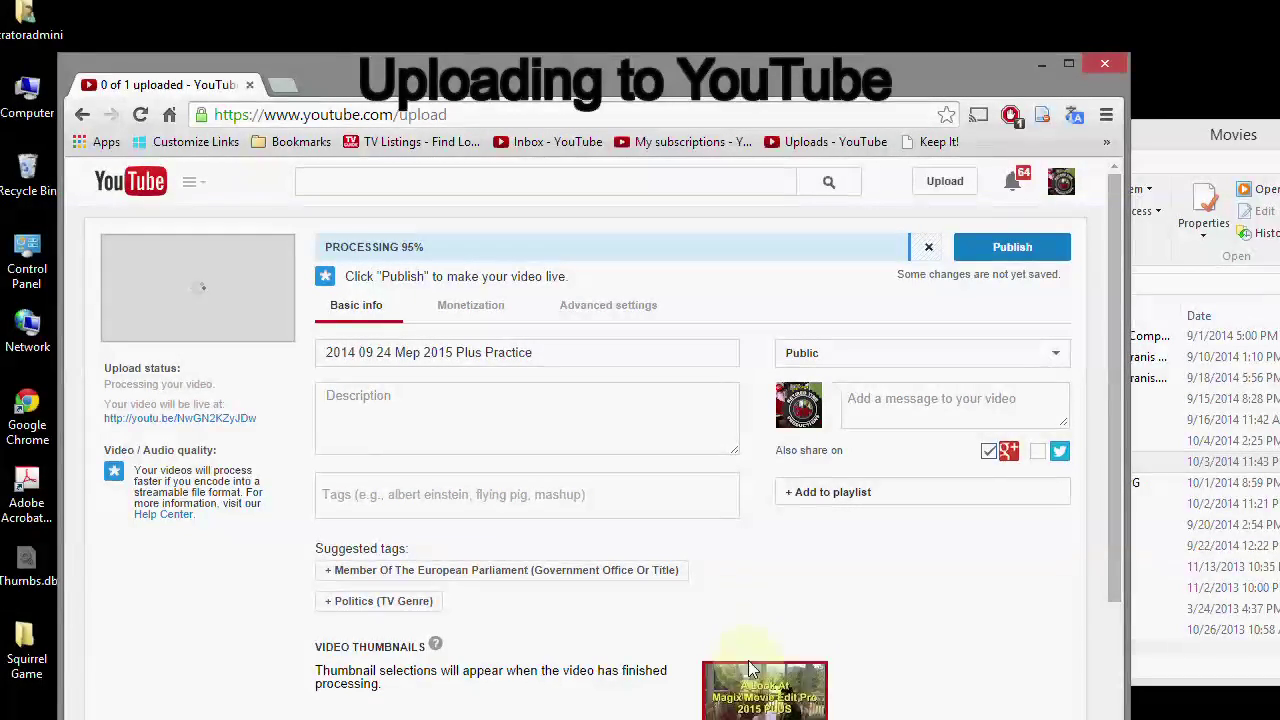
mouse_move(757, 697)
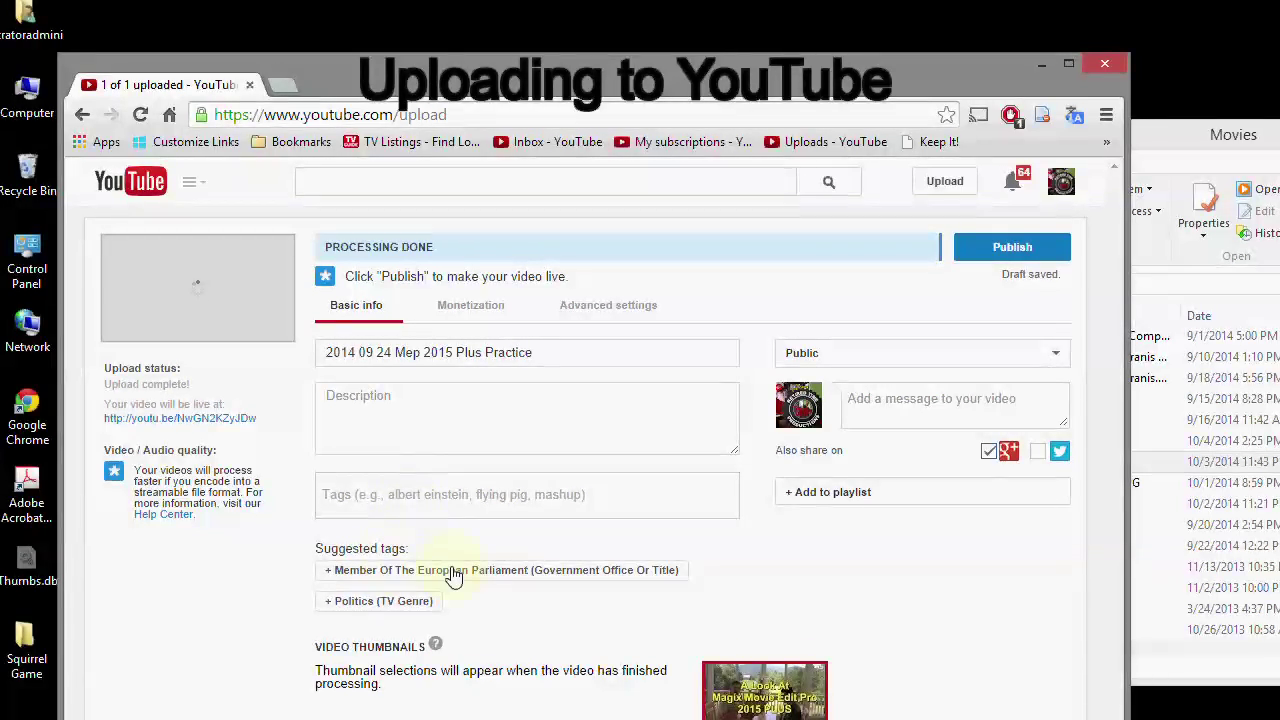
Step: Review the video's monetization settings and its privacy choices in the basic info, keeping it Public
click(469, 311)
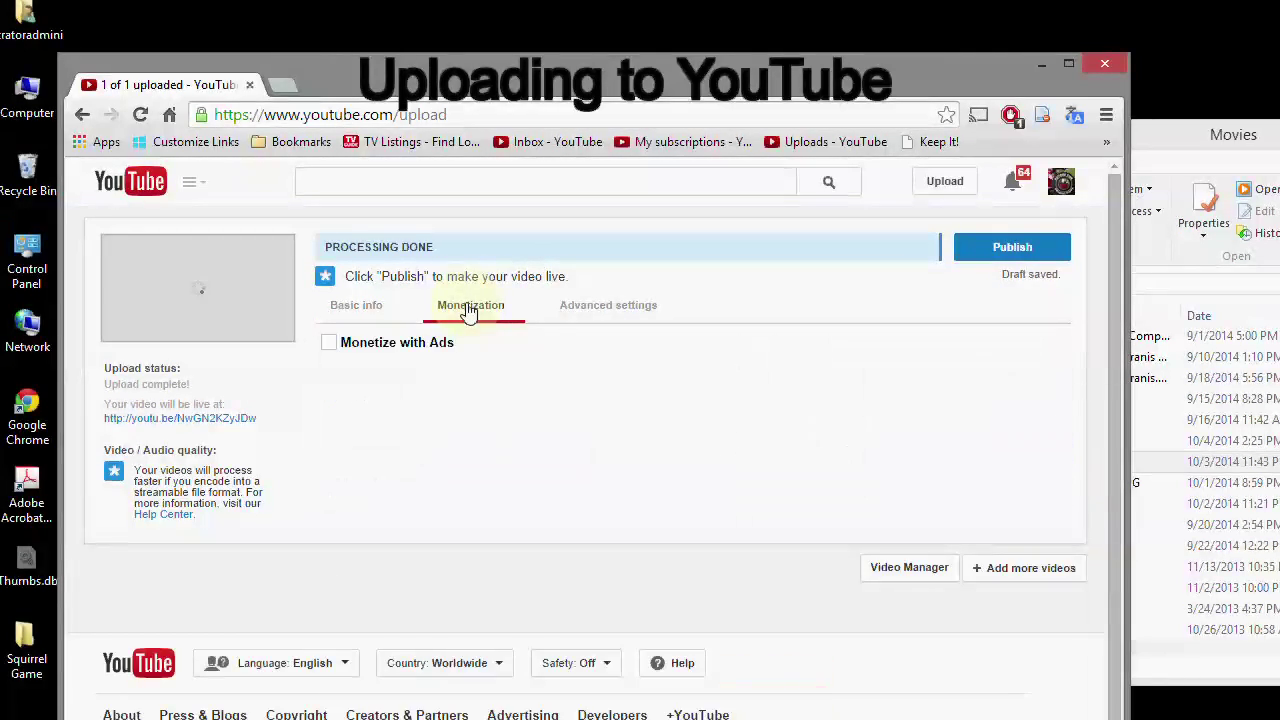
click(362, 306)
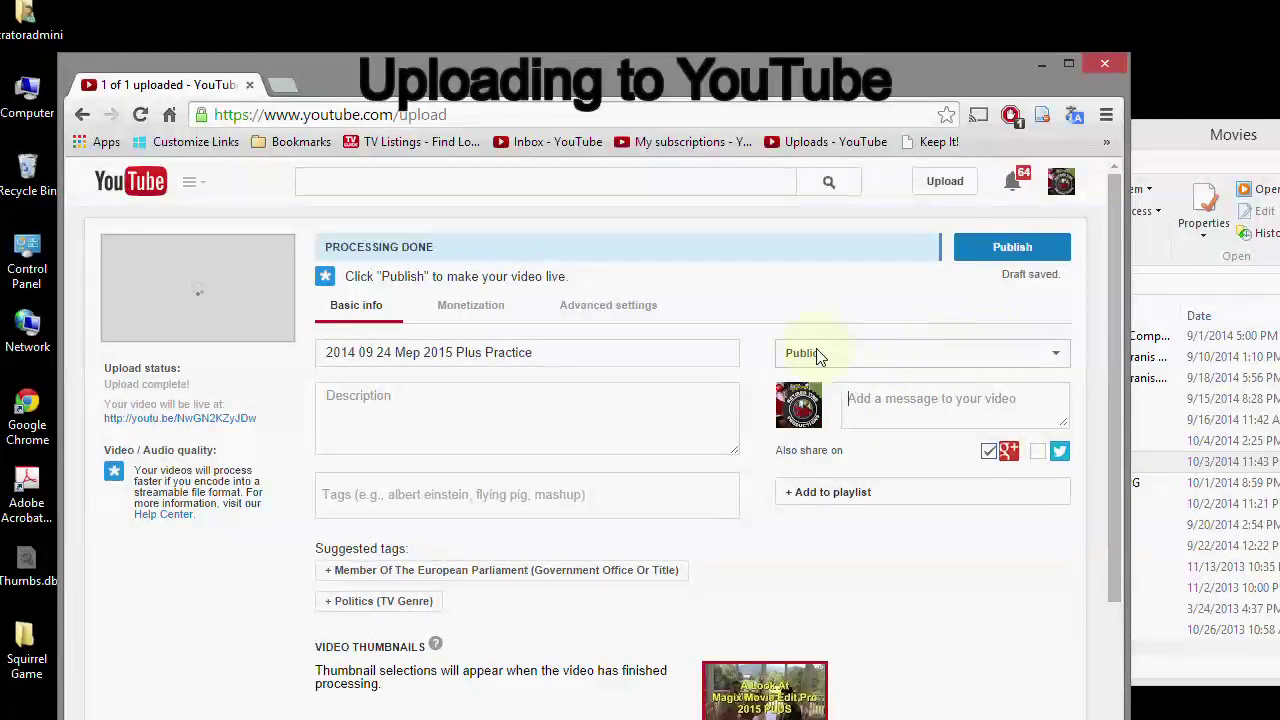
click(1057, 353)
click(1057, 355)
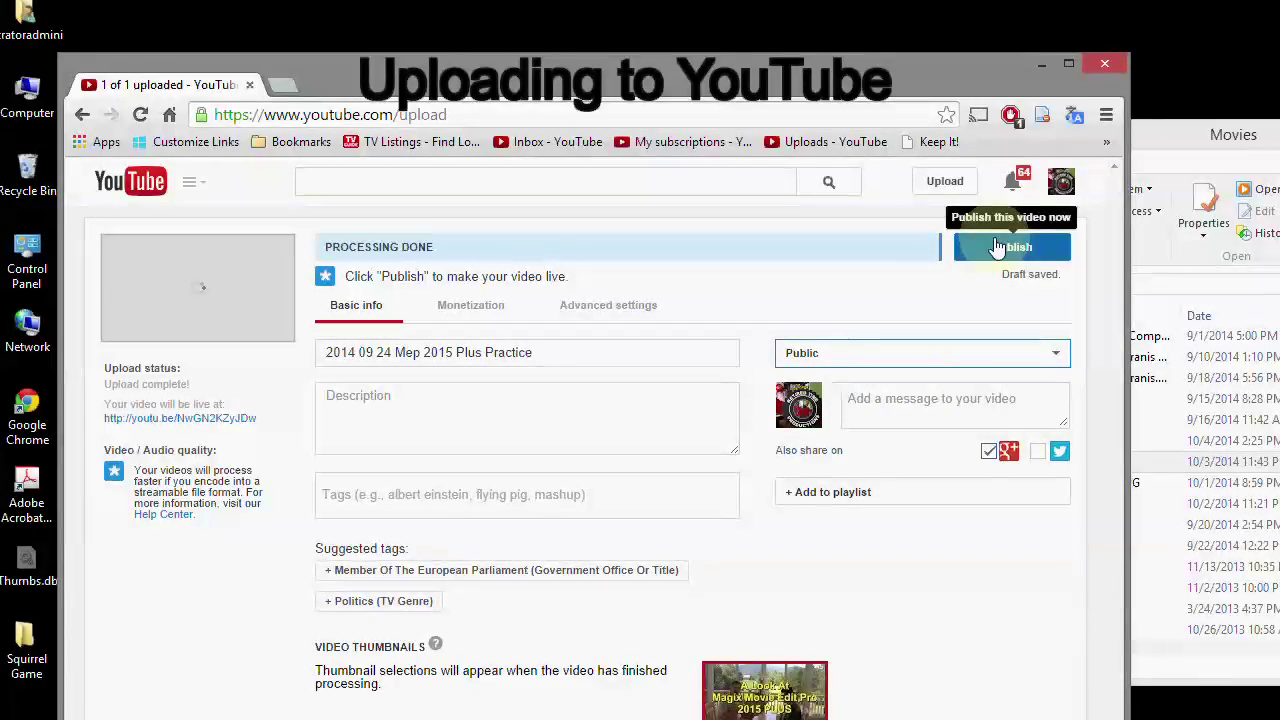